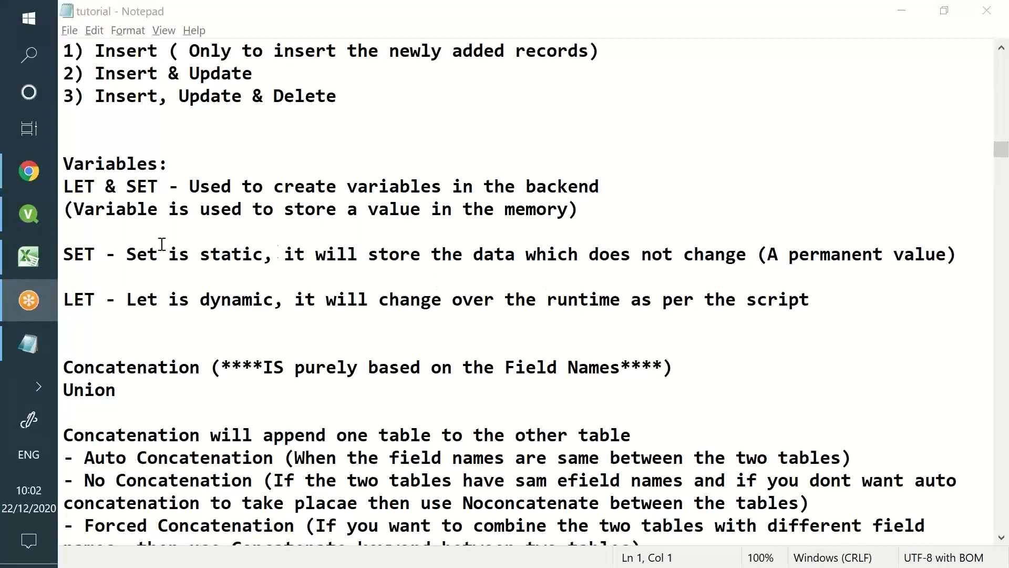
Bring QlikView's Edit Script window, with its empty Main 2 tab, back in front of Notepad
left_click(30, 215)
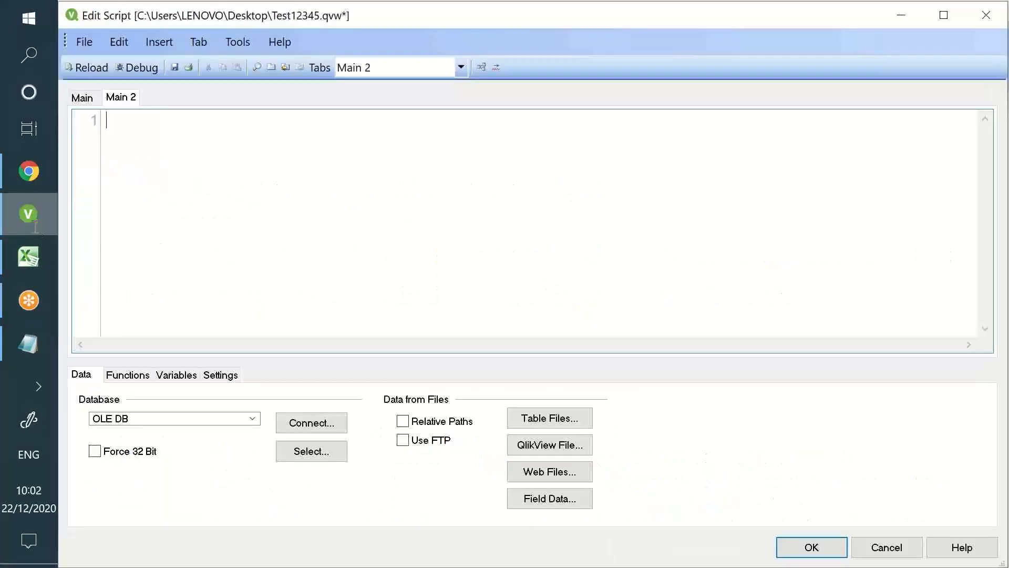
Review the default SET statements on the Main script tab, then switch to Chrome's Gmail inbox
left_click(254, 174)
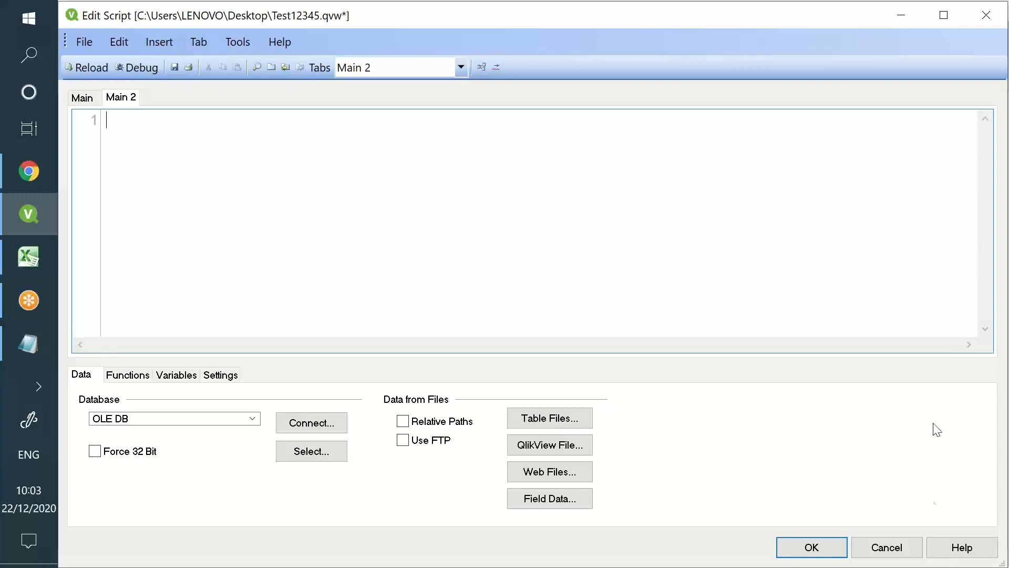
left_click(868, 524)
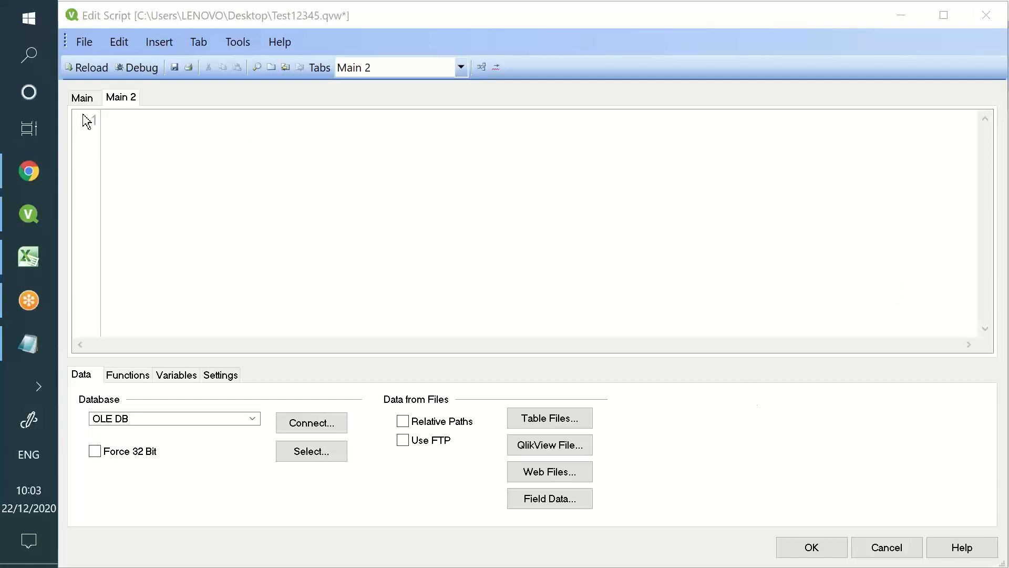
left_click(84, 97)
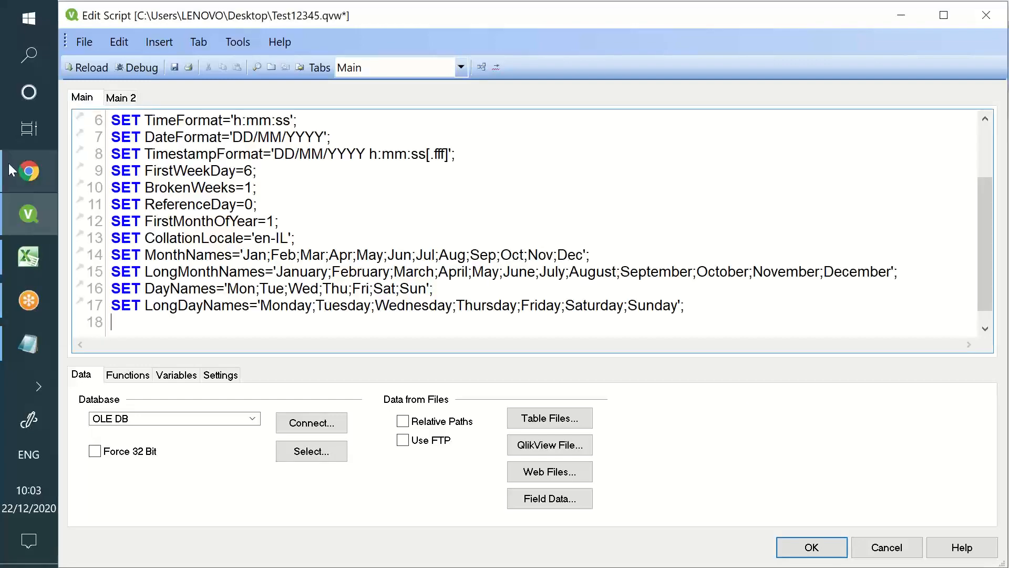
left_click(16, 170)
left_click(598, 27)
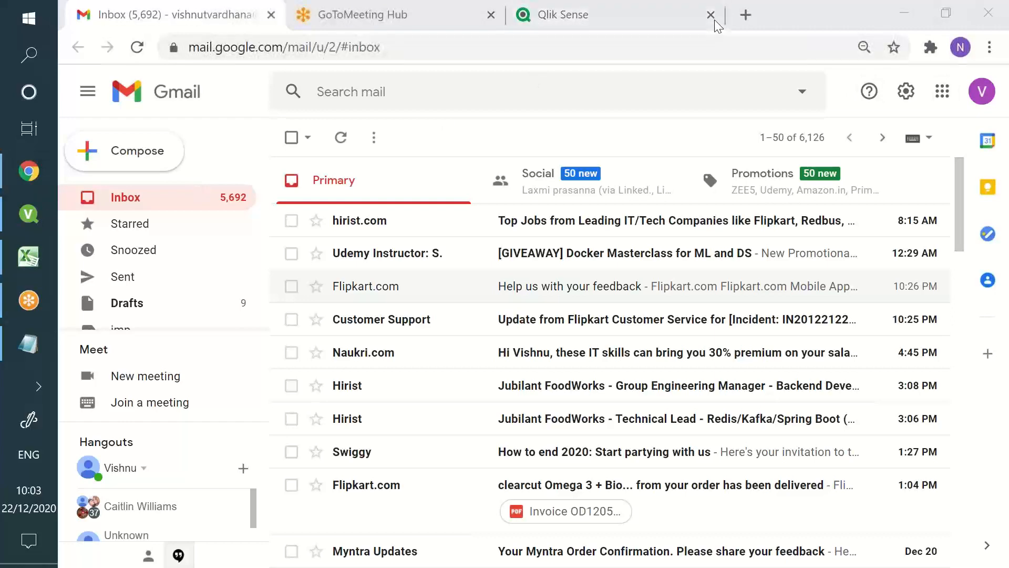
Open the Demo 2 app in Qlik Sense, then return to QlikView's Main SET statements
left_click(613, 27)
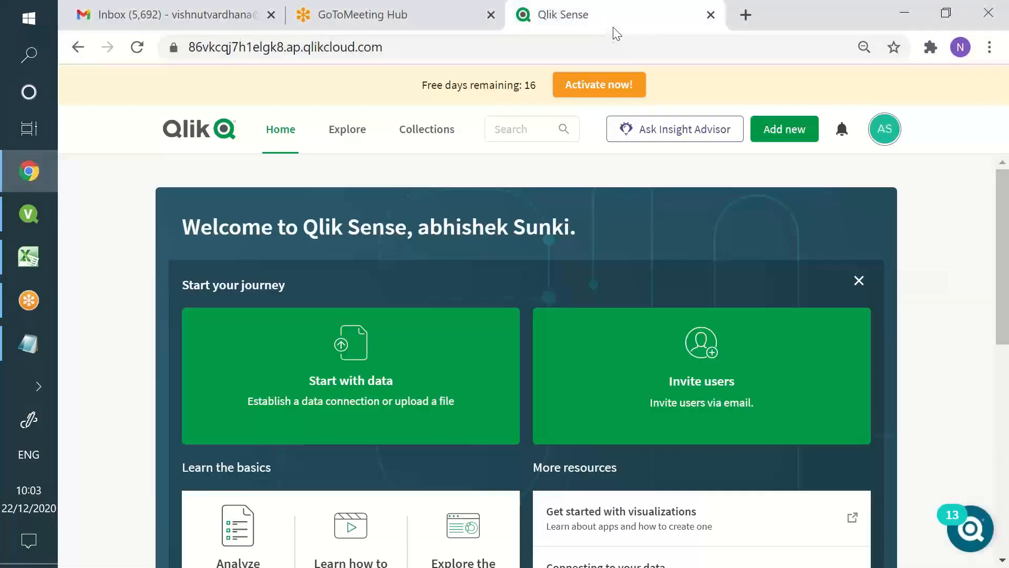
scroll(552, 294, "down", 8)
mouse_move(459, 342)
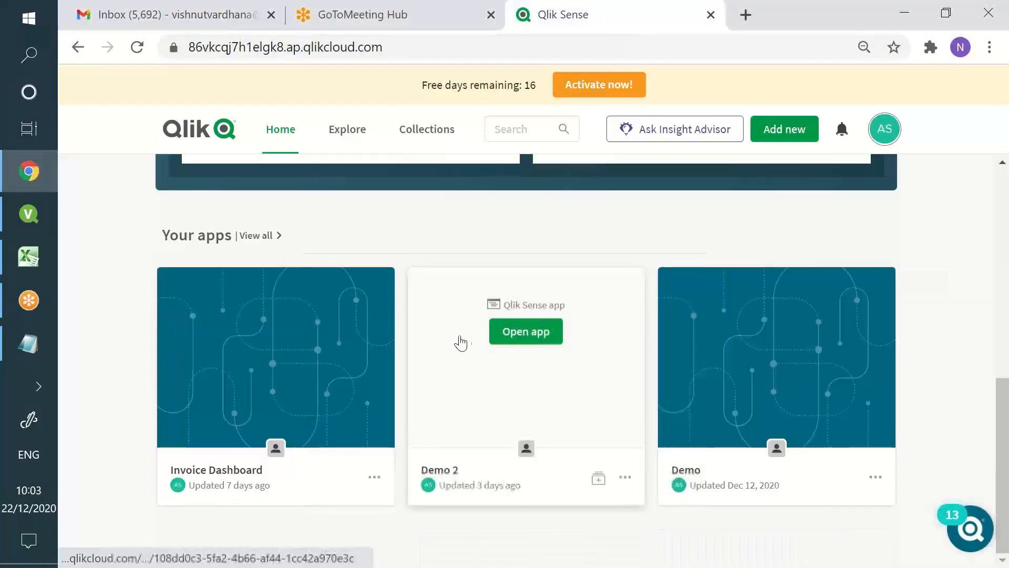
left_click(507, 337)
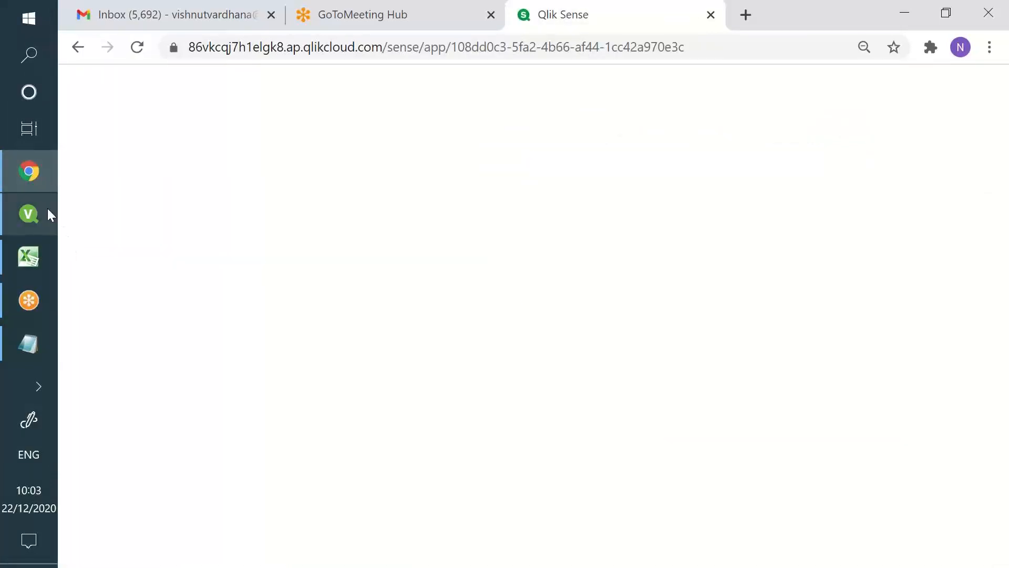
left_click(46, 209)
left_click_drag(685, 306, 112, 121)
Look over SET lines 2–10 and the DateFormat value in the Main script
left_click(115, 122)
left_click_drag(171, 143, 311, 271)
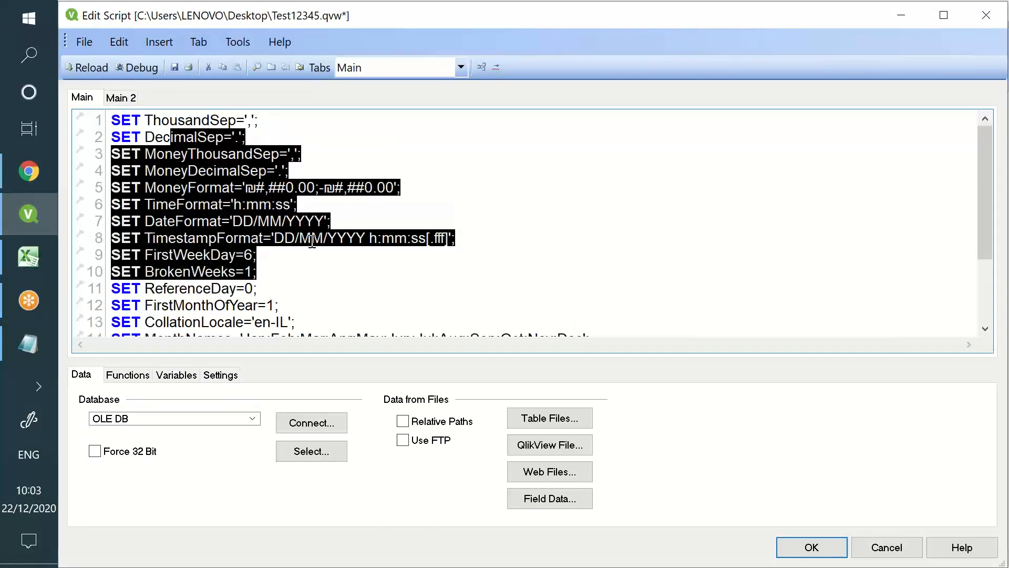
left_click(312, 238)
left_click(197, 221)
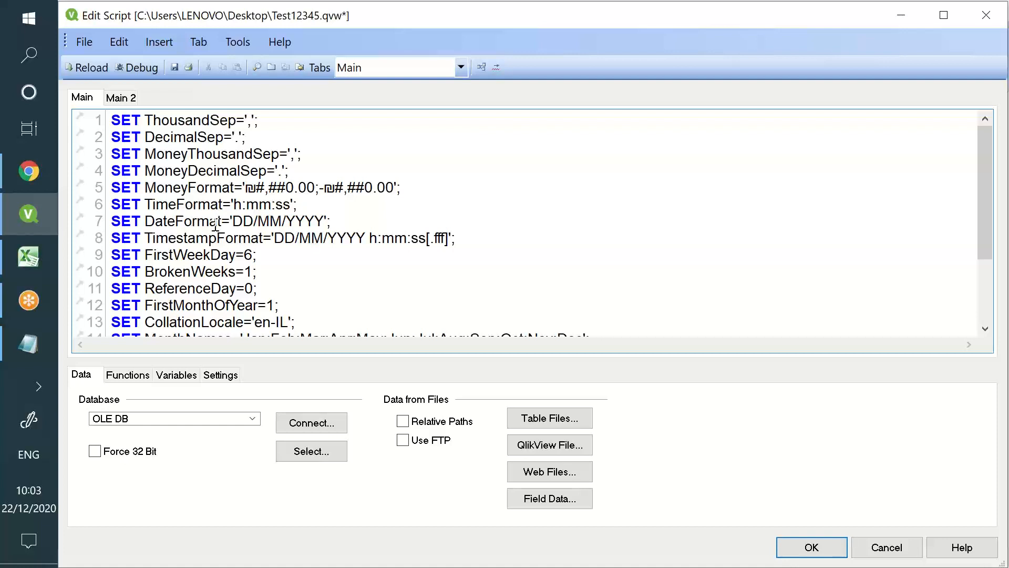
left_click_drag(240, 220, 314, 222)
left_click(194, 204)
Replace both ₪ symbols in the MoneyFormat line with $
left_click(255, 184)
key("BackSpace")
type("$")
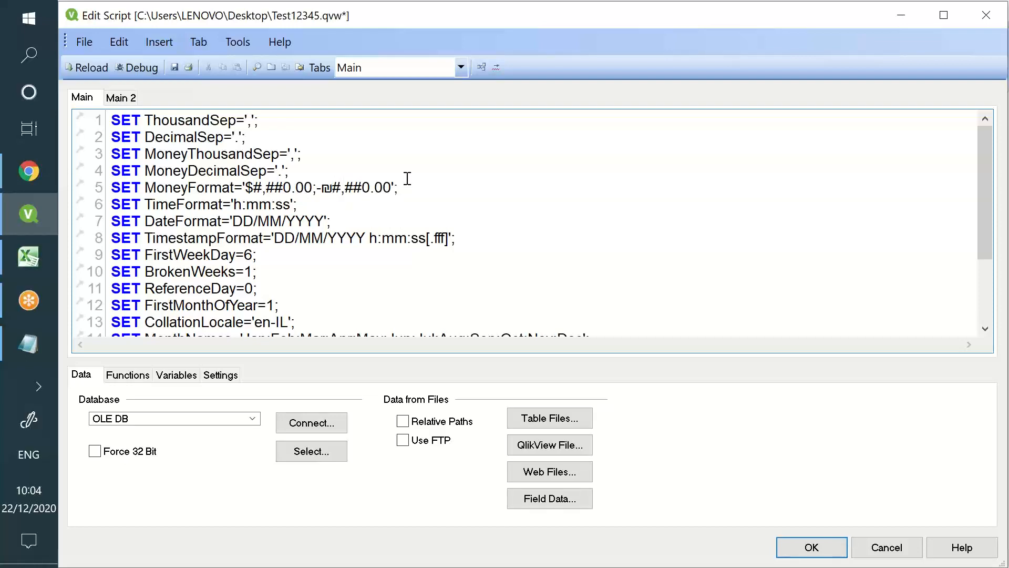
key("BackSpace")
type("$")
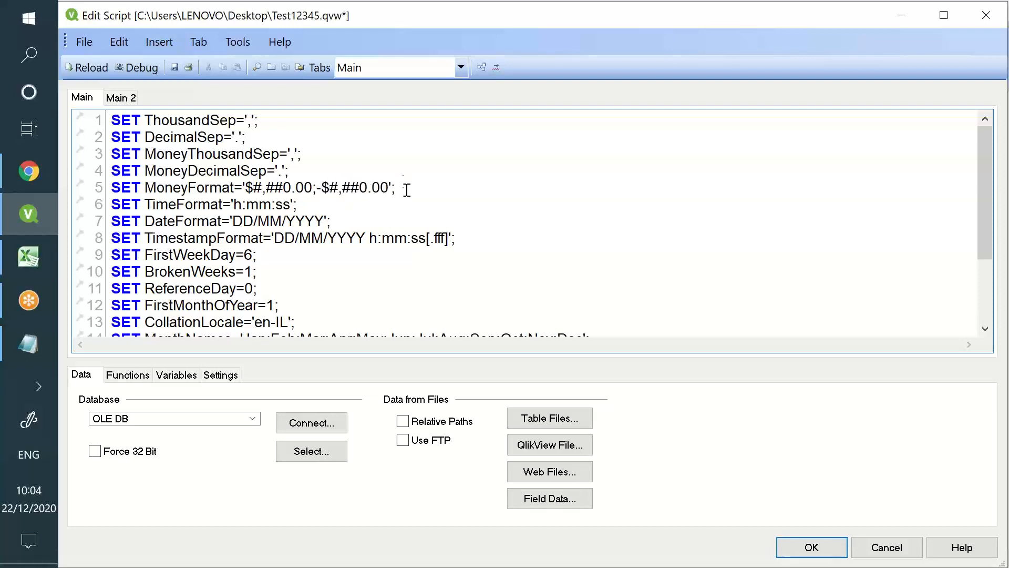
Review the month name abbreviations on line 14, including January
scroll(405, 199, "down", 2)
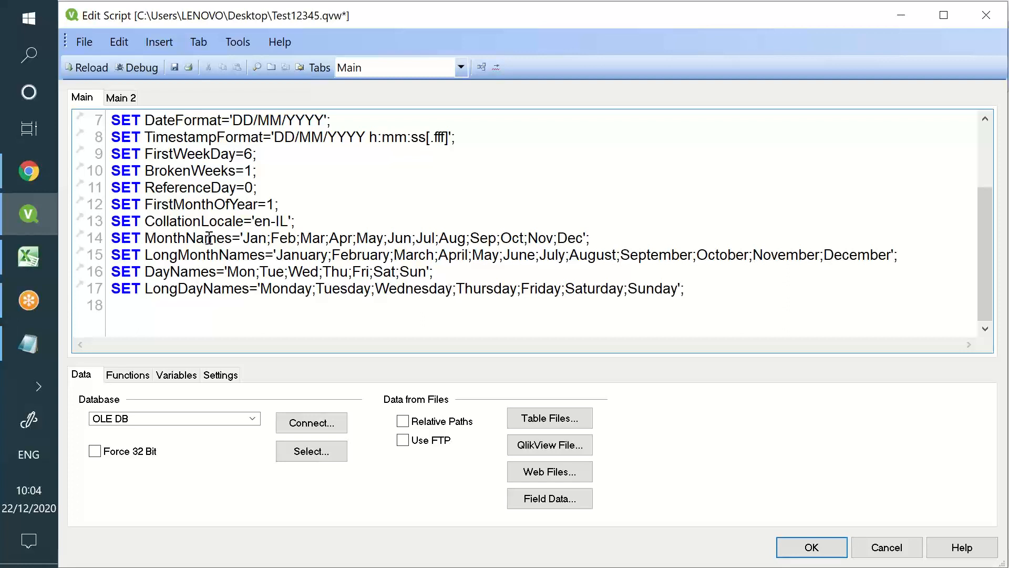
left_click_drag(266, 238, 500, 238)
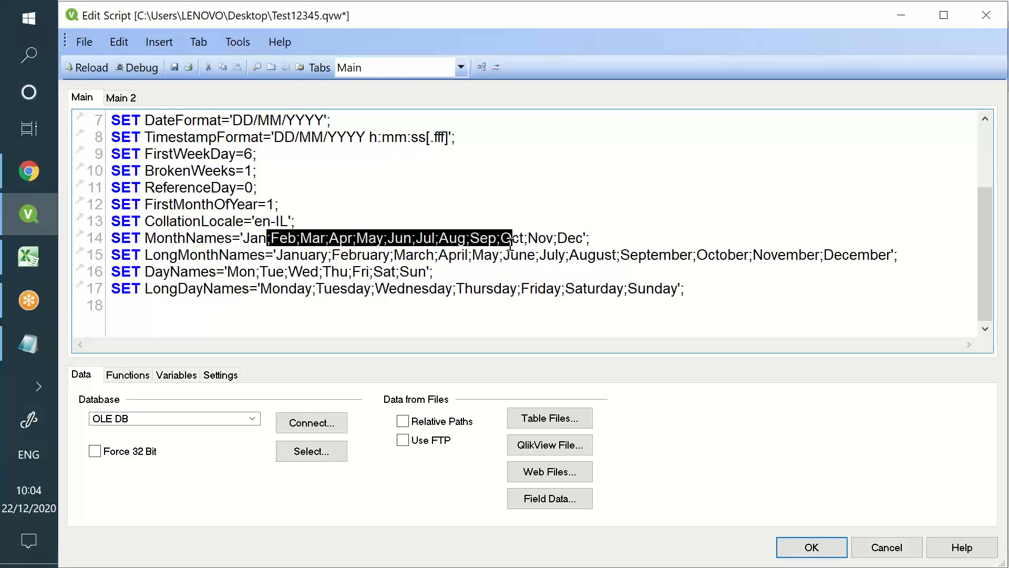
left_click_drag(251, 255, 257, 256)
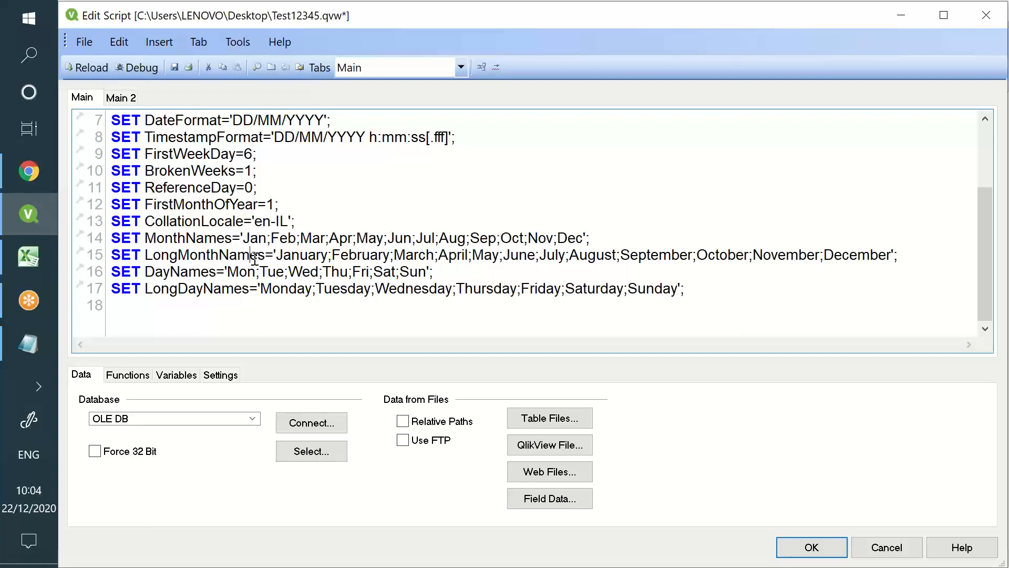
double_click(297, 255)
left_click(338, 255)
Review the LongDayNames and short day name lists, then switch to the Qlik Sense Demo 2 app
left_click_drag(272, 288, 655, 313)
left_click(645, 304)
left_click(205, 289)
double_click(208, 287)
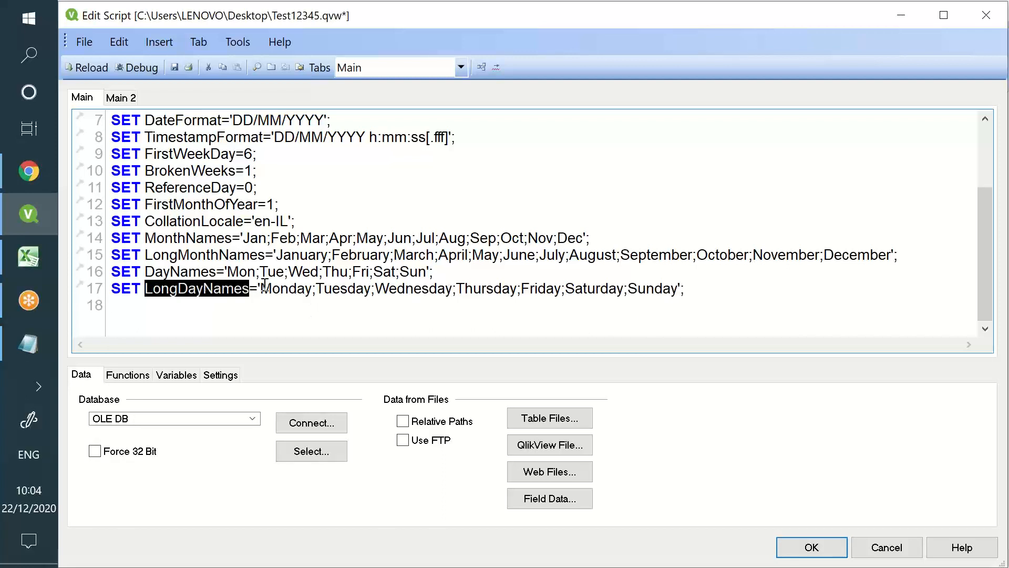
left_click_drag(265, 284, 618, 290)
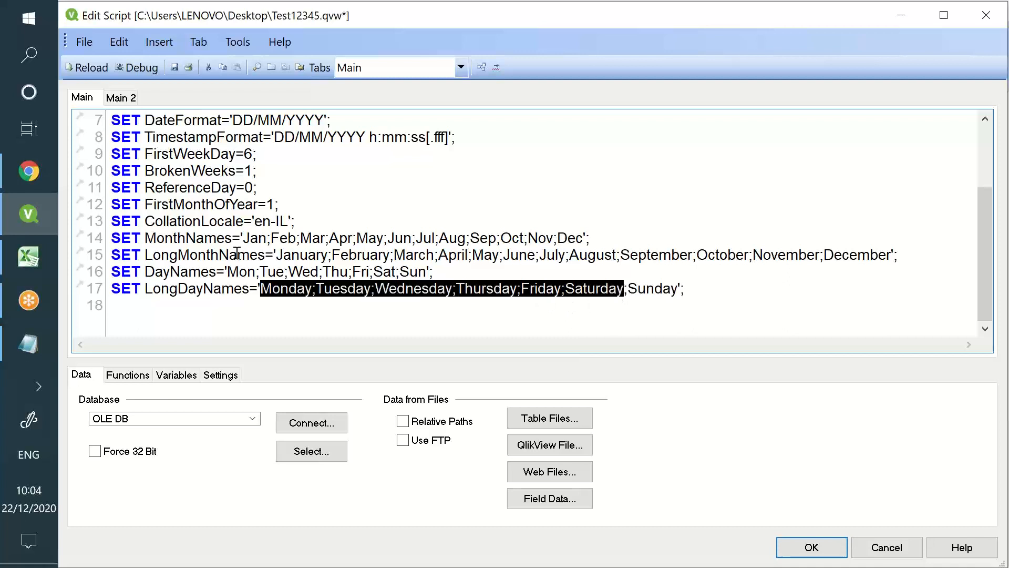
left_click(211, 269)
left_click_drag(239, 272, 421, 274)
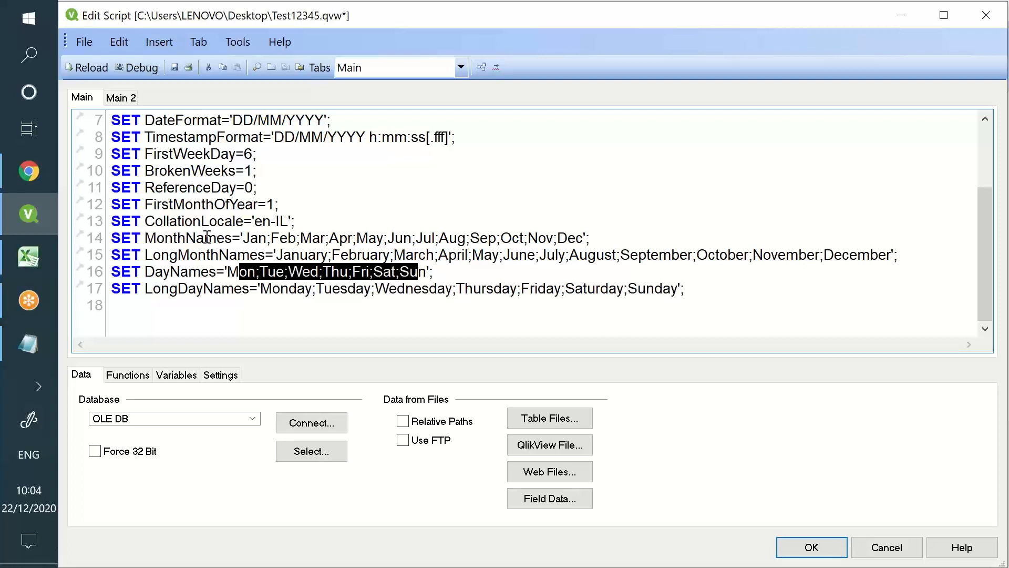
key("alt+Tab")
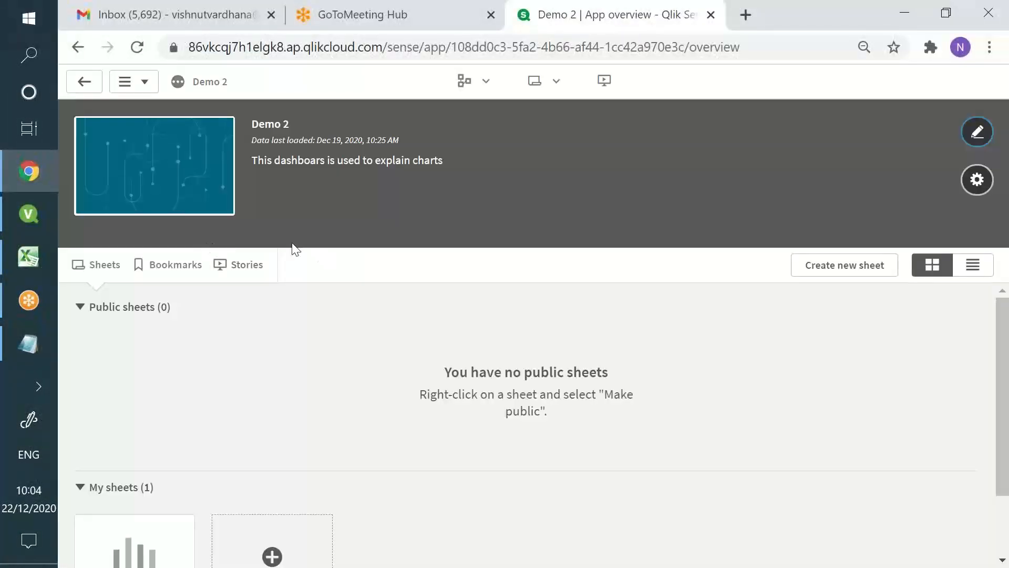
View the Main section SET statements in Demo 2's data load editor, then return to QlikView
left_click(485, 80)
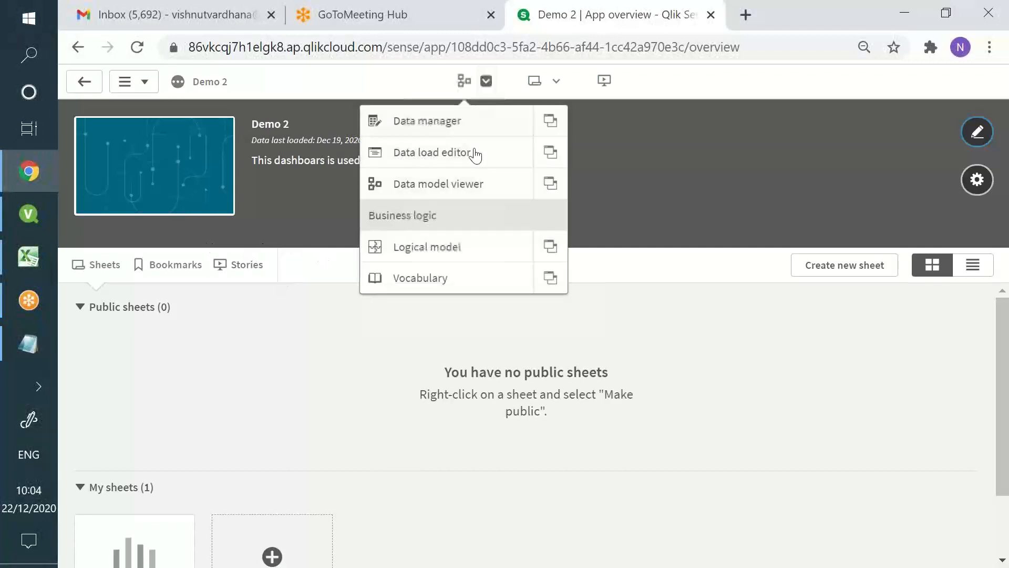
left_click(473, 153)
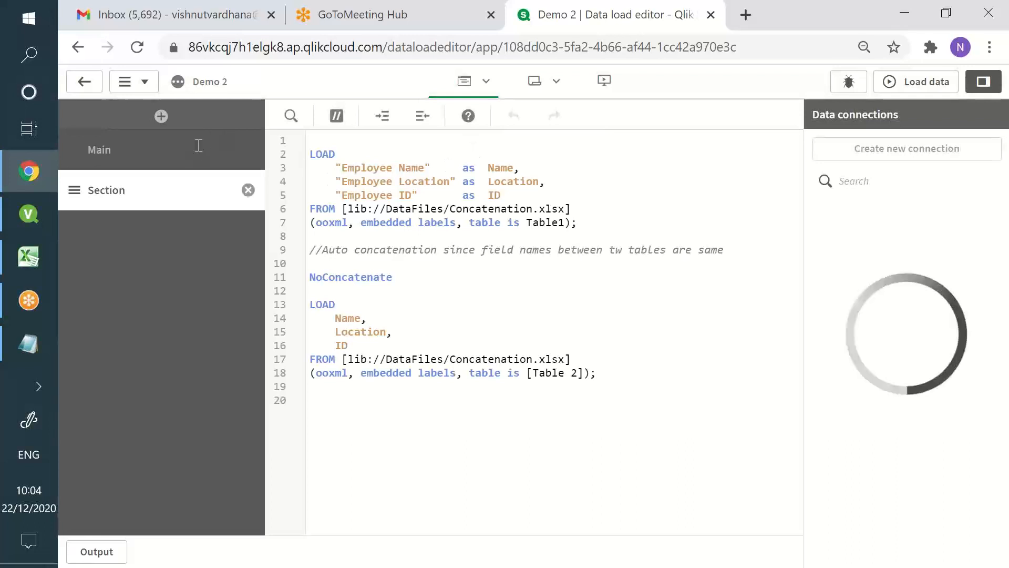
left_click(196, 149)
left_click_drag(356, 149, 333, 138)
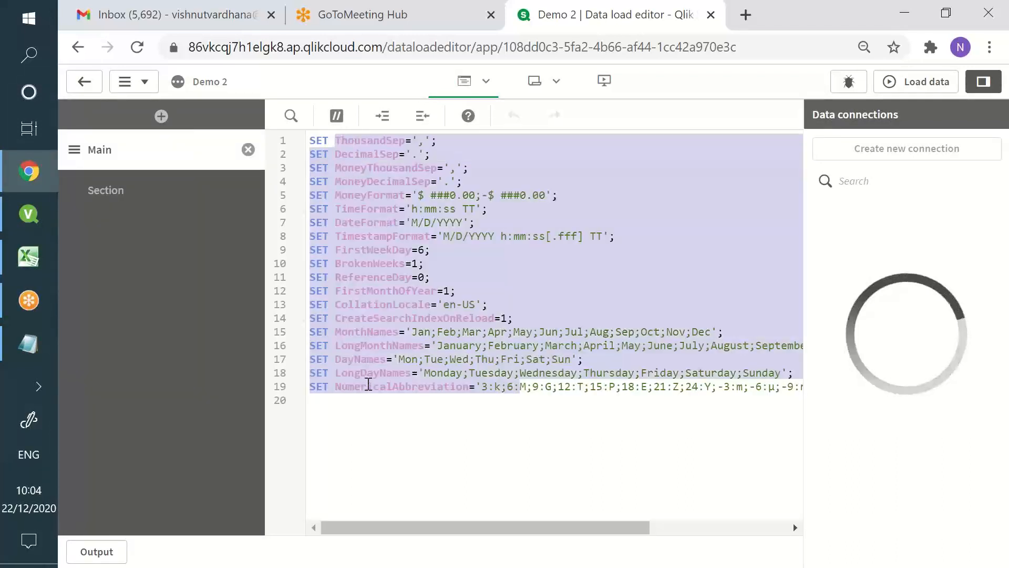
left_click(364, 395)
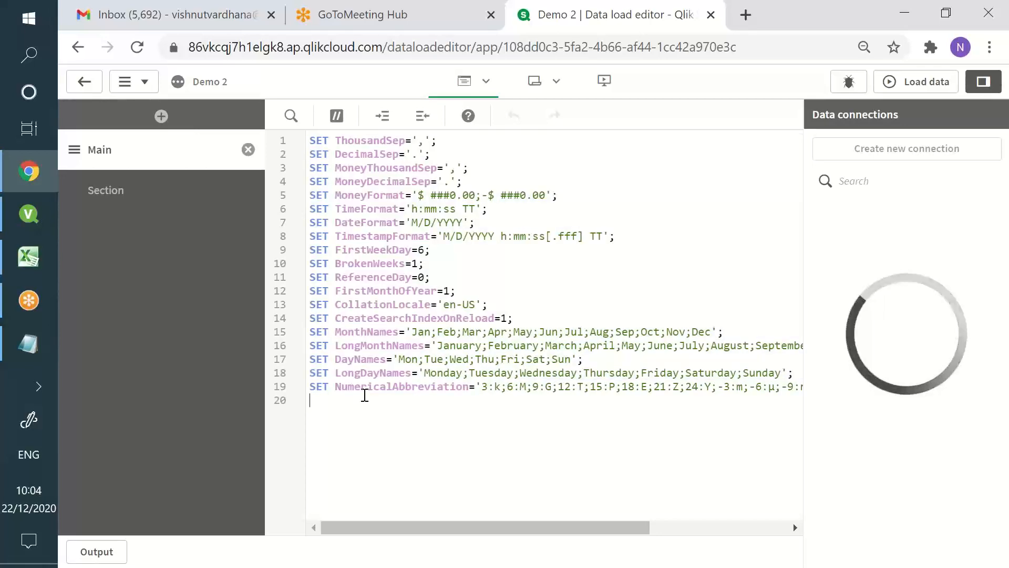
key("alt+Tab")
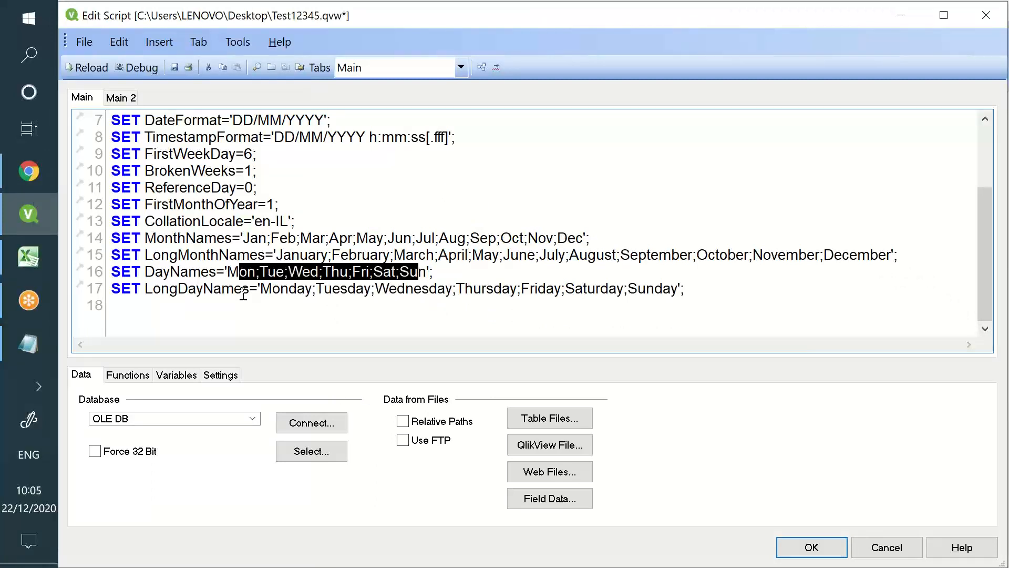
Add a SET vManager statement on line 20 assigning the manager's name in quotes
left_click(714, 288)
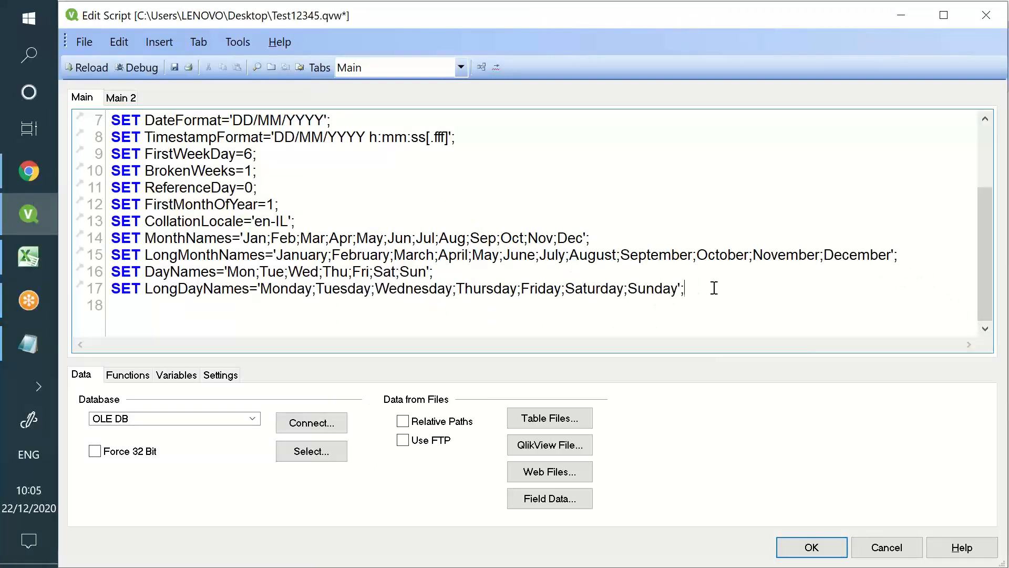
key("Return")
key("Return")
key("Return")
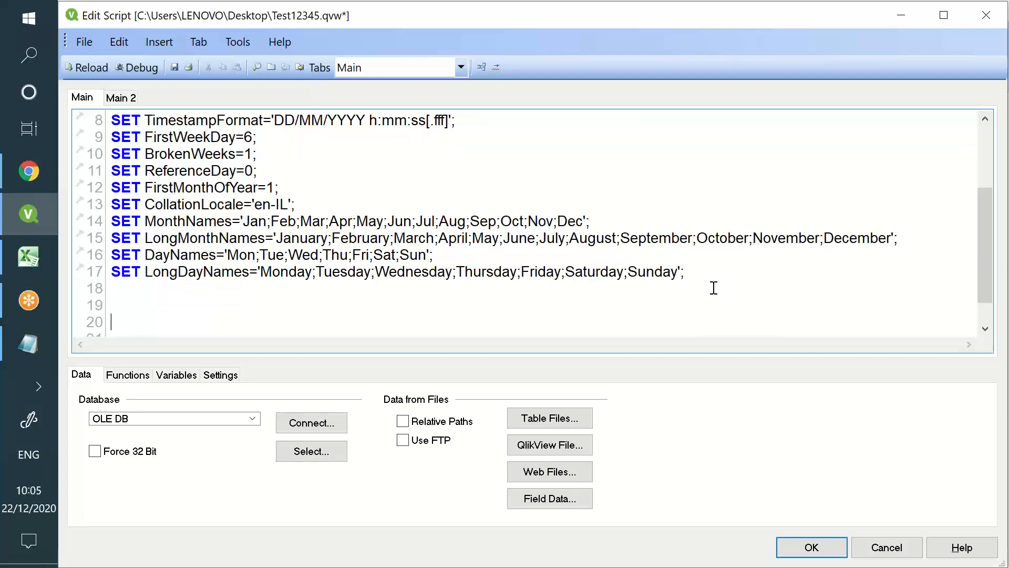
type("SET vManager")
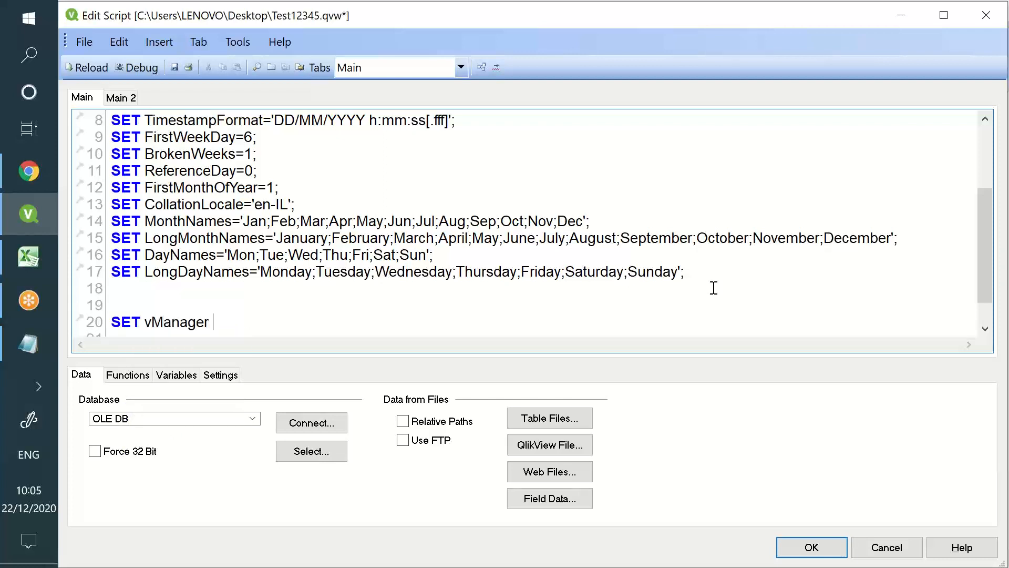
type(" = Yashwant")
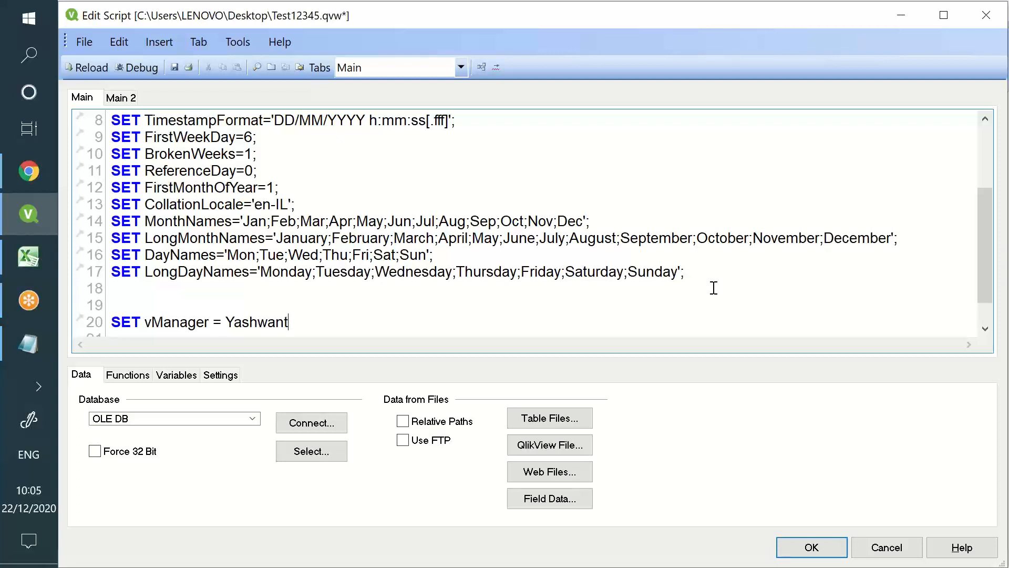
type("h;")
scroll(358, 336, "down", 1)
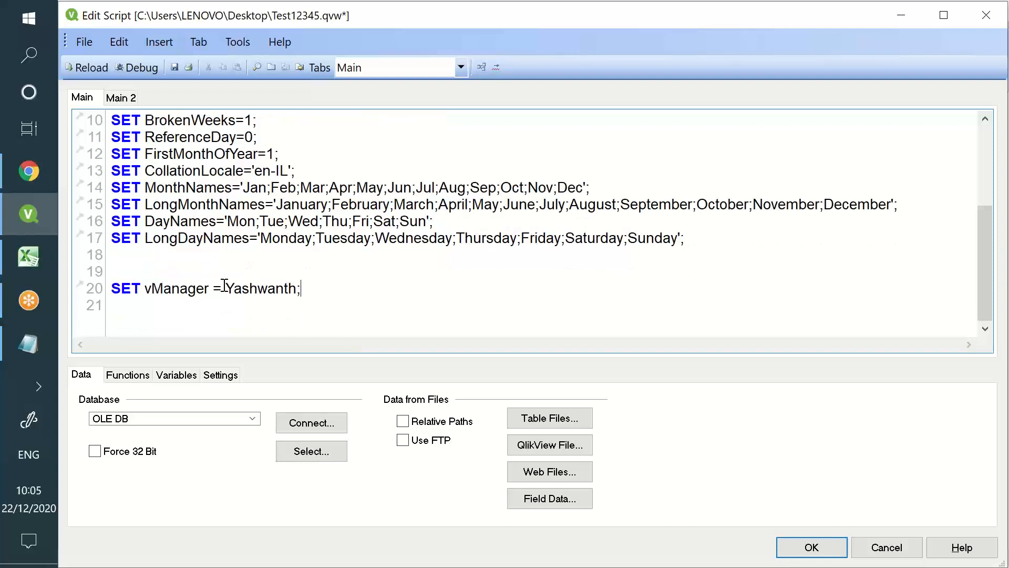
type("'")
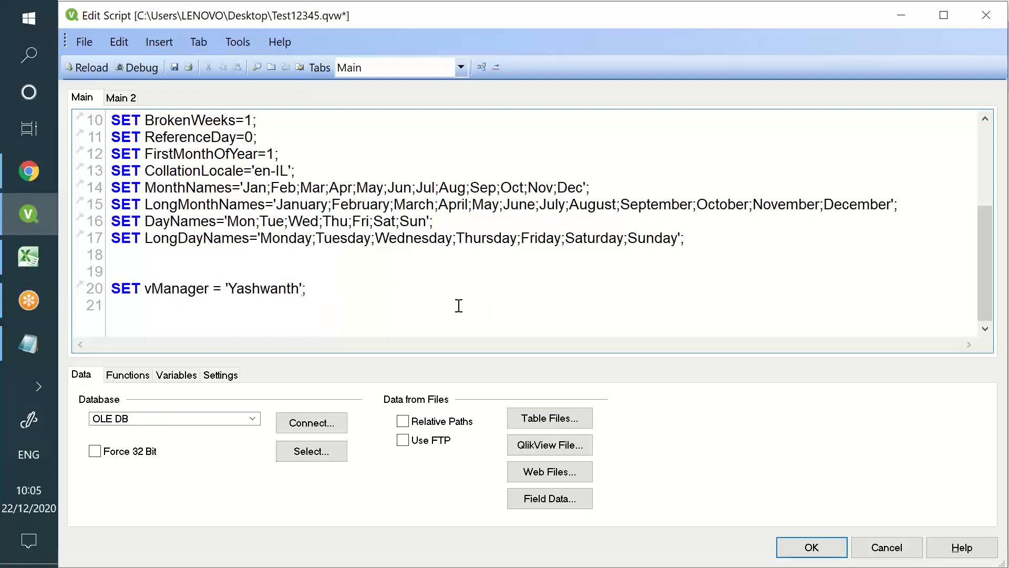
left_click_drag(360, 288, 140, 312)
left_click(165, 289)
Reload the script and dismiss the finished reload progress
left_click(87, 67)
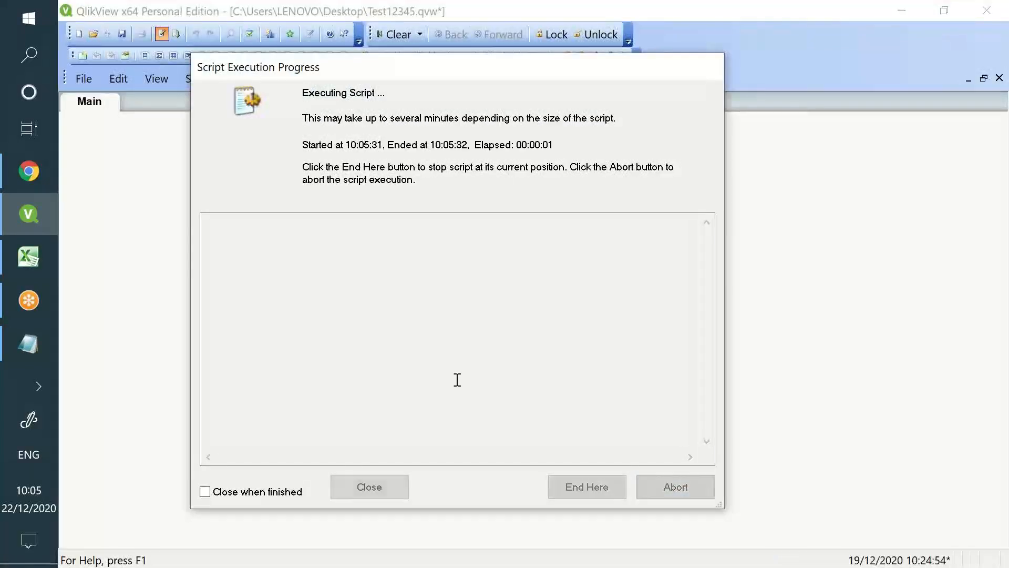
left_click(395, 482)
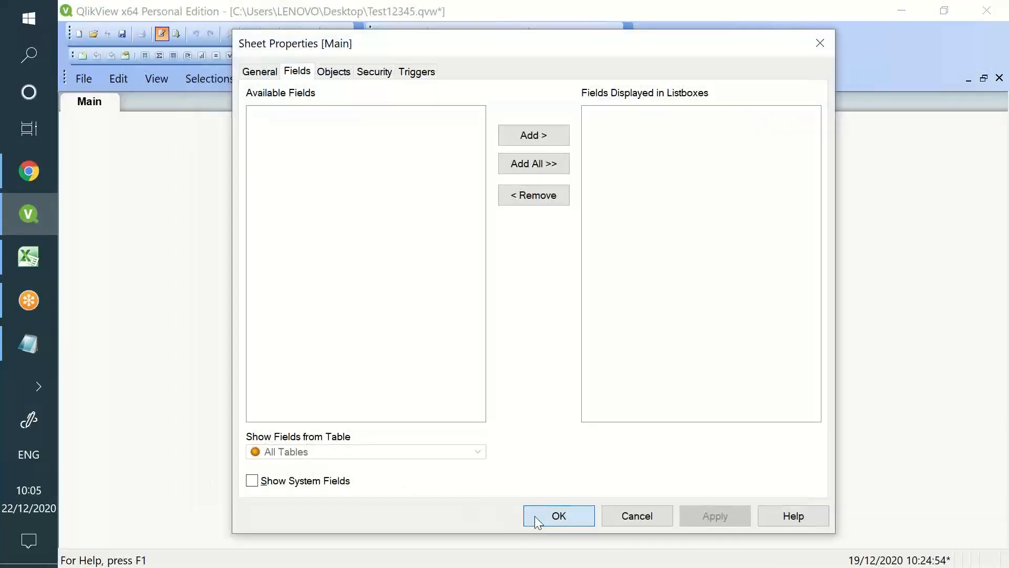
left_click(535, 515)
Add a text object showing =vManager on the Main sheet, then move it up-right and shrink it
right_click(436, 242)
mouse_move(516, 304)
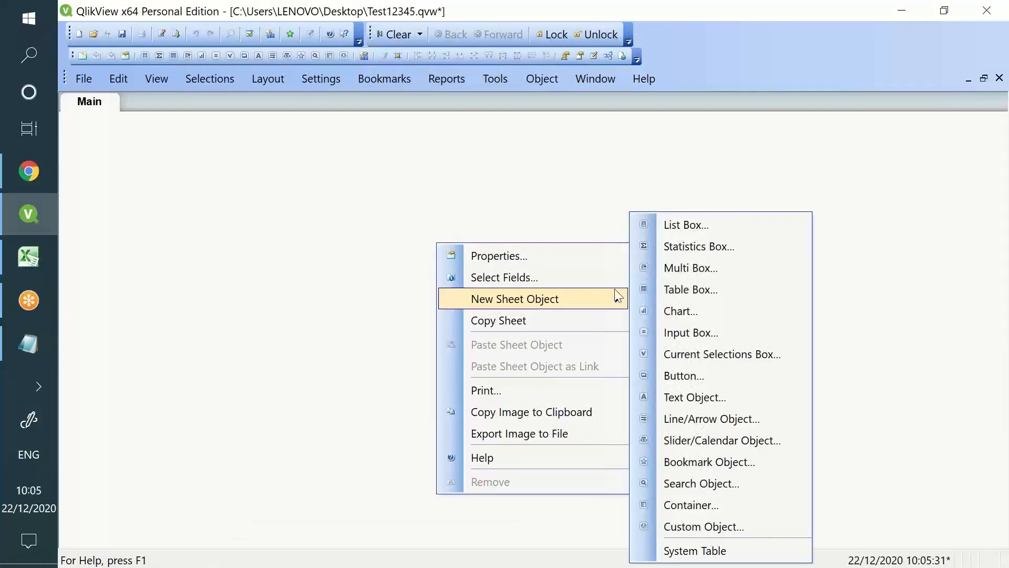
left_click(718, 400)
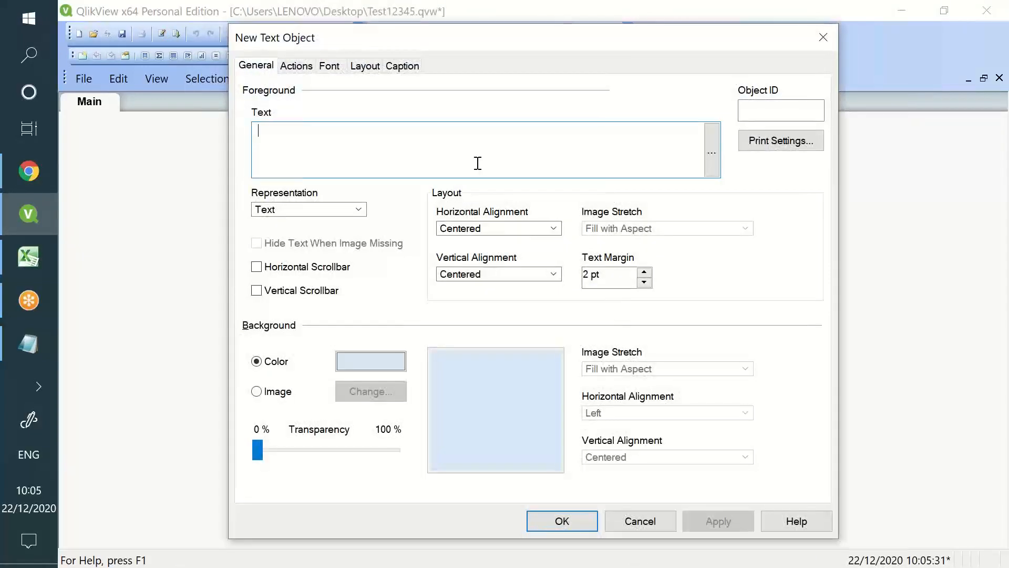
type("=vManager")
key("Return")
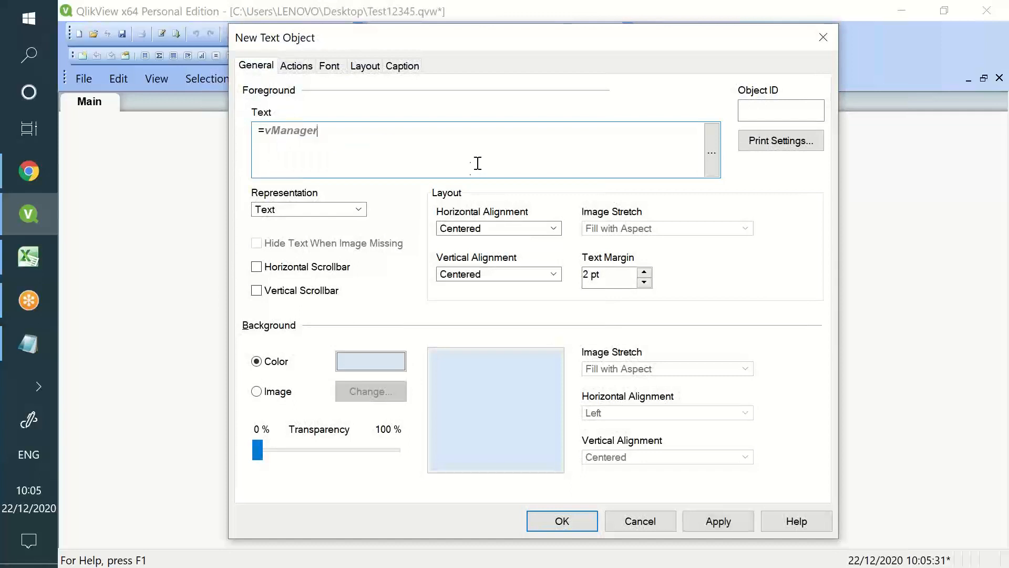
left_click(708, 528)
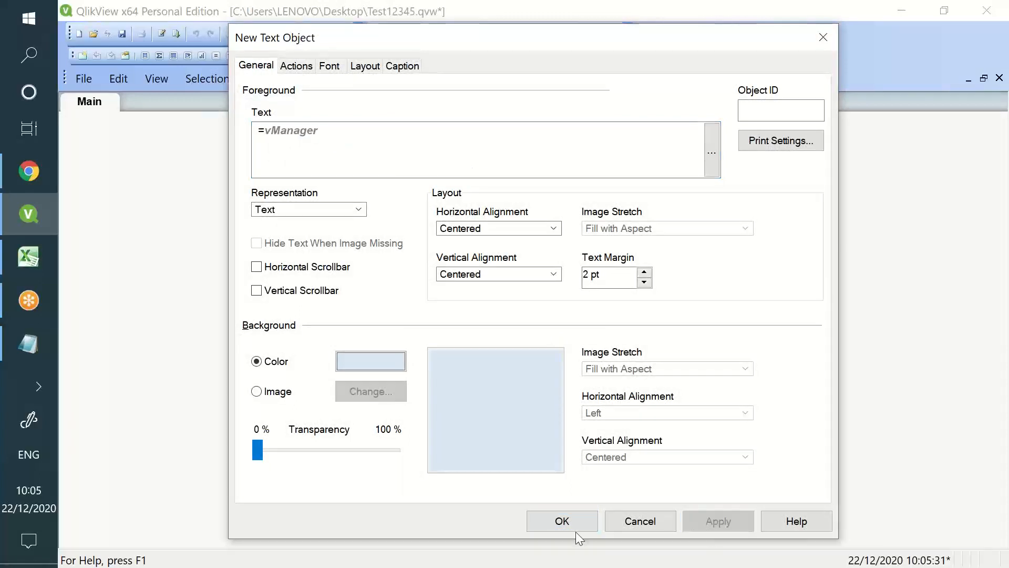
left_click(573, 521)
left_click_drag(536, 299, 712, 237)
left_click_drag(770, 295, 745, 195)
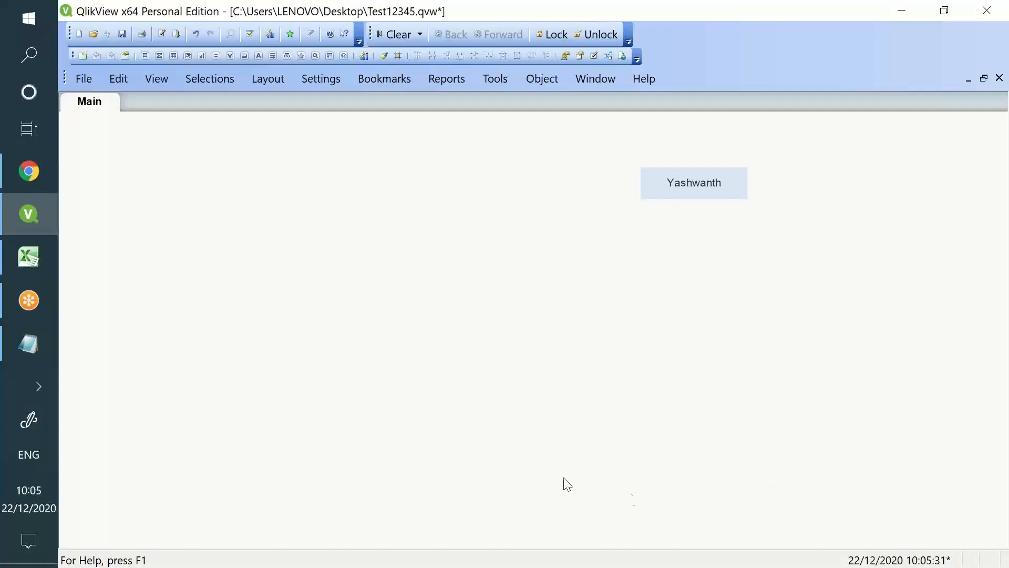
Select and deselect the vManager text object, then reopen the Edit Script window
left_click(162, 523)
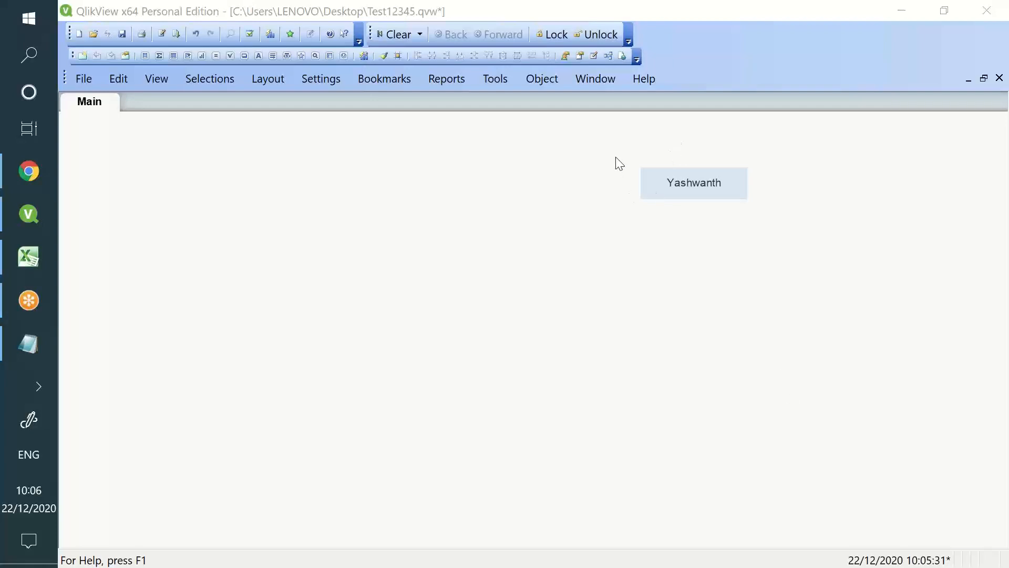
left_click_drag(626, 139, 765, 225)
left_click_drag(766, 226, 766, 226)
left_click(468, 356)
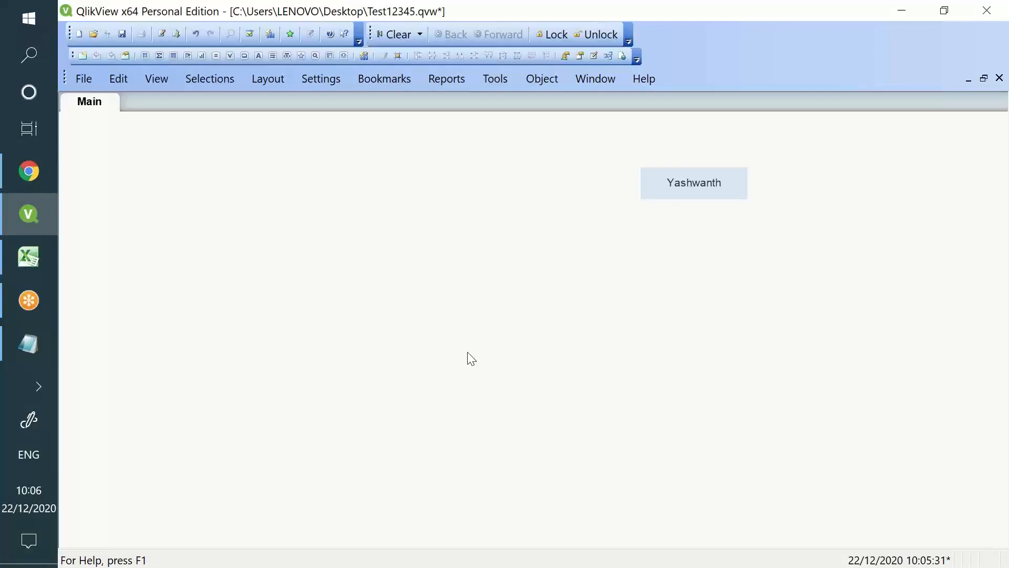
left_click(161, 33)
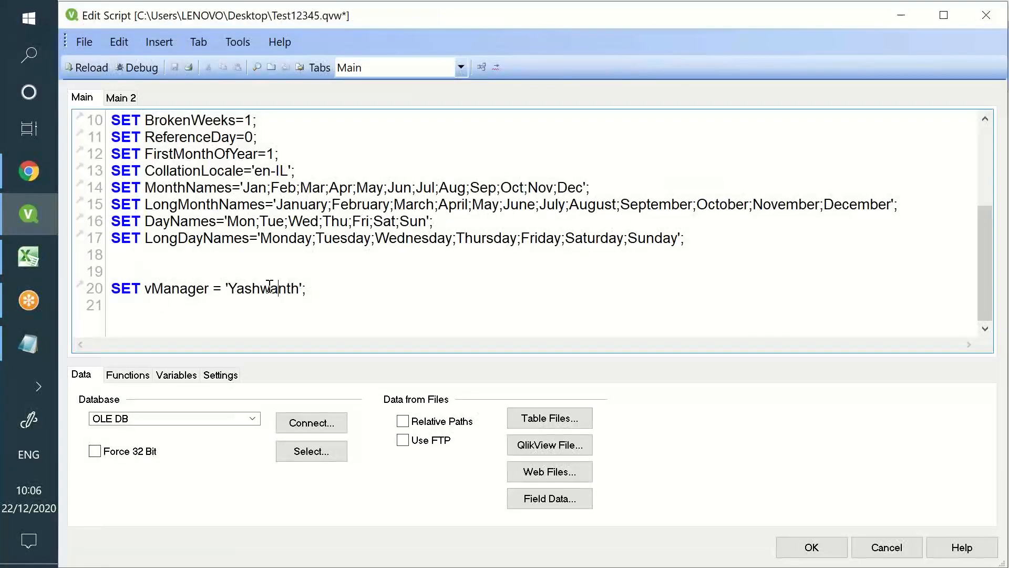
Highlight the SET keyword, vManager name and assigned value on line 20, then switch to Notepad's notes
double_click(262, 288)
left_click(182, 291)
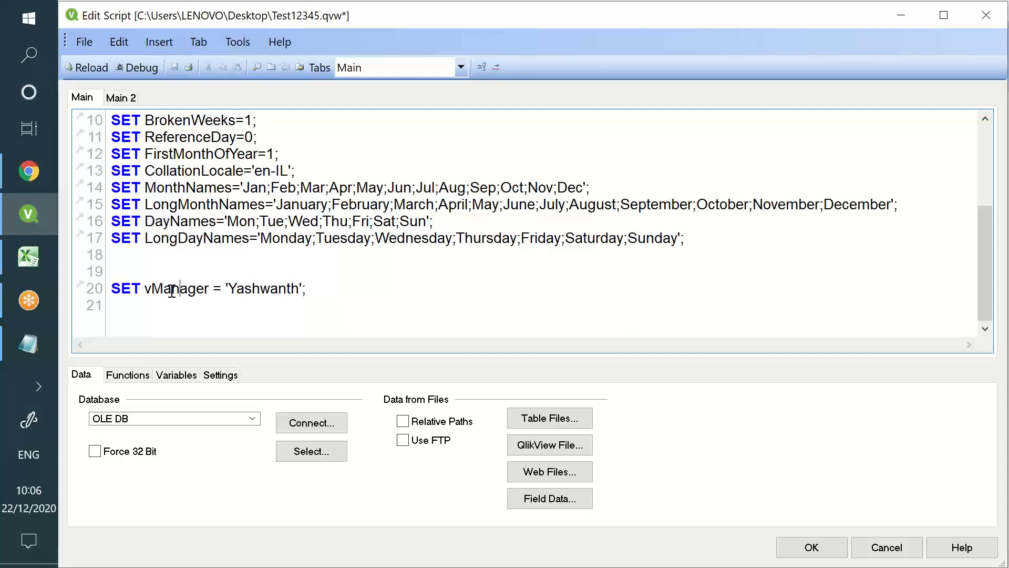
left_click_drag(144, 286, 109, 289)
double_click(133, 291)
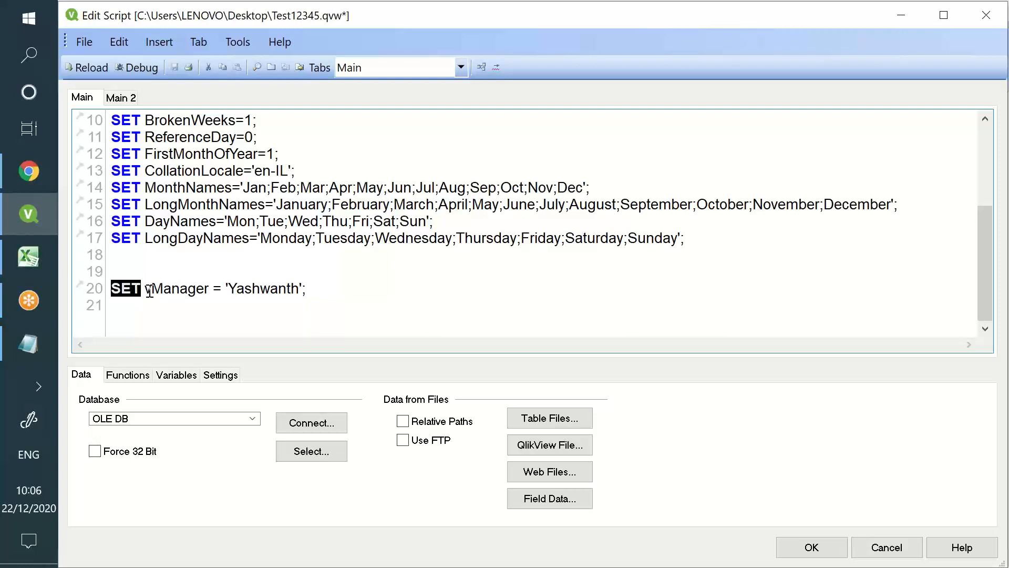
left_click_drag(151, 289, 202, 295)
left_click(255, 277)
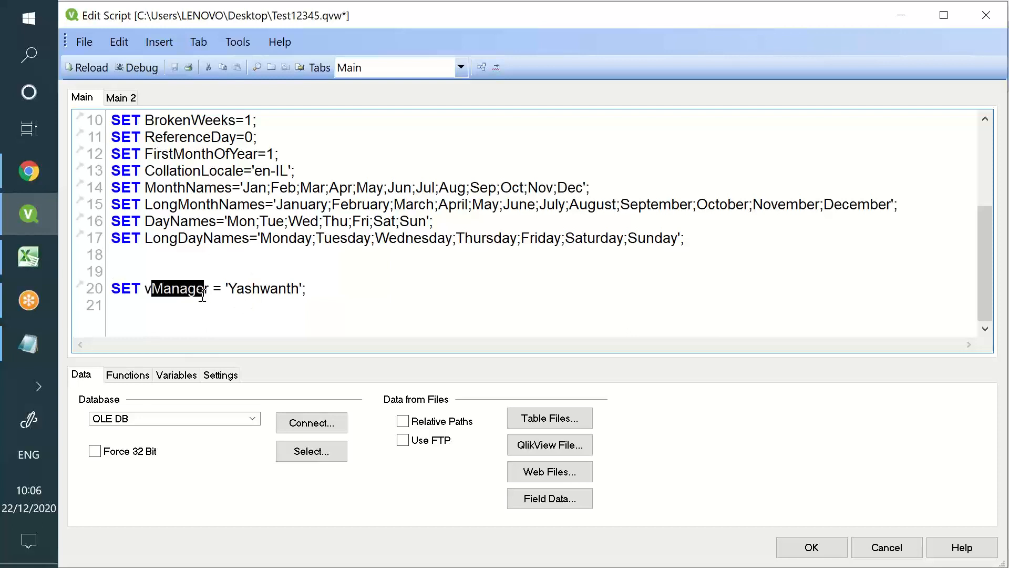
double_click(134, 288)
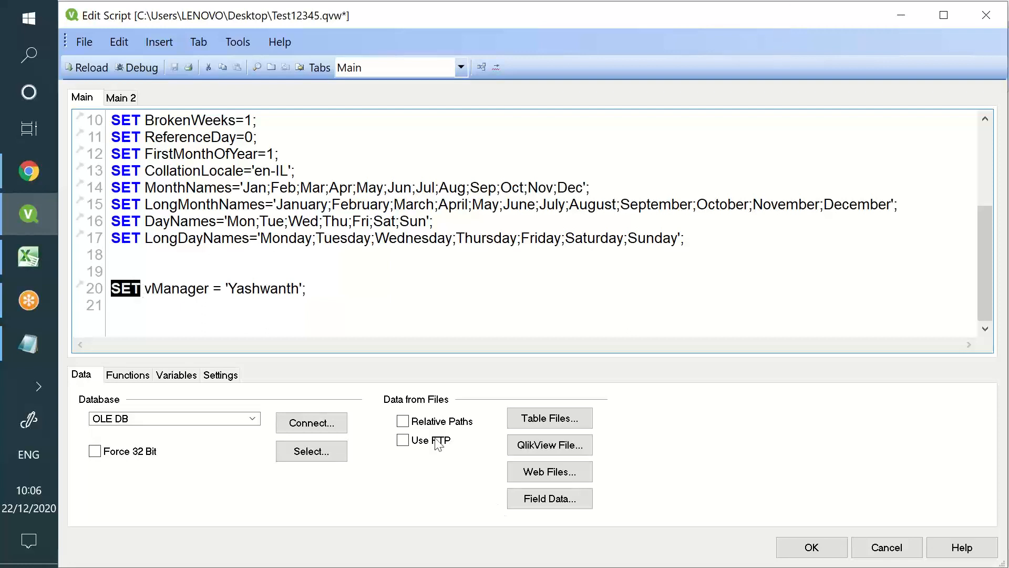
left_click(24, 350)
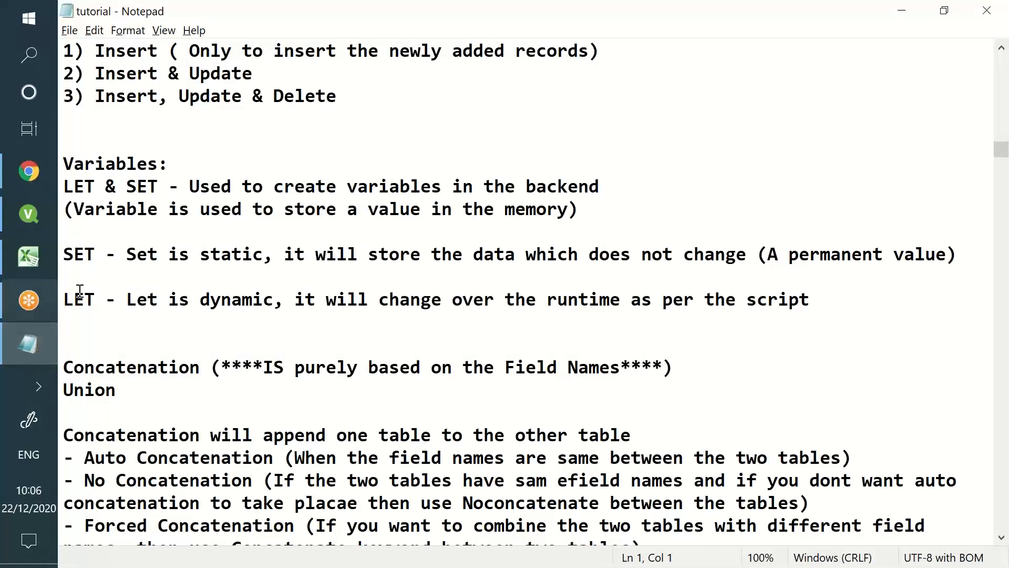
double_click(82, 253)
double_click(74, 293)
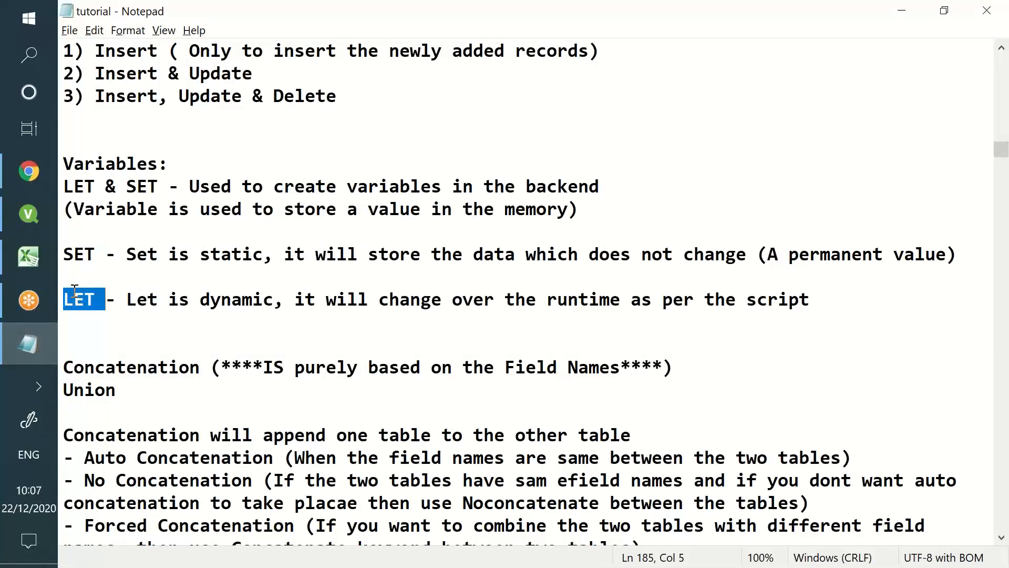
left_click(64, 186)
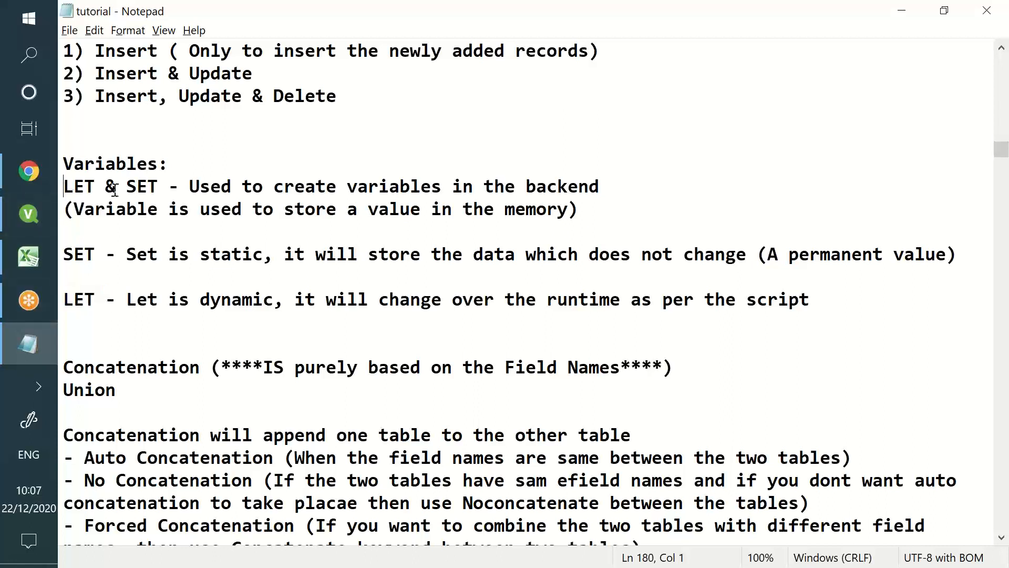
double_click(74, 254)
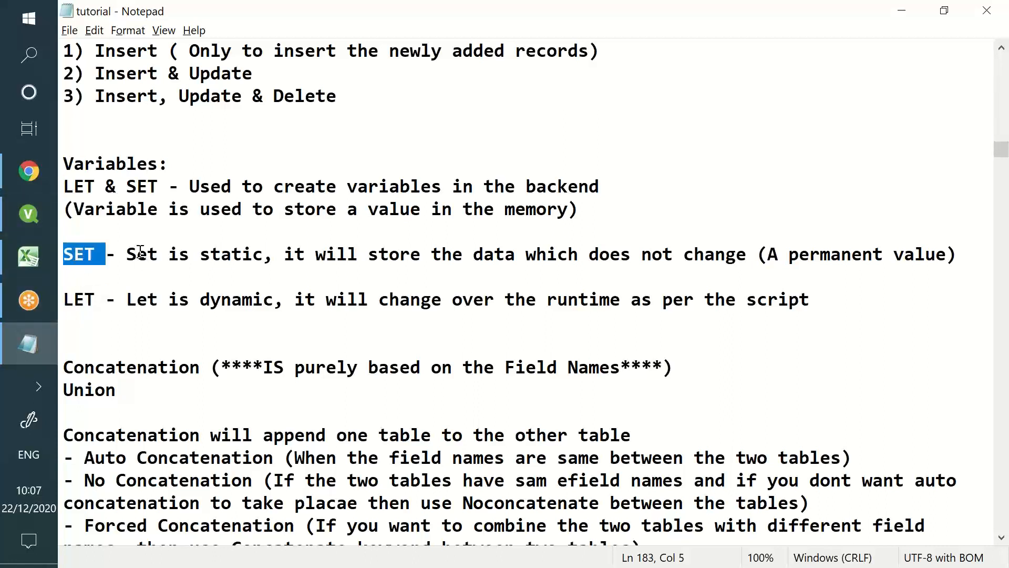
left_click_drag(138, 254, 489, 253)
double_click(77, 300)
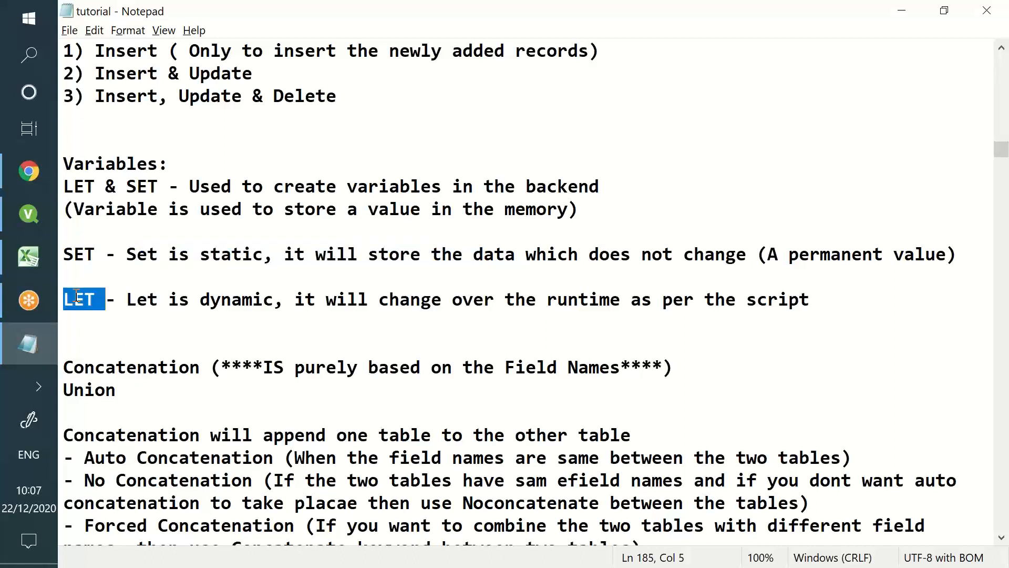
left_click_drag(179, 300, 726, 331)
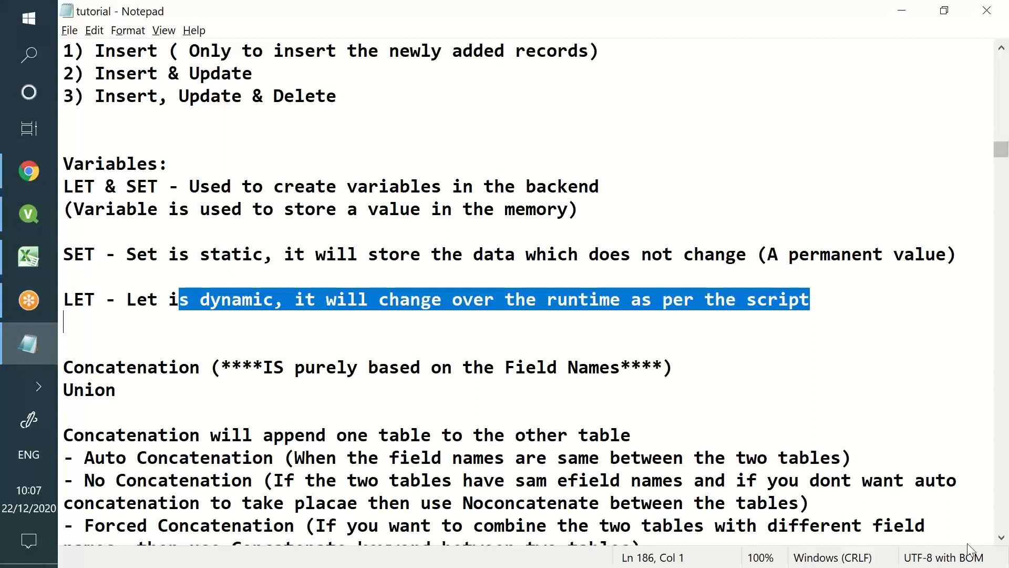
left_click(23, 232)
Add LET vManager2 = OSuser(); on a new line below the vManager line
left_click(270, 293)
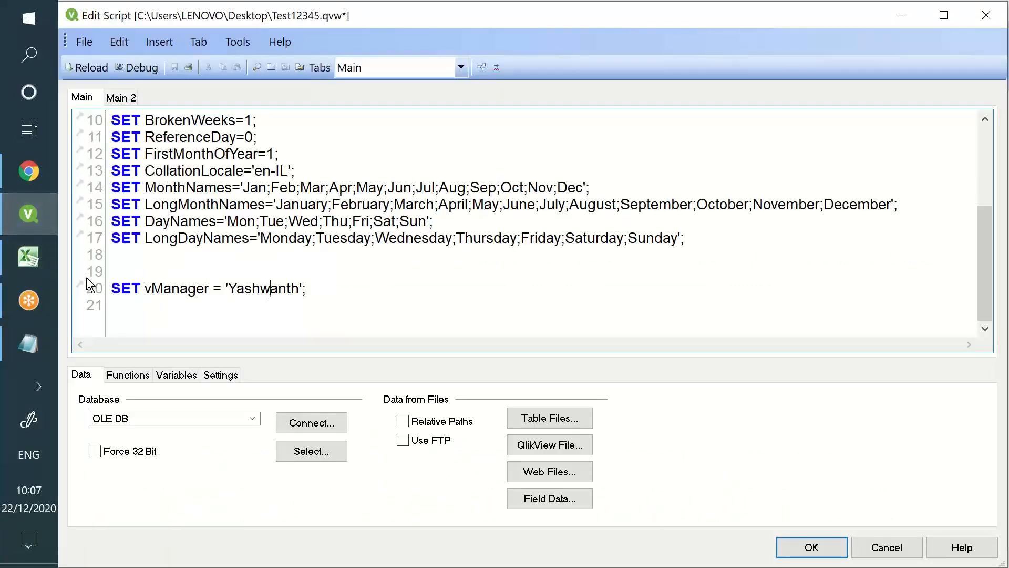
double_click(115, 284)
double_click(276, 284)
left_click(332, 274)
left_click(337, 286)
key("Return")
key("Return")
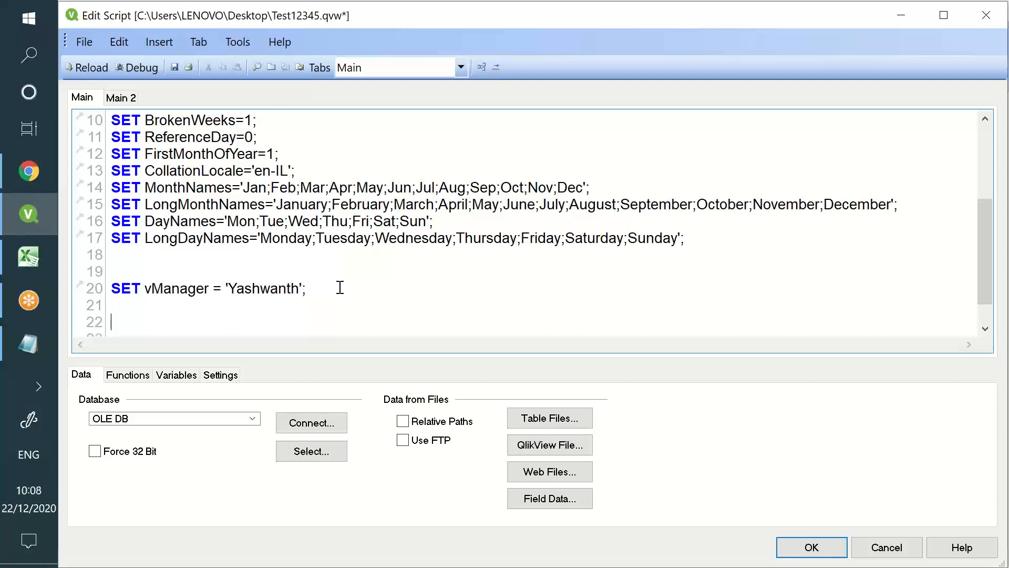
type("LET vManager2 = ")
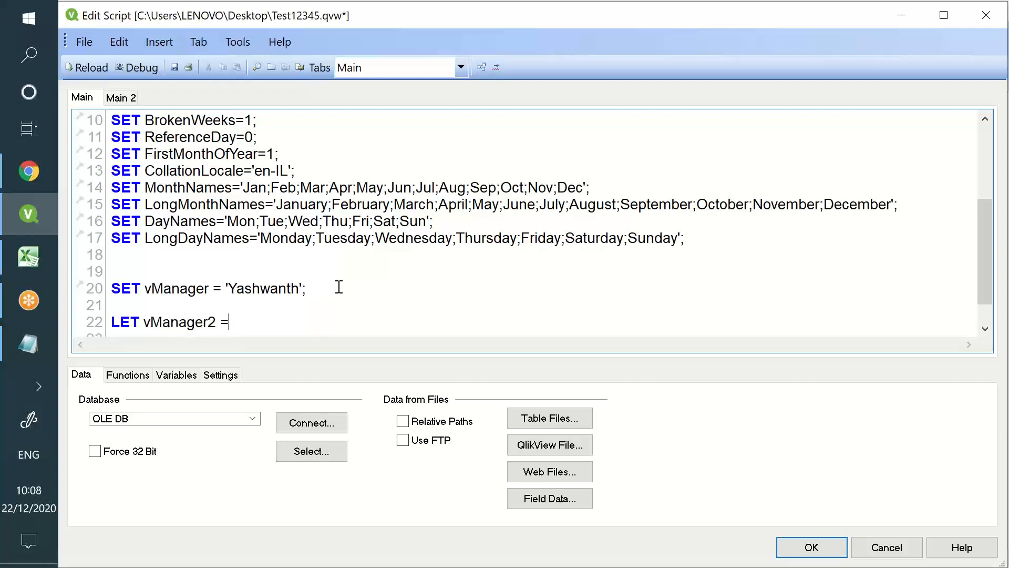
type("OS")
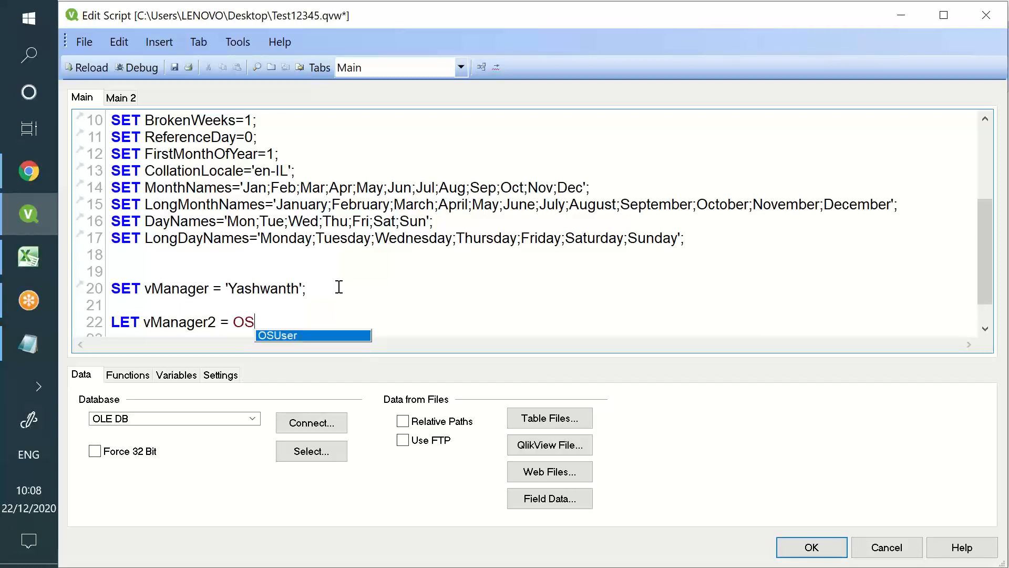
type("user()")
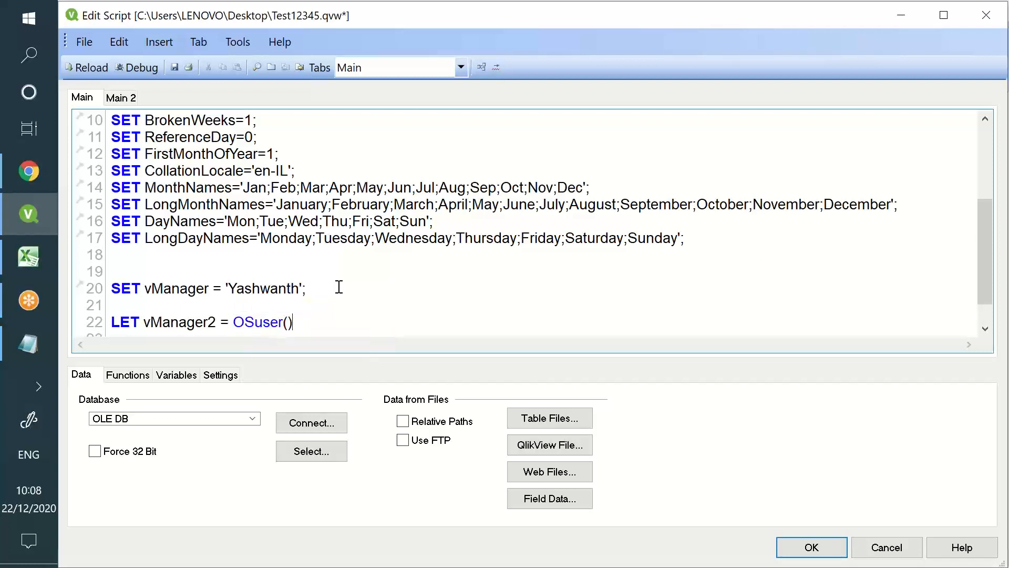
type(";")
left_click_drag(292, 321, 233, 321)
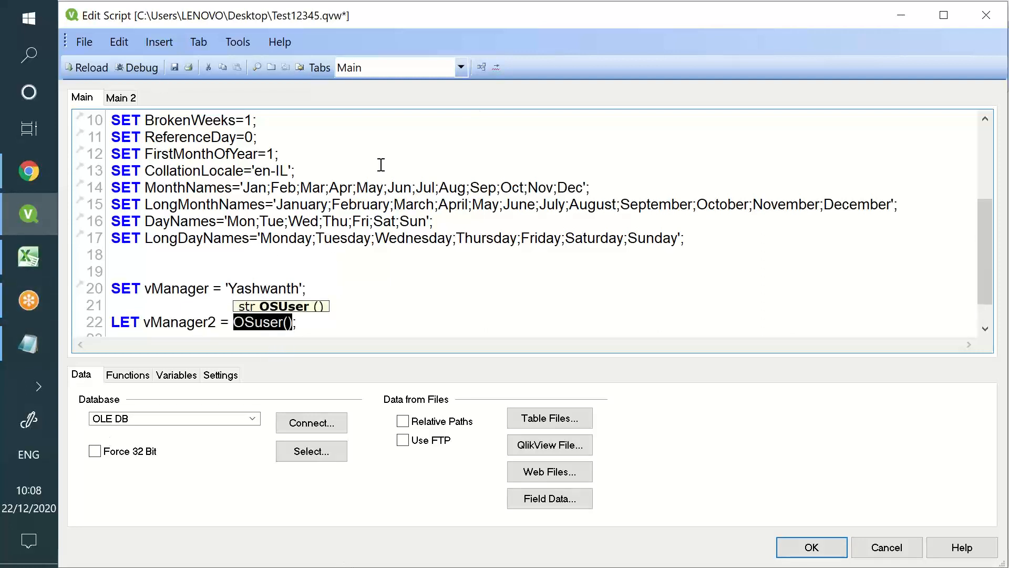
Refocus the script editor and bring up the Windows Run box
left_click(263, 6)
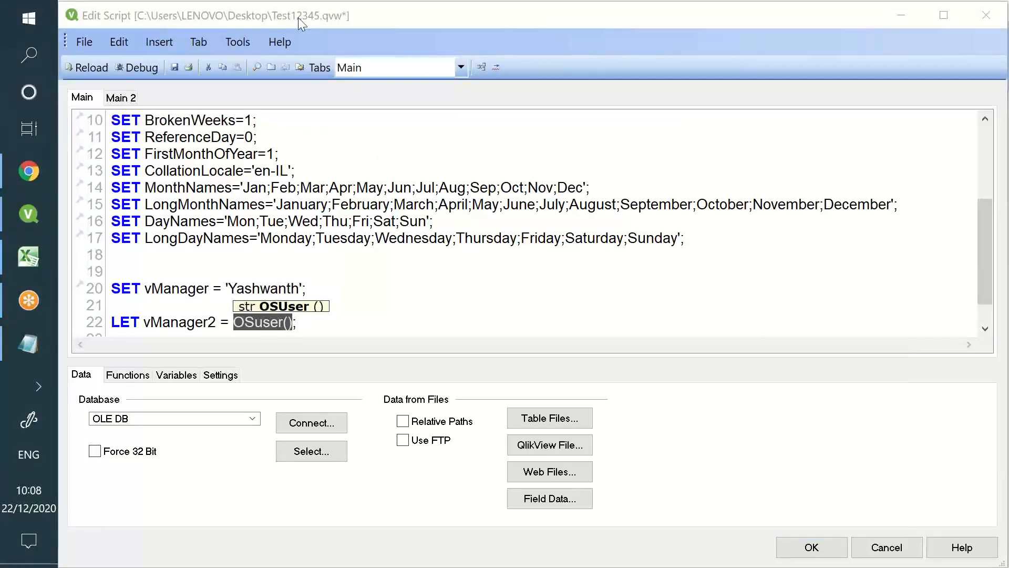
left_click(194, 21)
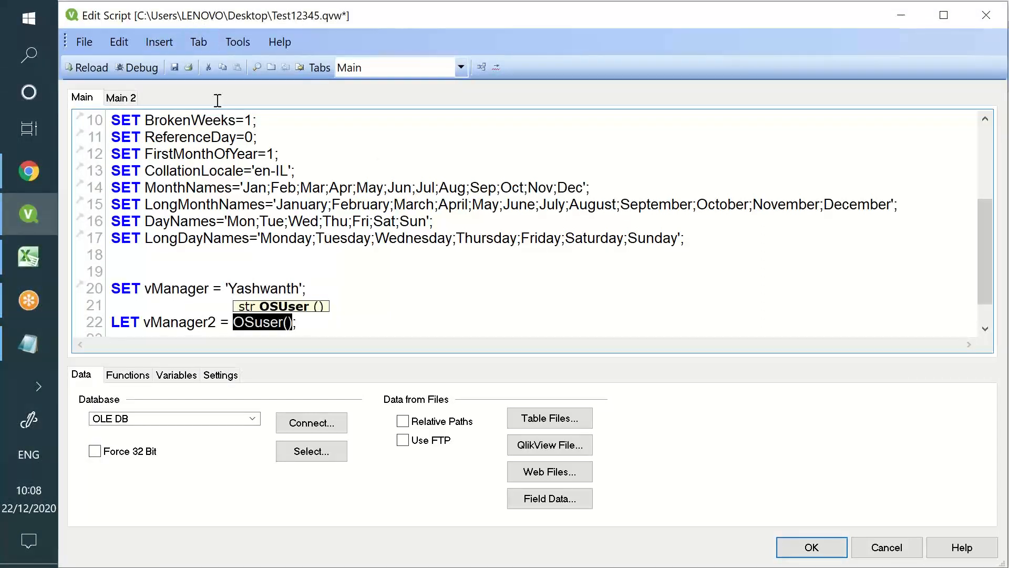
key("super+r")
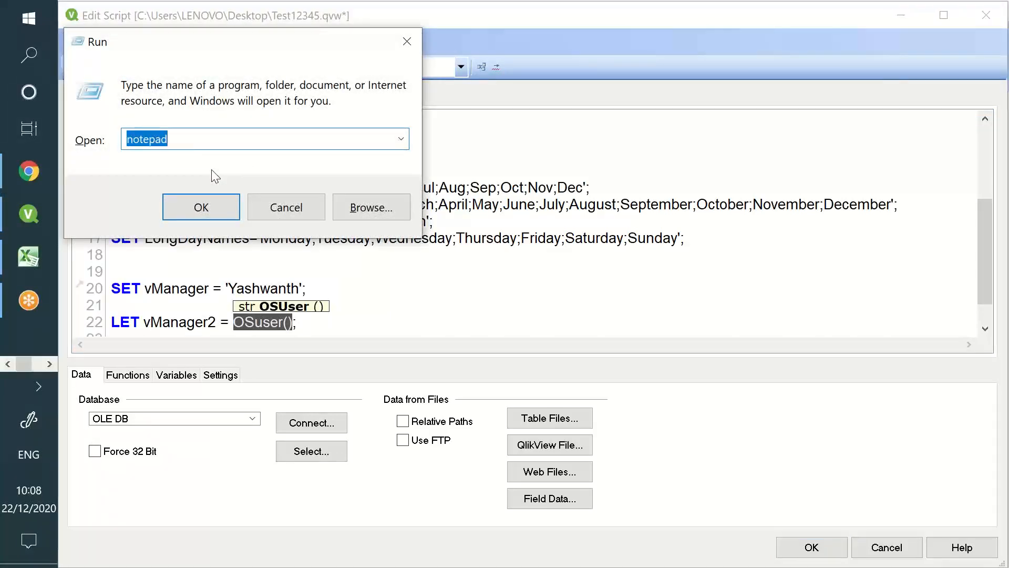
Run hostname in a Command Prompt to print the machine name, then close the console
type("cmd")
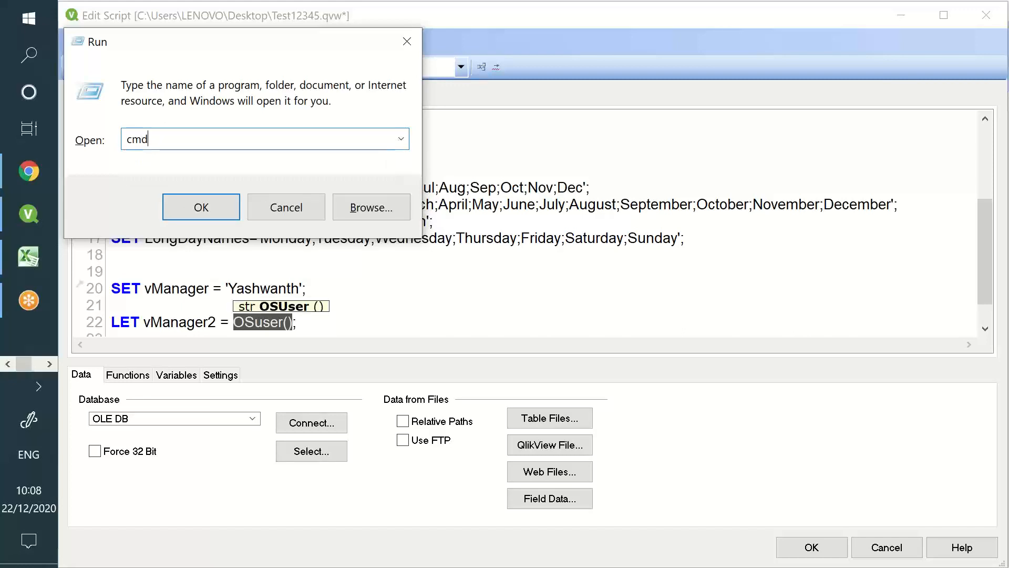
key("Return")
type("hostname")
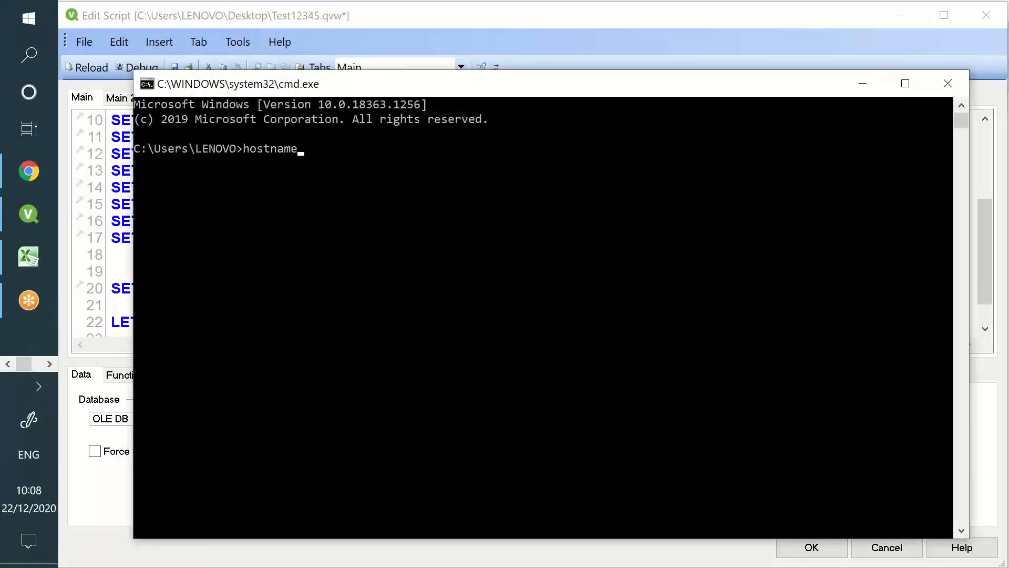
key("Return")
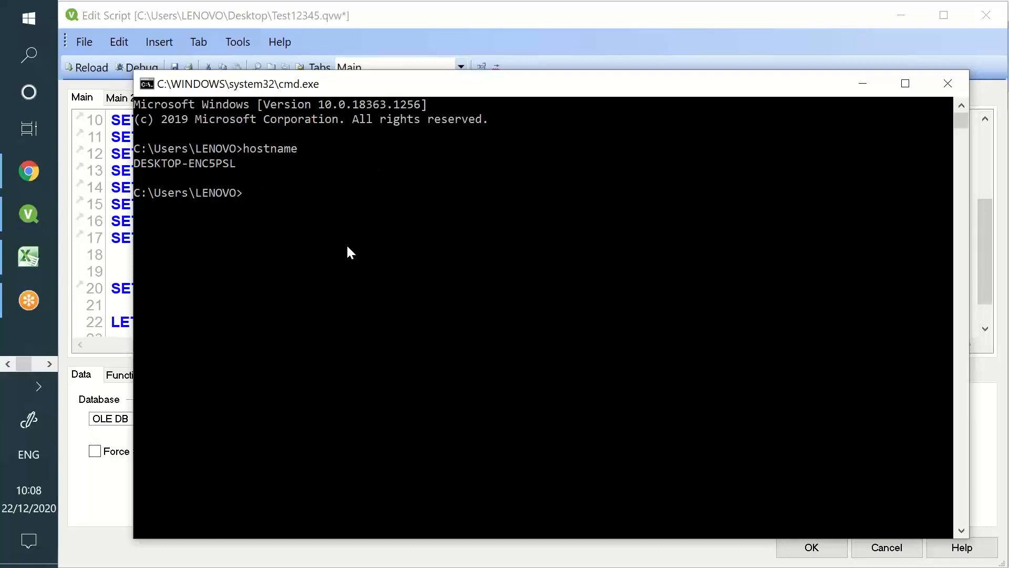
left_click(947, 83)
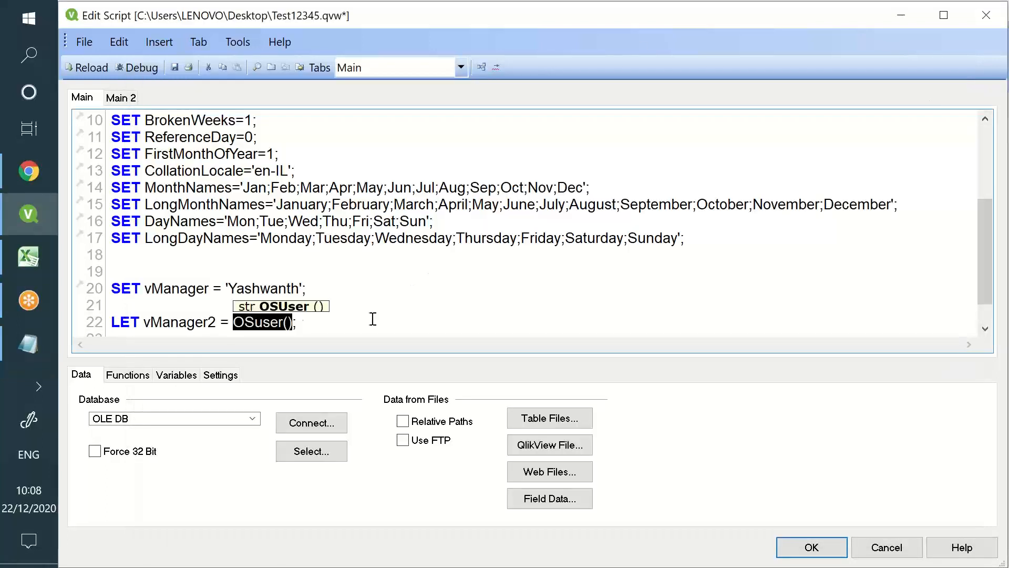
Review line 22's LET vManager2 = OSuser(); then save and reload the script
scroll(297, 331, "down", 1)
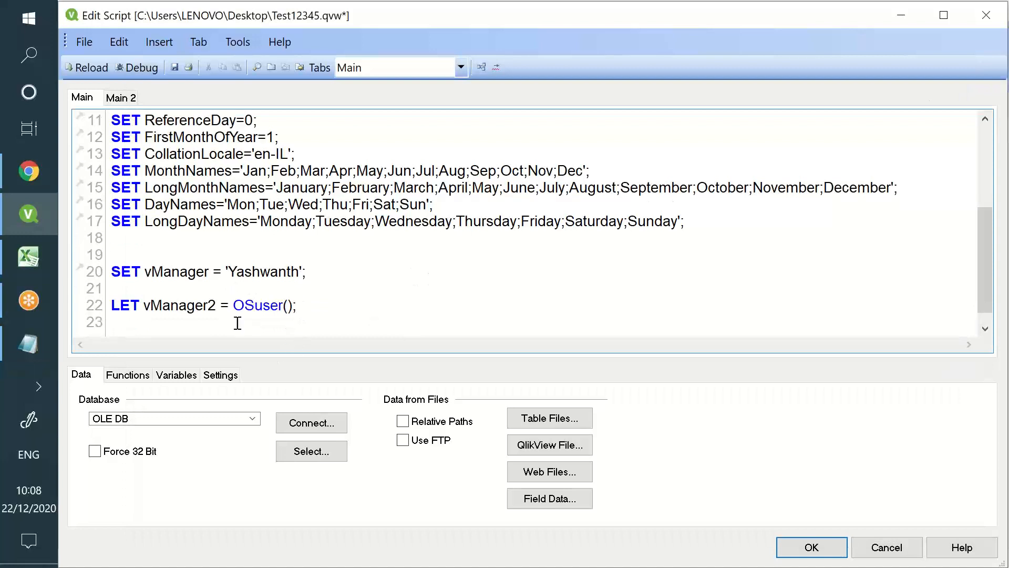
double_click(125, 306)
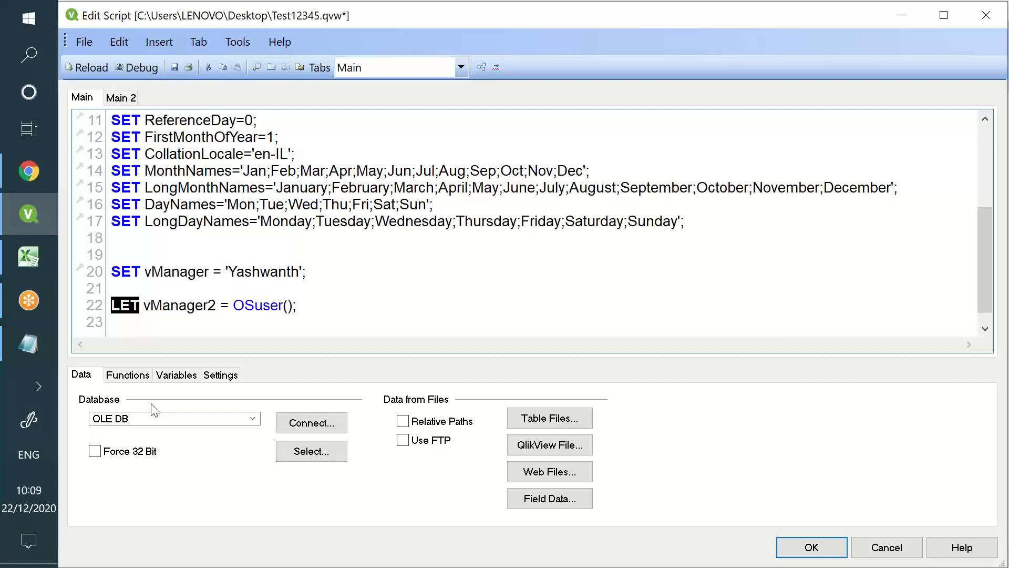
left_click(255, 305)
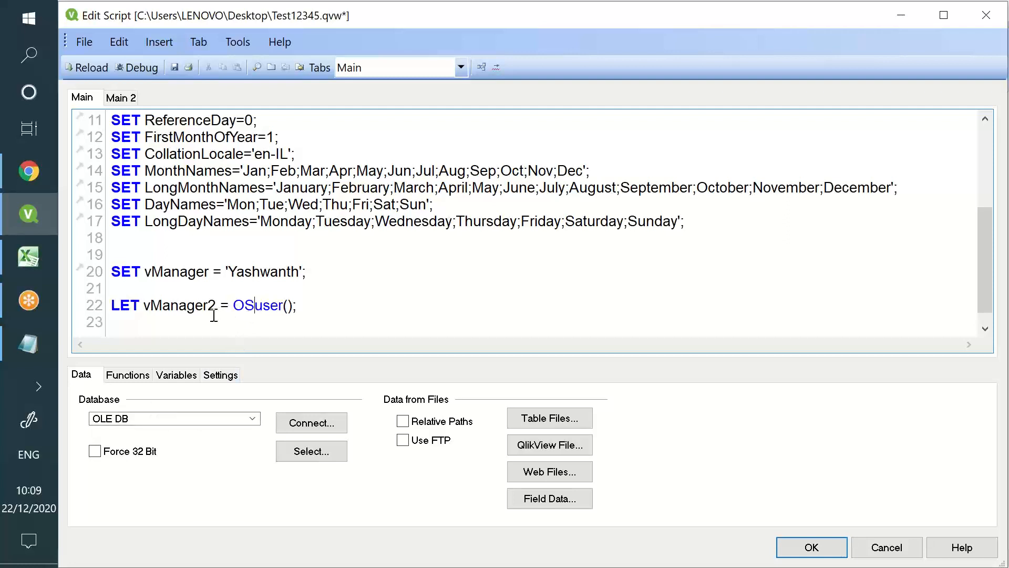
double_click(245, 306)
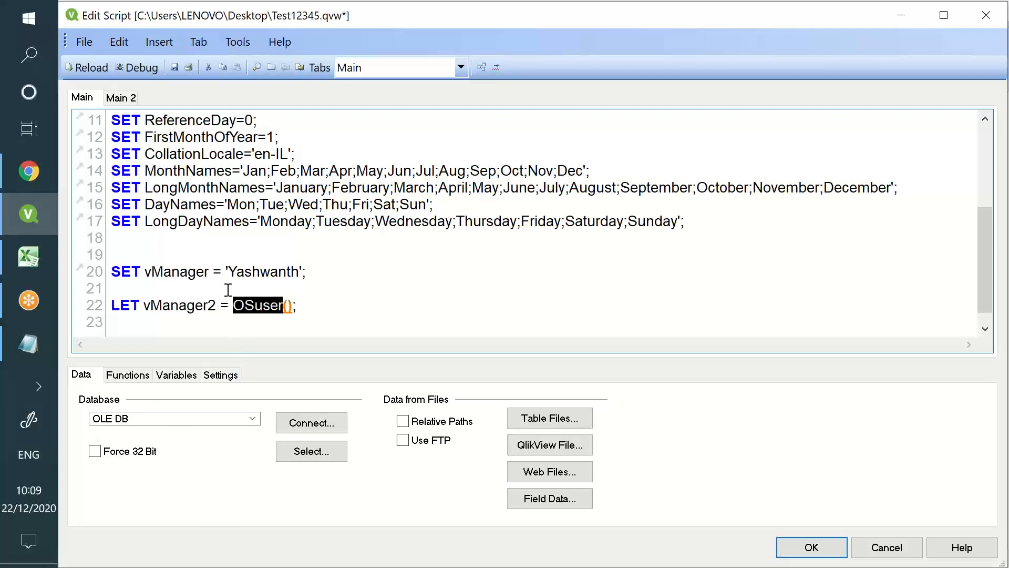
left_click(174, 67)
left_click(87, 67)
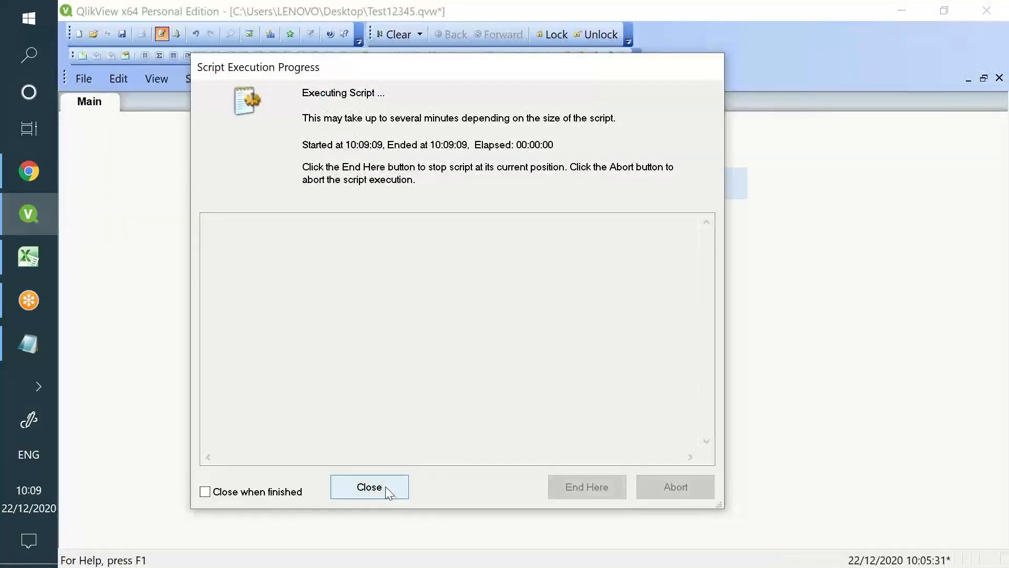
Close the reload progress and sheet properties, then start a new text object on the sheet
left_click(385, 486)
left_click(559, 514)
right_click(410, 275)
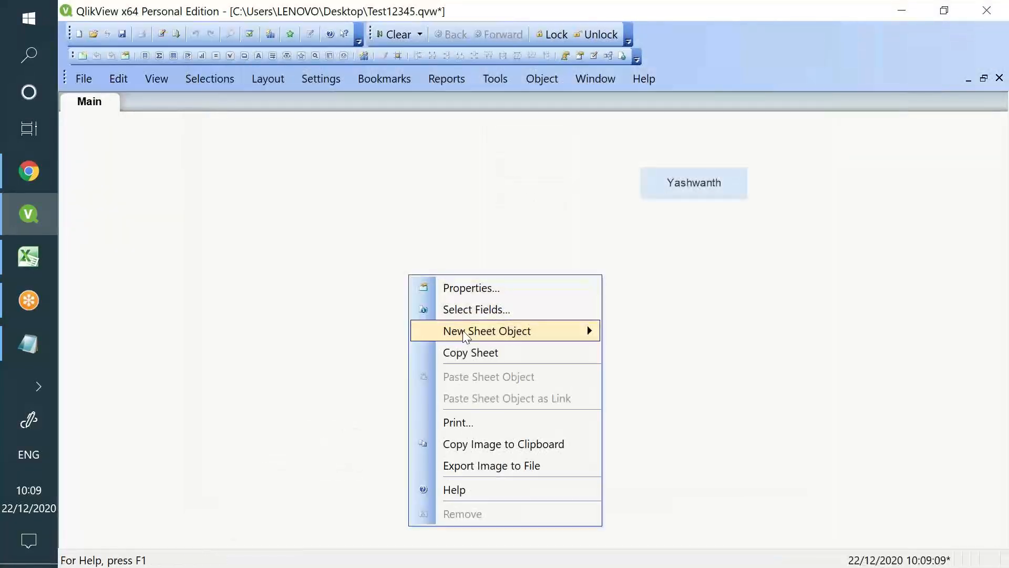
mouse_move(465, 337)
left_click(682, 395)
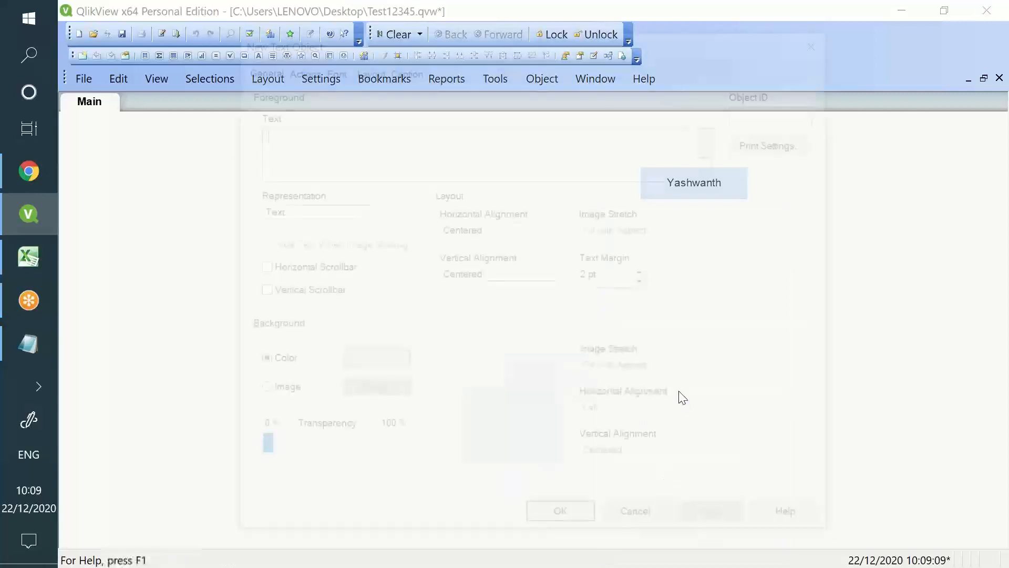
Set the text object's text to =vManager2, then apply and confirm it
type("-v")
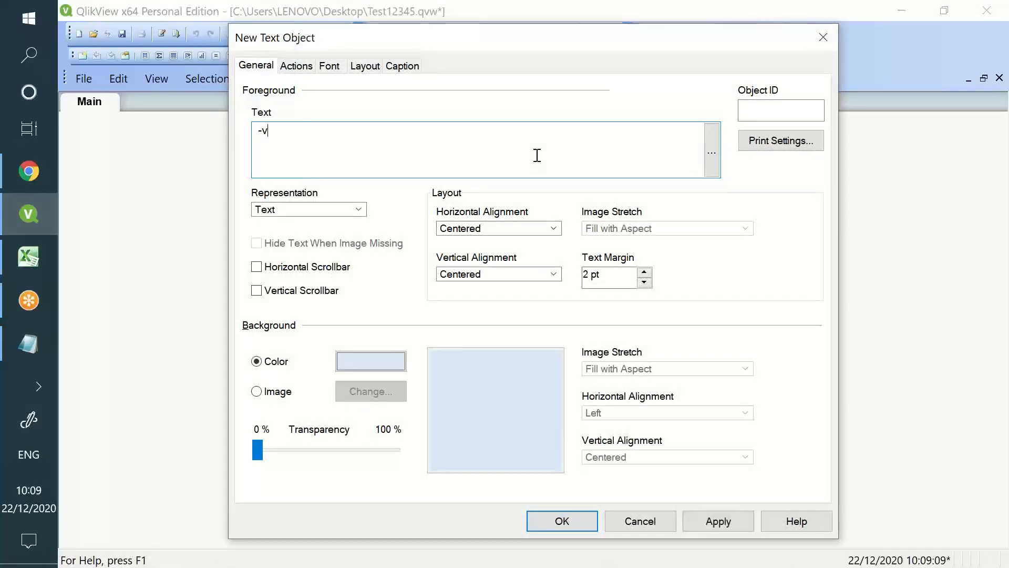
key("BackSpace")
key("BackSpace")
type("+")
key("BackSpace")
type("=vmana")
key("Down")
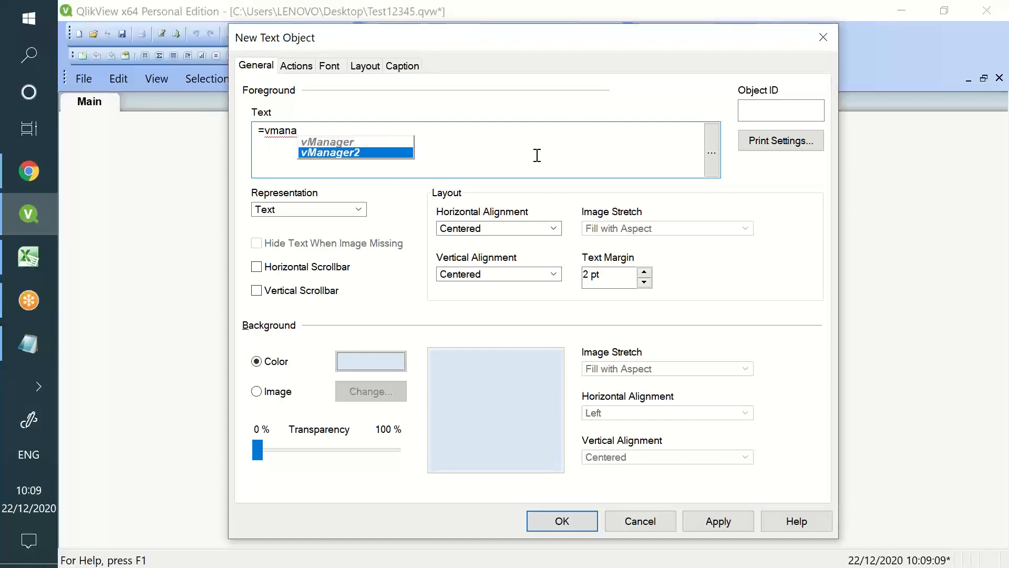
key("Return")
left_click(710, 530)
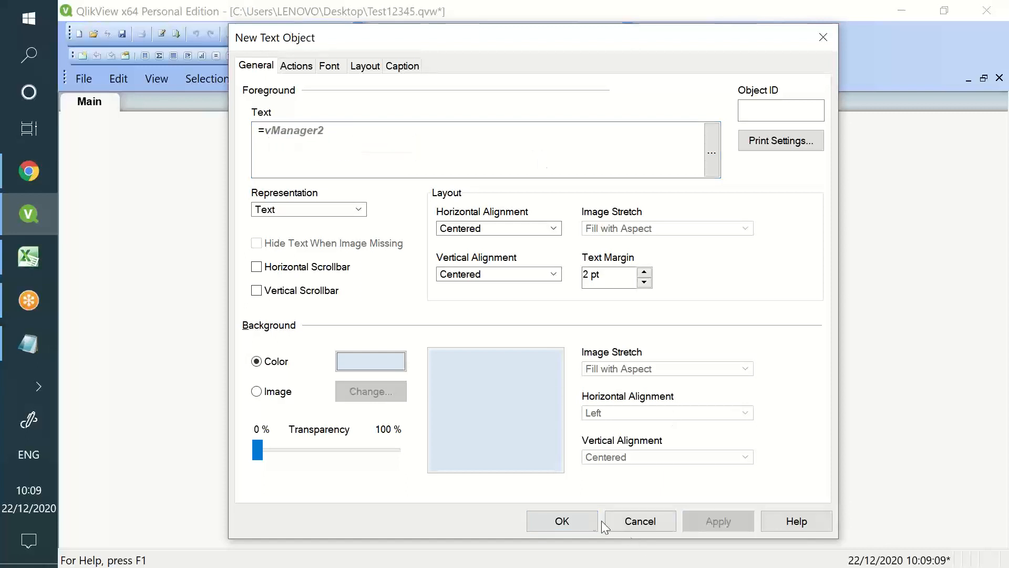
left_click(594, 523)
Move the new text object up beside the name box and widen it to fit its value
left_click_drag(499, 366, 431, 232)
left_click_drag(470, 272, 578, 182)
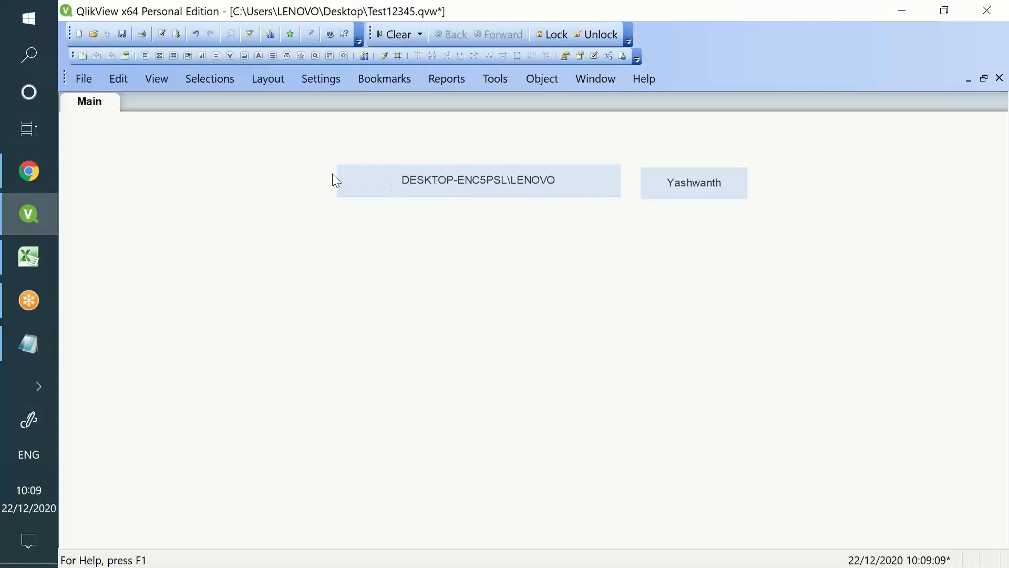
left_click(160, 35)
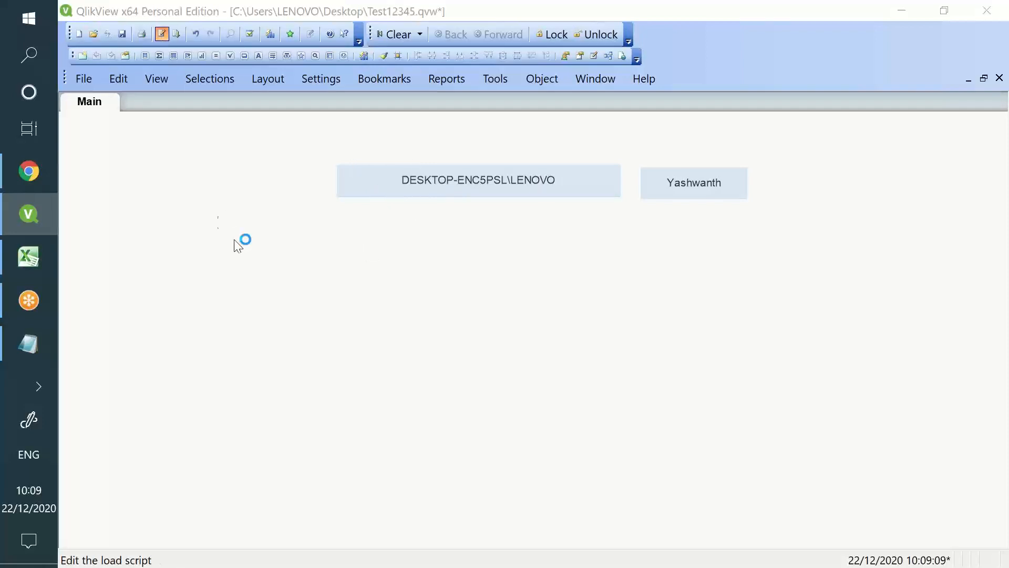
Inspect the vManager and vManager2 lines 20 and 22, briefly turning line 22's LET into SET
left_click_drag(233, 306, 298, 306)
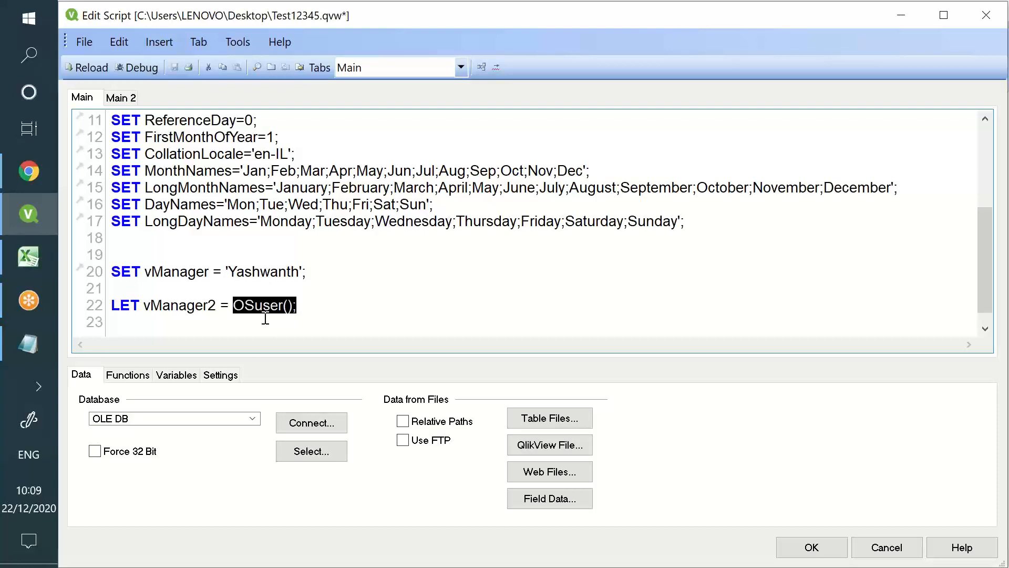
scroll(266, 318, "up", 1)
scroll(283, 294, "down", 2)
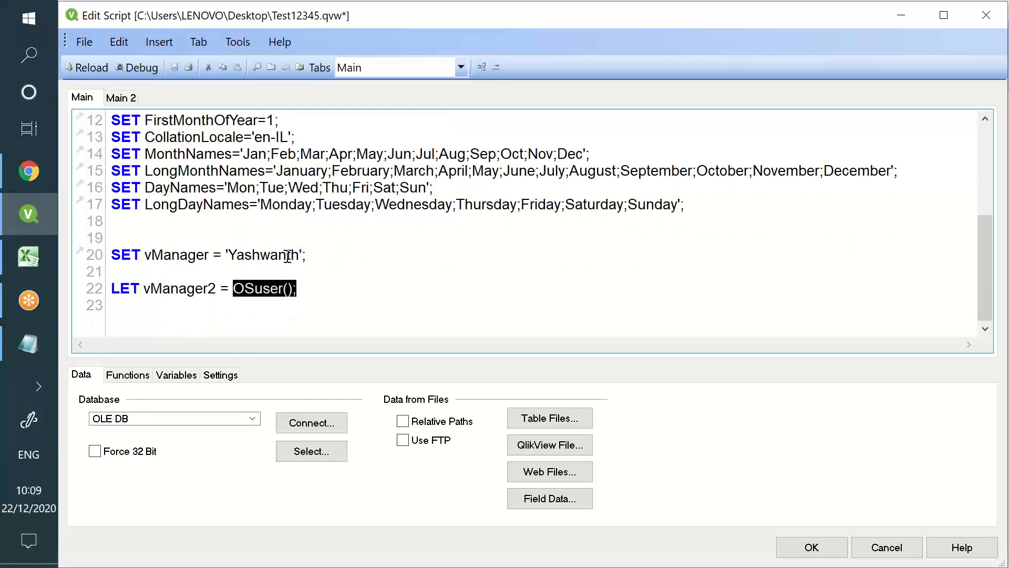
double_click(291, 255)
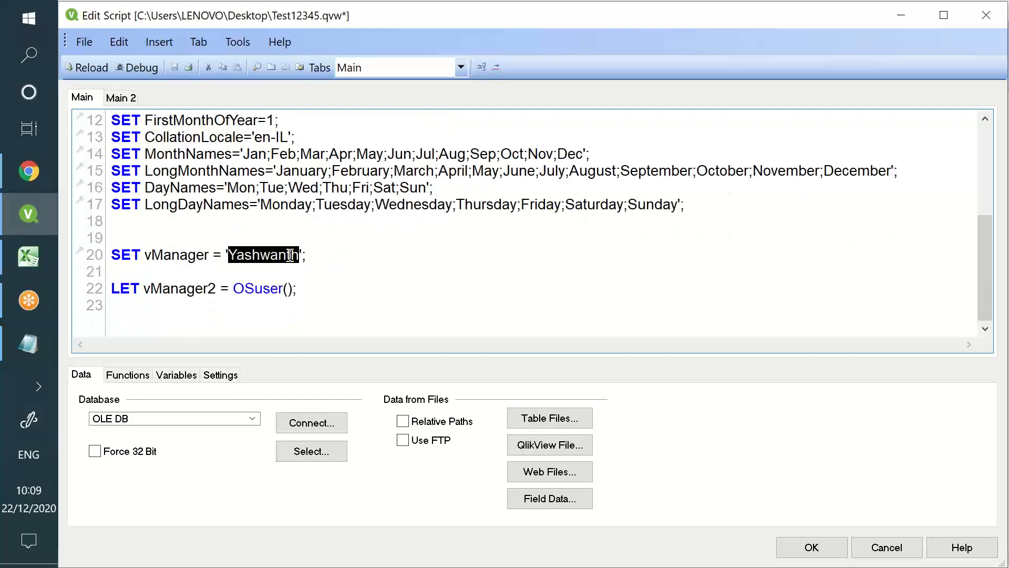
double_click(133, 253)
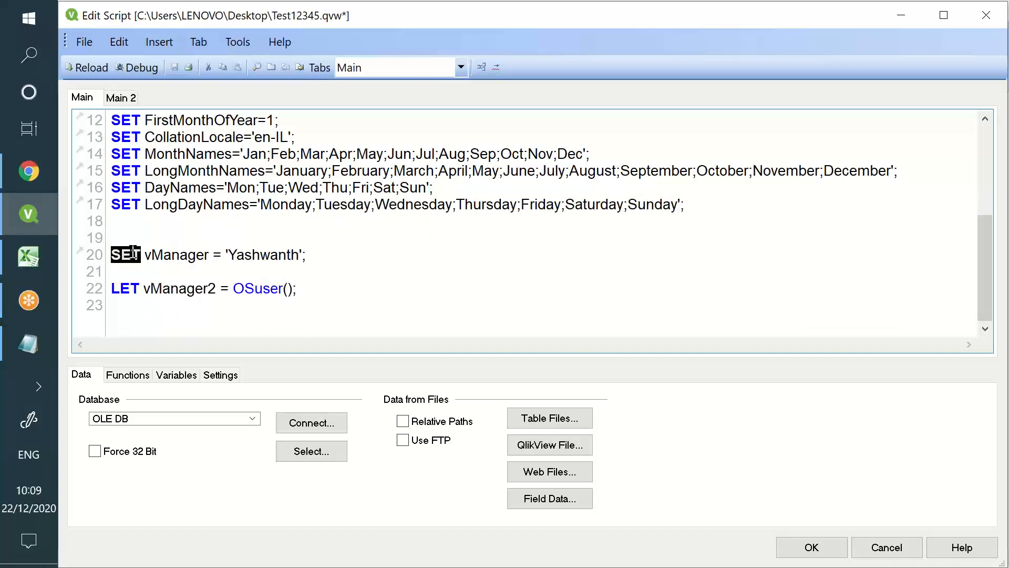
double_click(261, 255)
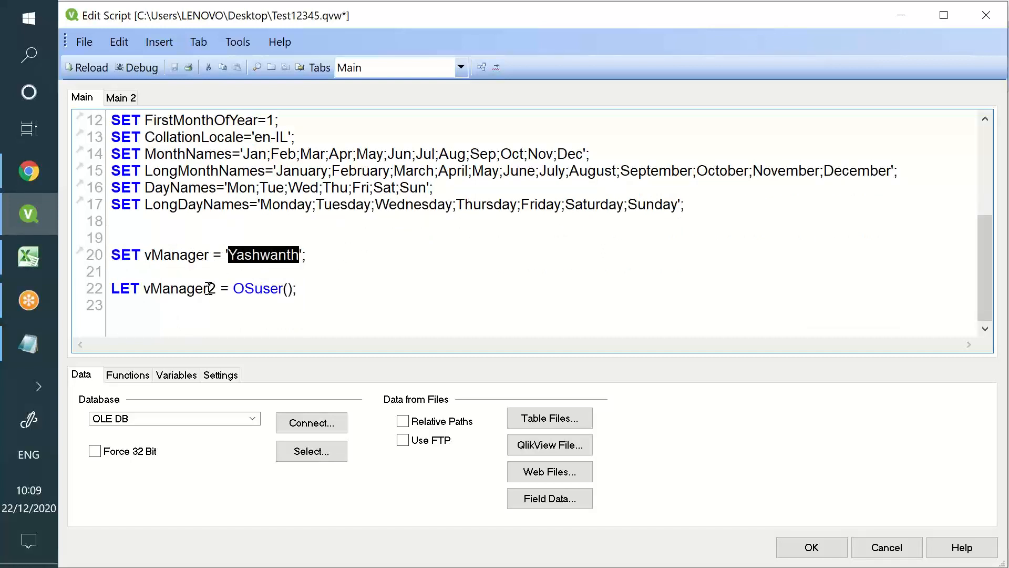
left_click_drag(233, 288, 292, 288)
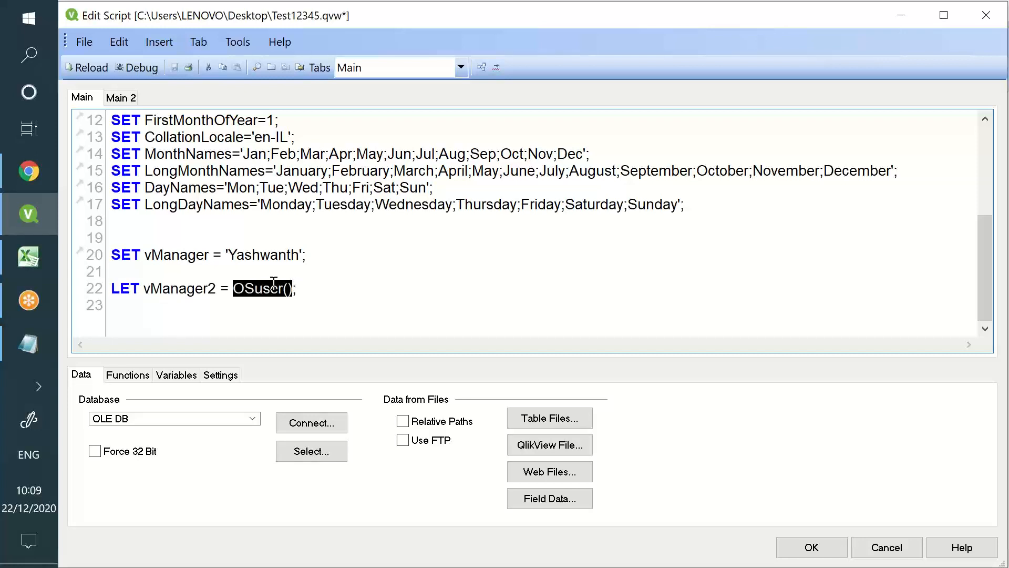
double_click(113, 288)
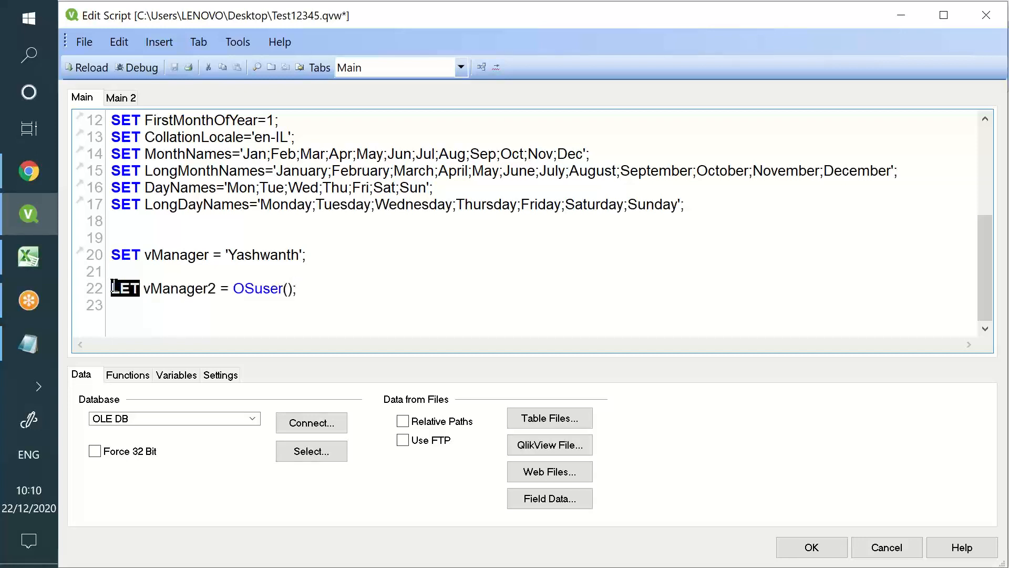
triple_click(263, 292)
left_click_drag(288, 290, 235, 290)
left_click(114, 289)
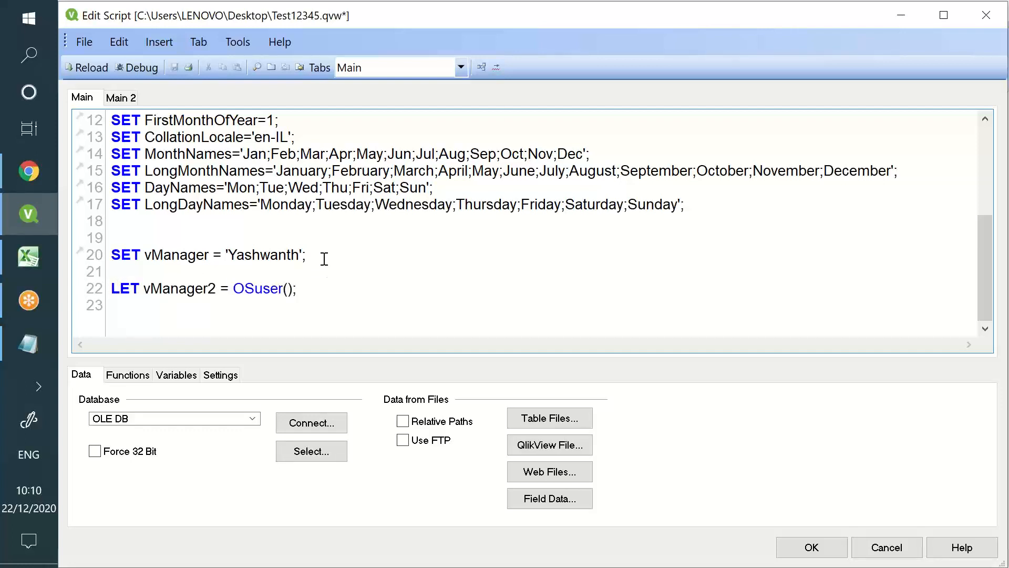
key("BackSpace")
type("S")
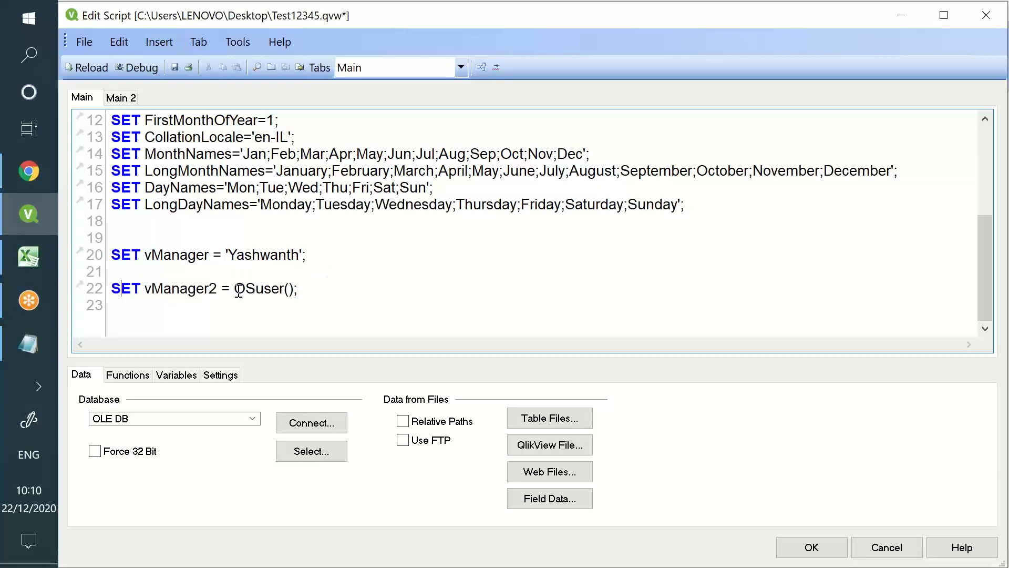
Restore line 22 to LET vManager2 = OSuser();
left_click_drag(234, 290, 290, 290)
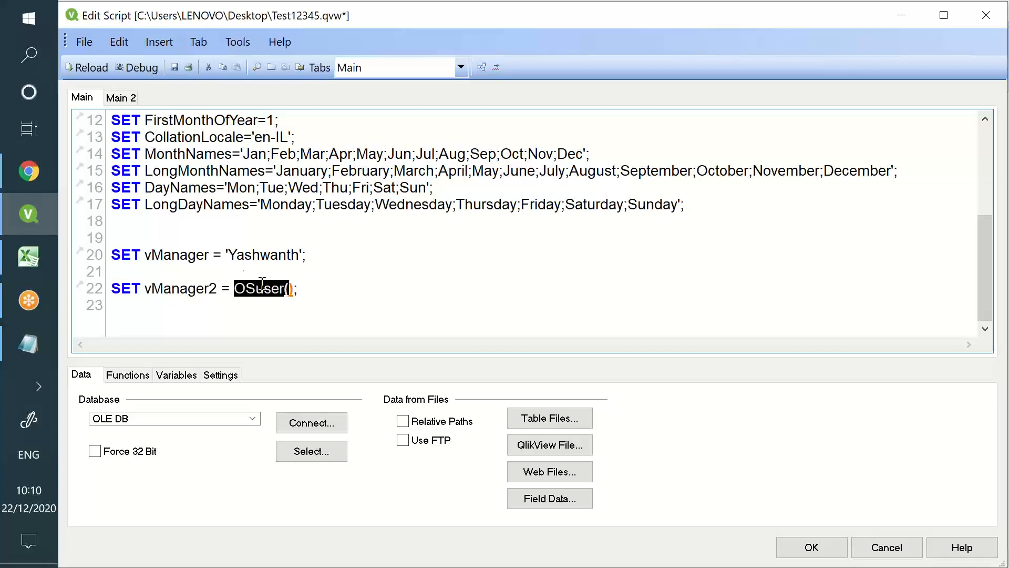
left_click(140, 254)
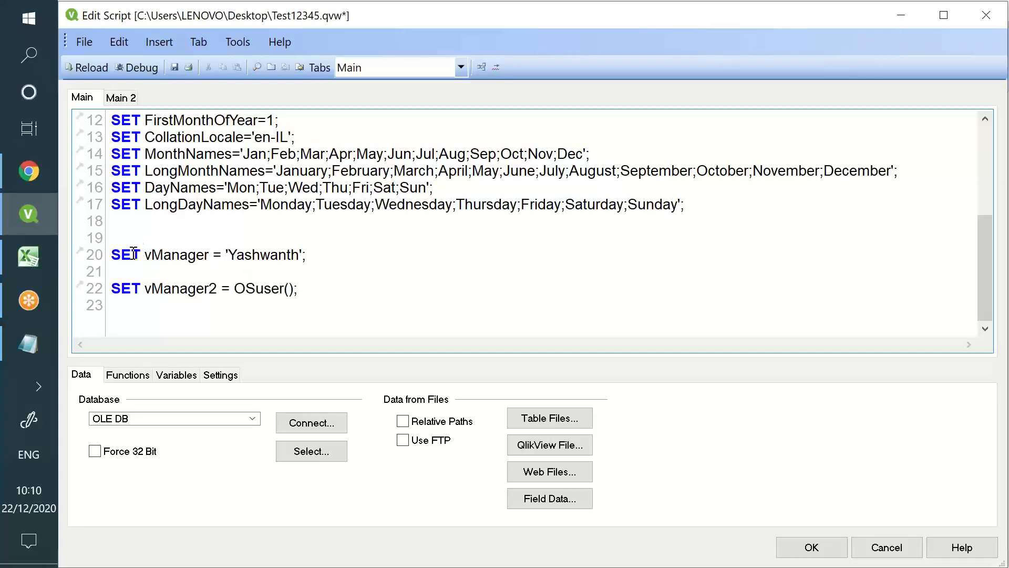
double_click(135, 256)
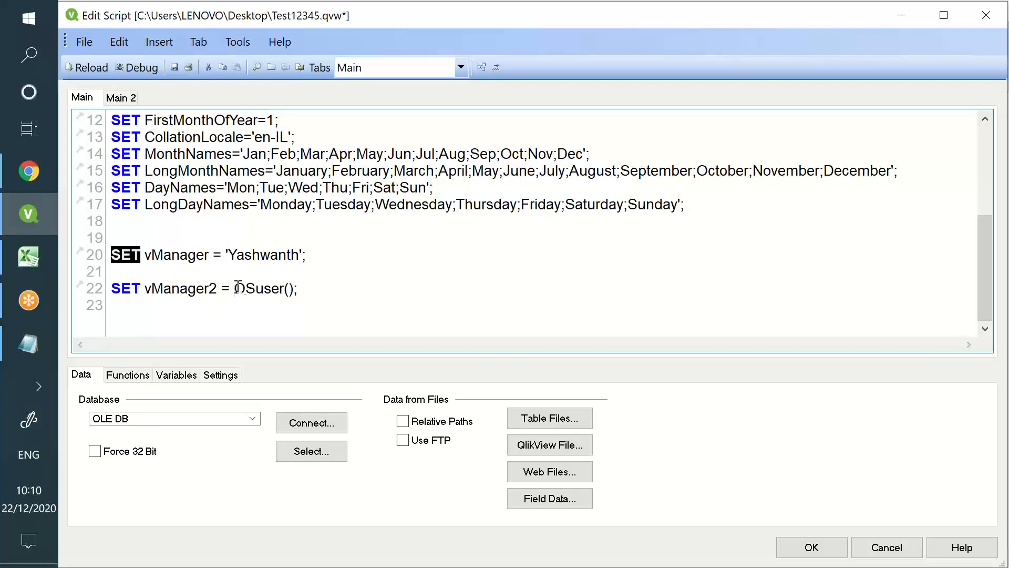
left_click_drag(235, 289, 294, 292)
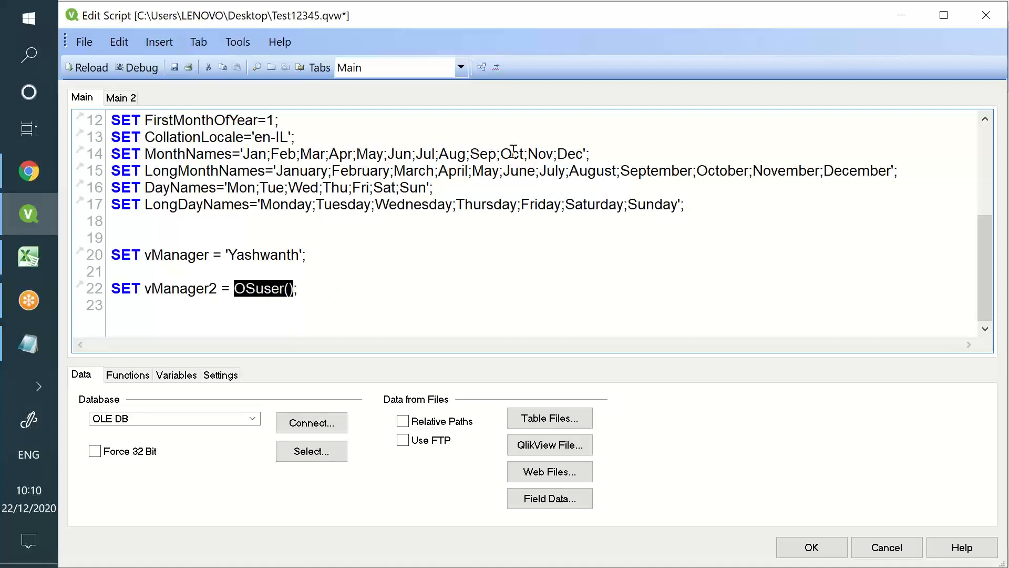
left_click(122, 288)
key("BackSpace")
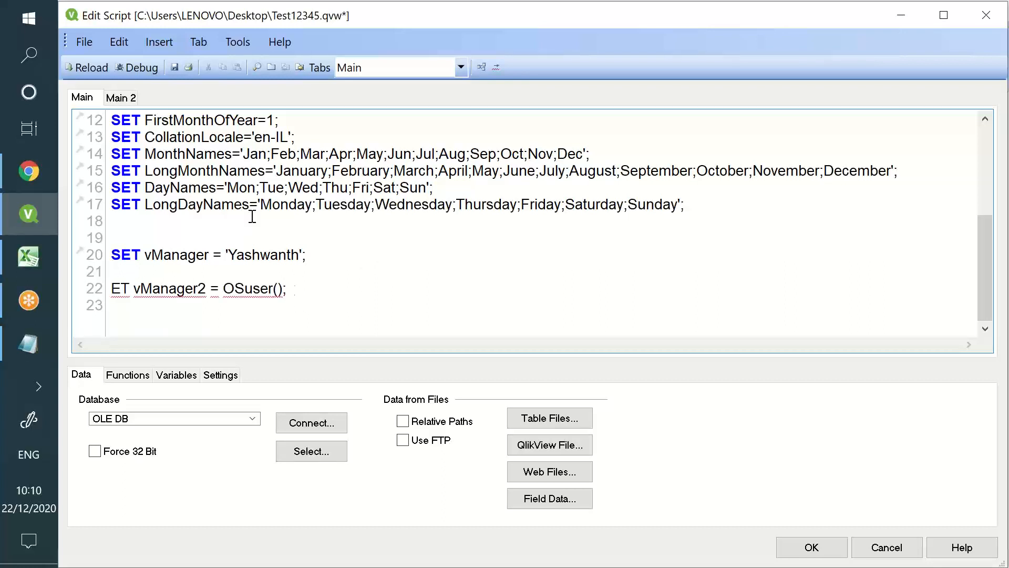
type("L")
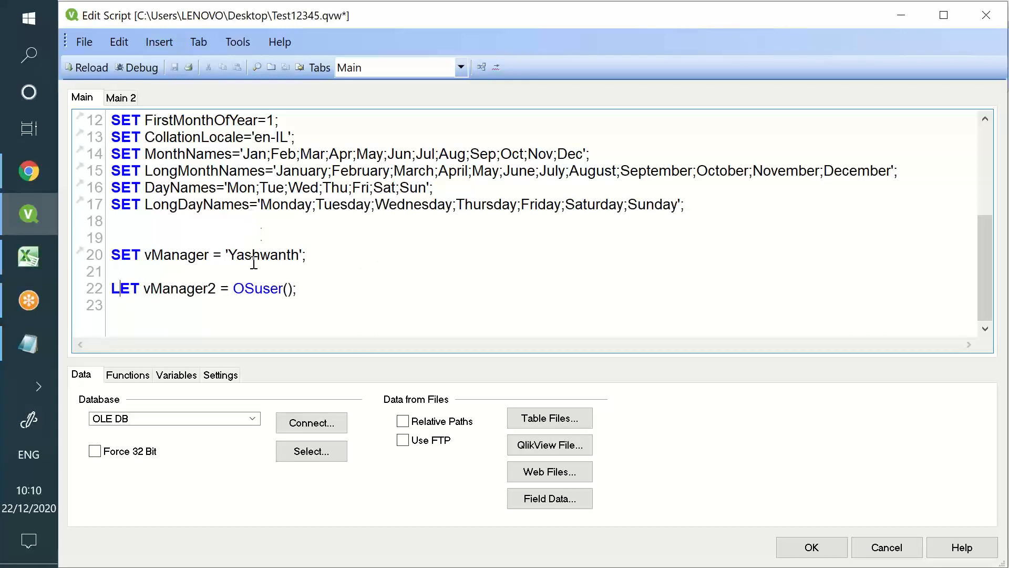
Add a new script line below line 22 reading SET vSum = 2+3;
left_click_drag(234, 288, 289, 292)
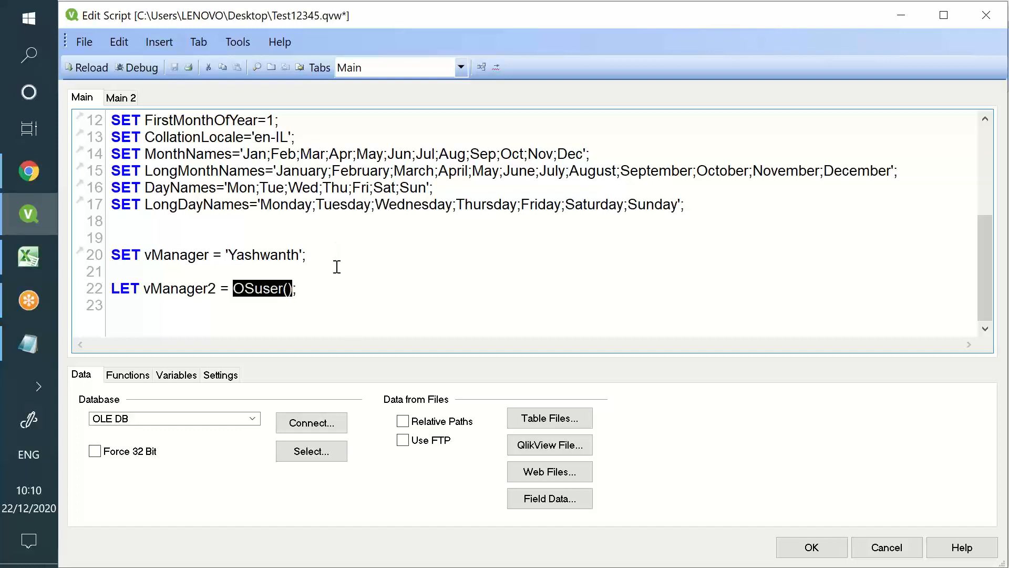
left_click(353, 293)
key("Return")
key("Return")
key("Return")
key("Return")
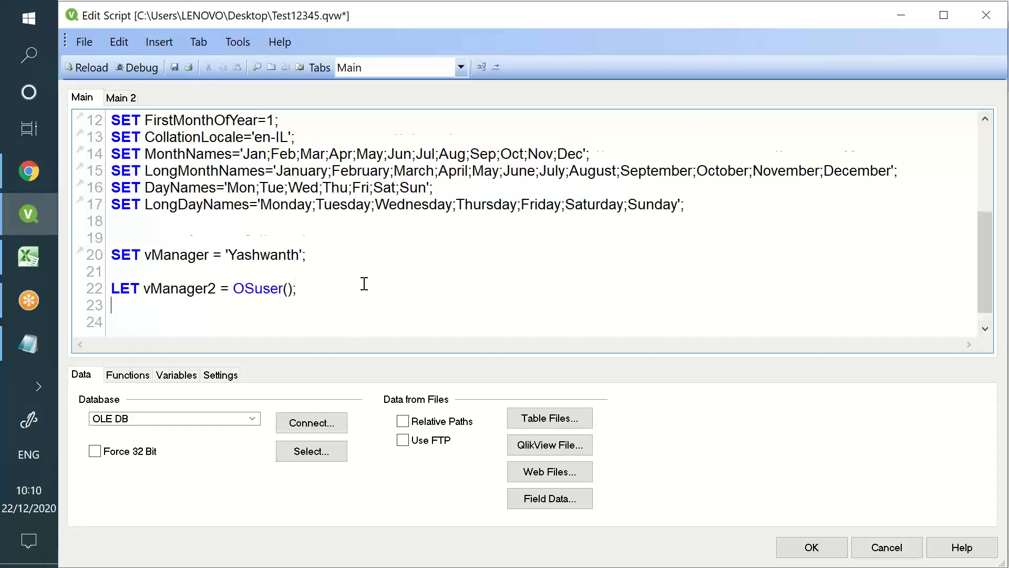
type("SET ")
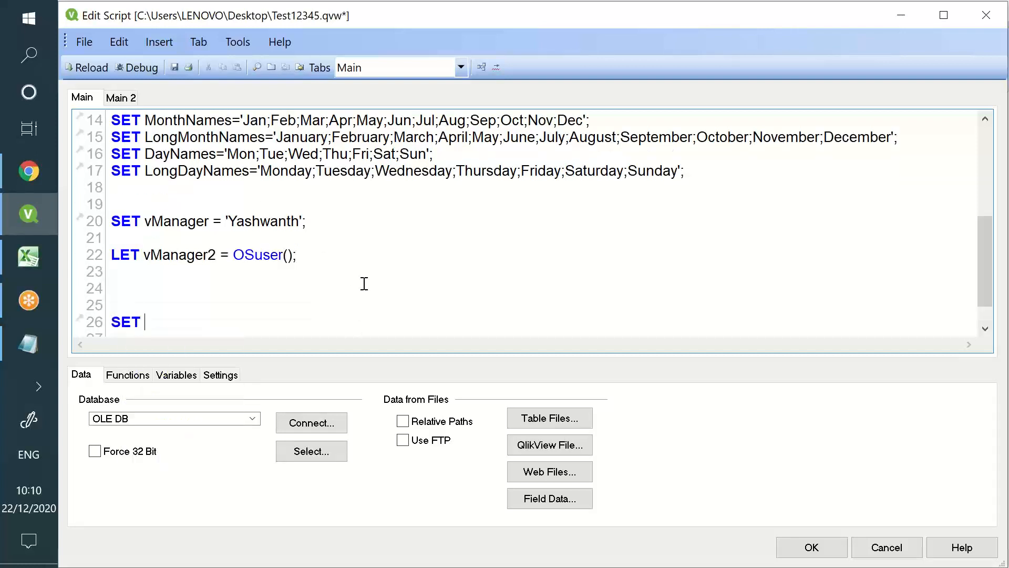
type("vSum = 2+3;")
Add LET vSum2 = 2+3 below the vSum line and compare the two definitions
key("Return")
key("Return")
type("L")
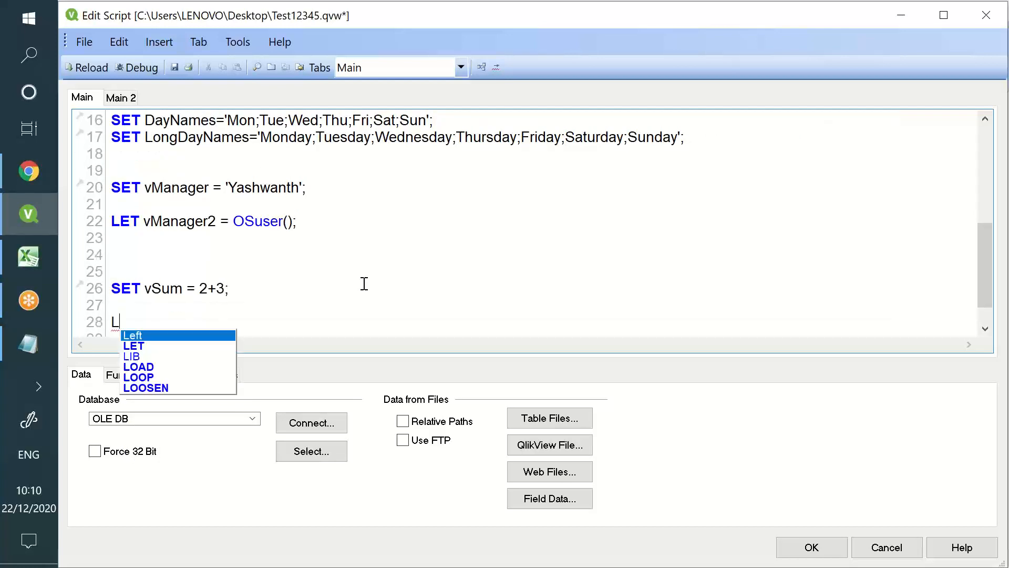
type("ET vSum")
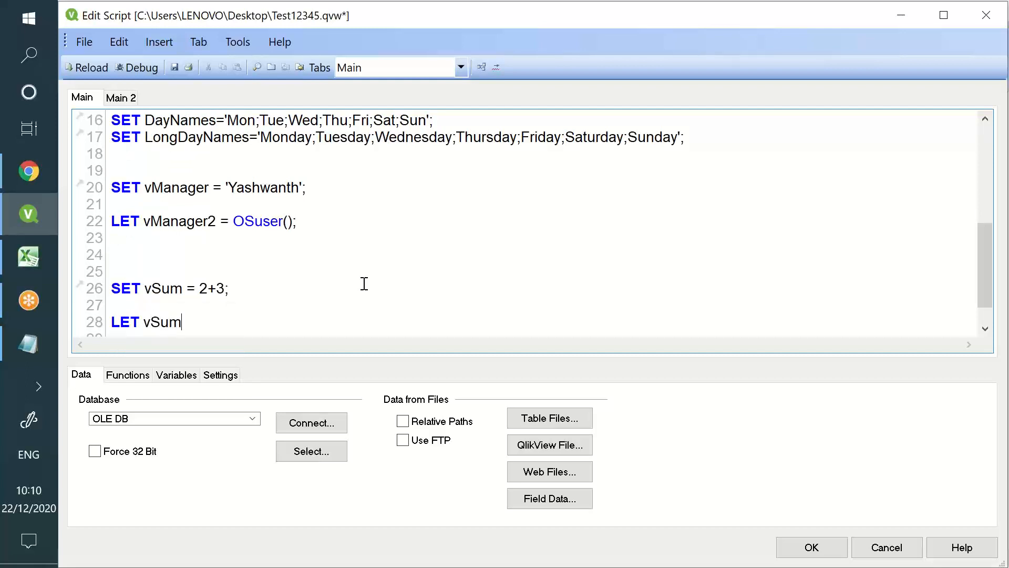
type("2 = 2+3;")
double_click(150, 286)
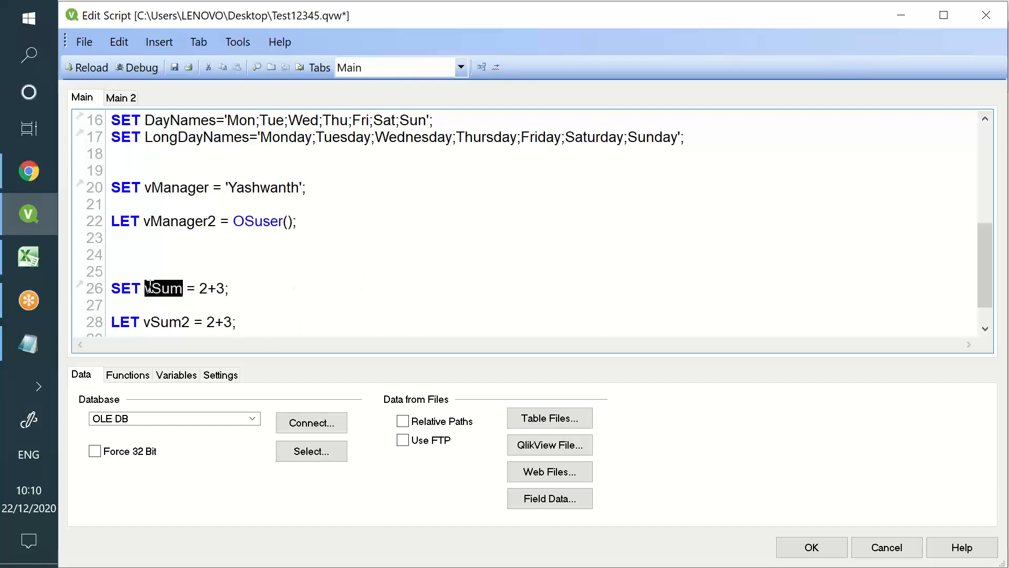
mouse_move(199, 288)
left_mouse_down()
mouse_move(224, 288)
mouse_move(216, 288)
left_mouse_up()
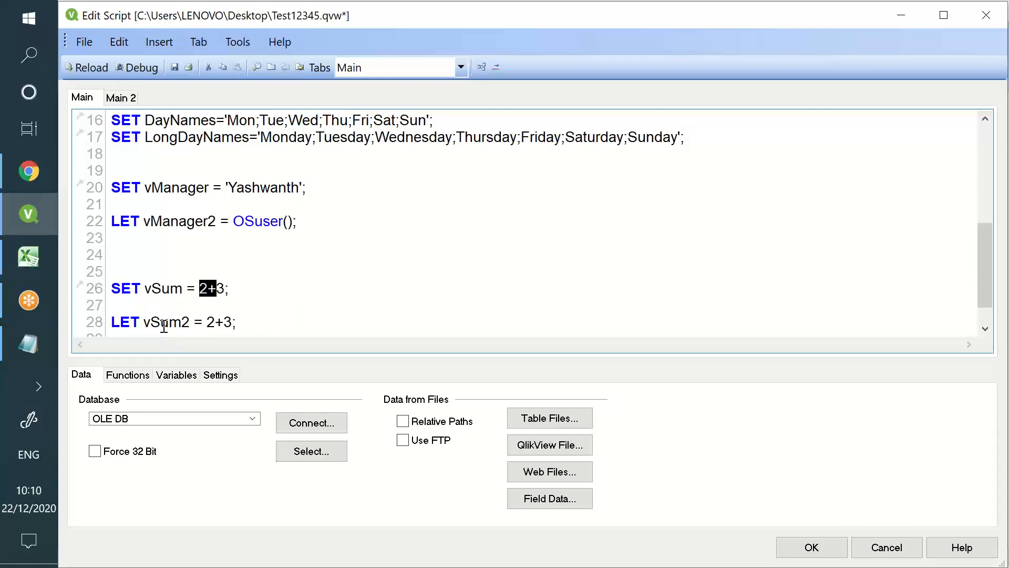
left_click(210, 323)
left_click_drag(206, 322, 238, 320)
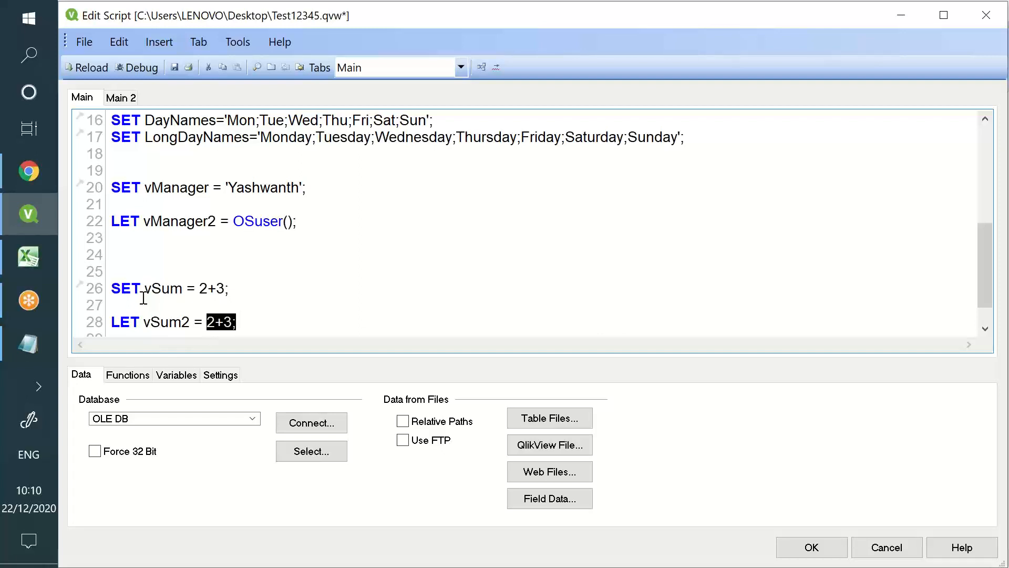
double_click(128, 288)
double_click(123, 323)
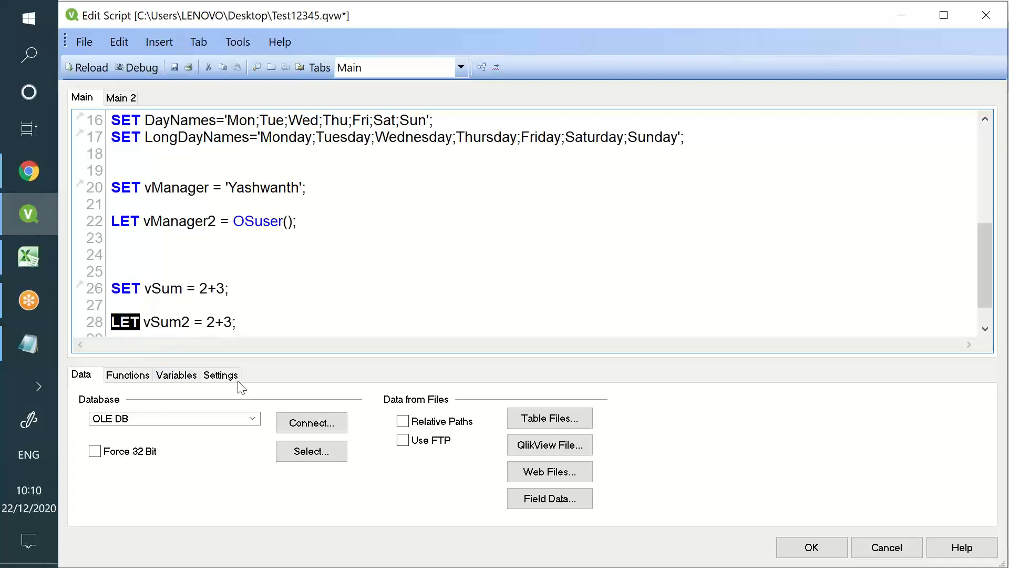
double_click(161, 288)
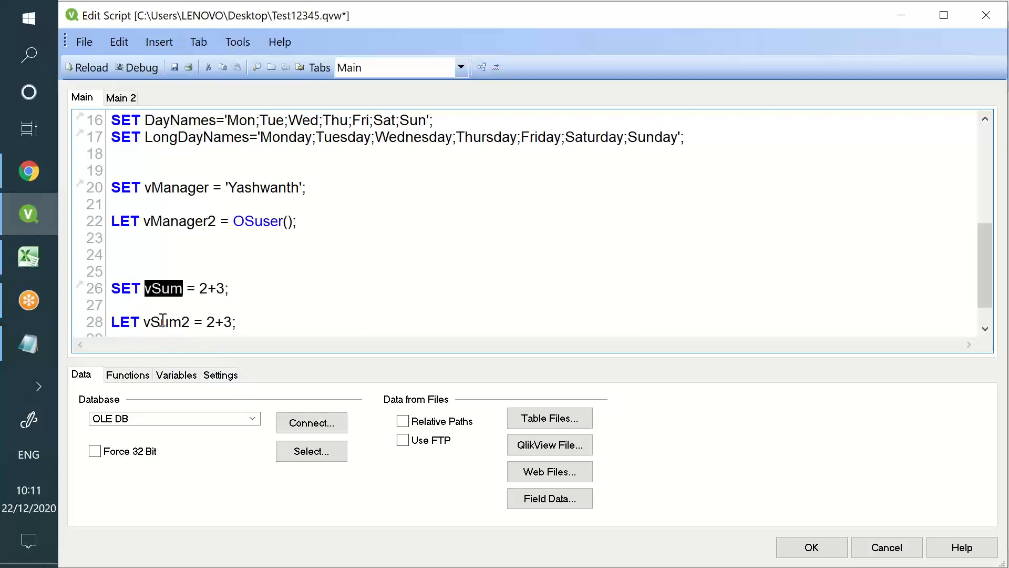
double_click(163, 319)
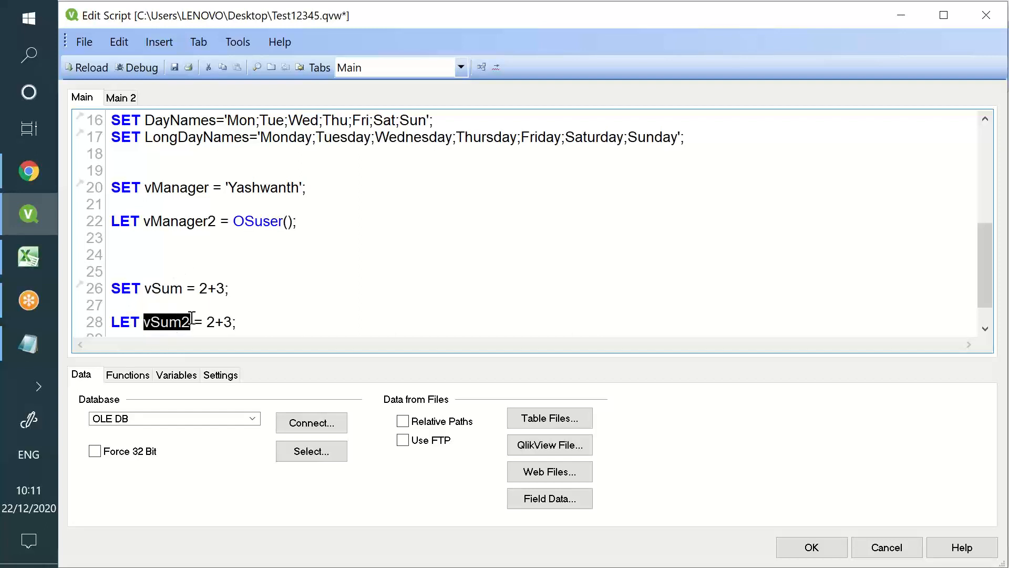
Retype the trailing 2 of vSum2, then save the document and reload the script
left_click(176, 287)
double_click(177, 284)
left_click(189, 319)
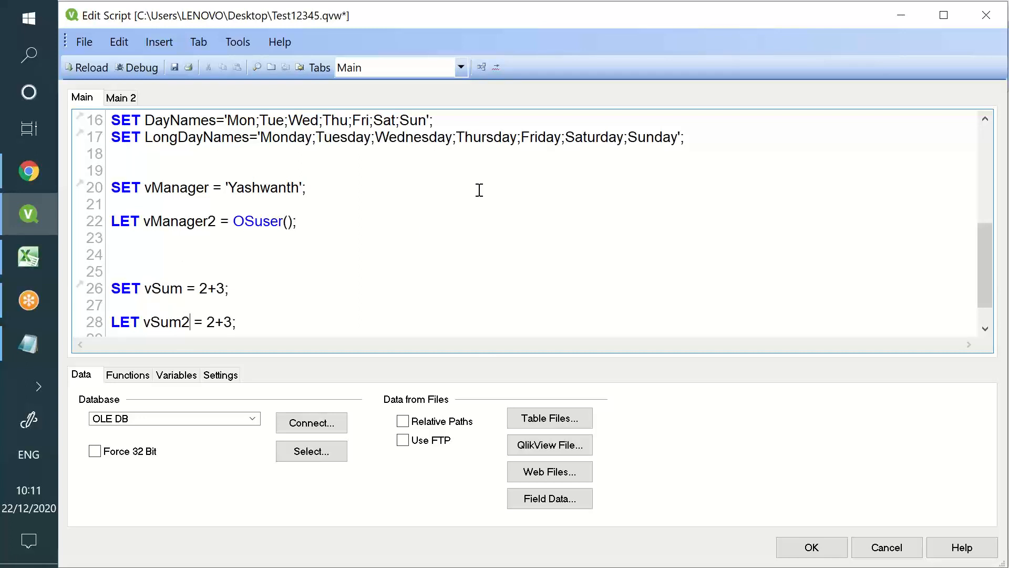
key("BackSpace")
type("2")
left_click(175, 68)
double_click(158, 288)
left_click(171, 321)
double_click(172, 320)
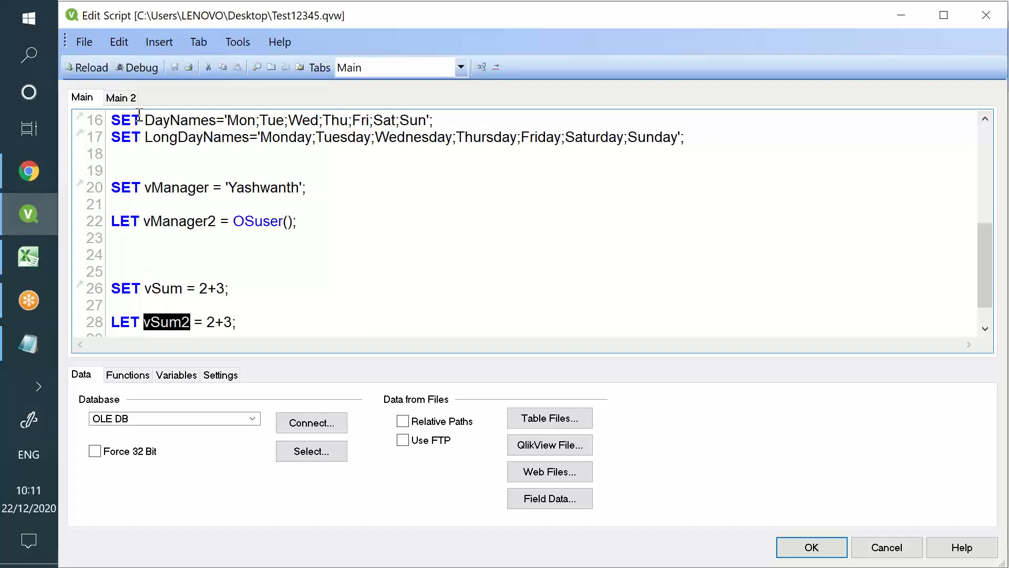
left_click(80, 71)
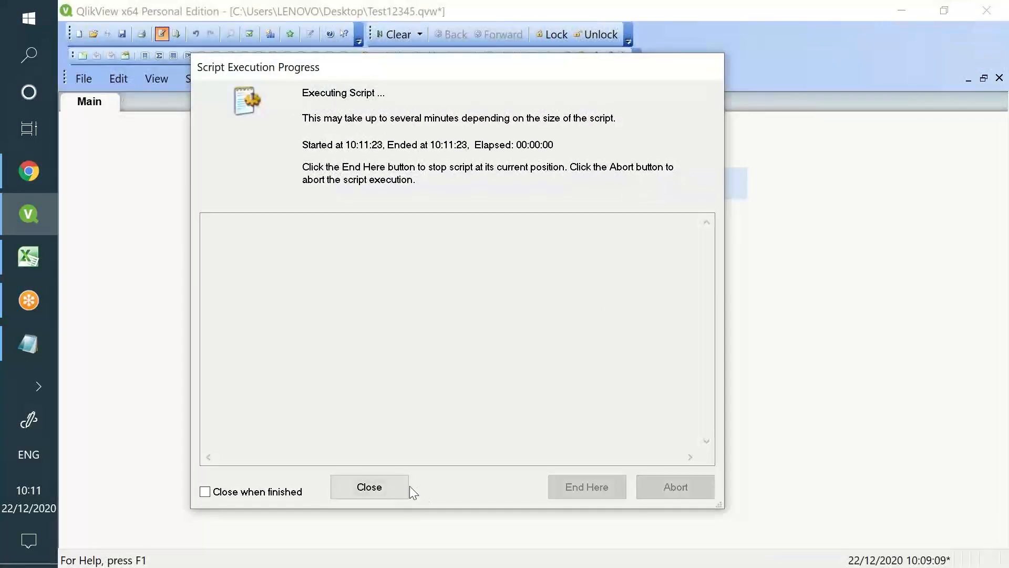
Close the reload report and sheet properties, then abandon a newly started text object
left_click(406, 484)
left_click(559, 516)
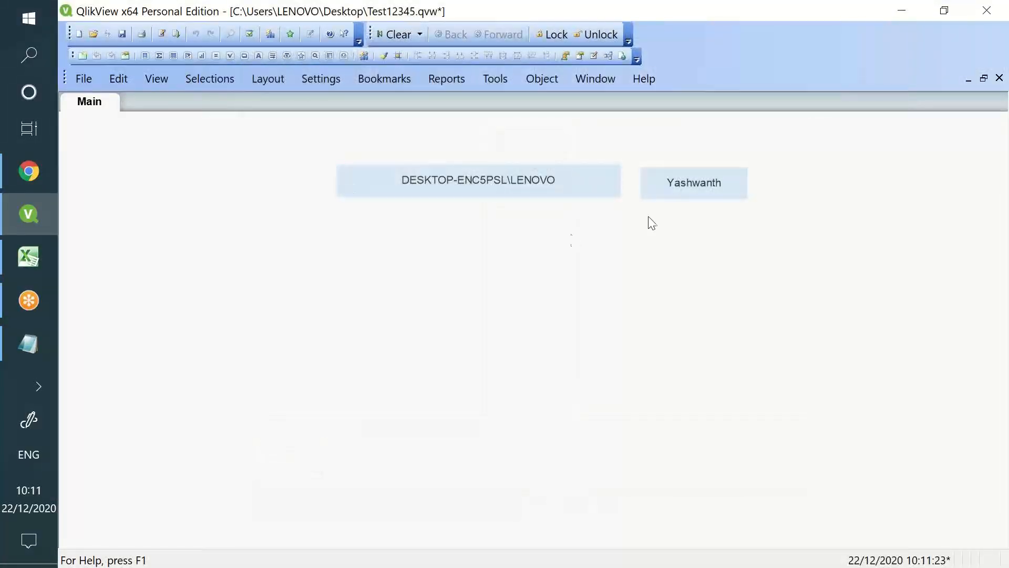
right_click(467, 295)
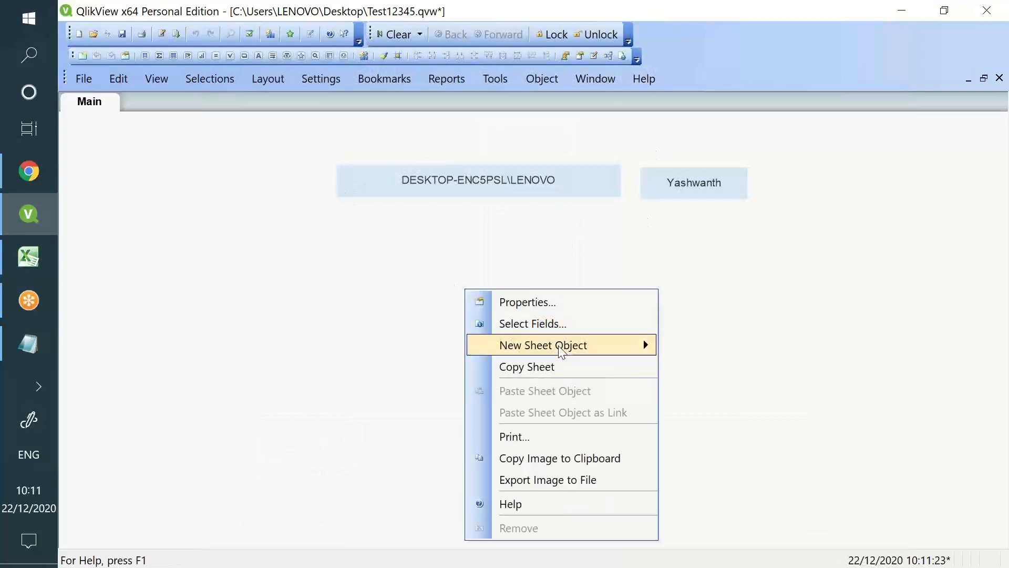
right_click(482, 254)
mouse_move(553, 299)
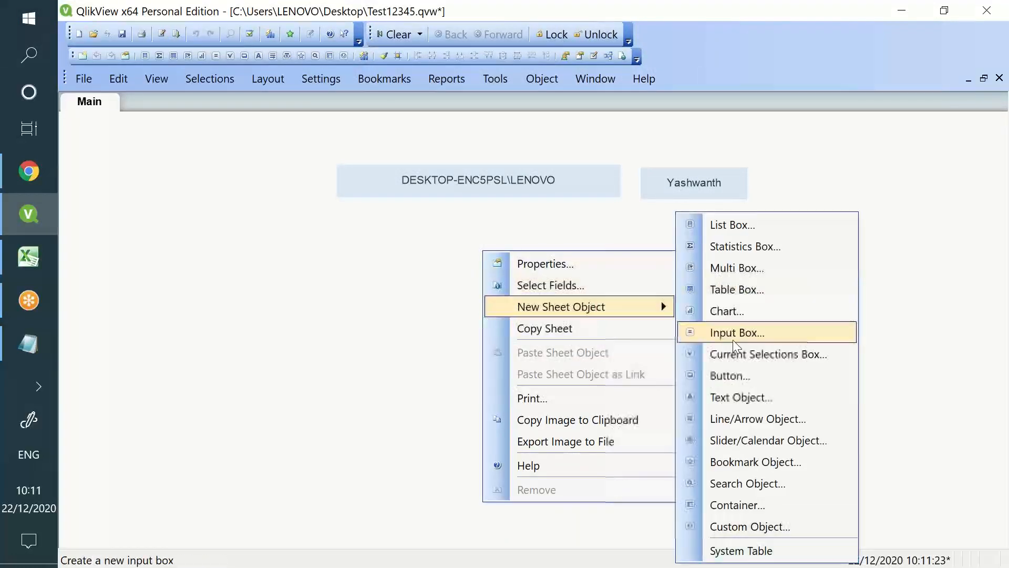
left_click(756, 400)
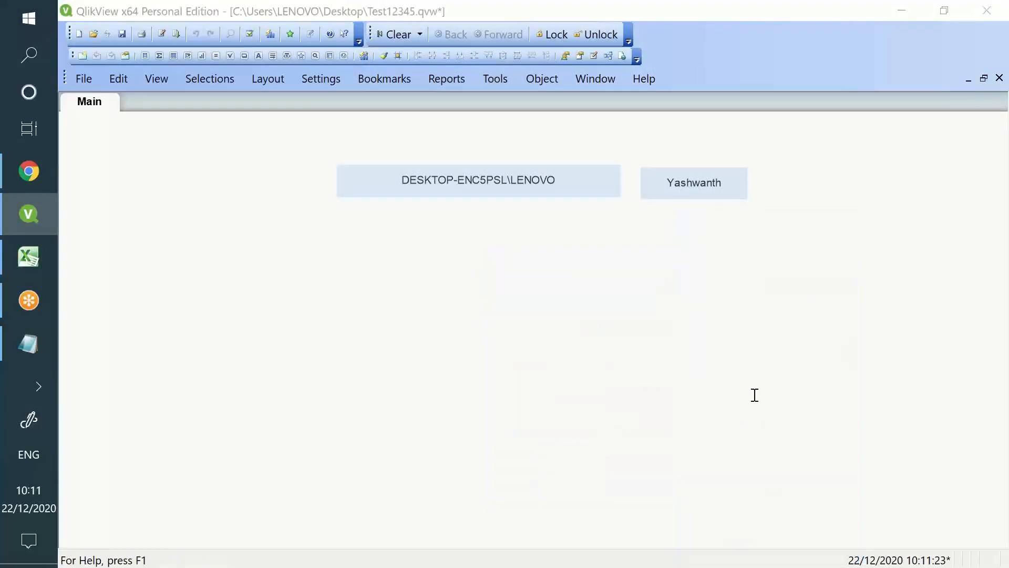
left_click(650, 527)
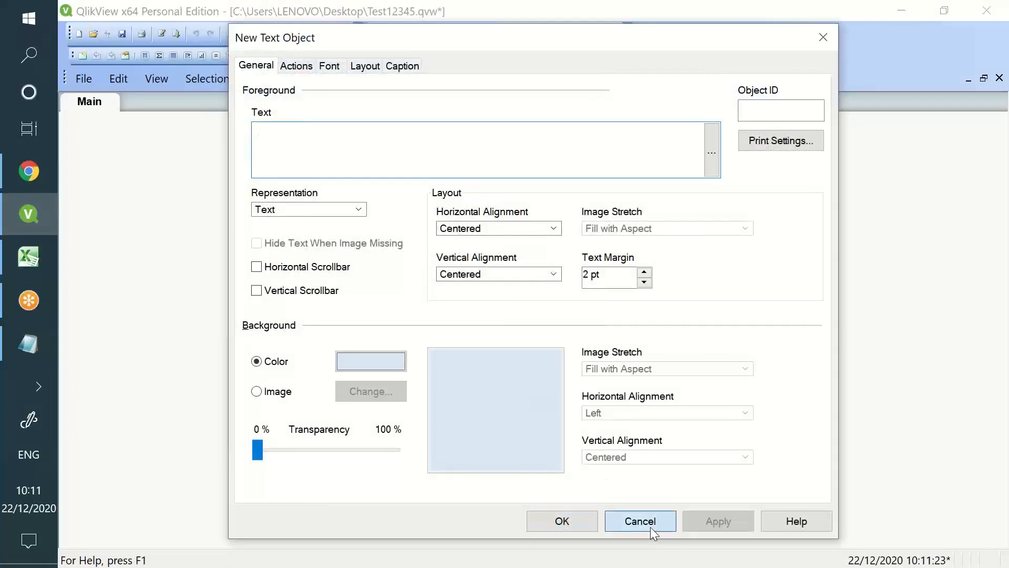
Check in Variable Overview that vSum holds 2+3 and vSum2 holds 5, then cancel
left_click(298, 78)
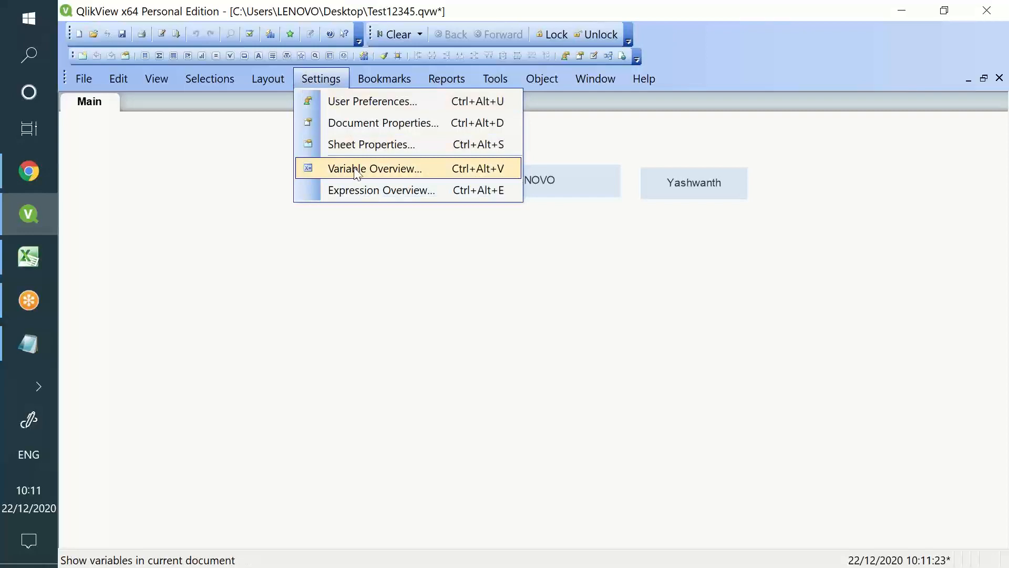
left_click(254, 160)
left_click(303, 86)
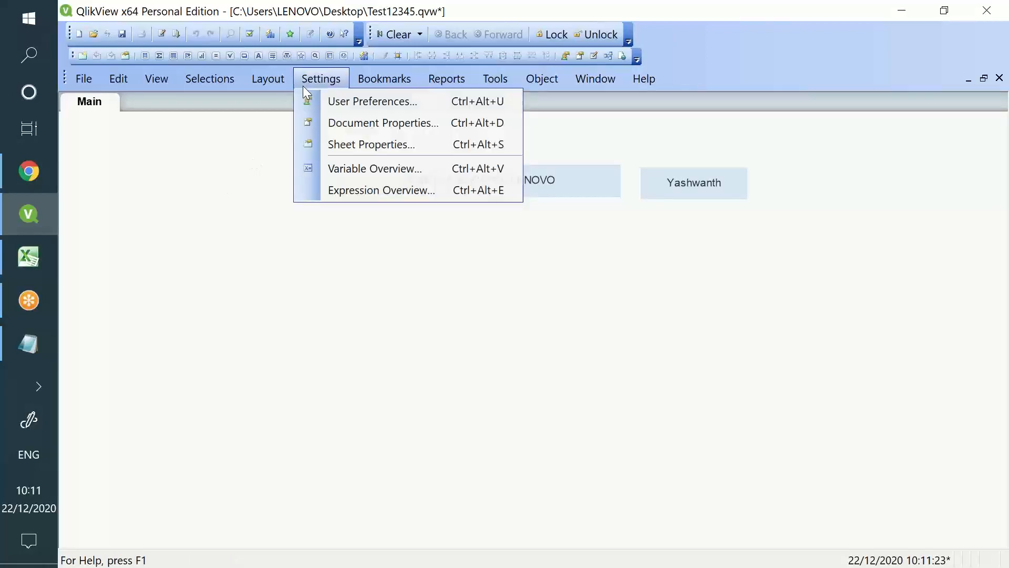
left_click(348, 171)
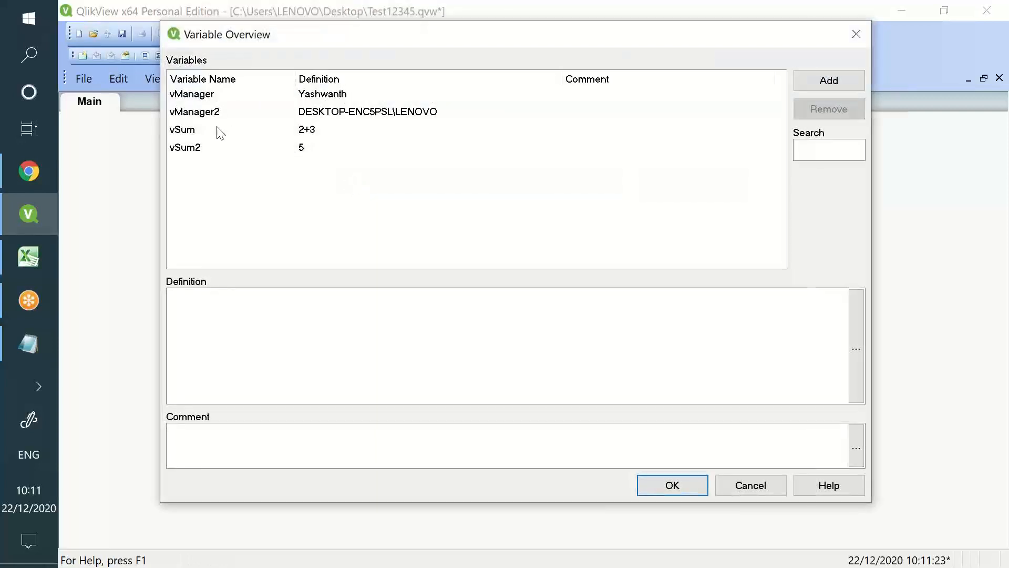
left_click(217, 132)
left_click(221, 152)
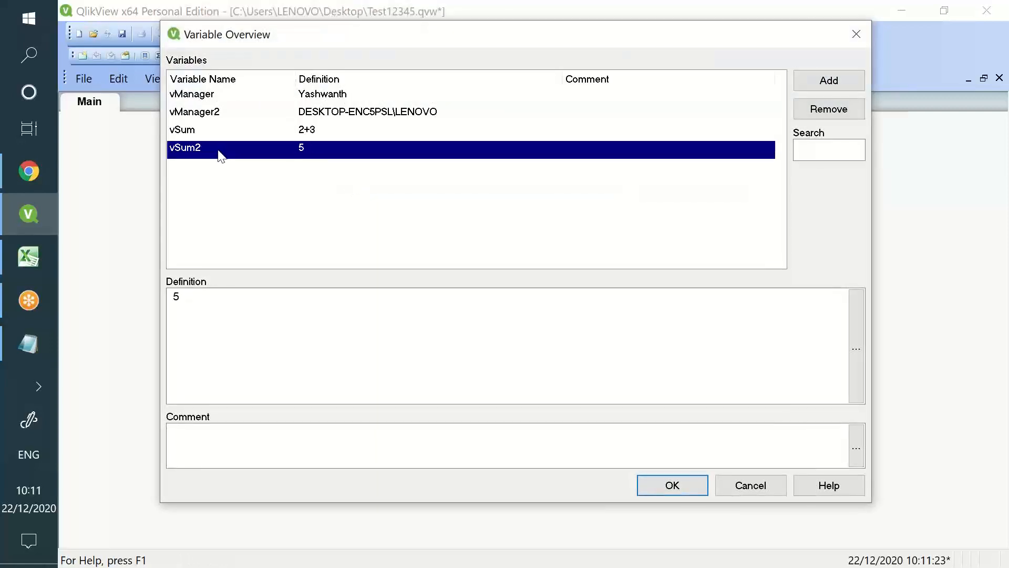
left_click(192, 132)
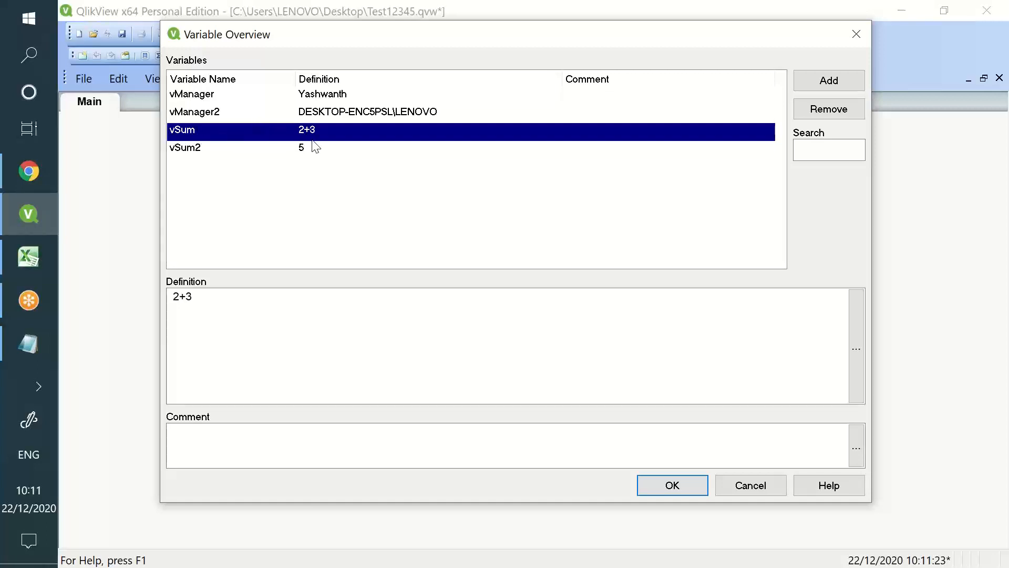
left_click(198, 148)
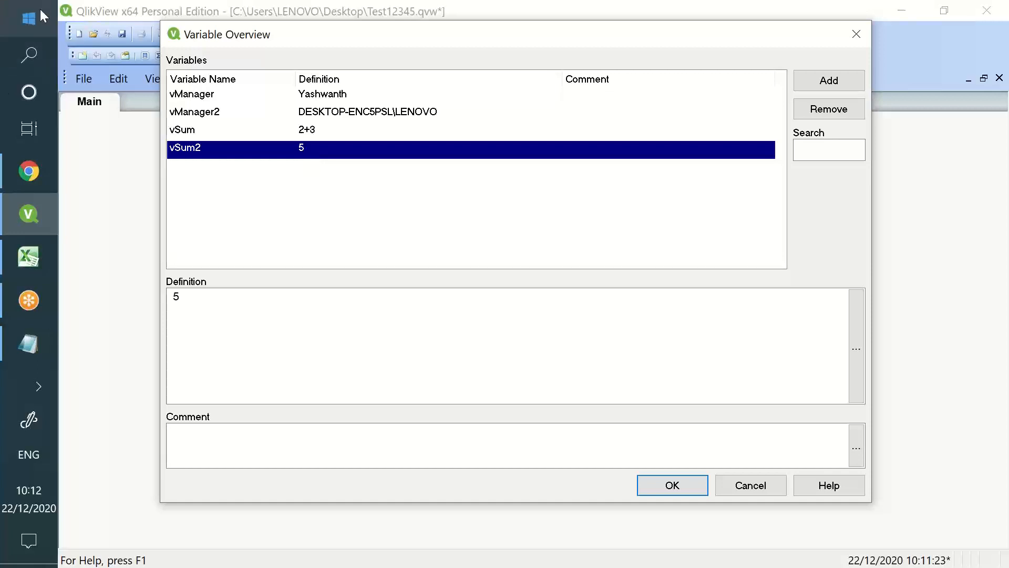
left_click(761, 492)
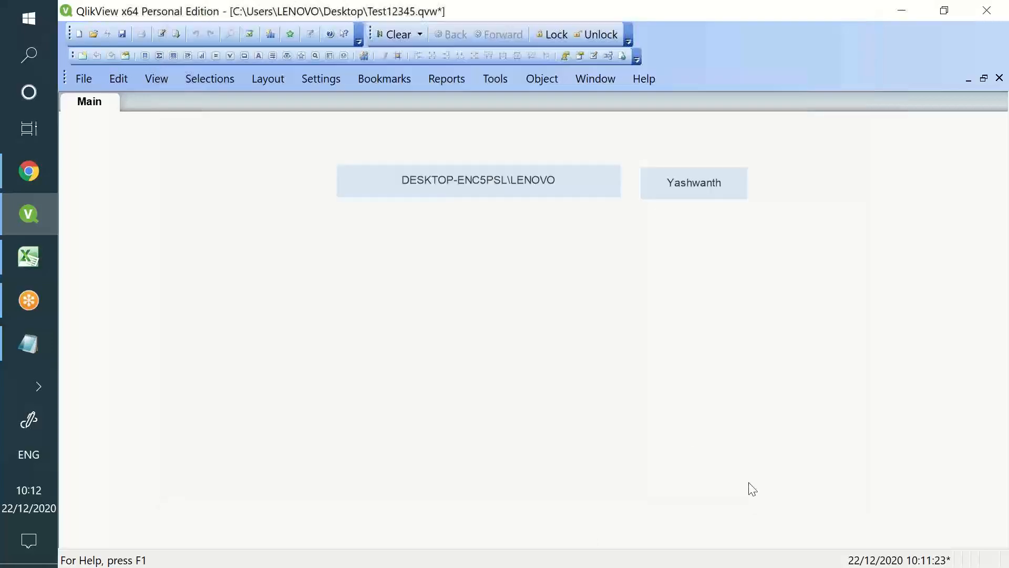
Reopen the script and review the vManager line 20 and vManager2 line 22
left_click(161, 33)
scroll(199, 266, "down", 1)
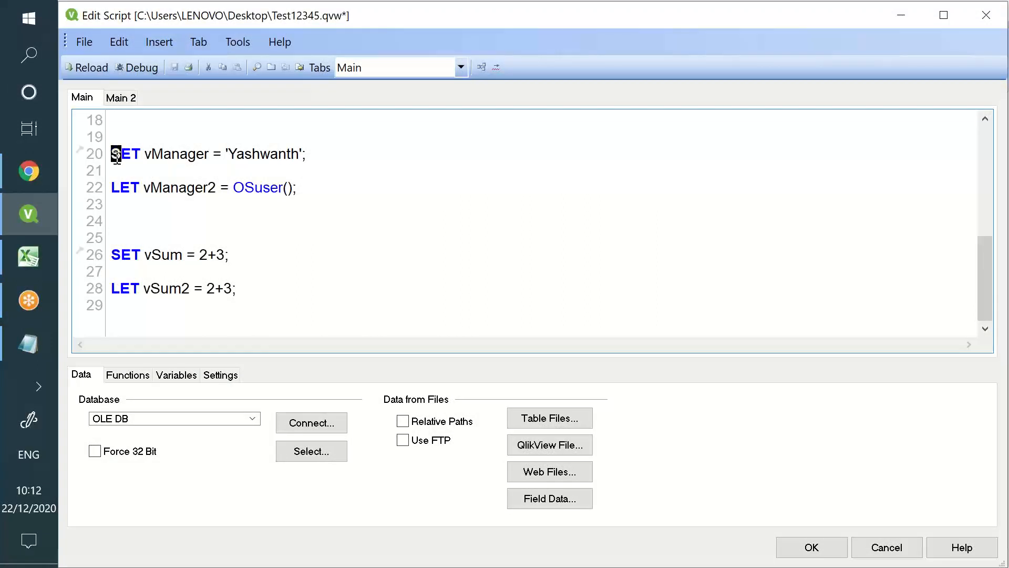
double_click(117, 188)
left_click_drag(121, 153, 309, 152)
left_click(135, 148)
left_click_drag(121, 187, 196, 199)
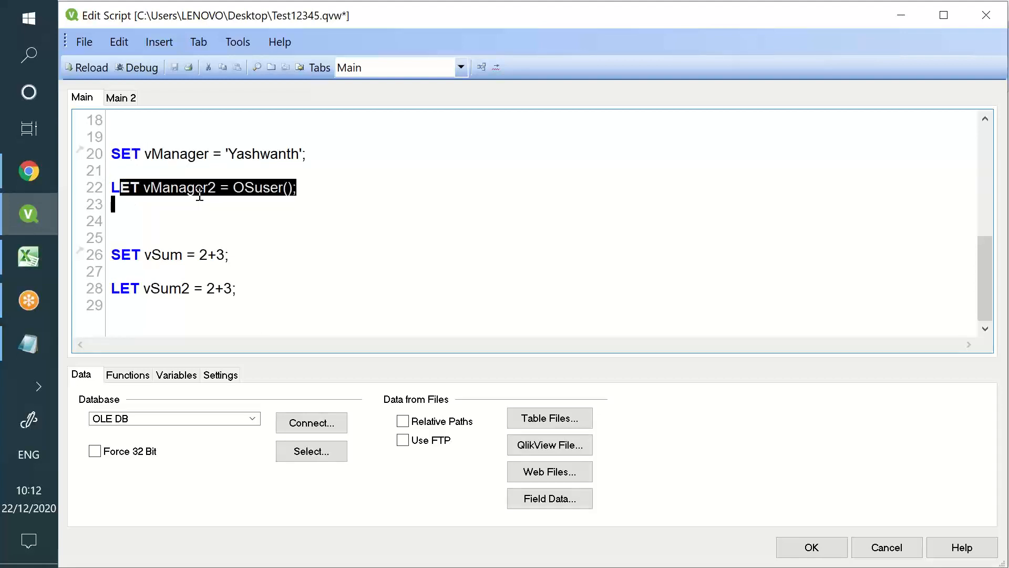
double_click(200, 187)
double_click(188, 153)
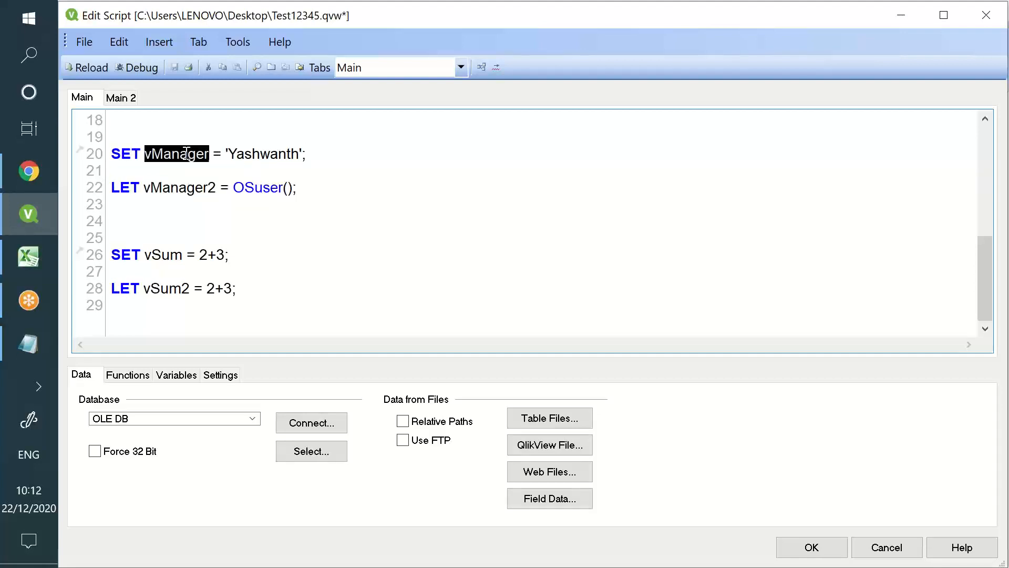
left_click_drag(226, 154, 309, 153)
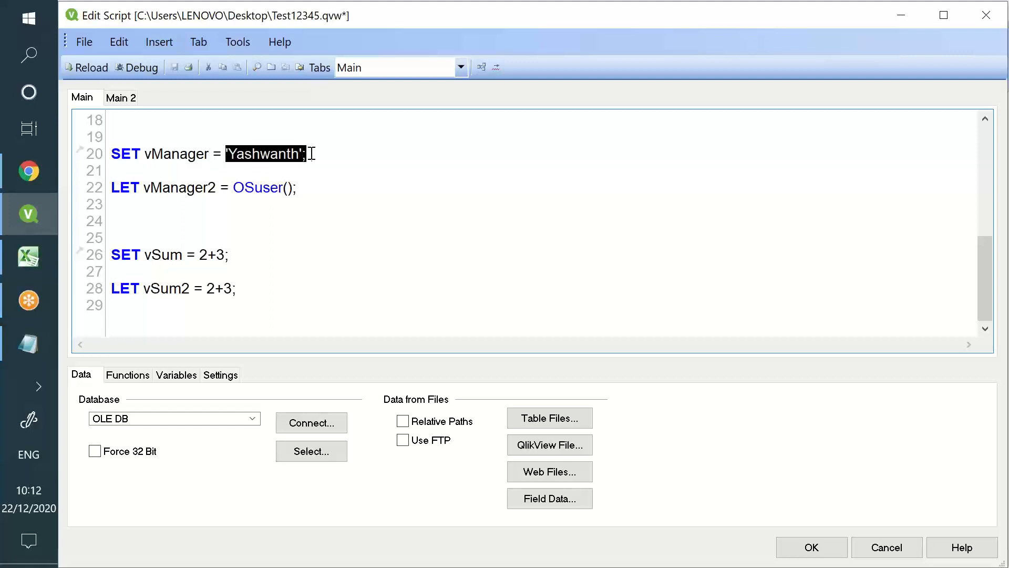
left_click(188, 153)
double_click(189, 154)
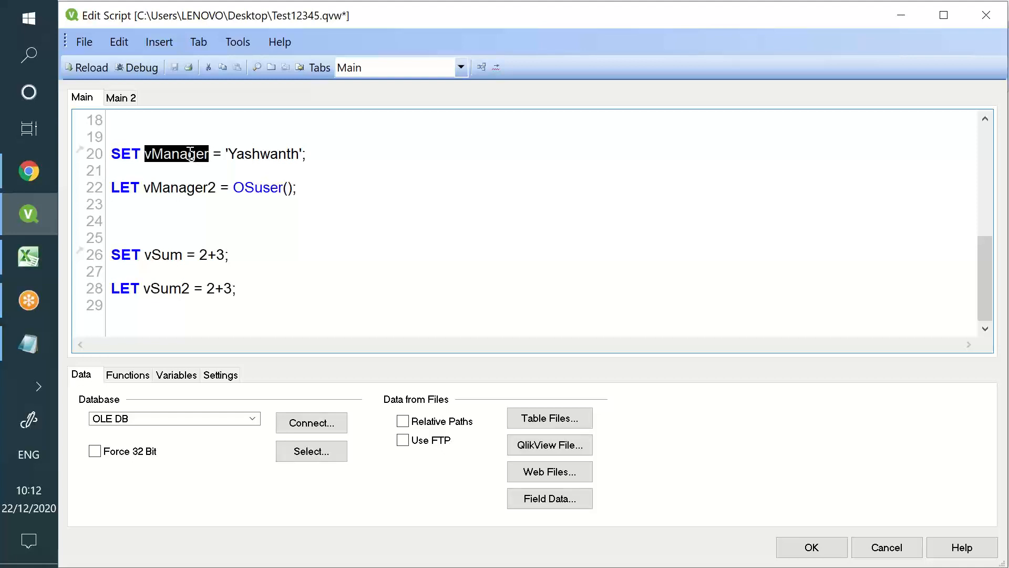
double_click(261, 153)
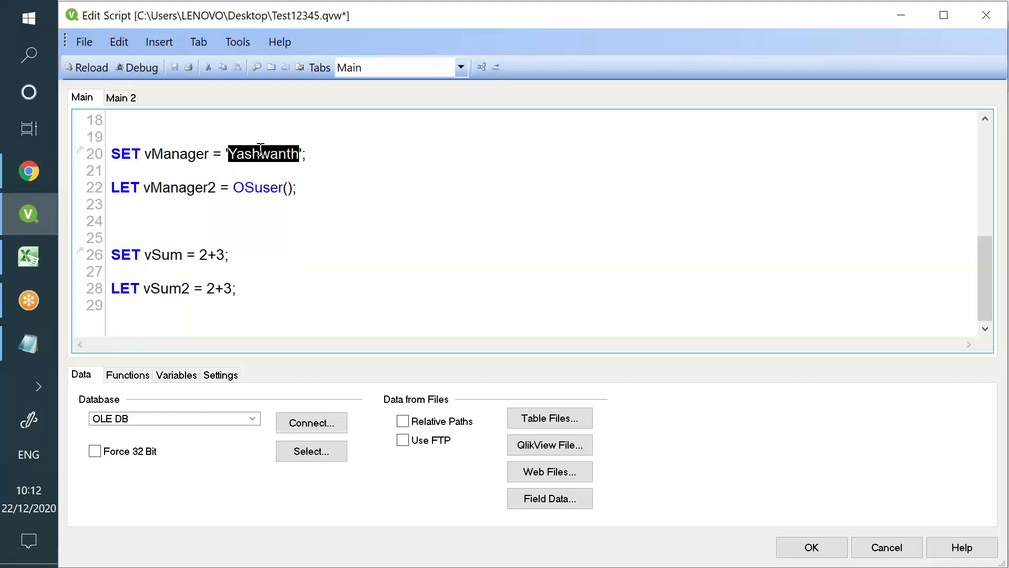
left_click(133, 250)
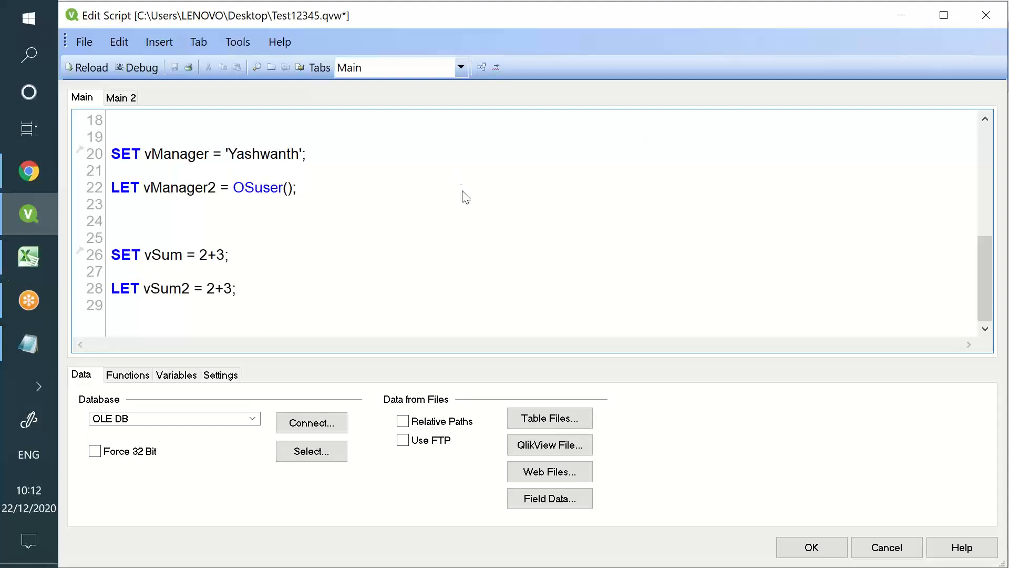
Change line 22 to SET vManager2 = OSuser(); and reload the script
double_click(117, 256)
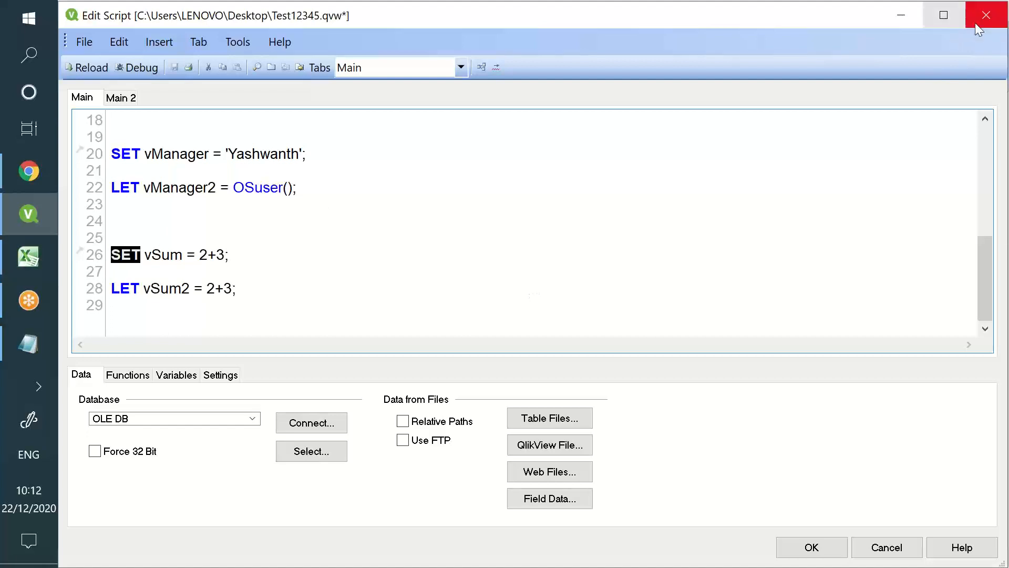
left_click(121, 187)
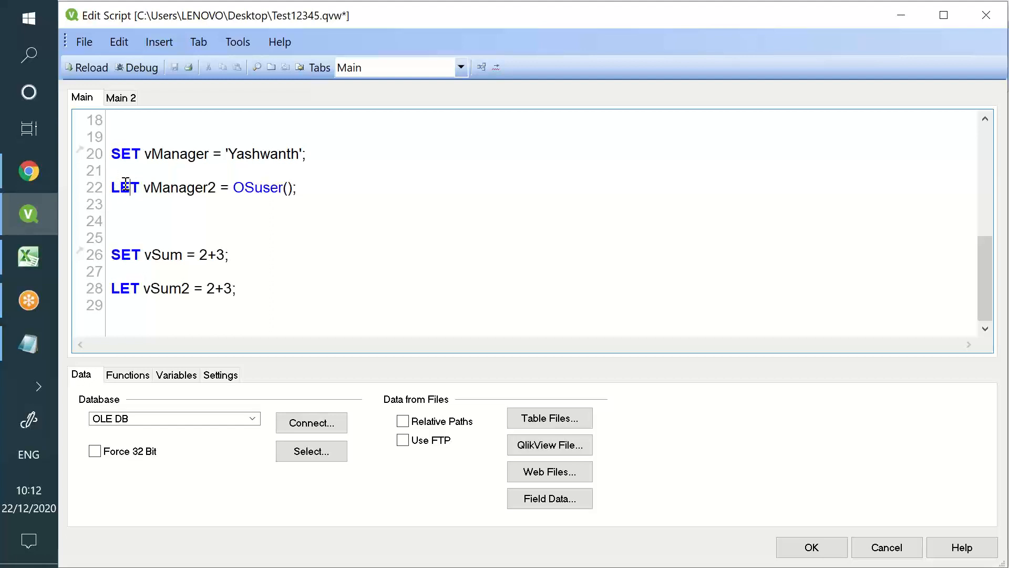
key("BackSpace")
type("S")
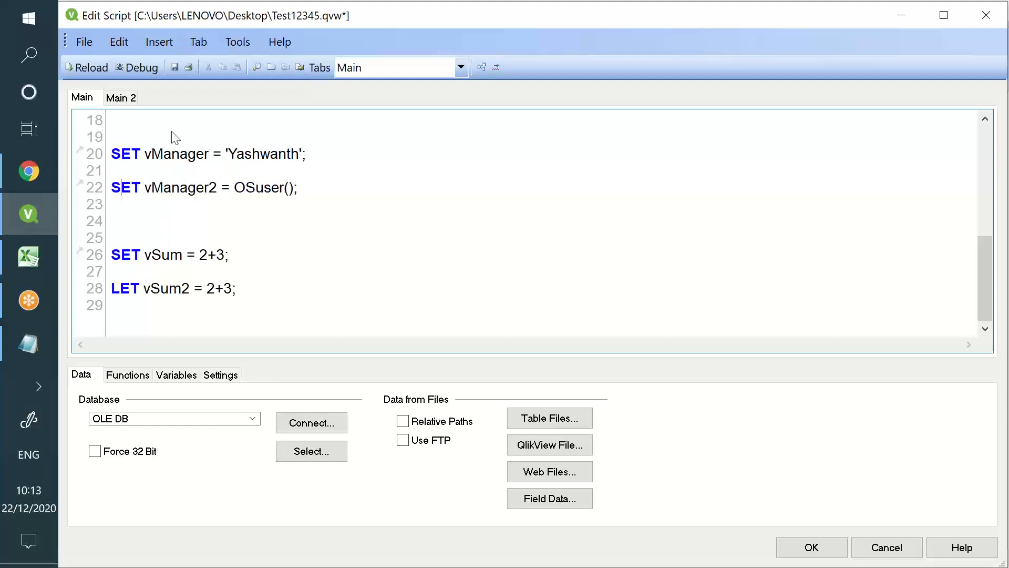
left_click(96, 69)
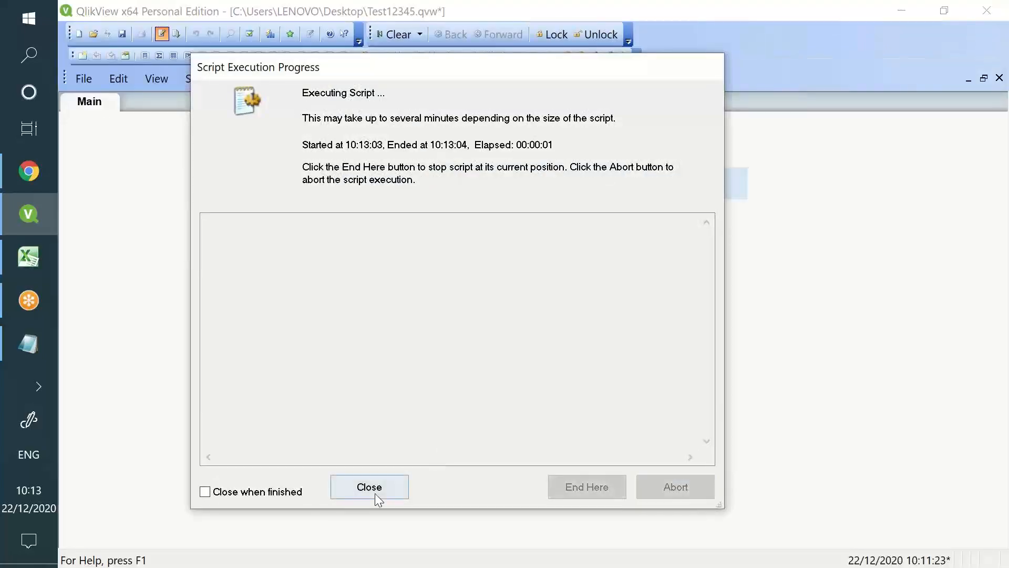
Close the reload report and sheet properties, then open the OSuser() text object's properties
left_click(374, 493)
left_click(527, 511)
right_click(405, 253)
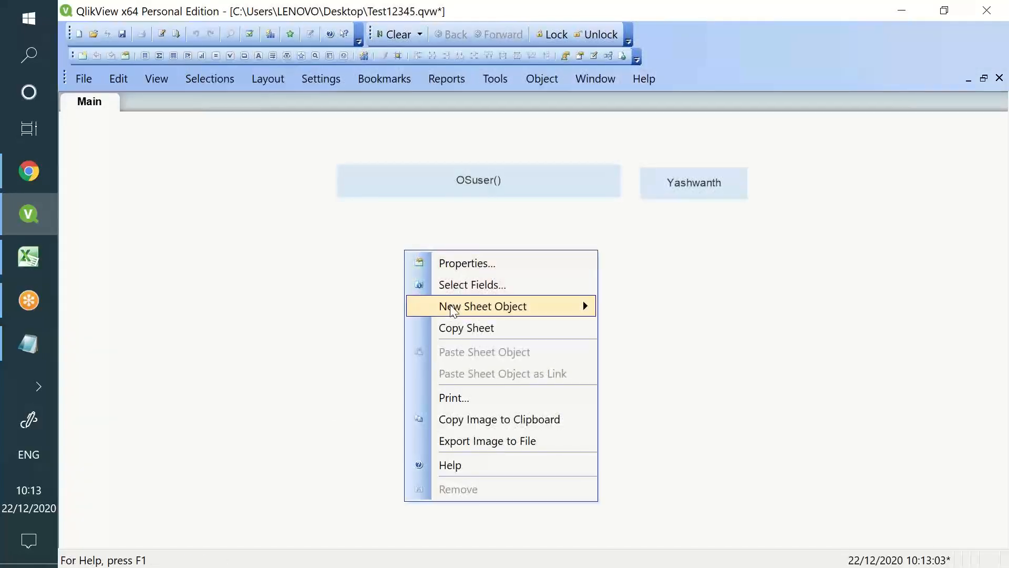
mouse_move(552, 305)
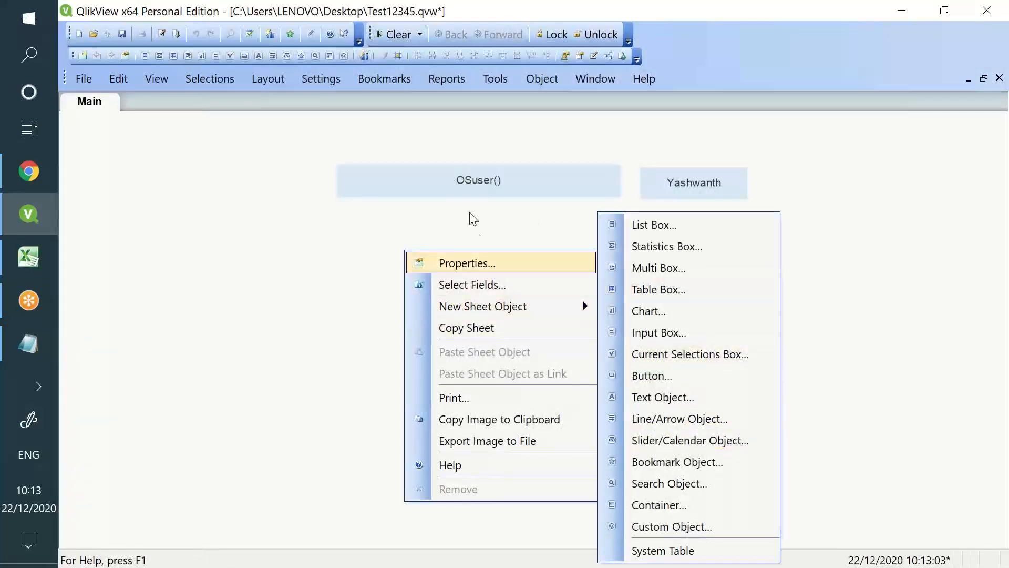
left_click(476, 190)
right_click(472, 181)
left_click(494, 194)
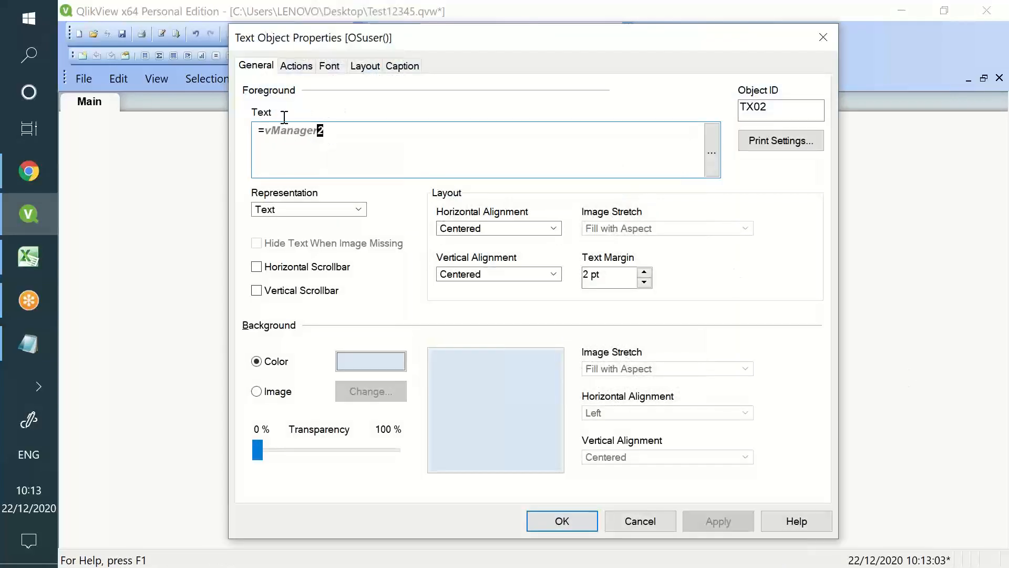
Change the text object's text to =$(vManager2) so it shows the Windows user, and confirm
left_click_drag(271, 131, 314, 132)
left_click_drag(418, 38, 582, 226)
left_click_drag(392, 313, 387, 313)
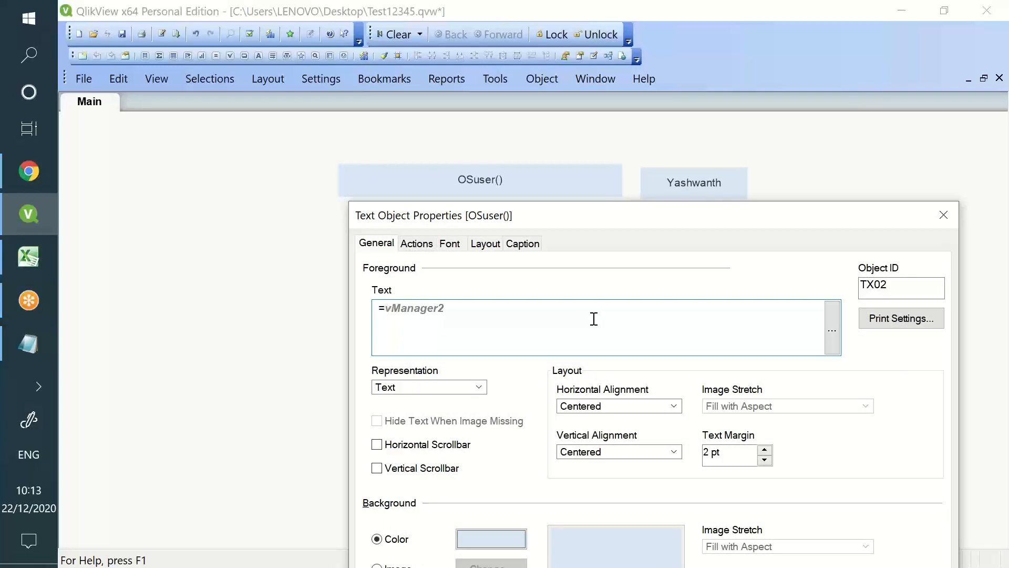
type("$(")
left_click(582, 306)
left_click_drag(583, 217, 260, 16)
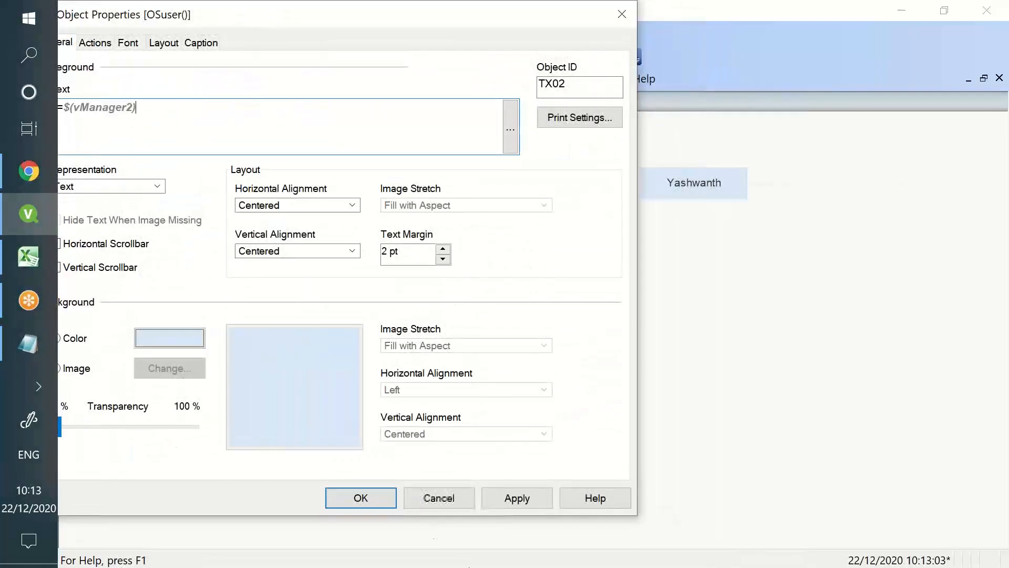
left_click(516, 498)
left_click(386, 498)
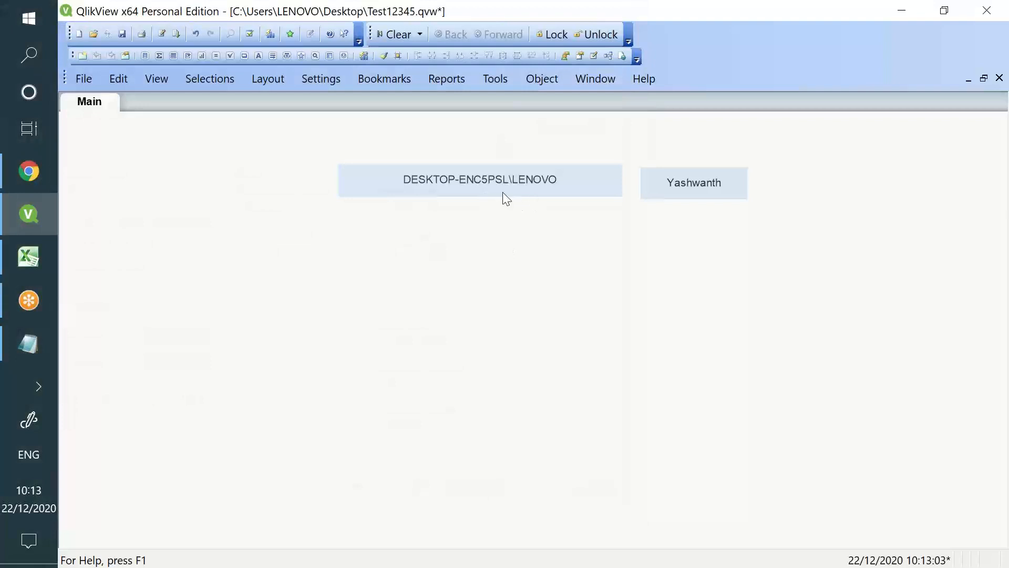
Inspect the user-name text object's expression and close its properties unchanged
right_click(499, 189)
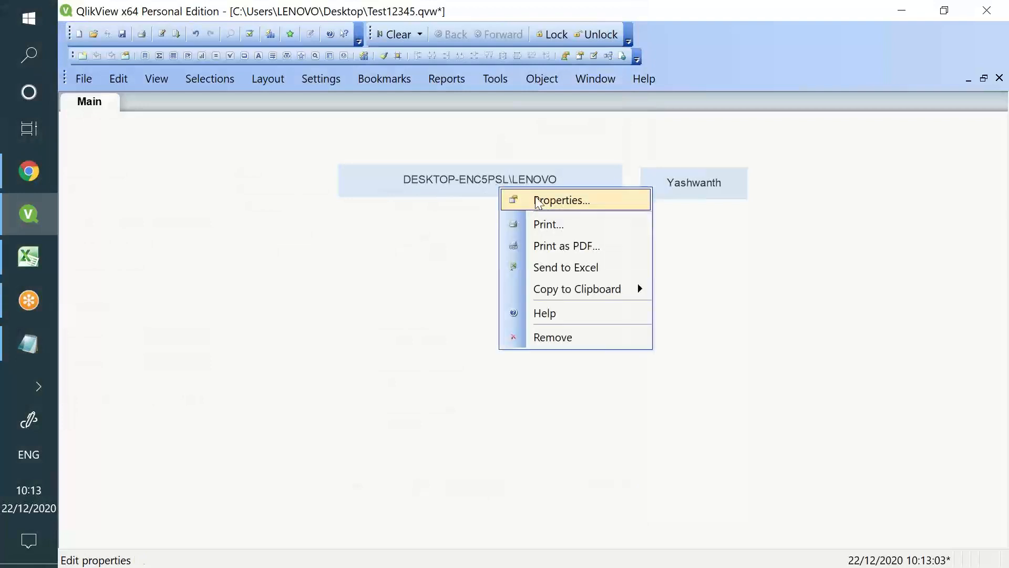
left_click(541, 199)
left_click_drag(272, 132, 265, 130)
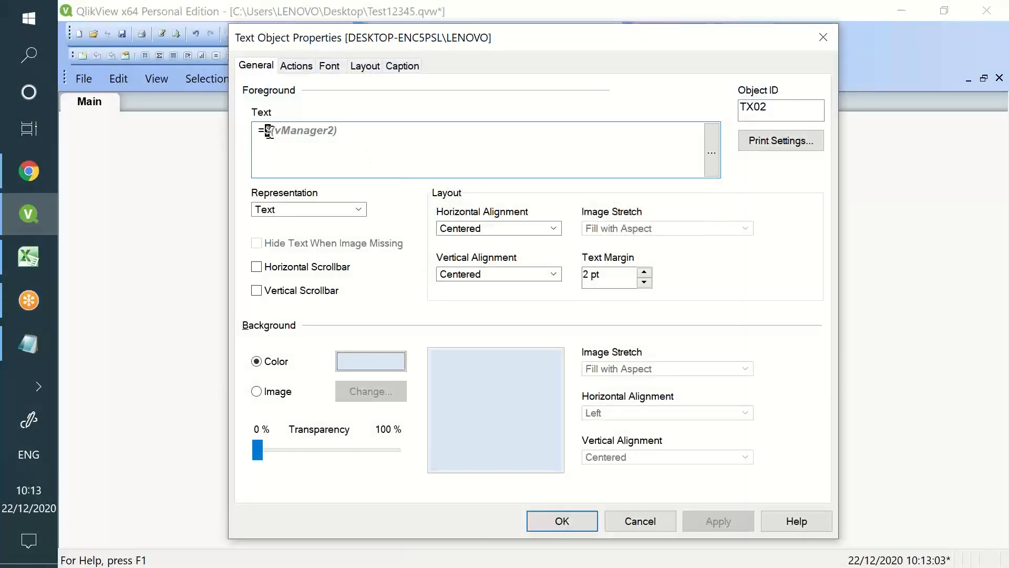
double_click(285, 131)
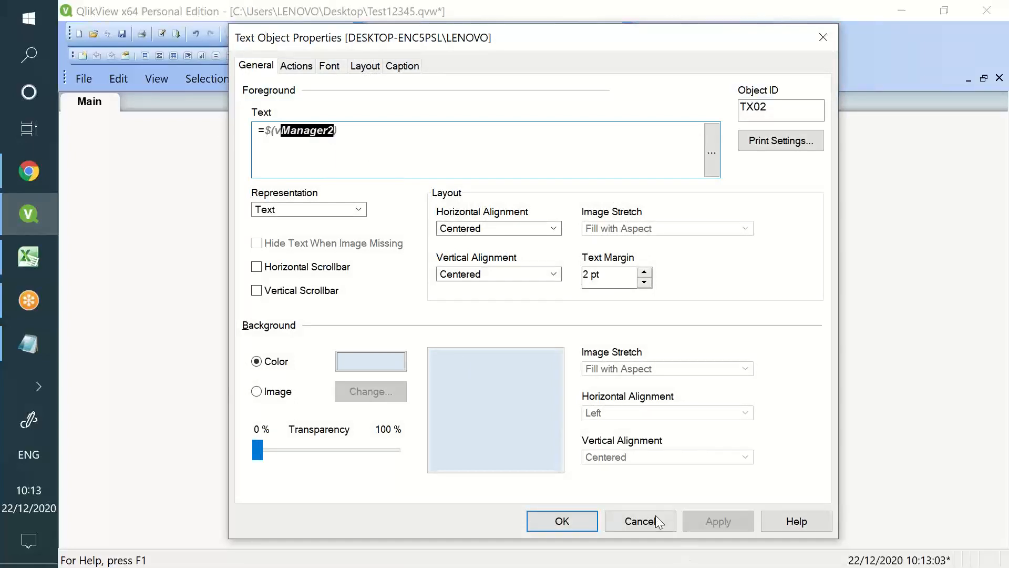
left_click(645, 520)
Replace the Yashwanth text object's expression with =vSum and apply it
right_click(671, 193)
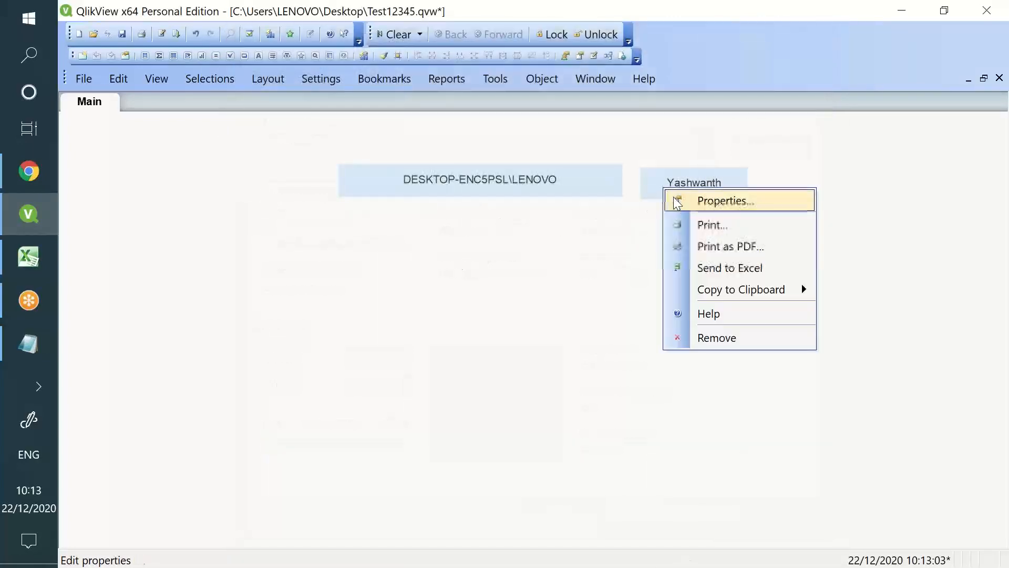
left_click(675, 200)
left_click_drag(331, 133, 274, 131)
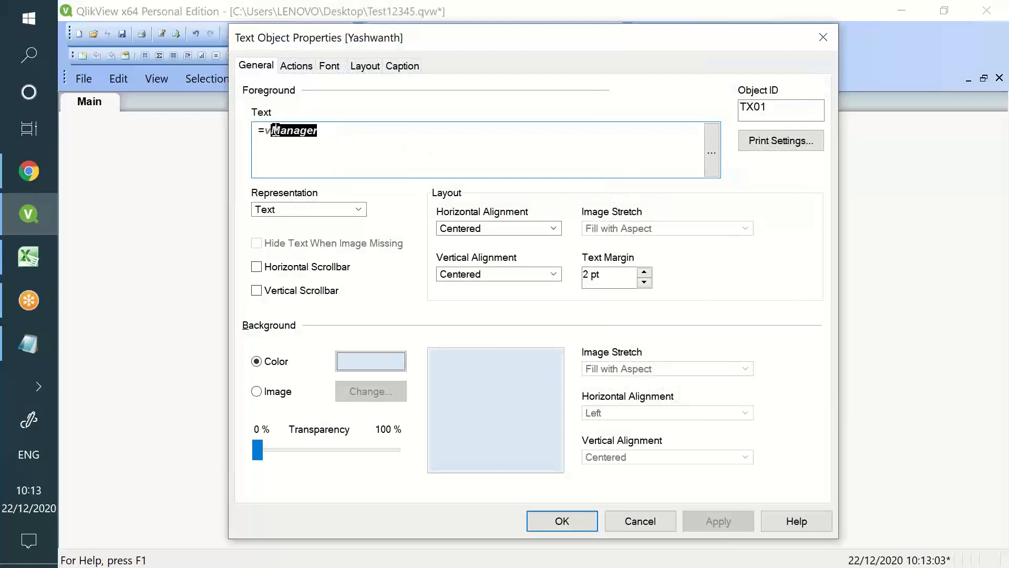
type("su")
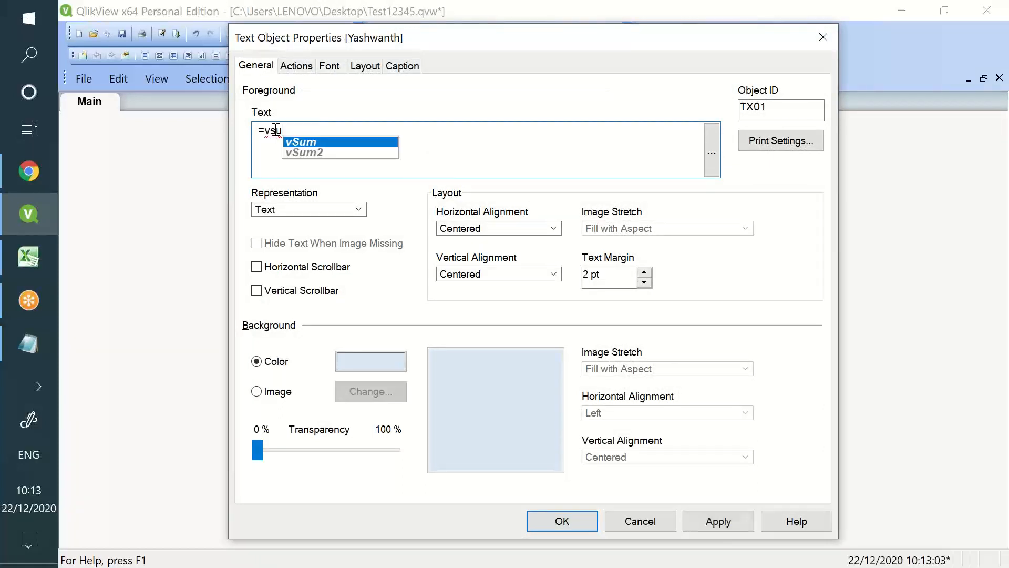
key("Return")
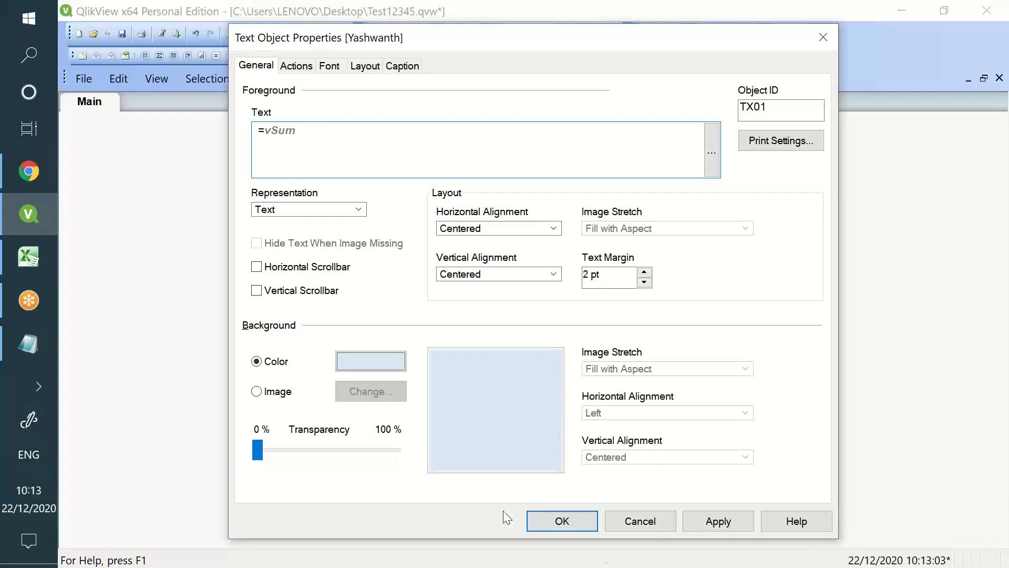
left_click(717, 521)
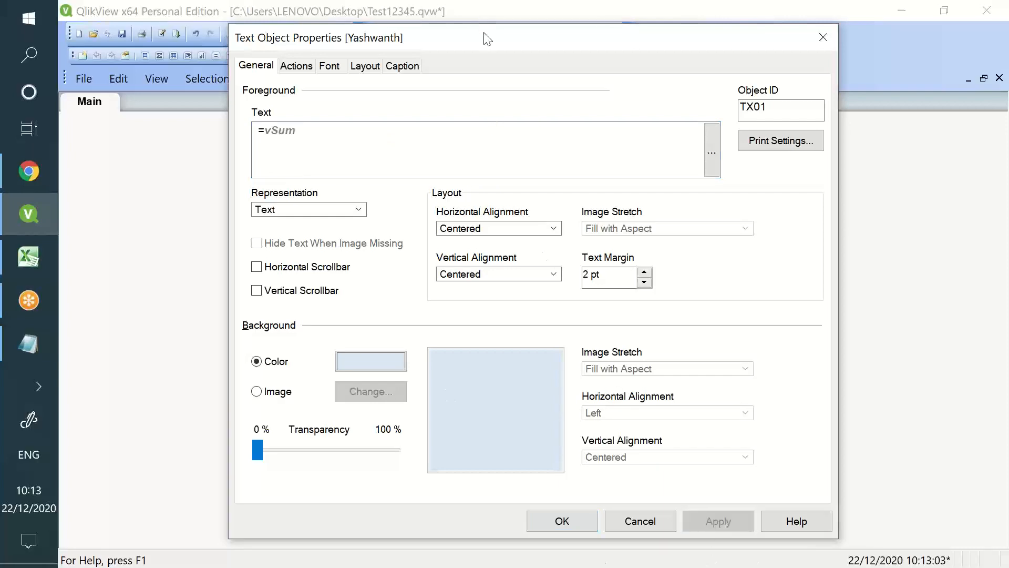
Wrap the expression as =$(vSum), apply and confirm so the object shows 5
left_click_drag(480, 35, 478, 137)
left_click_drag(489, 326, 578, 314)
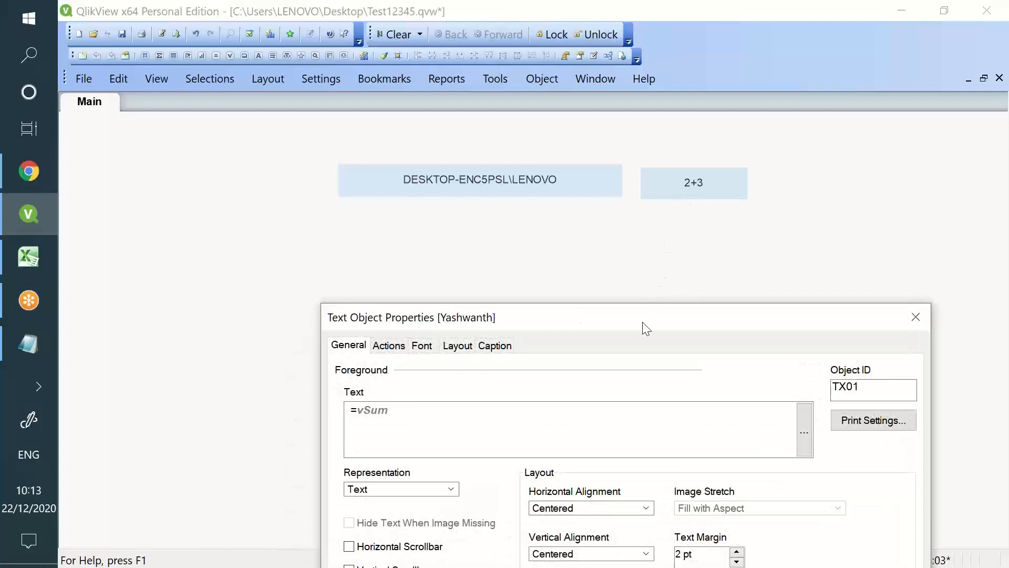
left_click_drag(644, 322, 650, 81)
left_click(363, 168)
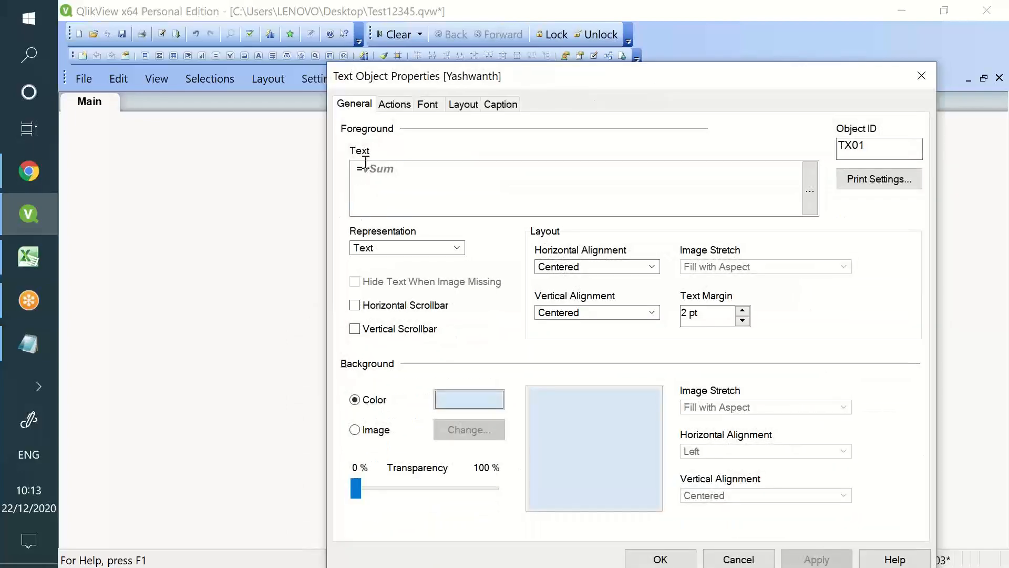
type("$(")
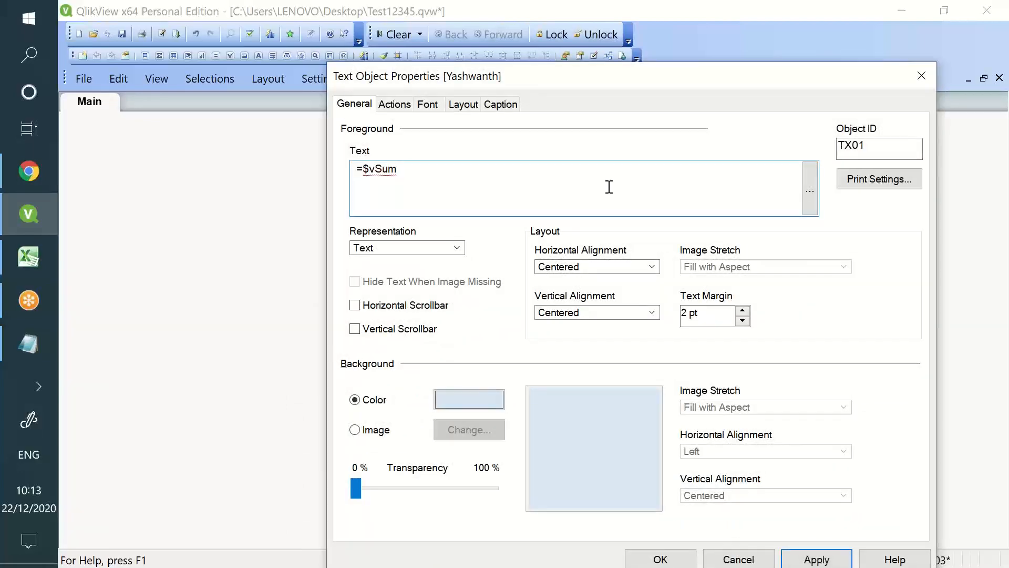
left_click(541, 177)
type(")")
left_click_drag(608, 74, 494, 12)
left_click(718, 494)
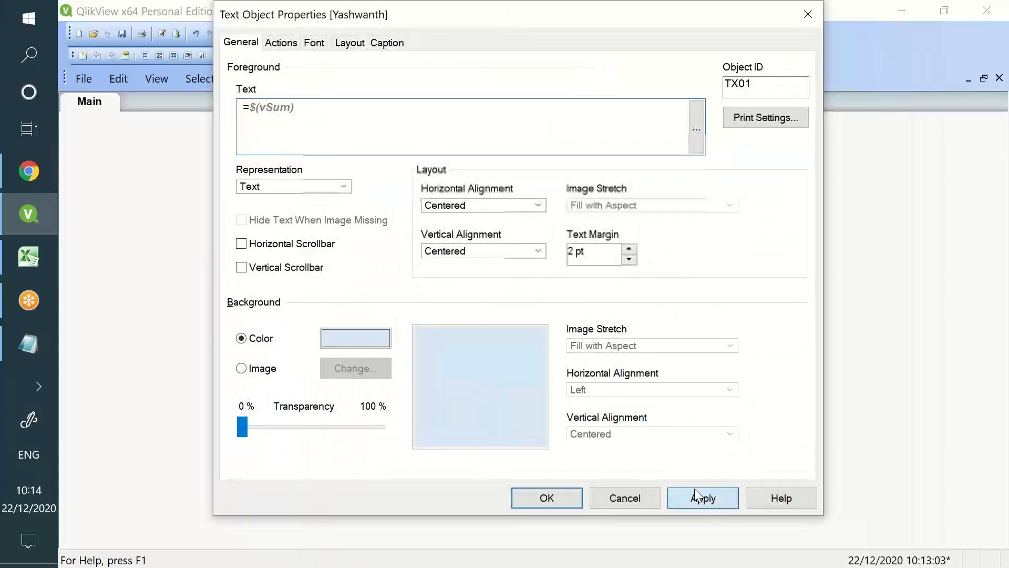
left_click(544, 497)
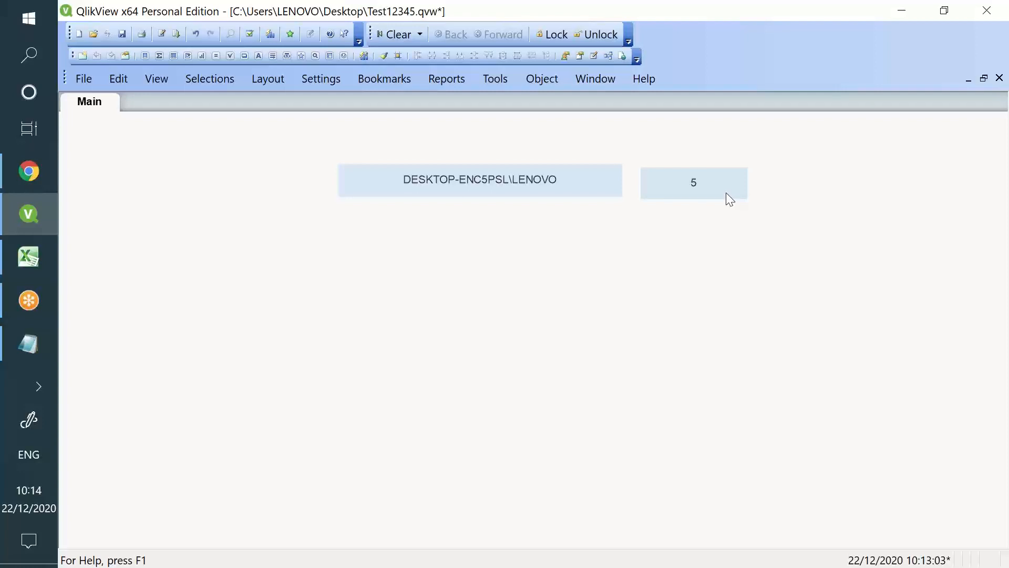
Add 'SET vsum = 2+3;' and 'LET vsum2 = 2+3;' to the load script and reload the data
left_click(35, 169)
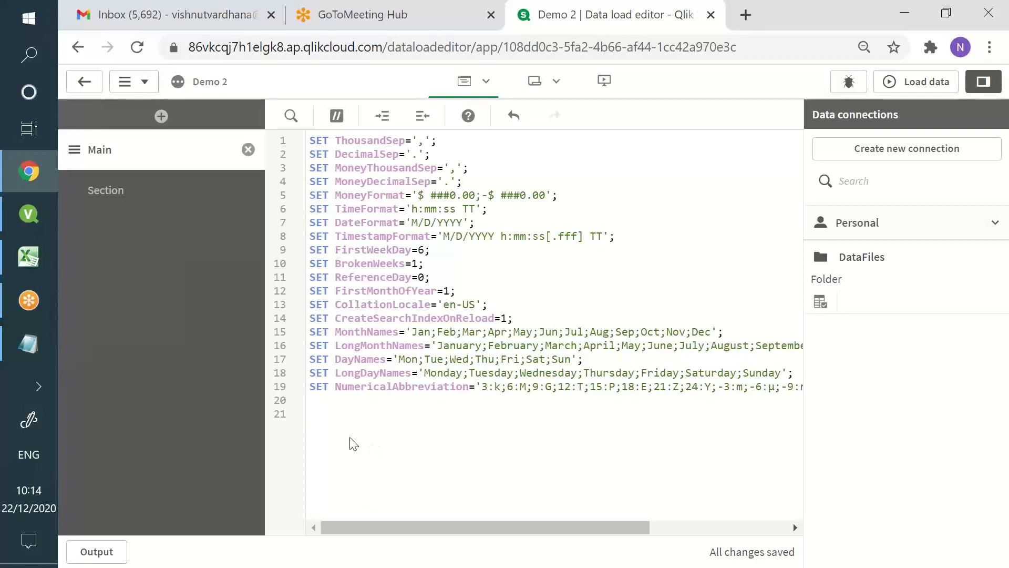
type("SET vsum = 2+")
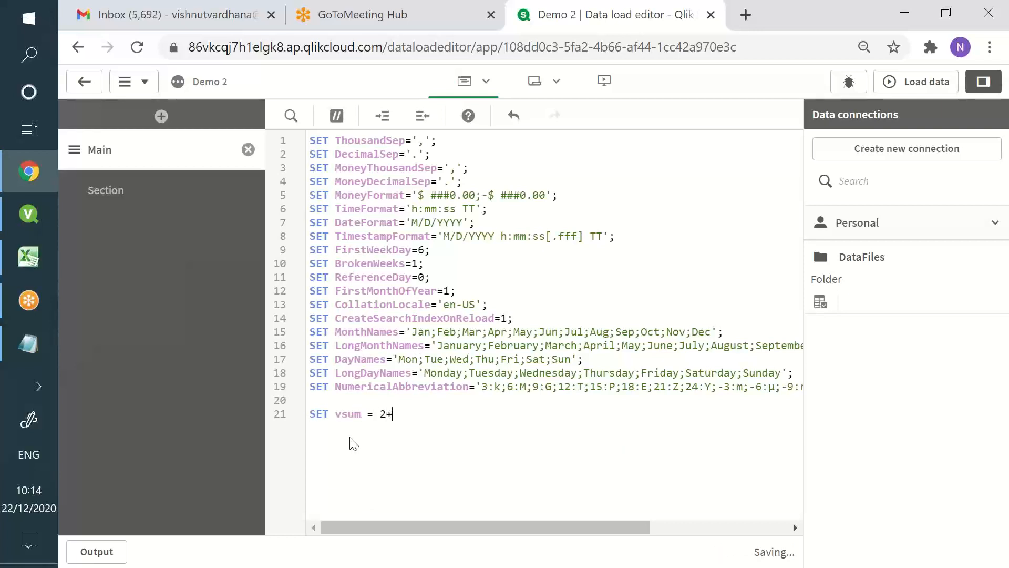
type("3;")
key("Return")
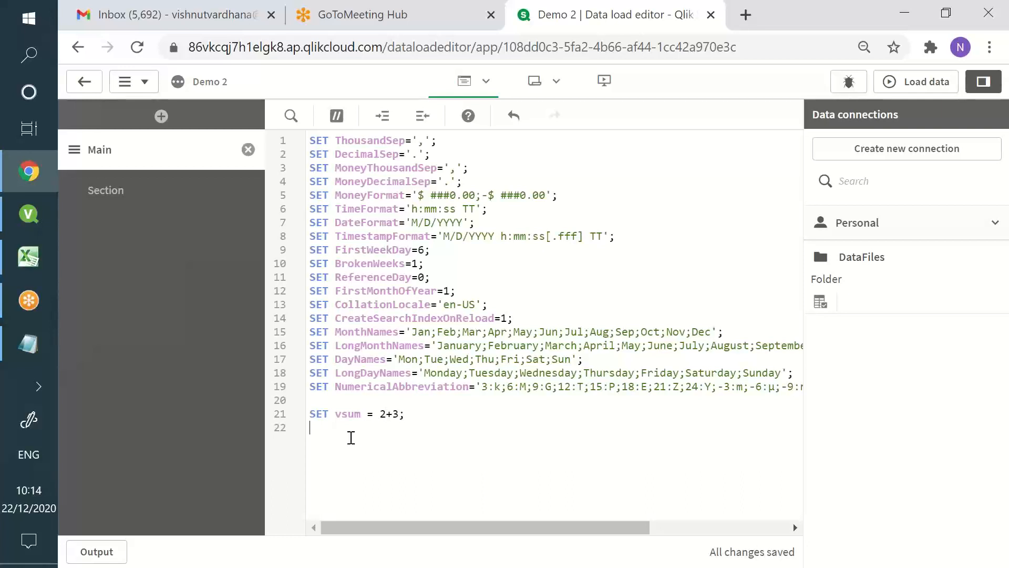
type("LET v")
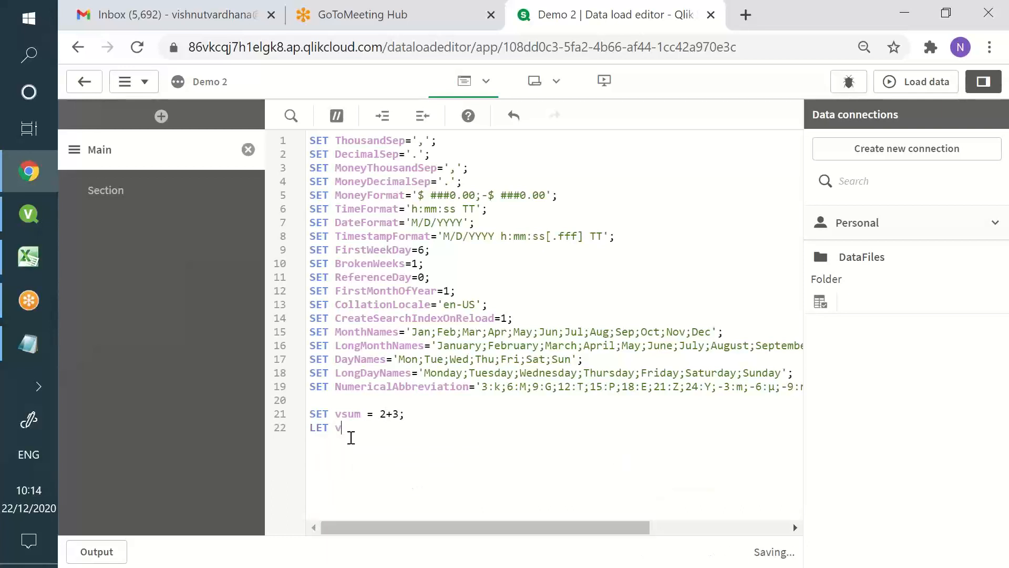
type("sum2 ")
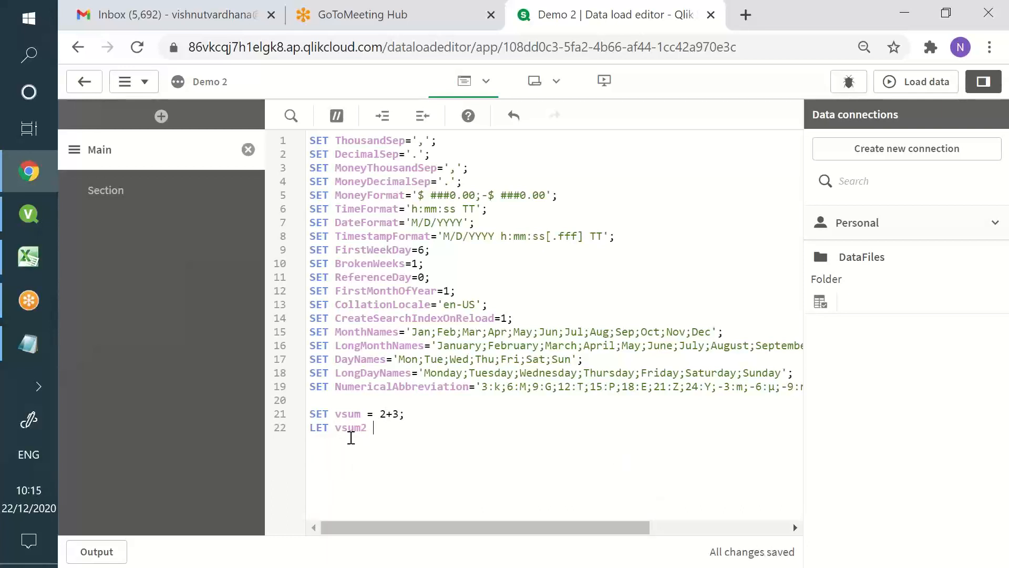
type("= 2+3;")
key("Return")
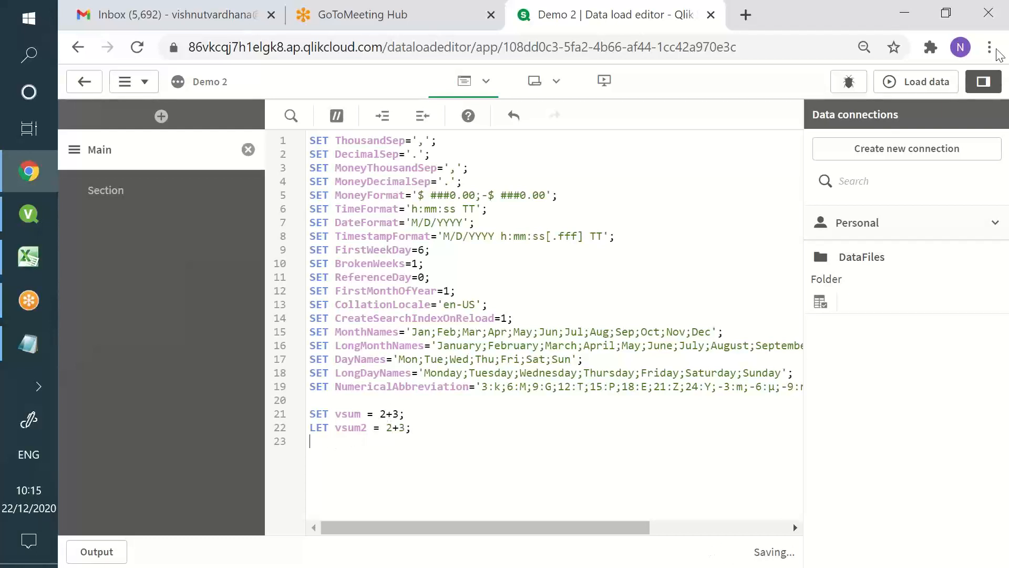
left_click(914, 82)
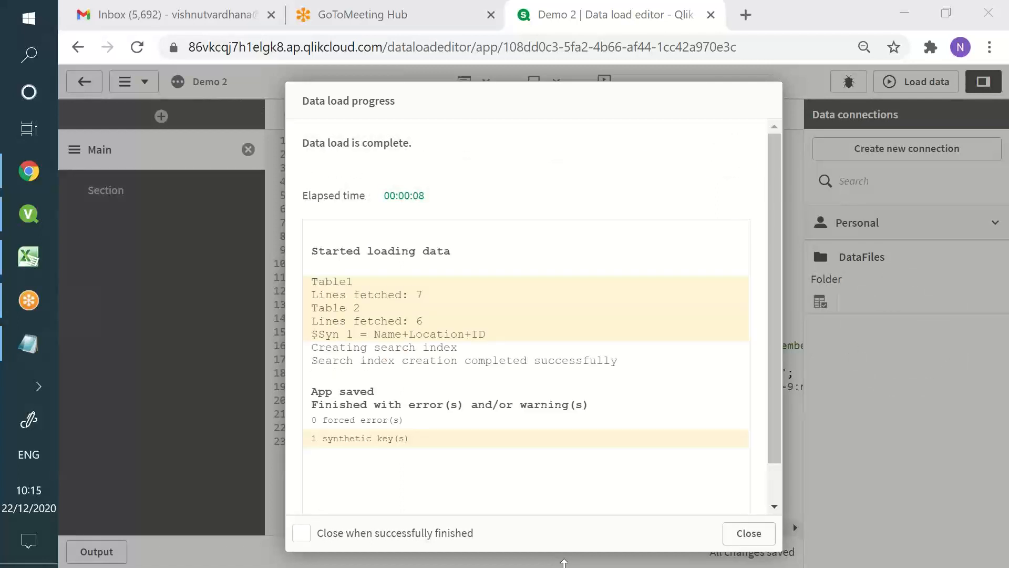
left_click(756, 534)
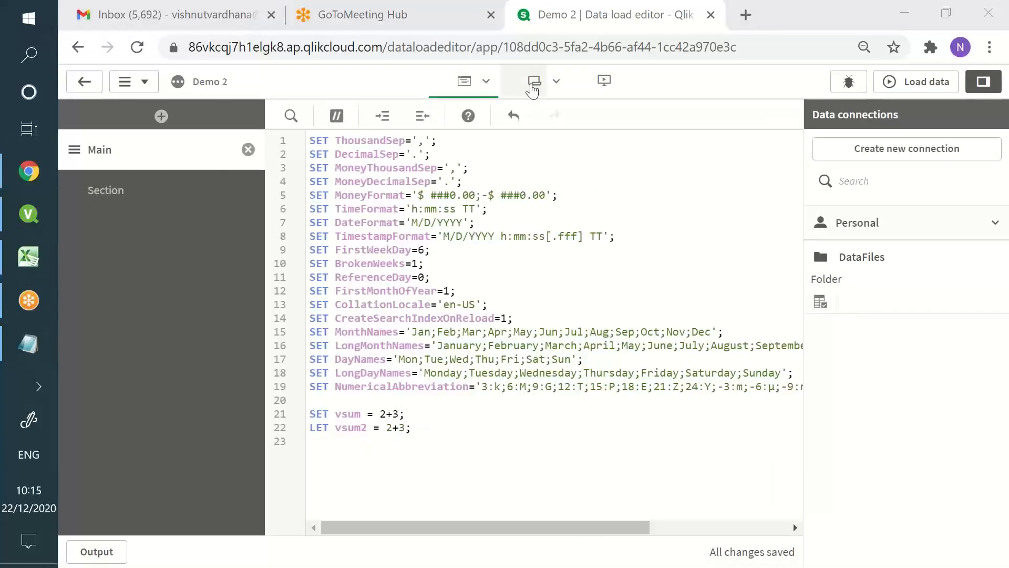
On the sheet, compare vsum (2+3) with vsum2 (5) in the Variables list, then return to the notes
left_click(533, 87)
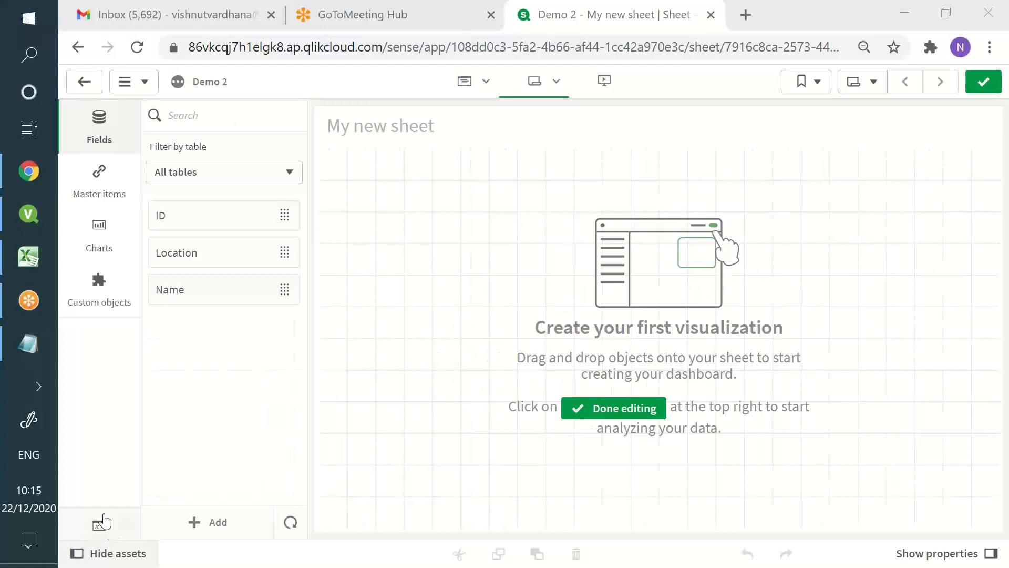
left_click(99, 525)
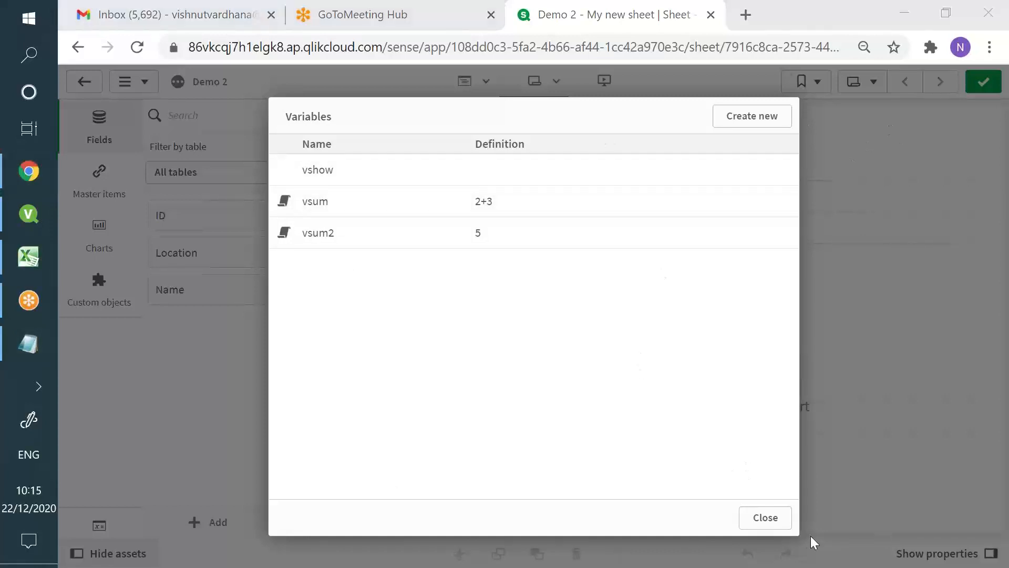
left_click(778, 529)
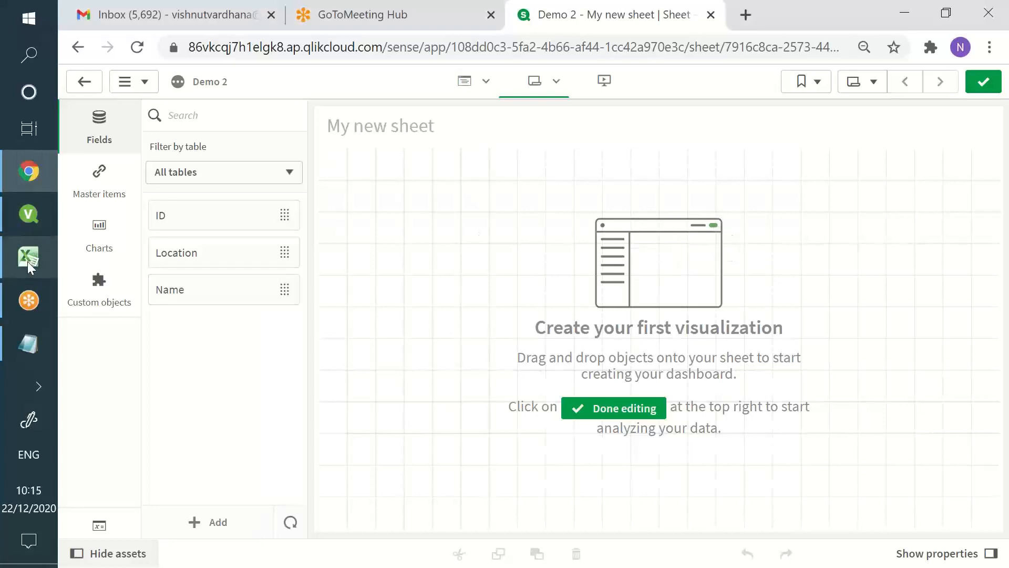
left_click(28, 343)
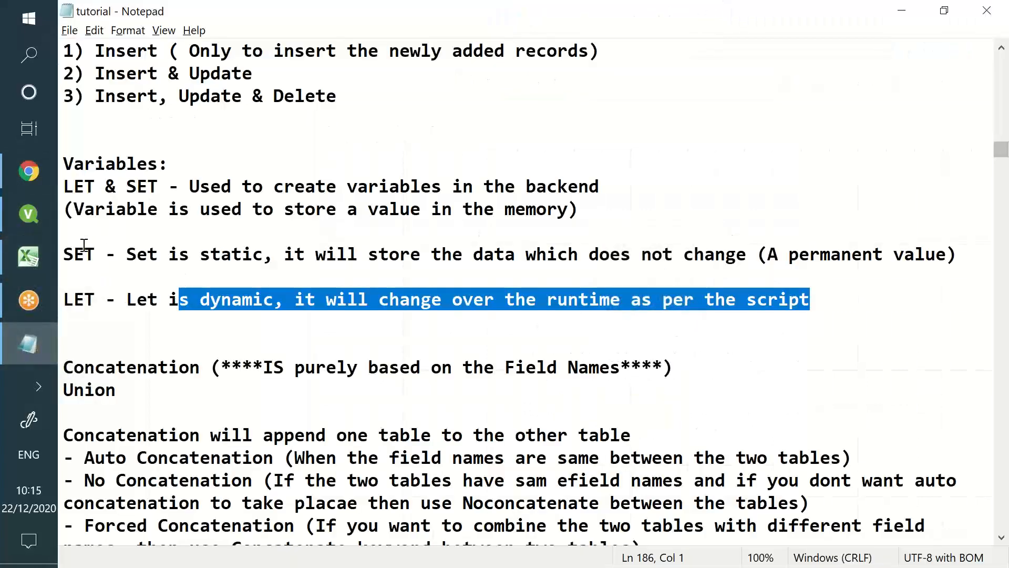
Read through the SET and LET variable notes and the incremental-load notes in Notepad
left_click(75, 164)
left_click_drag(65, 163, 770, 331)
left_click_drag(838, 310, 66, 135)
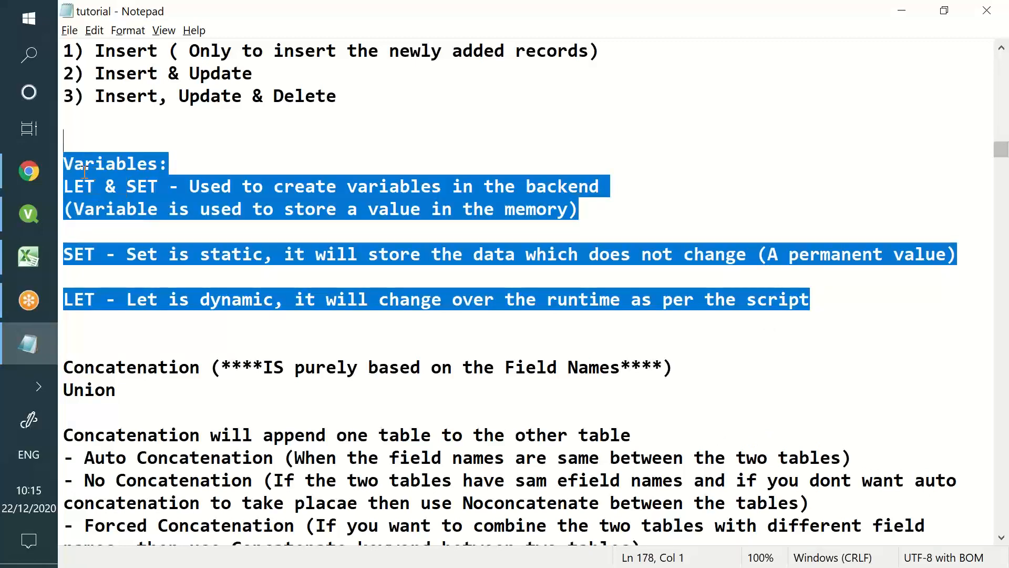
left_click(84, 166)
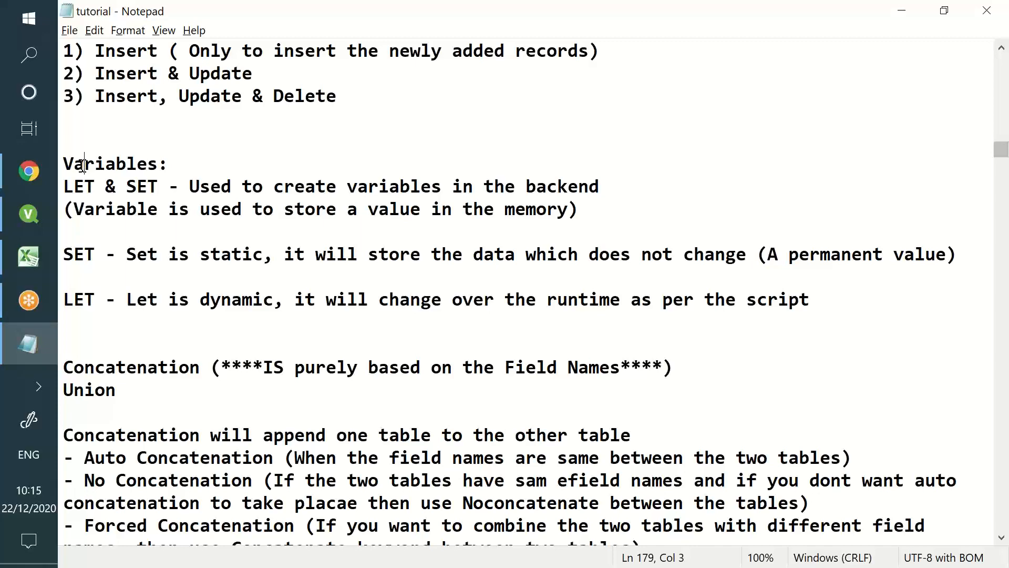
scroll(82, 165, "up", 6)
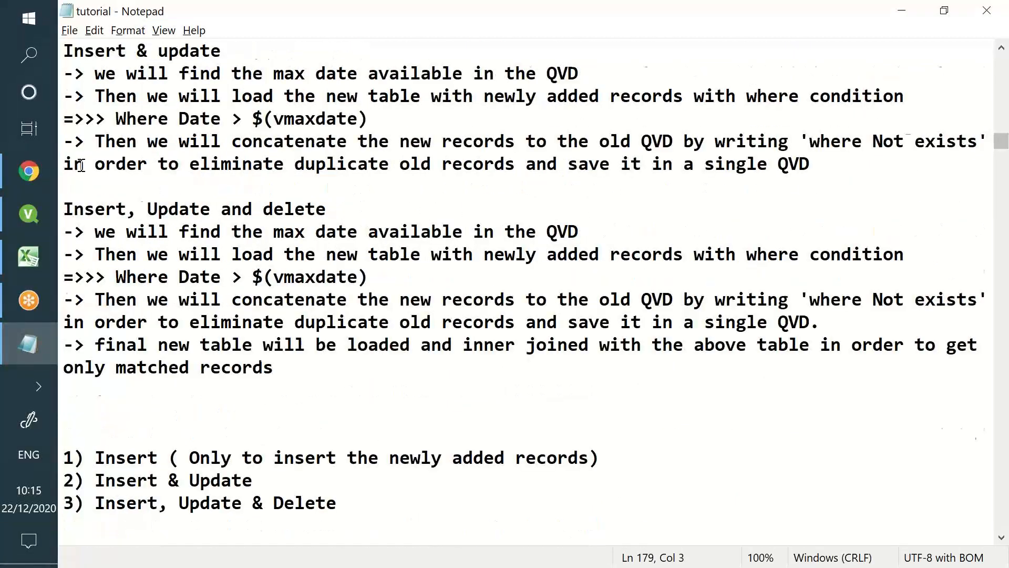
scroll(81, 166, "up", 7)
left_click_drag(84, 186, 597, 364)
scroll(587, 365, "down", 5)
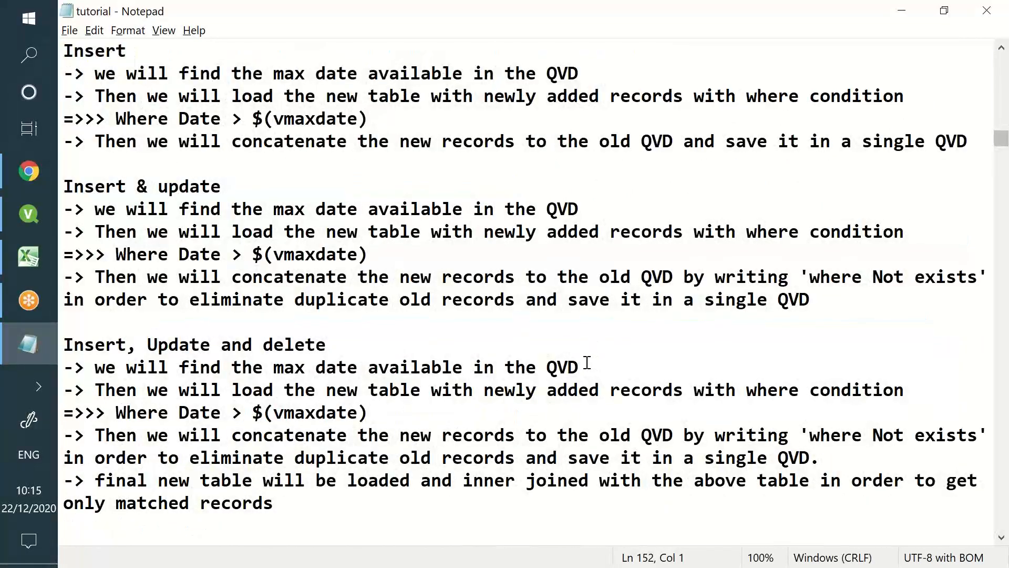
scroll(587, 363, "up", 2)
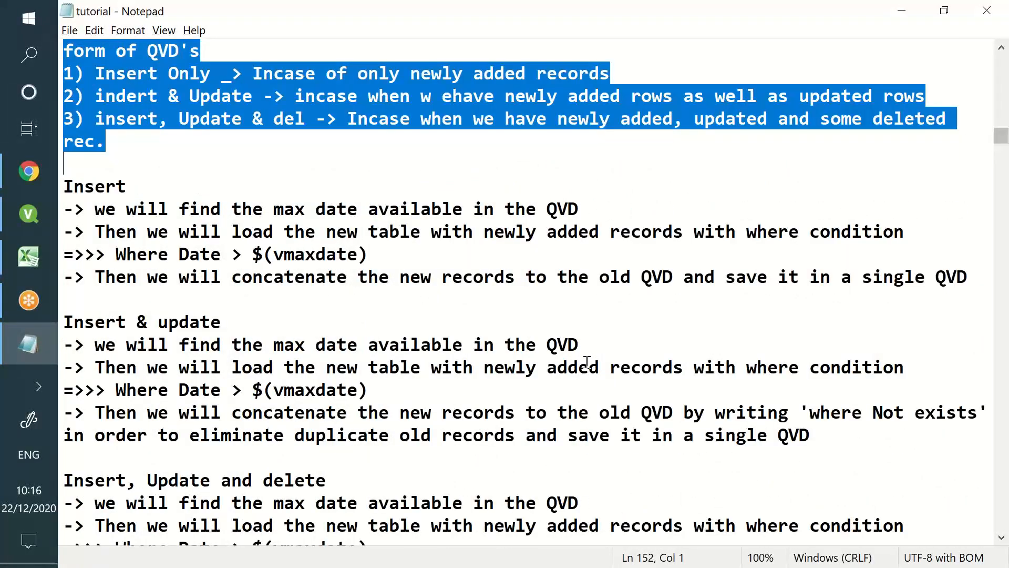
left_click(23, 280)
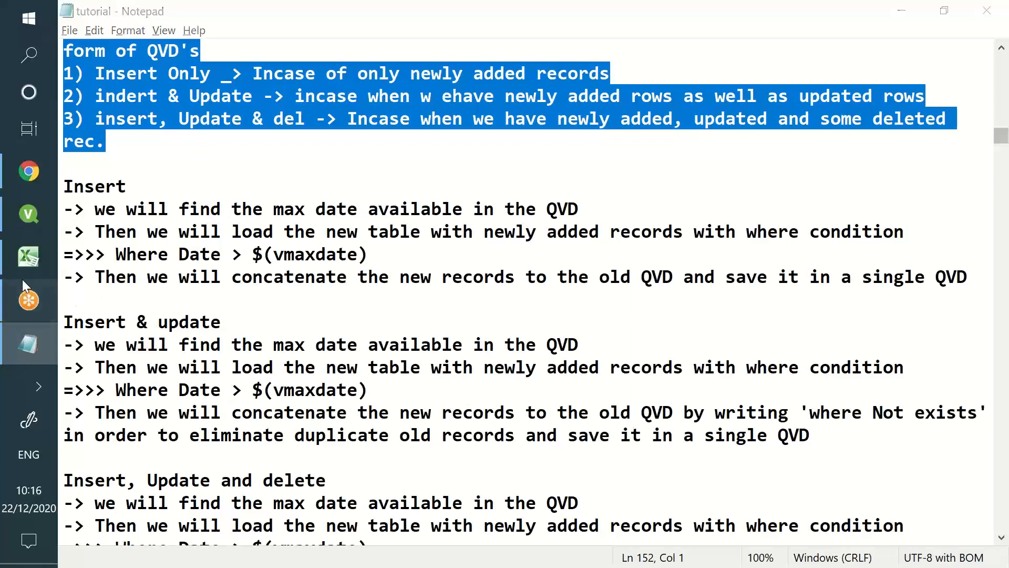
Save and close the Joins workbook, then open File Explorer
left_click(19, 269)
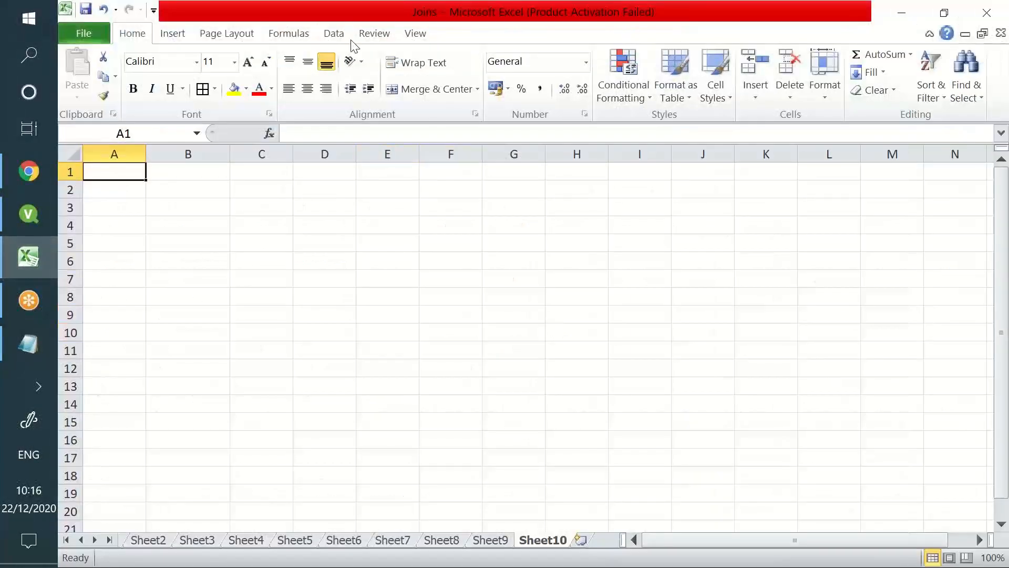
left_click_drag(383, 15, 376, 73)
left_click(574, 163)
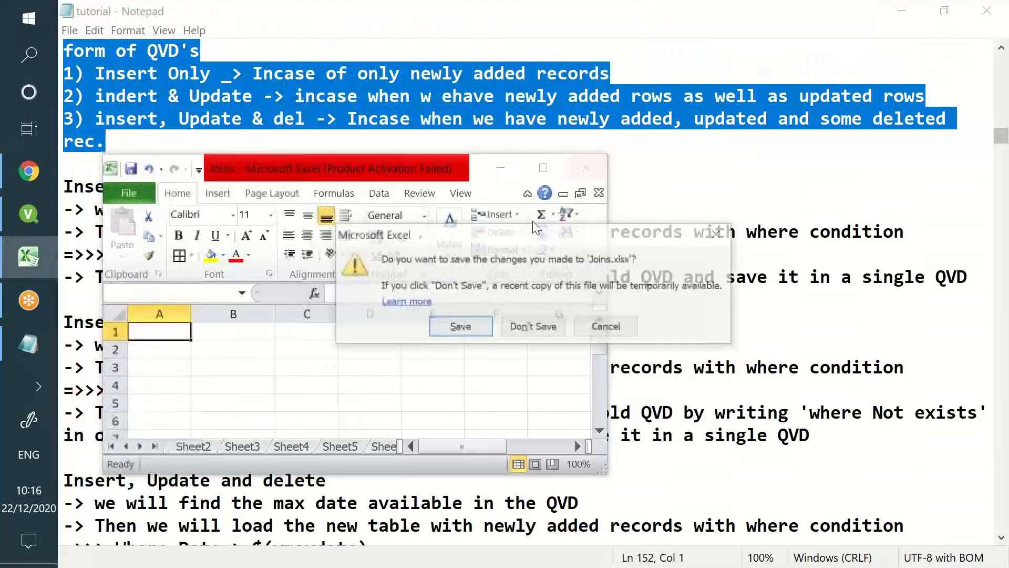
left_click(459, 326)
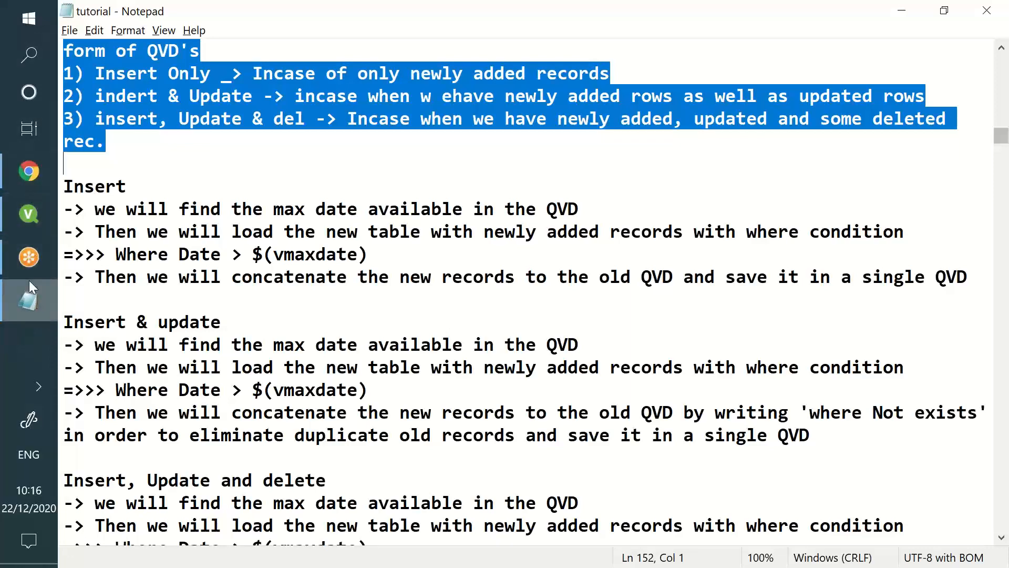
key("super+e")
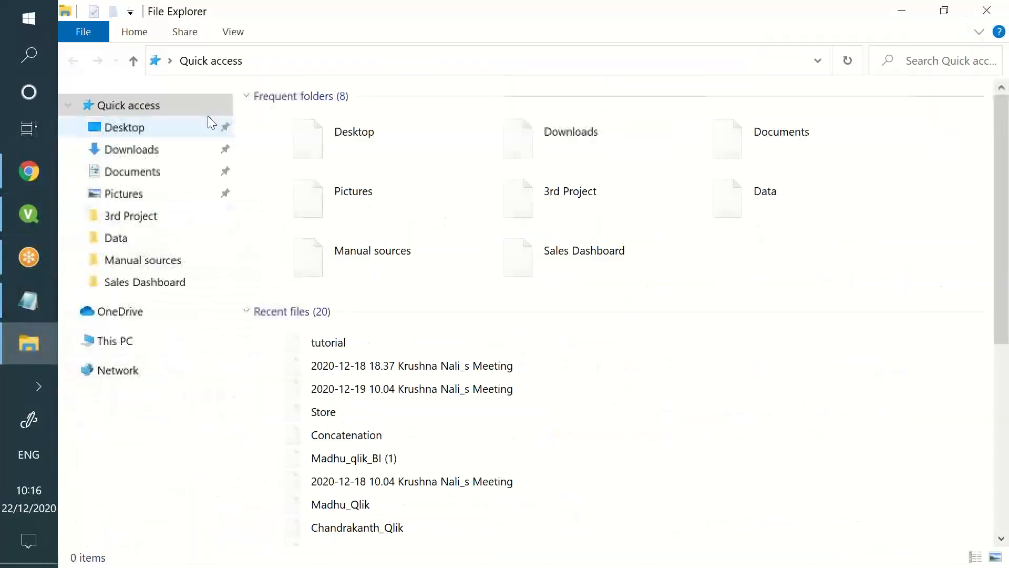
Open the incr1 and incr2 workbooks from the Qlikview Data\Data folder in Excel
left_click(148, 242)
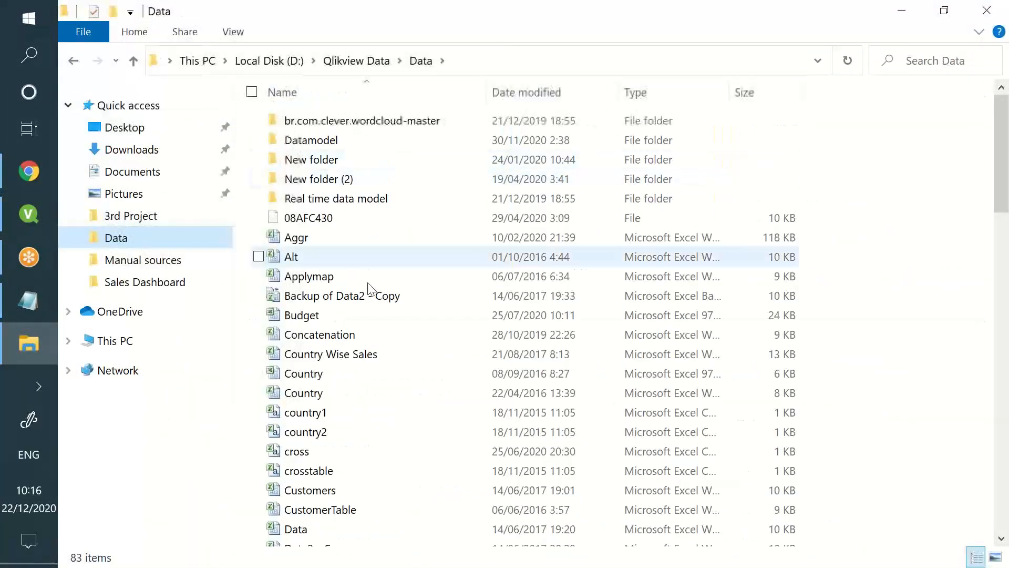
left_click_drag(356, 322, 316, 298)
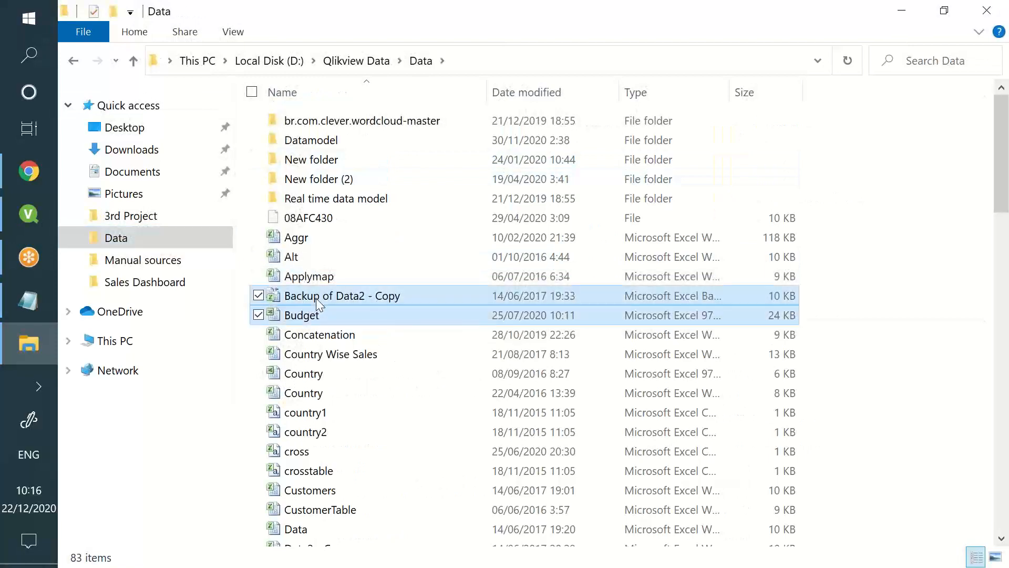
key("i")
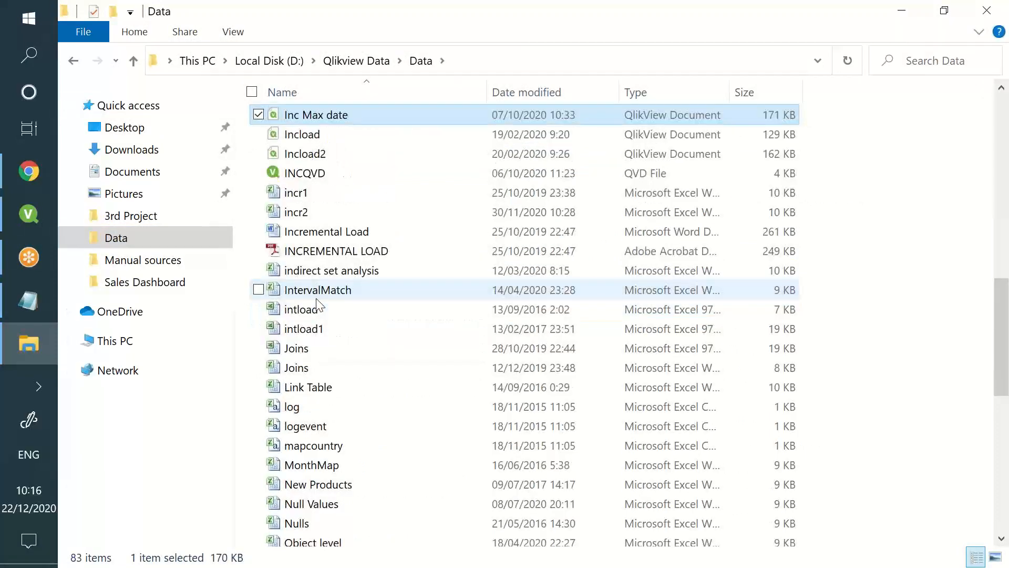
left_click(385, 195)
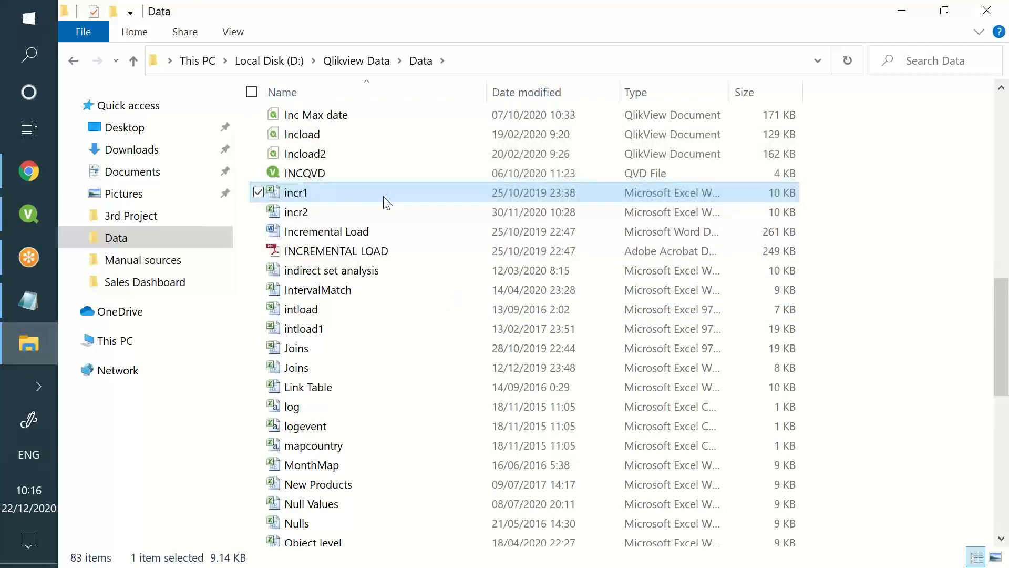
double_click(384, 198)
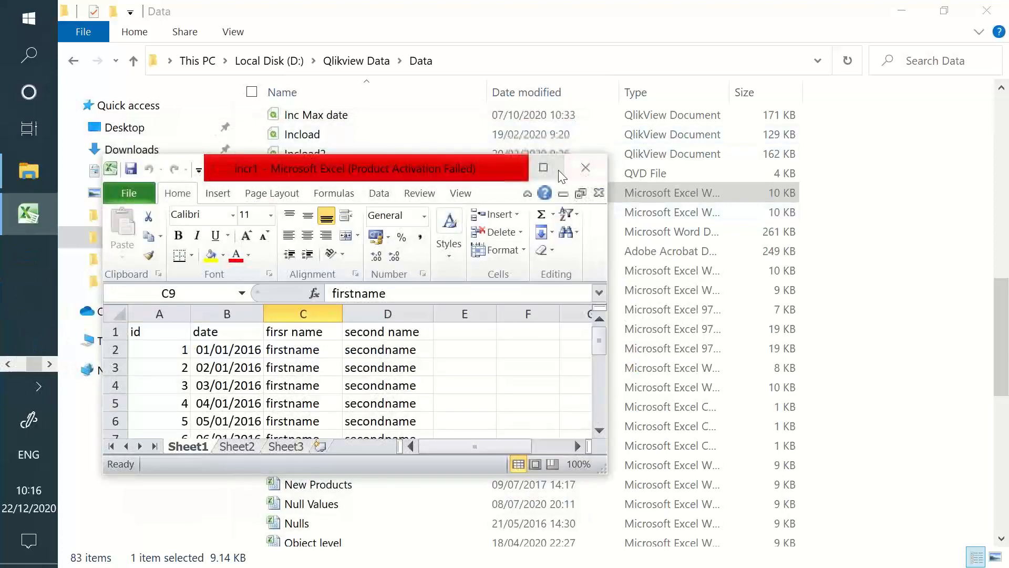
left_click(558, 170)
key("alt+Tab")
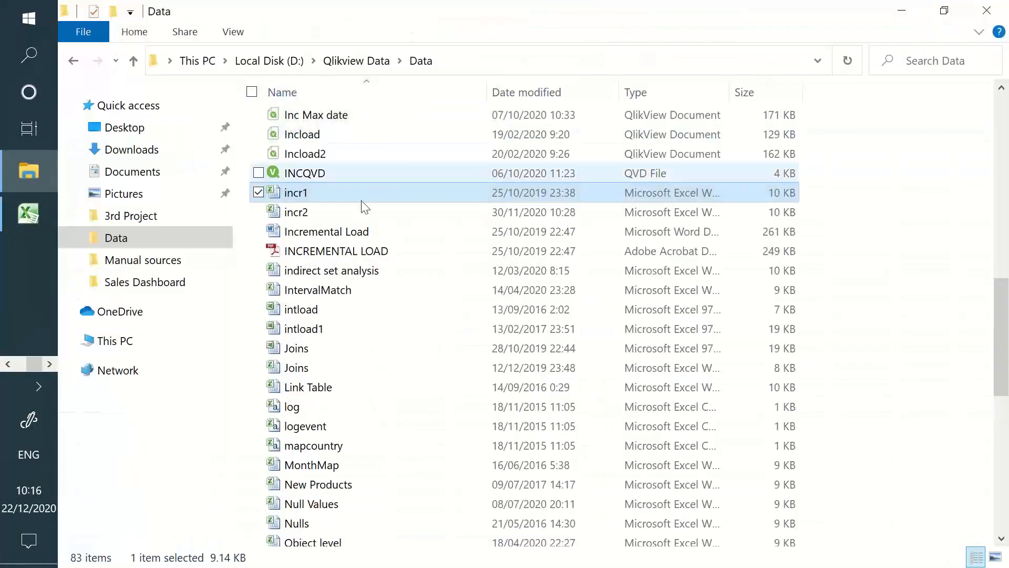
double_click(359, 209)
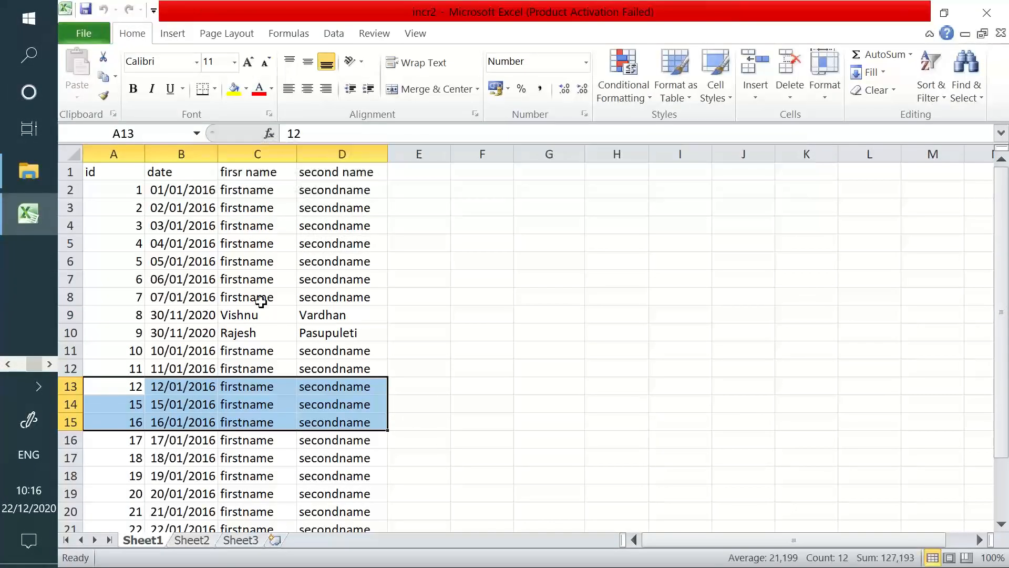
Fill names down through C8:D11 and insert two blank shifted-down rows at rows 14–15
left_click(268, 303)
left_click_drag(269, 303, 324, 361)
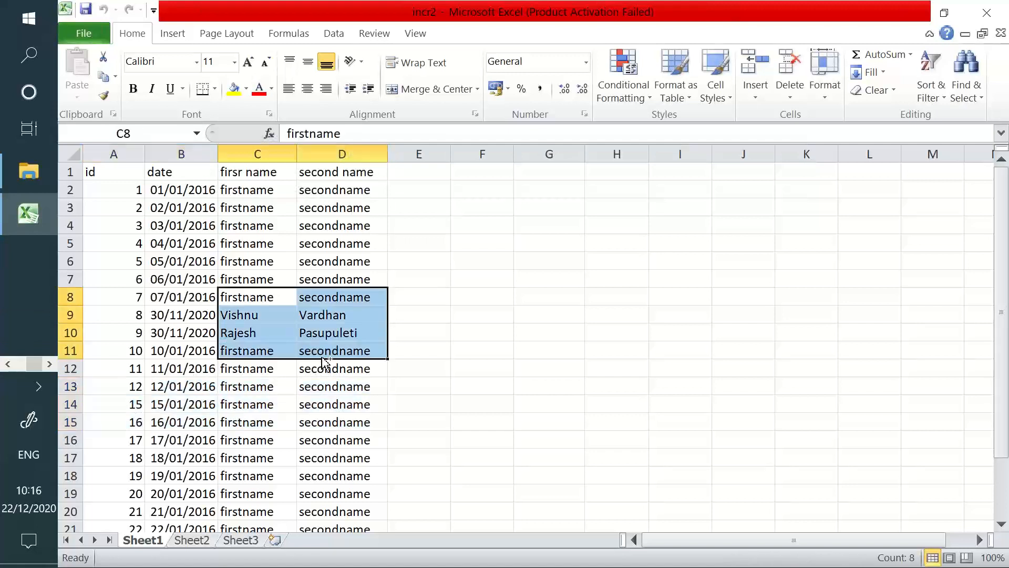
key("ctrl+d")
left_click(287, 385)
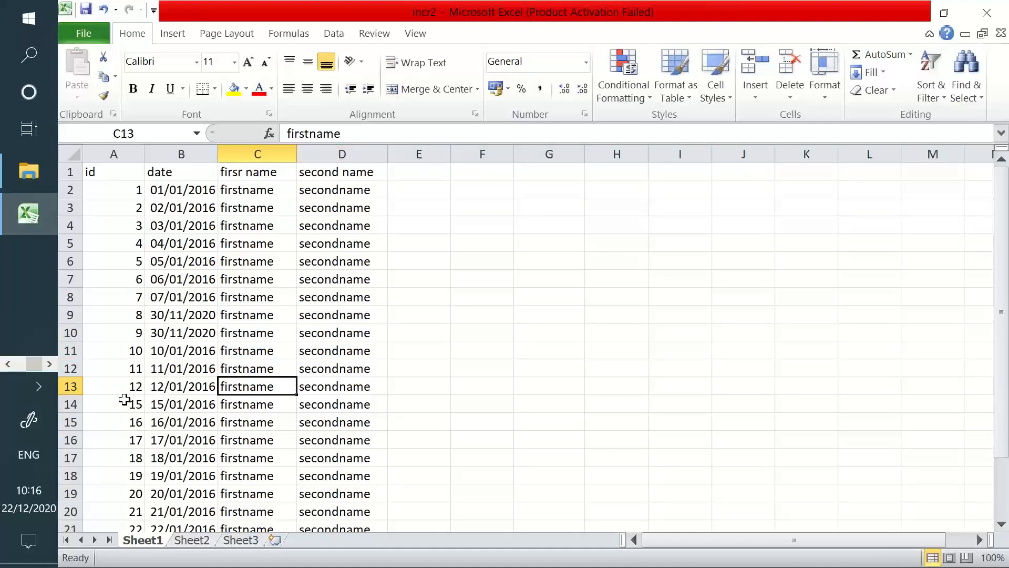
left_click_drag(124, 400, 334, 415)
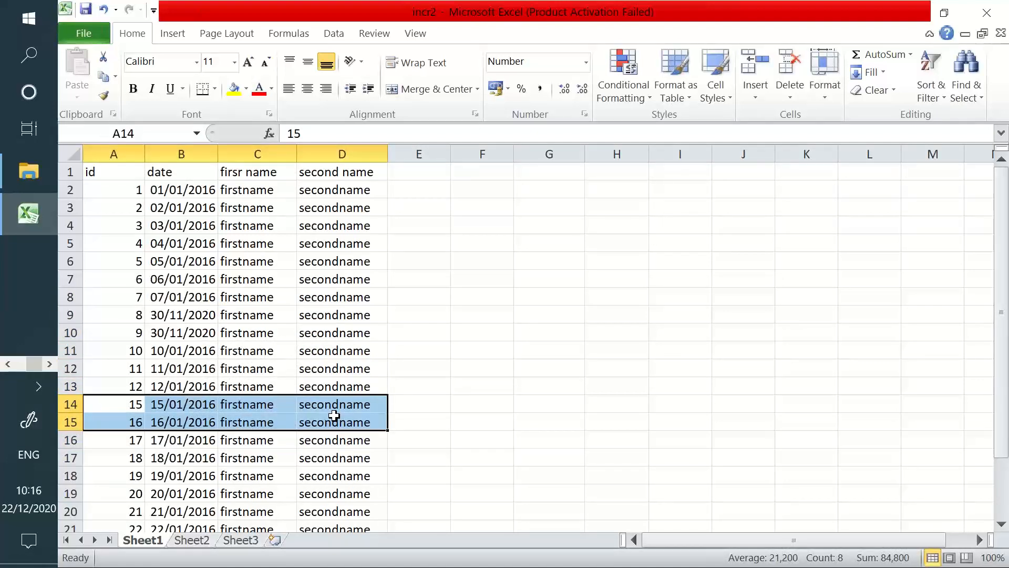
right_click(335, 415)
key("i")
key("Return")
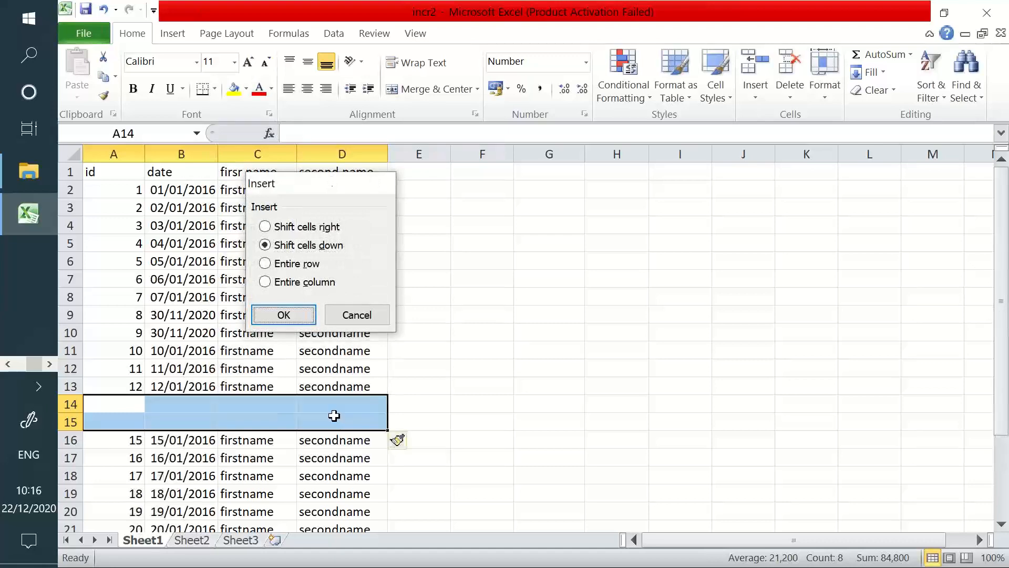
Fill the new rows with ids 13 and 14, dates 13/01/2016 and 14/01/2016, and names
left_click(118, 372)
left_click_drag(119, 372, 152, 429)
left_click_drag(174, 371, 220, 424)
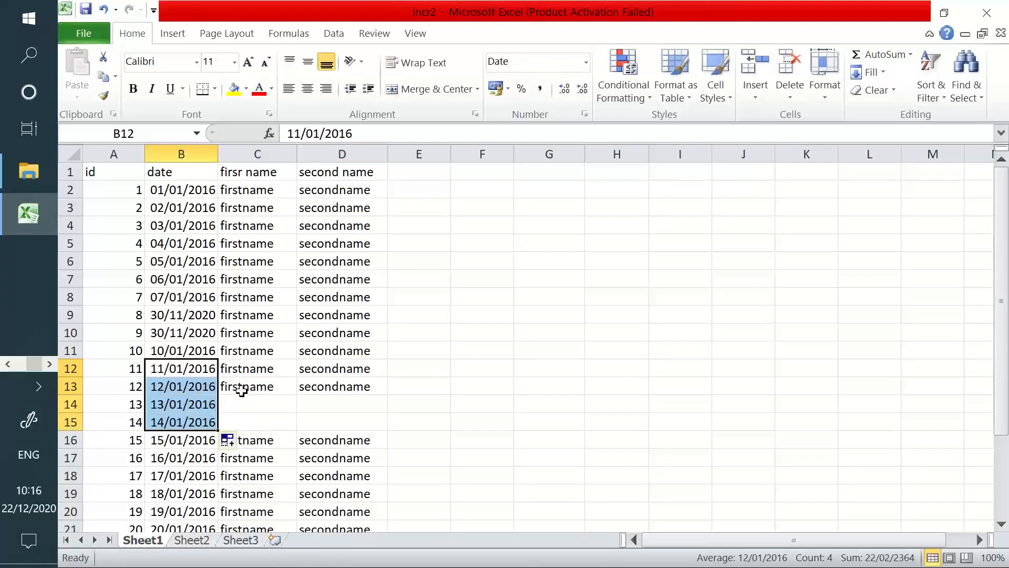
left_click_drag(234, 387, 299, 426)
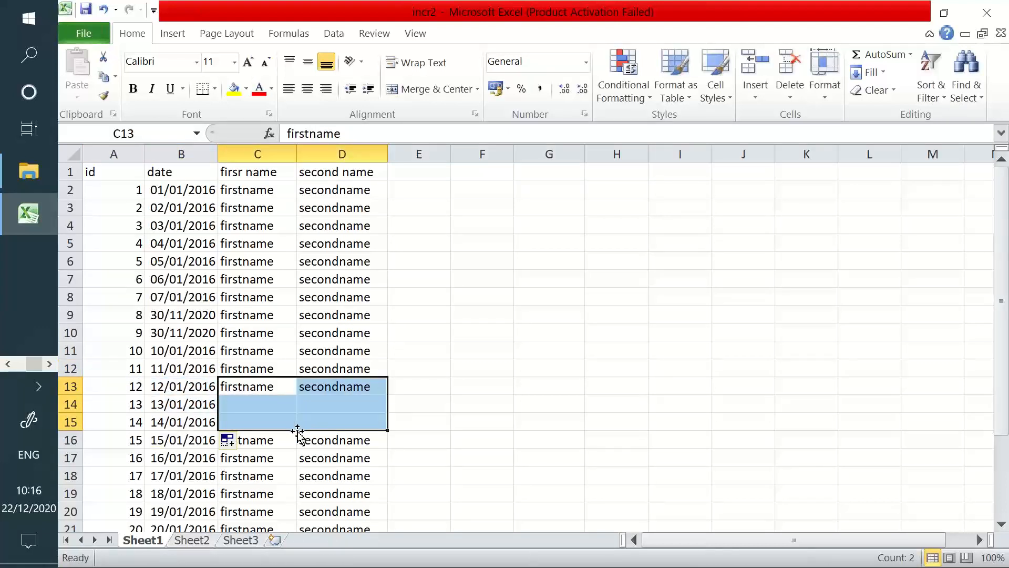
key("ctrl+d")
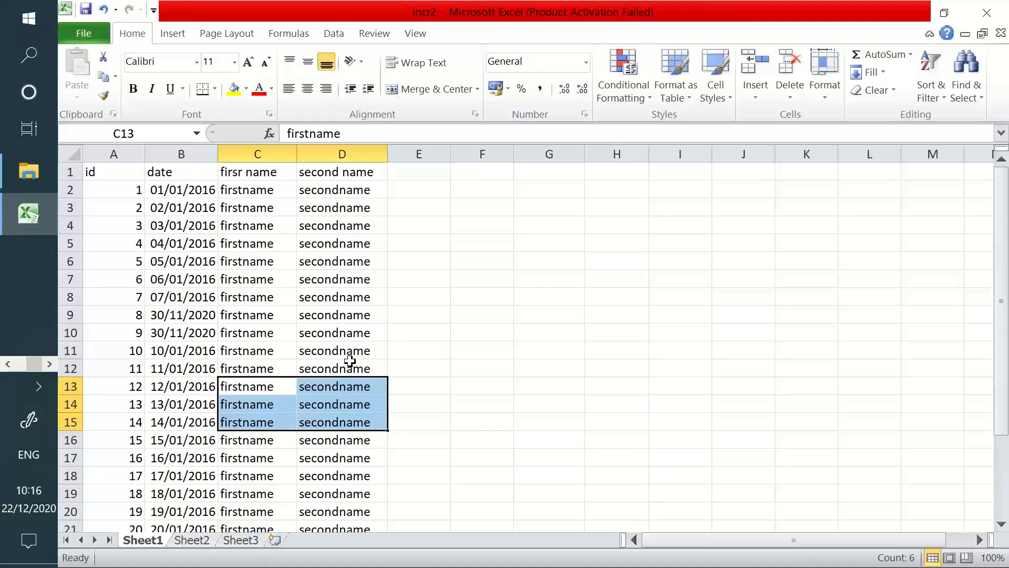
scroll(333, 339, "down", 4)
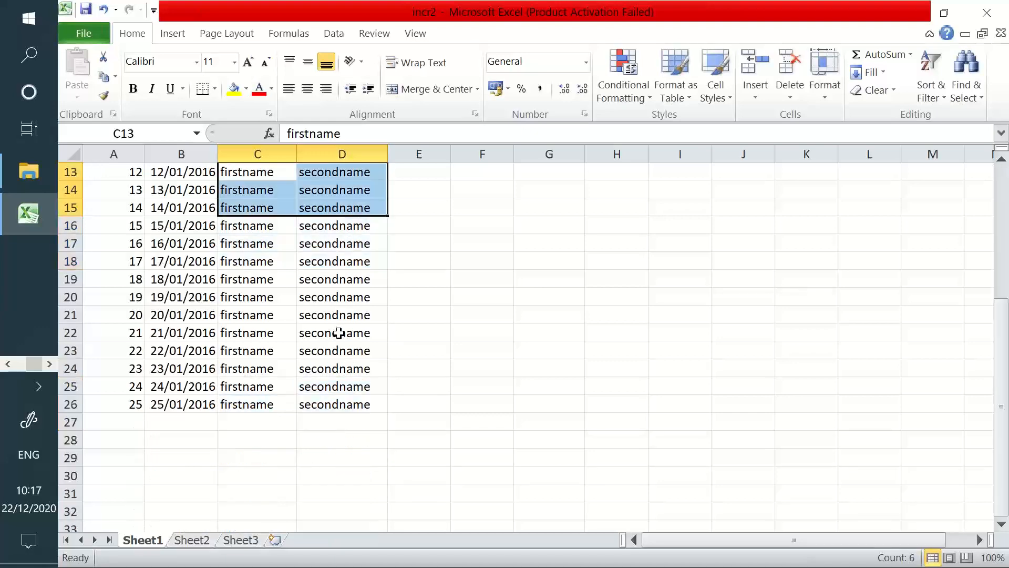
scroll(277, 438, "up", 1)
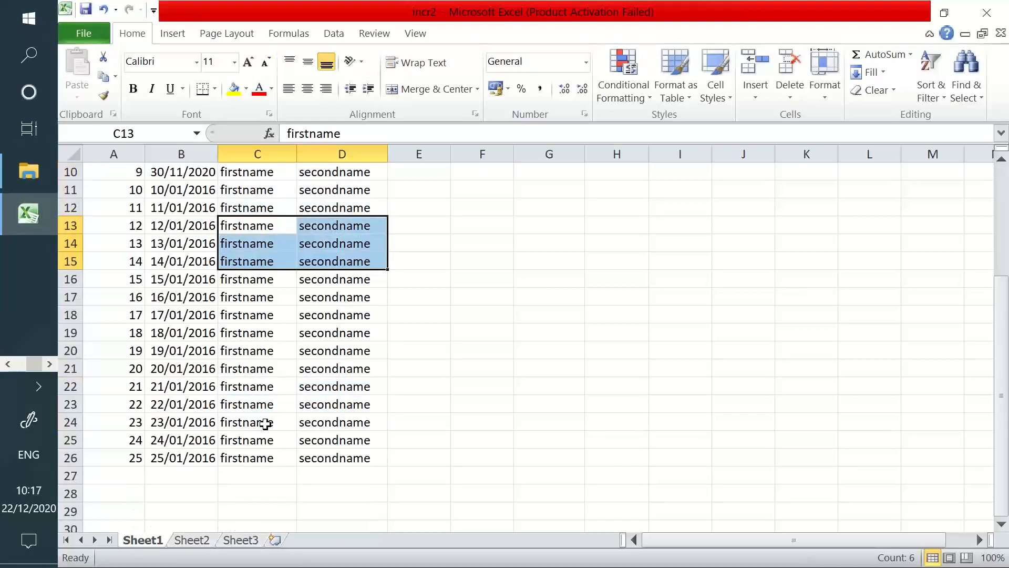
Review the 15-record incr1 table, then switch to the QlikView document
key("alt+Tab")
key("alt+Tab")
key("alt+Tab")
key("alt+Tab")
key("alt+Tab")
key("alt+Tab")
key("alt+Tab")
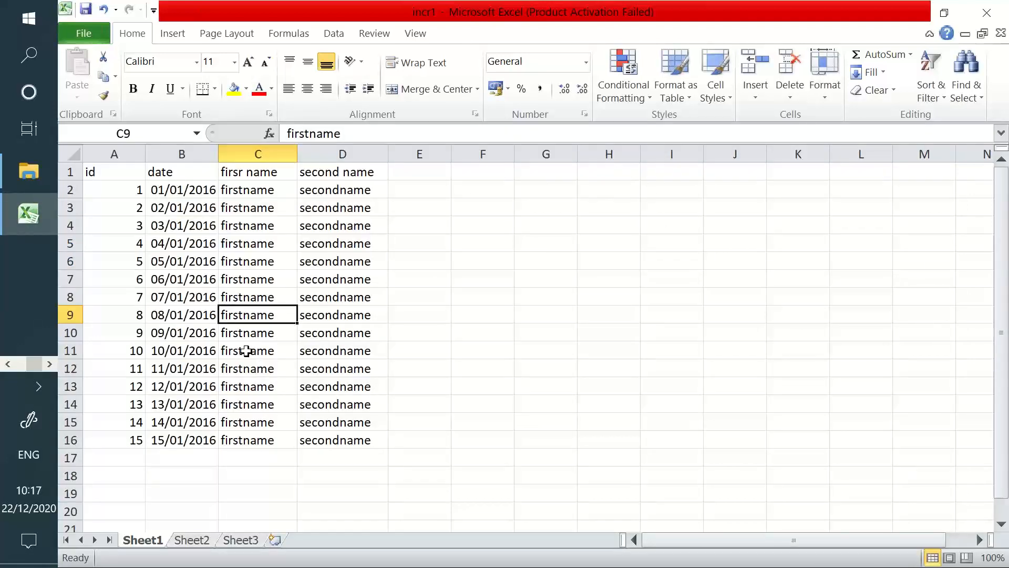
left_click_drag(114, 176, 334, 432)
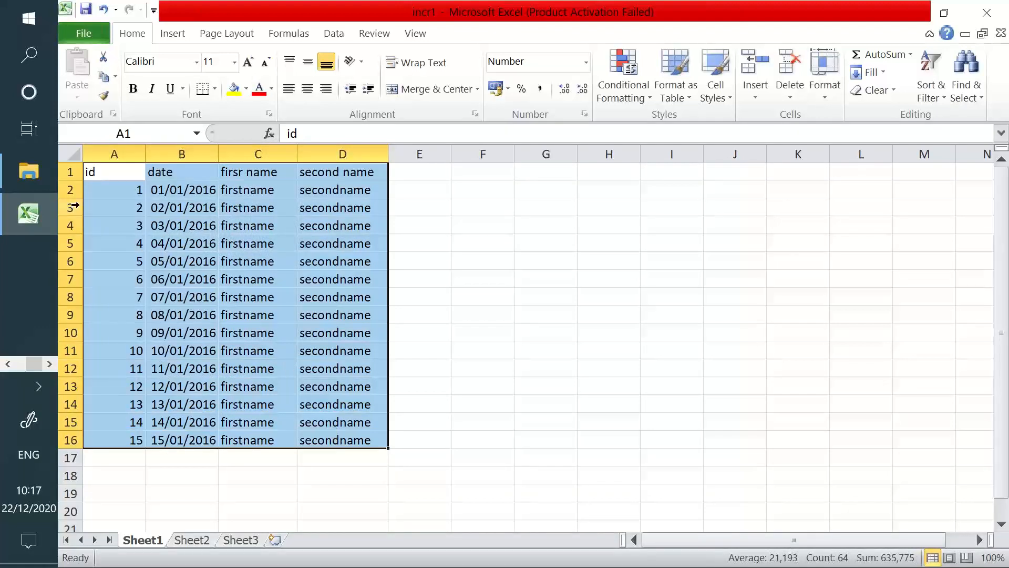
left_click_drag(94, 188, 314, 182)
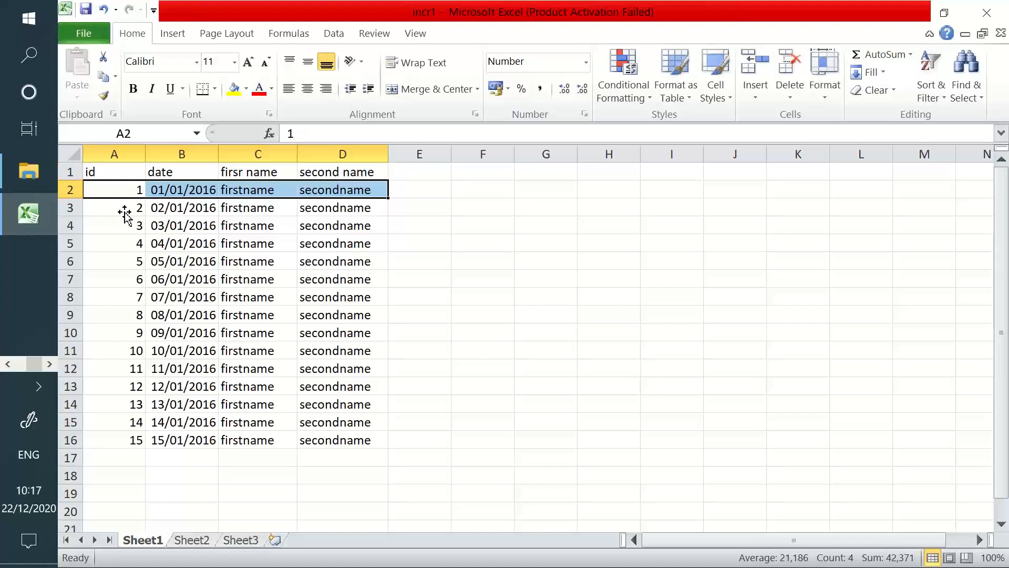
left_click_drag(120, 189, 286, 433)
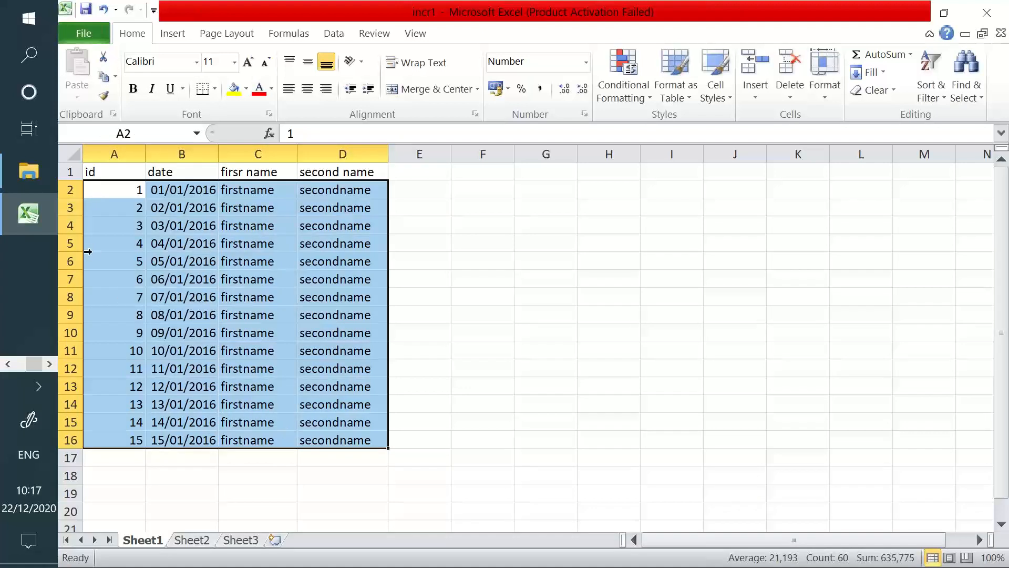
left_click_drag(109, 174, 328, 442)
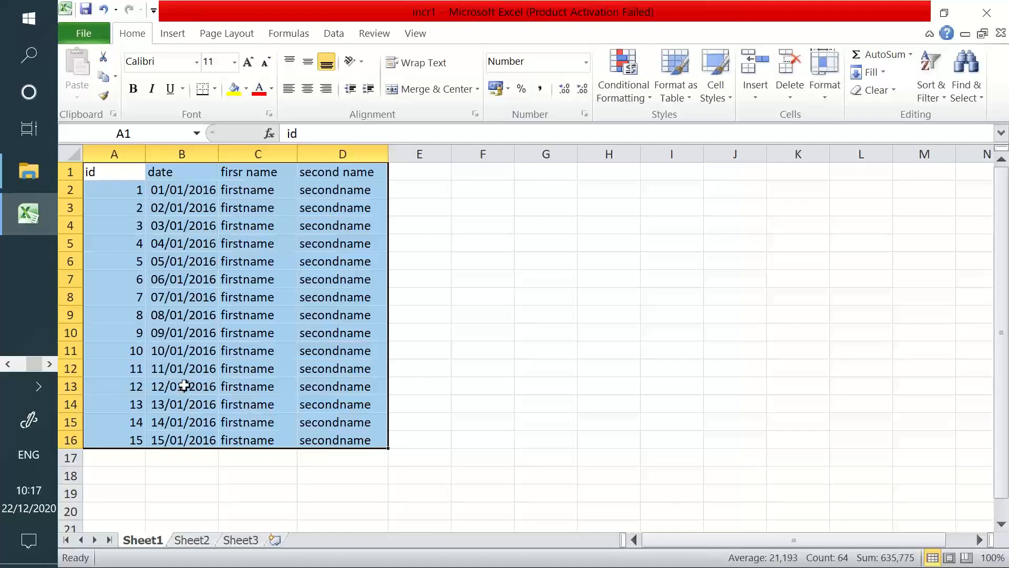
left_click(343, 350)
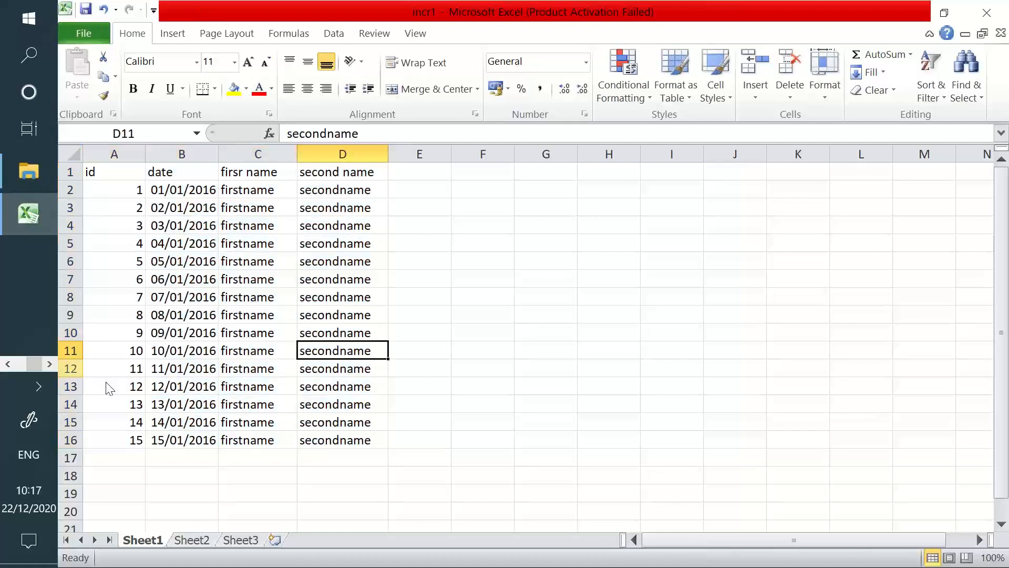
left_click(8, 363)
left_click(41, 217)
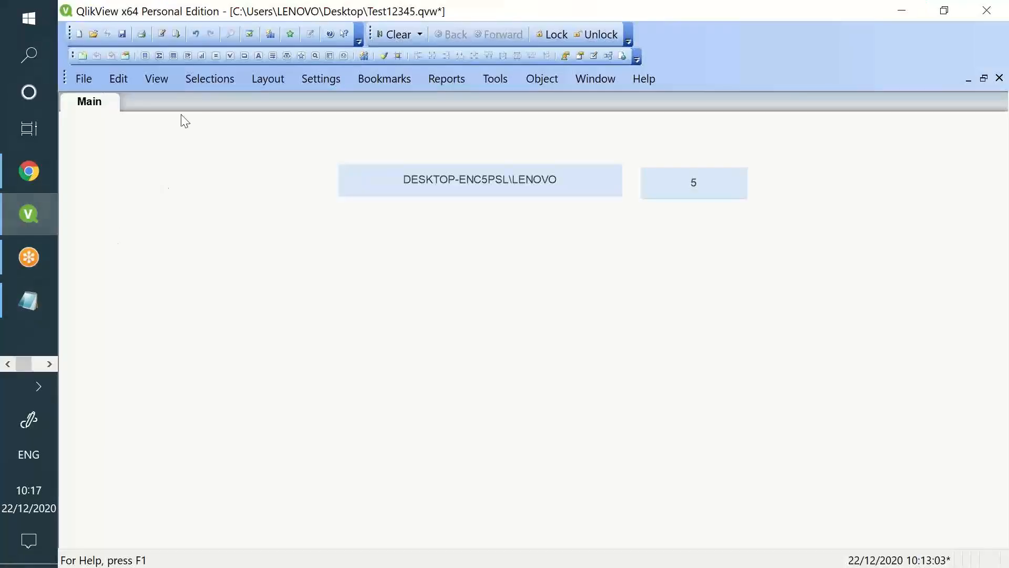
On the Main 2 script tab, generate a LOAD from incr1.xlsx using Embedded Labels
left_click(163, 34)
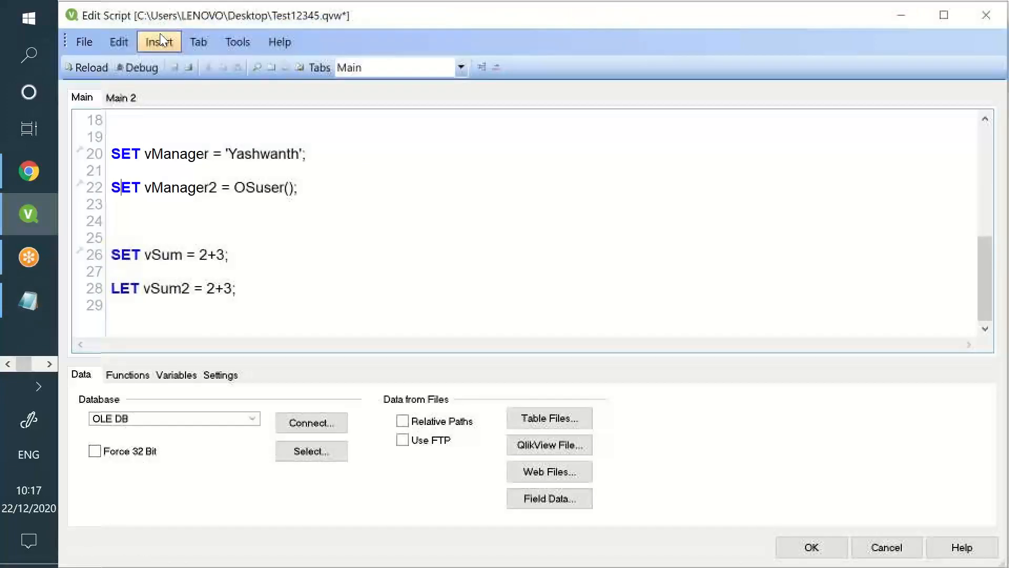
key("ctrl+a")
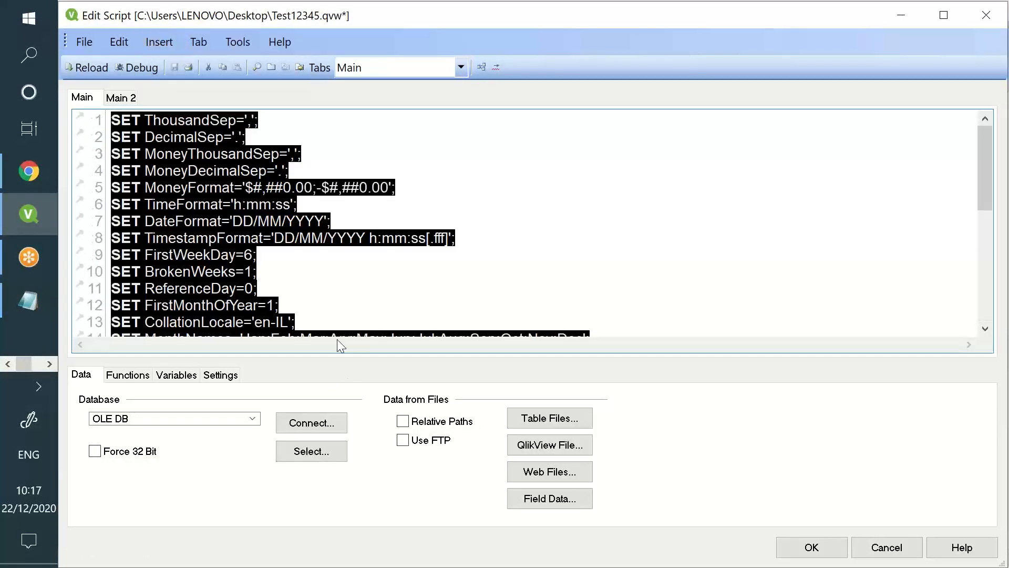
left_click(130, 100)
left_click(549, 418)
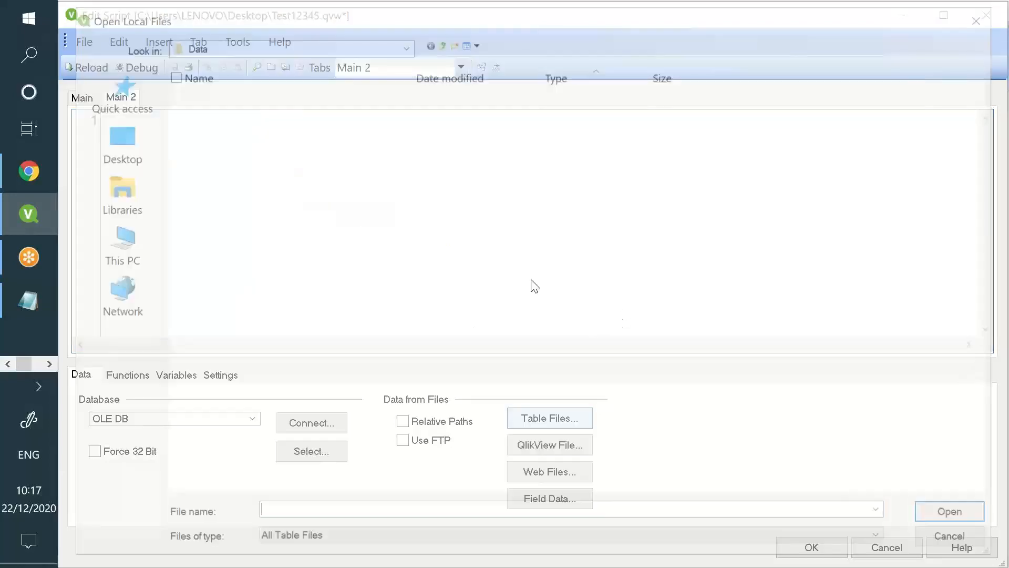
left_click(271, 286)
key("i")
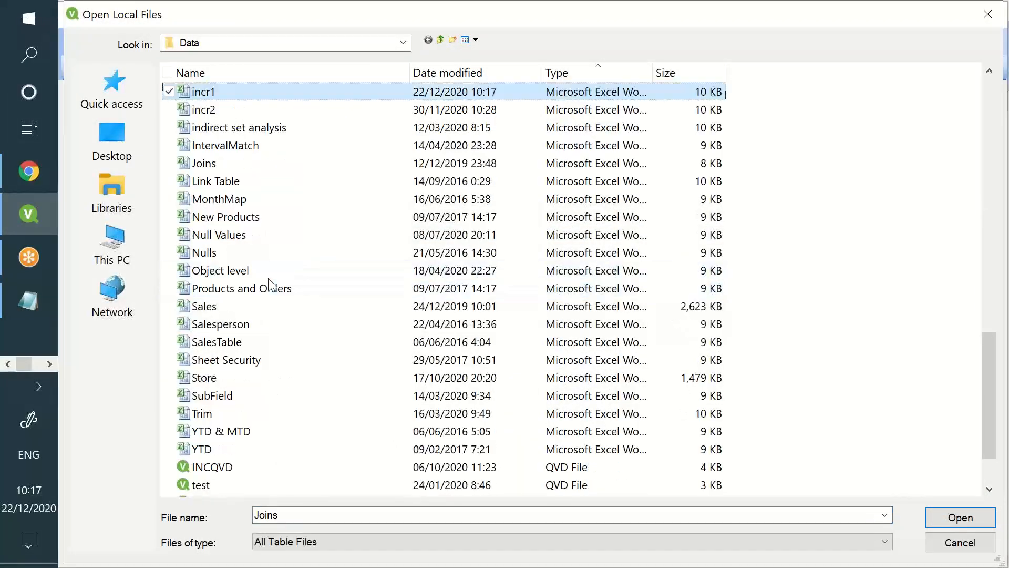
double_click(357, 90)
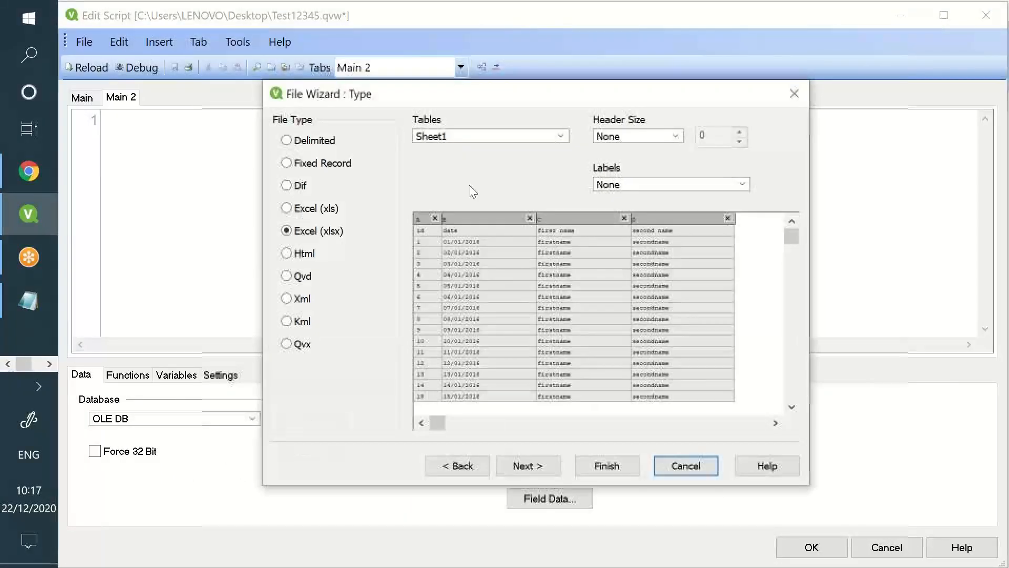
left_click(658, 184)
left_click(654, 205)
left_click(606, 465)
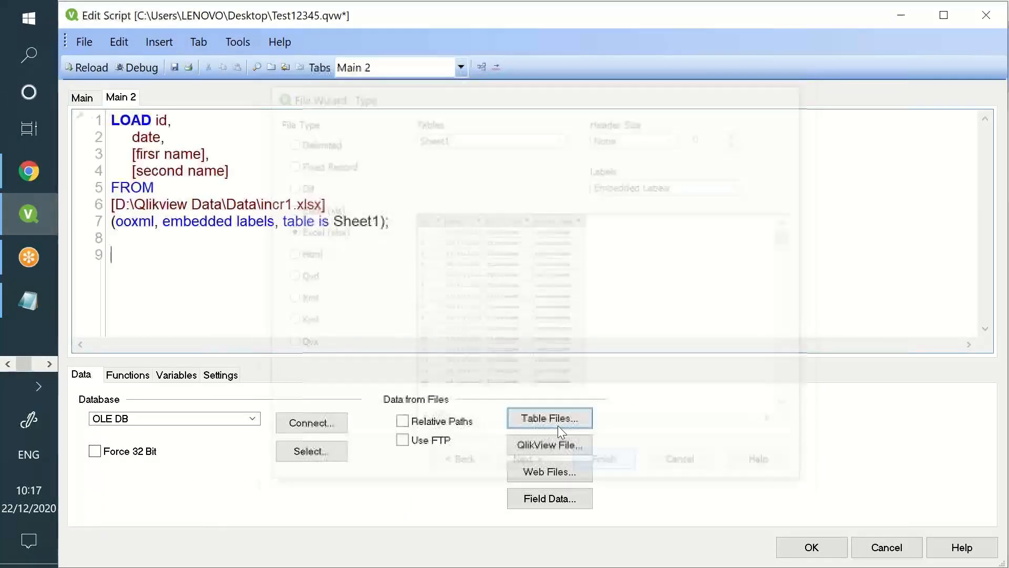
key("Return")
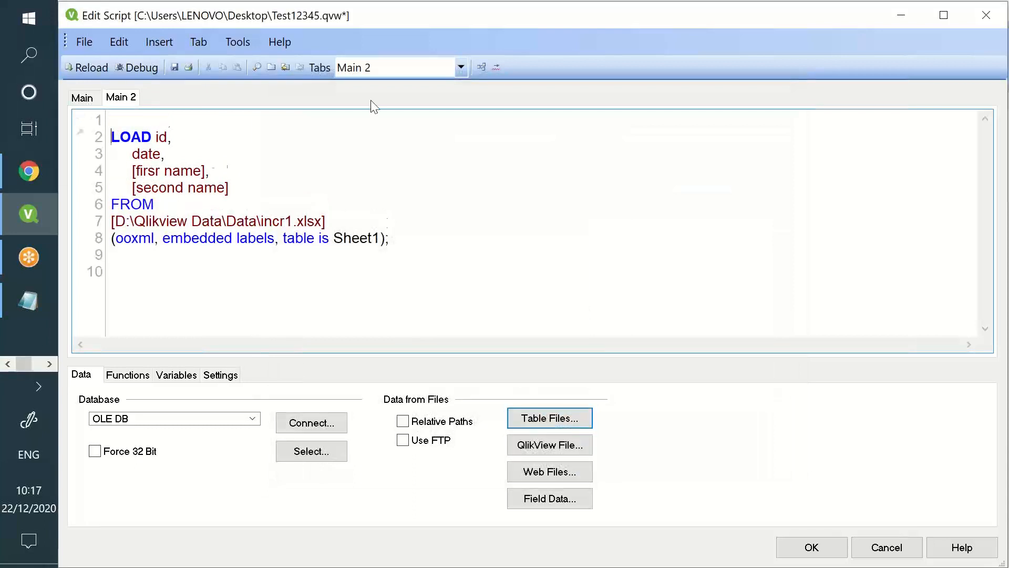
Label the load Test and add 'Store Test into D:\Qlikview Data\Data\INCQVD.qvd(qvd)'
key("Up")
type("Test:")
type("Store")
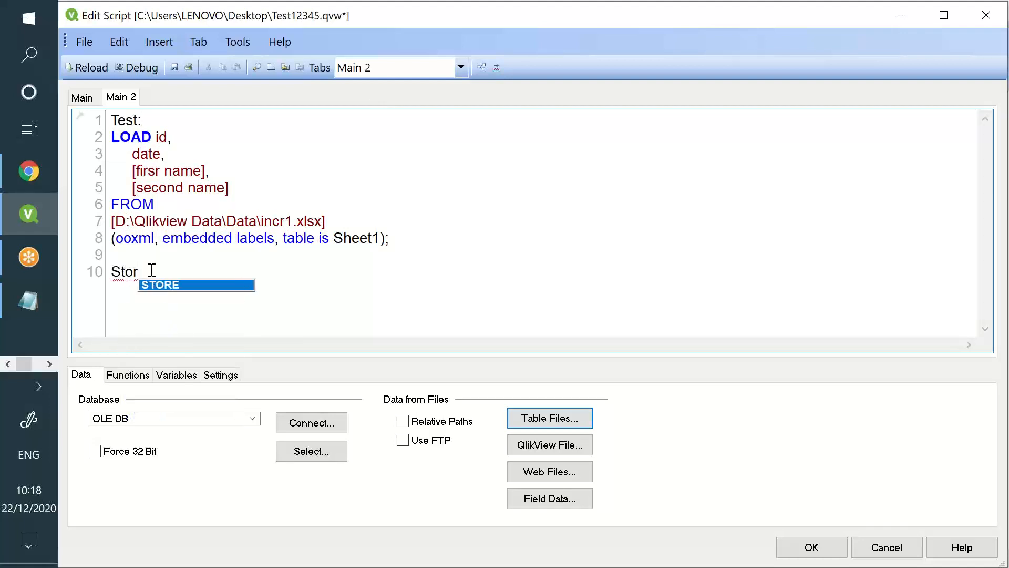
type(" Test into")
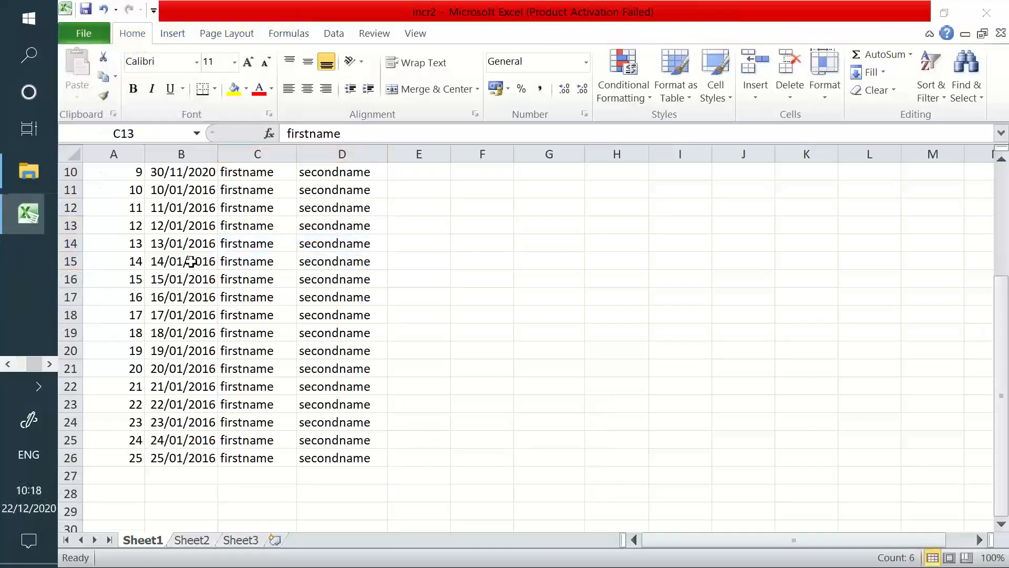
left_click(28, 169)
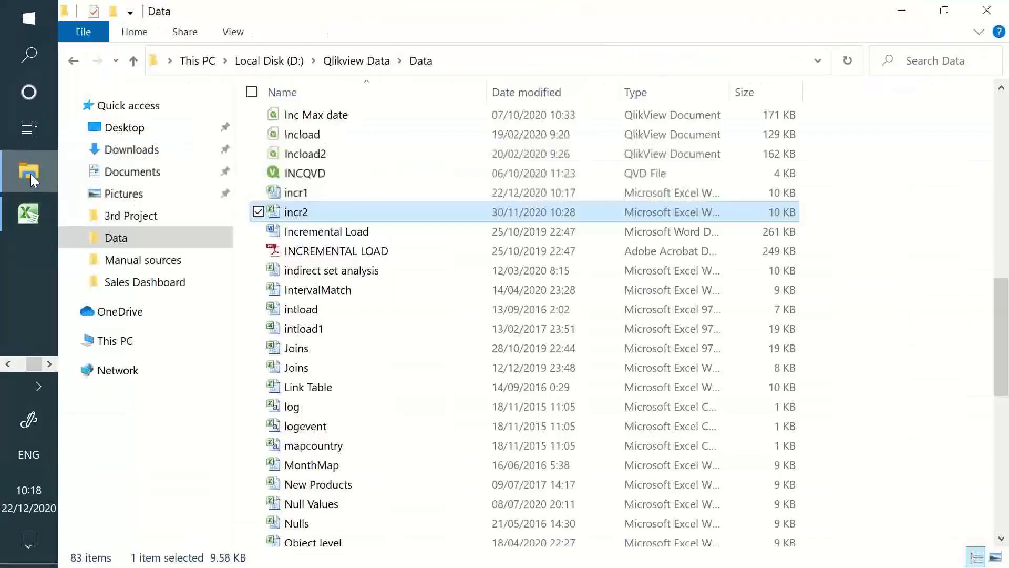
left_click(459, 55)
key("alt+Tab")
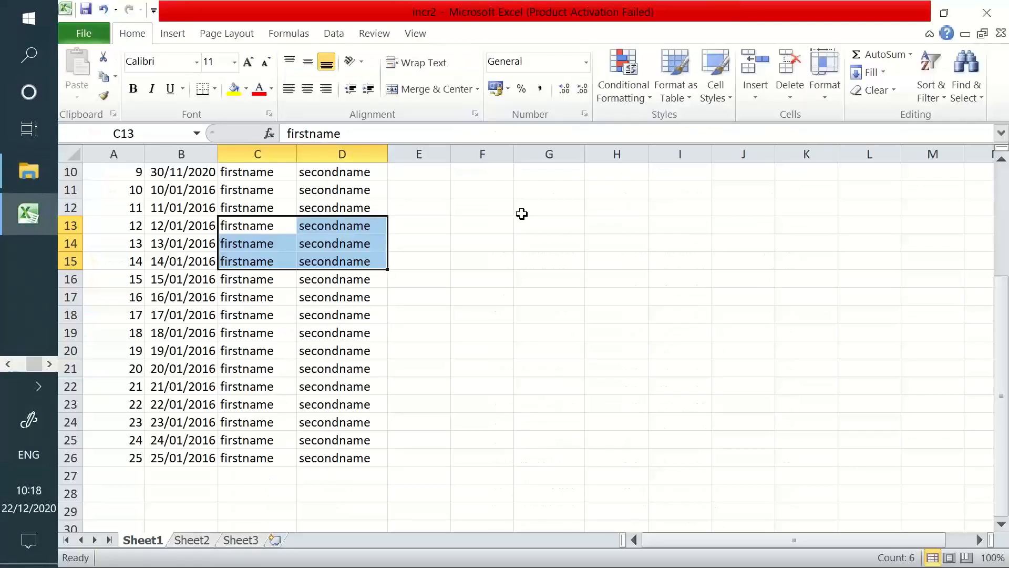
key("alt+Tab")
key("alt+Tab")
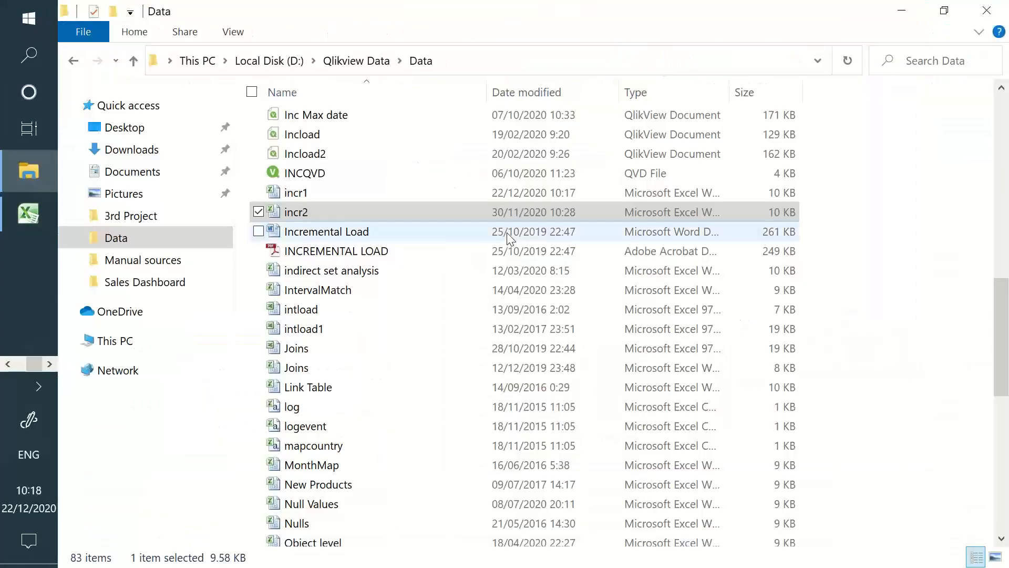
key("alt+Tab")
key("Tab")
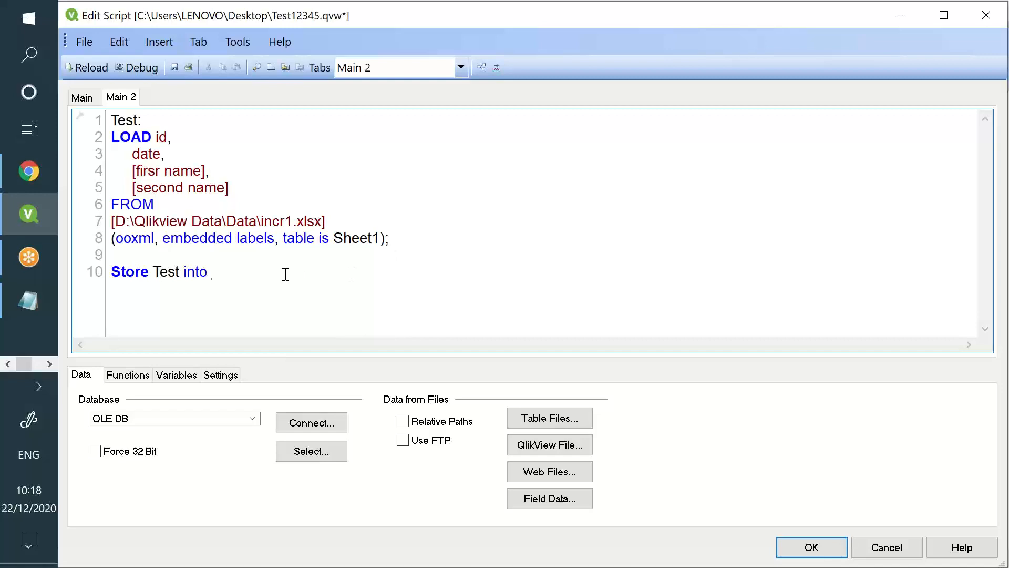
key("alt+Tab")
left_click(456, 62)
key("ctrl+c")
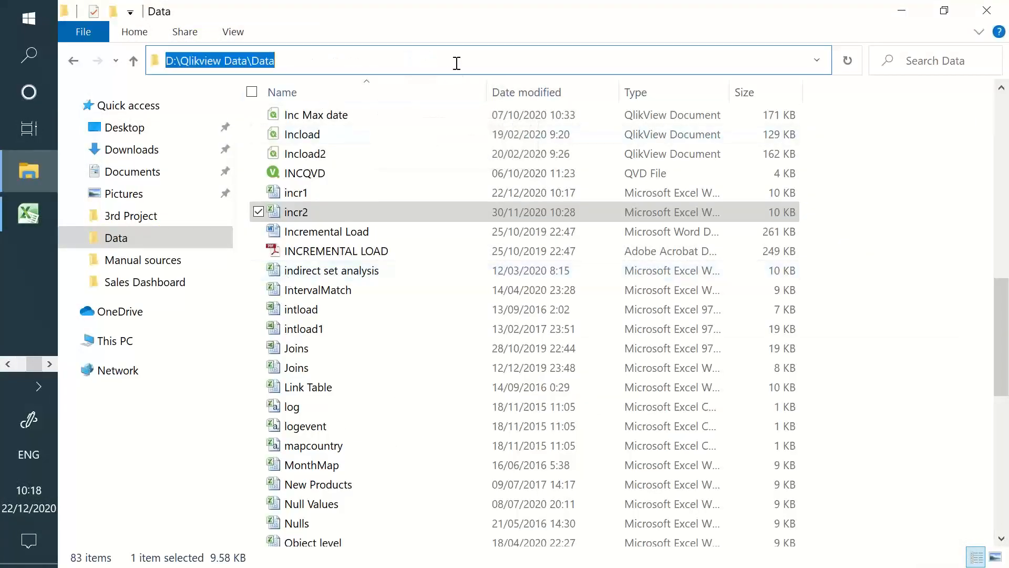
key("alt+Tab")
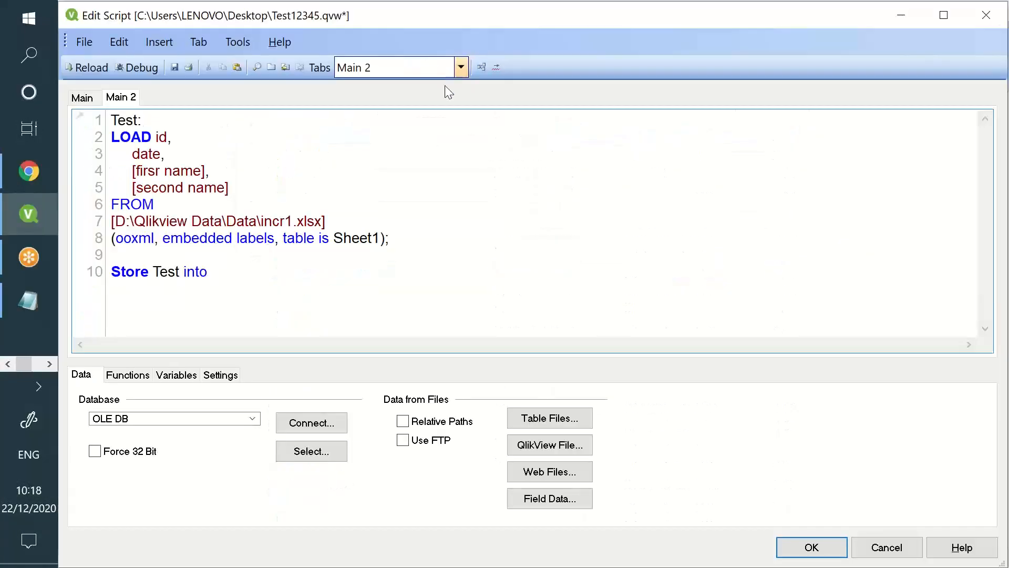
key("ctrl+v")
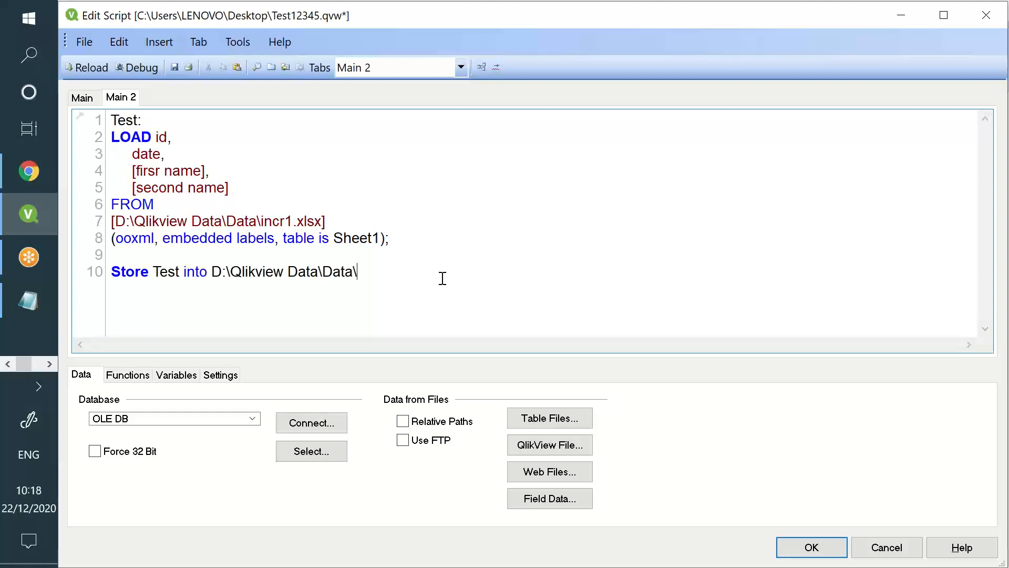
type("\\INCQVD")
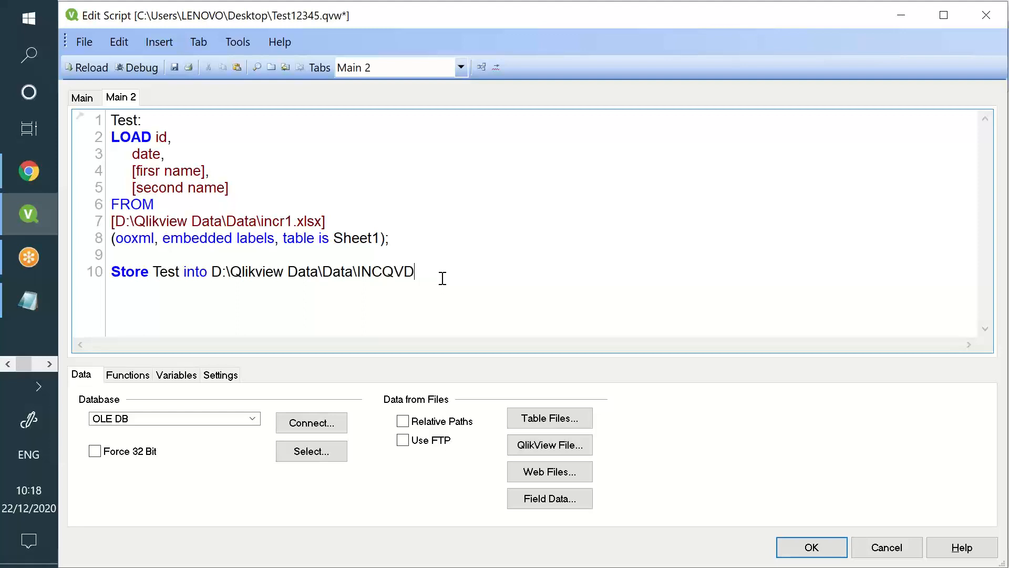
type(".qvd(qvd);")
Save and reload the script, confirming 15 lines fetched into Test
left_click(175, 67)
left_click(93, 67)
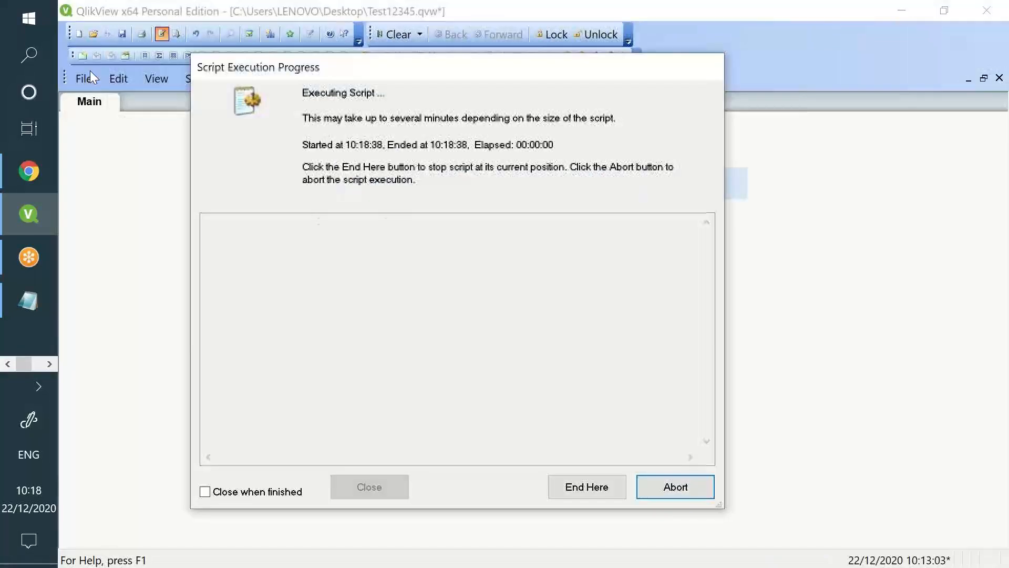
left_click_drag(432, 225, 196, 225)
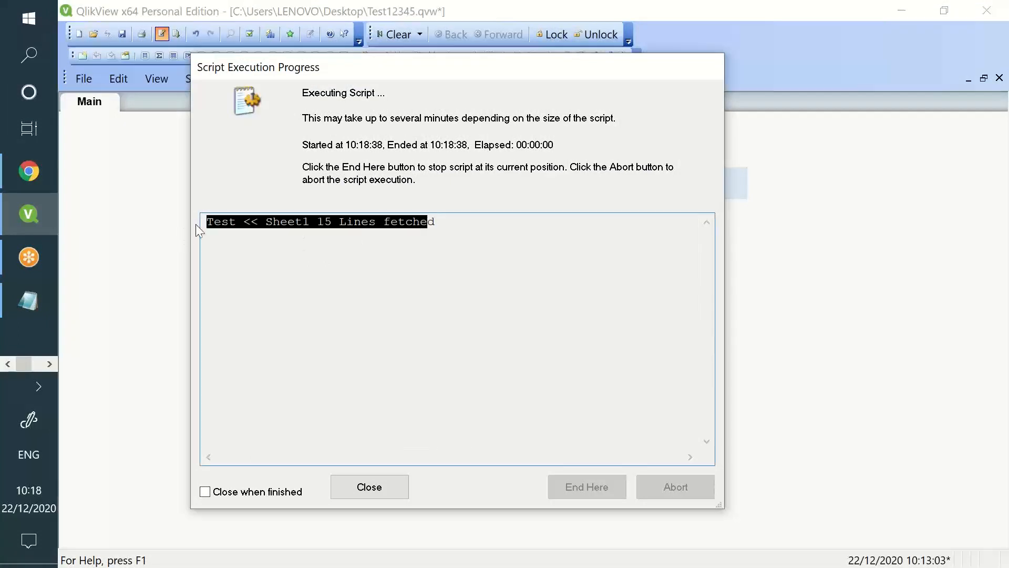
left_click(389, 479)
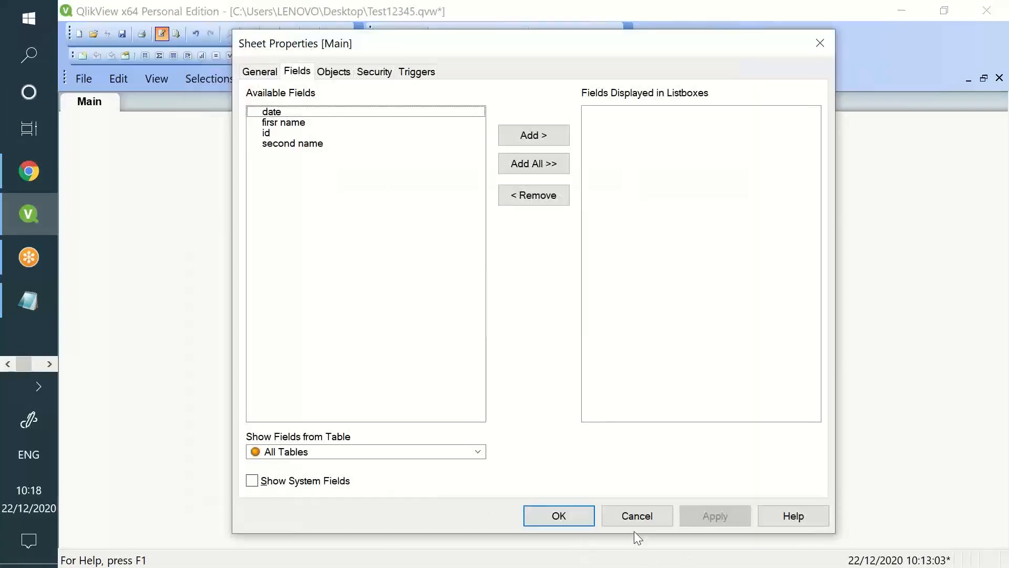
left_click(574, 523)
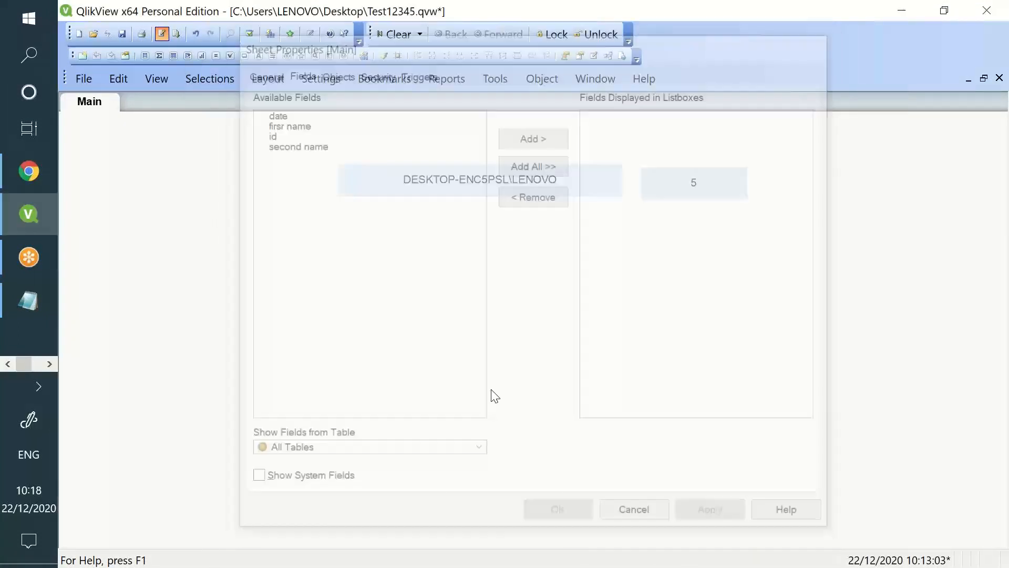
Comment out all ten script lines, then bring the incr2 workbook forward
left_click(162, 34)
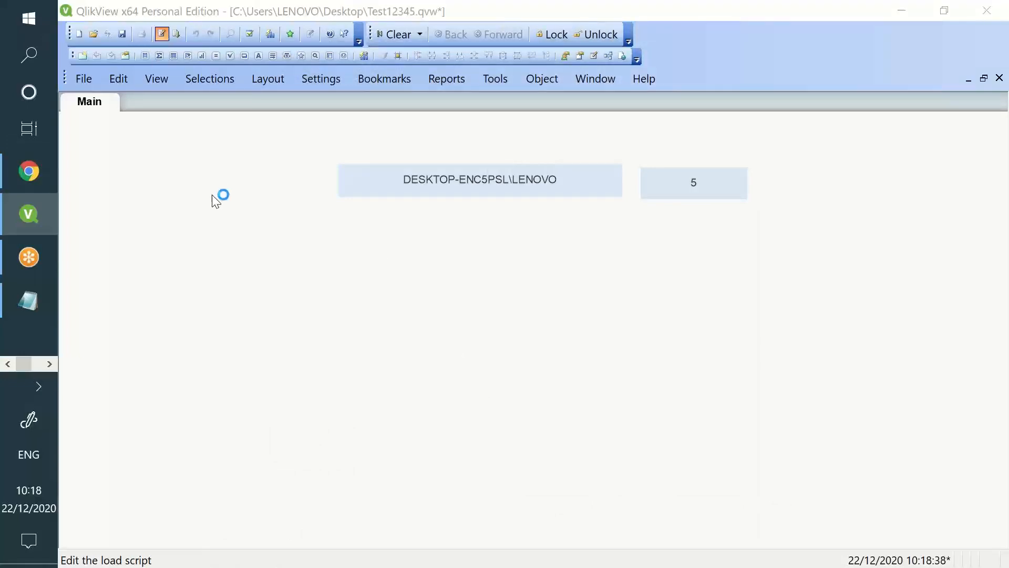
left_click_drag(497, 286, 100, 116)
right_click(124, 148)
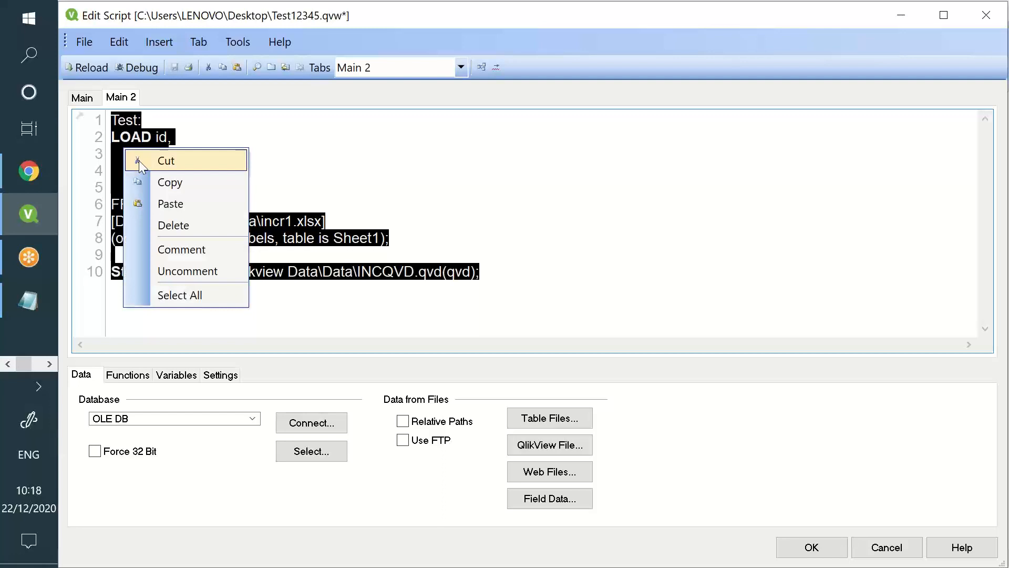
left_click(185, 250)
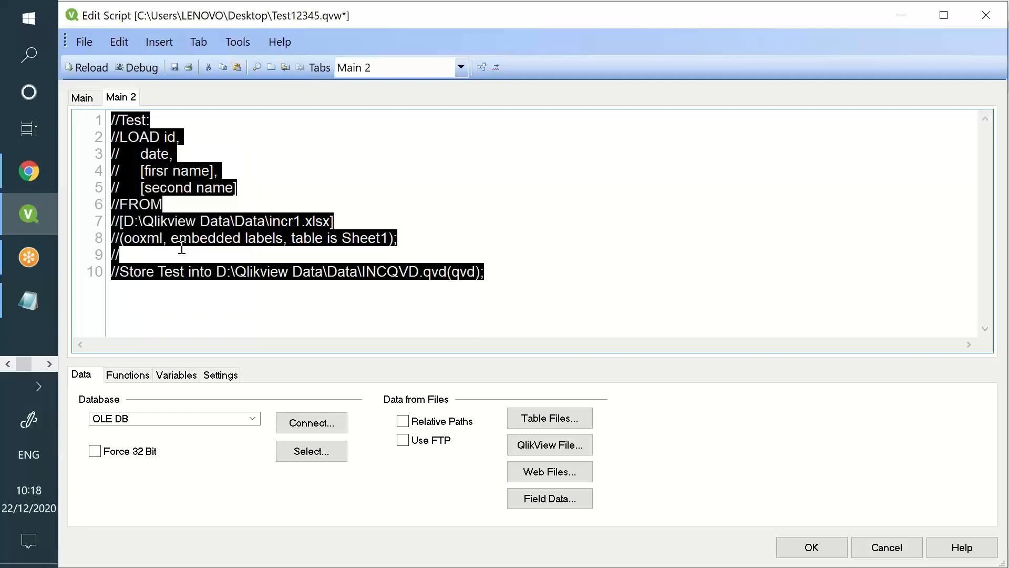
left_click(182, 318)
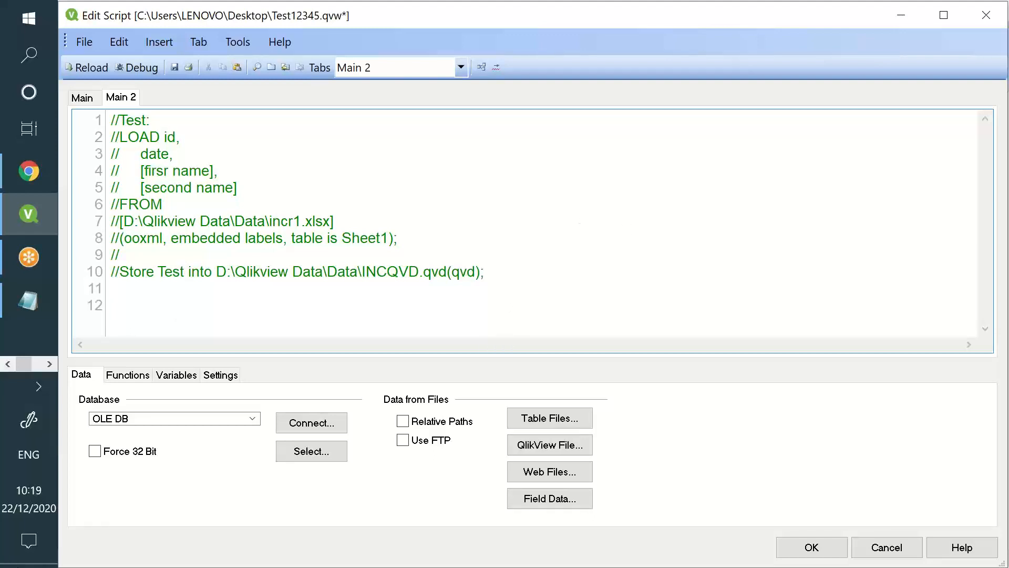
left_click(49, 364)
left_click(33, 220)
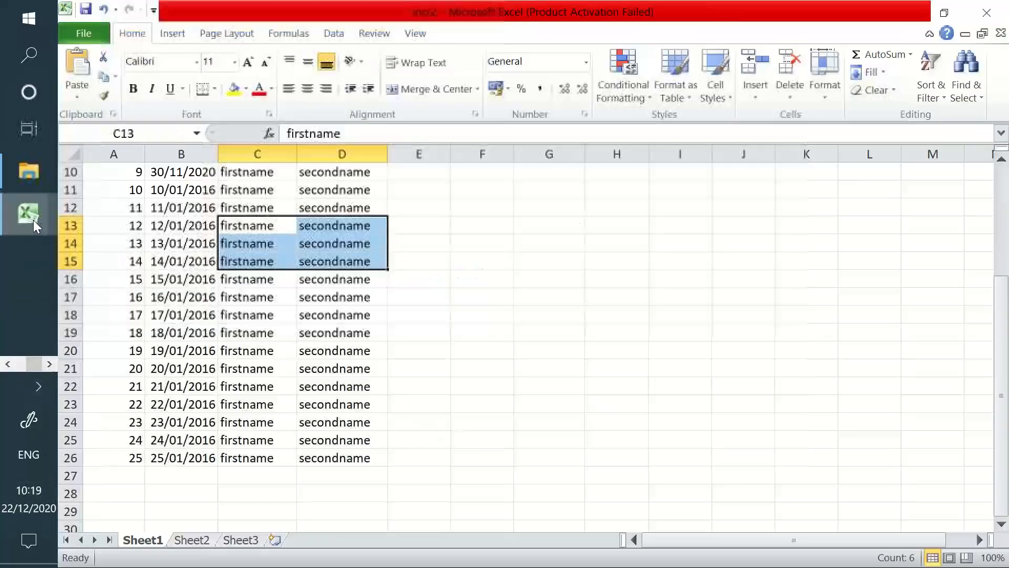
In incr1, select the 15 original records A2:D16
left_click(158, 315)
left_click(9, 216)
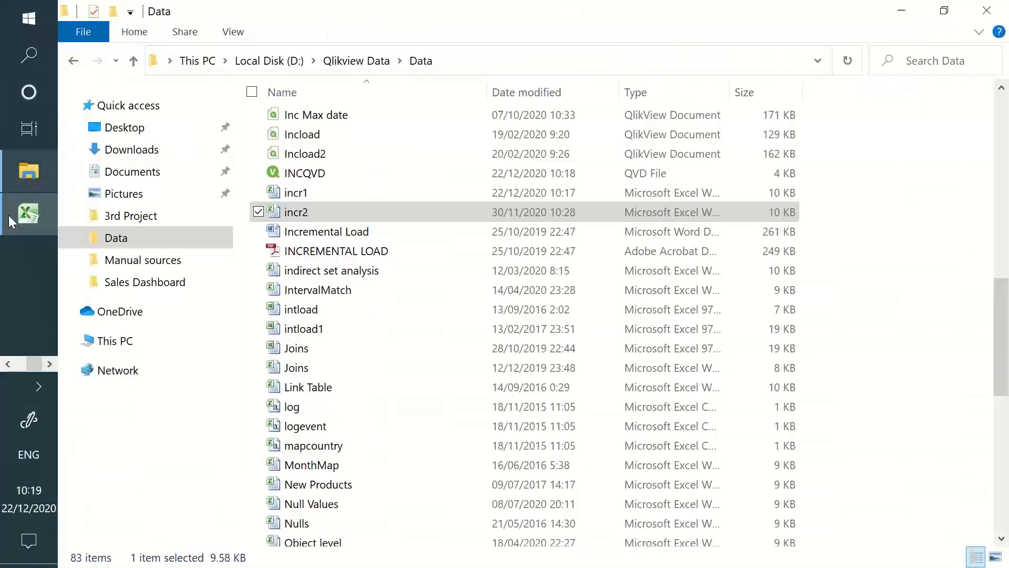
left_click(18, 229)
left_click(19, 214)
left_click(19, 215)
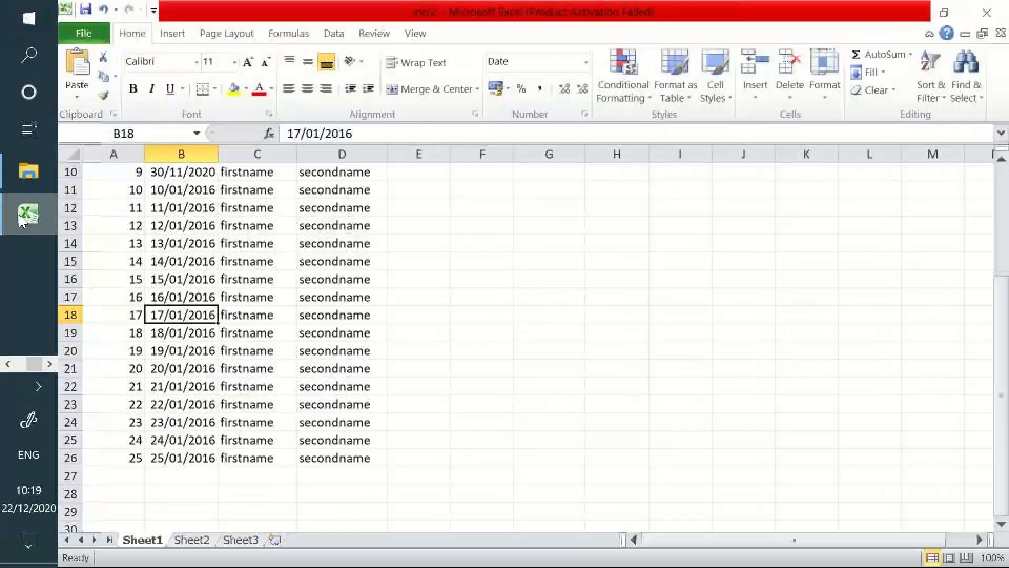
key("alt+Tab")
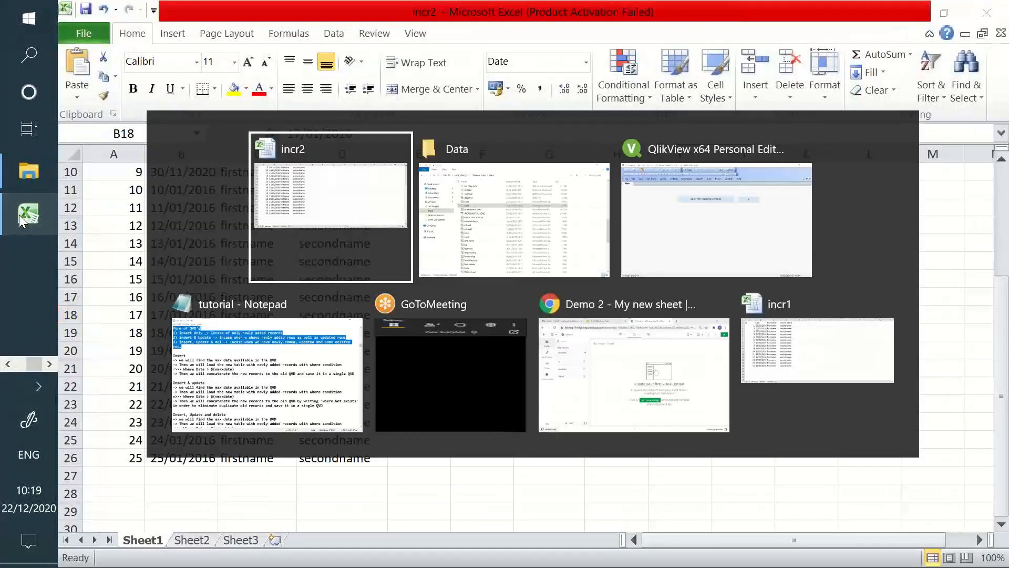
key("Tab")
key("Tab")
key("Tab")
key("Tab")
key("Tab")
key("Tab")
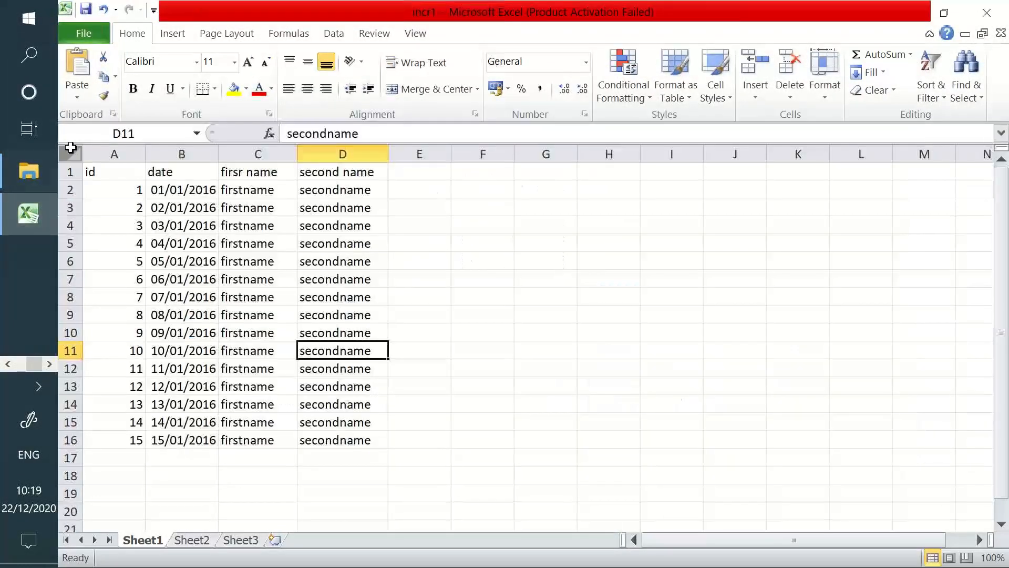
left_click_drag(133, 194, 360, 445)
In incr2, highlight new records A17:D26 (ids 16–25) against the original rows A2:D16
key("alt+Tab")
left_click(151, 379)
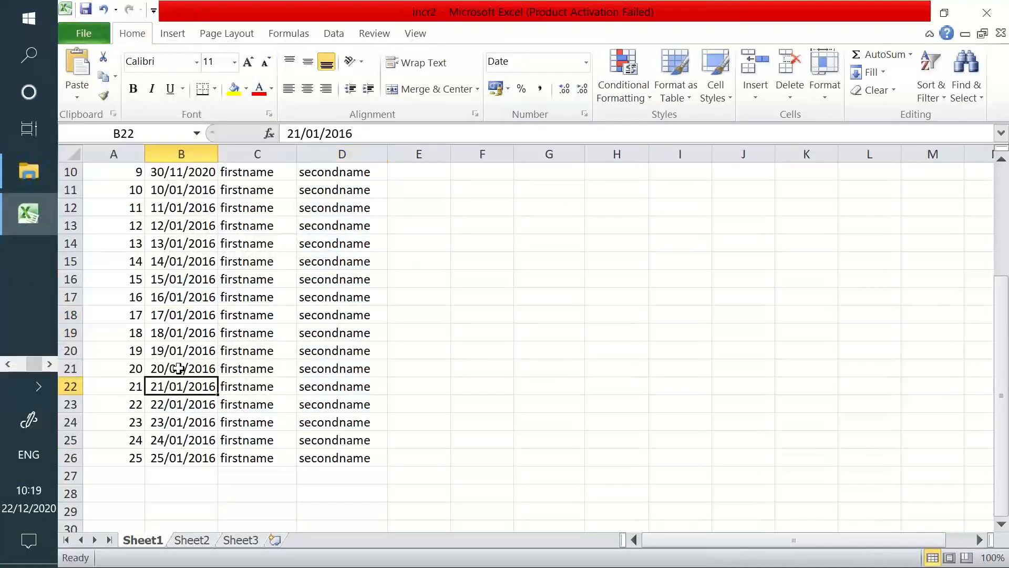
left_click_drag(143, 281, 257, 297)
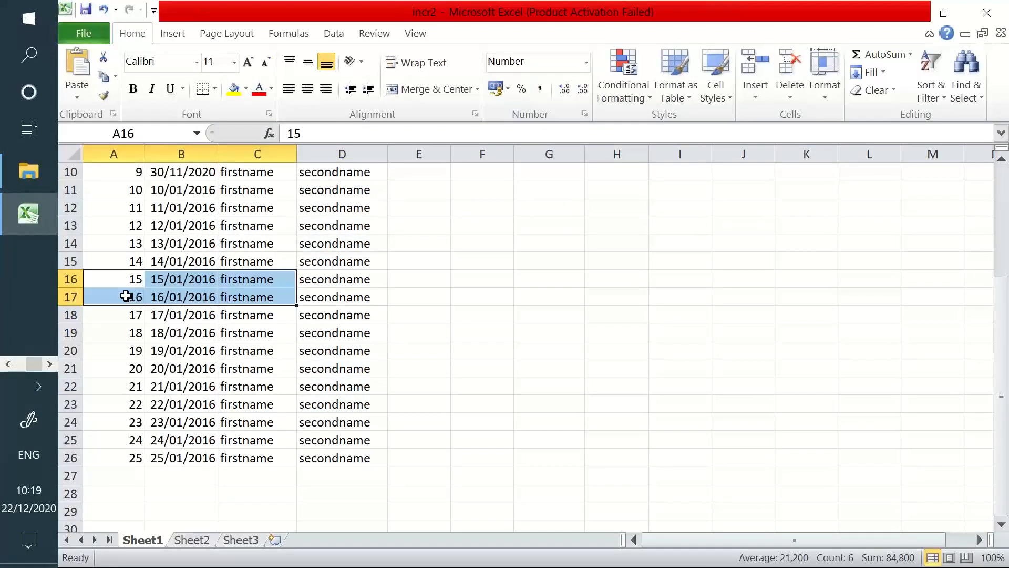
left_click_drag(134, 295, 342, 452)
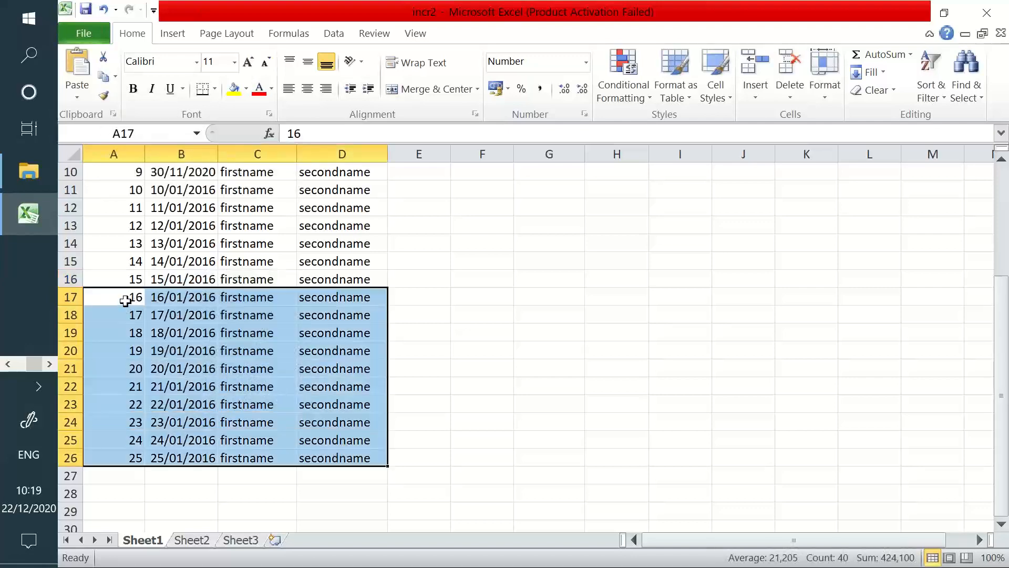
left_click_drag(129, 294, 132, 453)
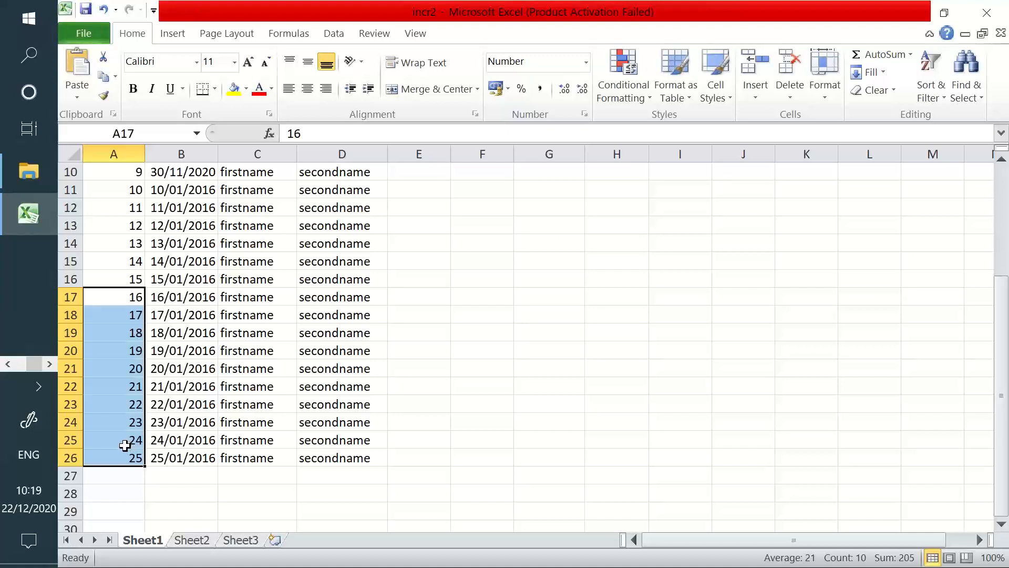
left_click(130, 298)
left_click_drag(130, 298, 341, 457)
scroll(109, 232, "up", 3)
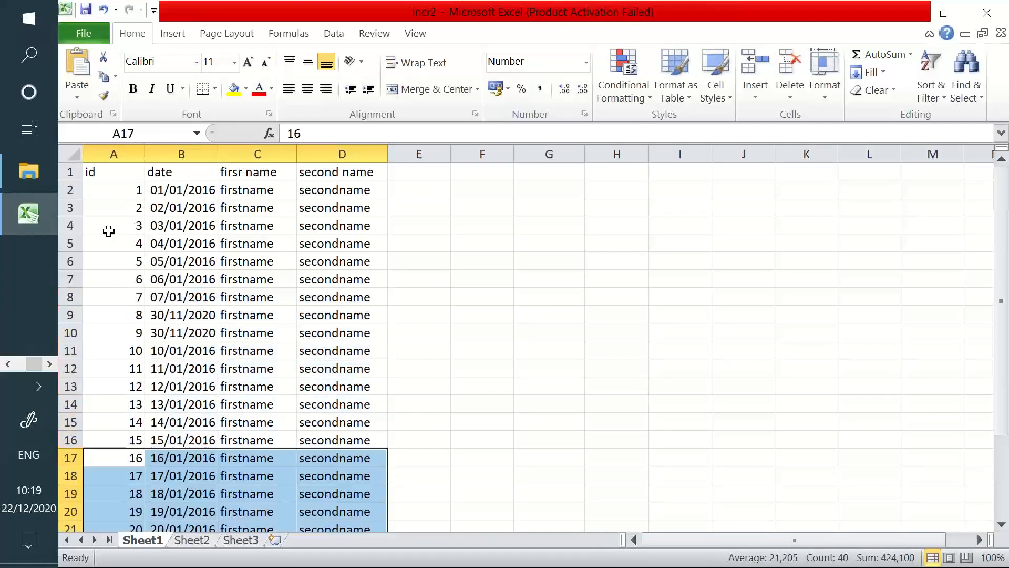
left_click_drag(124, 189, 333, 439)
scroll(263, 399, "down", 2)
left_click_drag(128, 350, 333, 515)
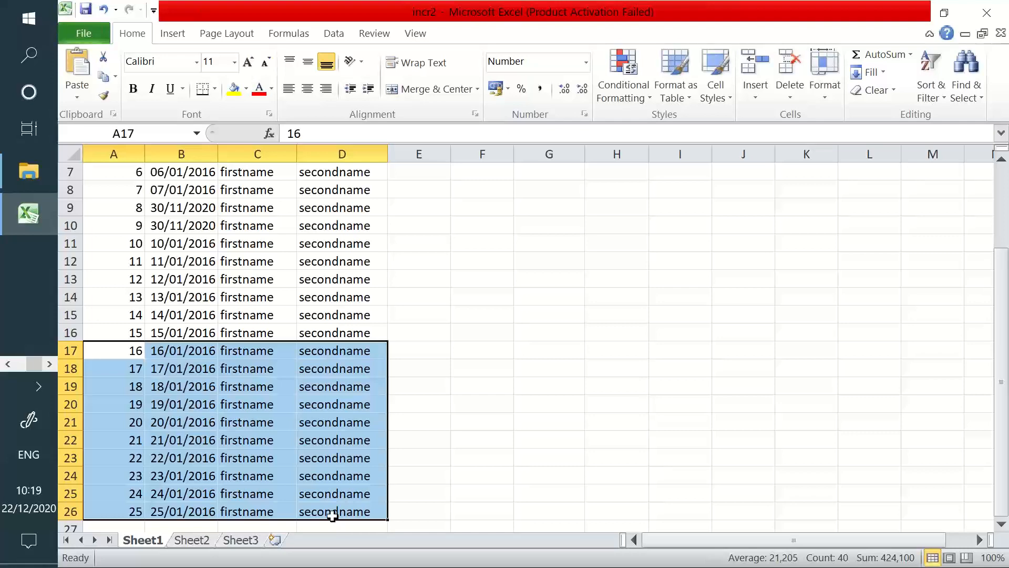
left_click_drag(325, 333, 121, 188)
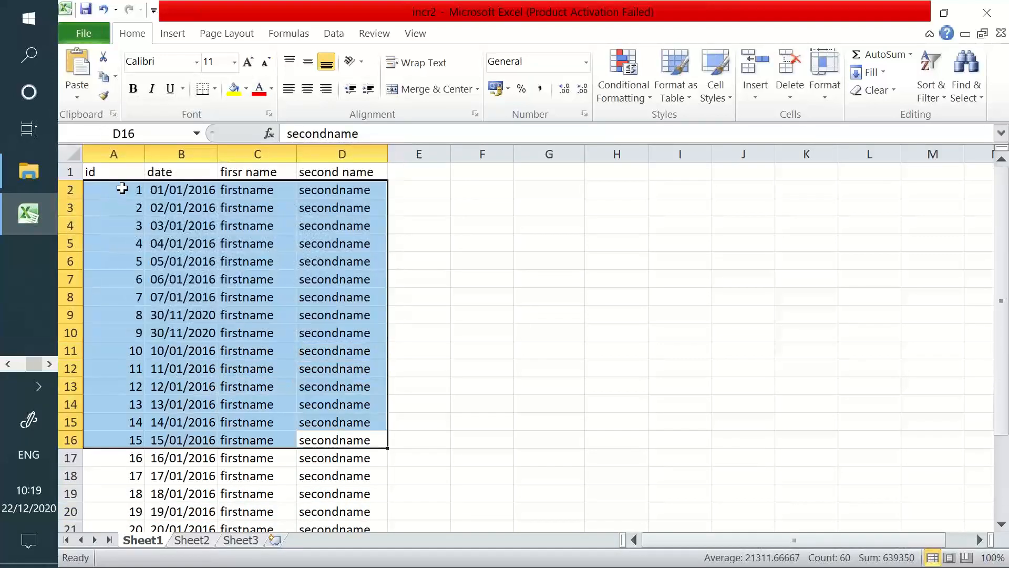
scroll(117, 299, "down", 4)
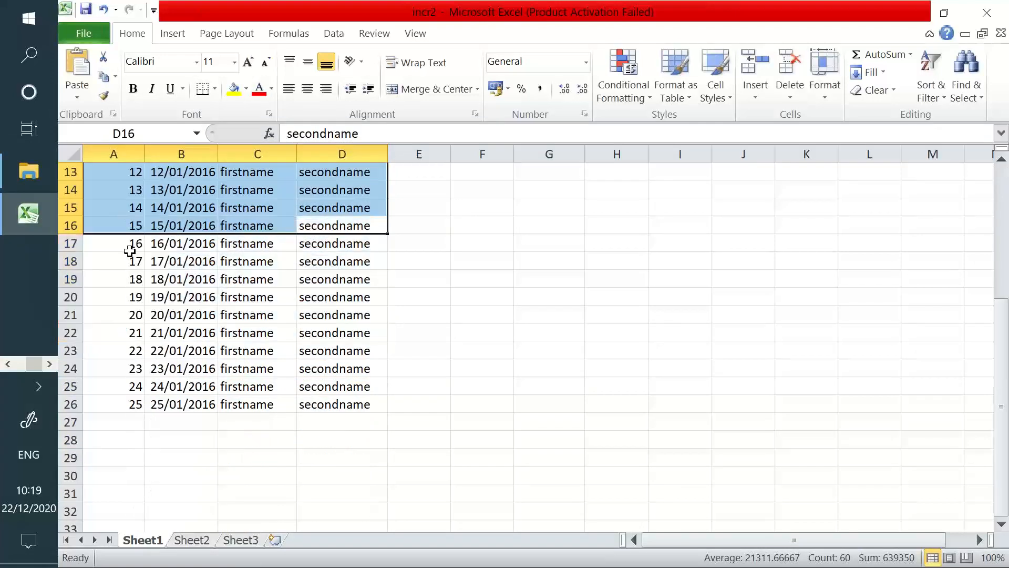
left_click_drag(128, 247, 336, 410)
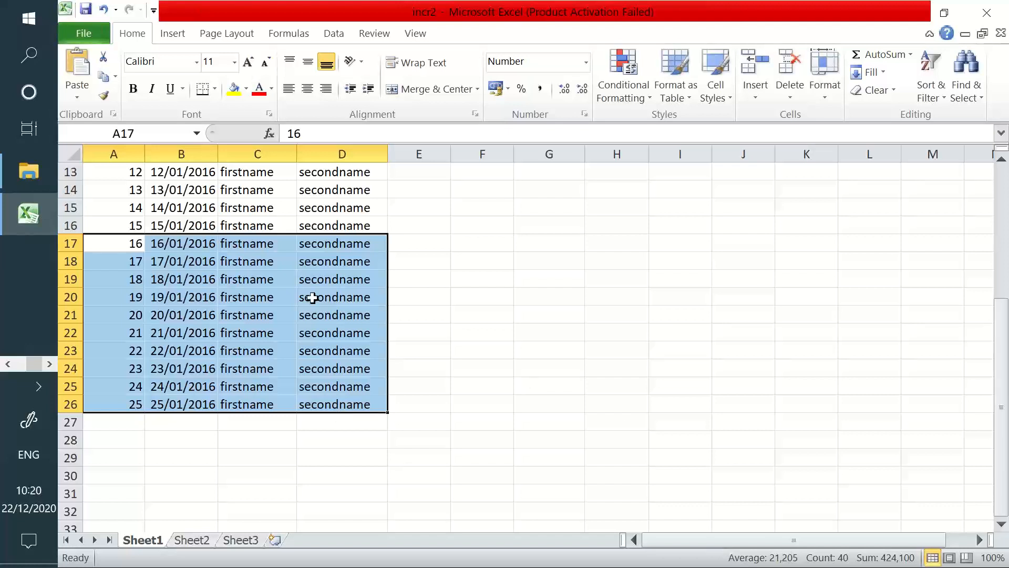
Inspect the dates in column B of incr2, including cell B22
left_click_drag(130, 248, 307, 402)
scroll(286, 386, "up", 3)
scroll(286, 386, "up", 1)
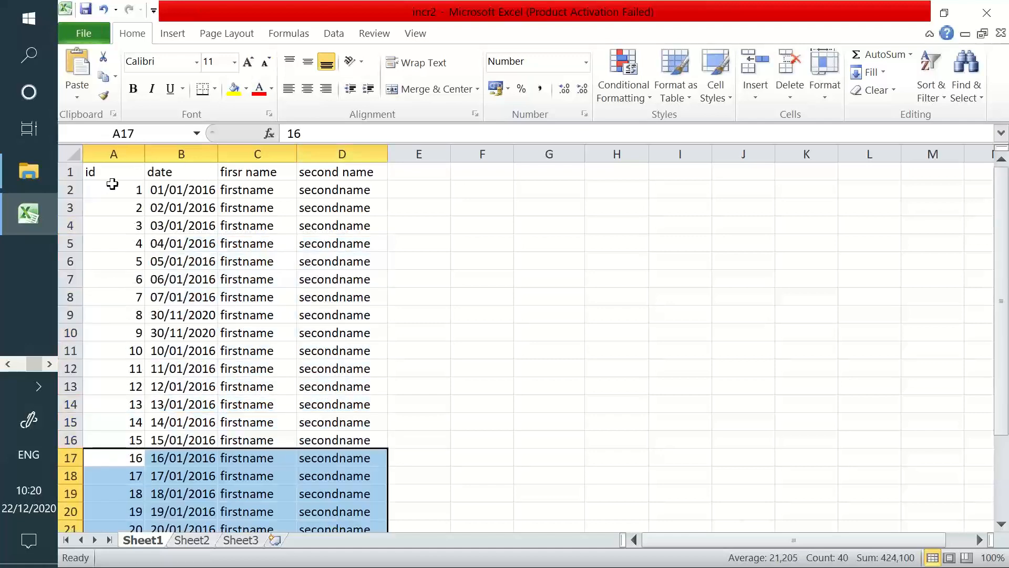
left_click_drag(112, 184, 158, 367)
left_click(181, 226)
left_click_drag(181, 189, 210, 511)
scroll(173, 409, "down", 4)
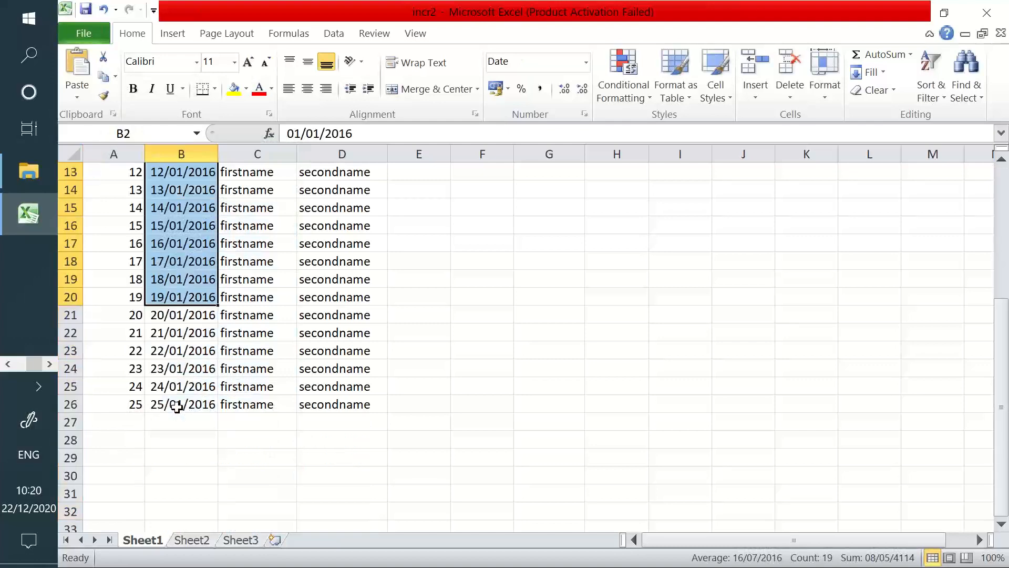
left_click(171, 336)
scroll(181, 279, "up", 2)
scroll(181, 279, "up", 1)
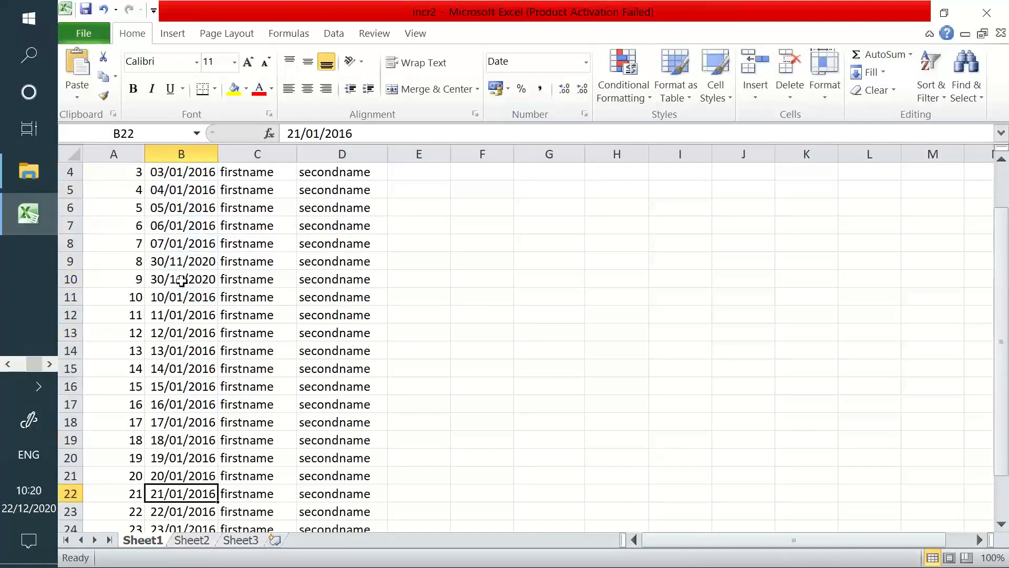
Fill consecutive dates from 07/01/2016 down through row 16, check them, then return to QlikView
left_click(189, 241)
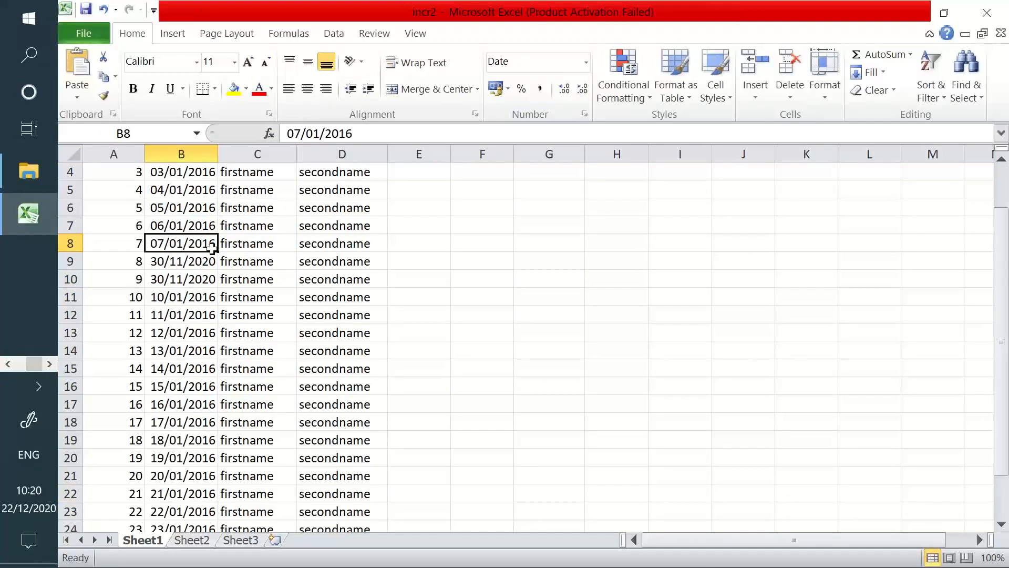
left_click_drag(211, 226, 239, 391)
left_click(615, 367)
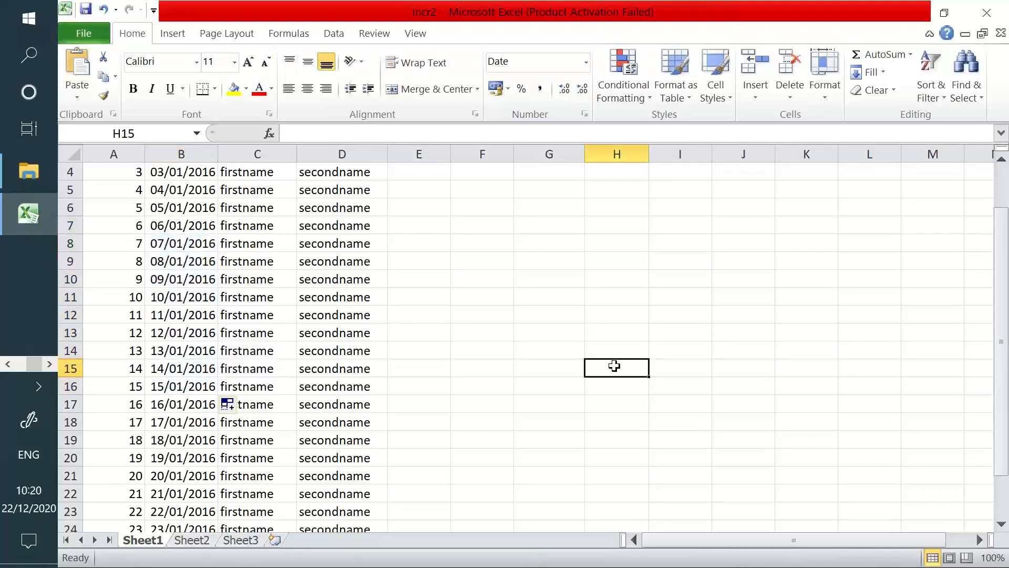
left_click_drag(187, 244, 196, 443)
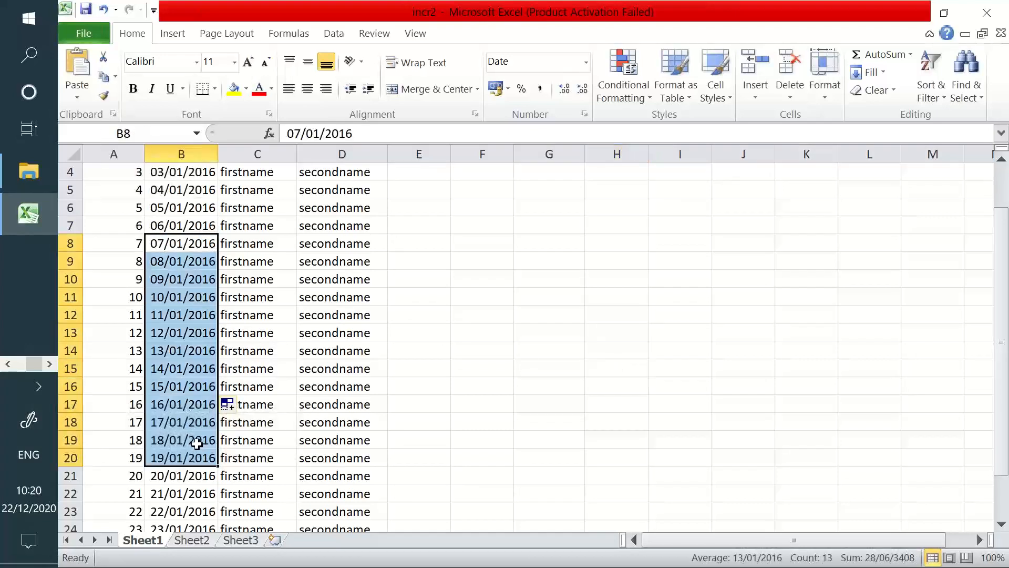
scroll(189, 436, "down", 6)
scroll(180, 420, "up", 7)
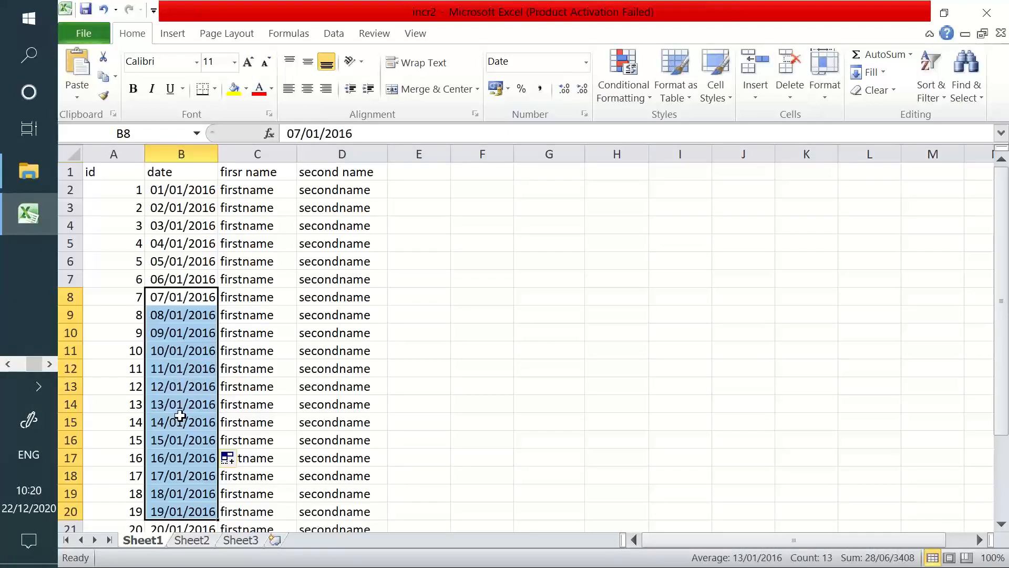
left_click(2, 363)
left_click(28, 214)
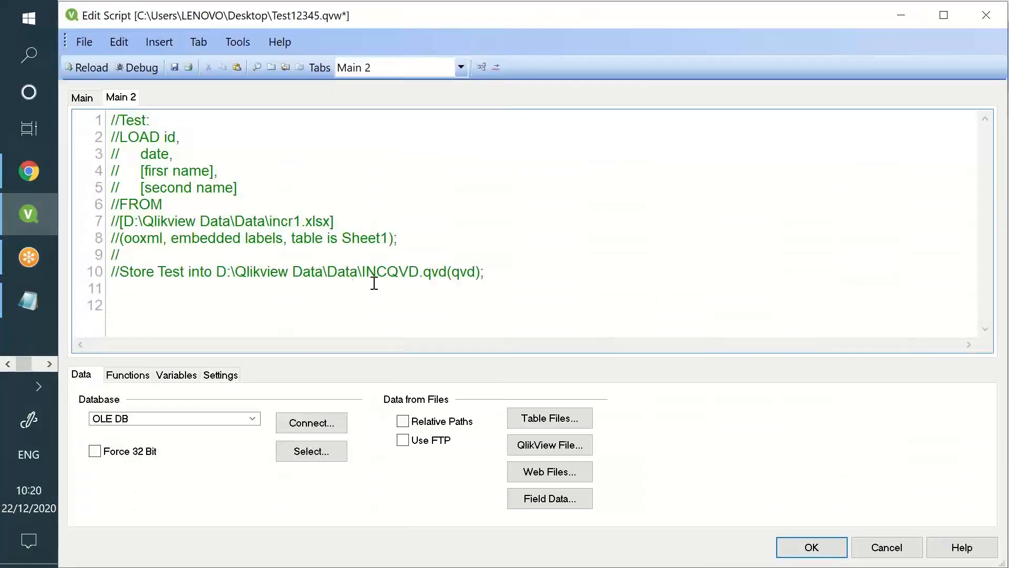
Below the commented script, insert a LOAD from INCQVD.qvd using the Table Files wizard
left_click(532, 269)
key("Return")
key("Return")
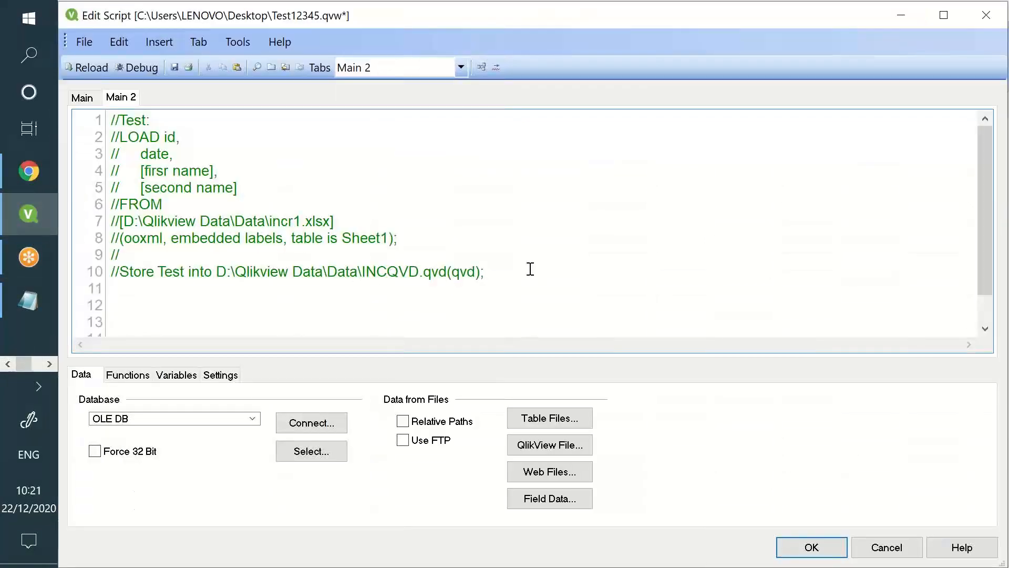
left_click(550, 417)
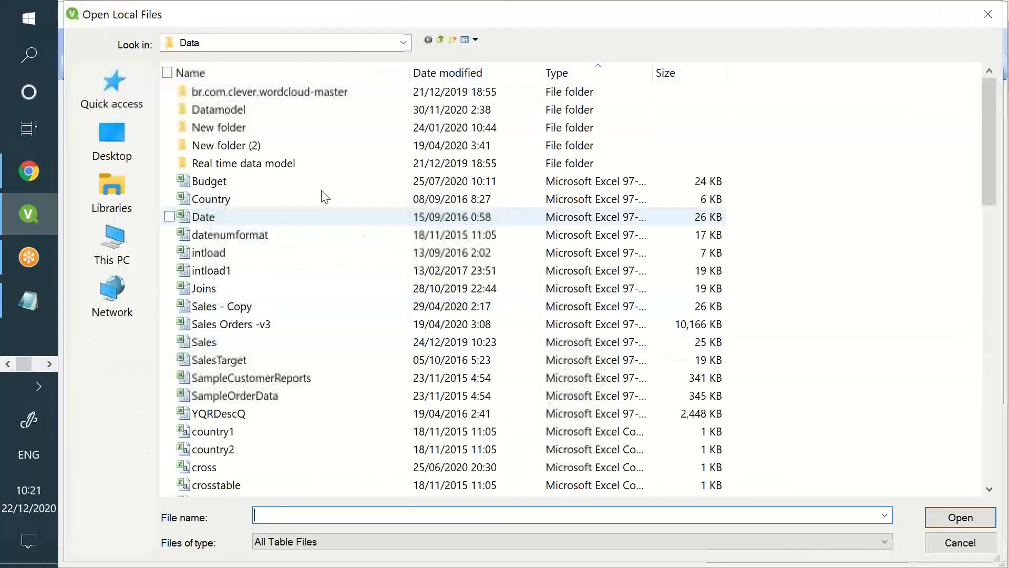
left_click(296, 343)
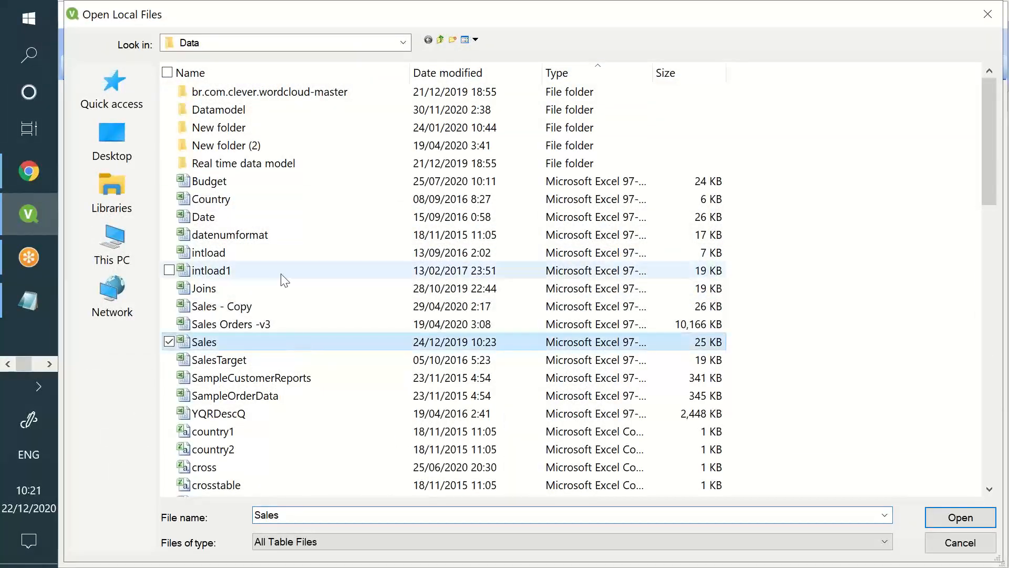
scroll(277, 254, "down", 17)
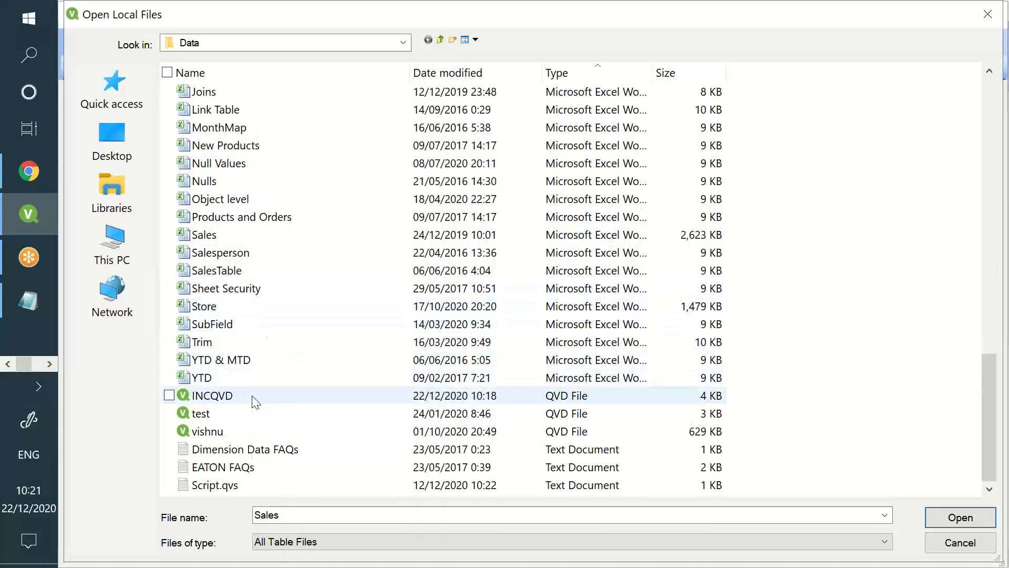
left_click(255, 402)
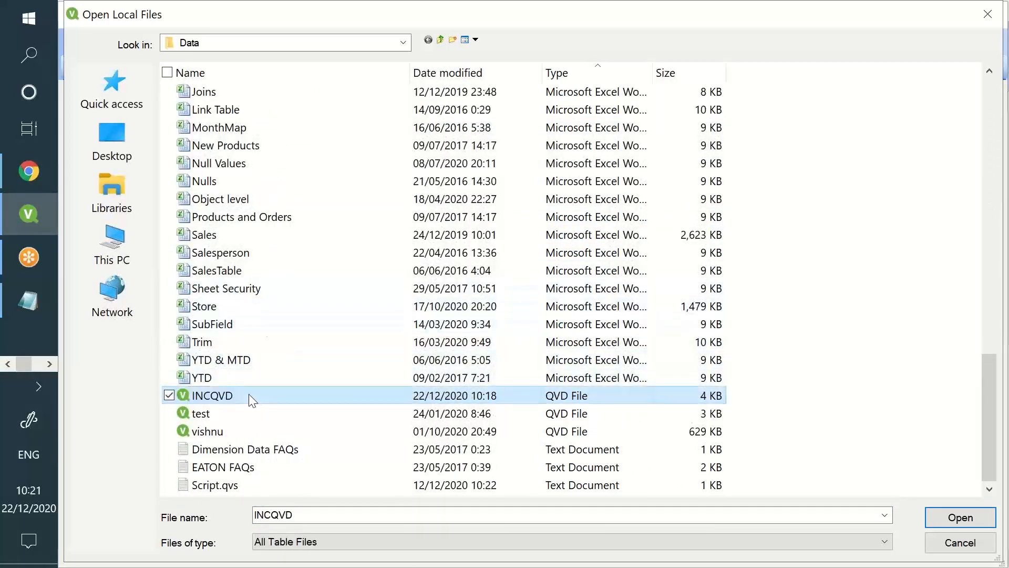
left_click(960, 519)
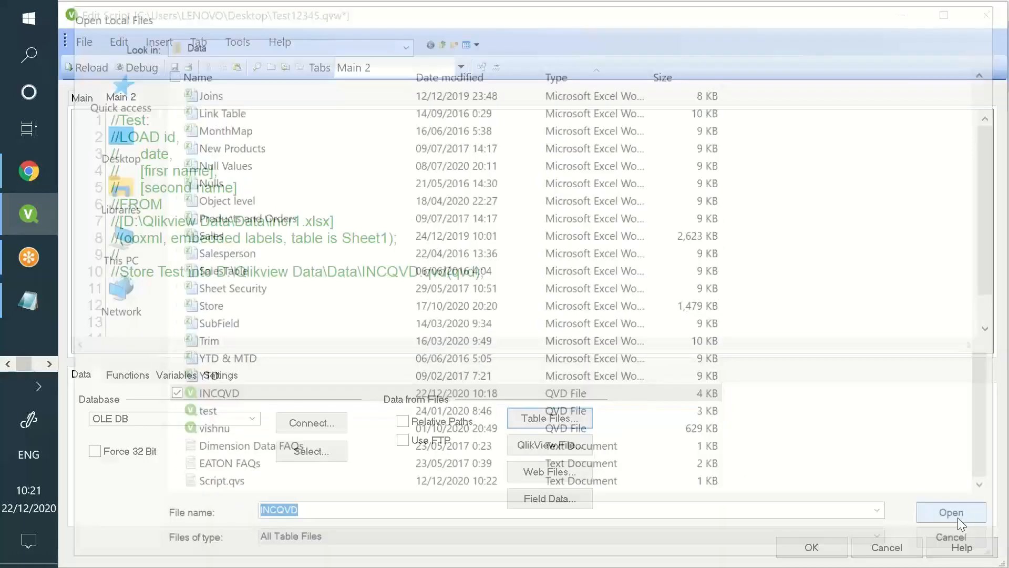
left_click(630, 468)
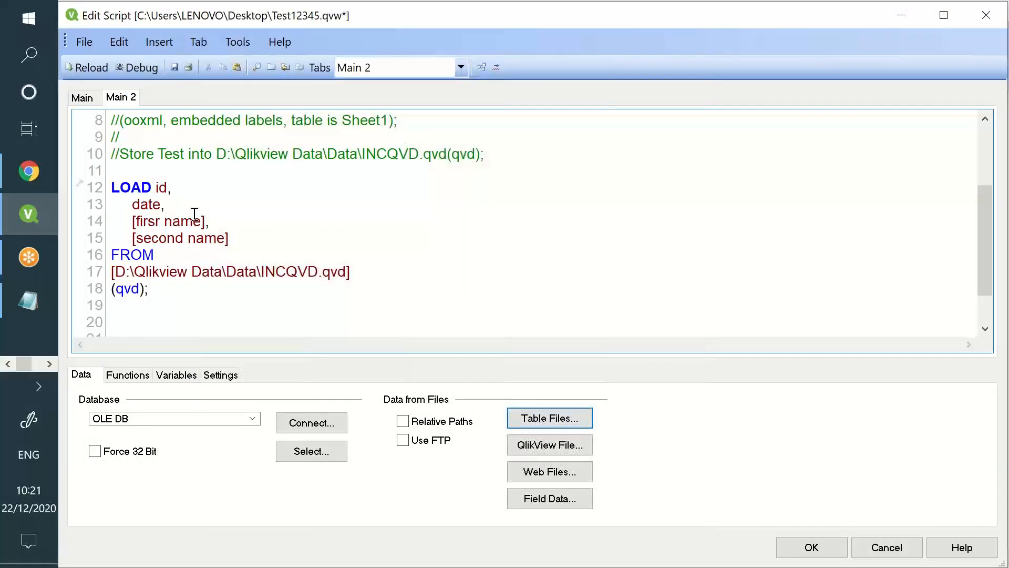
Label the new load 'Test:' and review its id, date and name fields
key("Return")
key("Return")
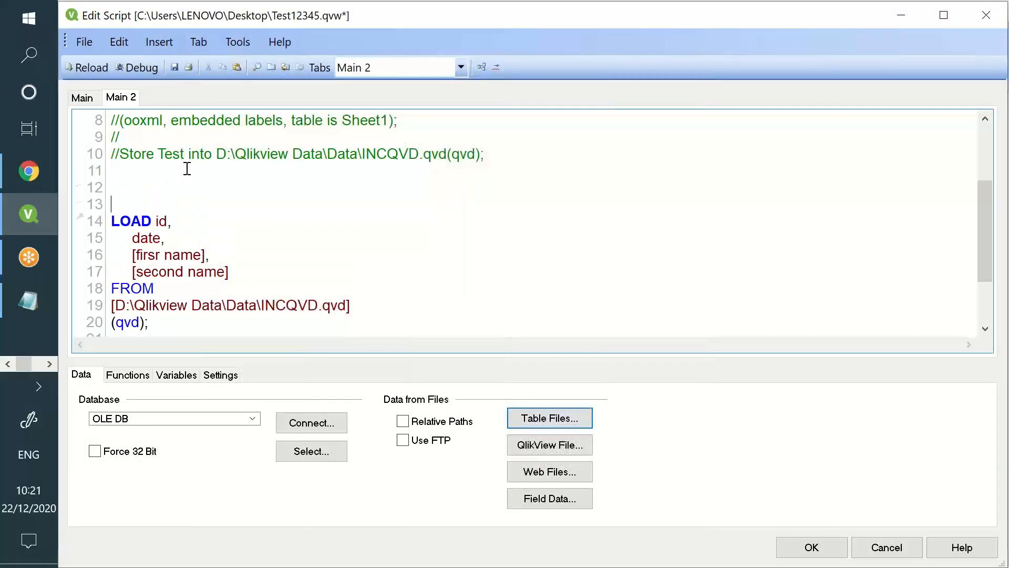
type("Test")
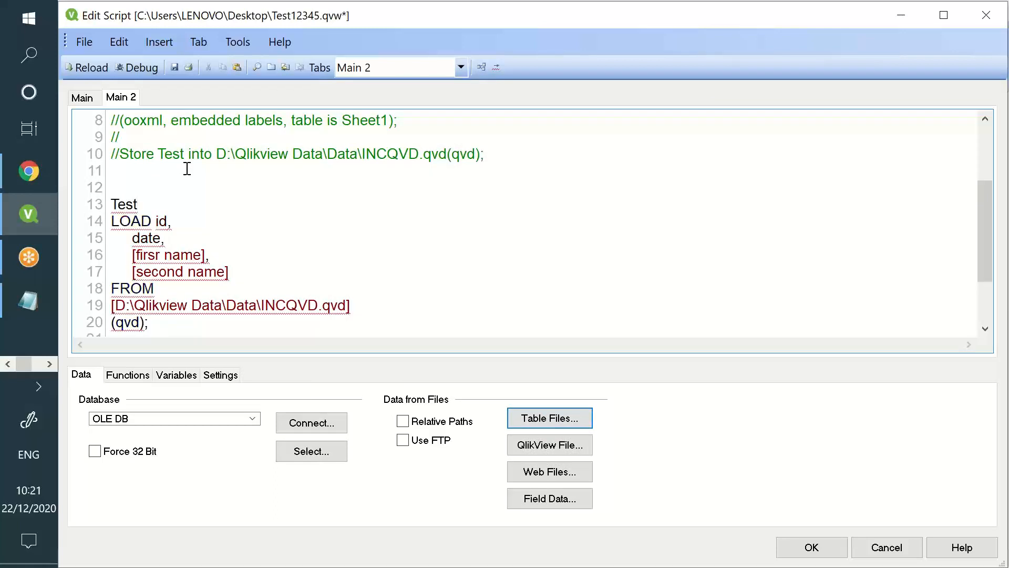
type(":")
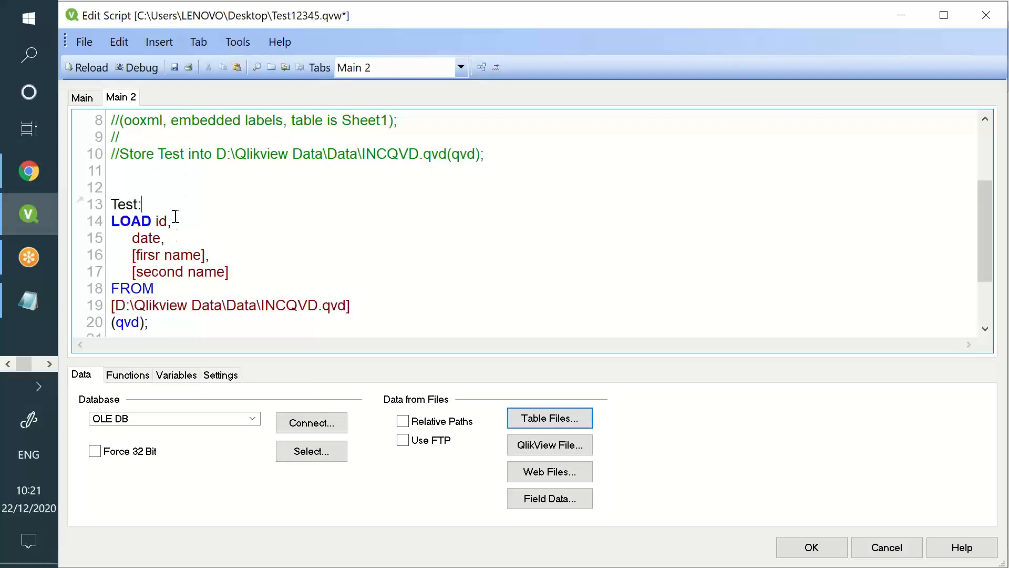
left_click_drag(153, 209, 159, 241)
double_click(158, 240)
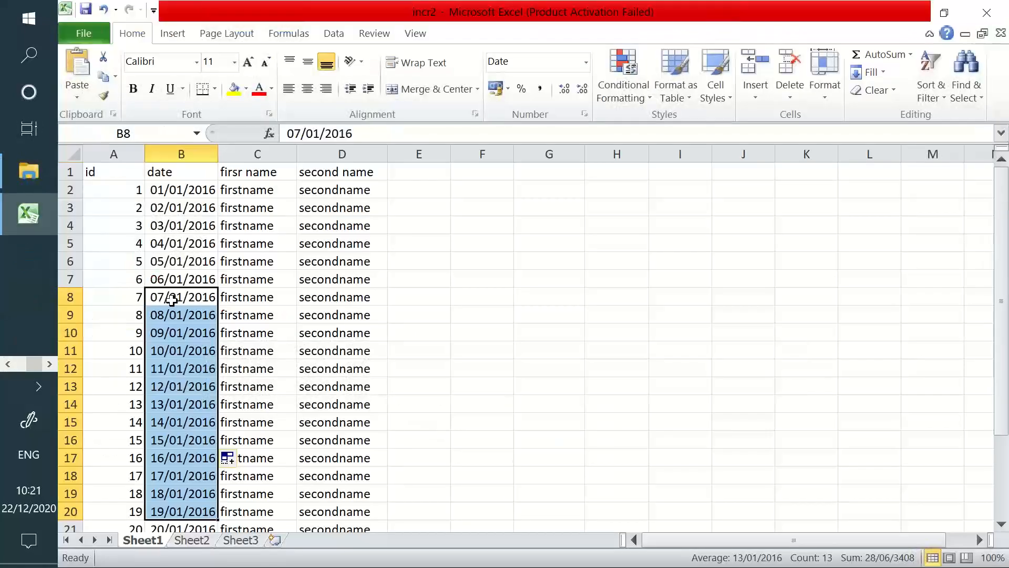
scroll(170, 303, "down", 3)
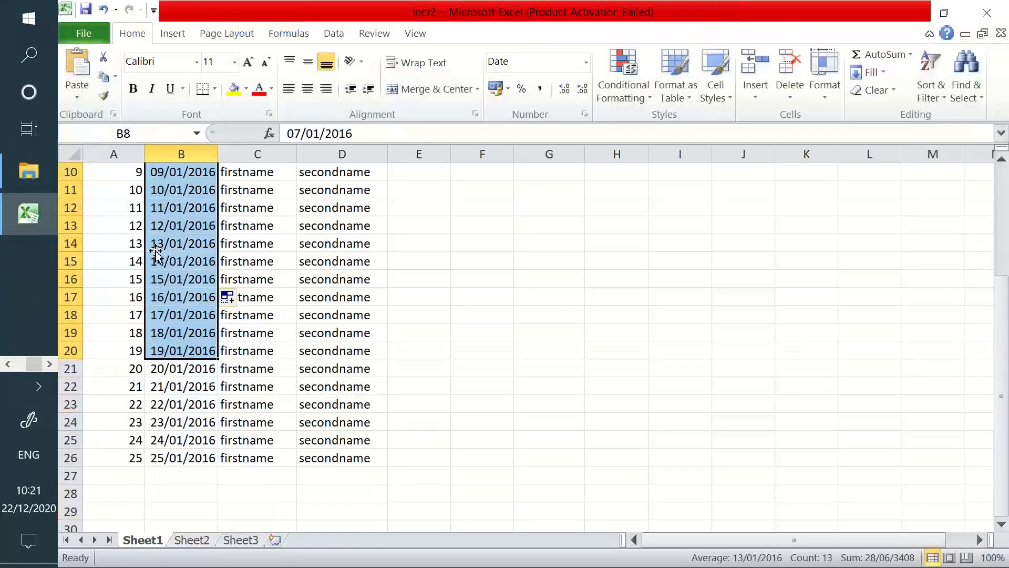
Review incr2's new rows for ids 16–25 after the 15/01/2016 row, then switch back to QlikView
left_click_drag(136, 279, 317, 278)
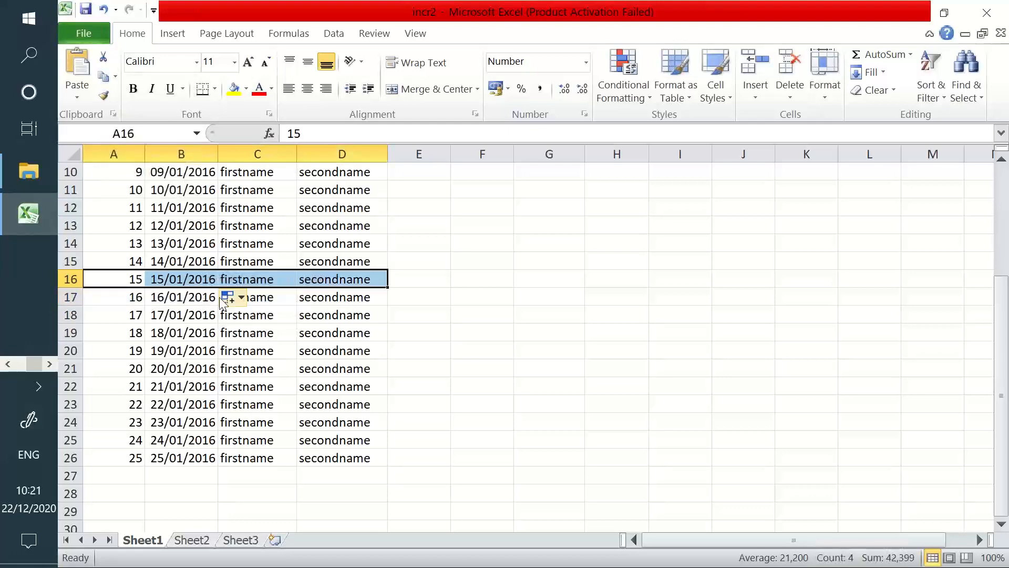
left_click_drag(131, 297, 330, 453)
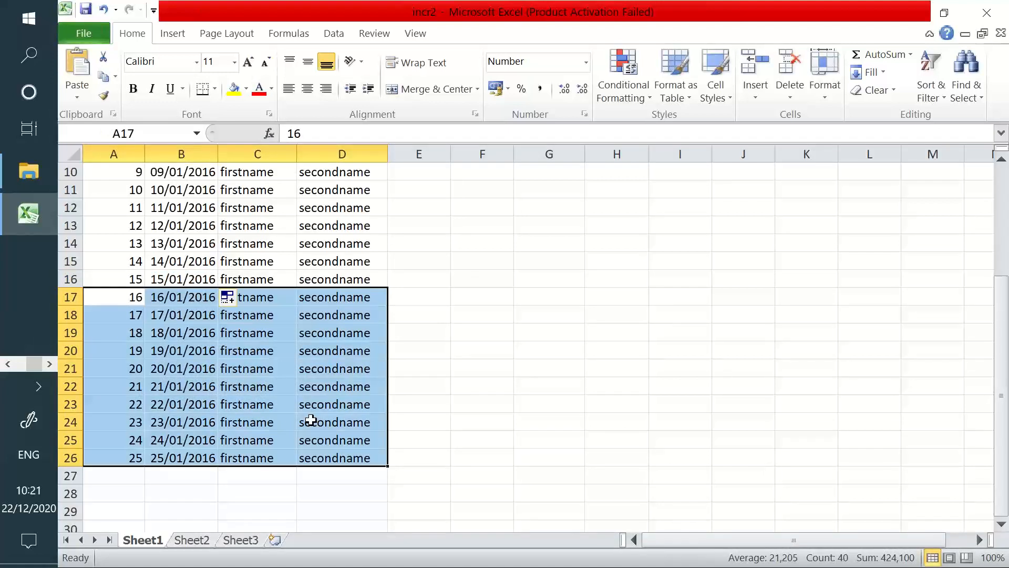
left_click(290, 403)
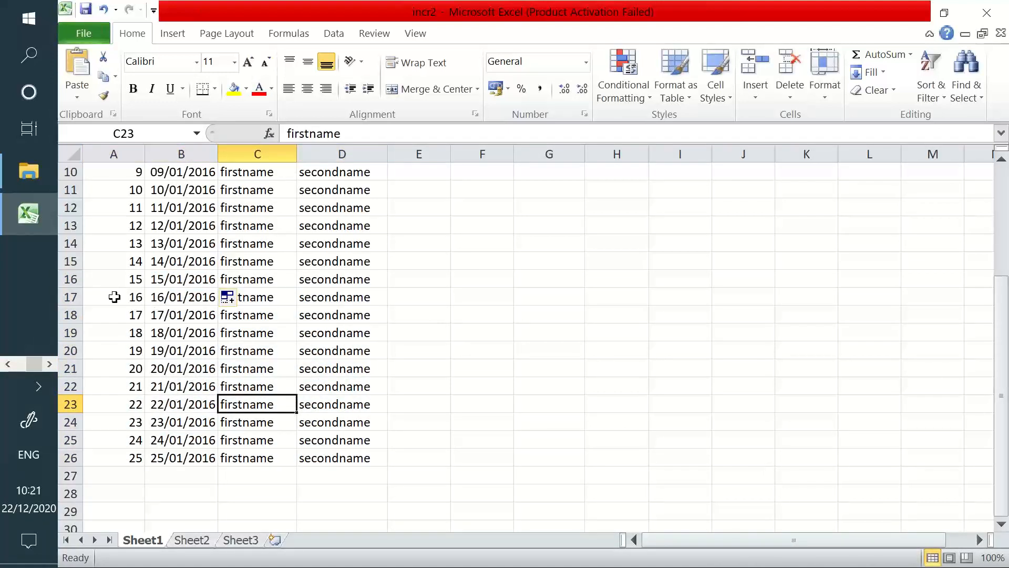
left_click_drag(114, 297, 357, 458)
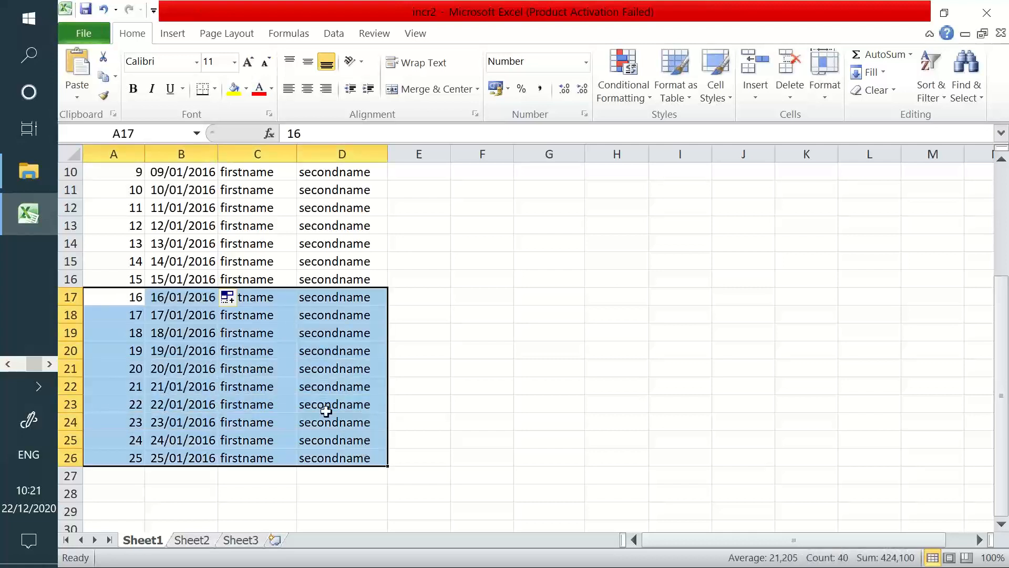
left_click(194, 277)
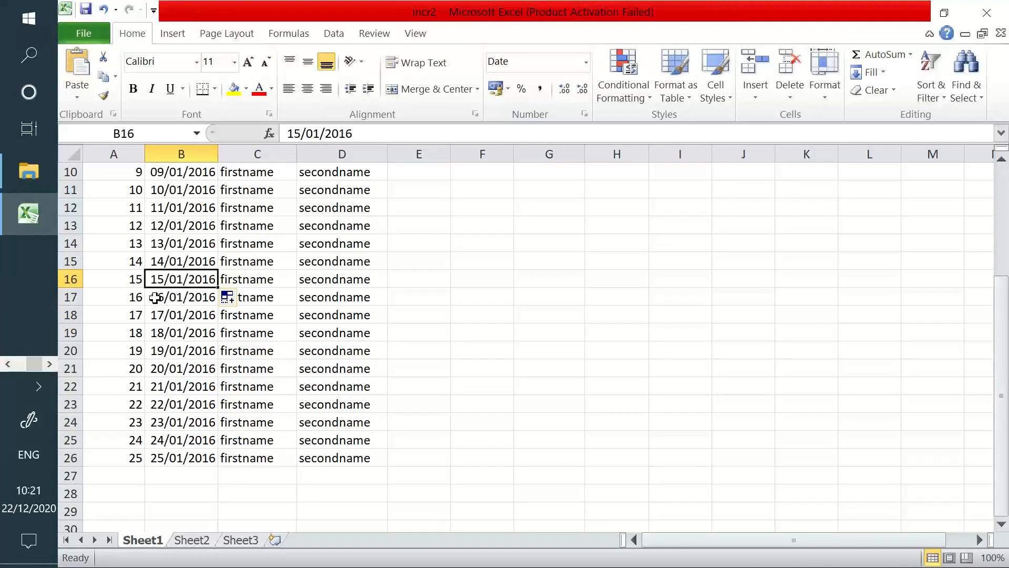
left_click_drag(153, 297, 337, 444)
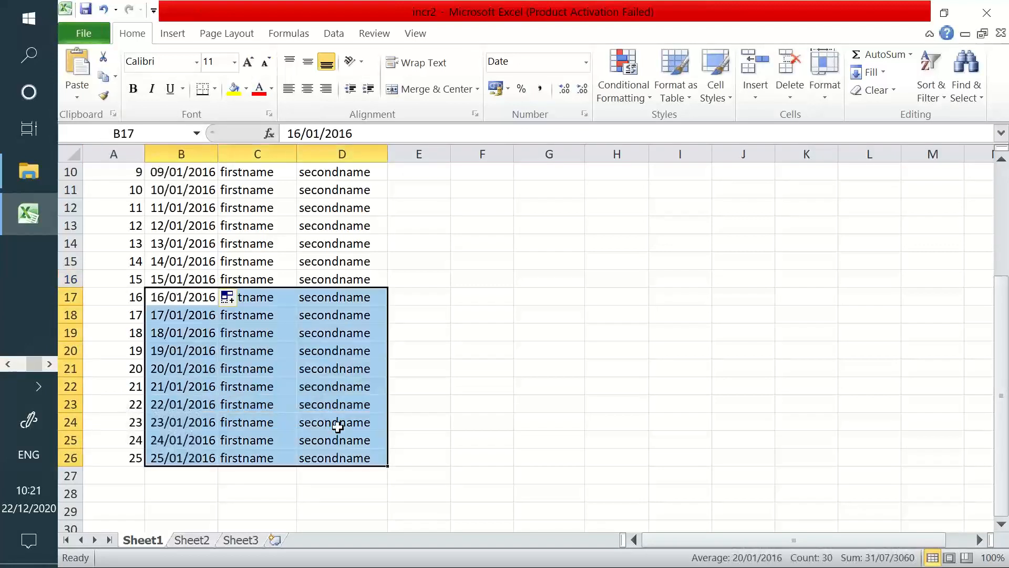
left_click(171, 271)
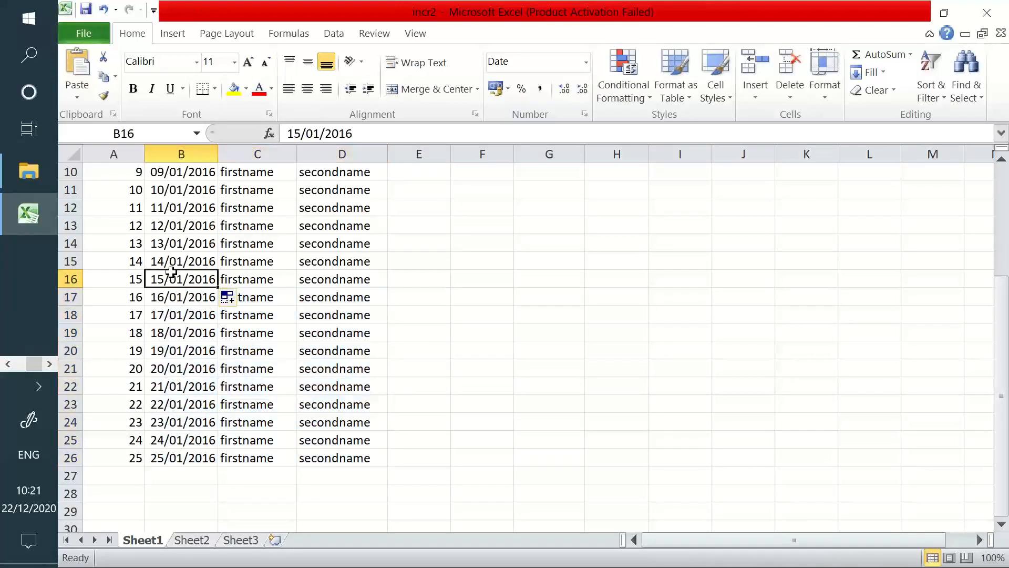
left_click(233, 261)
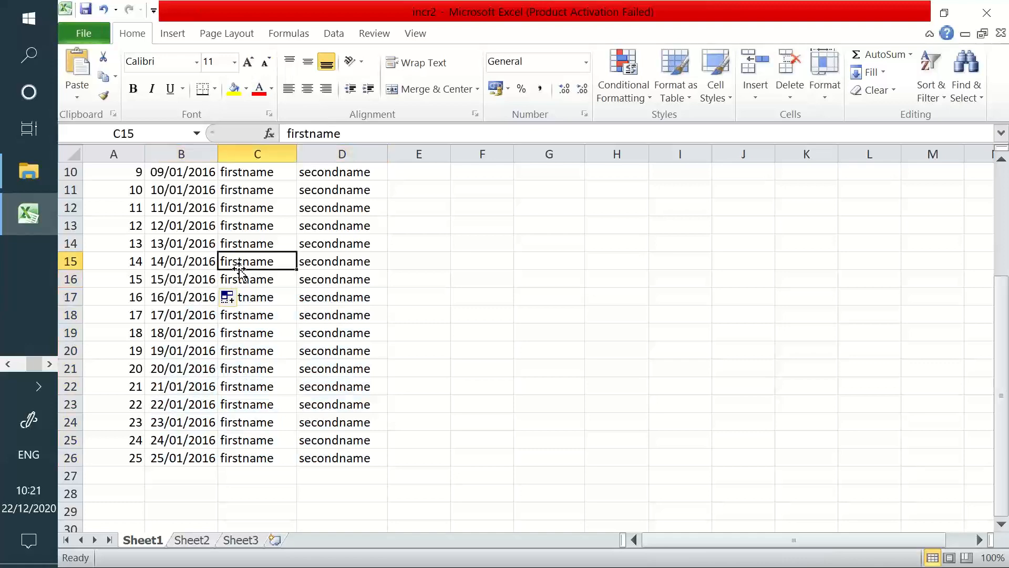
key("alt+Tab")
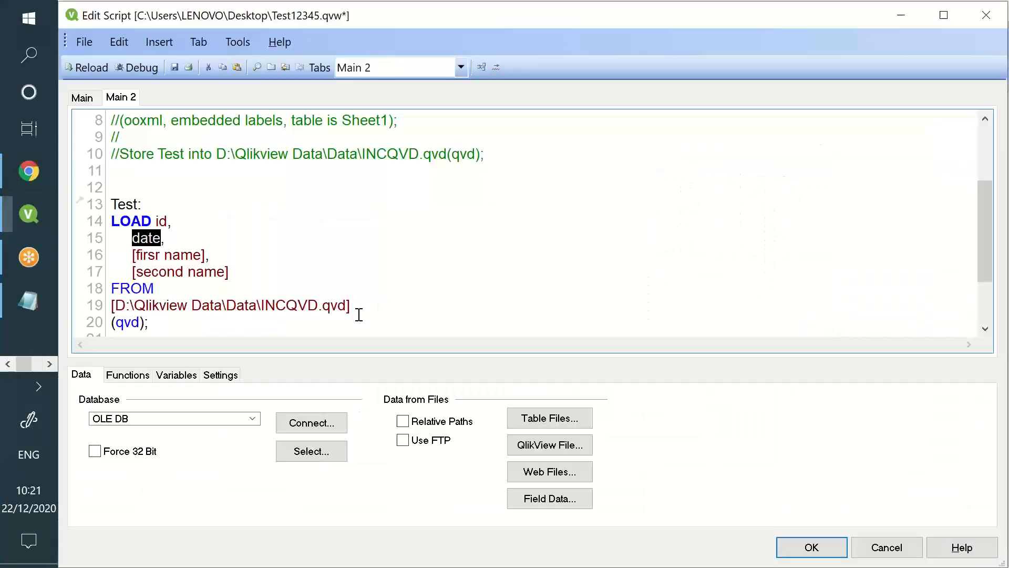
Add a 'Maxdate:' table with 'Load Max(date) resident Test;' after the qvd load
left_click(309, 320)
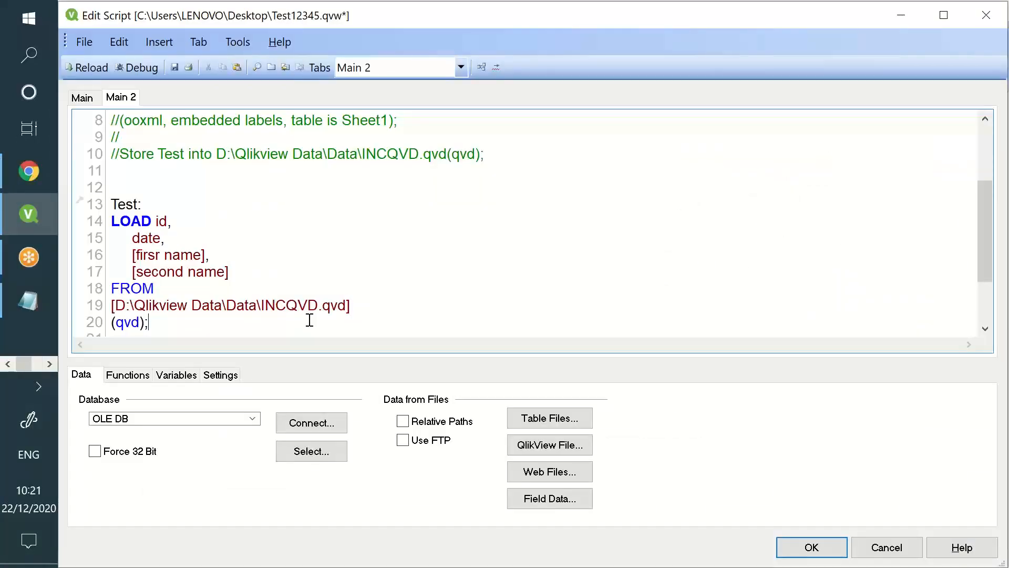
key("Return")
key("Return")
key("Return")
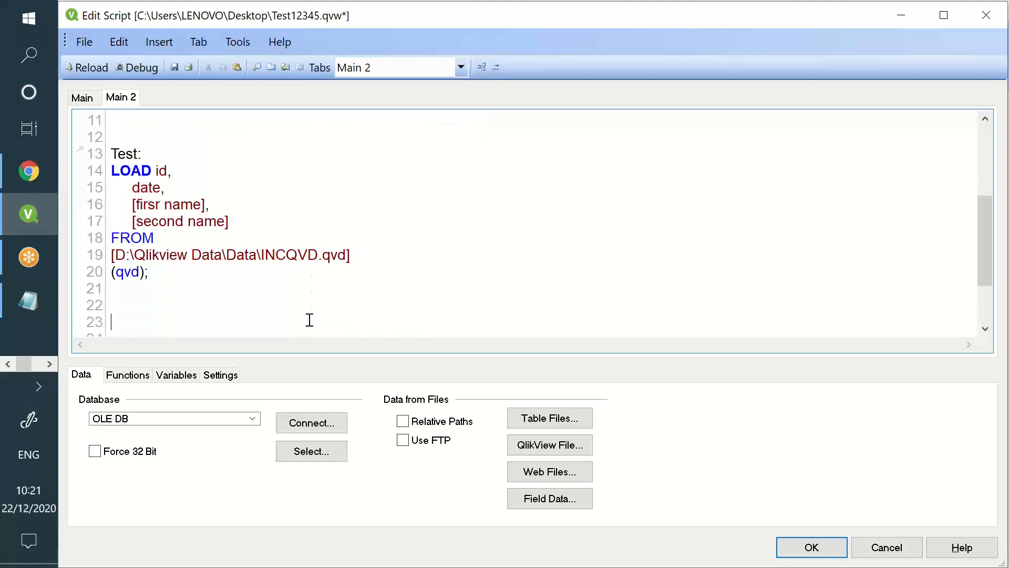
type("Maxdate")
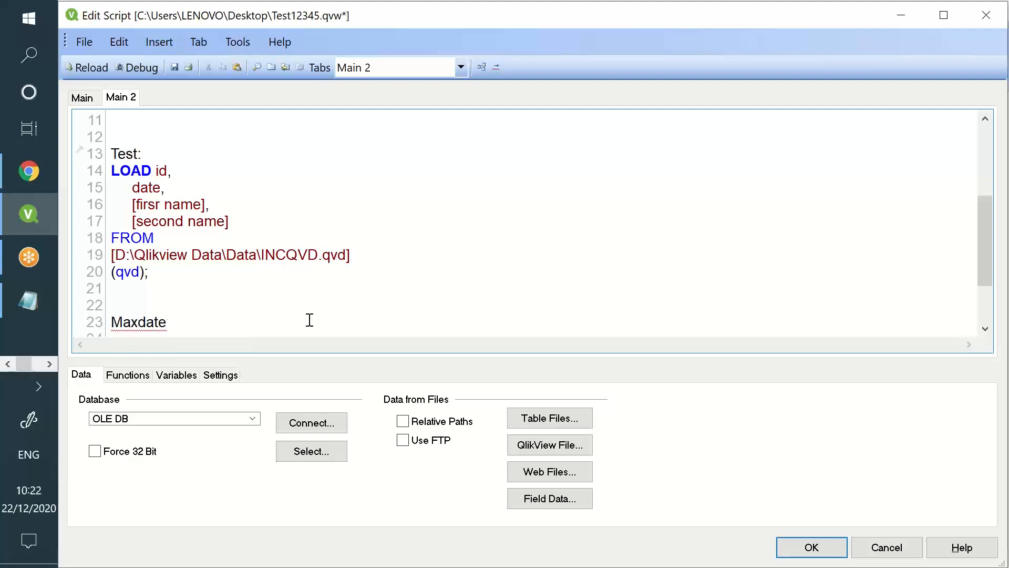
type(":")
key("Return")
type("Load")
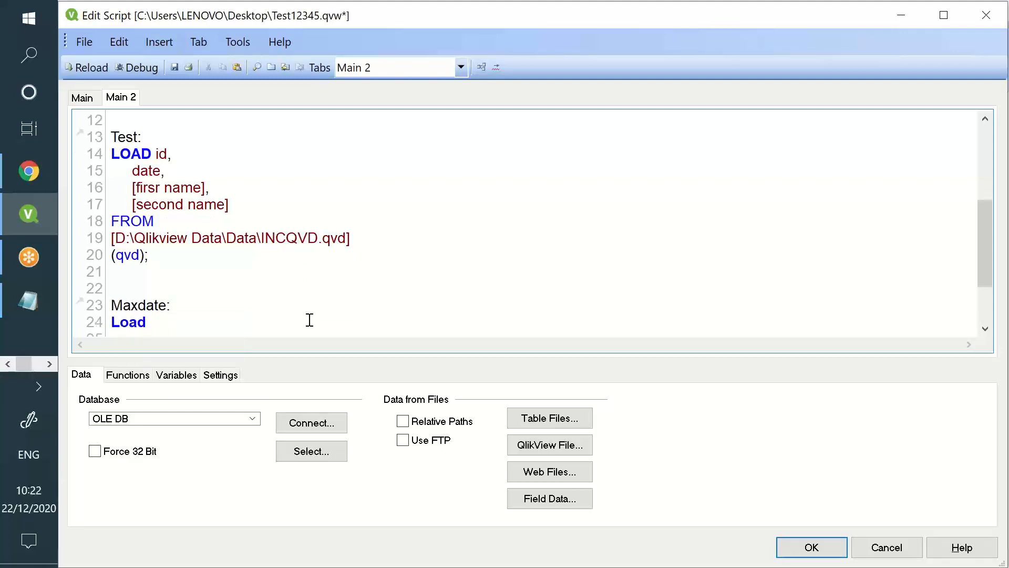
type(" Max(")
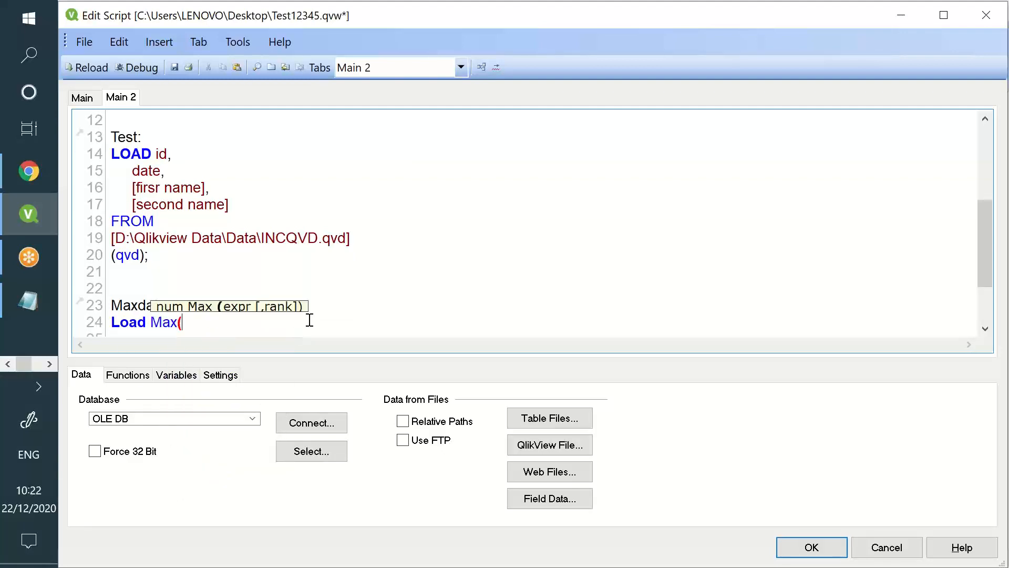
type("date) re")
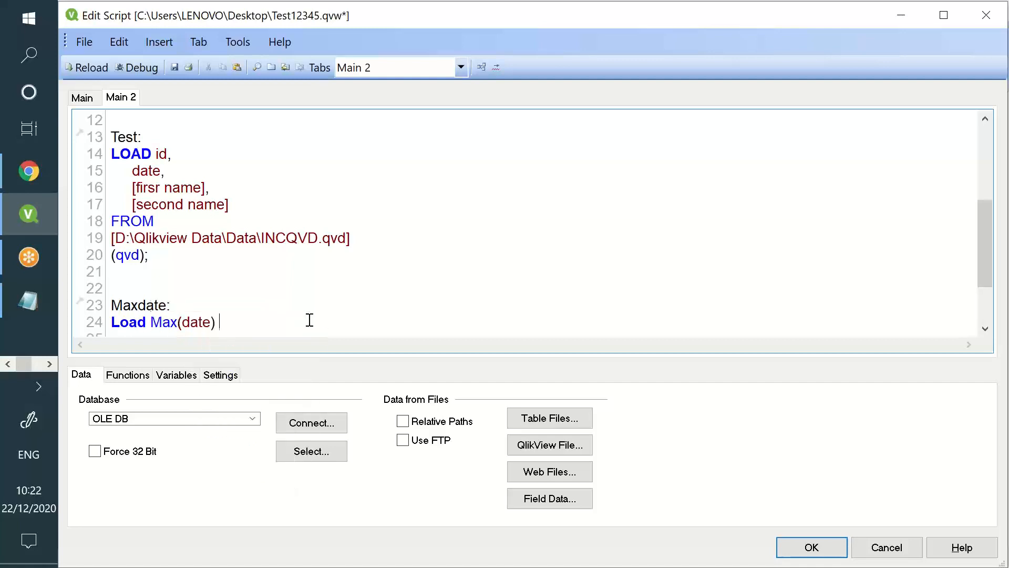
type("sident Test;")
key("Return")
key("Return")
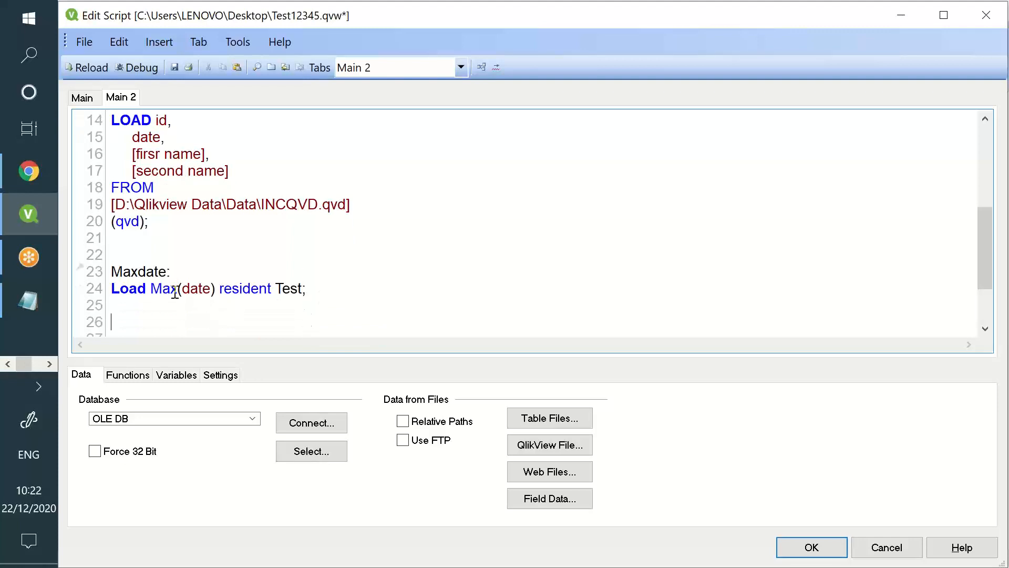
Alias Max(date) as Maxdate in the Maxdate load
double_click(164, 289)
double_click(141, 136)
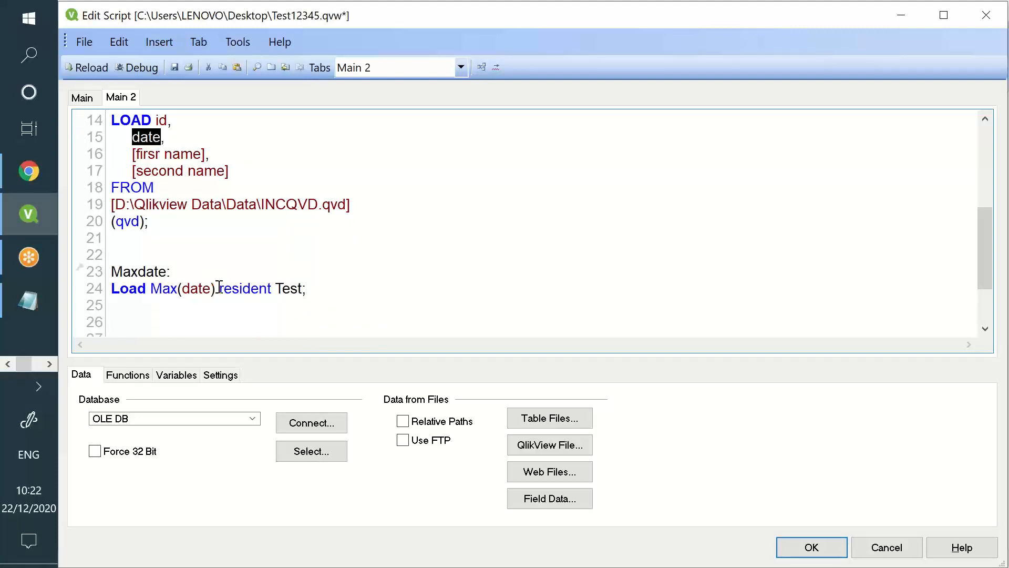
double_click(198, 288)
left_click(216, 286)
type("as  ")
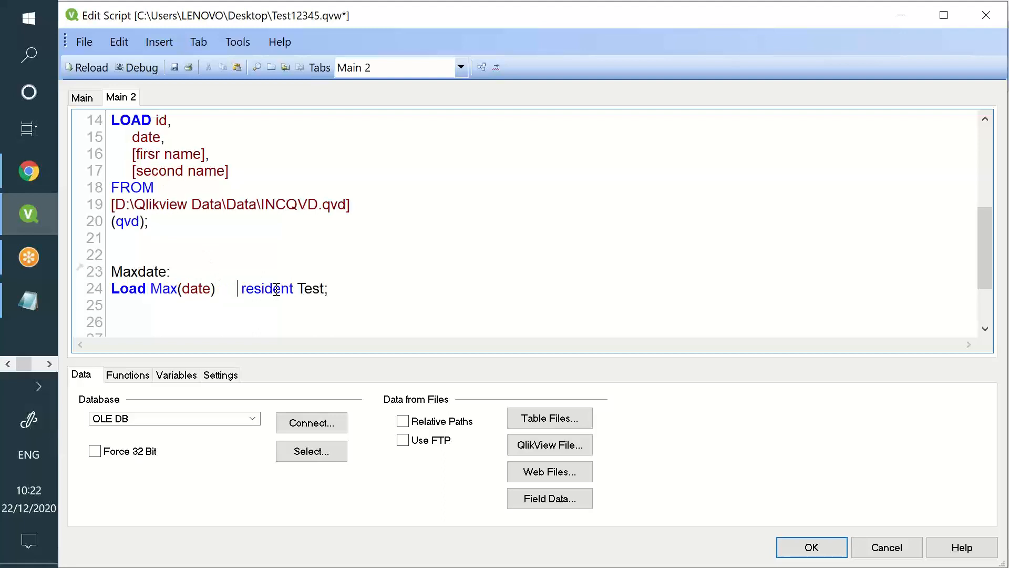
type("Maxdate")
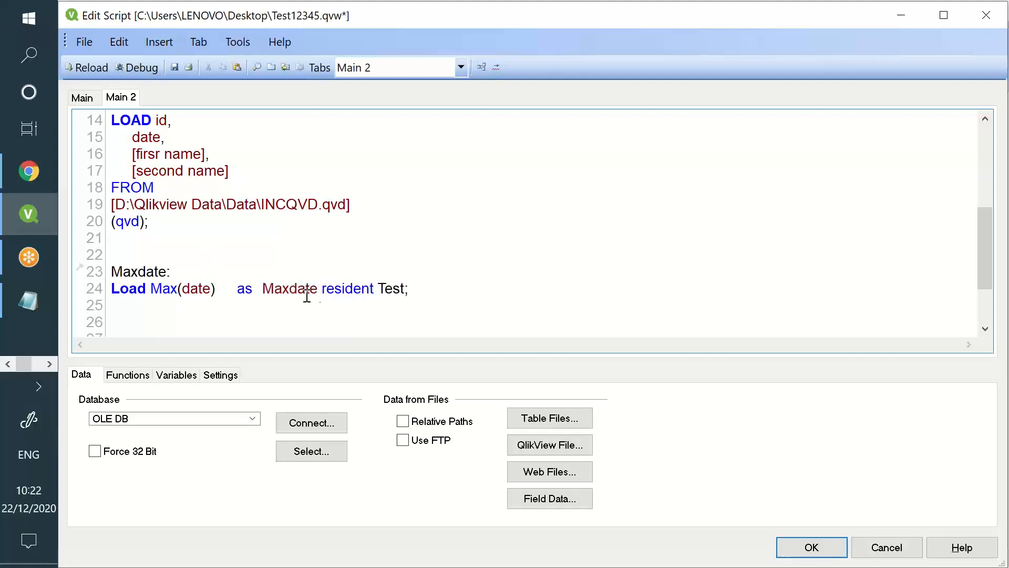
double_click(274, 288)
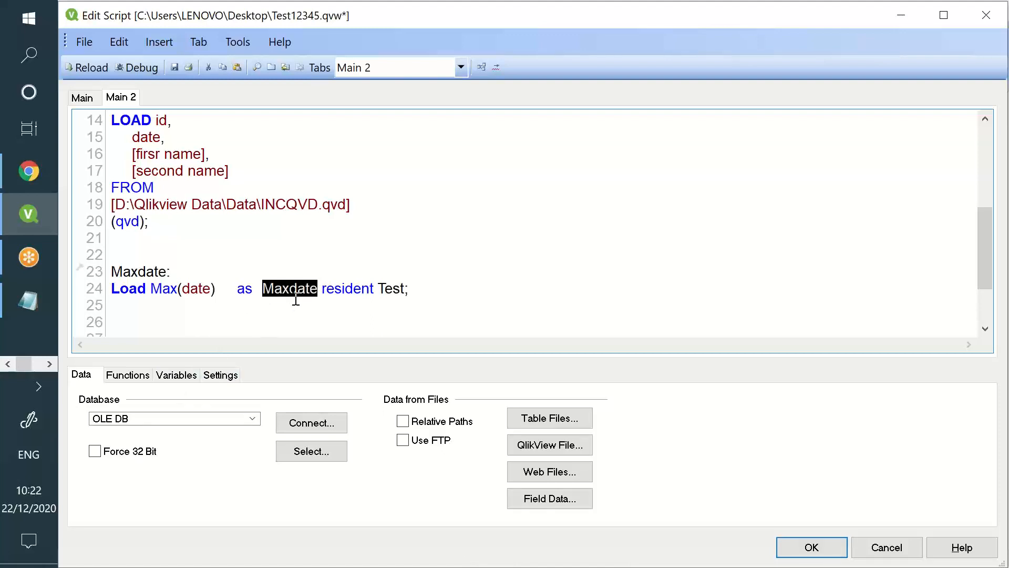
left_click(463, 298)
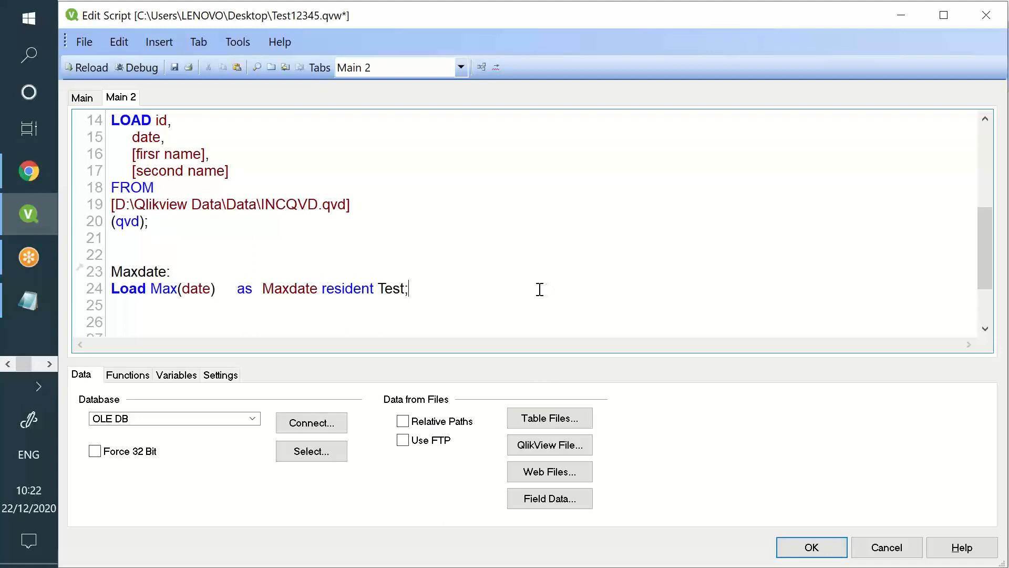
Add the line Let vmaxdate = Num(Peek('Maxdate')); below the Maxdate load
key("Return")
key("Return")
key("Return")
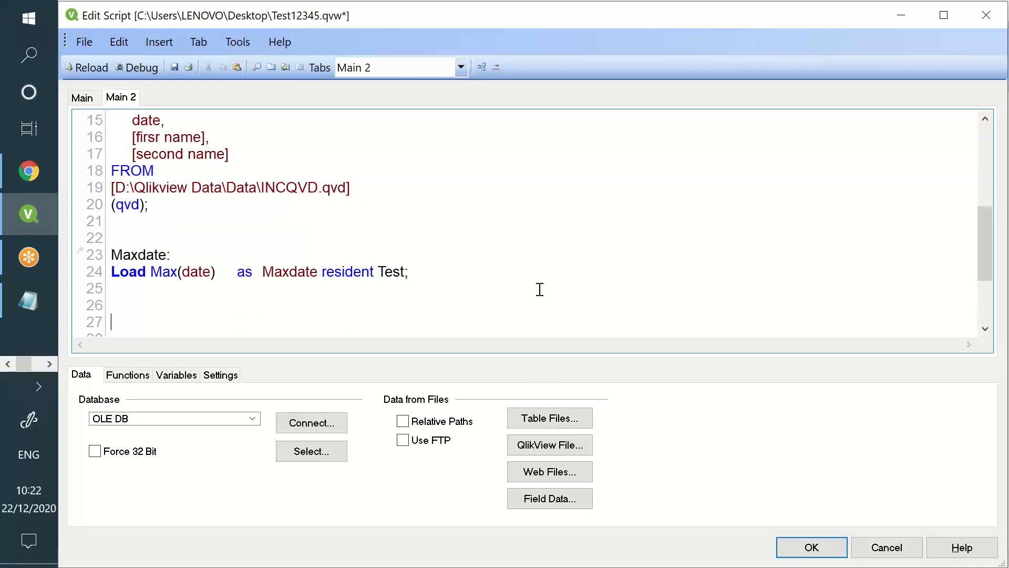
type("Le")
type("t vm")
type("axdt")
type("te")
key("BackSpace")
key("BackSpace")
type("ate ")
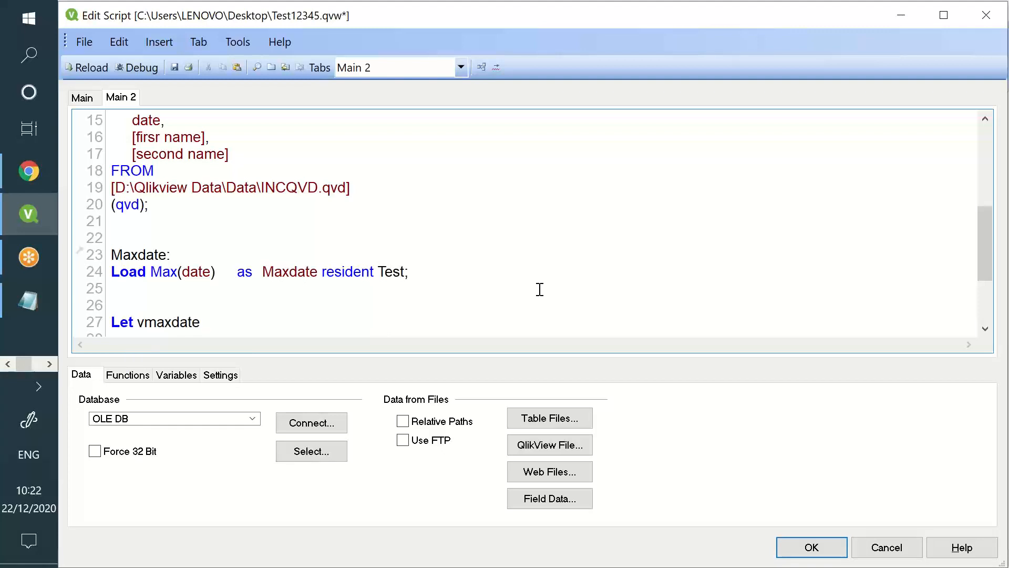
type("= Num(")
type("Peek(")
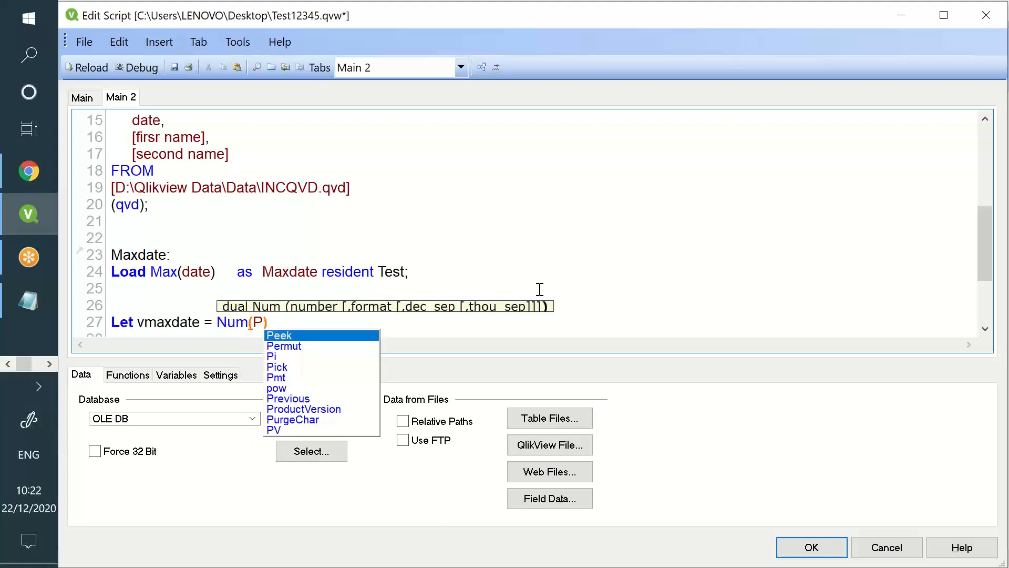
type("'Max")
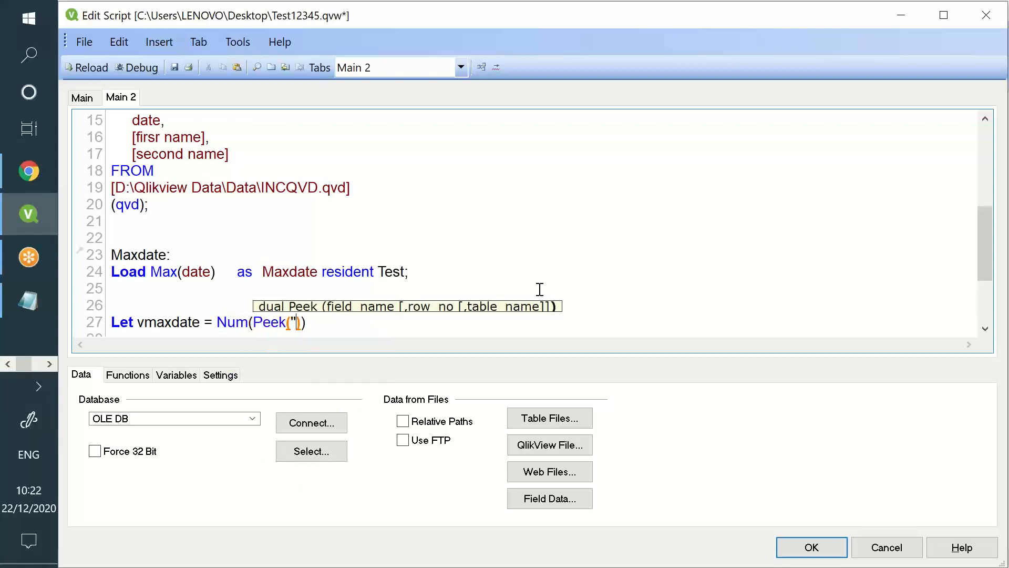
type("e")
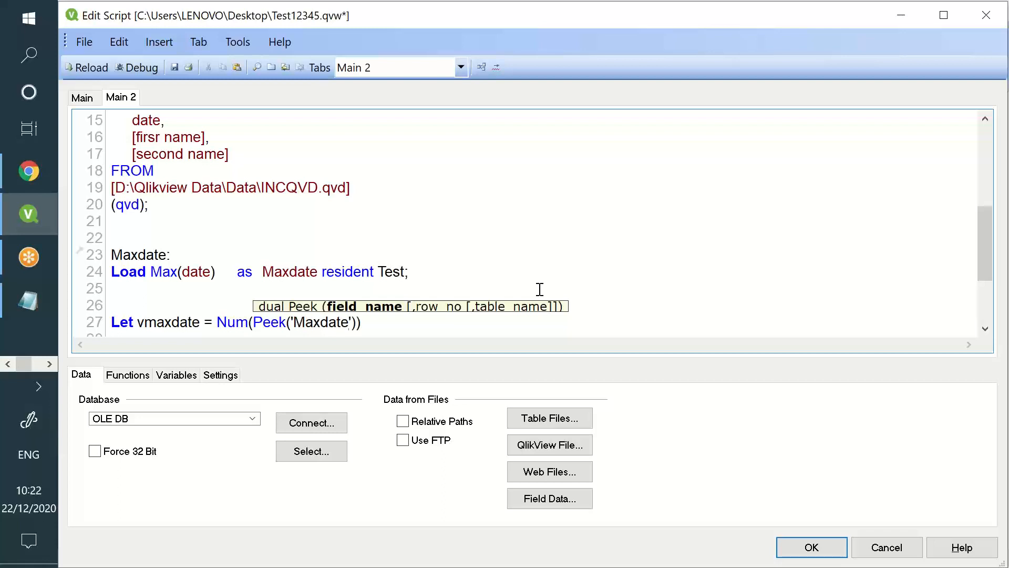
left_click(458, 331)
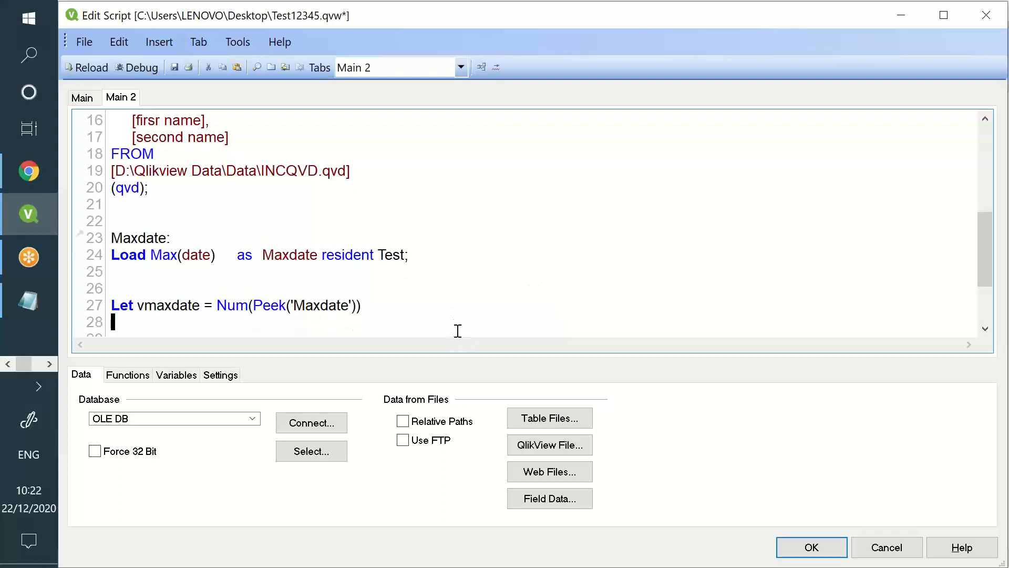
left_click(461, 315)
left_click(447, 307)
Review the Maxdate field on line 24 and the Peek call in the Let vmaxdate line
scroll(441, 312, "down", 2)
double_click(124, 221)
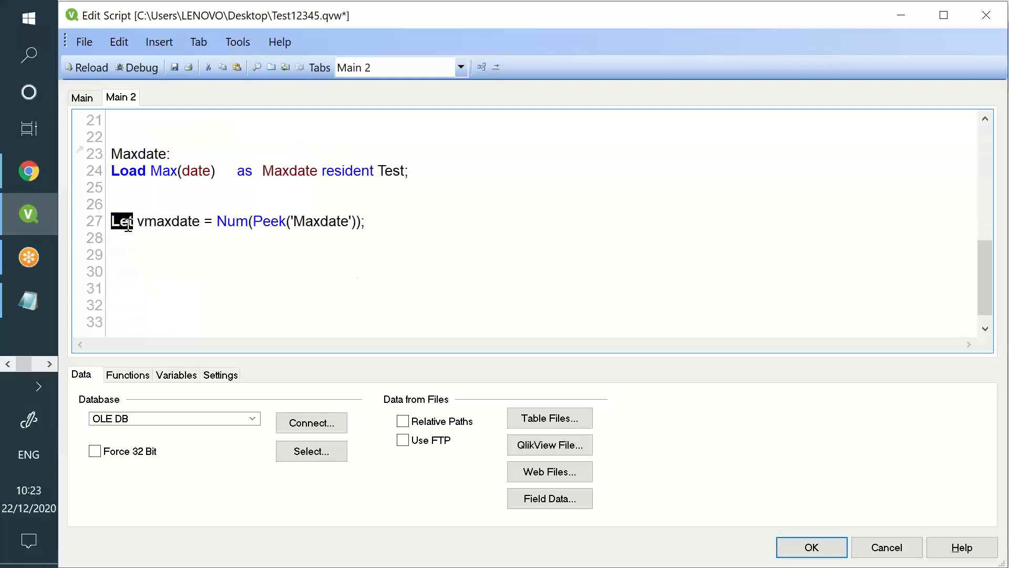
left_click_drag(128, 239, 143, 358)
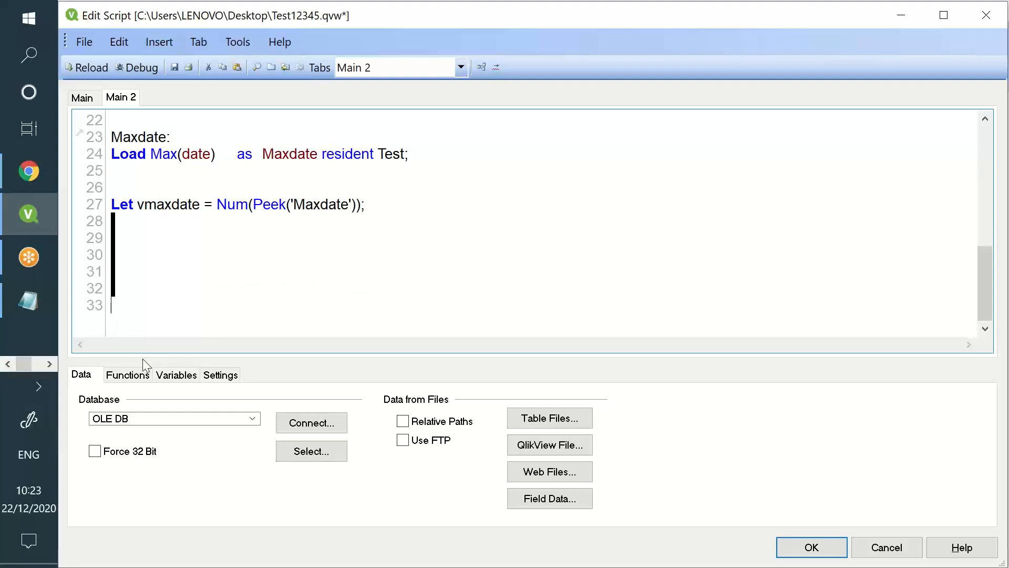
left_click(178, 230)
double_click(289, 159)
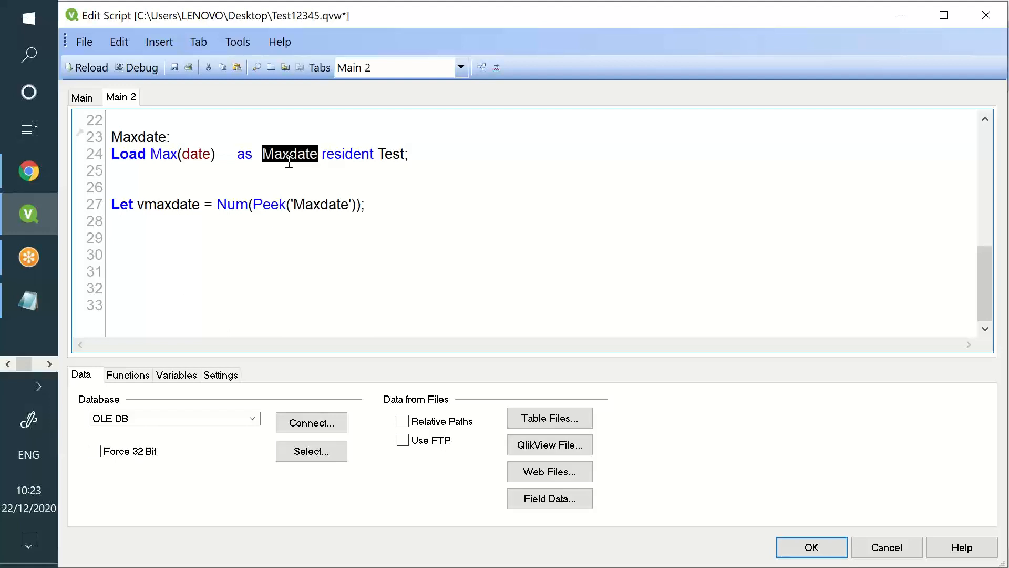
double_click(259, 204)
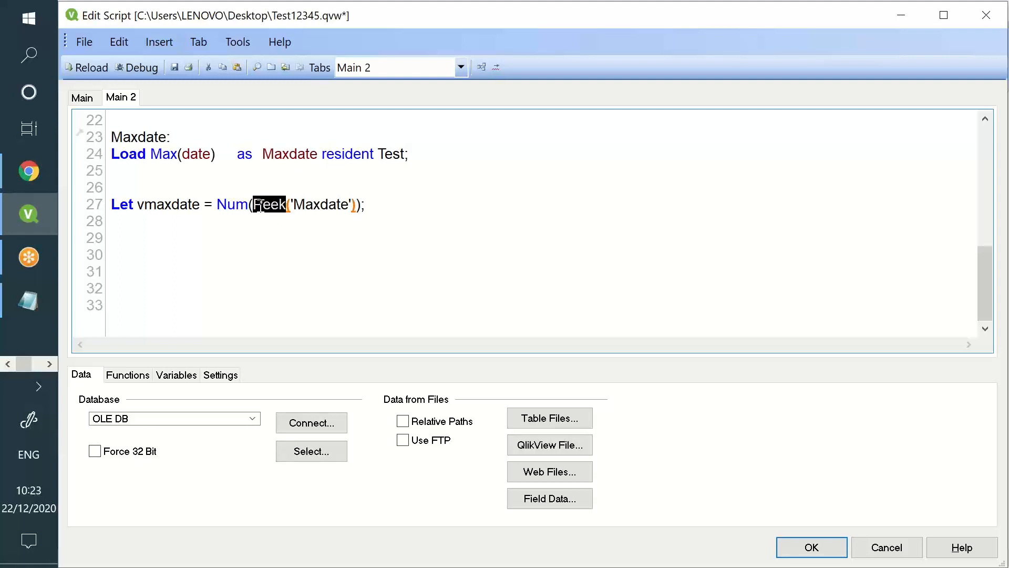
left_click(264, 205)
triple_click(267, 205)
double_click(267, 205)
double_click(281, 153)
left_click(263, 204)
double_click(271, 195)
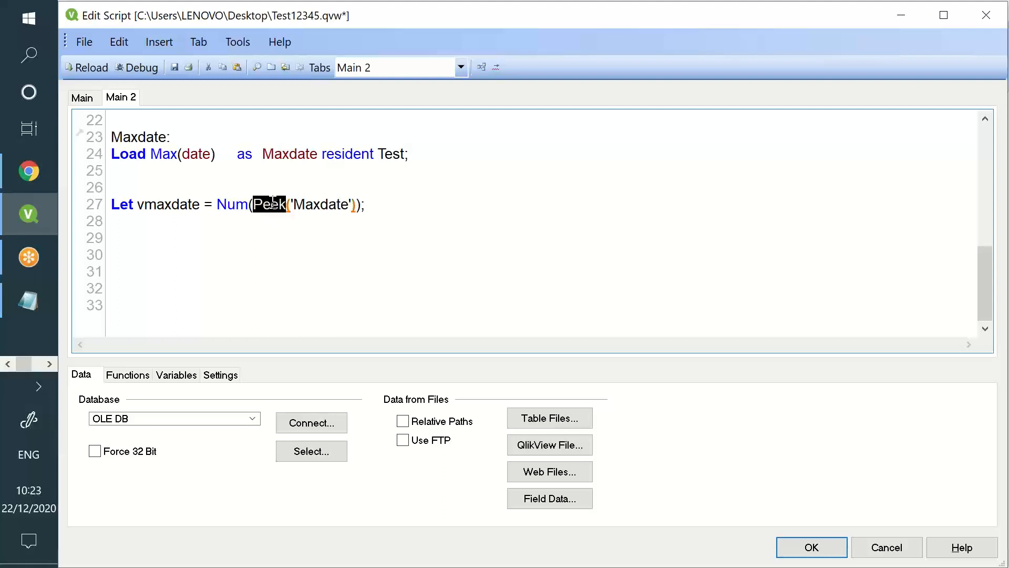
double_click(287, 153)
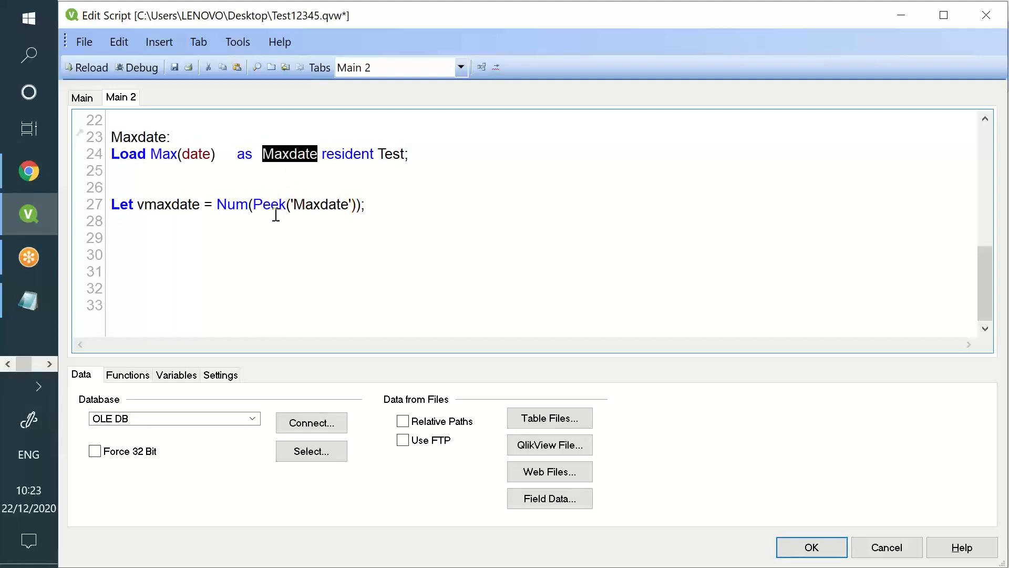
double_click(169, 204)
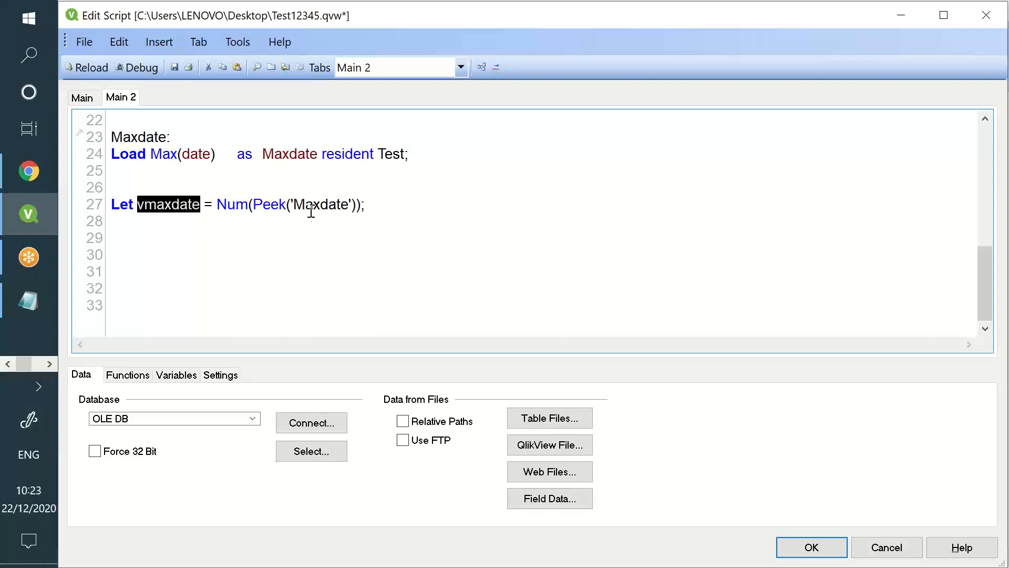
Walk through vmaxdate = Num(Peek('Maxdate')), then save and reload the script
left_click(285, 160)
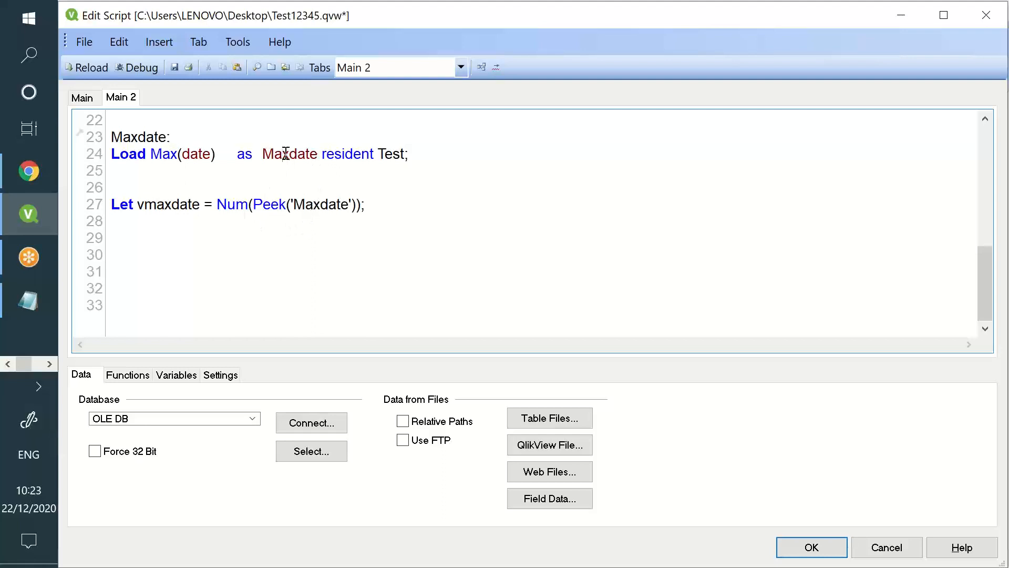
double_click(284, 154)
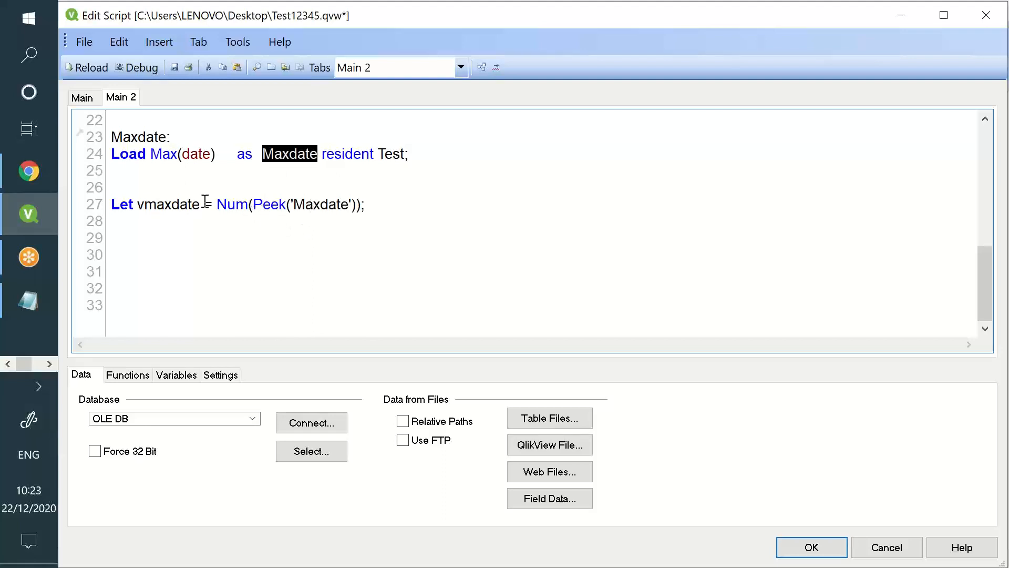
double_click(186, 204)
double_click(327, 204)
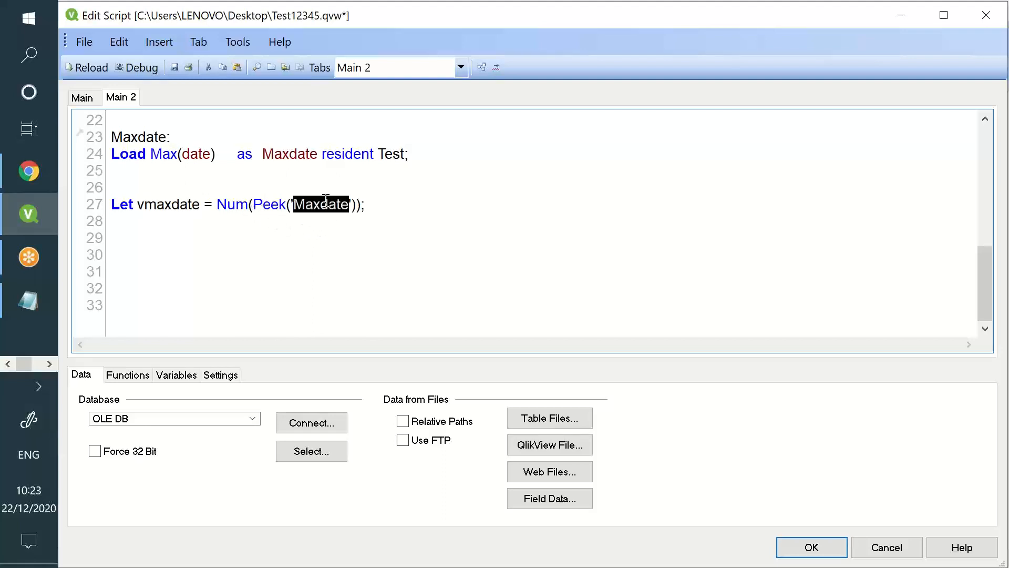
left_click(254, 203)
double_click(256, 204)
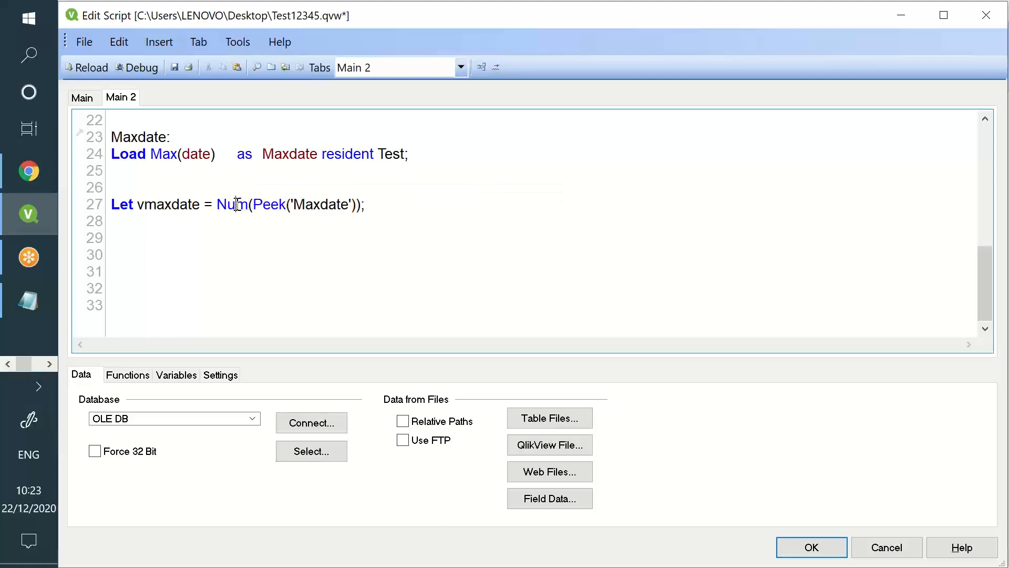
double_click(237, 204)
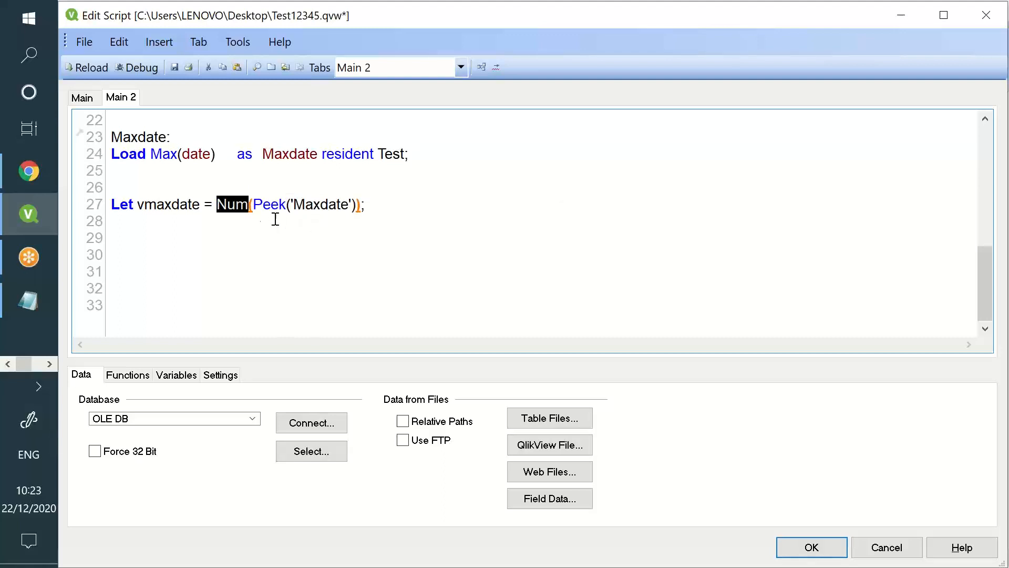
double_click(241, 205)
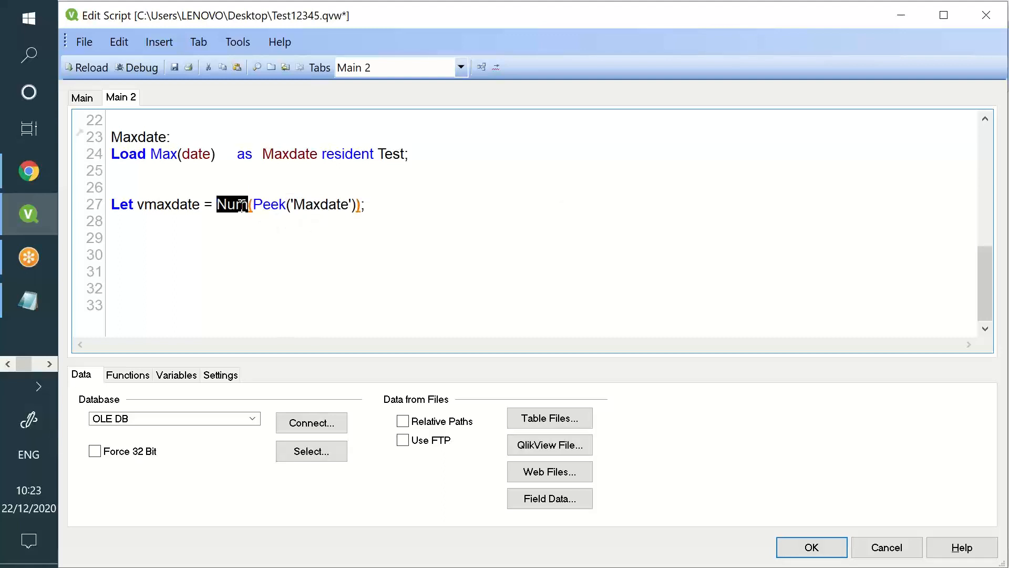
double_click(278, 153)
left_click_drag(294, 205, 344, 205)
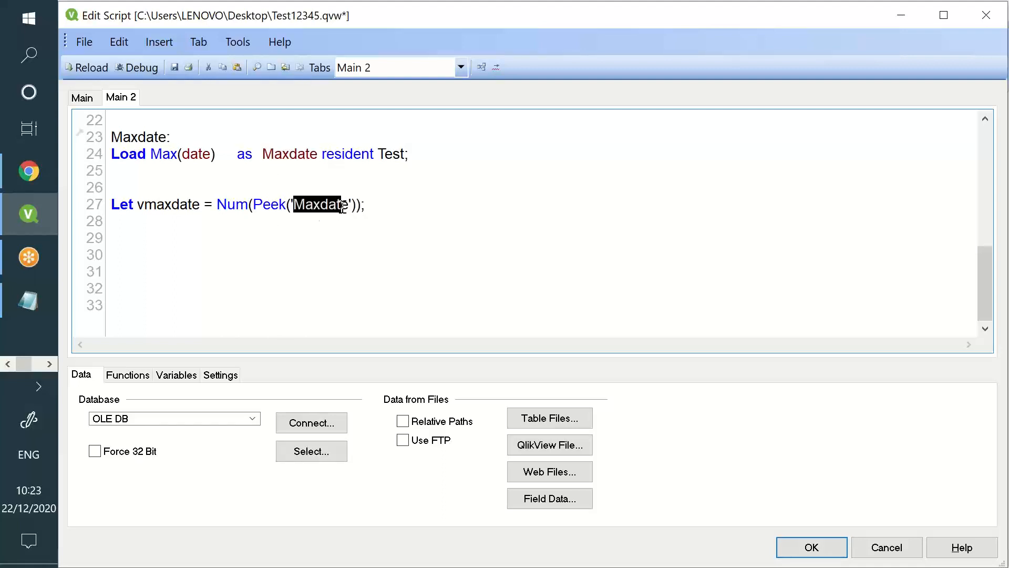
double_click(241, 205)
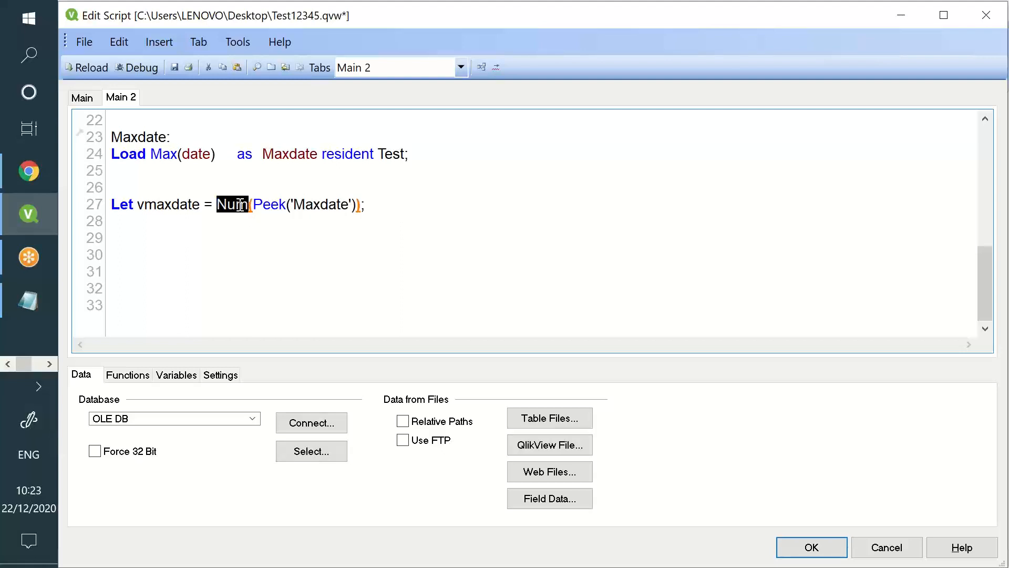
left_click_drag(138, 205, 374, 209)
left_click(373, 208)
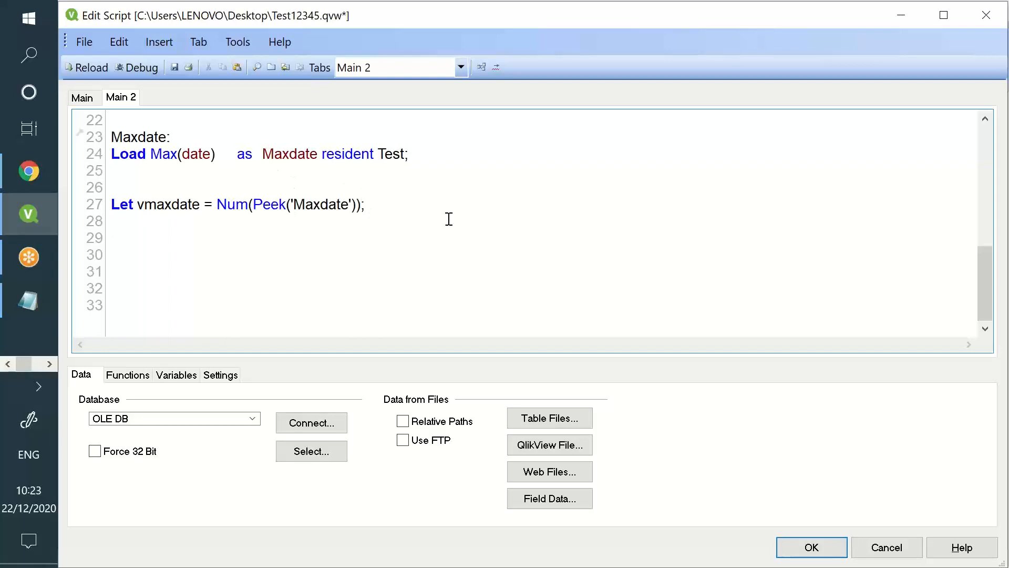
left_click(174, 67)
left_click(88, 68)
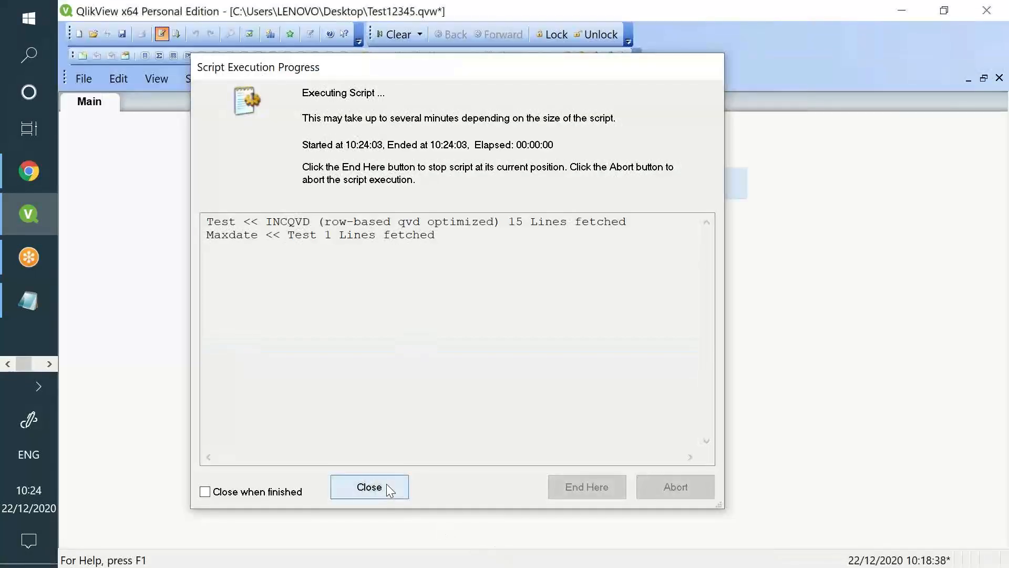
Add a text object showing =vmaxdate and move it below the 5 box
left_click(387, 485)
left_click(530, 513)
right_click(473, 291)
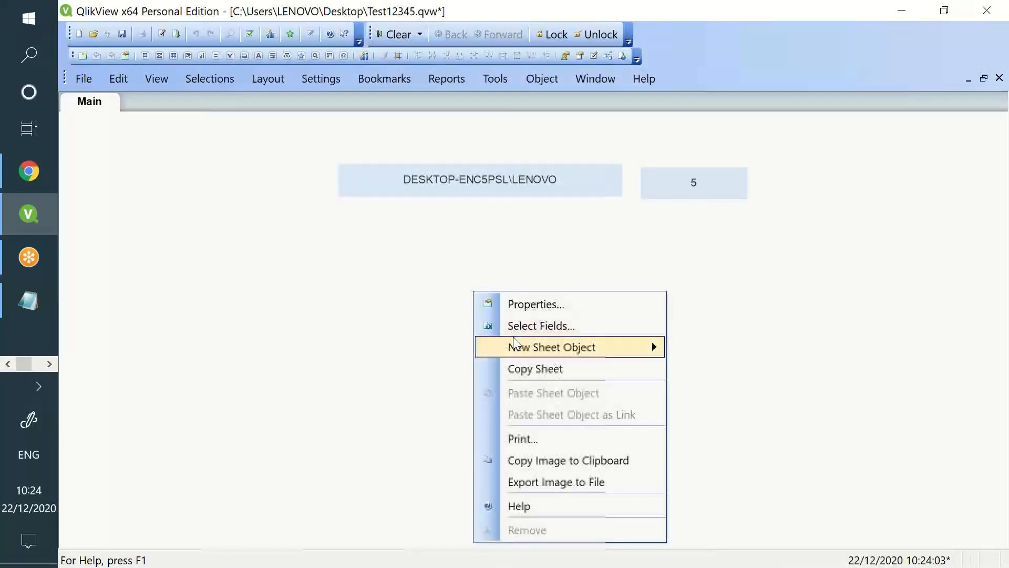
mouse_move(606, 355)
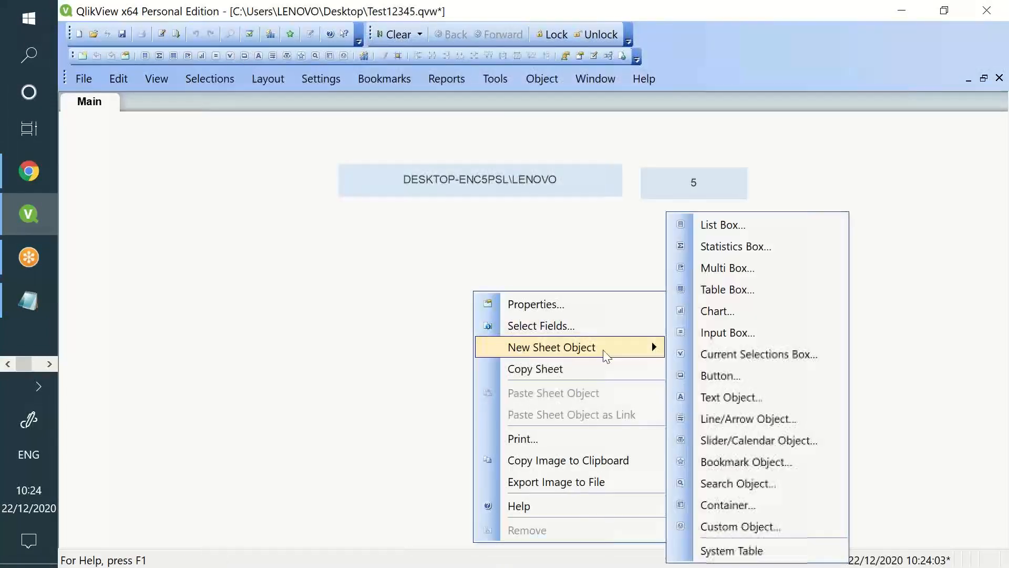
left_click(727, 397)
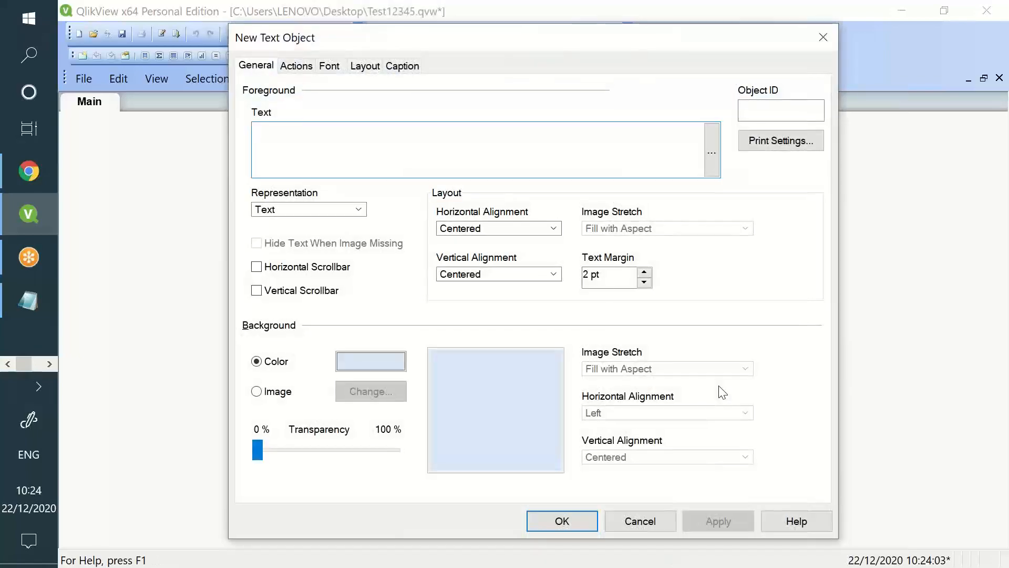
type("=vmax")
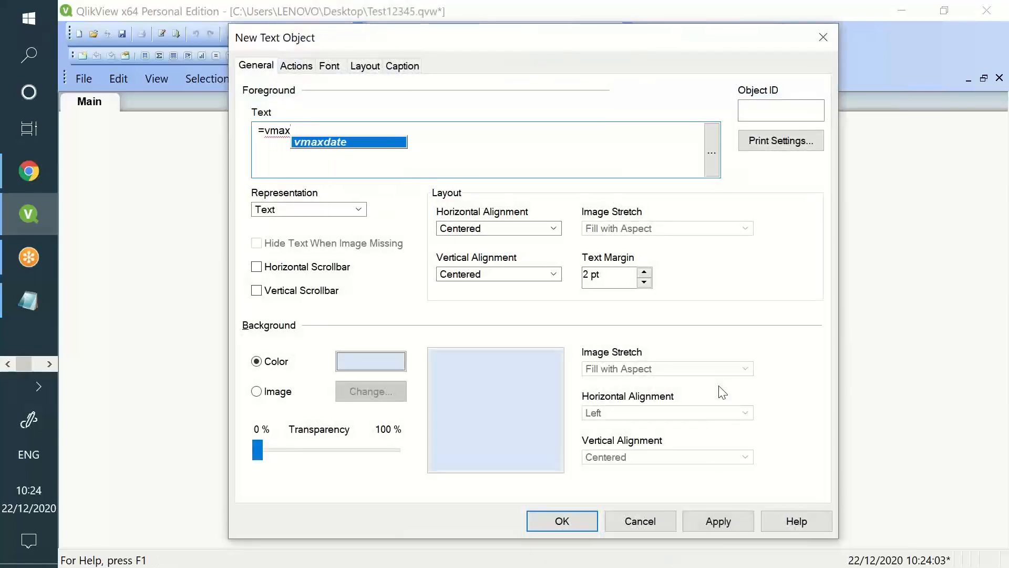
key("Return")
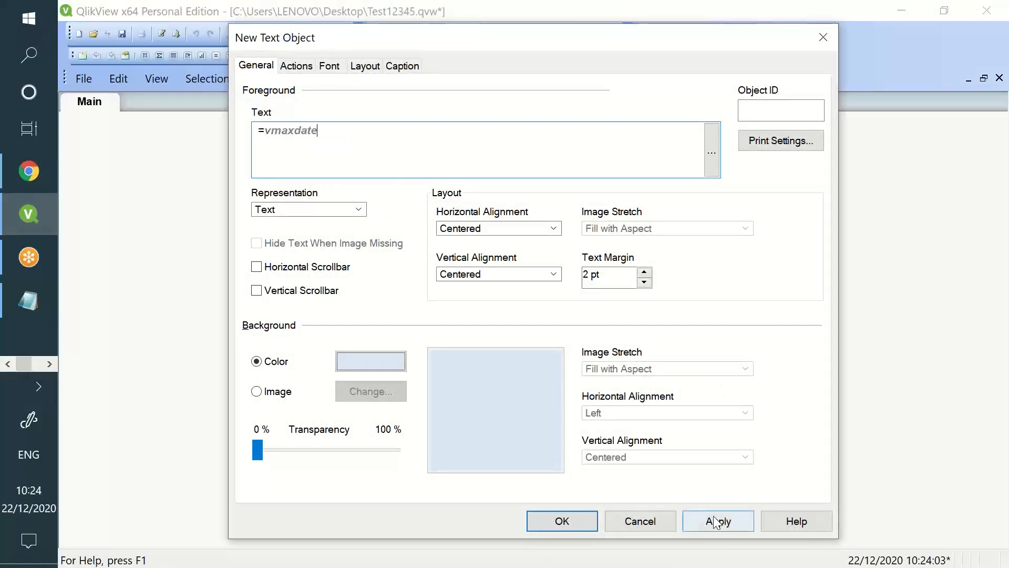
left_click(718, 521)
left_click(578, 524)
left_click_drag(562, 371, 702, 340)
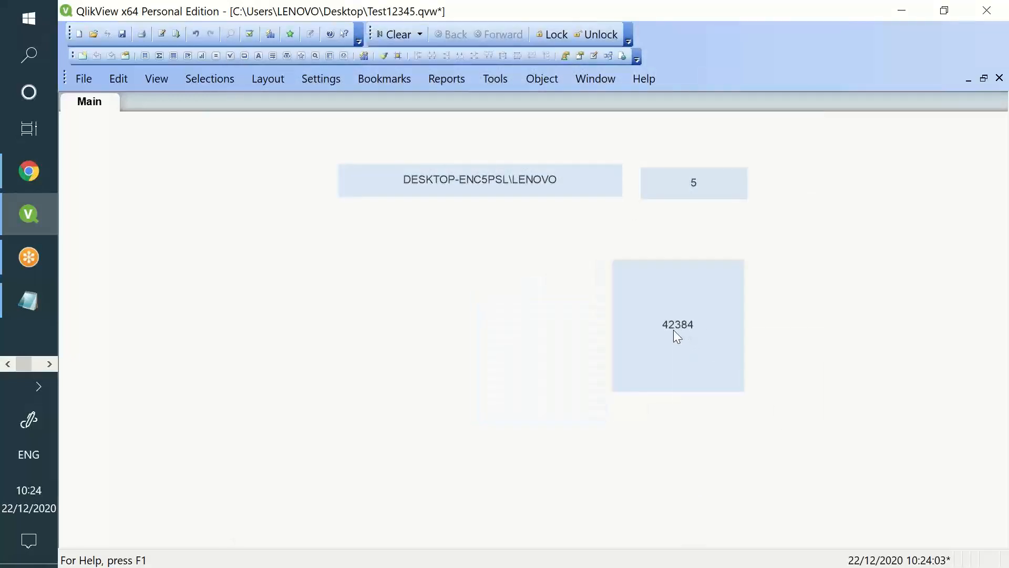
Change the text object's expression to =date(vmaxdate) so it shows 15/01/2016
right_click(674, 331)
left_click(701, 345)
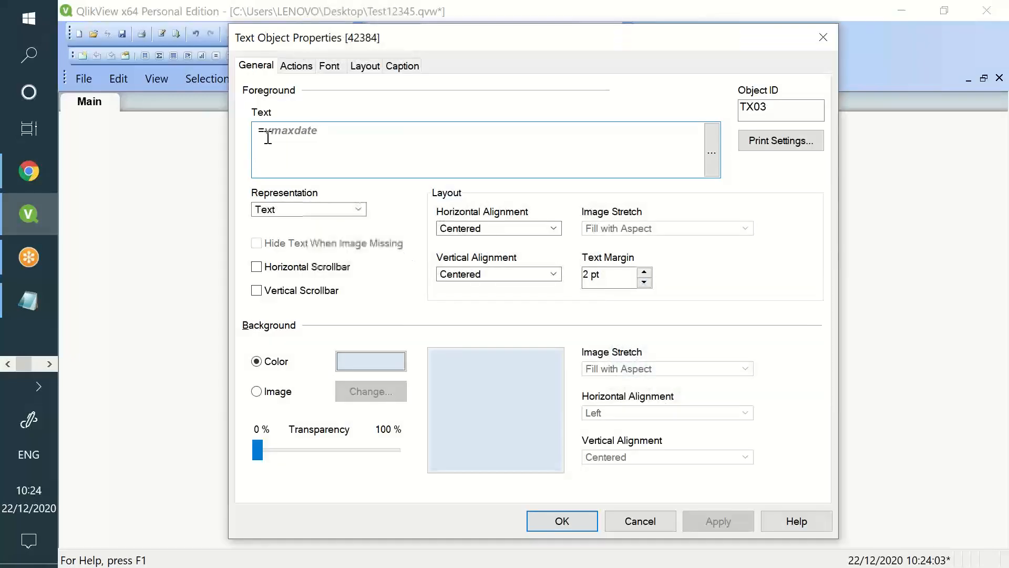
left_click(263, 132)
type("date(")
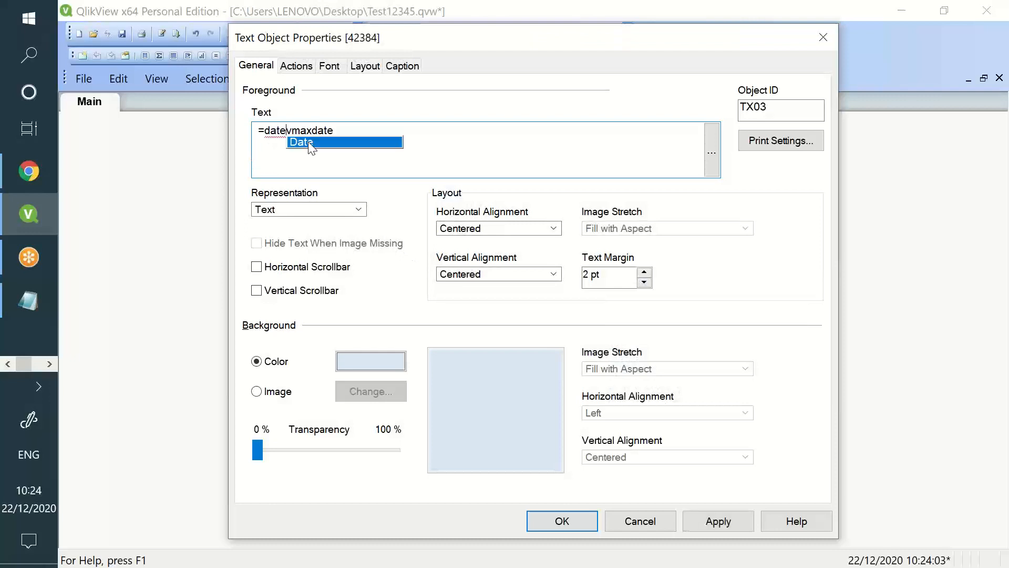
left_click(382, 129)
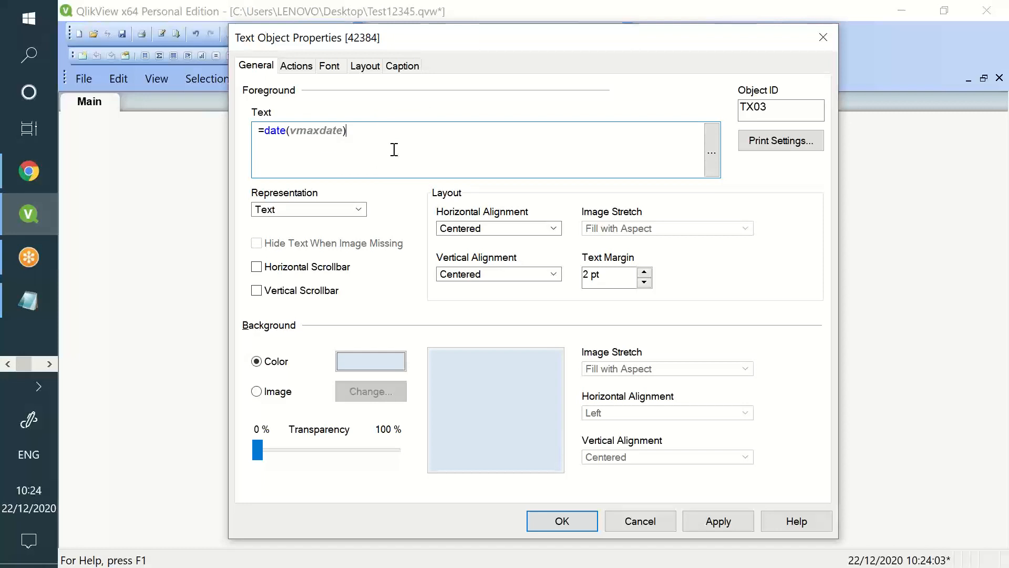
left_click(714, 521)
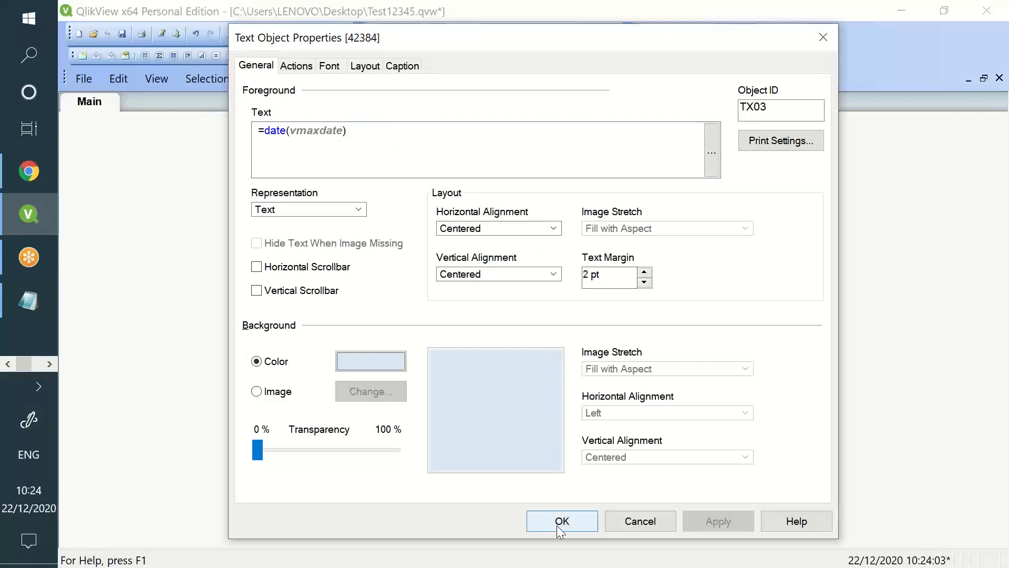
left_click(556, 521)
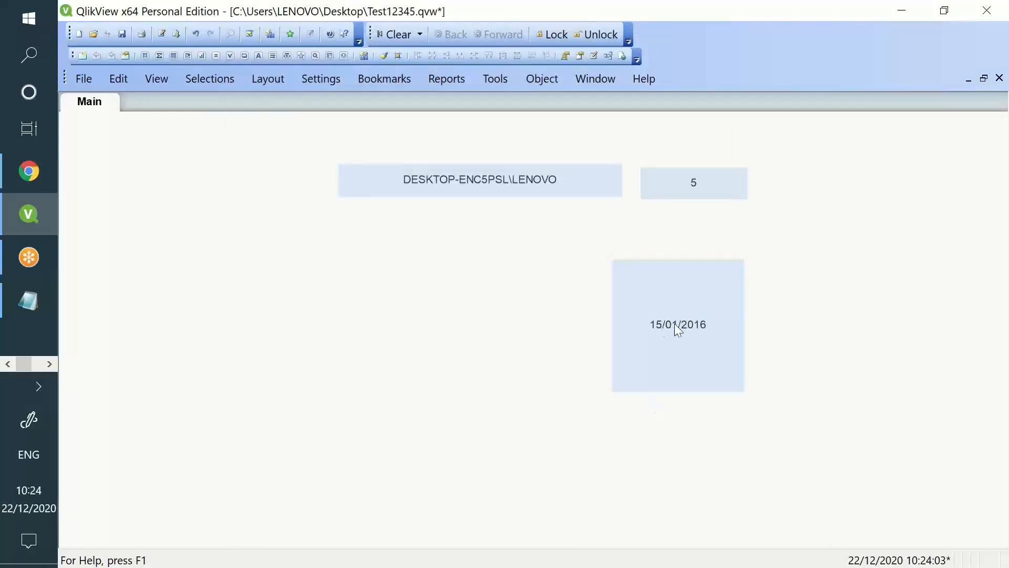
left_click_drag(57, 372, 58, 372)
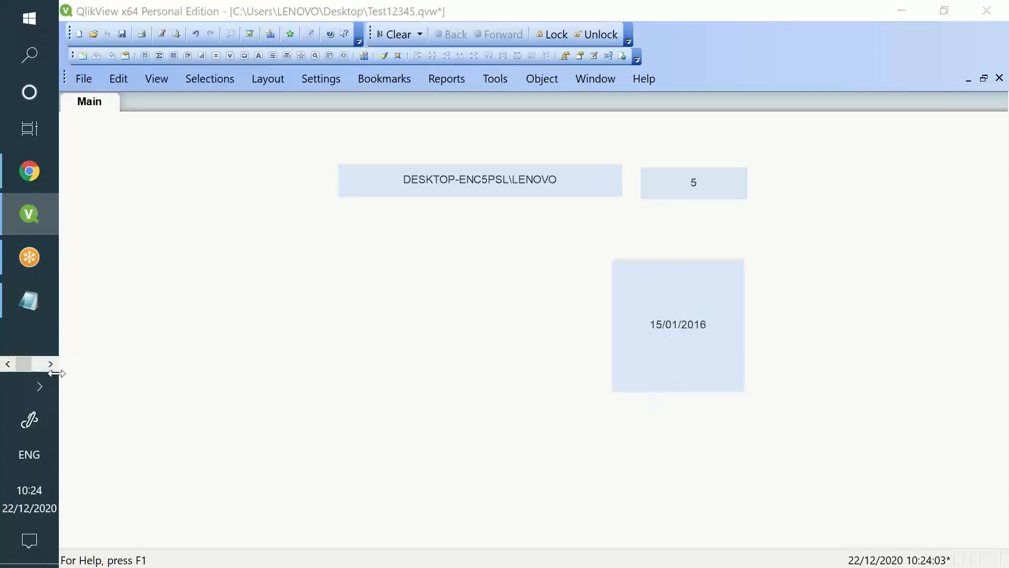
key("alt+Tab")
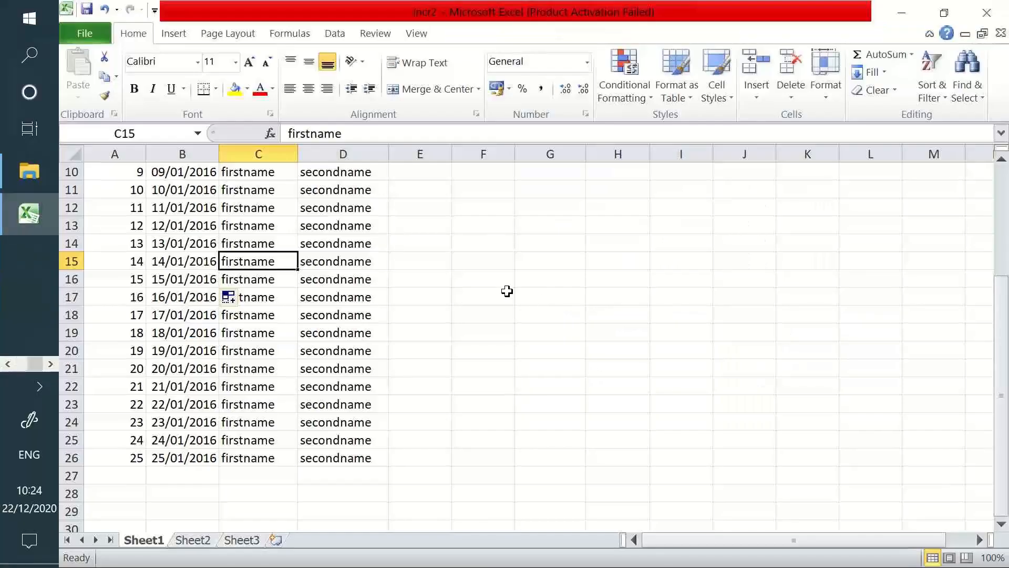
left_click(457, 315)
left_click(393, 332)
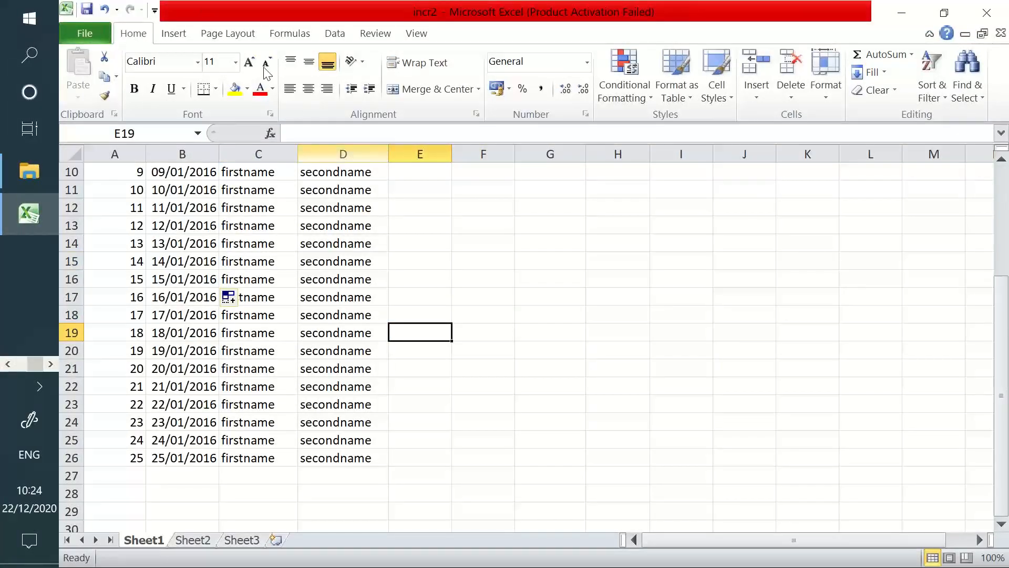
key("alt+Tab")
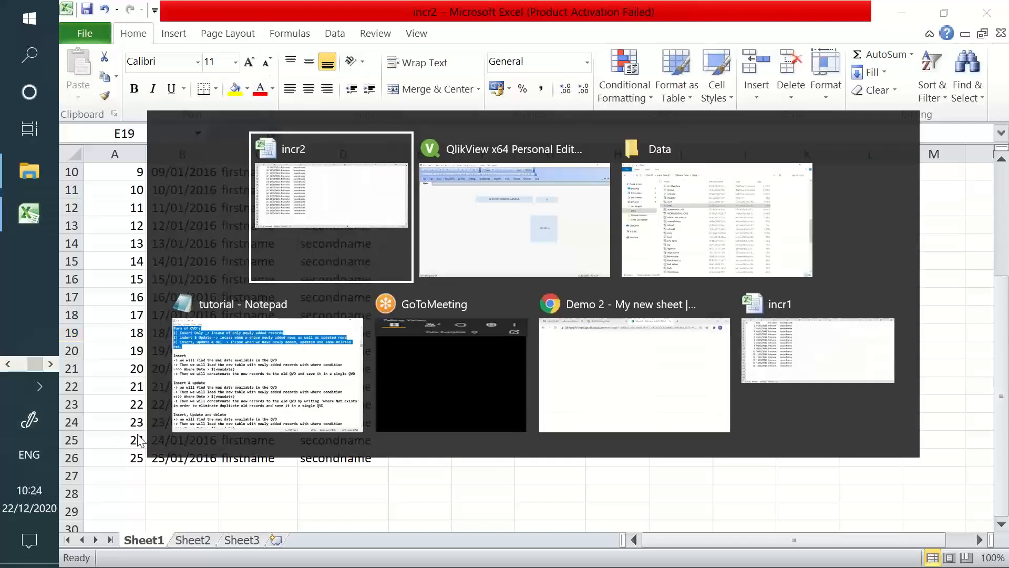
key("alt+Tab")
key("alt+Tab")
key("alt+Tab")
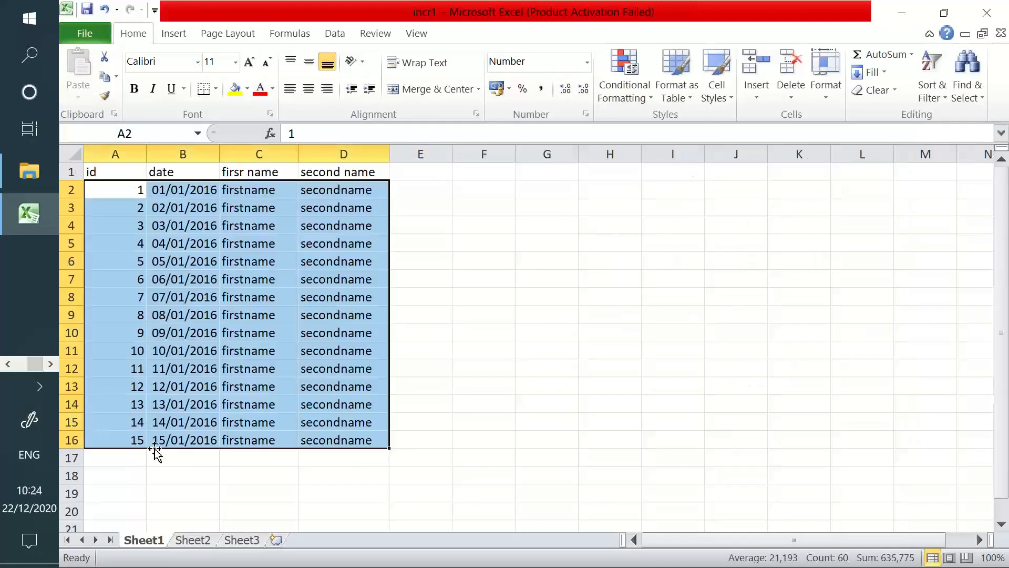
left_click(167, 440)
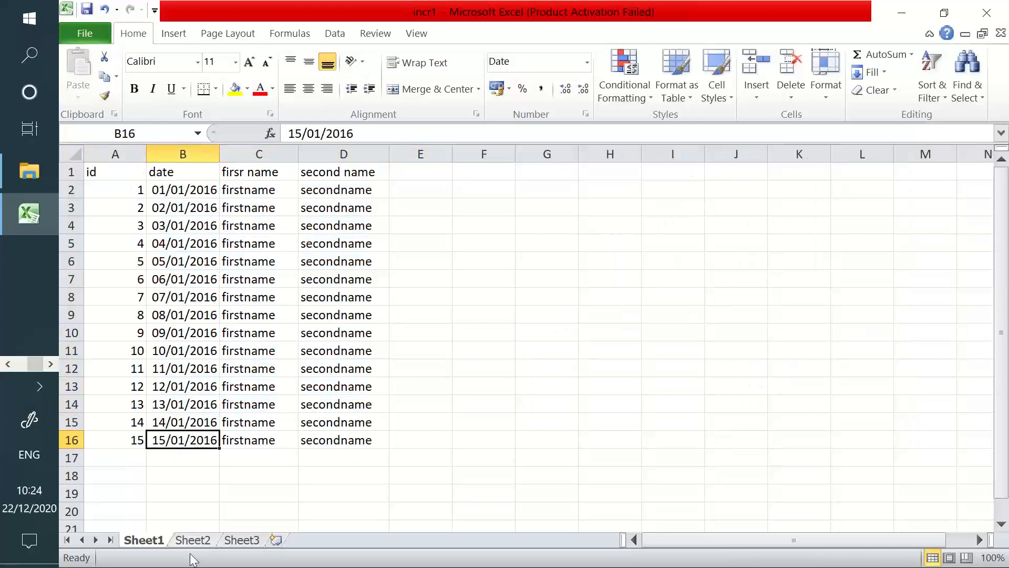
key("alt+Tab")
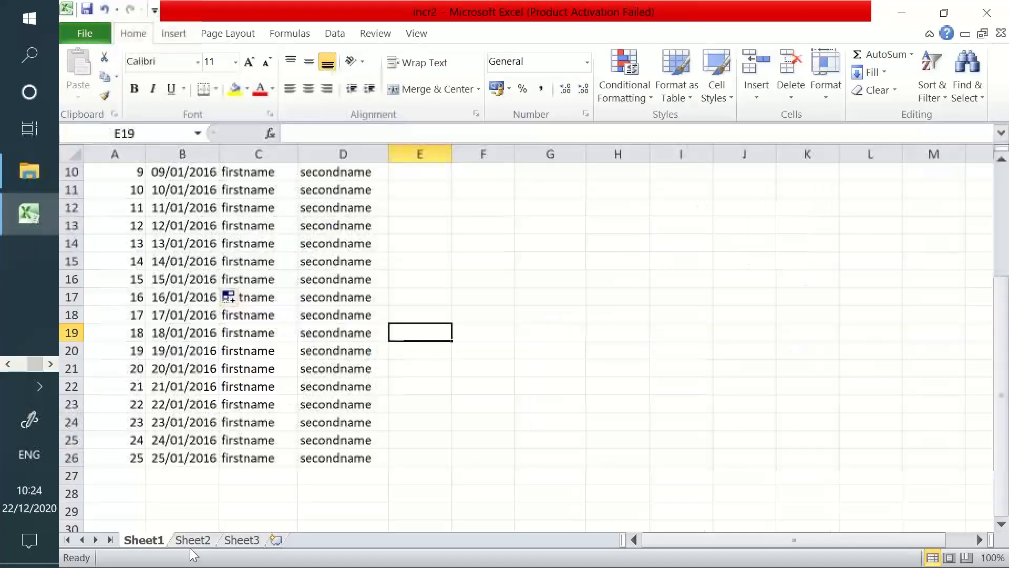
key("alt+Tab")
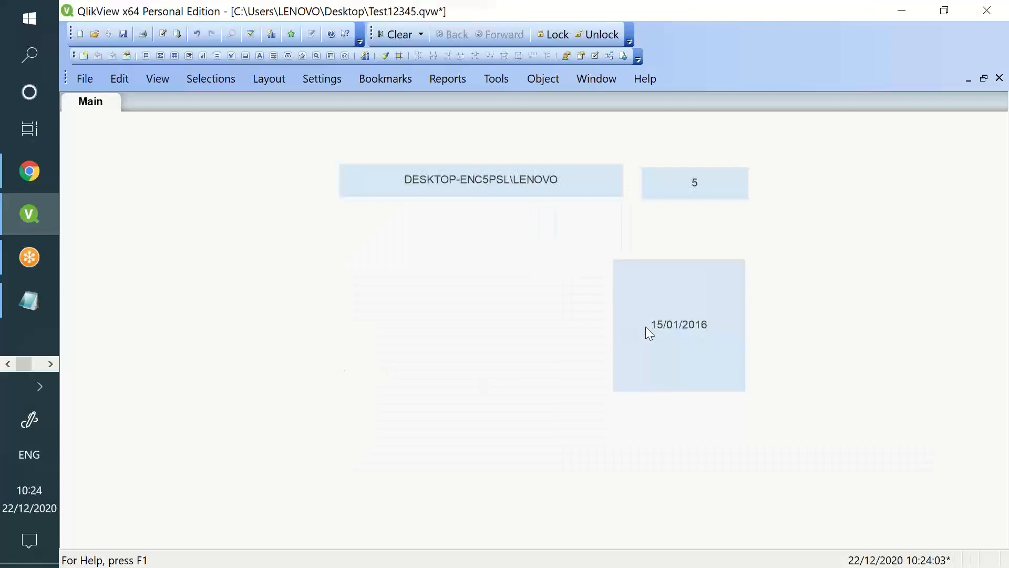
Try date(0) and date(1) in the text object, showing 30/12/1899 and 31/12/1899
right_click(642, 326)
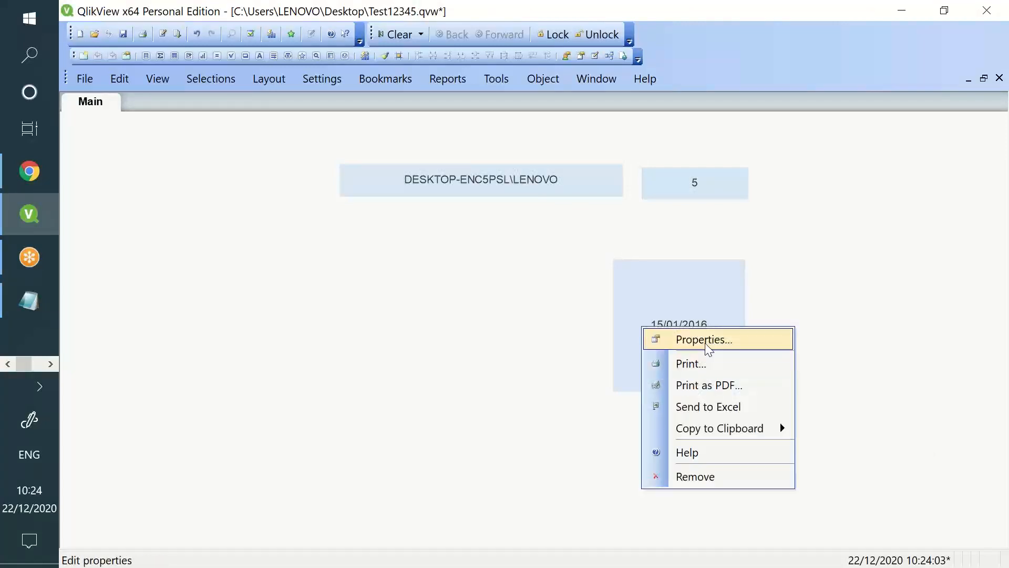
left_click(704, 343)
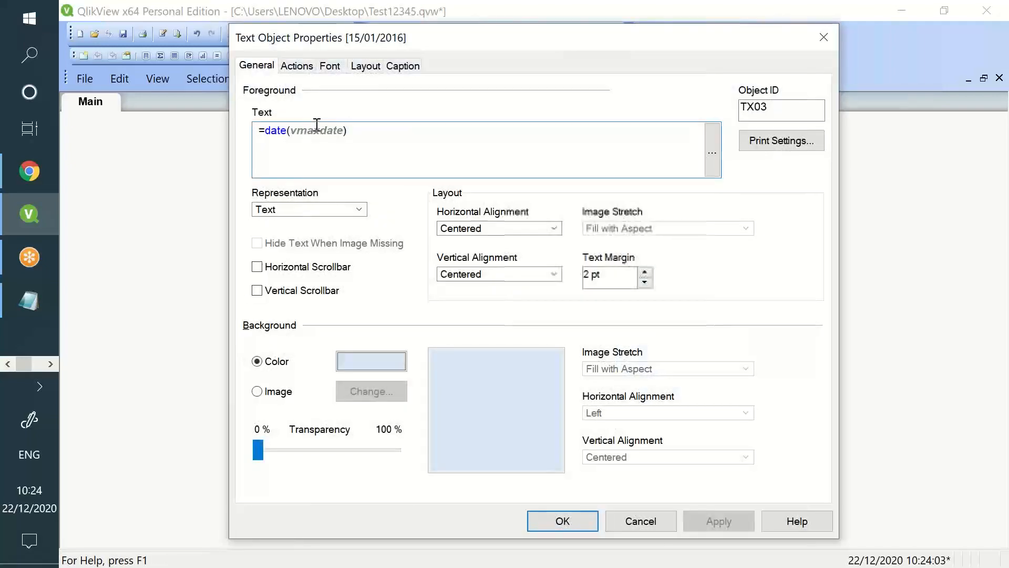
double_click(316, 126)
type("0")
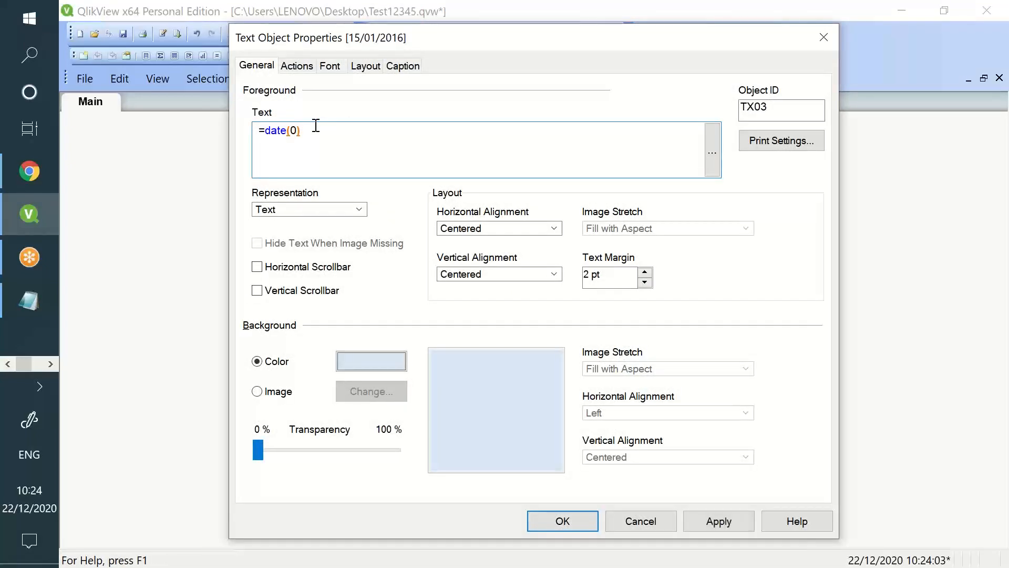
left_click(713, 523)
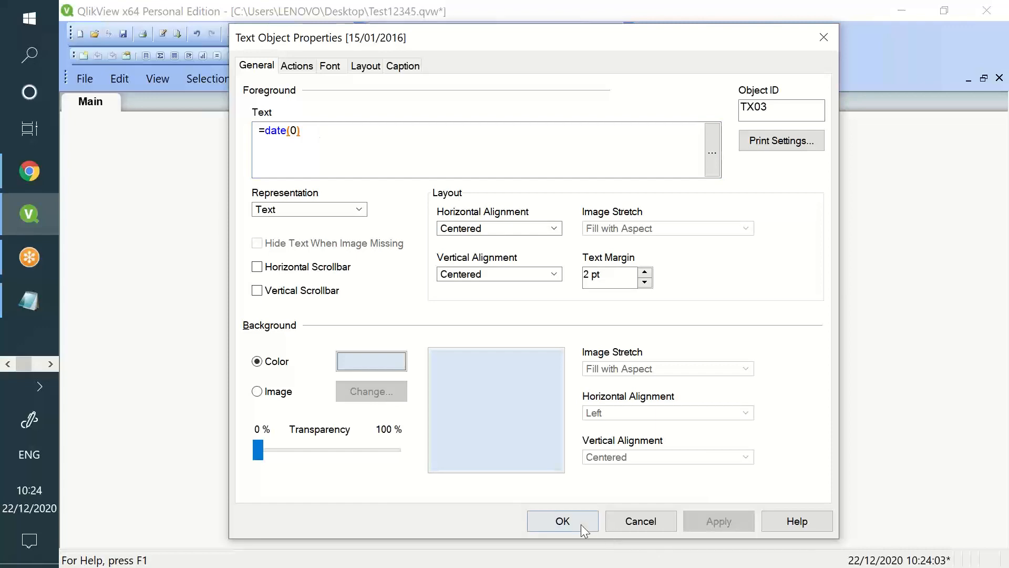
left_click(580, 523)
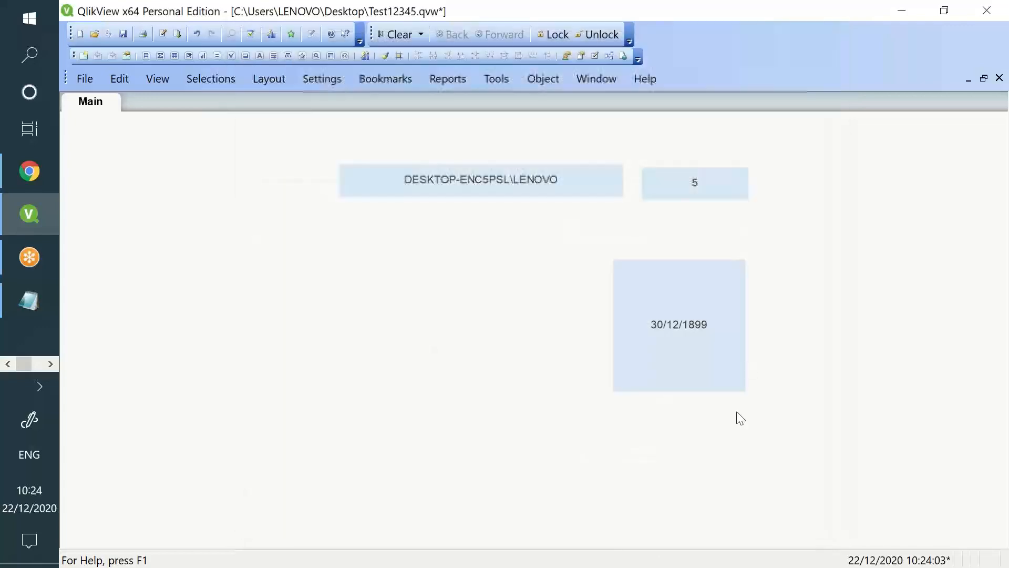
right_click(696, 326)
left_click(705, 344)
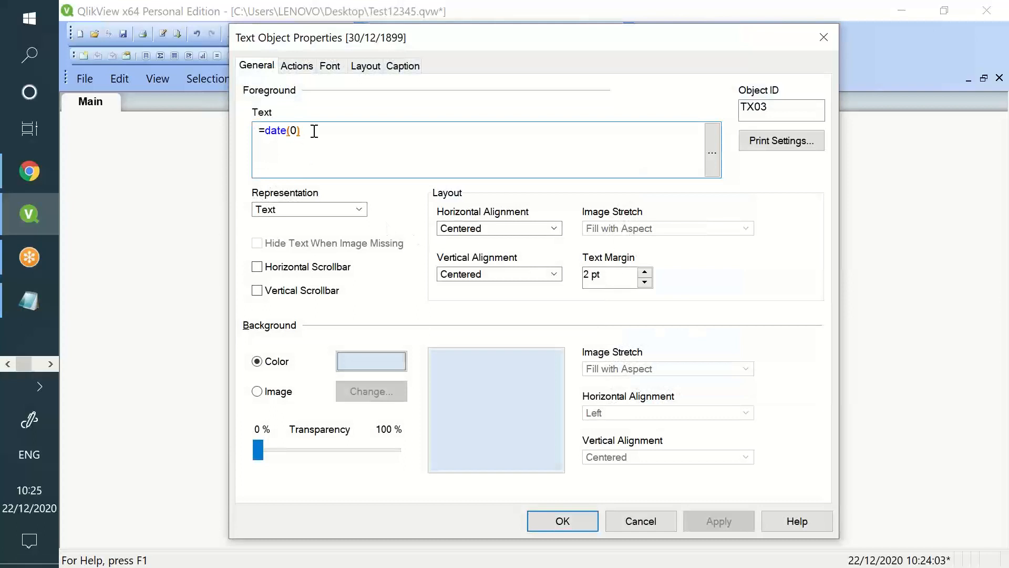
key("BackSpace")
type("1")
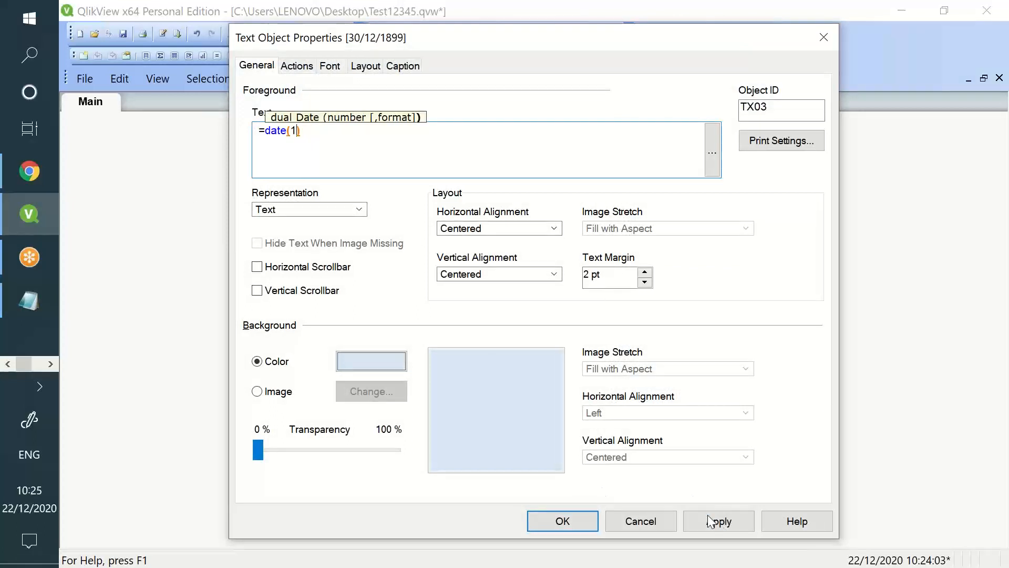
left_click(711, 521)
left_click(569, 517)
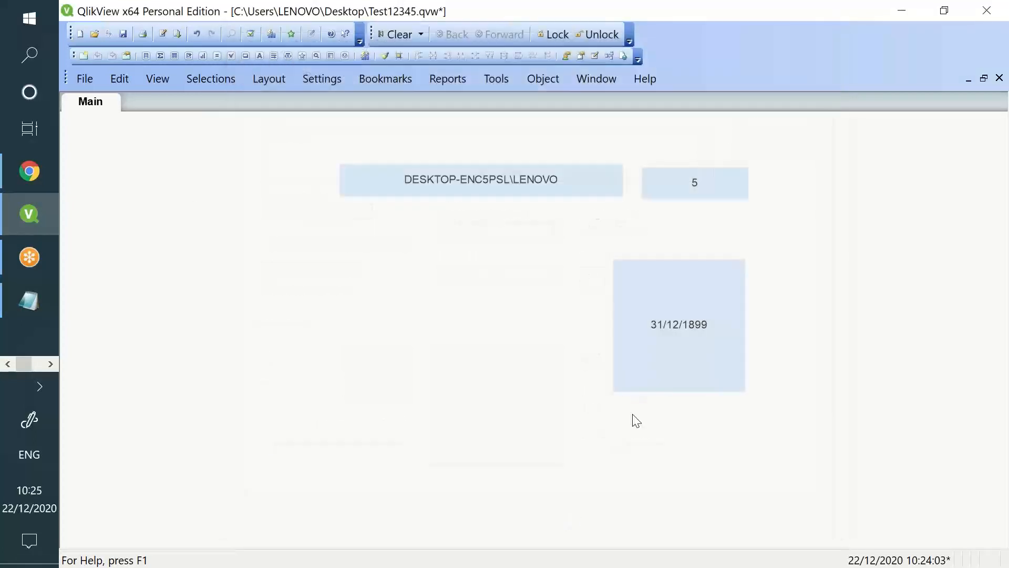
Change the expression to date(2) so the object shows 01/01/1900
right_click(673, 329)
left_click(702, 342)
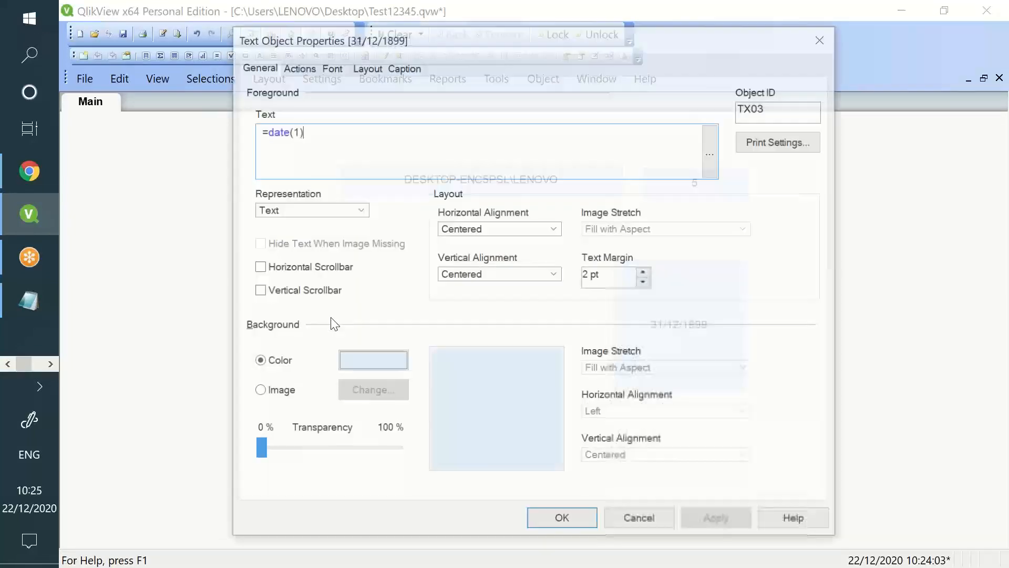
left_click_drag(298, 130, 605, 159)
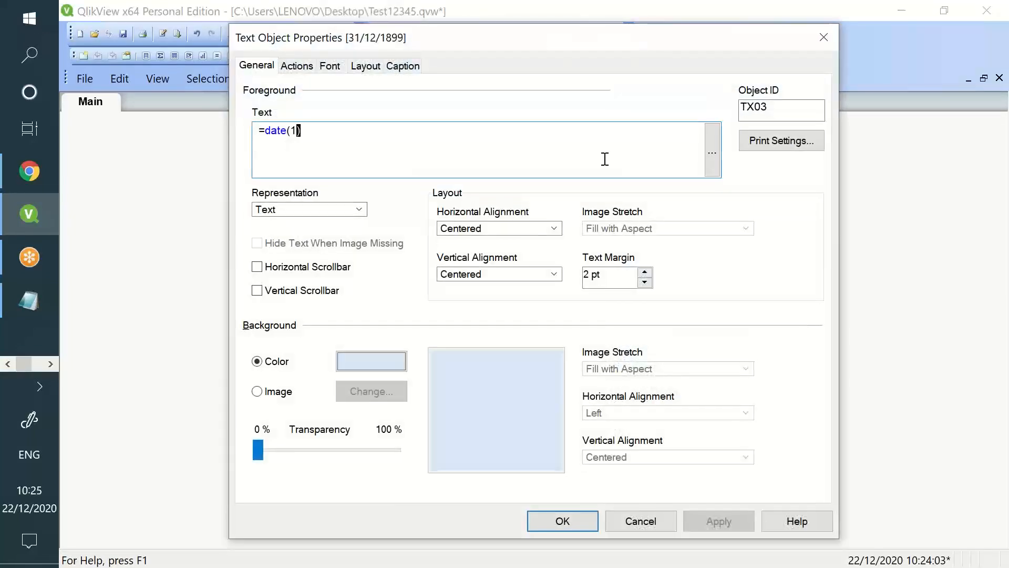
key("BackSpace")
type("2")
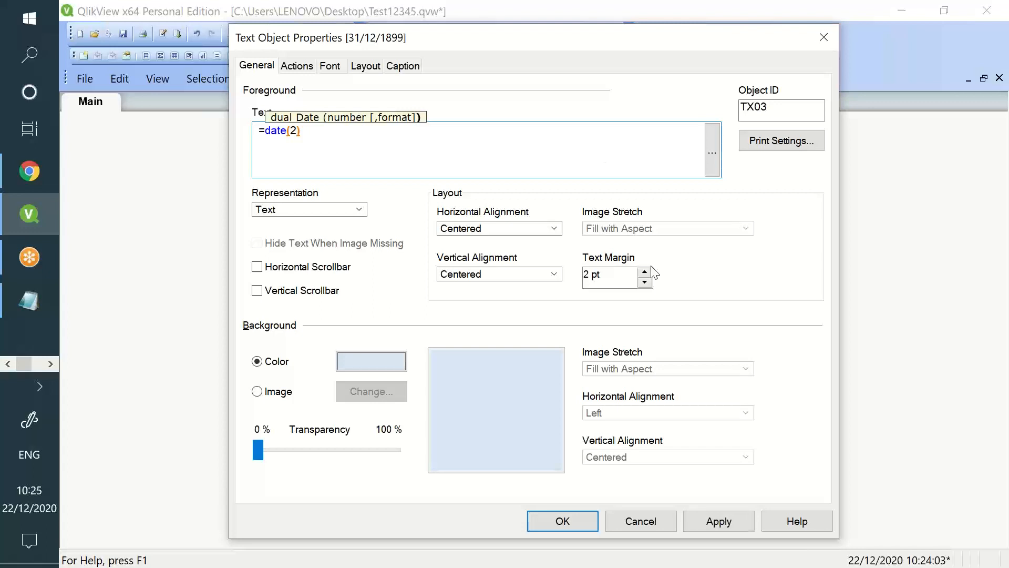
left_click(688, 525)
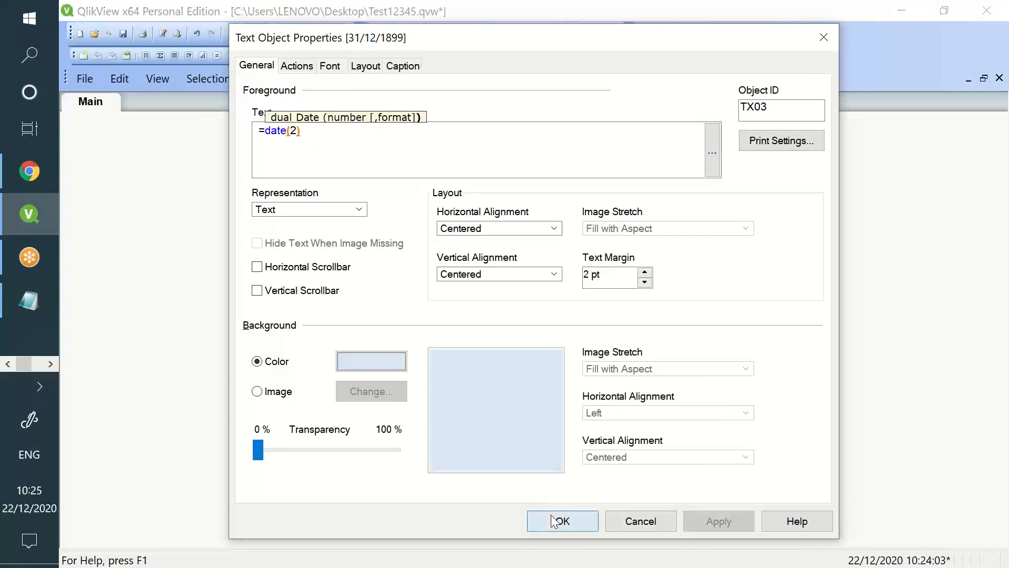
left_click(554, 521)
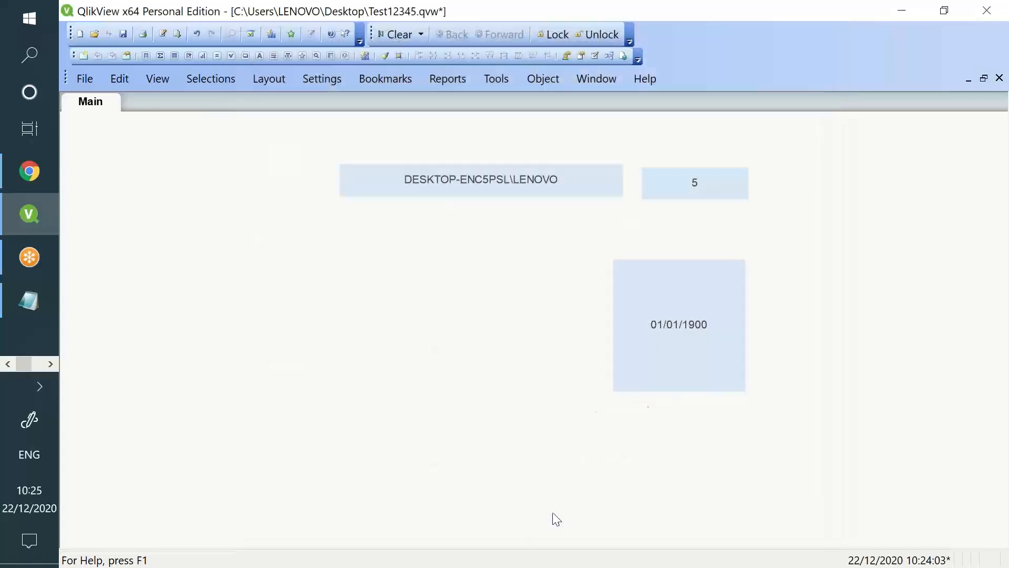
Remove the 01/01/1900 text object from the sheet and confirm the deletion
right_click(702, 352)
left_click(734, 360)
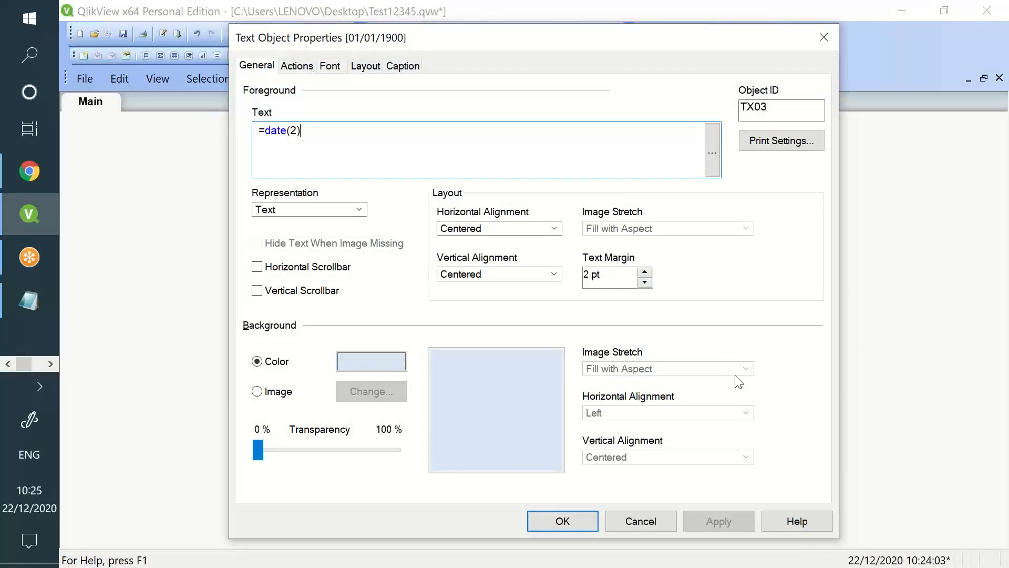
left_click(667, 518)
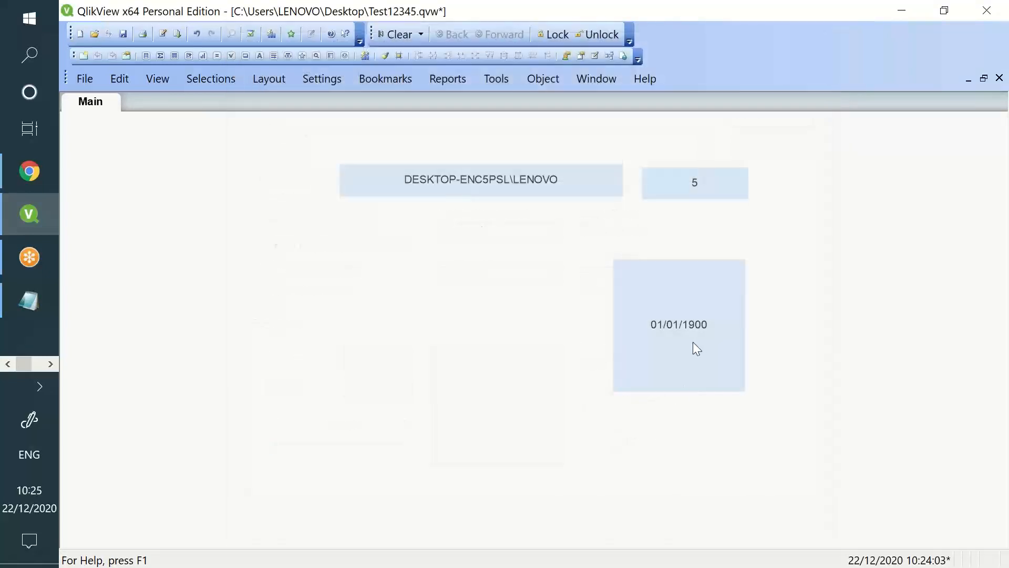
right_click(692, 342)
left_click(757, 493)
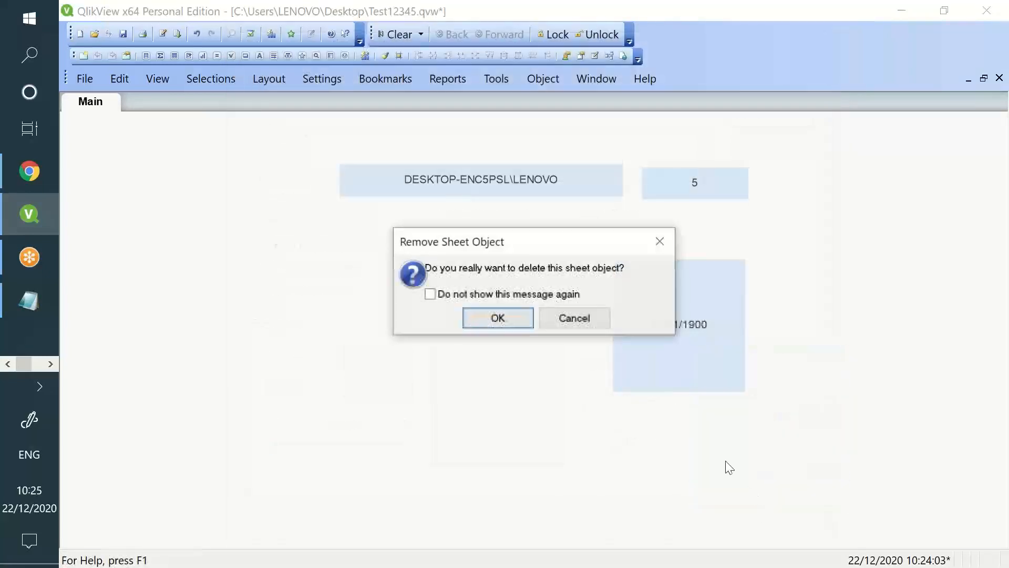
left_click(515, 318)
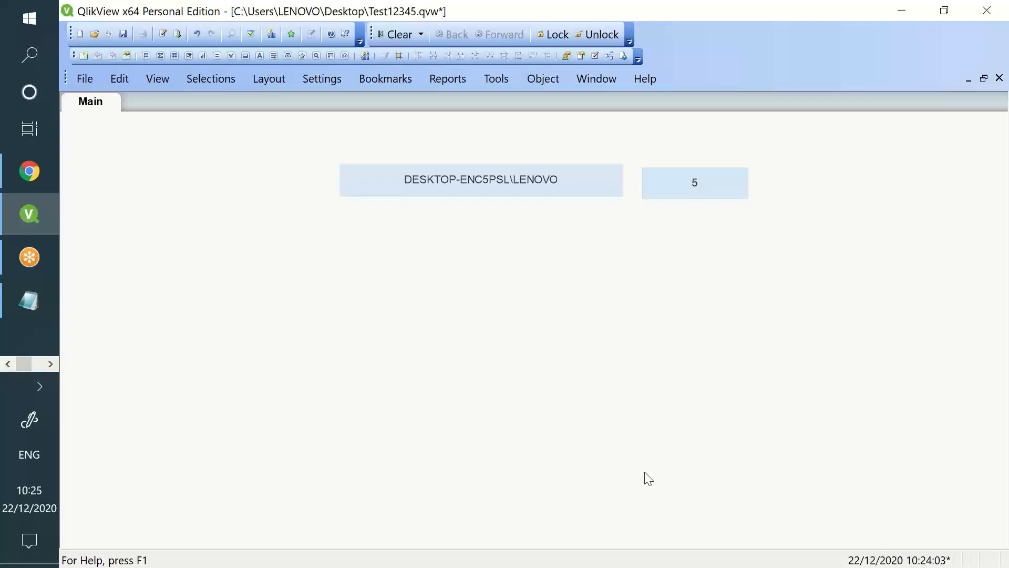
Reopen the load script and review the Test and Maxdate loads and the vmaxdate variable
left_click(173, 35)
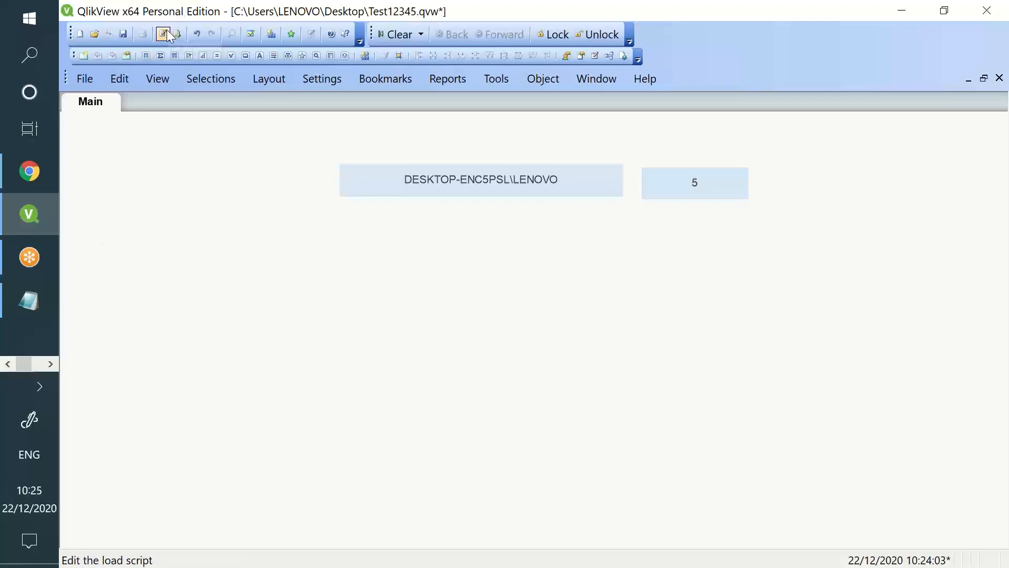
scroll(326, 214, "up", 3)
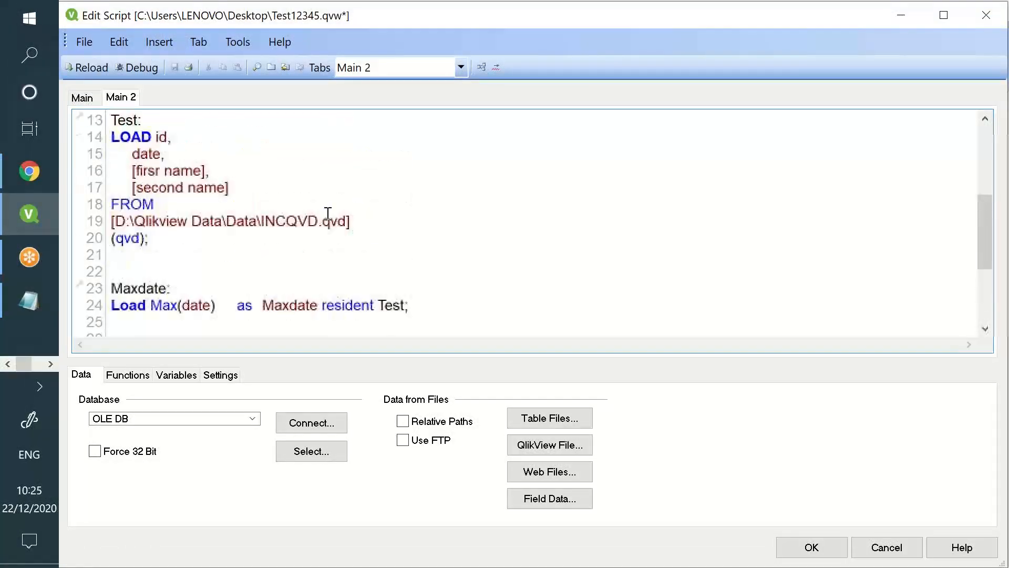
left_click_drag(112, 136, 233, 243)
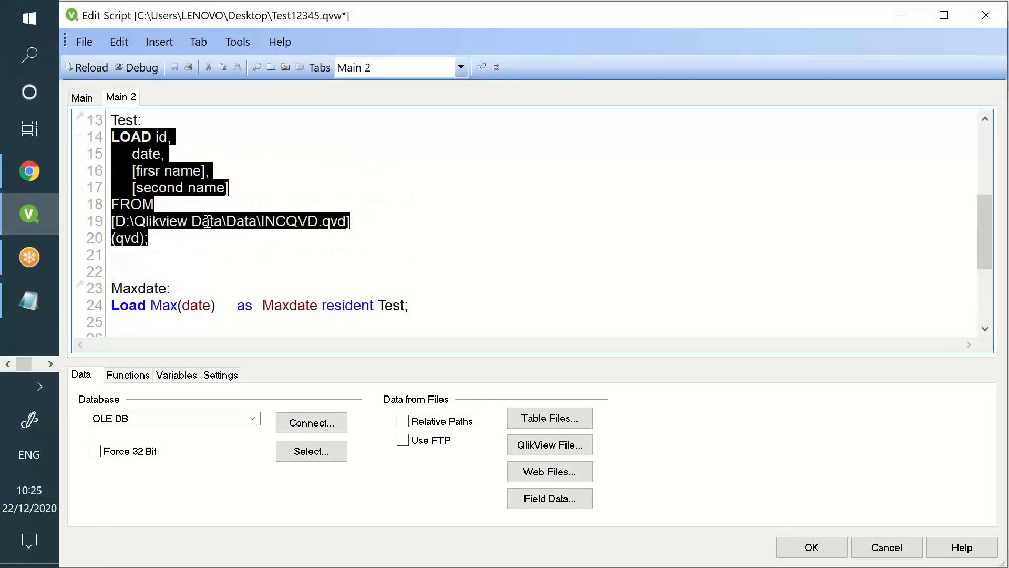
double_click(175, 170)
double_click(148, 154)
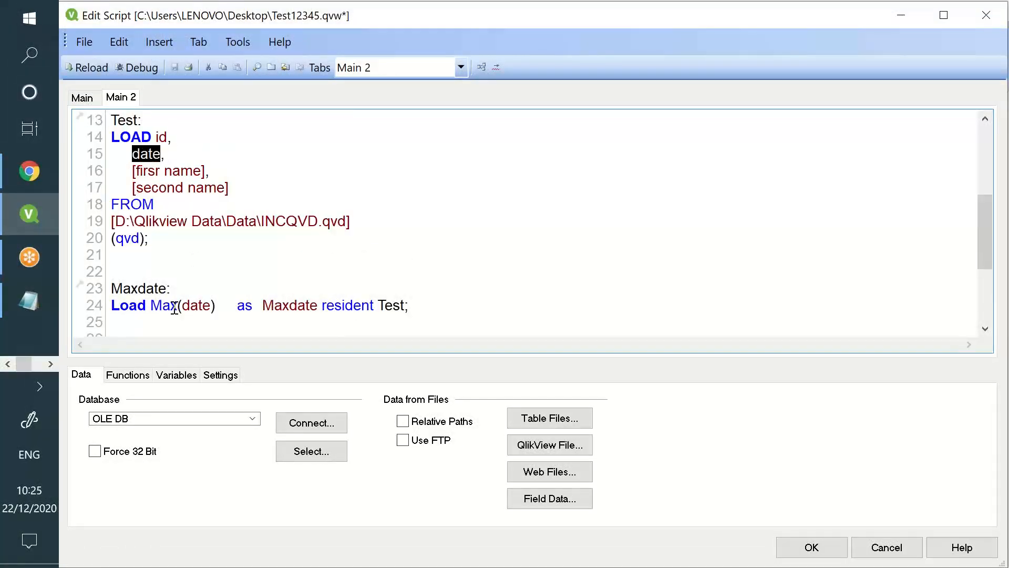
left_click_drag(162, 306, 202, 306)
scroll(235, 294, "down", 2)
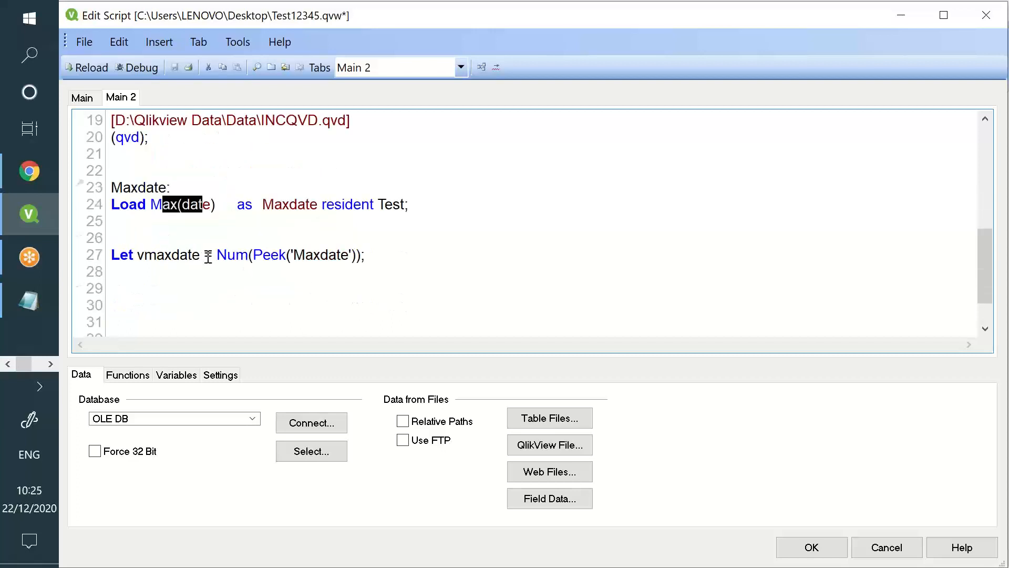
double_click(175, 256)
left_click(392, 251)
scroll(436, 256, "up", 3)
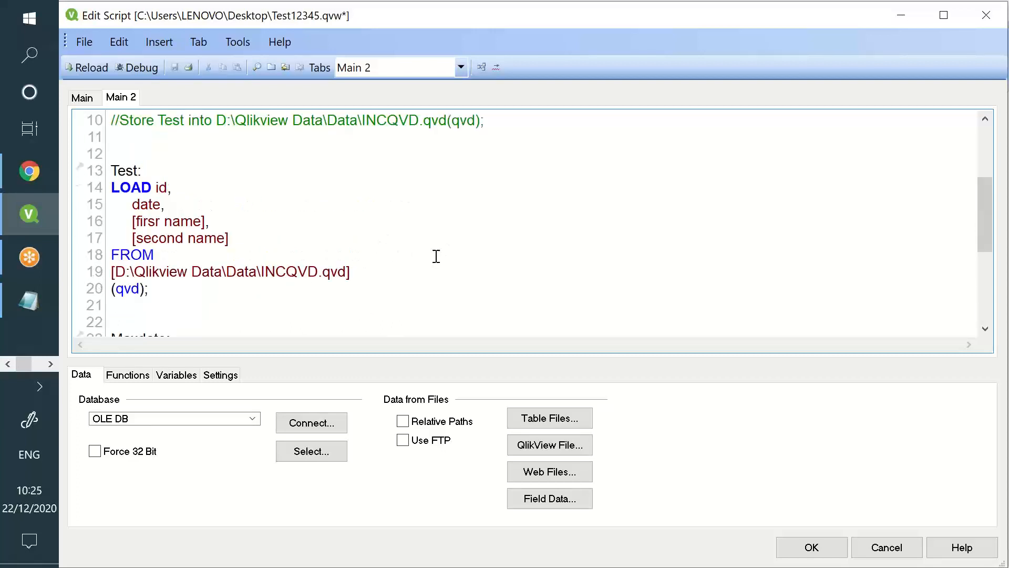
left_click_drag(111, 170, 398, 216)
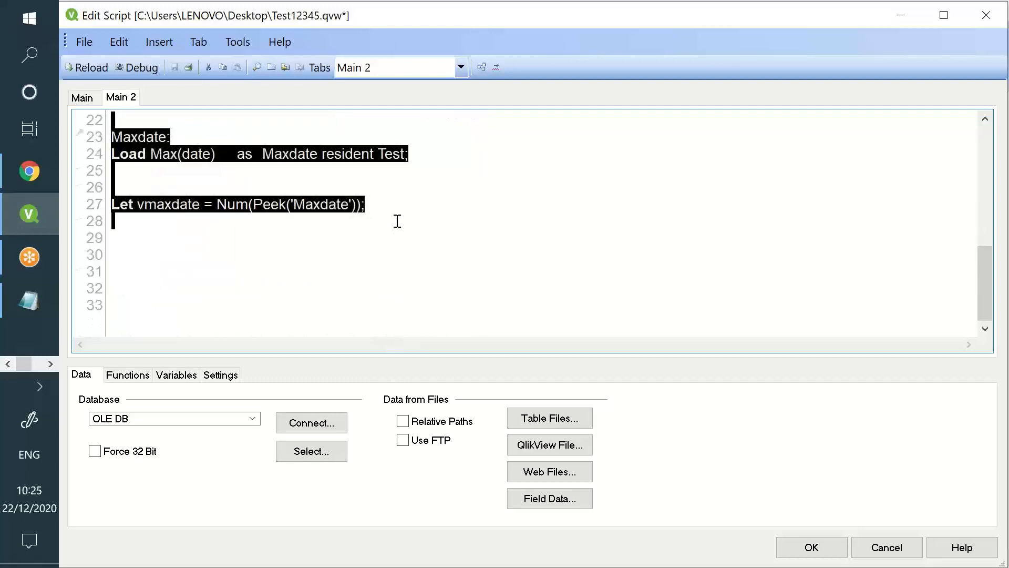
Add 'Drop table Test;' on a new line after the vmaxdate variable
left_click(401, 221)
key("Return")
key("Return")
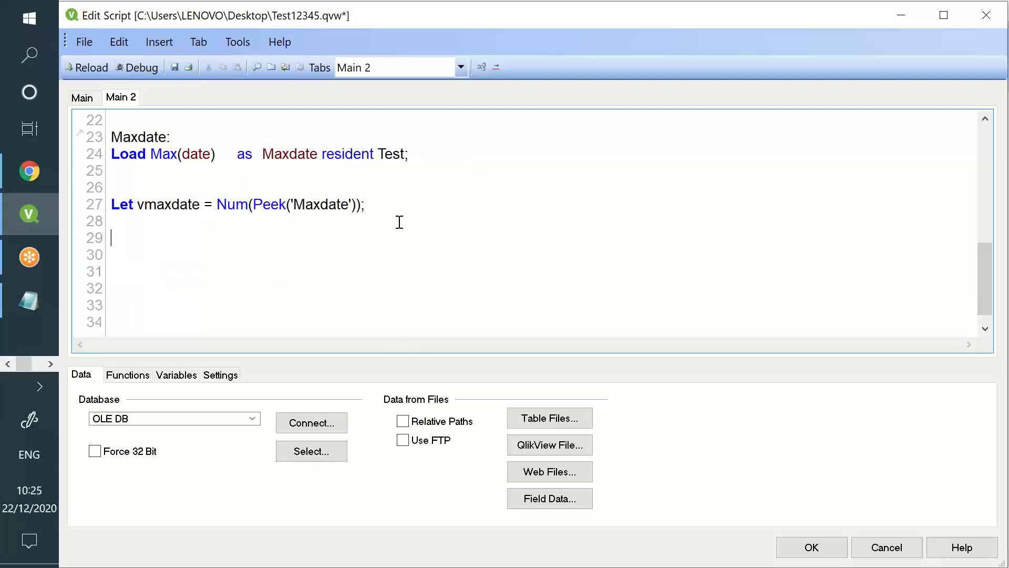
type("Drop table")
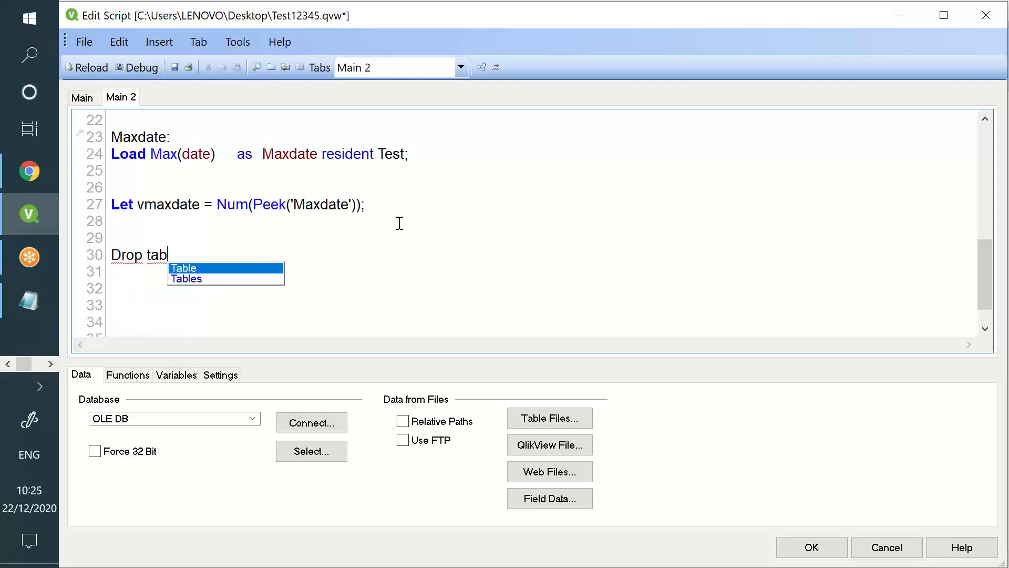
key("BackSpace")
type("le Test;")
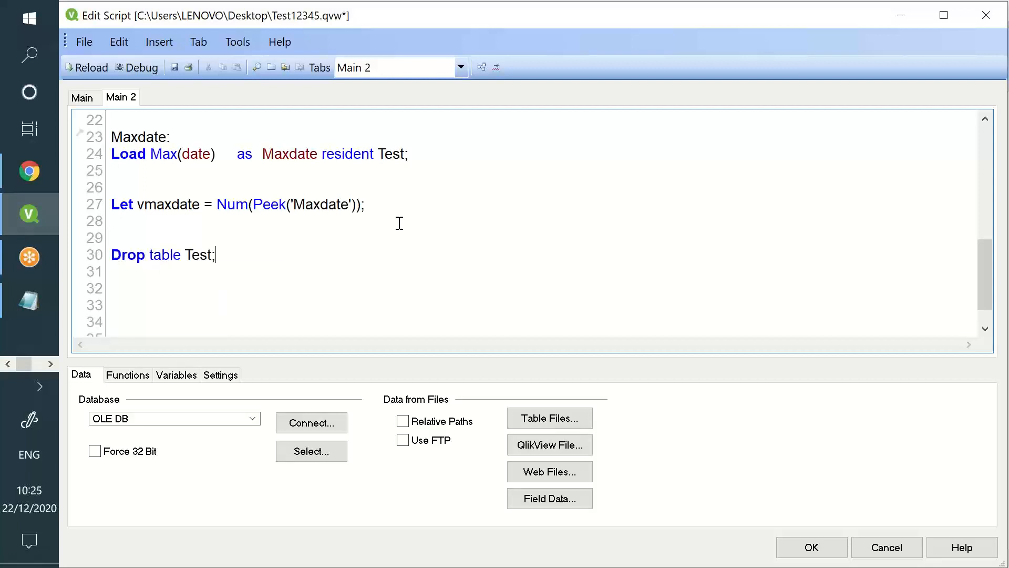
scroll(400, 223, "up", 3)
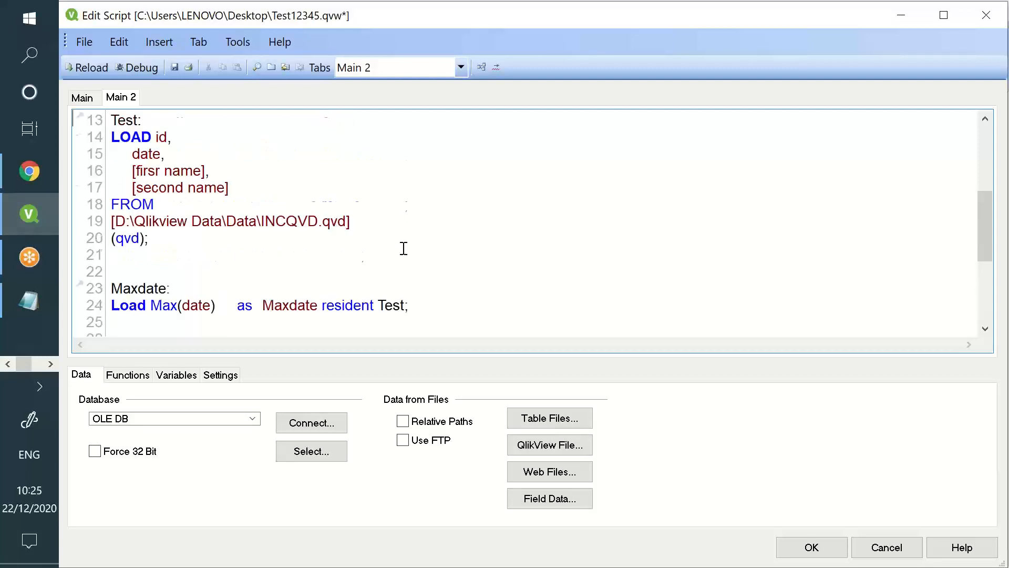
left_click_drag(112, 271, 106, 121)
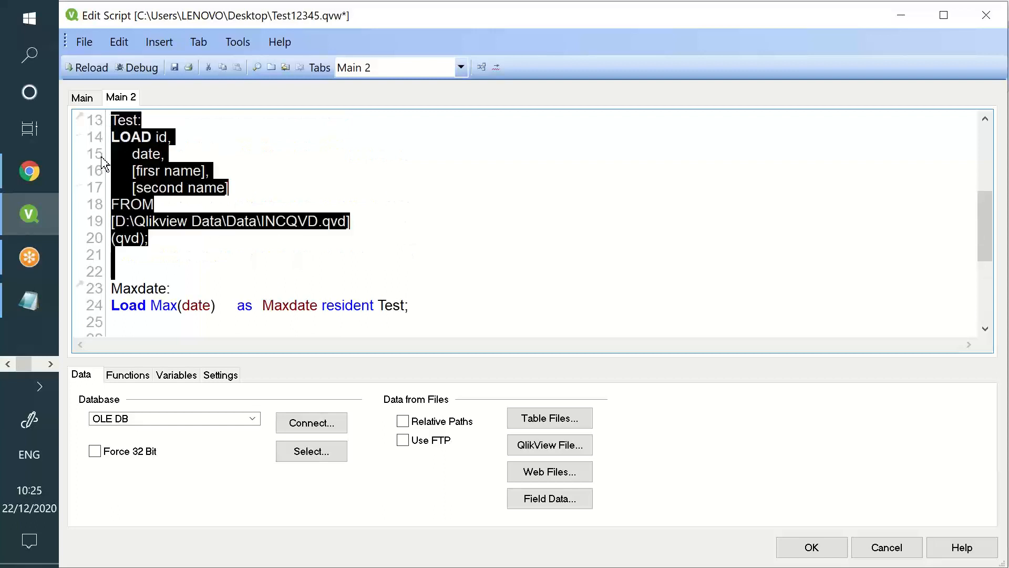
left_click(110, 170)
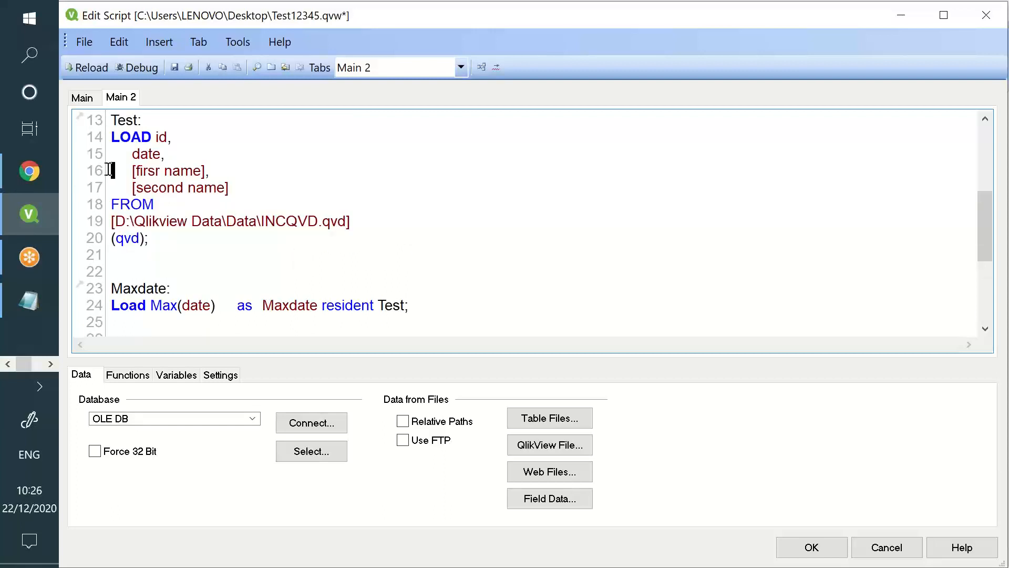
scroll(157, 252, "down", 4)
left_click_drag(232, 225, 97, 231)
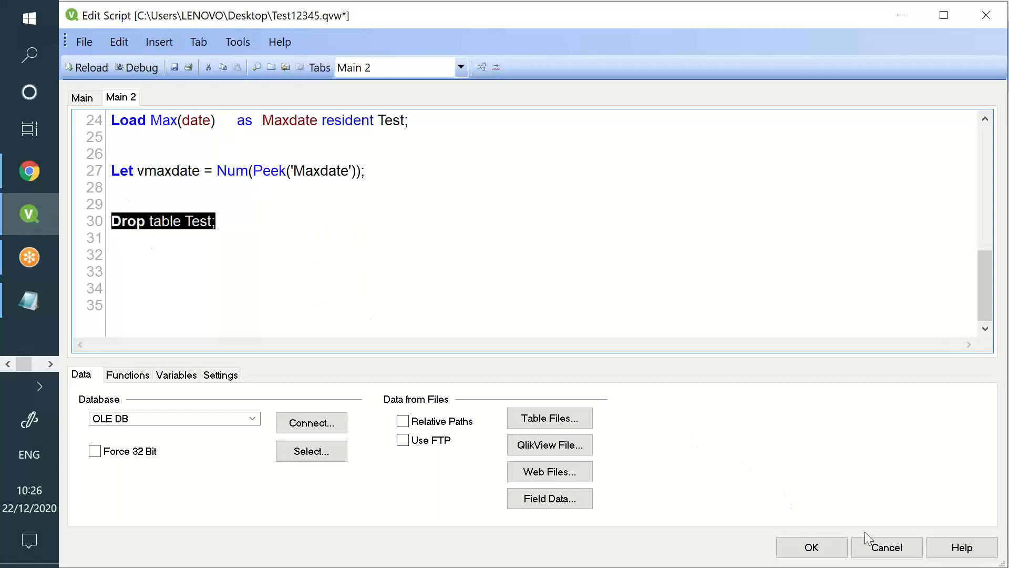
left_click(875, 229)
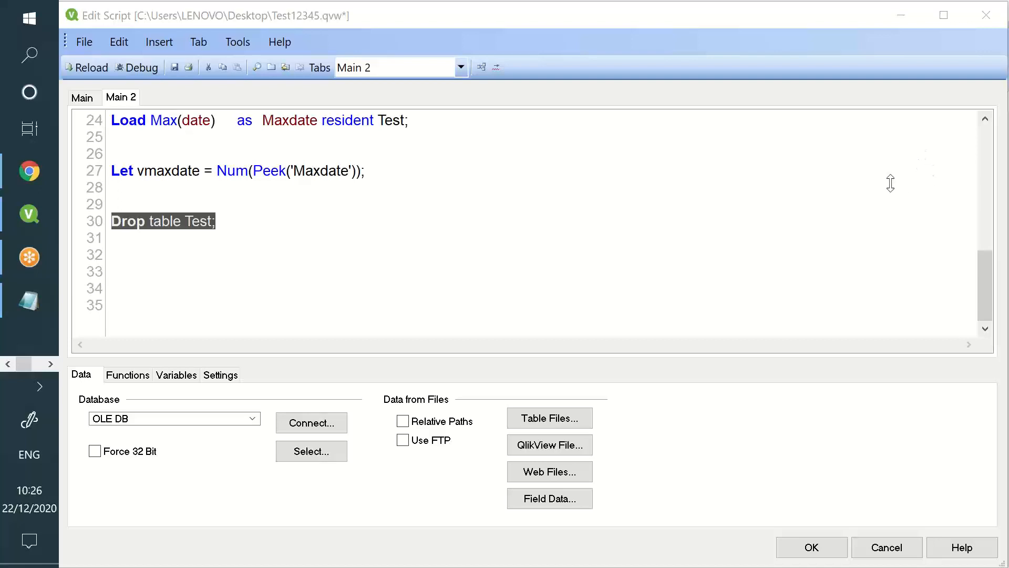
left_click(283, 283)
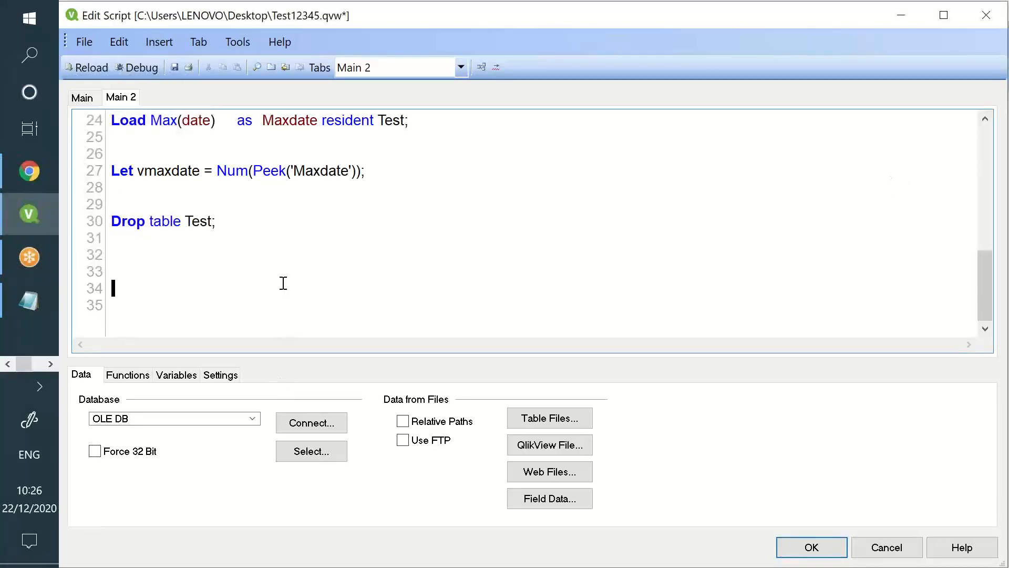
Start a new table-file load from incr2.xlsx below the Drop table statement
left_click(282, 257)
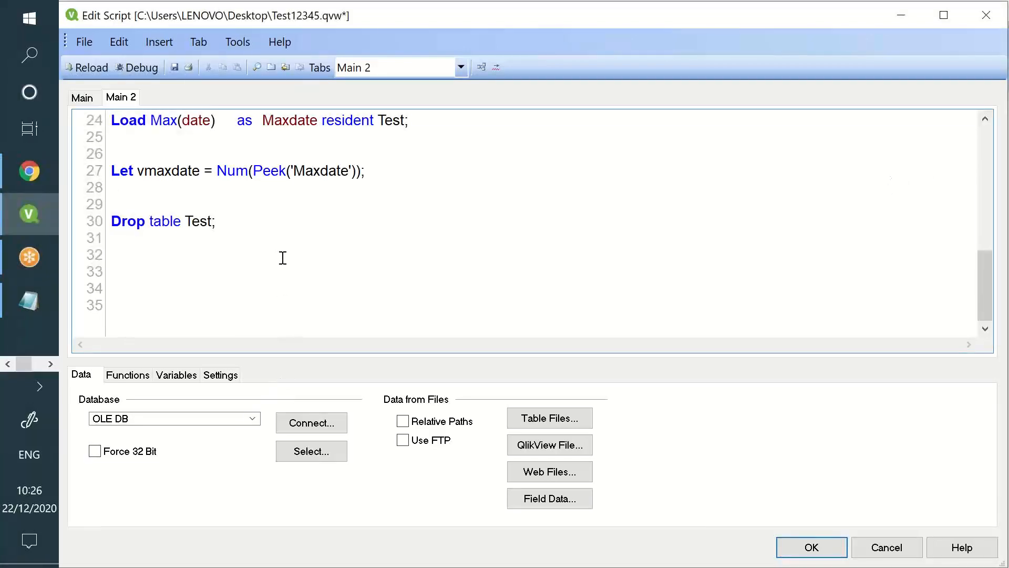
left_click(547, 422)
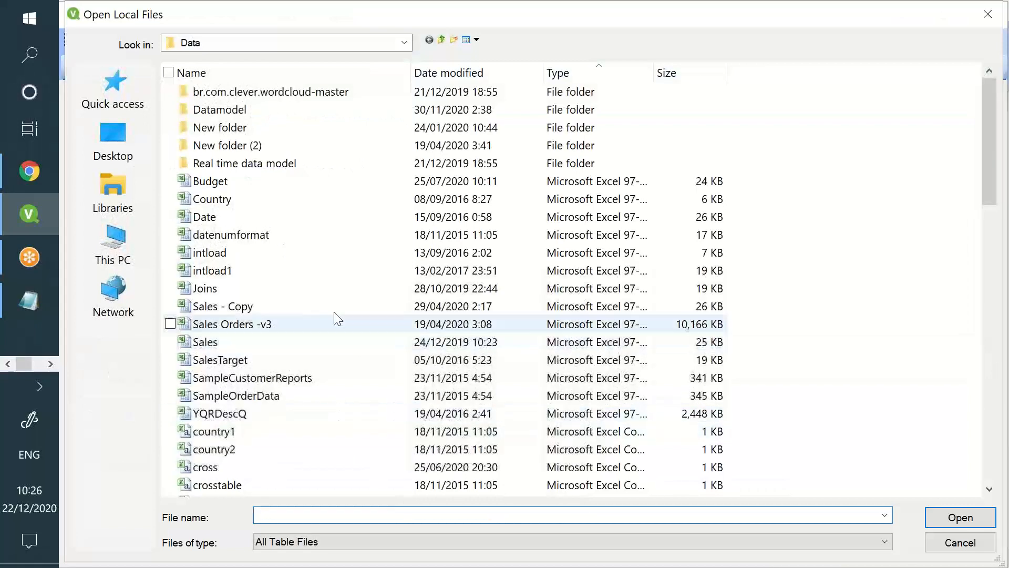
left_click(335, 309)
key("i")
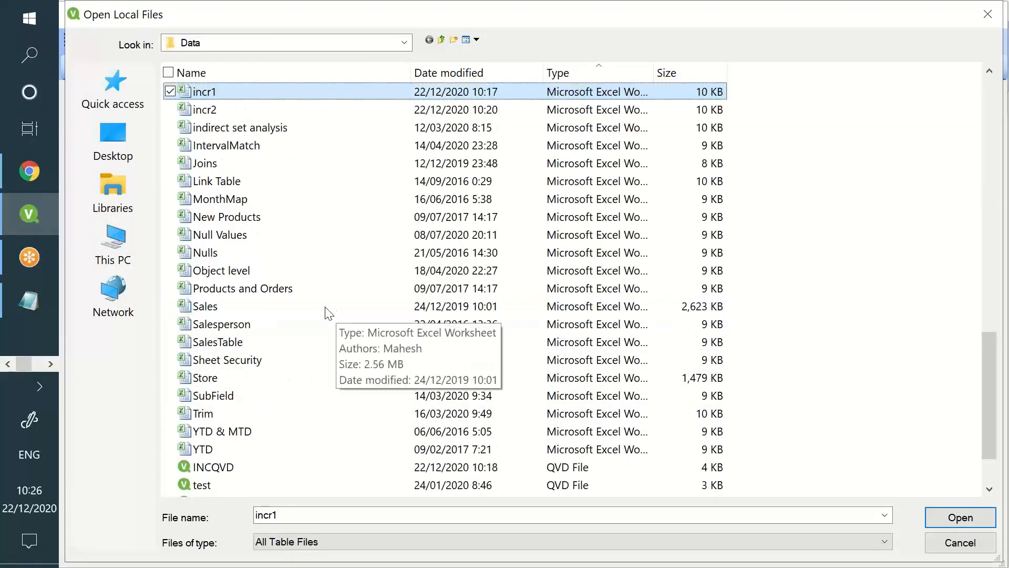
double_click(405, 111)
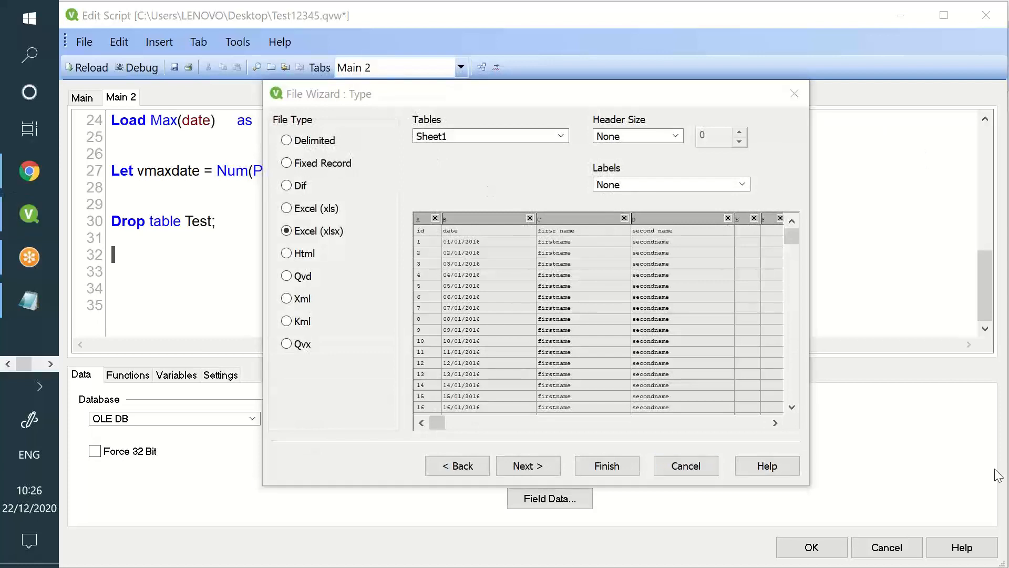
Exclude columns E and F, use Embedded Labels, and insert the incr2 load statement
left_click(754, 219)
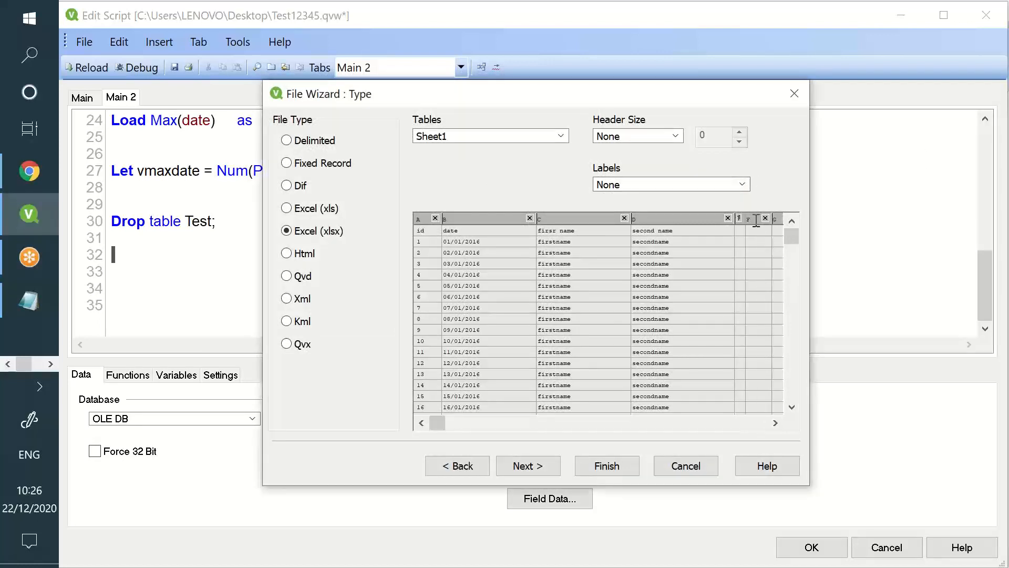
left_click(764, 219)
left_click(745, 186)
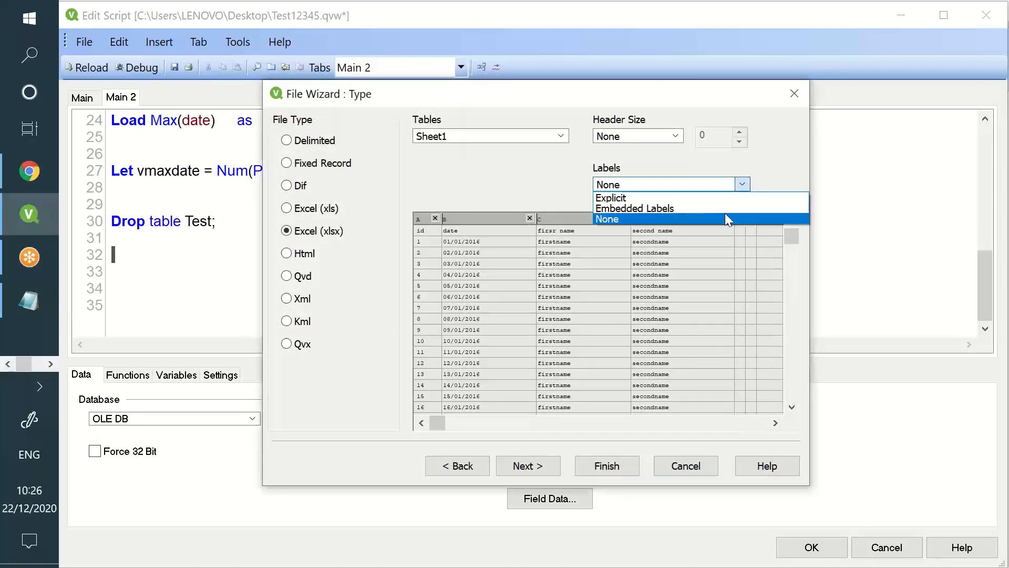
left_click(725, 215)
left_click(735, 187)
left_click(731, 213)
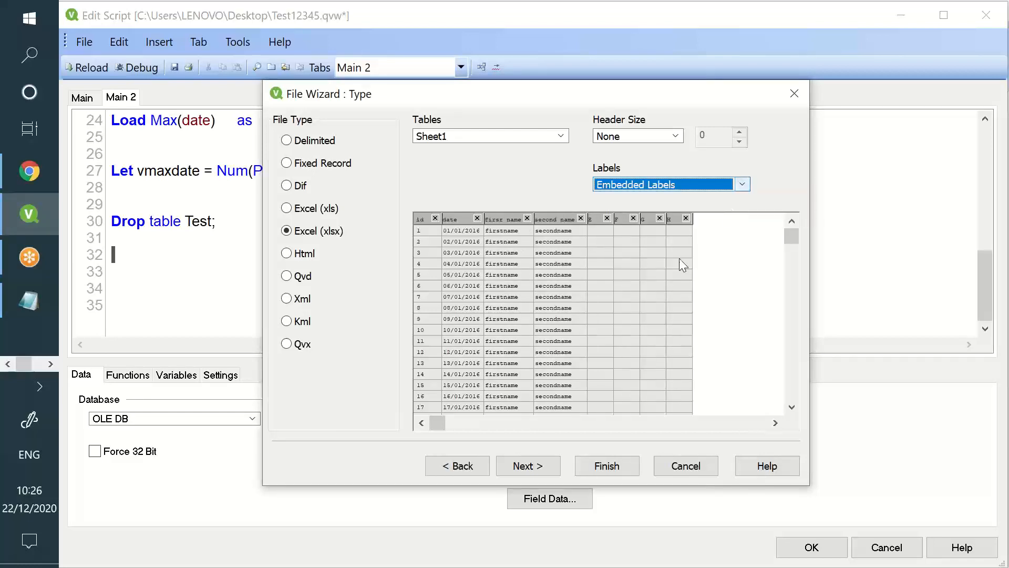
scroll(539, 298, "down", 2)
scroll(538, 298, "down", 3)
left_click(609, 465)
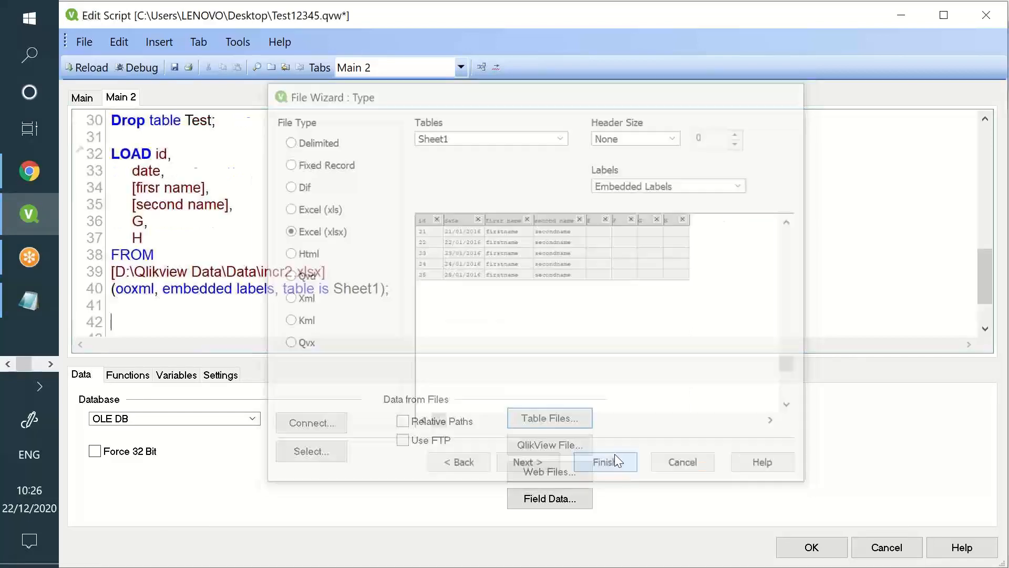
left_click_drag(177, 234, 229, 205)
Remove the extra G and H fields, label the load 'Test2:', and begin a where clause
key("Delete")
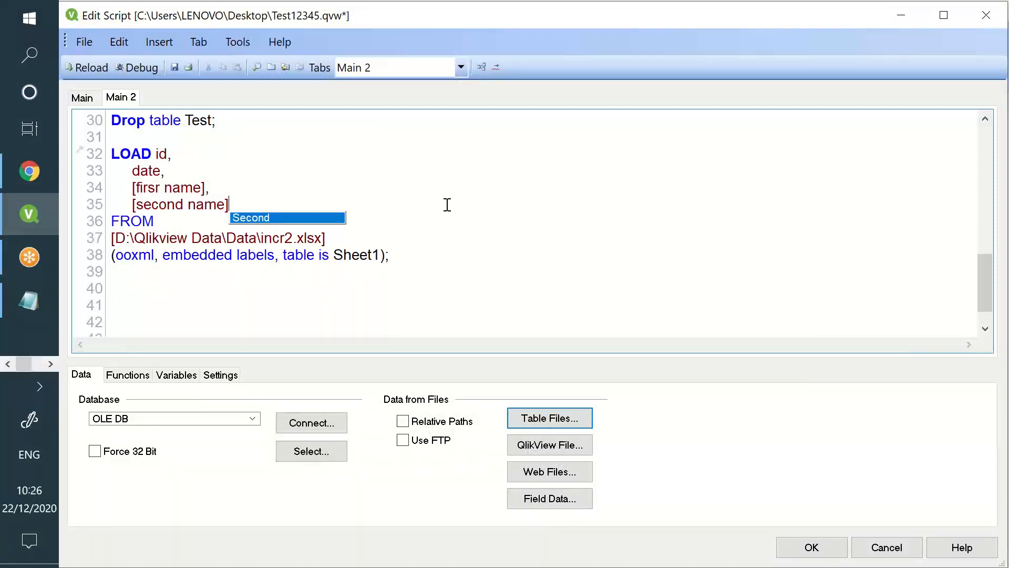
key("Return")
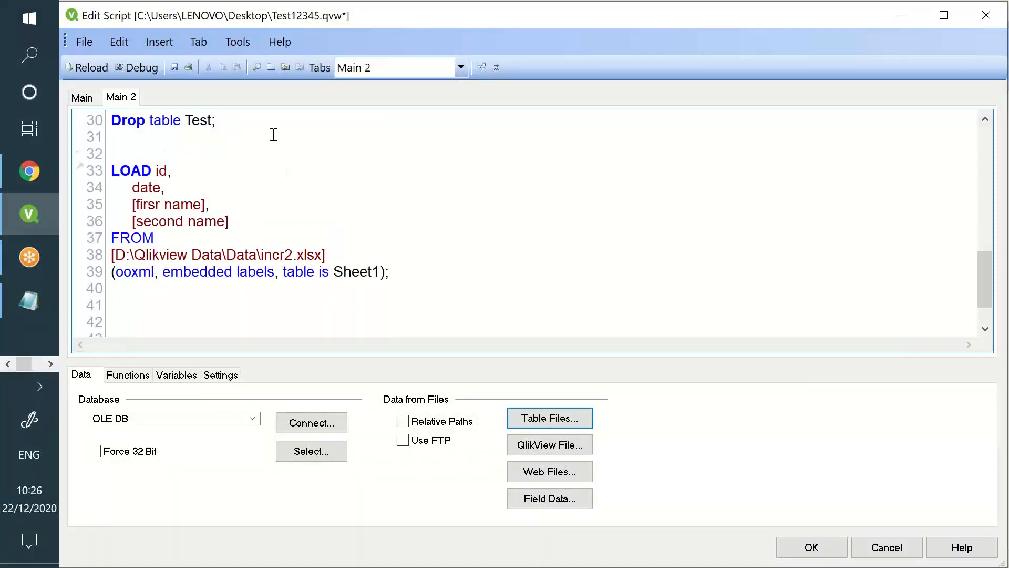
type("Test2")
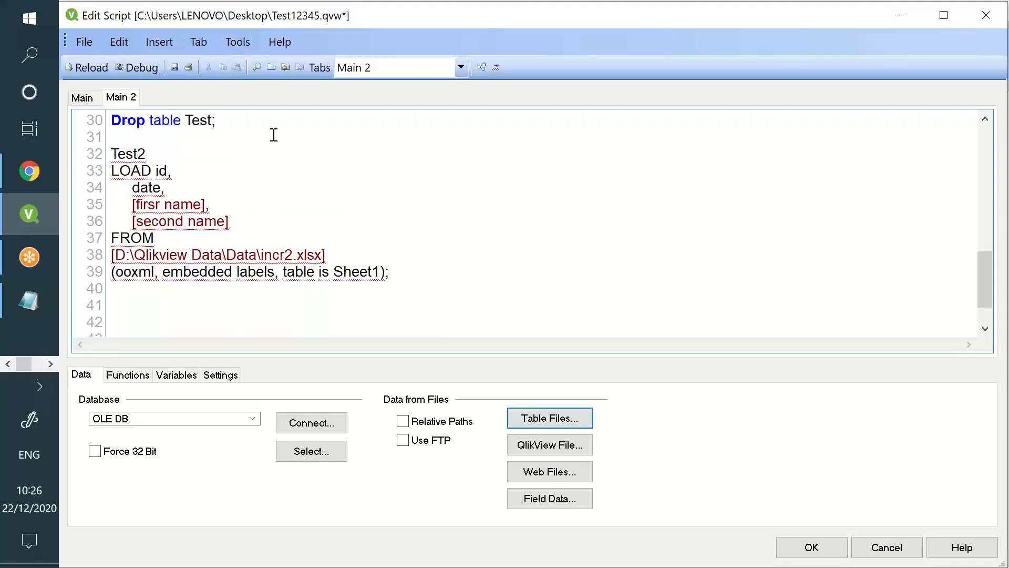
type(":")
scroll(274, 135, "up", 2)
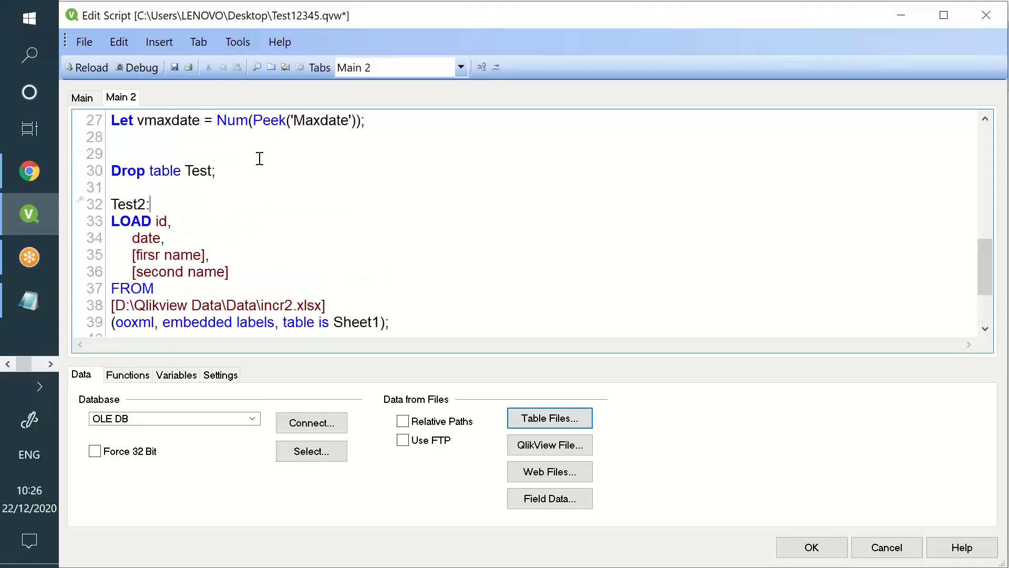
scroll(259, 157, "down", 2)
left_click_drag(167, 171, 264, 256)
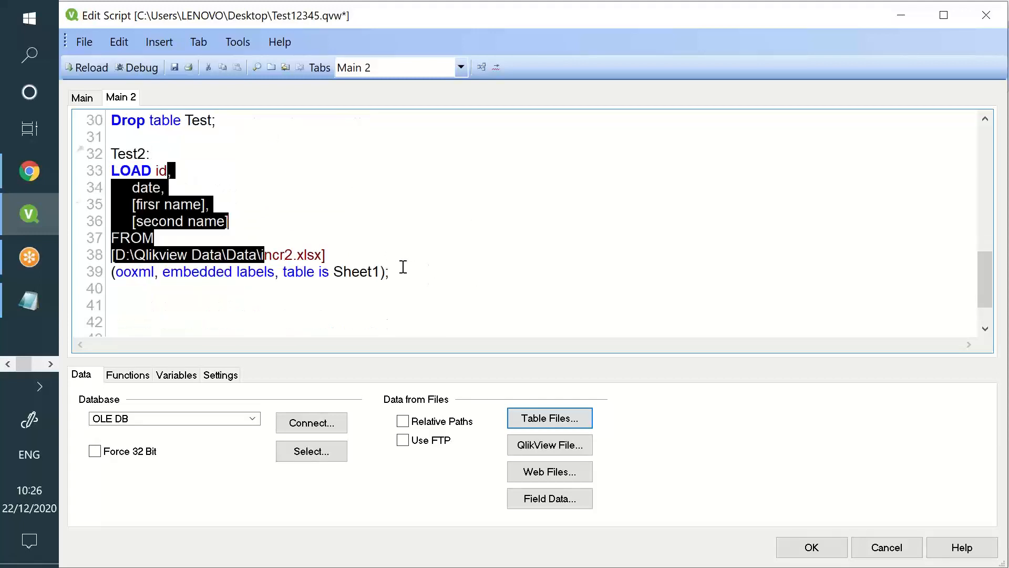
left_click(386, 264)
key("Return")
key("Return")
key("Return")
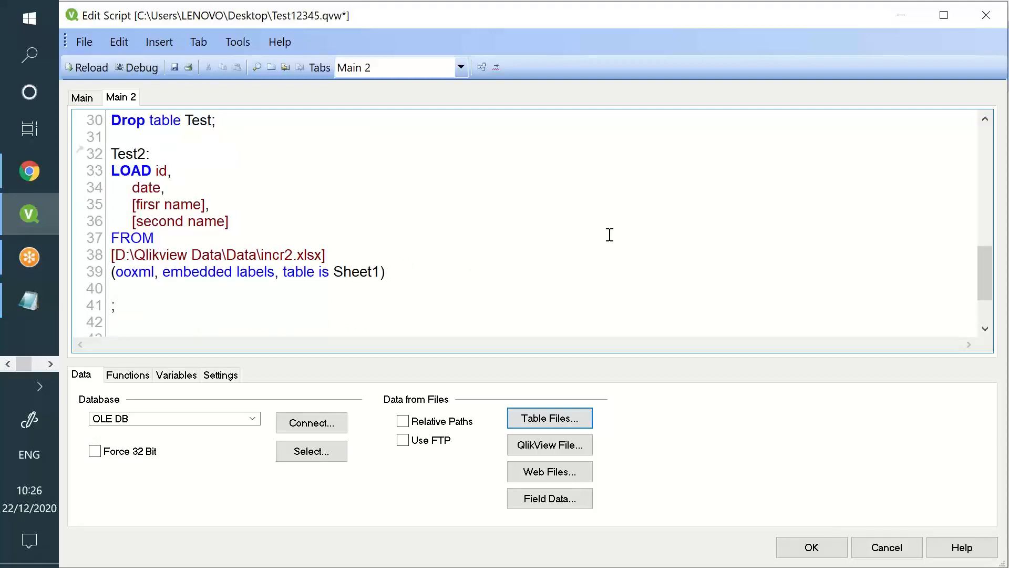
type("where")
Complete the filter as 'where date > $(vmaxdate)' before the semicolon
double_click(144, 190)
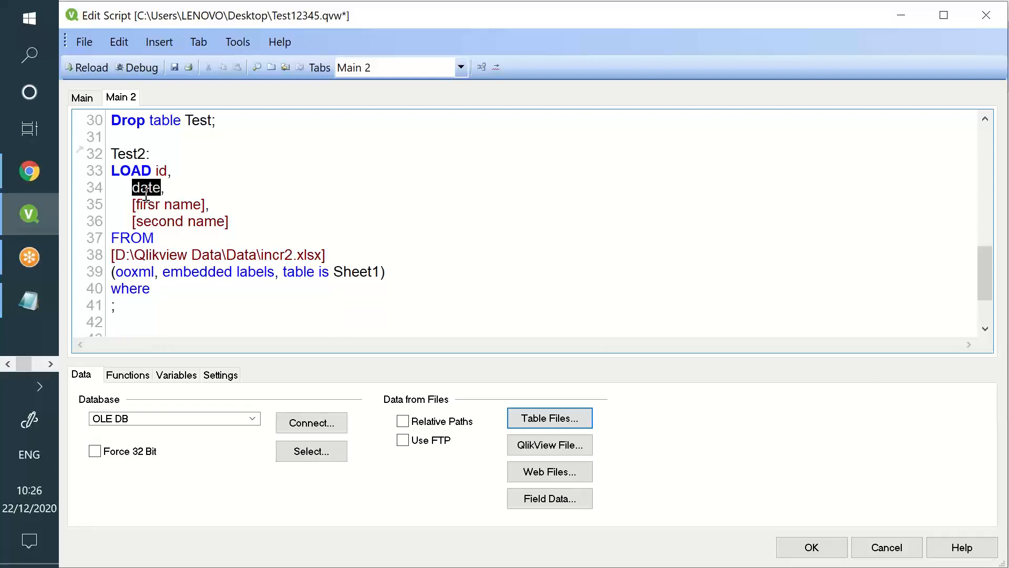
left_click(188, 288)
type("date >")
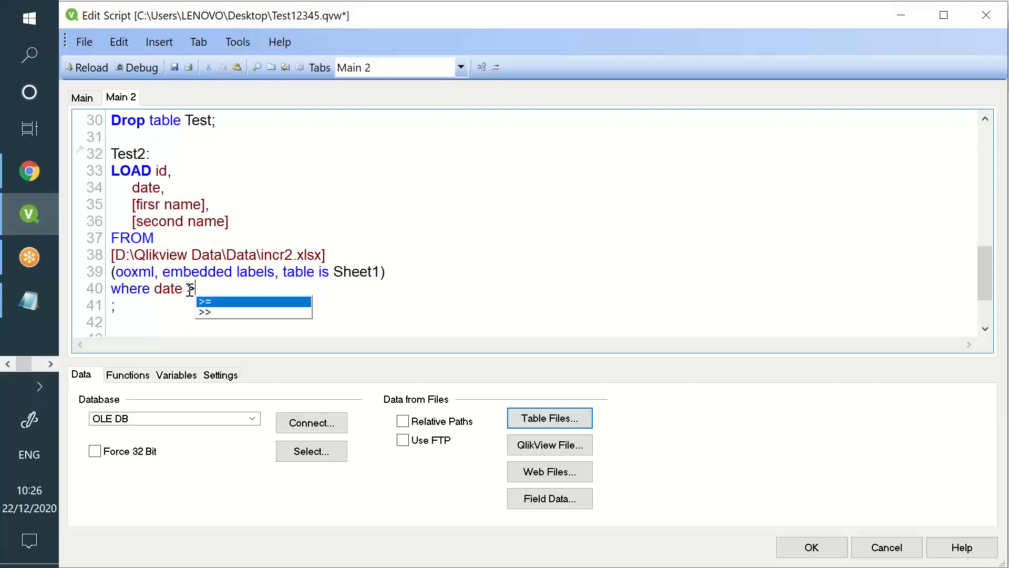
key("Escape")
scroll(194, 281, "up", 2)
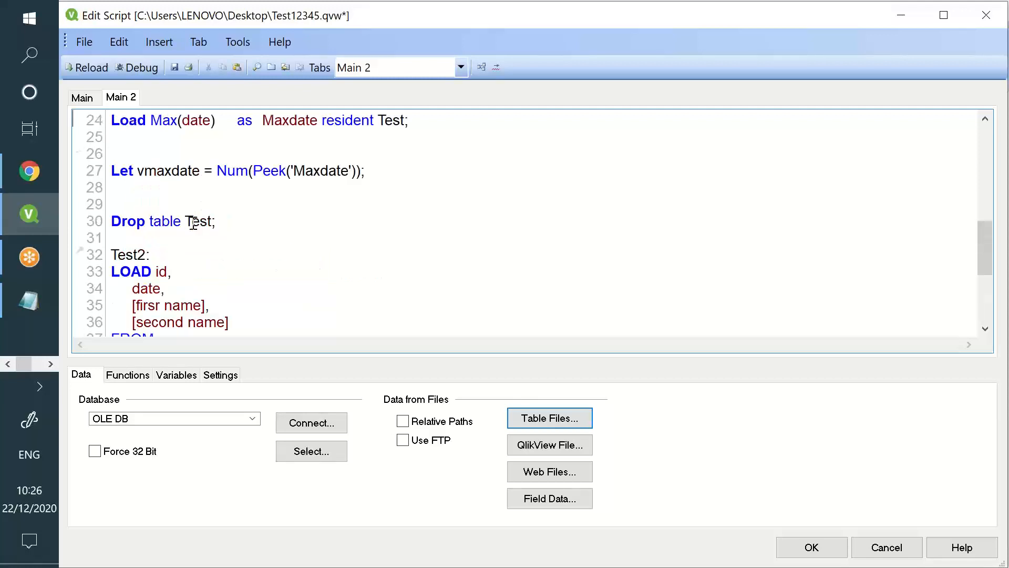
double_click(177, 172)
scroll(215, 242, "down", 3)
left_click(240, 238)
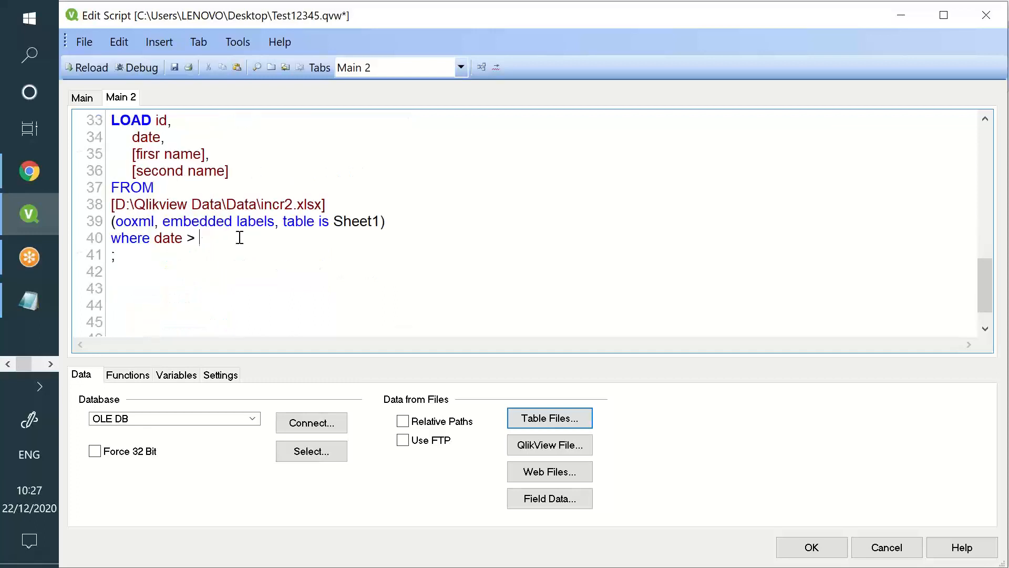
type("$(")
key("ctrl+v")
type(")")
Trace $(vmaxdate) back to its Peek of Maxdate from the max-date load
double_click(237, 239)
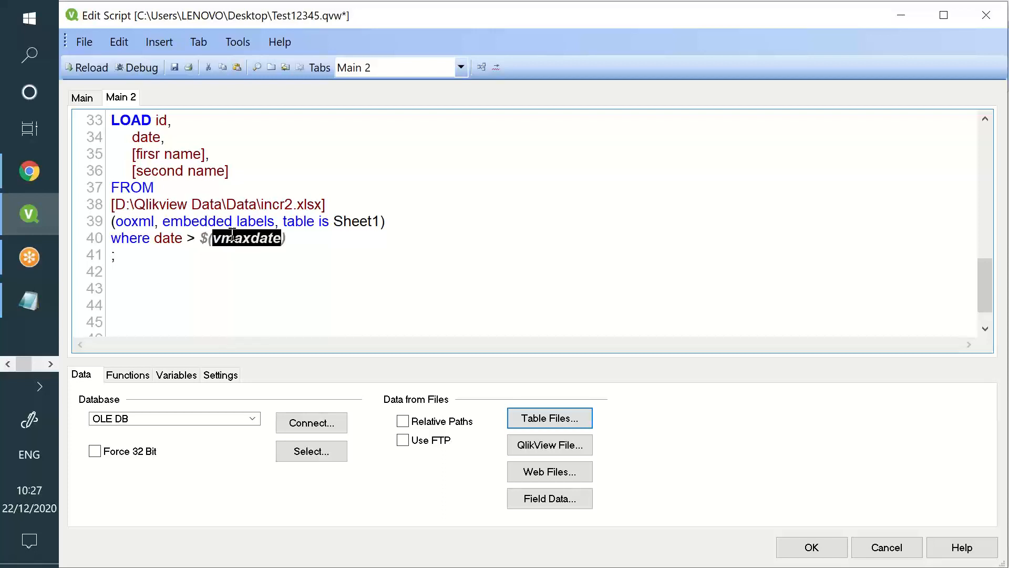
scroll(231, 231, "up", 2)
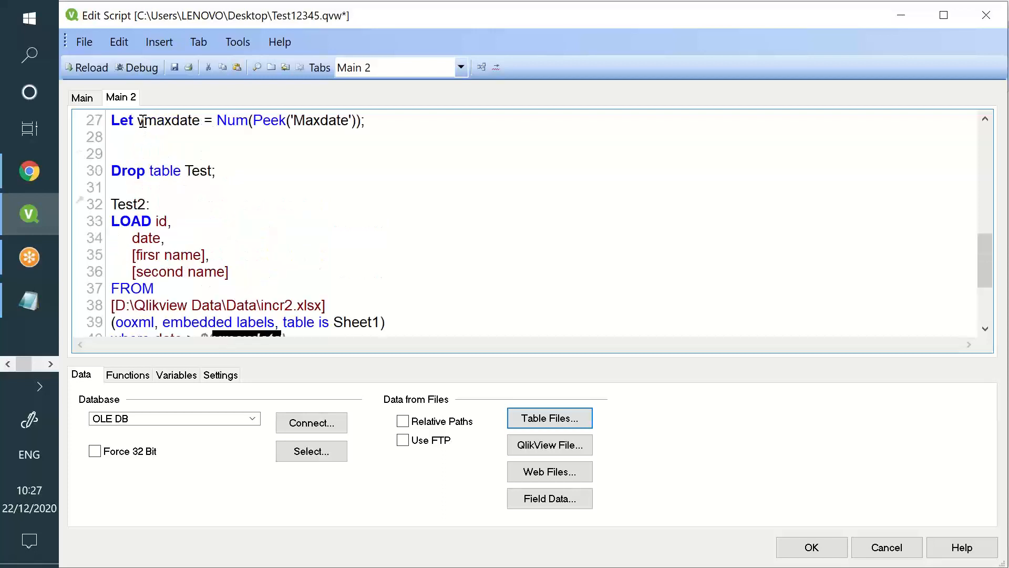
left_click_drag(143, 121, 187, 120)
left_click(328, 117)
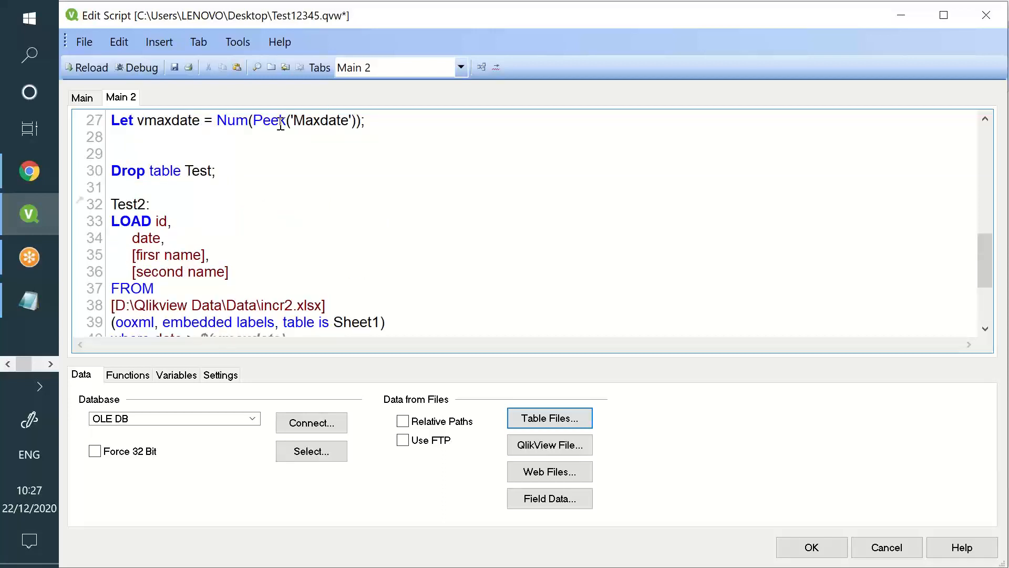
double_click(304, 122)
scroll(294, 122, "up", 1)
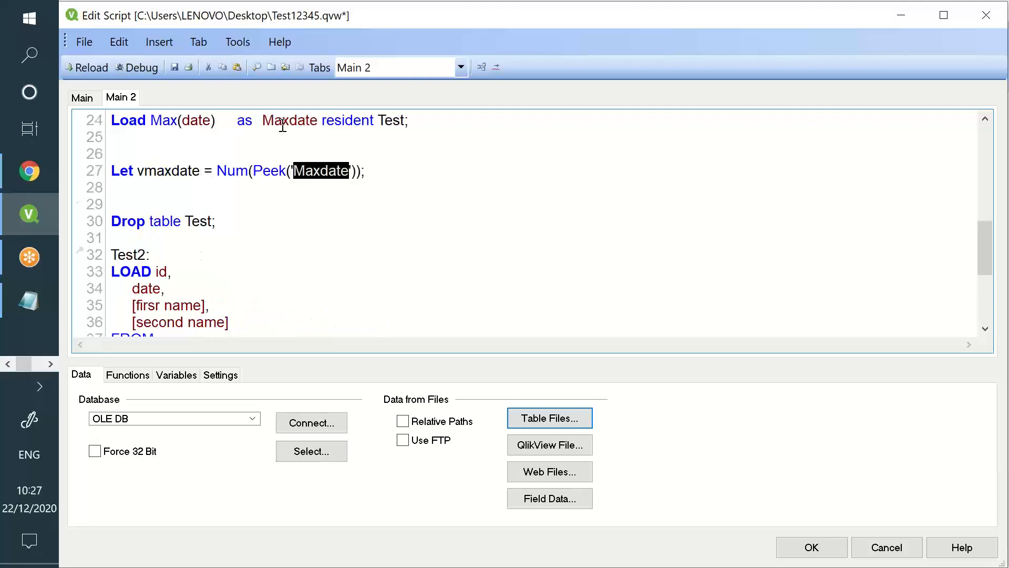
left_click(287, 121)
double_click(288, 120)
scroll(294, 158, "down", 3)
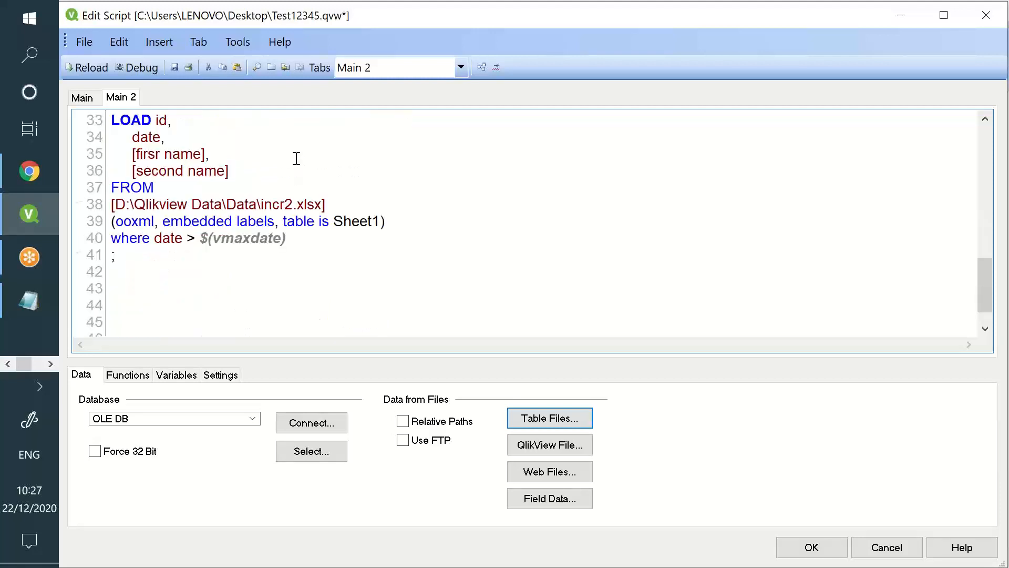
Review the Test2 load's incr2.xlsx source, date field and $(vmaxdate) filter
left_click_drag(199, 239, 286, 239)
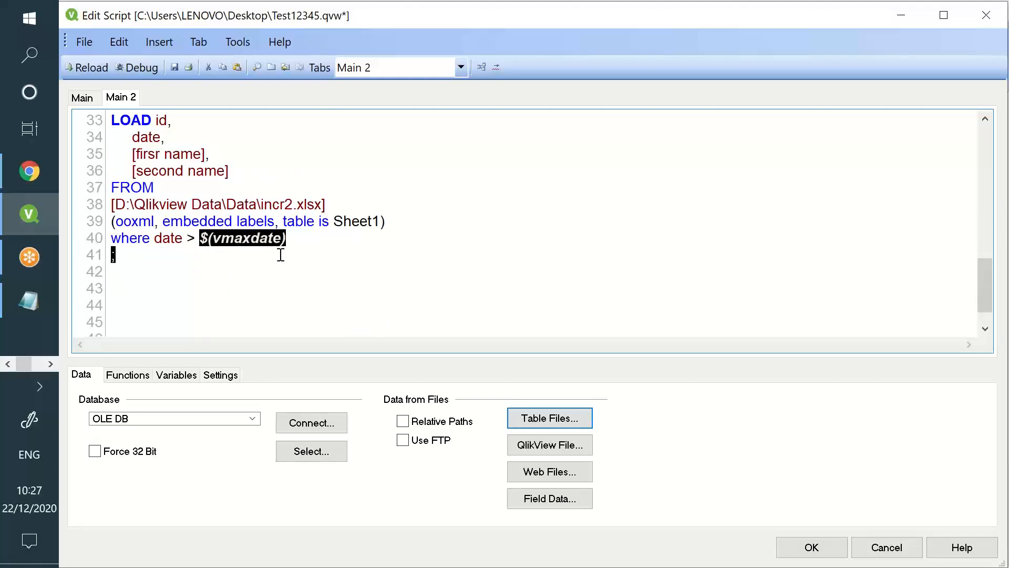
scroll(272, 205, "up", 3)
left_click_drag(156, 173, 181, 172)
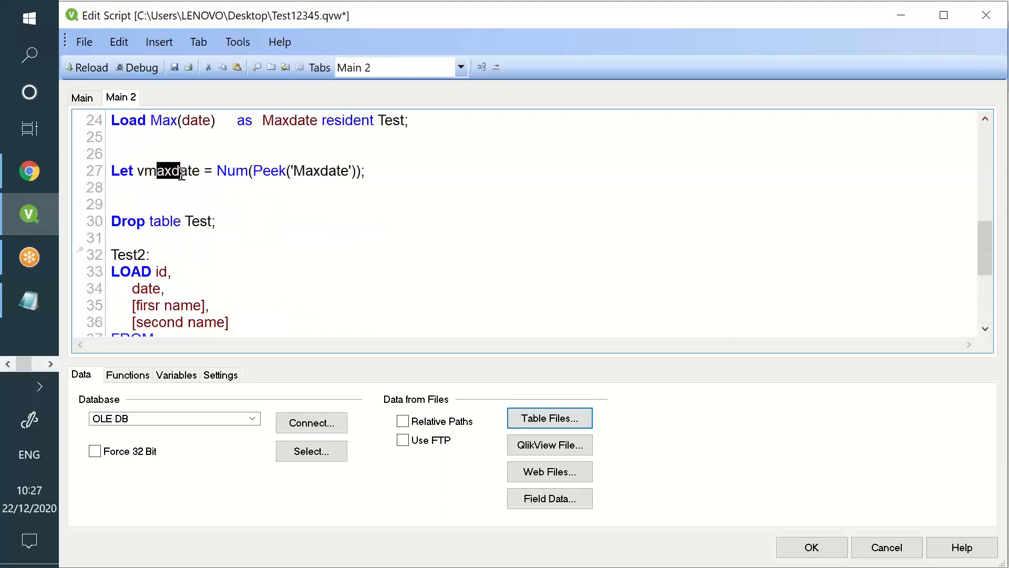
scroll(190, 211, "down", 2)
left_click_drag(132, 289, 288, 289)
left_click(291, 295)
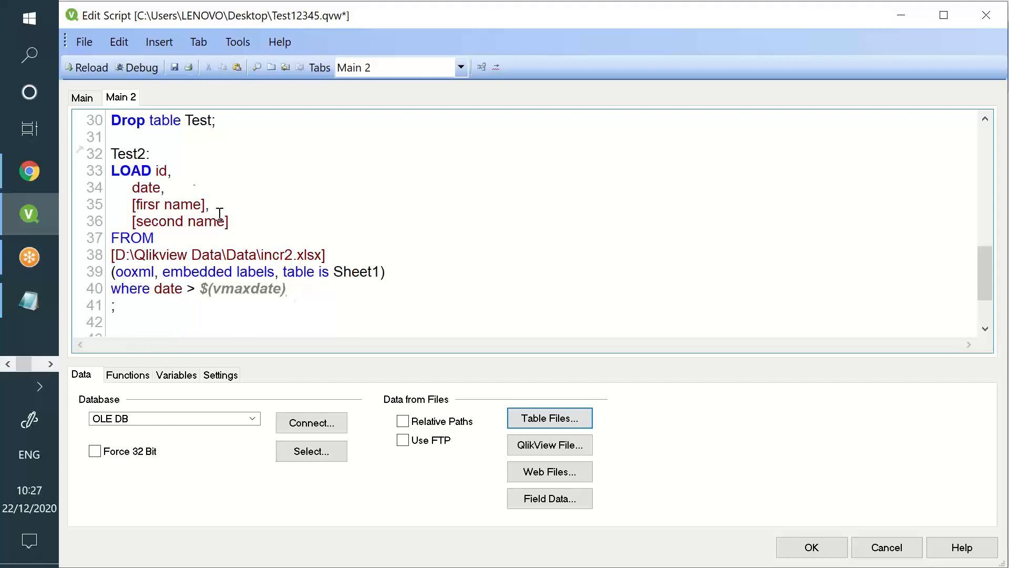
left_click(135, 154)
left_click_drag(157, 173, 255, 255)
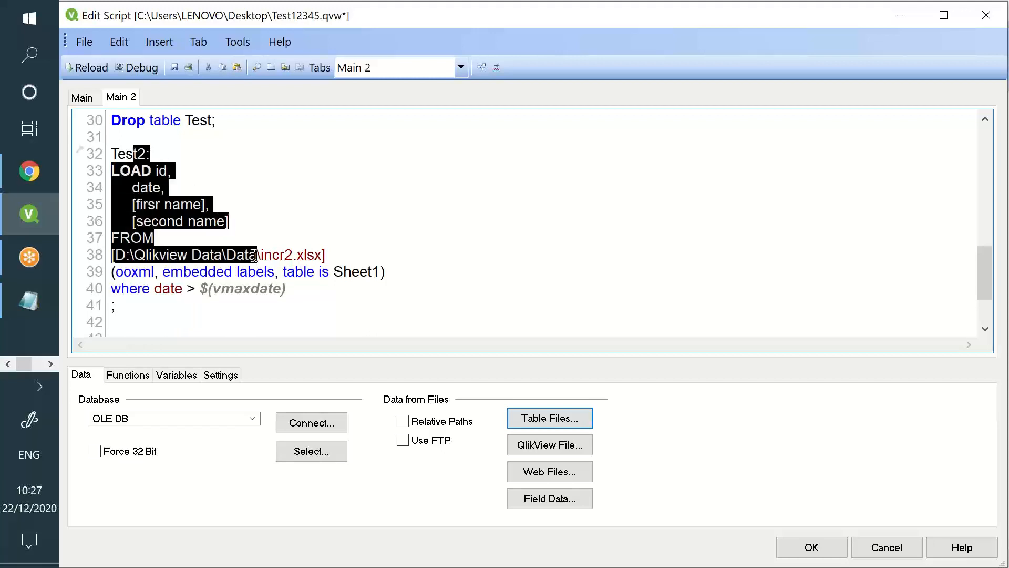
left_click_drag(324, 256, 122, 257)
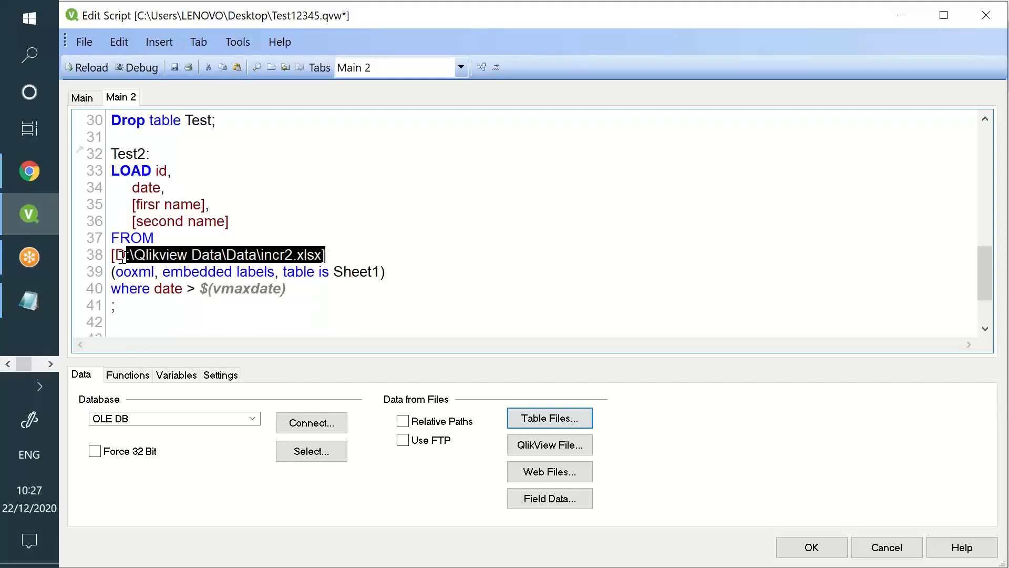
double_click(142, 187)
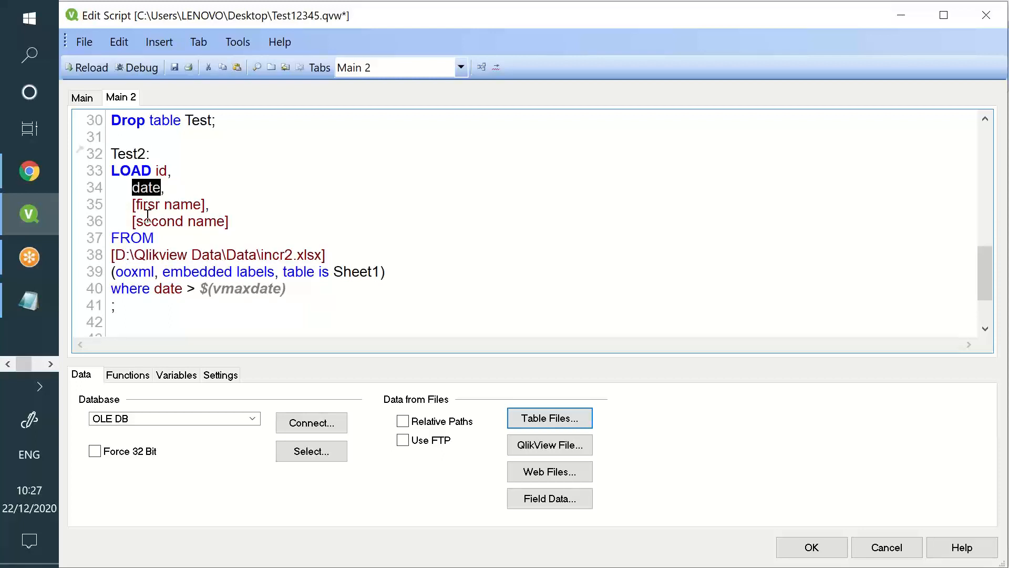
left_click_drag(205, 292, 294, 290)
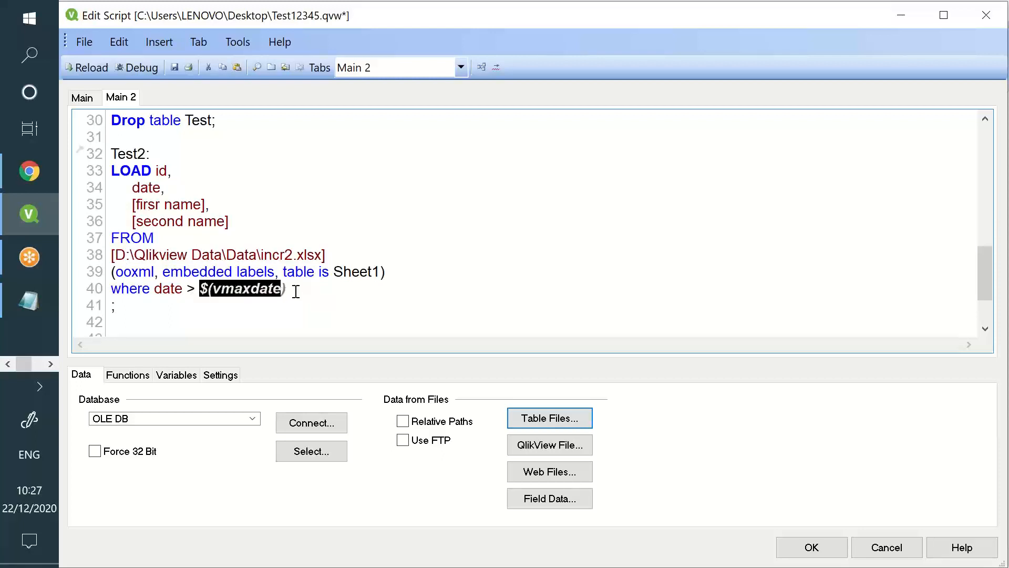
left_click(297, 289)
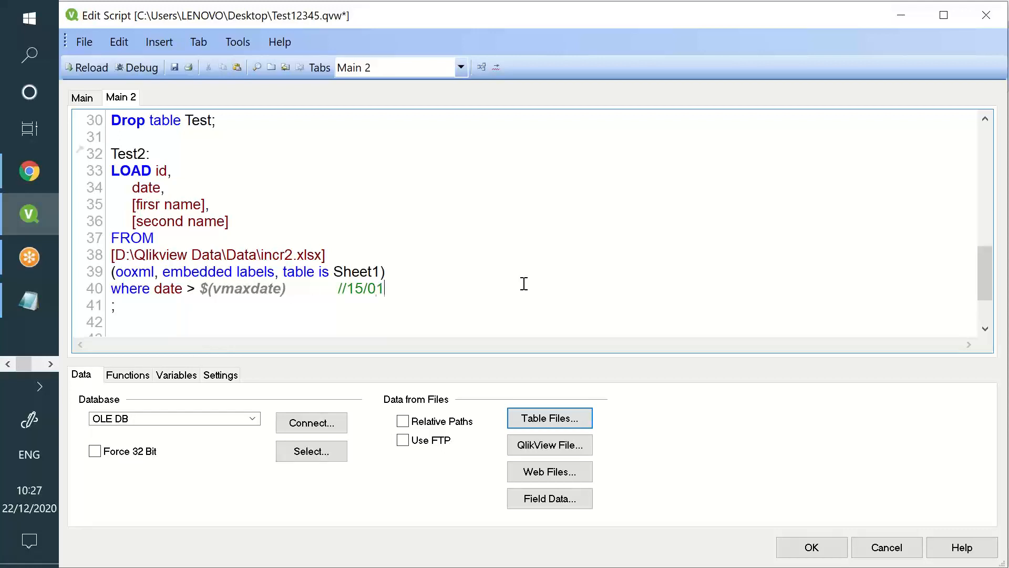
Add the comment //15/01/2016 after the date filter and switch to the incr2 workbook
type("2016")
left_click_drag(183, 291, 153, 286)
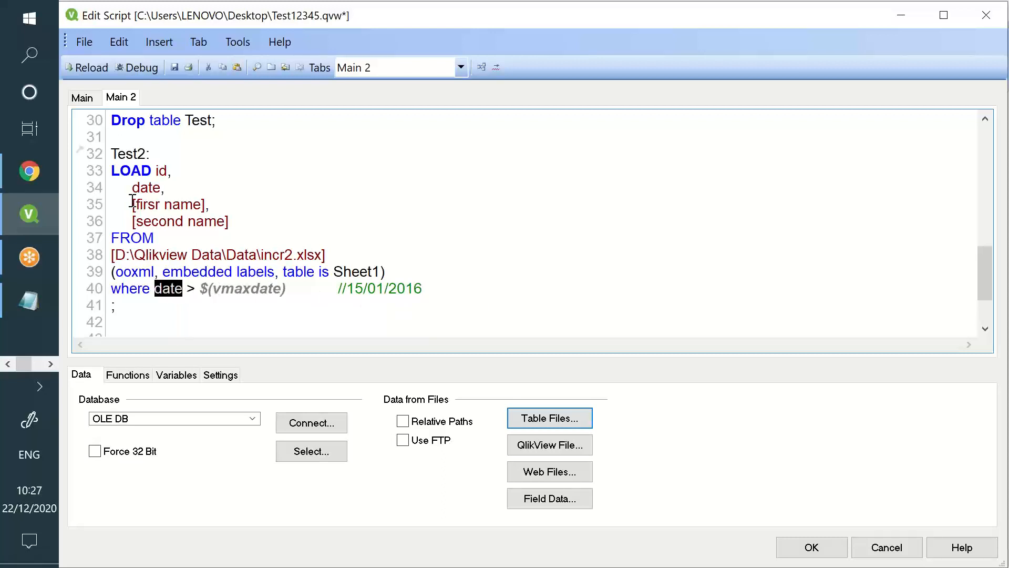
left_click_drag(140, 188, 180, 190)
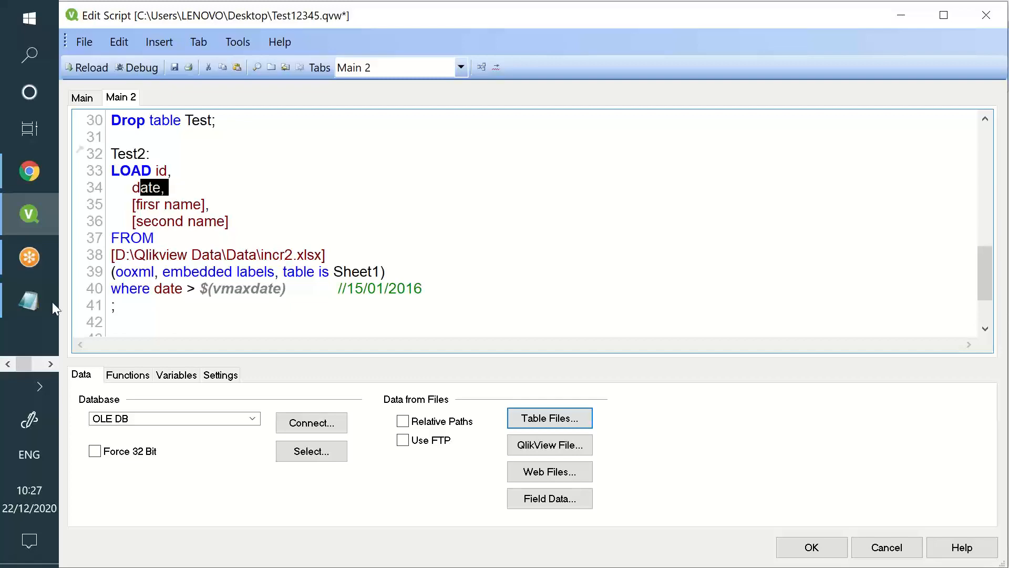
left_click(50, 363)
left_click(29, 212)
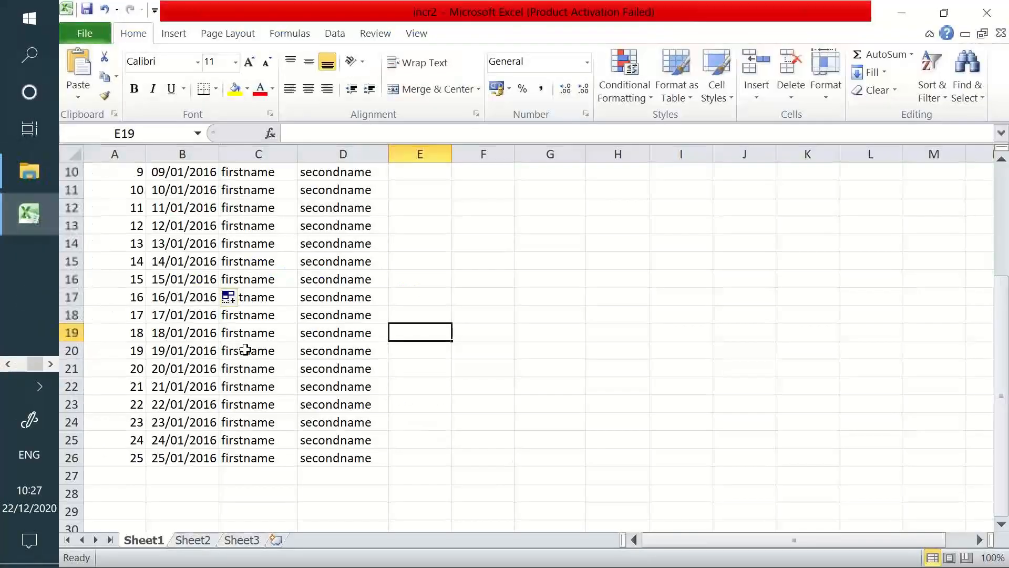
Highlight the incr2 dates 16/01/2016 to 25/01/2016 in B17:B26, then return to QlikView
left_click(184, 350)
left_click(174, 279)
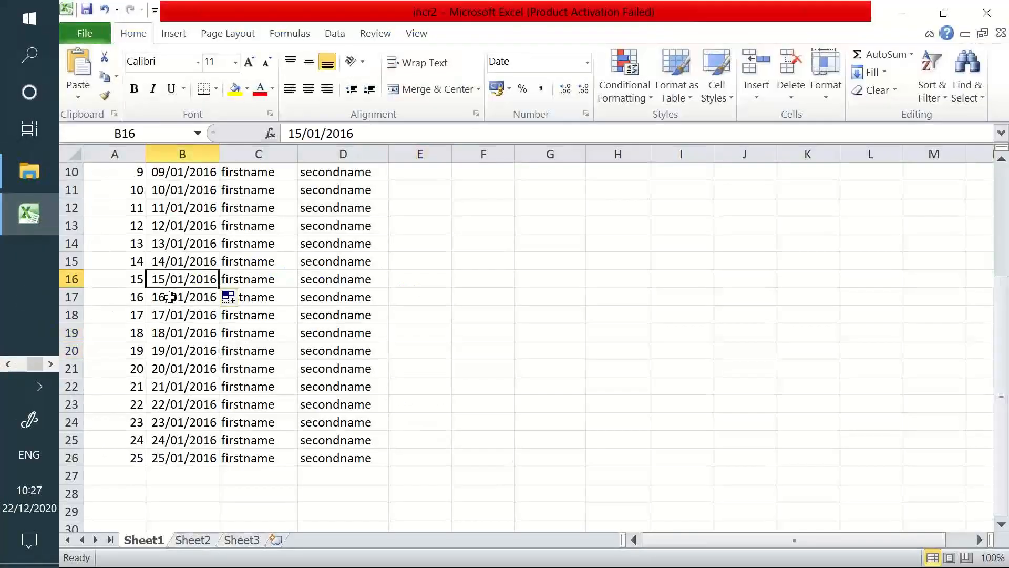
left_click_drag(172, 297, 206, 456)
key("alt+Tab")
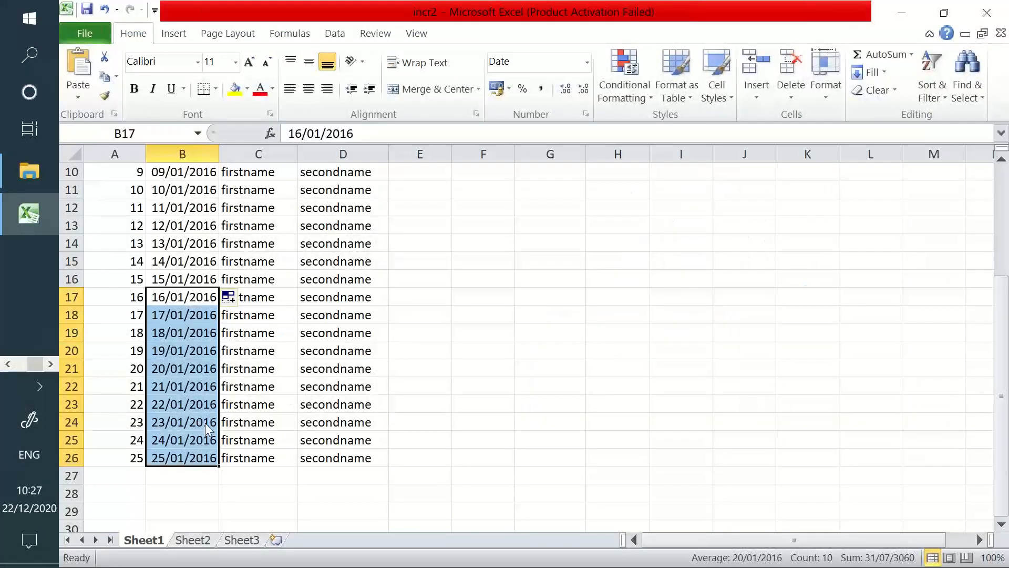
key("alt+Tab")
key("alt+Tab")
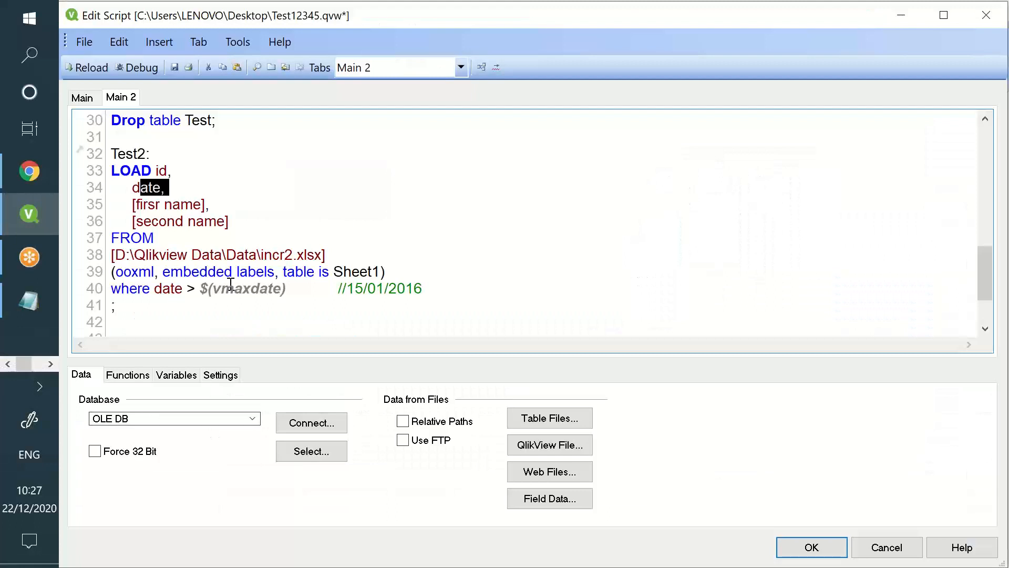
Explain the Test2 filter date > $(vmaxdate) against the 15/01/2016 cutoff and 16/01/2016 row
left_click(225, 288)
left_click_drag(132, 178, 134, 184)
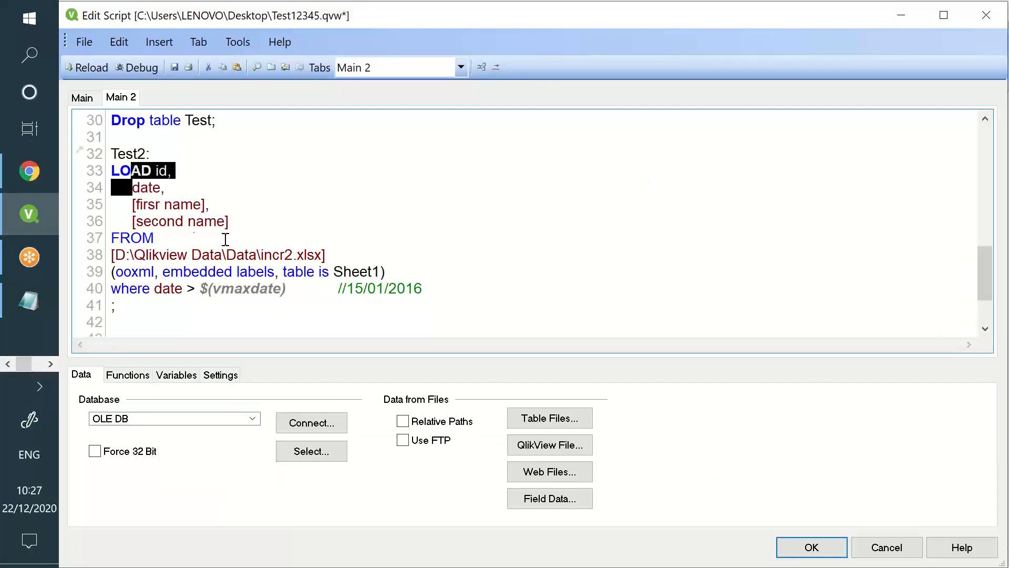
left_click_drag(261, 257, 325, 257)
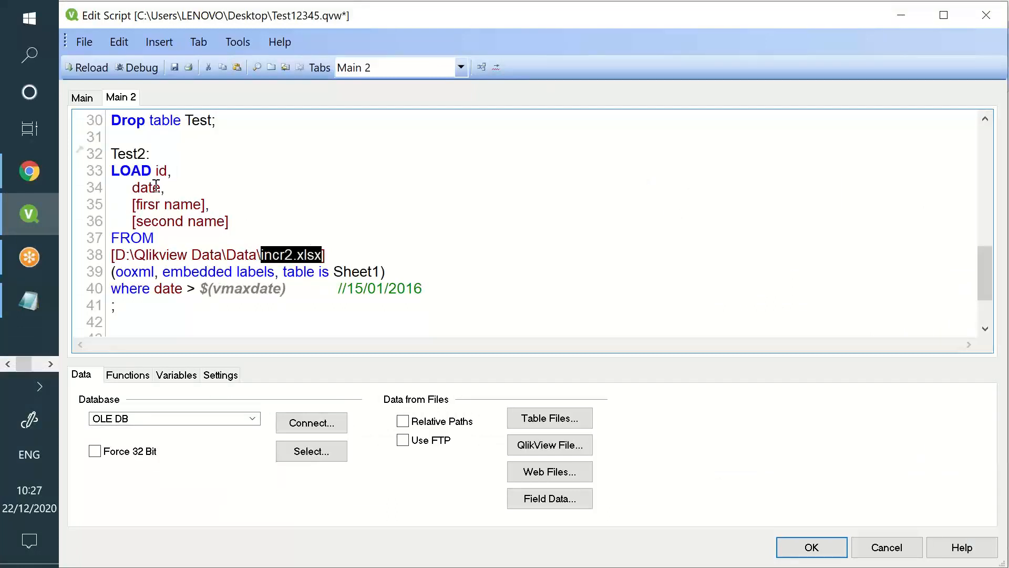
left_click_drag(132, 188, 220, 215)
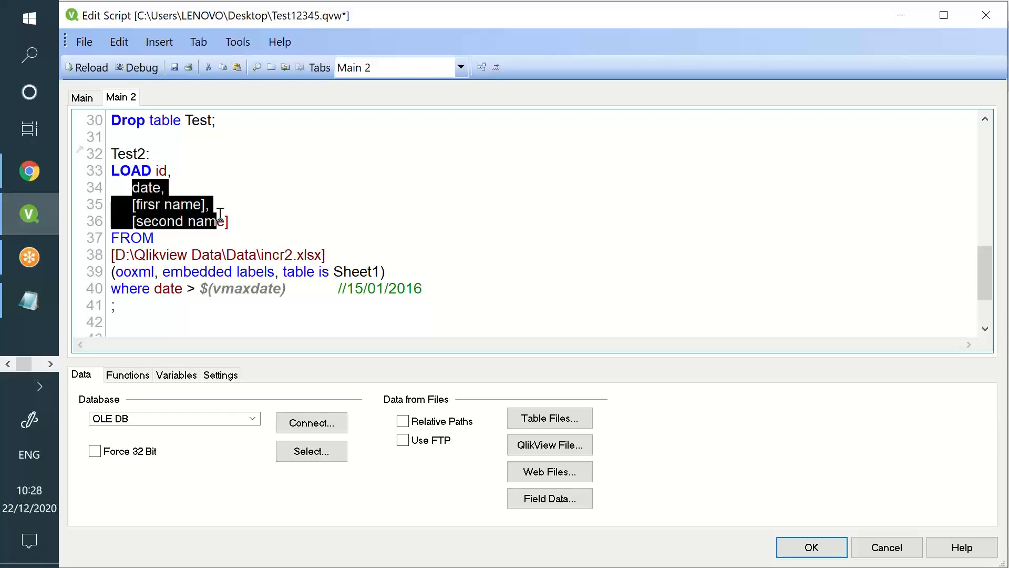
double_click(147, 187)
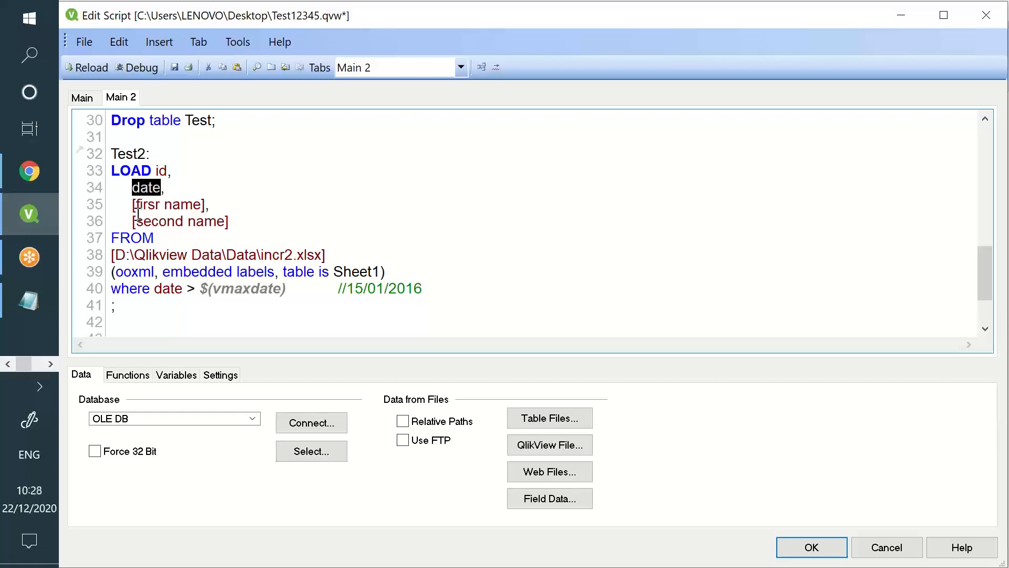
left_click(121, 289)
double_click(168, 289)
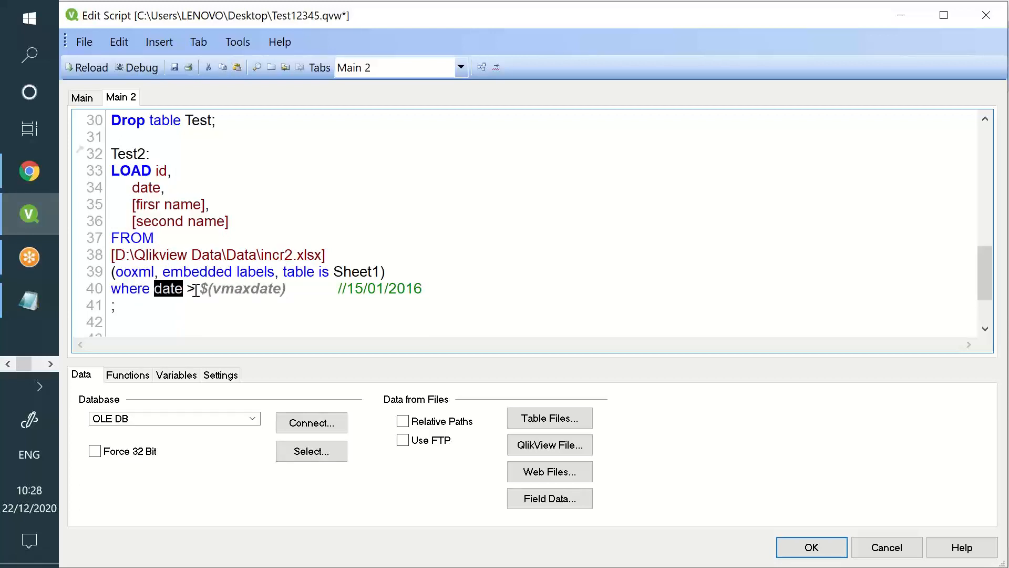
left_click_drag(195, 291, 286, 290)
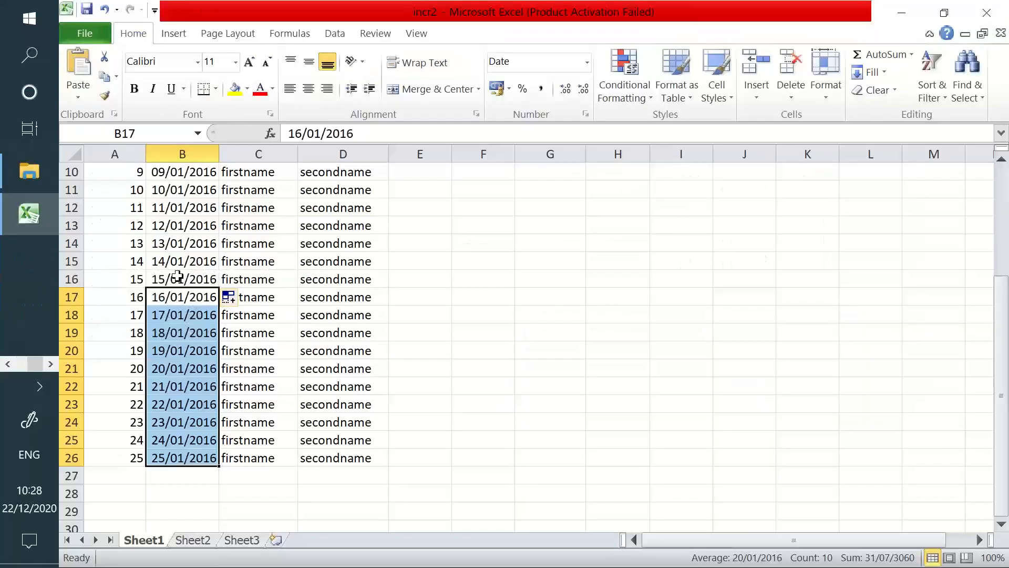
left_click(179, 278)
left_click(175, 296)
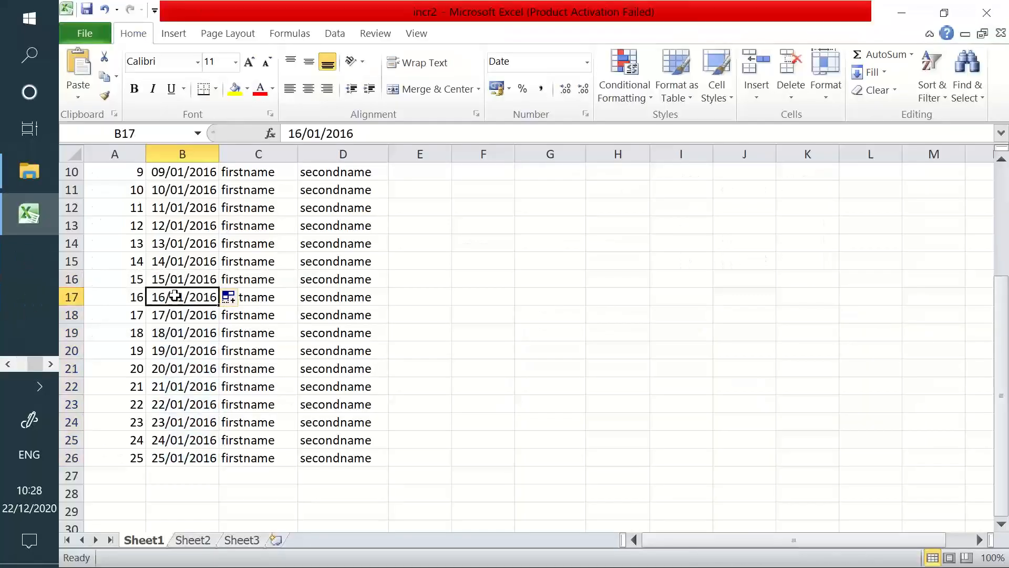
Highlight the ten rows B17:B26 dated after 15/01/2016 and return to QlikView's script editor
left_click_drag(175, 296, 202, 459)
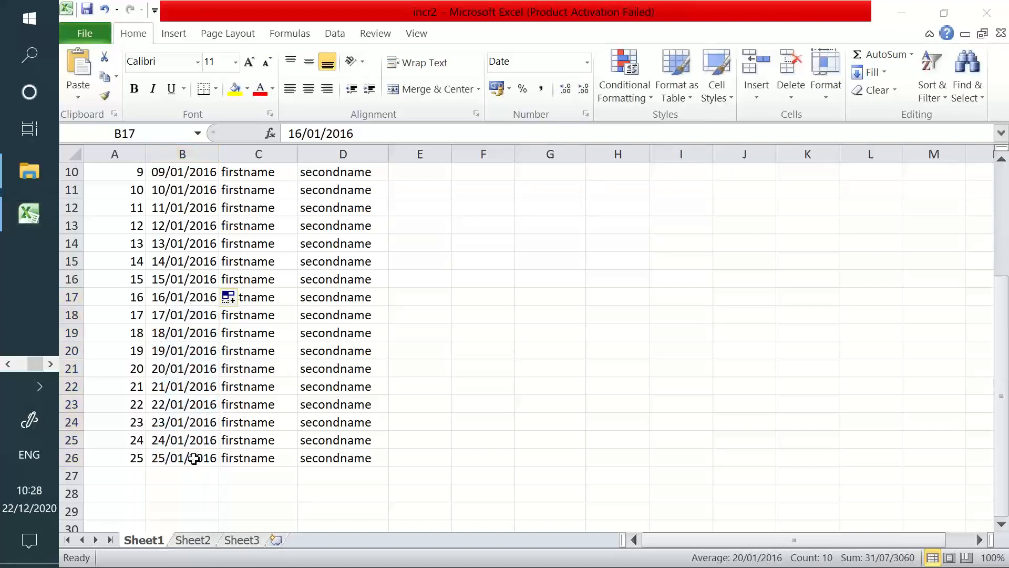
key("alt+Tab")
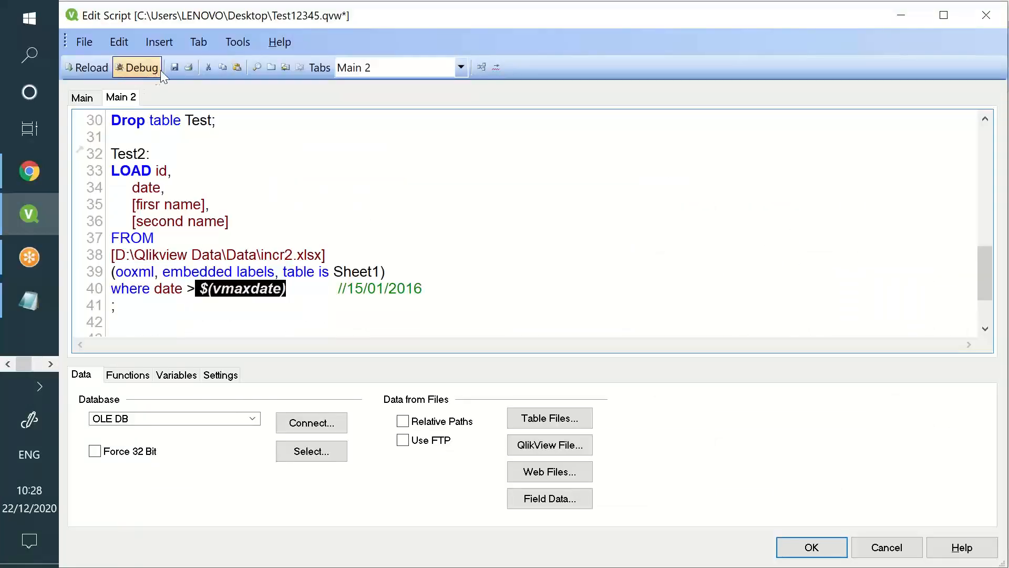
Reload the script, confirm Test2 fetched 10 rows, and remove the old Main sheet objects
left_click(92, 67)
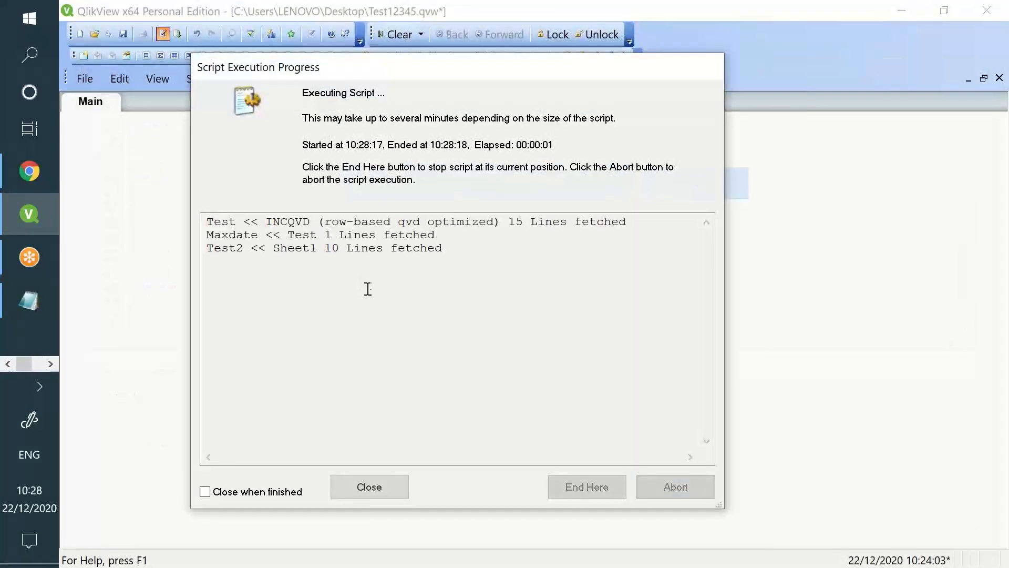
left_click_drag(247, 260, 208, 248)
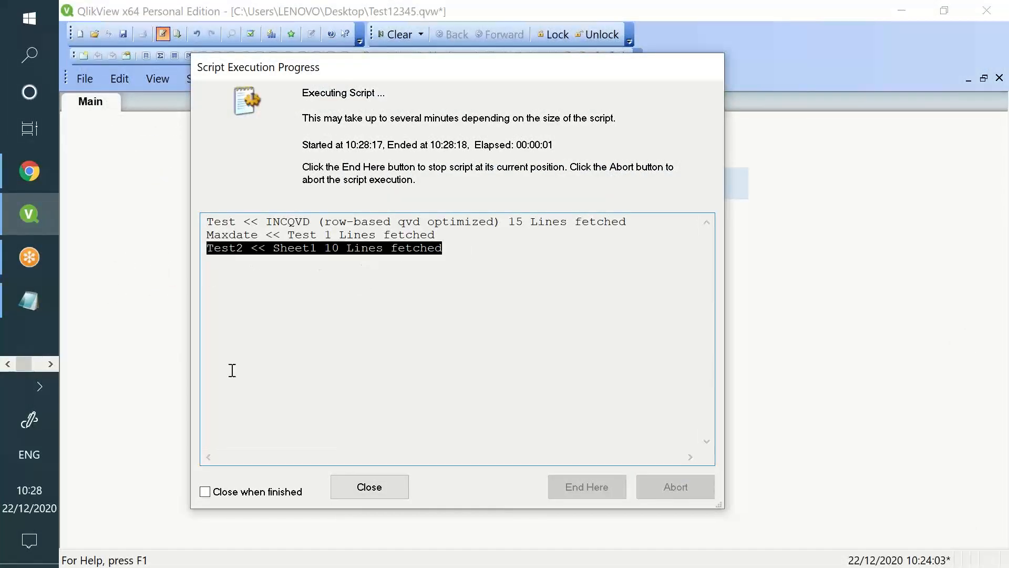
left_click(355, 492)
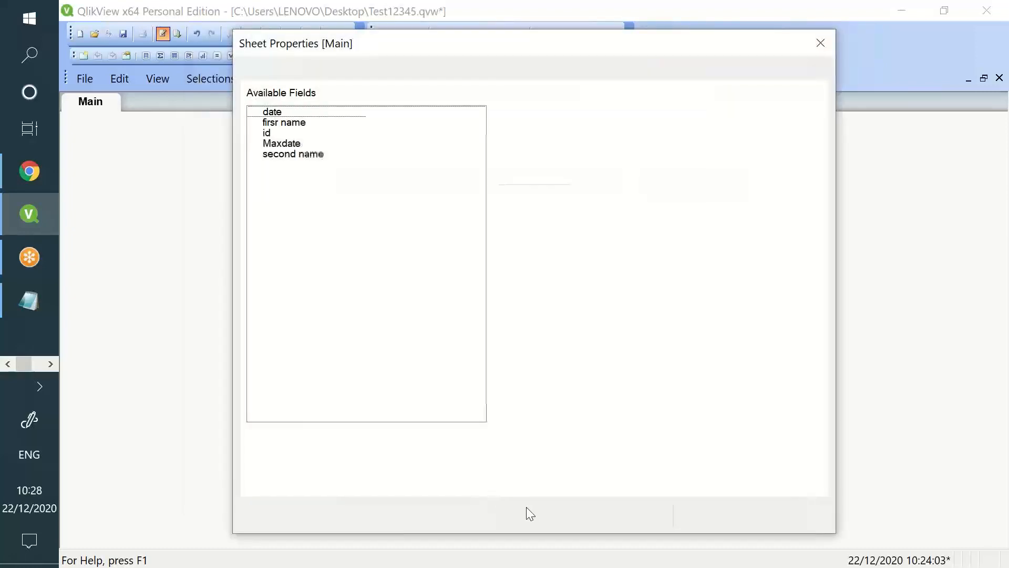
left_click(560, 516)
key("Delete")
key("Return")
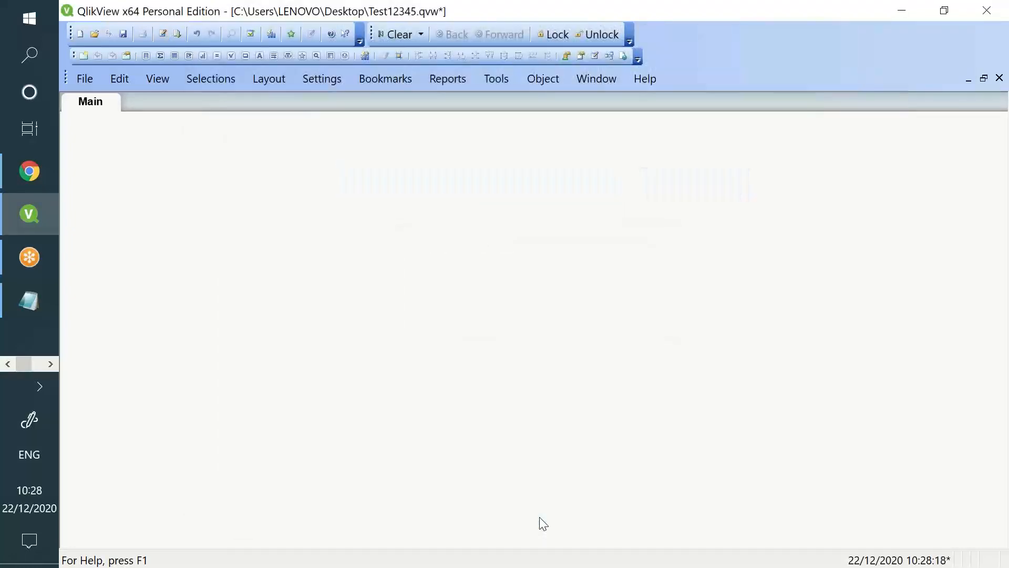
Create a table box with all fields, showing ids 16–25 and Maxdate 42384
right_click(297, 153)
mouse_move(447, 210)
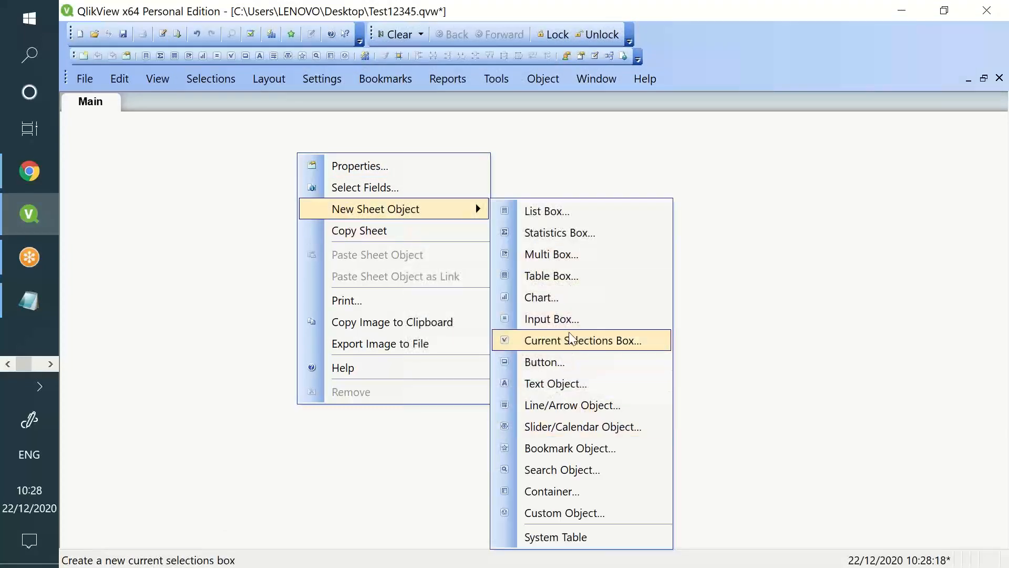
left_click(572, 285)
left_click(465, 201)
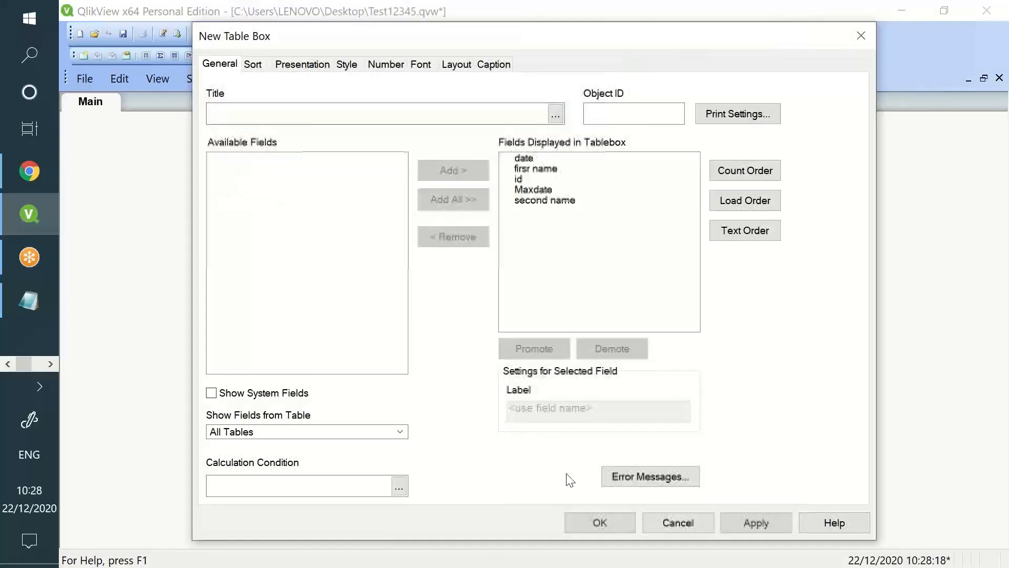
left_click(613, 516)
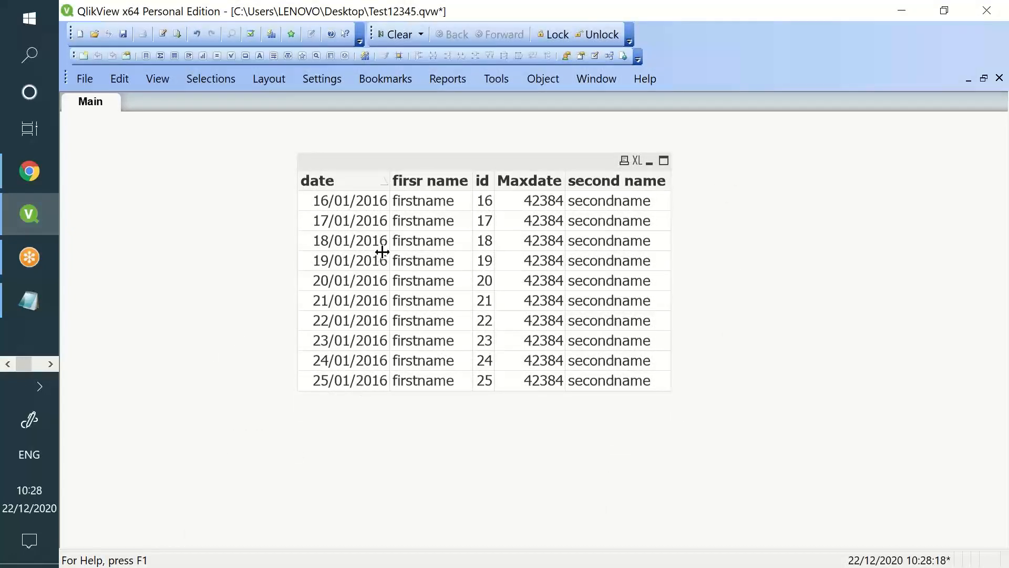
left_click(163, 35)
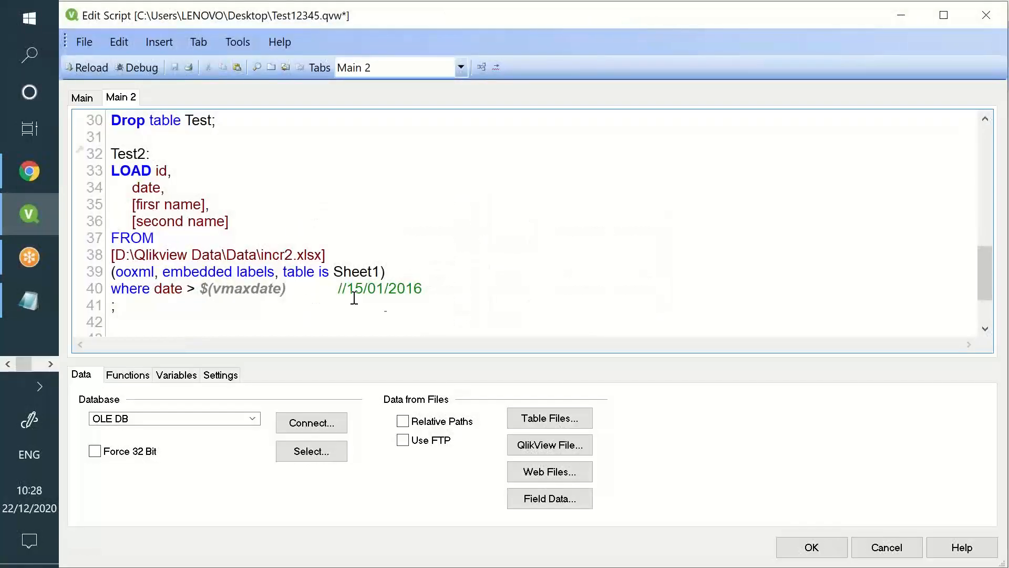
left_click_drag(475, 290, 115, 150)
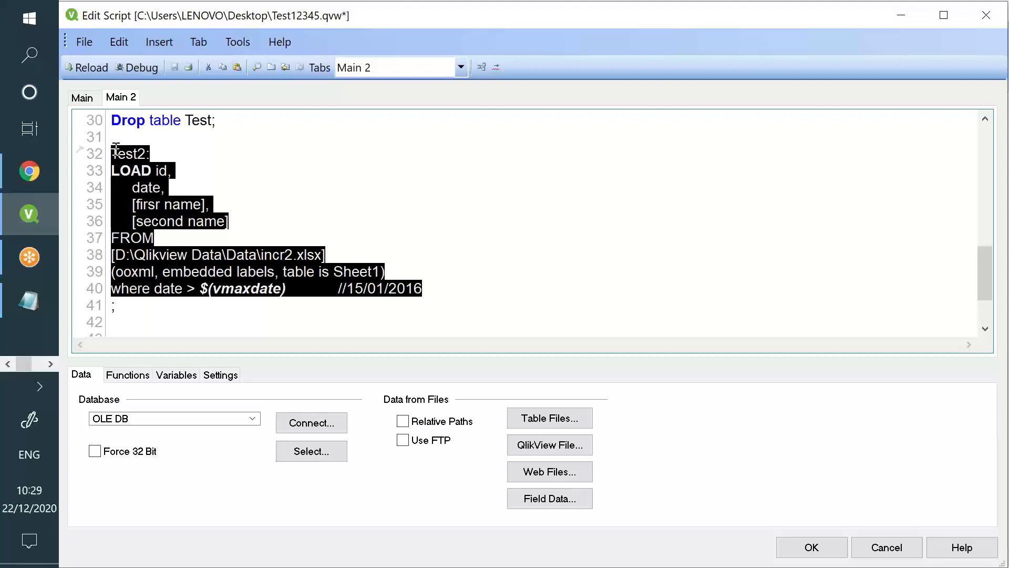
Paste a copy of the Test load from INCQVD.qvd below the Test2 block
left_click(115, 151)
left_click_drag(128, 153, 363, 289)
scroll(340, 255, "up", 3)
scroll(329, 254, "down", 5)
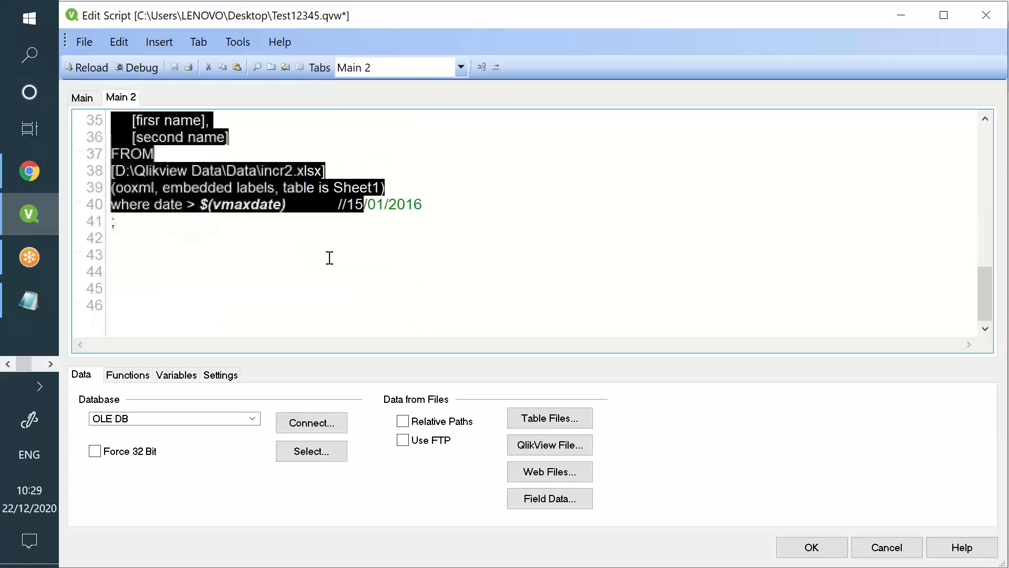
left_click(261, 243)
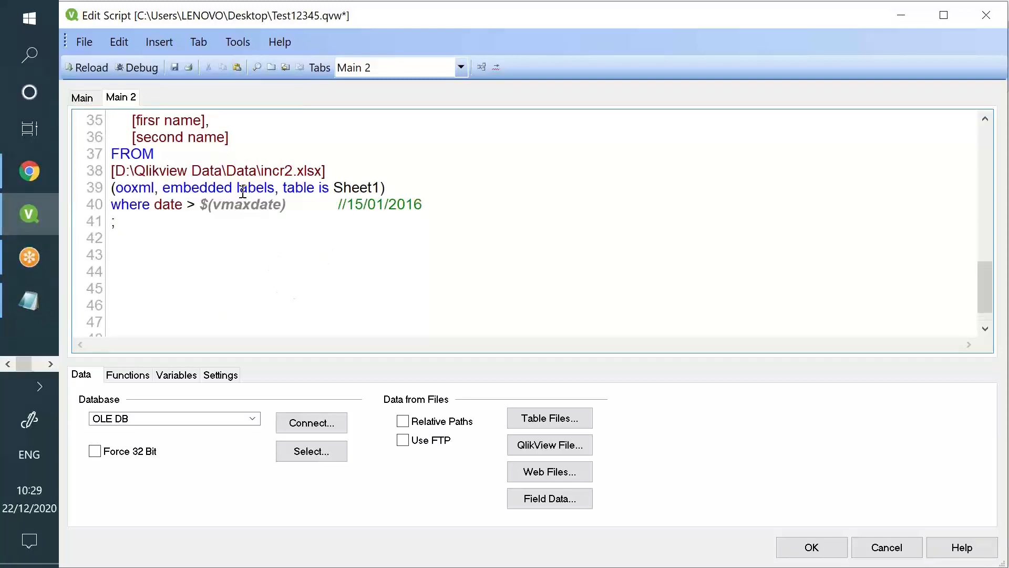
scroll(205, 262, "up", 8)
left_click_drag(189, 274, 107, 153)
key("ctrl+c")
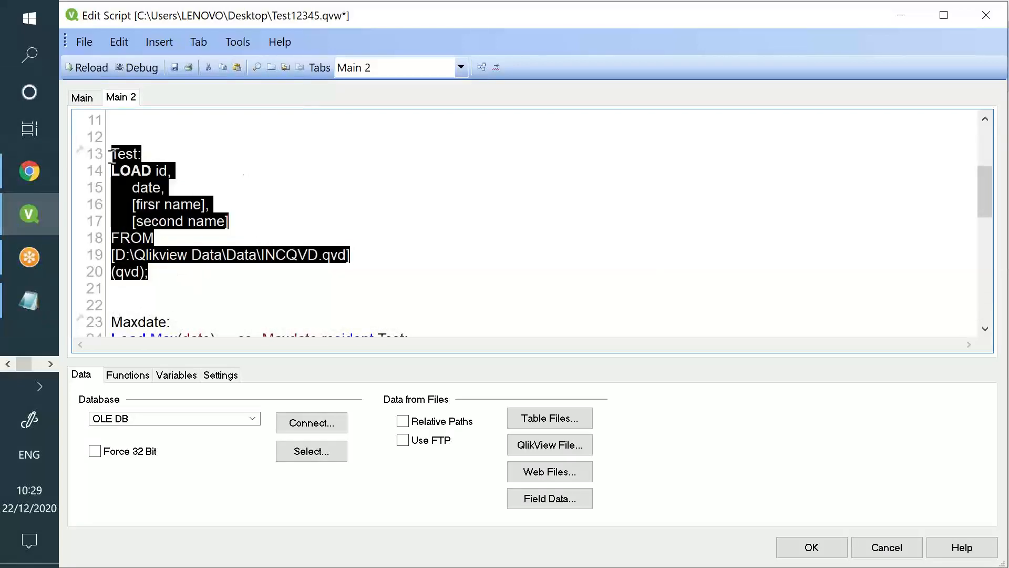
scroll(252, 222, "down", 9)
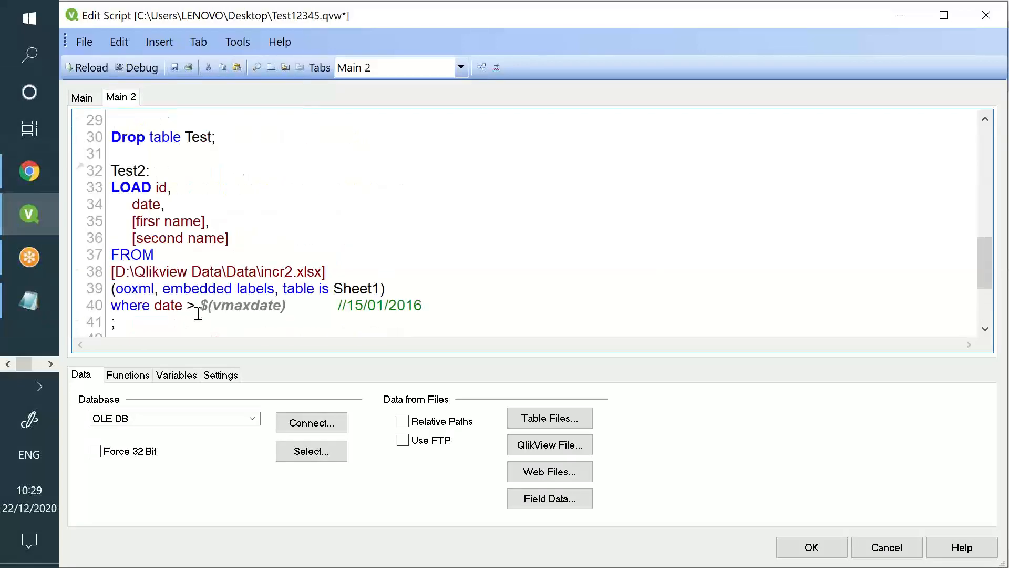
left_click(115, 227)
key("ctrl+v")
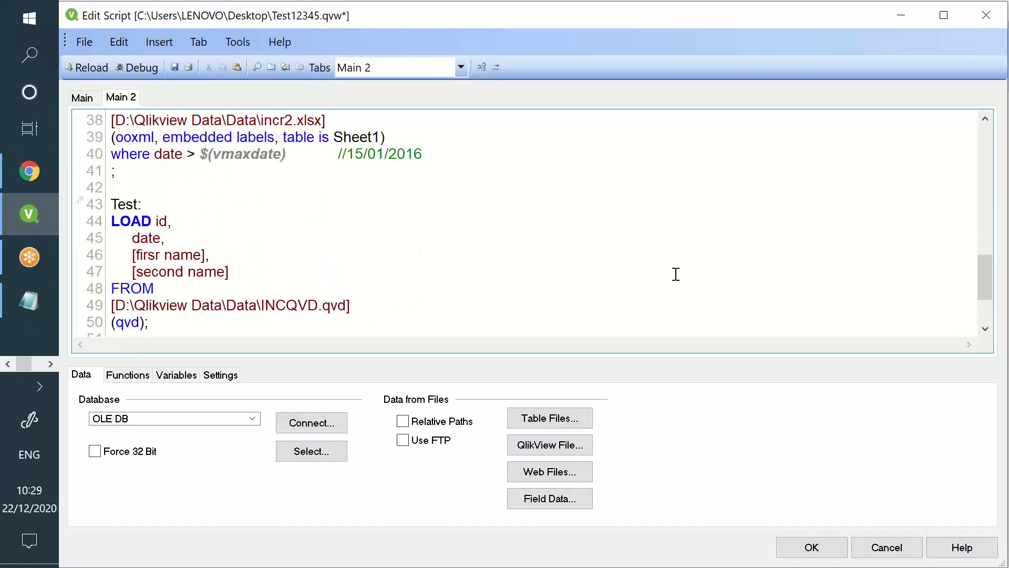
Compare the pasted Test load with the Test2 incremental load above it
left_click_drag(149, 322, 105, 210)
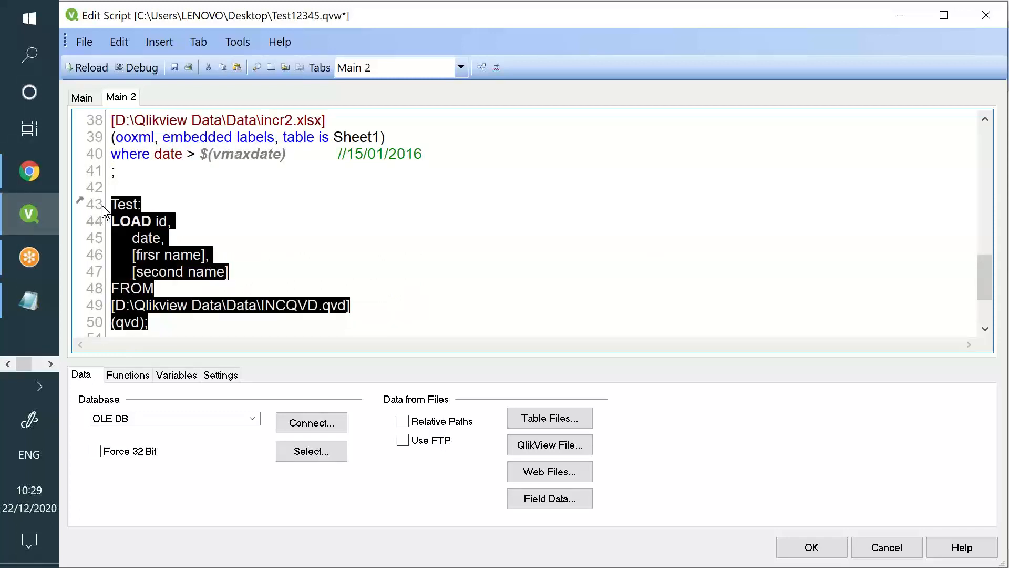
scroll(223, 196, "up", 2)
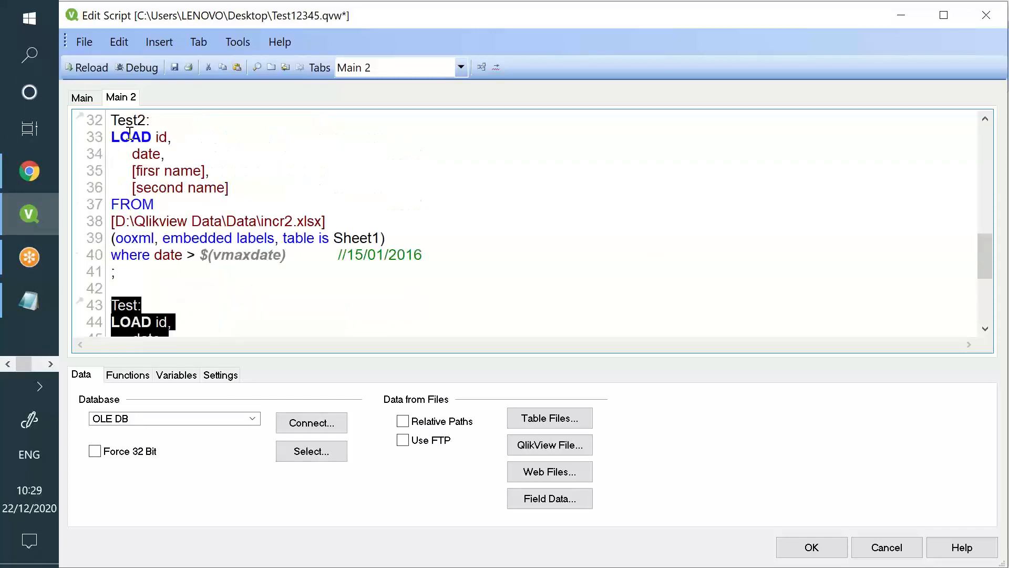
left_click_drag(125, 121, 259, 245)
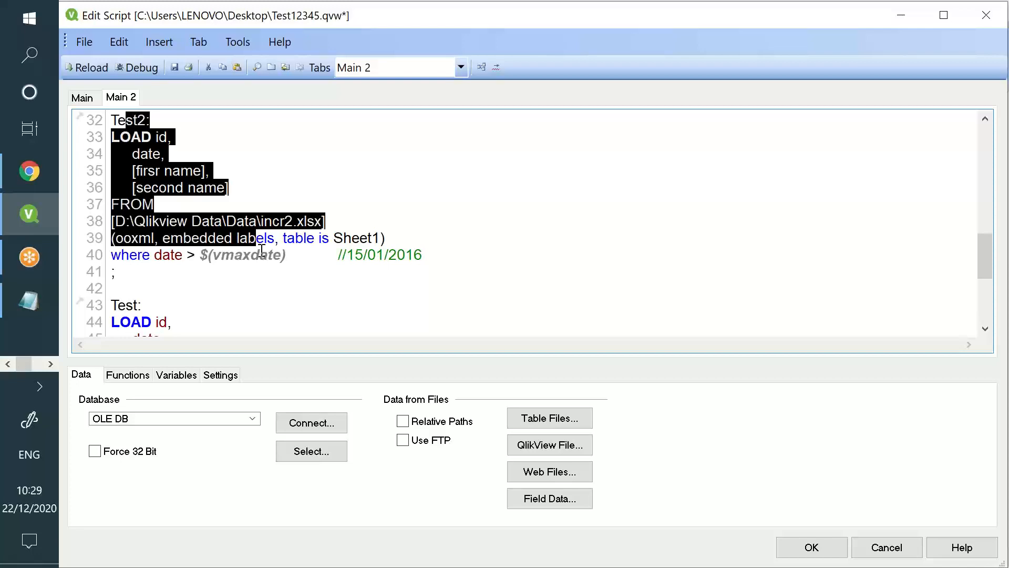
scroll(289, 258, "down", 2)
scroll(291, 259, "up", 2)
left_click(297, 284)
scroll(450, 300, "down", 1)
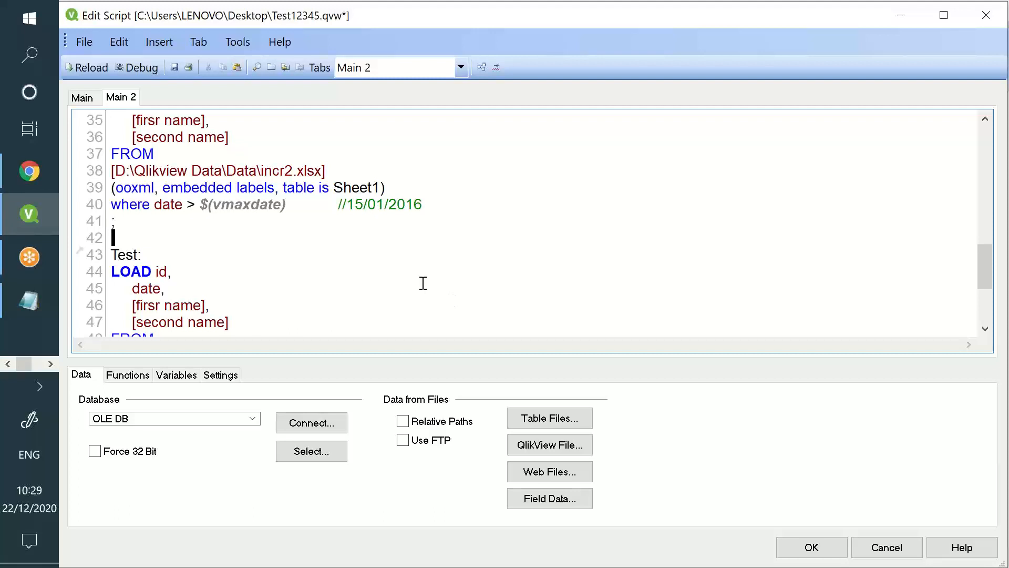
scroll(423, 283, "up", 1)
scroll(207, 205, "down", 3)
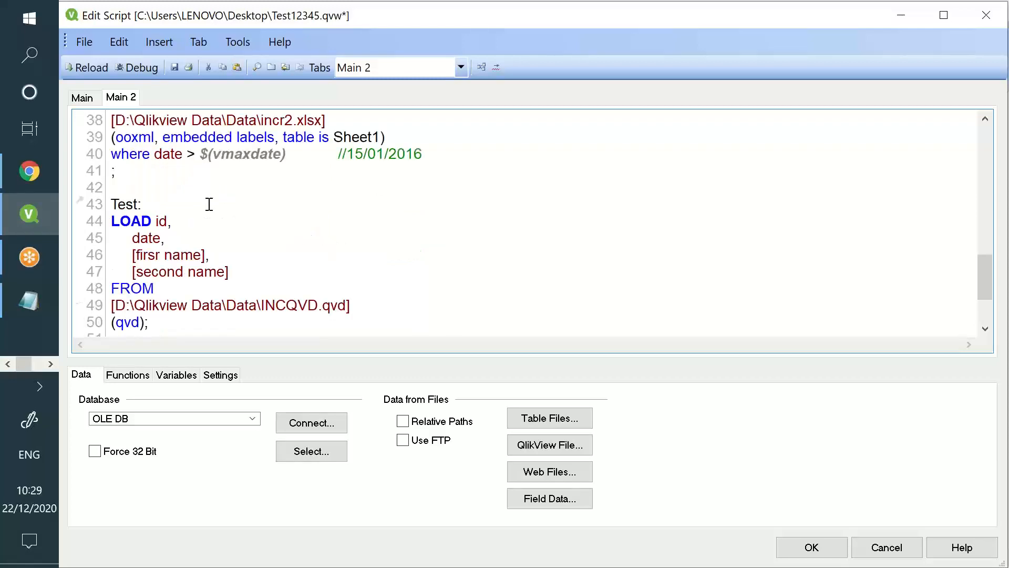
left_click_drag(111, 204, 187, 220)
left_click_drag(164, 169, 235, 238)
Reload so Test2 fetches 25 INCQVD lines, and check the table box lists ids from 1
scroll(206, 203, "up", 4)
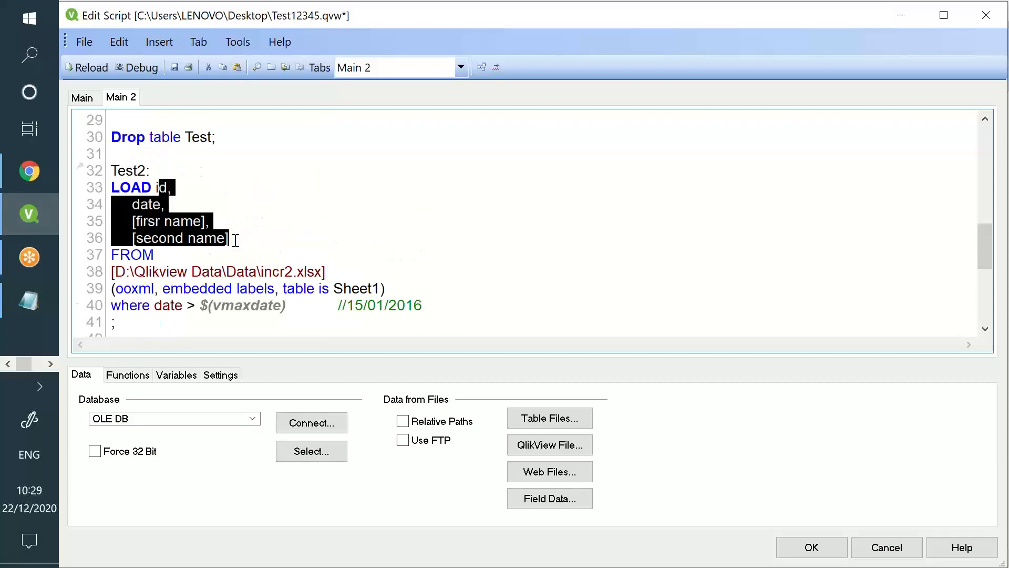
scroll(228, 232, "down", 4)
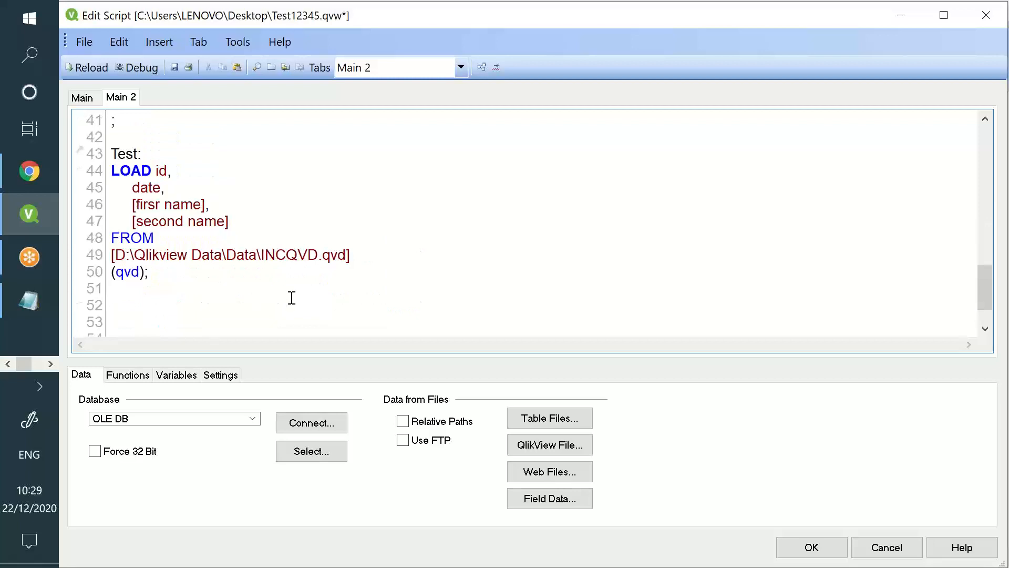
left_click(292, 298)
left_click(88, 67)
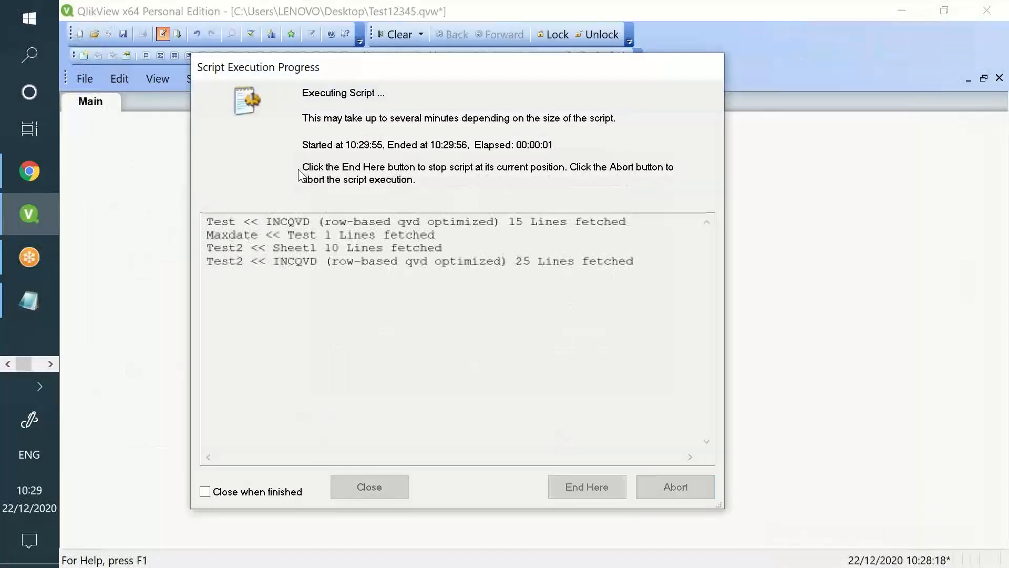
double_click(350, 249)
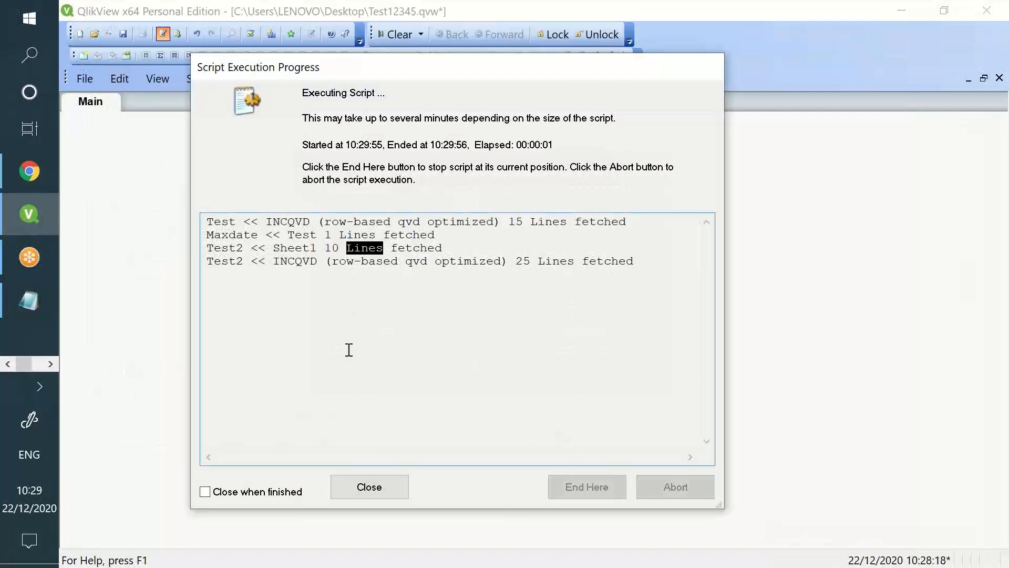
left_click(368, 486)
left_click(559, 516)
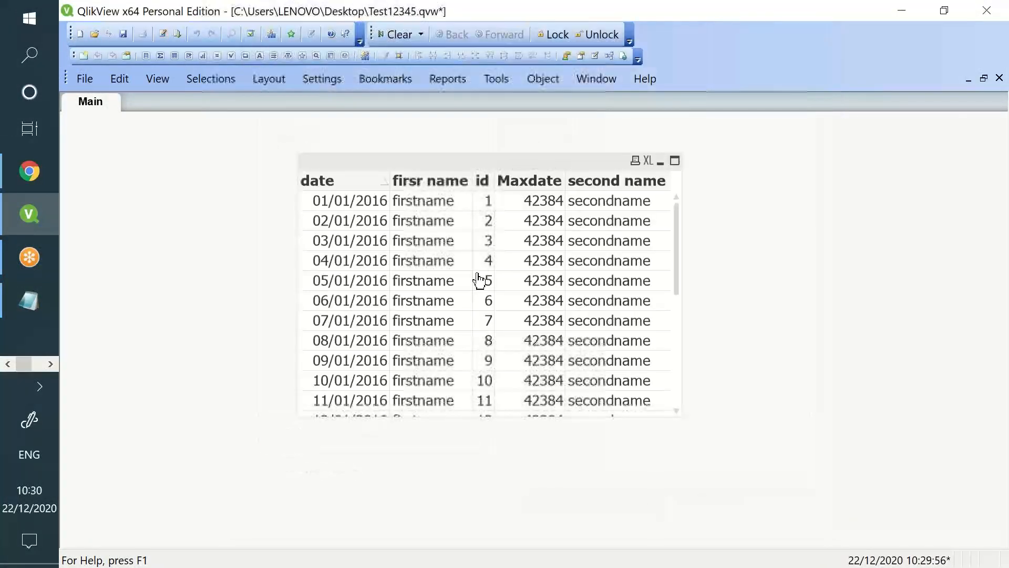
scroll(480, 263, "down", 5)
scroll(472, 236, "up", 5)
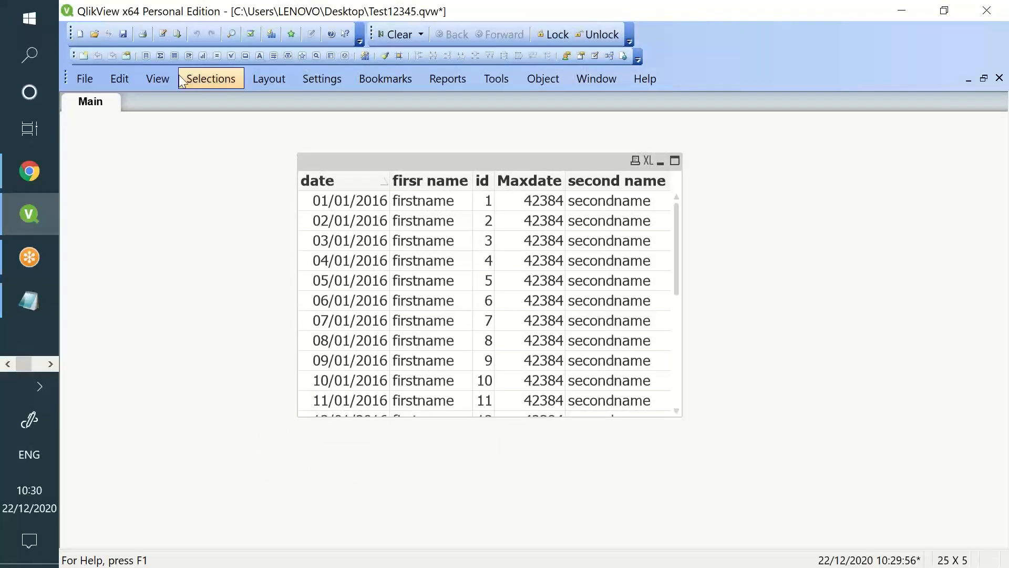
left_click(164, 35)
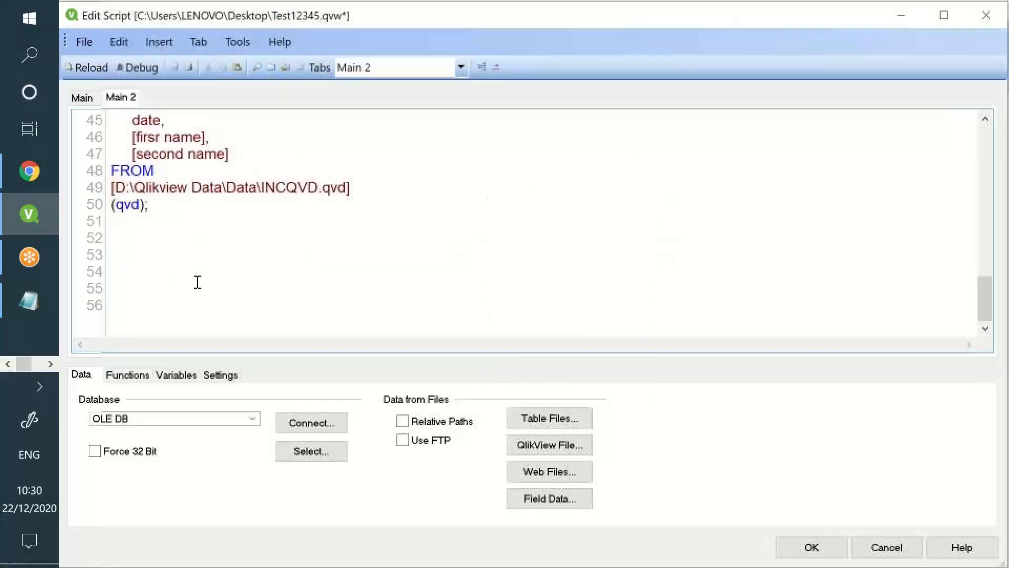
Write 'Store Test into D:\Qlikview Data\Data\INCQVD.qvd(qvd)' on line 52, reusing line 10's target
type("Store")
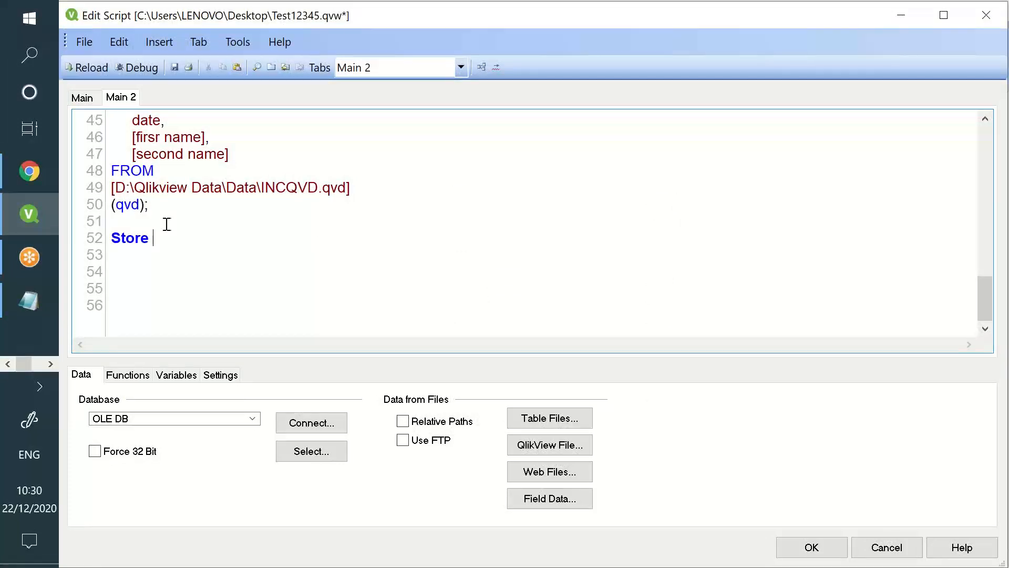
scroll(166, 224, "up", 15)
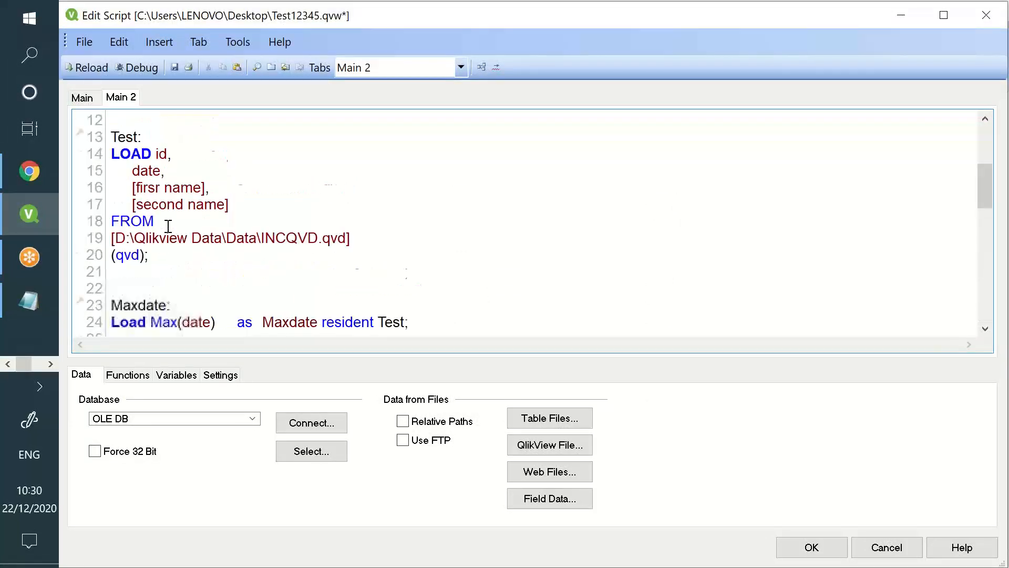
left_click_drag(159, 271, 481, 278)
key("ctrl+c")
scroll(302, 315, "down", 14)
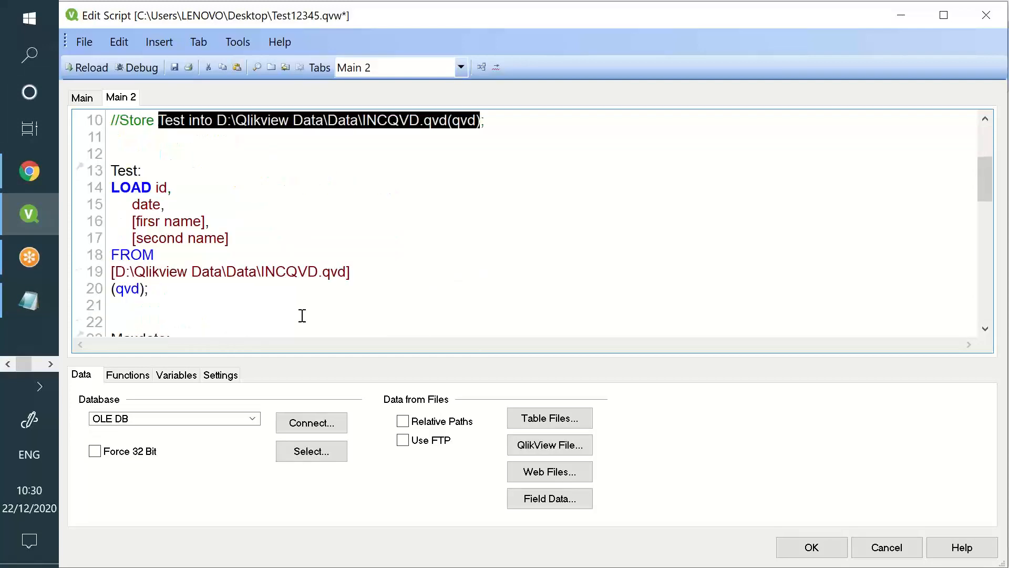
left_click(187, 273)
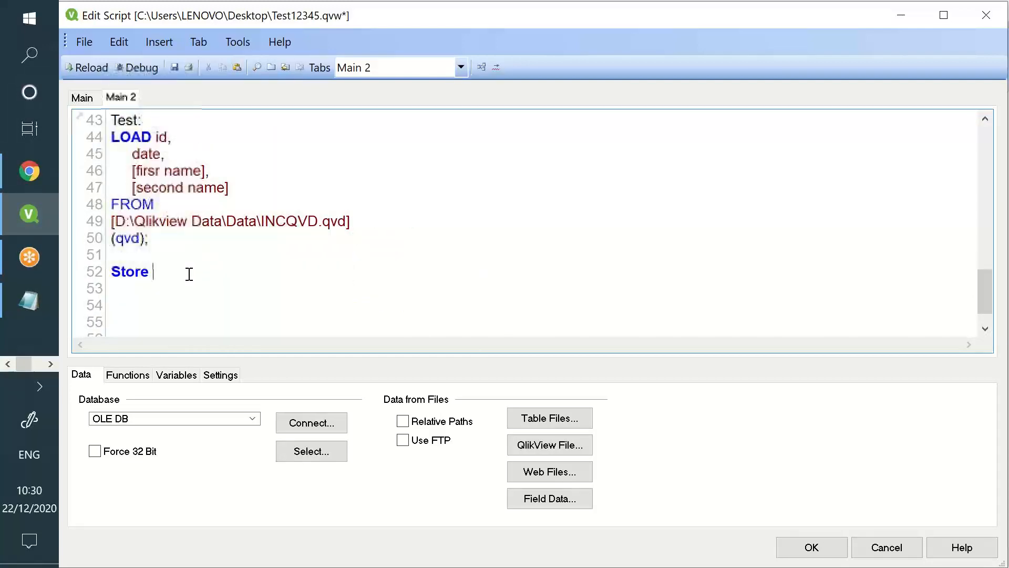
key("ctrl+v")
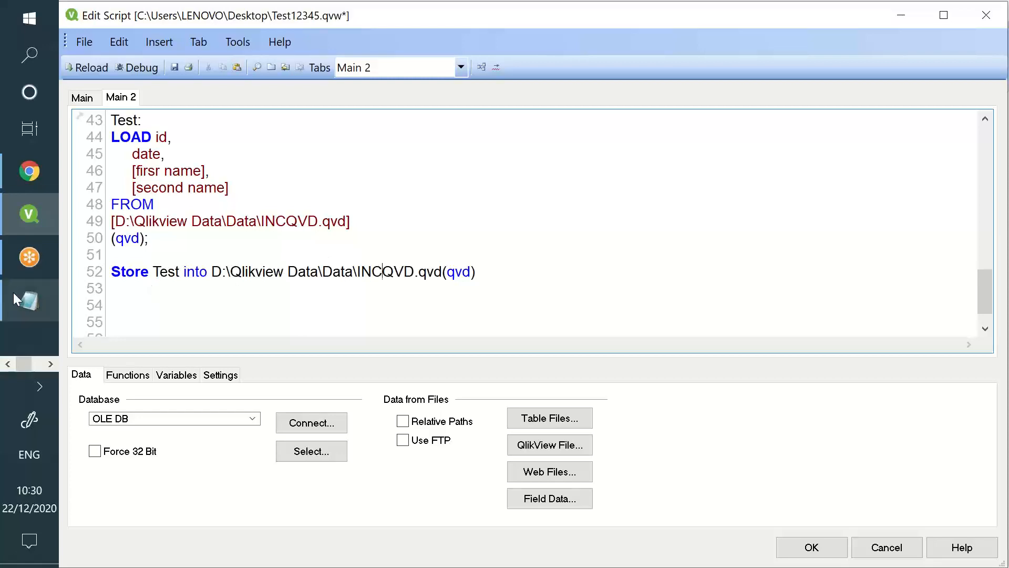
left_click(28, 302)
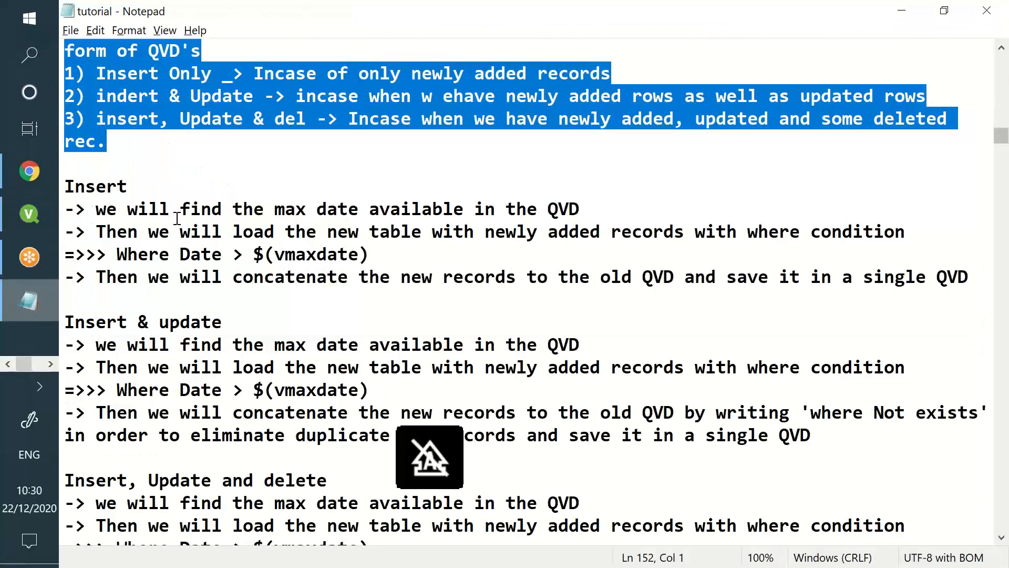
left_click_drag(111, 210, 410, 187)
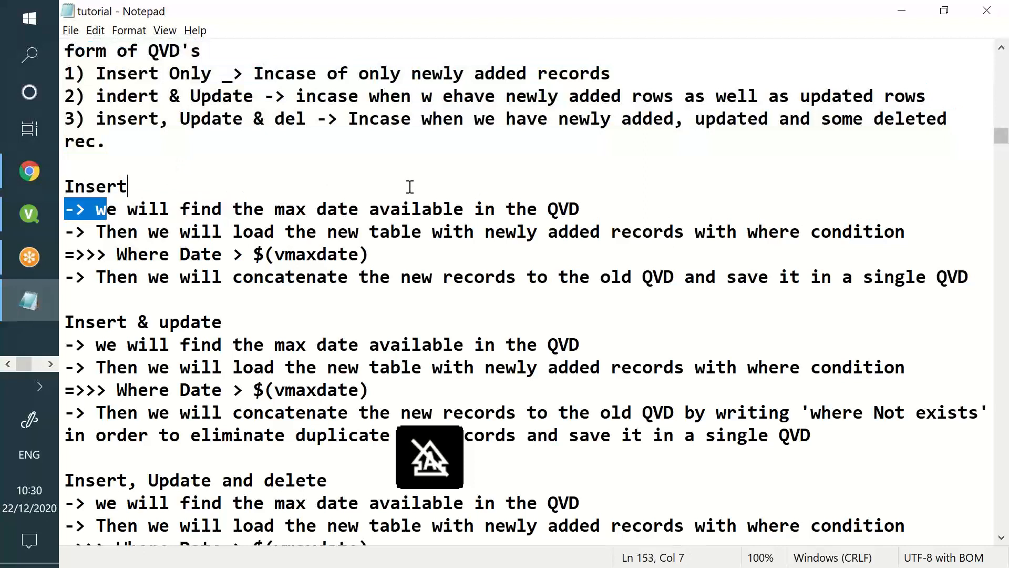
left_click_drag(215, 237, 873, 235)
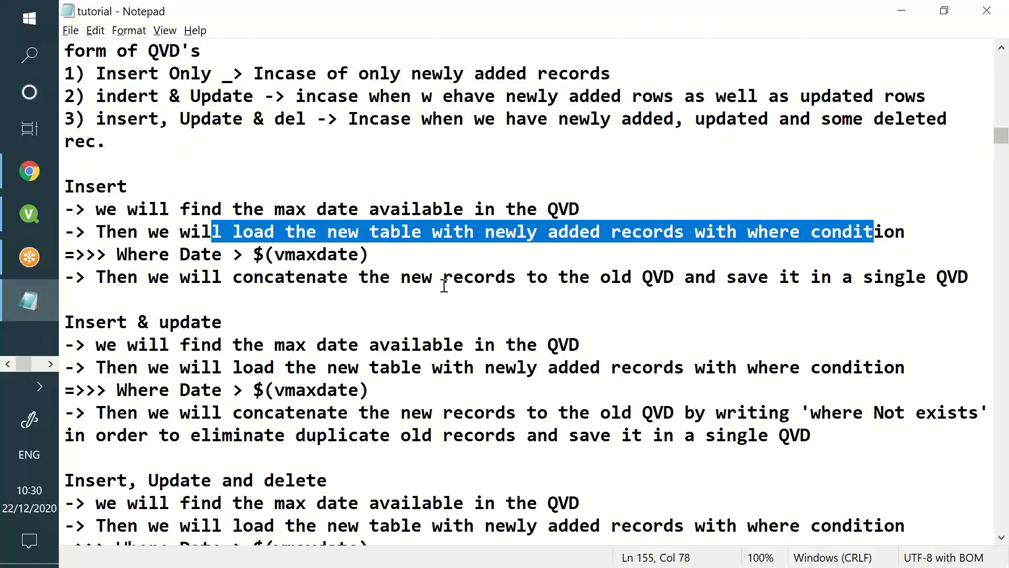
left_click_drag(278, 277, 653, 256)
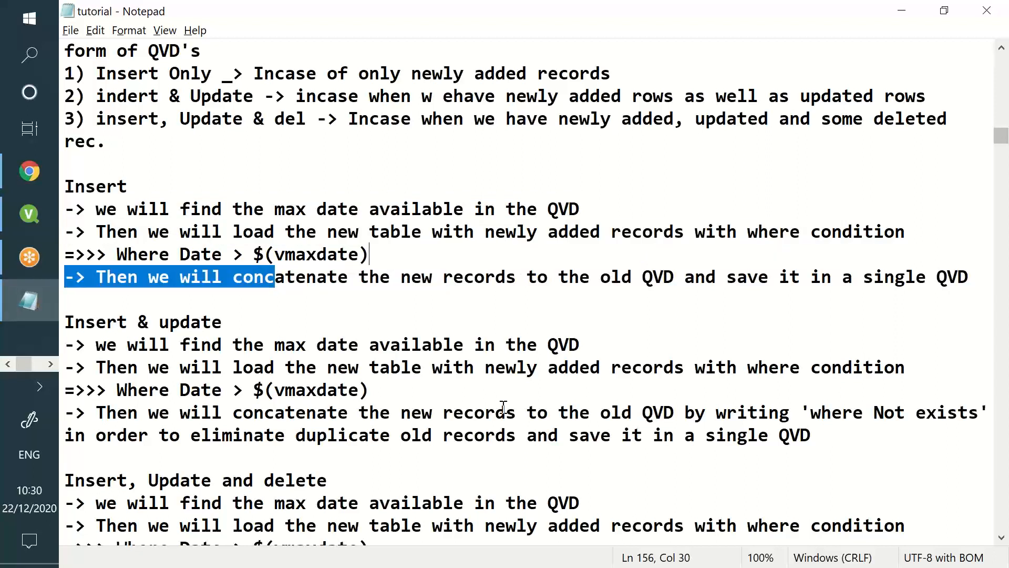
key("alt+Tab")
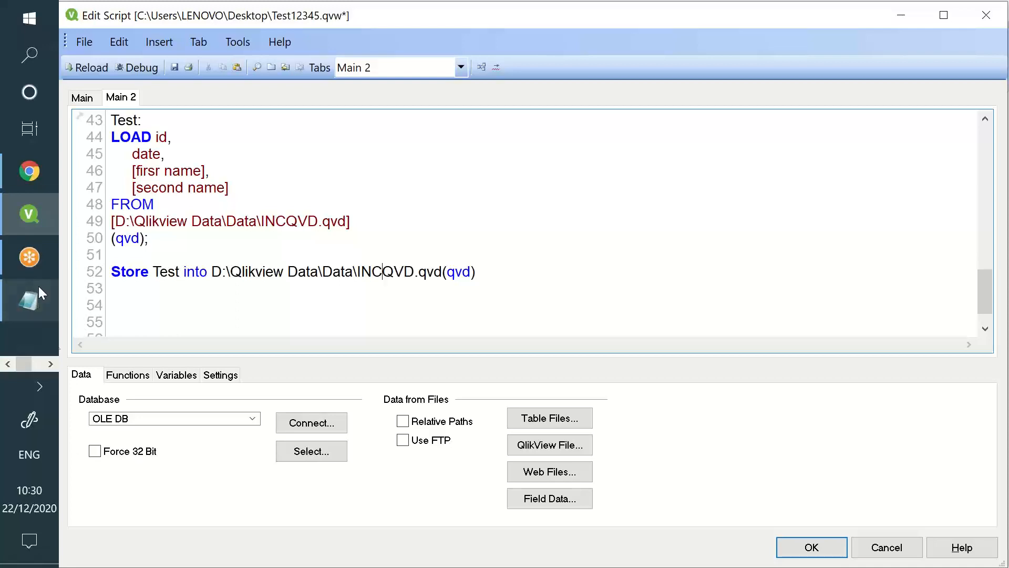
left_click(51, 364)
Switch to the incr2 sheet in Excel and review the rows for ids 16 to 25
left_click(27, 226)
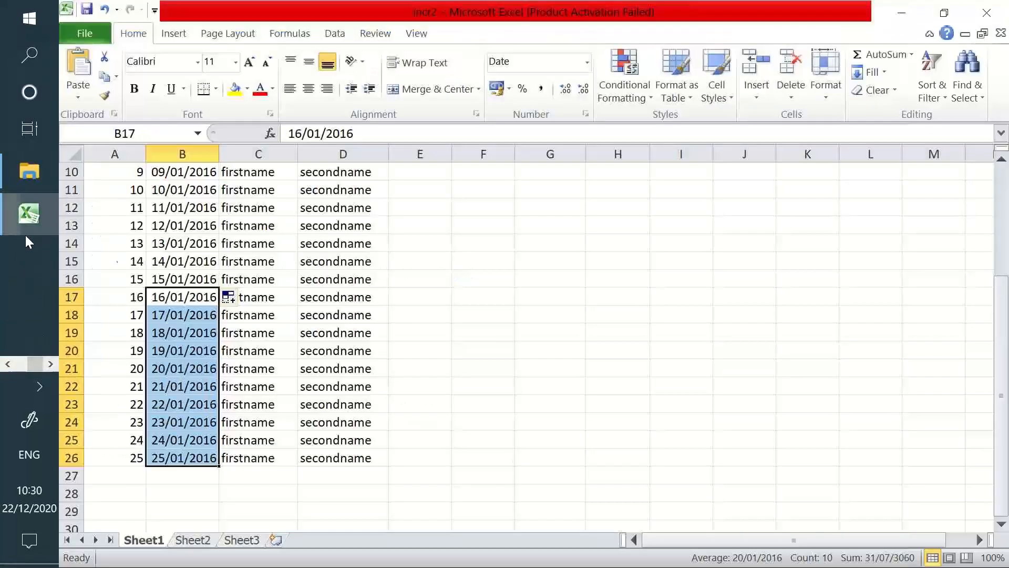
left_click(207, 352)
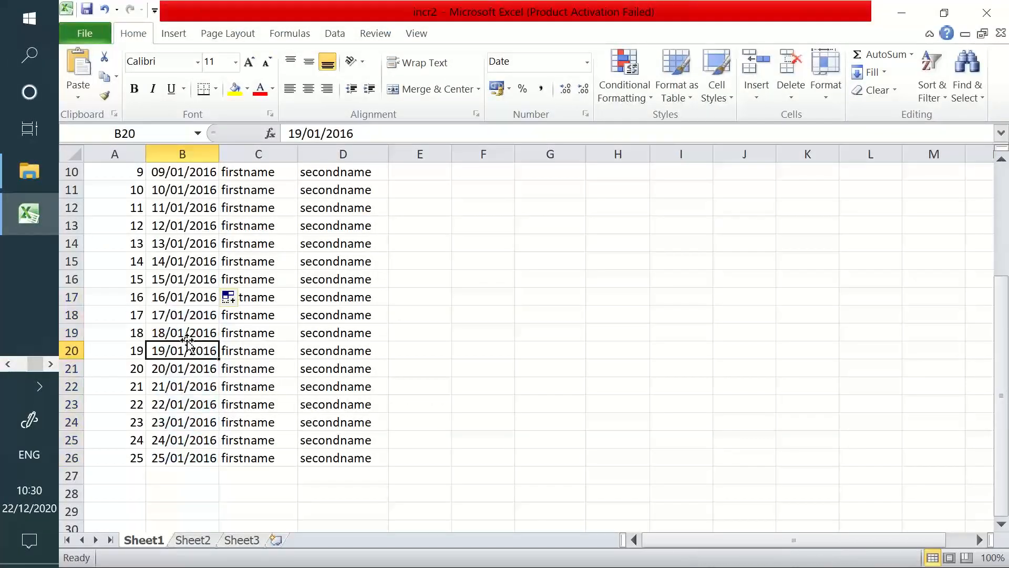
left_click_drag(126, 301, 136, 456)
scroll(167, 286, "up", 1)
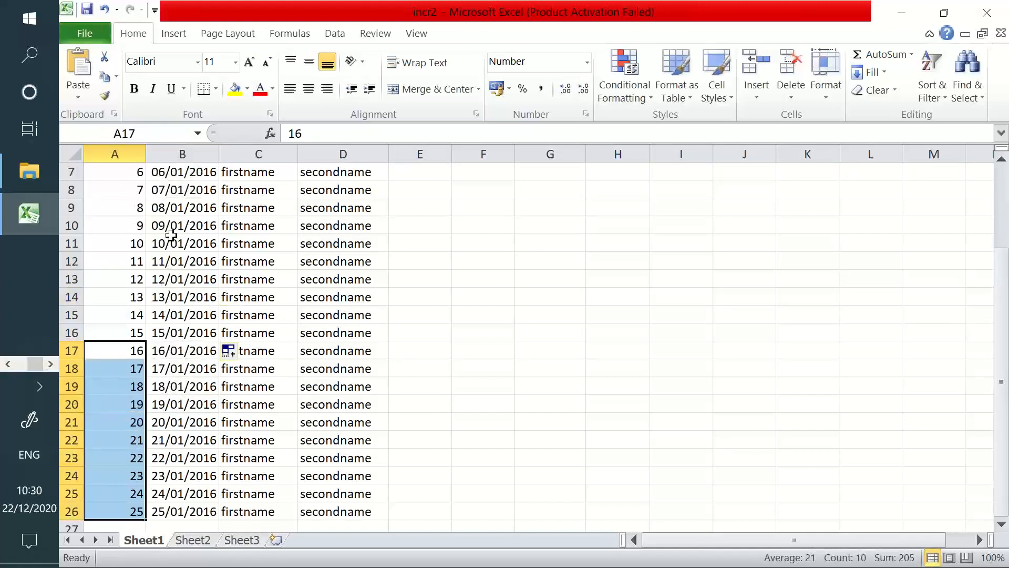
Replace the placeholder first and second names for id 9 with a real name
left_click(269, 221)
type("Hardshini")
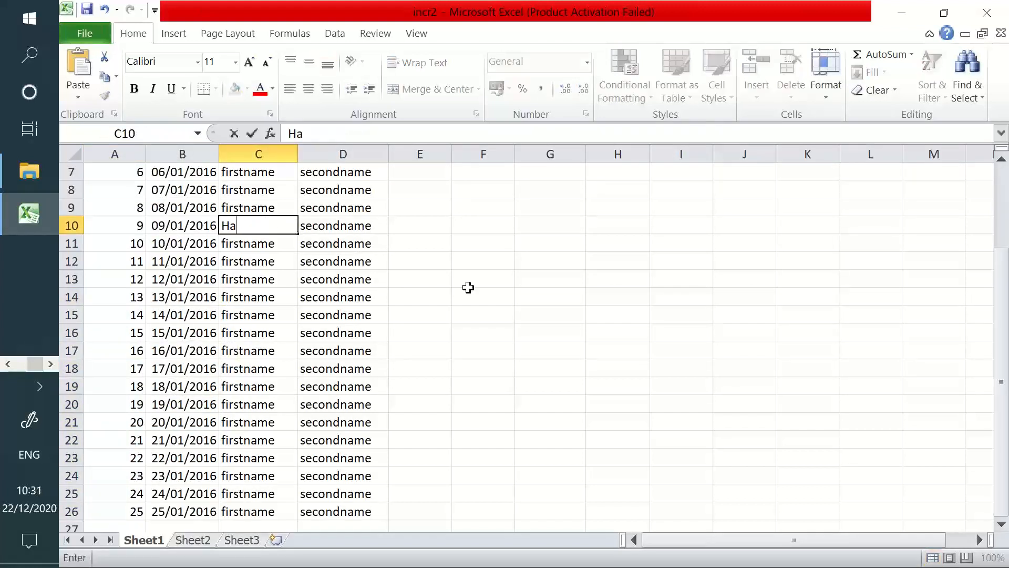
key("BackSpace")
key("BackSpace")
key("BackSpace")
type("shini")
key("Tab")
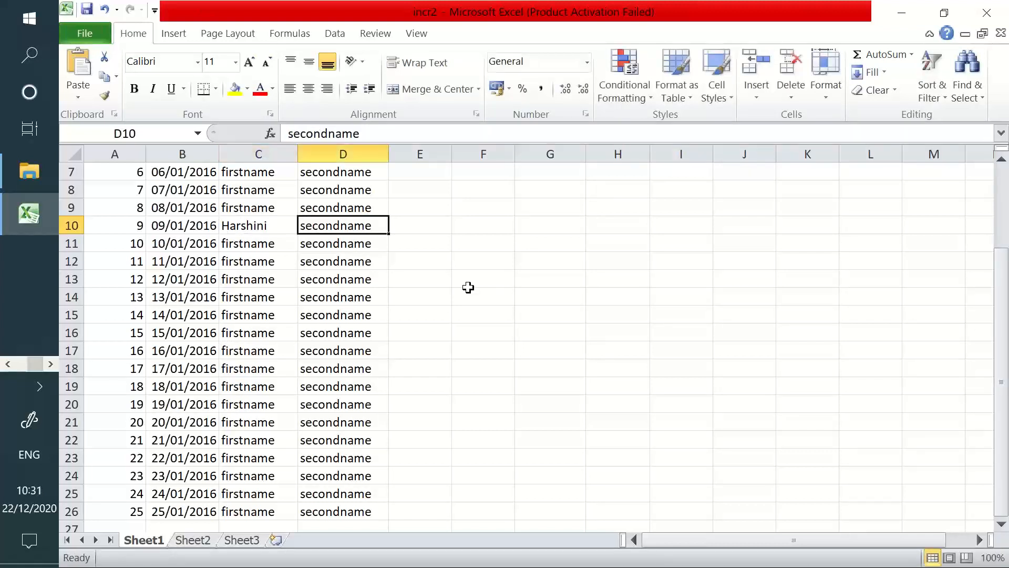
type("Harshi")
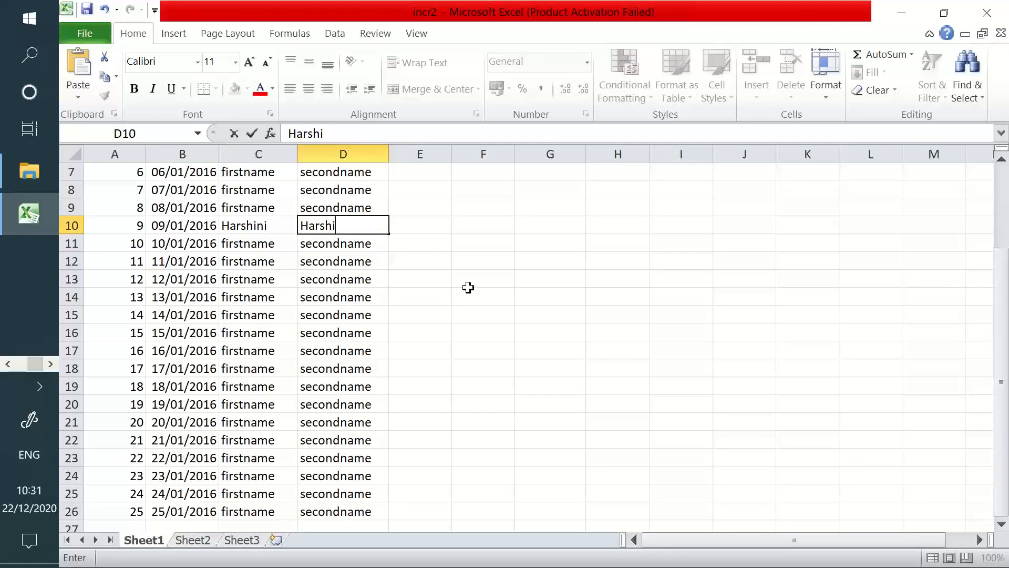
key("Return")
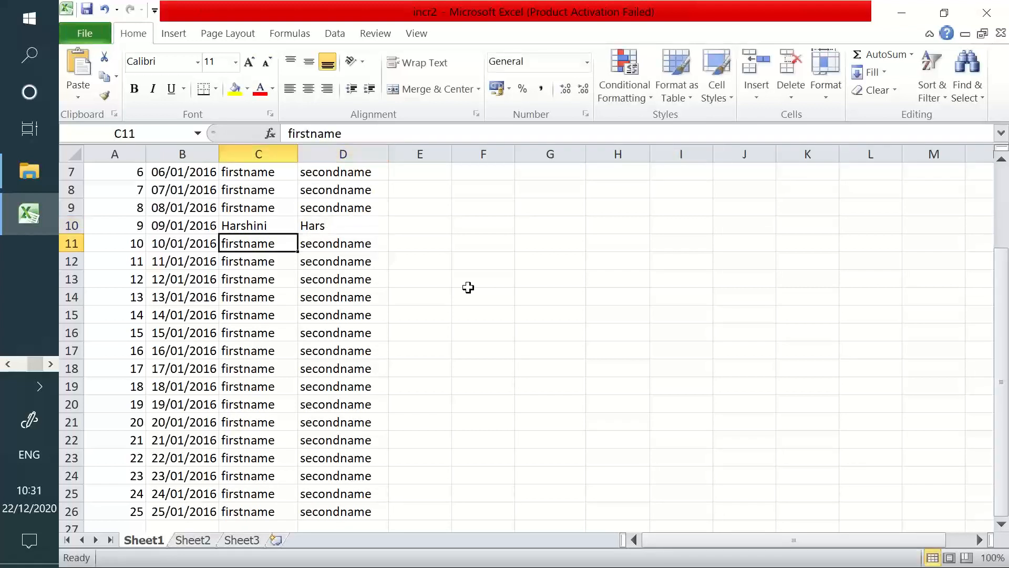
Enter real first and second names for ids 10 and 11, correcting the id 11 first name
type("Yashwanth")
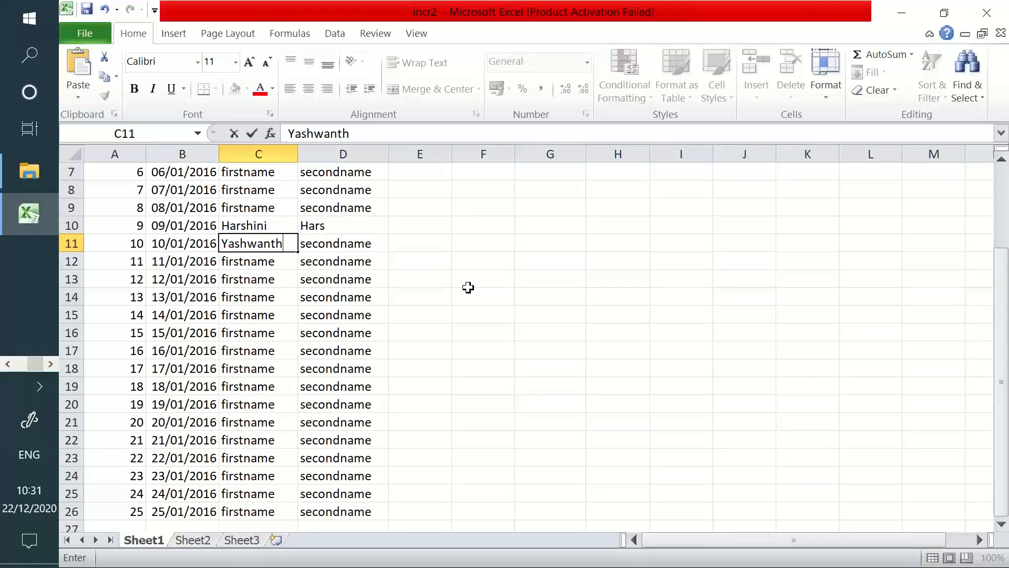
key("Tab")
type("yas")
key("Return")
type("S")
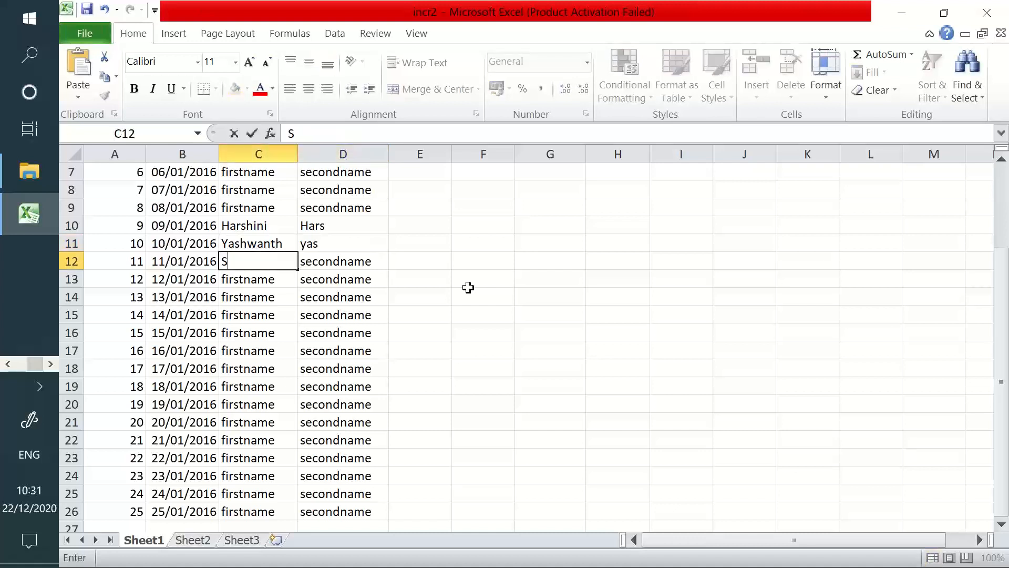
type("ubbarar")
key("Tab")
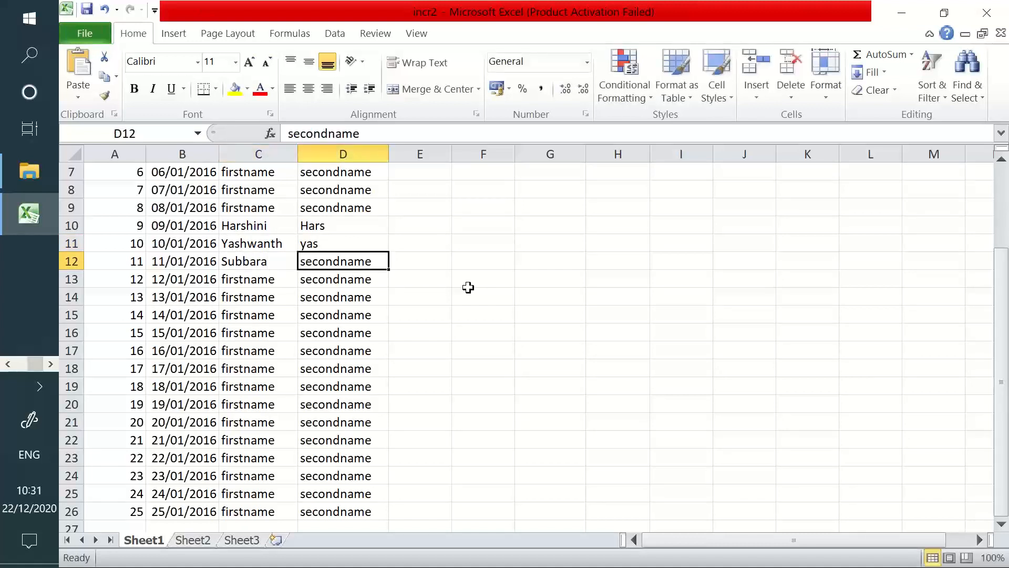
key("Left")
type("Subba")
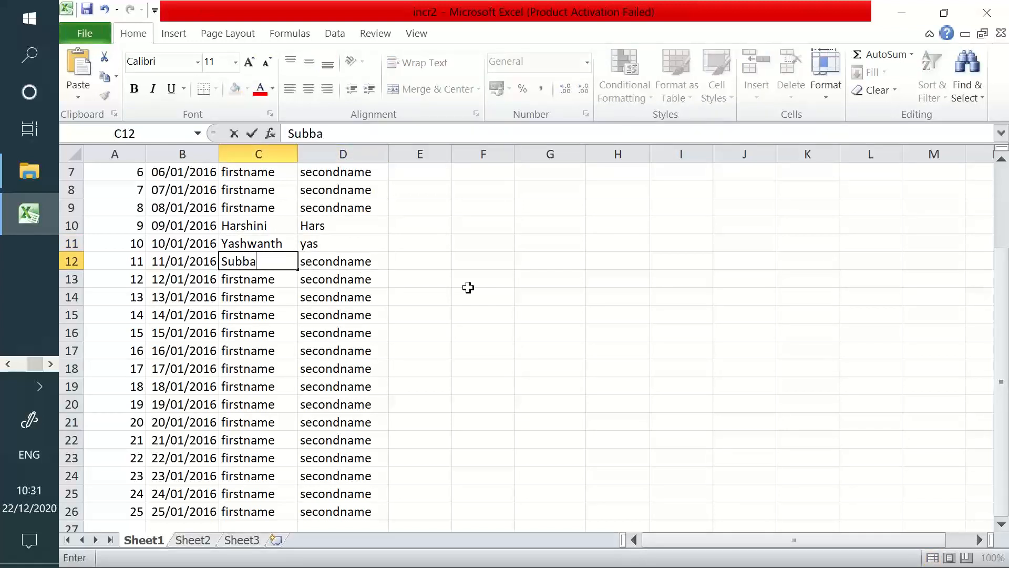
type("rao")
key("Tab")
type("Subb")
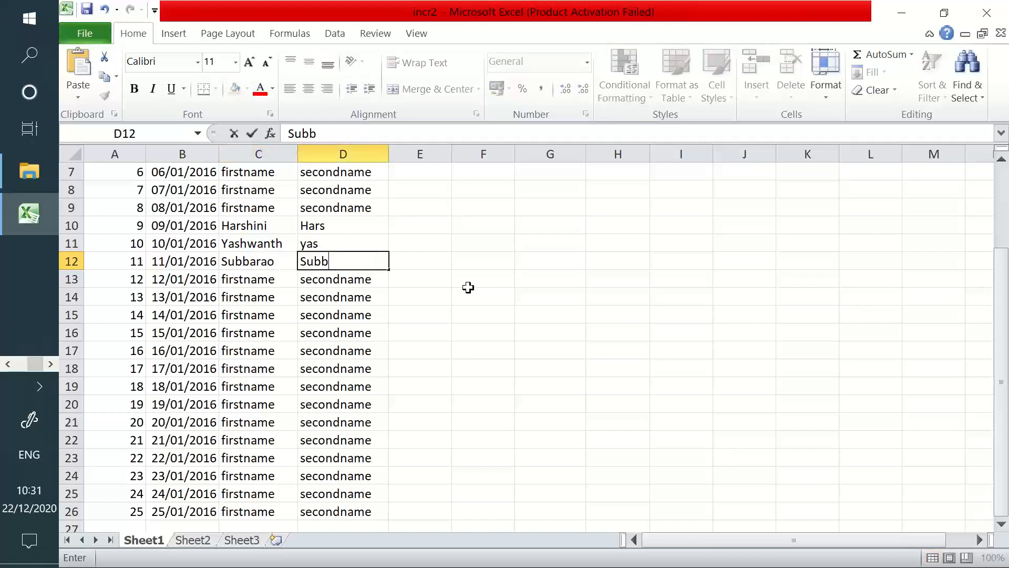
left_click(466, 294)
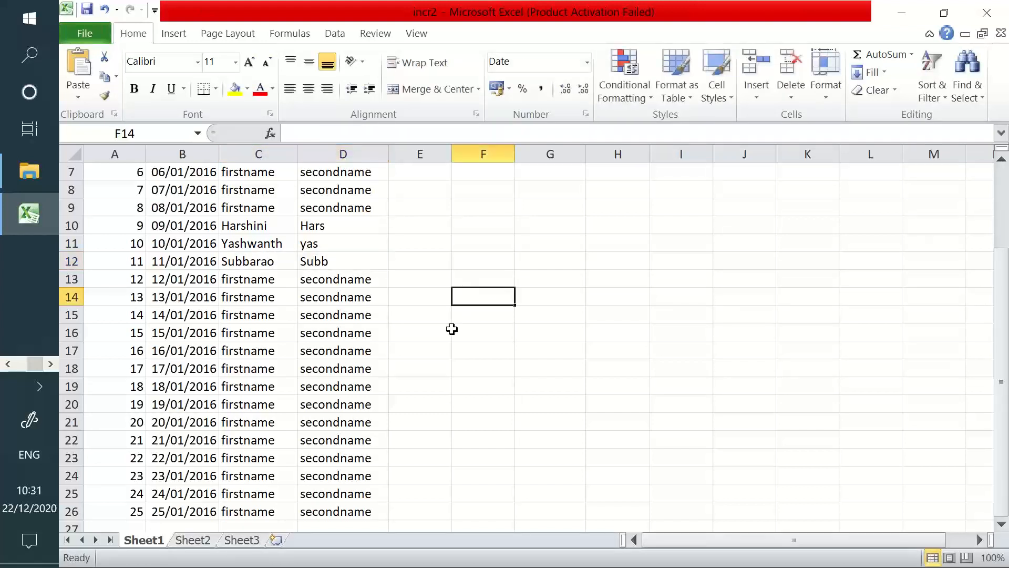
Set the date of id 9 to today's date, 22/12/2020
scroll(368, 347, "down", 3)
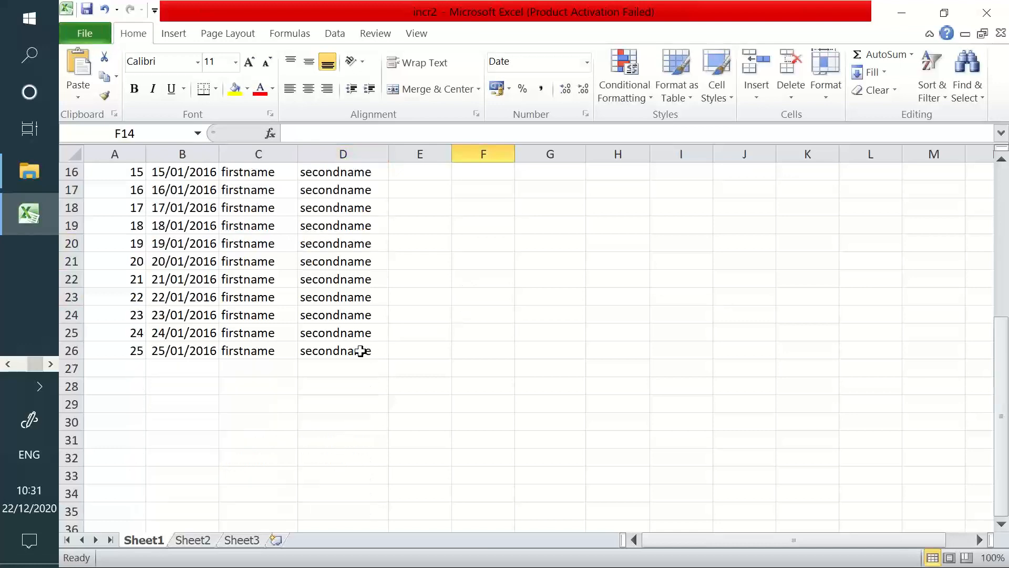
scroll(315, 347, "up", 2)
scroll(262, 343, "up", 1)
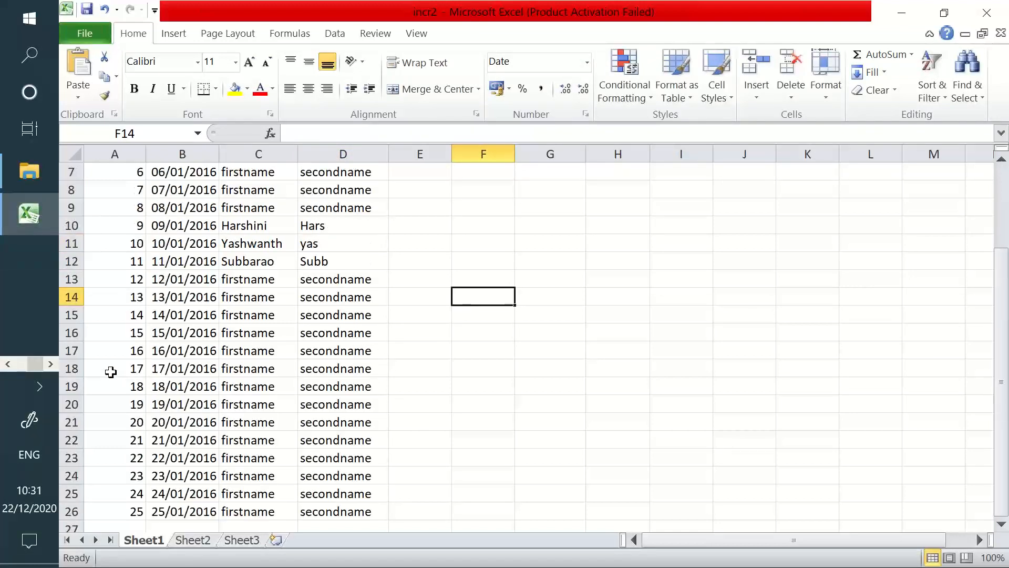
left_click_drag(115, 354, 309, 502)
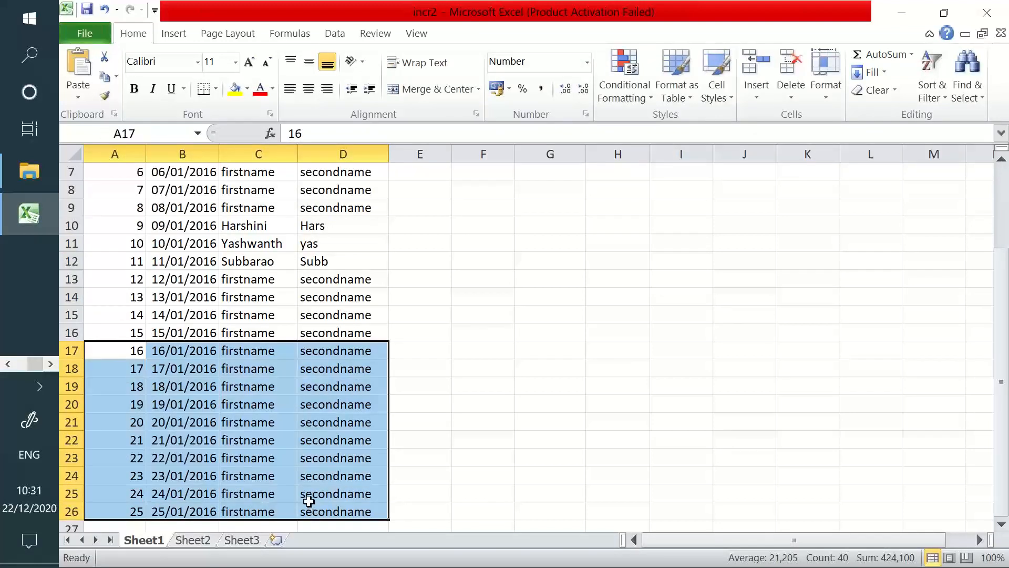
scroll(268, 425, "up", 2)
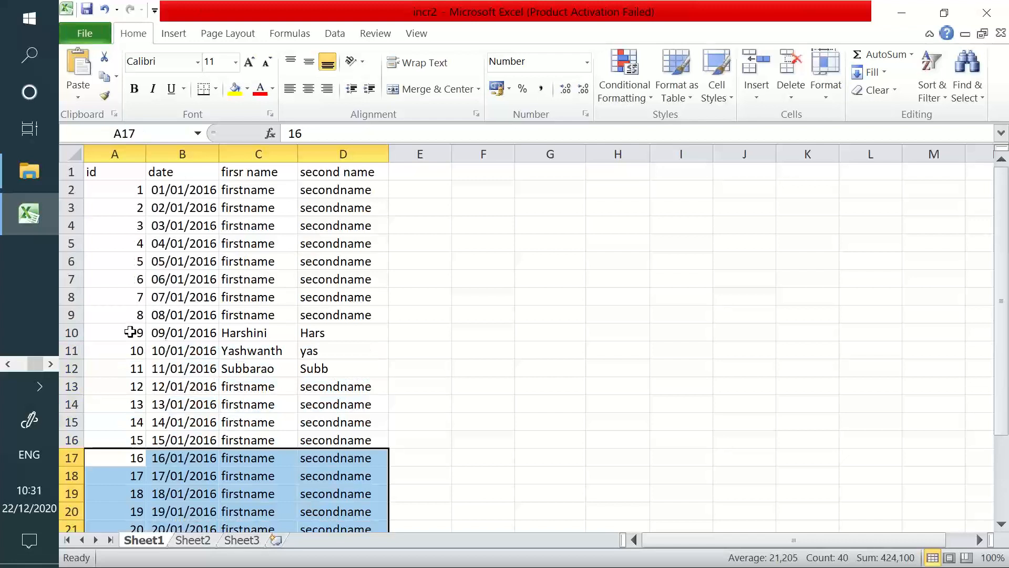
left_click_drag(130, 332, 276, 365)
left_click(195, 333)
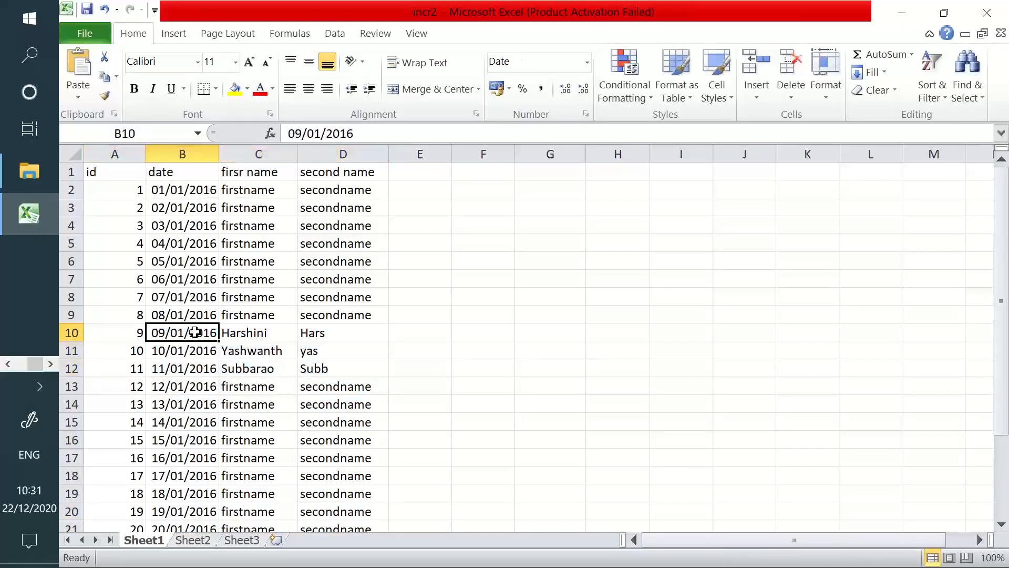
key("ctrl+semicolon")
key("Return")
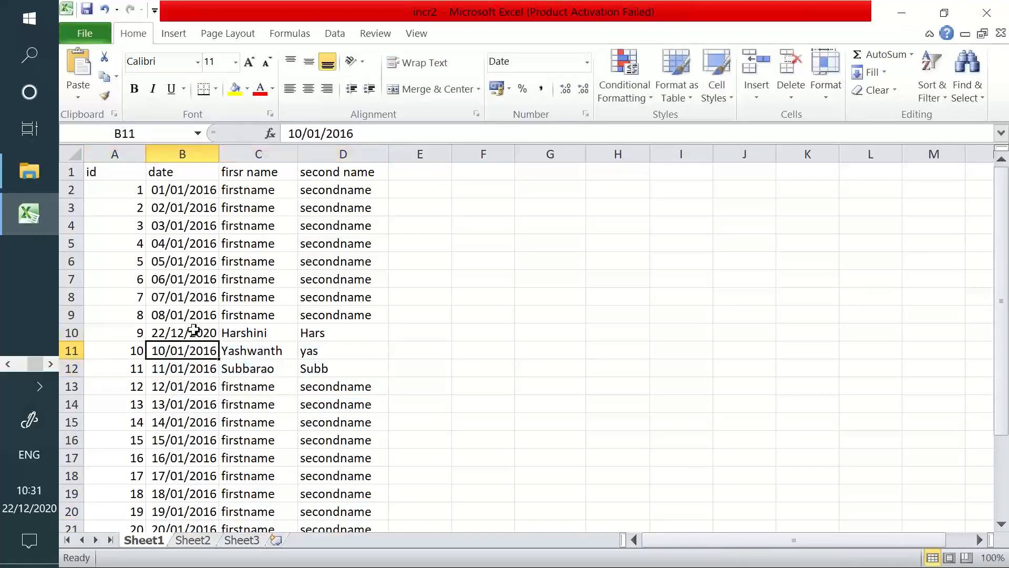
Fill 22/12/2020 down to ids 10 and 11, then review the updated rows
left_click_drag(194, 330, 194, 359)
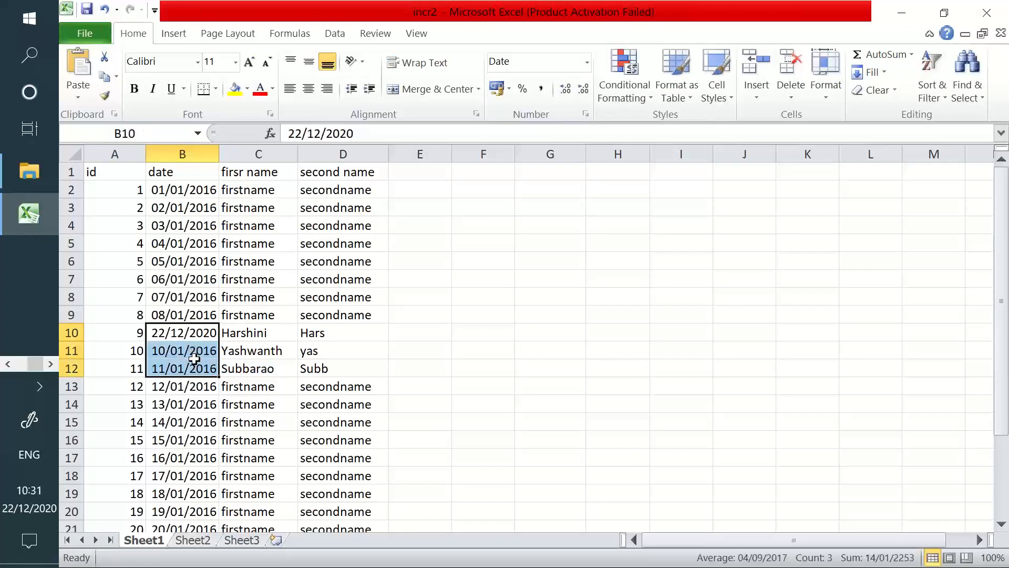
key("ctrl+d")
left_click(318, 389)
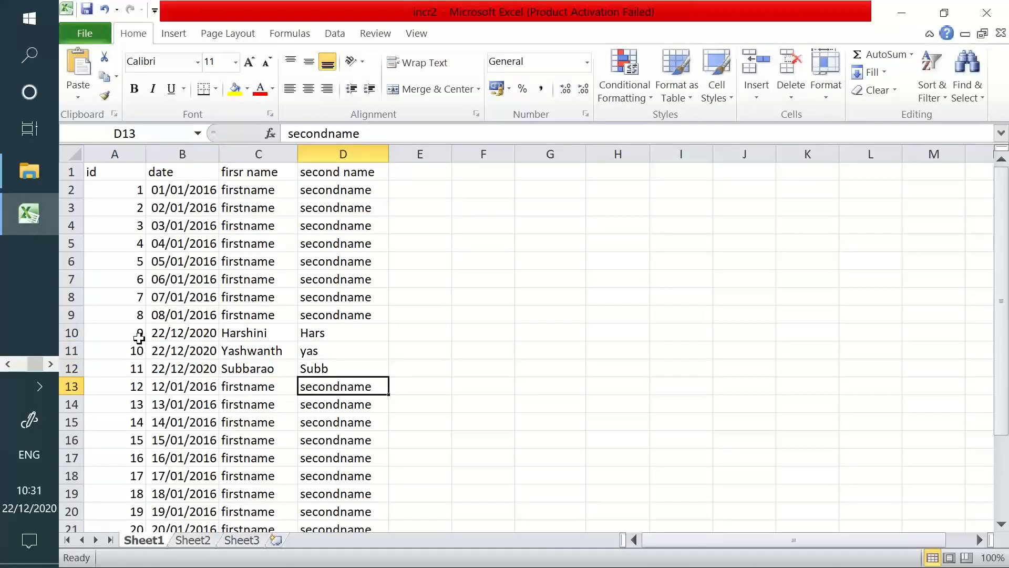
left_click_drag(138, 338, 338, 362)
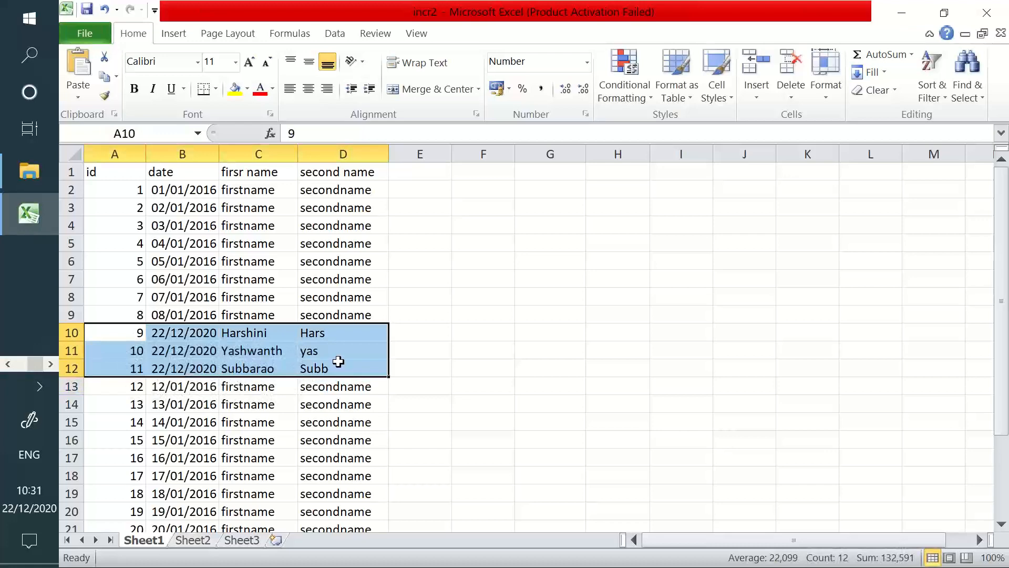
scroll(338, 362, "down", 4)
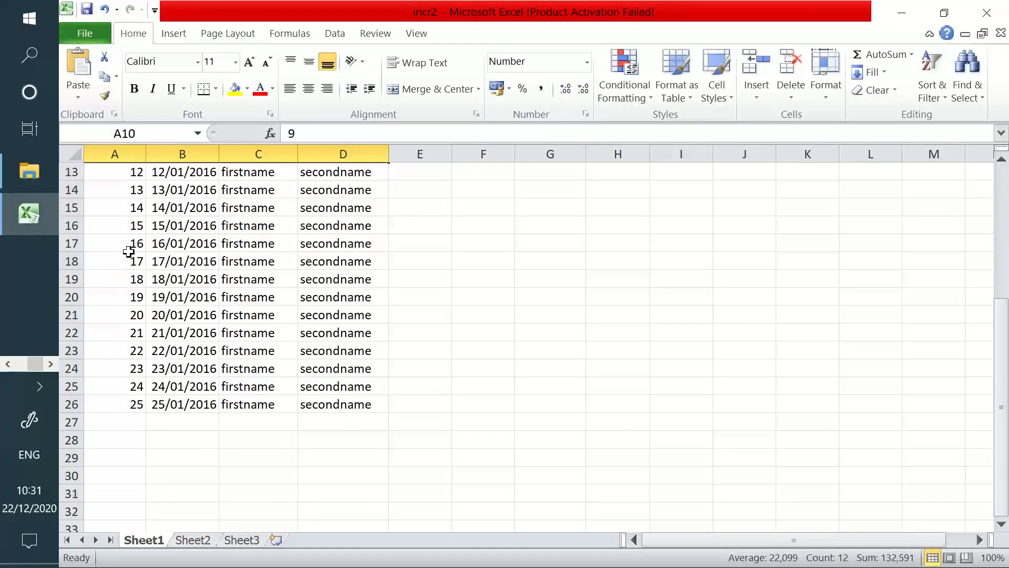
left_click_drag(128, 252, 373, 395)
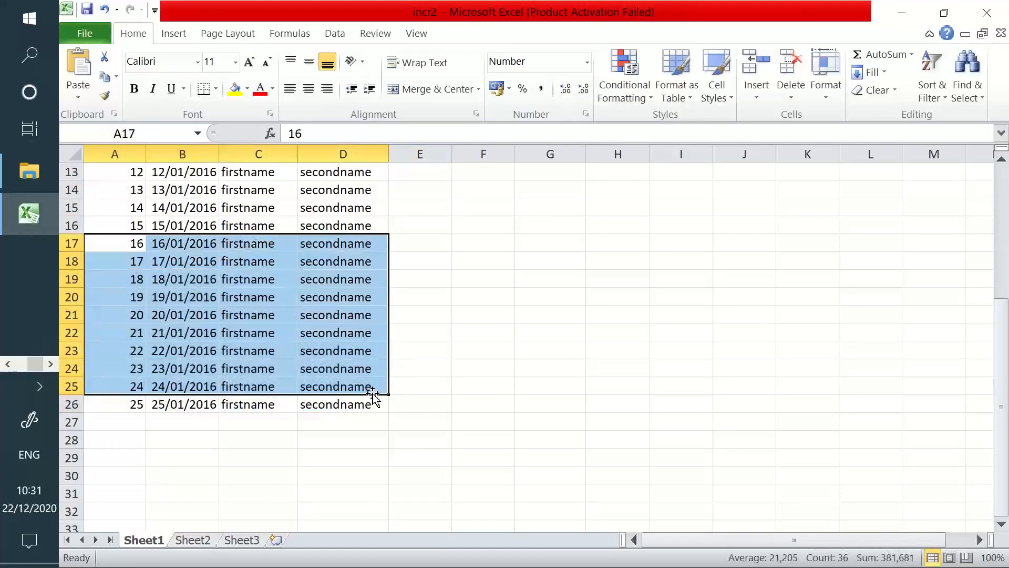
scroll(372, 396, "up", 3)
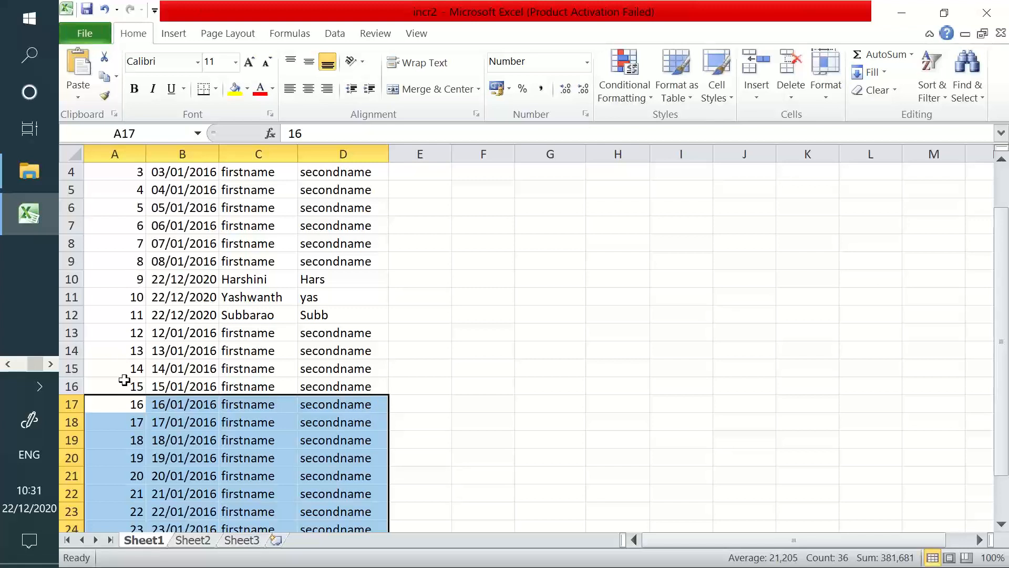
Select the three new 22/12/2020 rows (A10:D12) in Excel, then return to QlikView
left_click_drag(128, 405, 184, 476)
left_click_drag(135, 283, 184, 314)
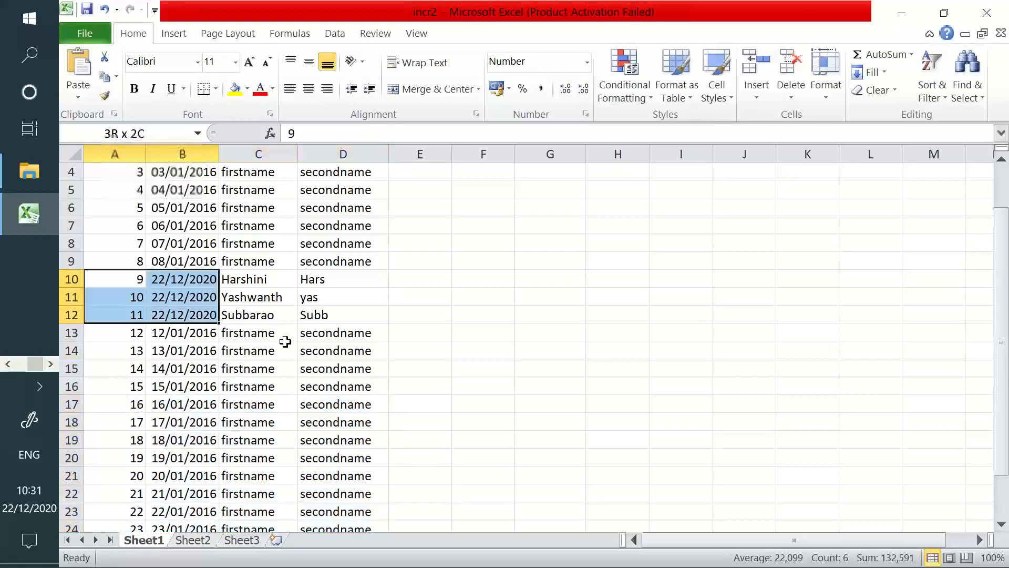
left_click_drag(285, 341, 327, 318)
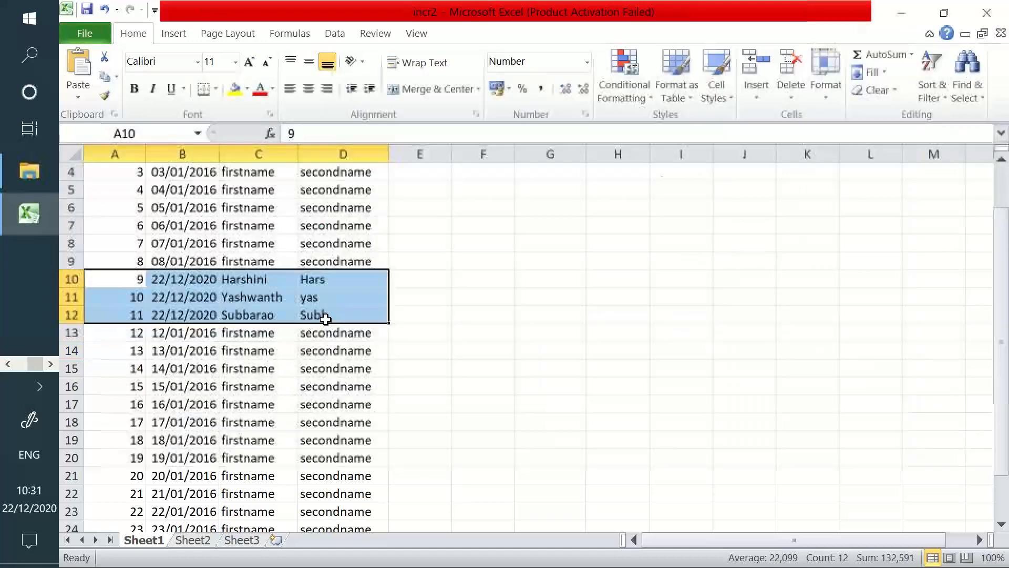
key("alt+Tab")
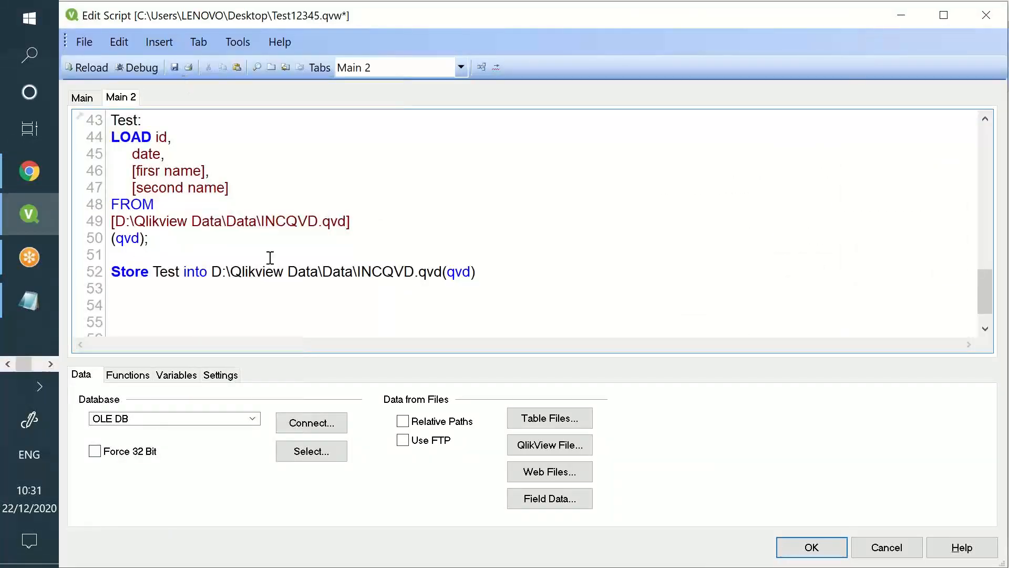
Comment out the Test reload-from-QVD and Store lines 43–53
left_click_drag(502, 288, 110, 118)
right_click(142, 138)
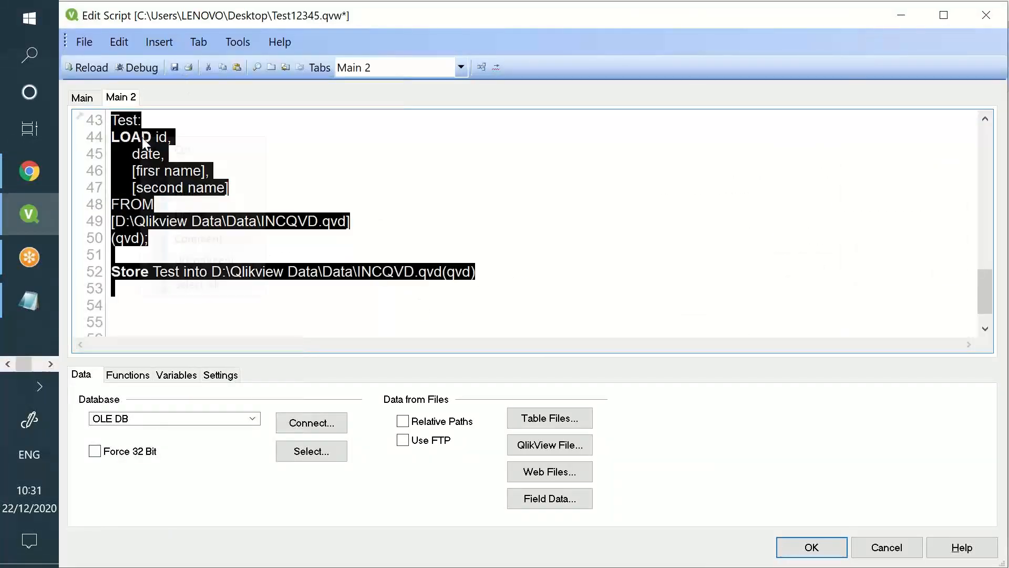
left_click(198, 238)
scroll(275, 237, "up", 4)
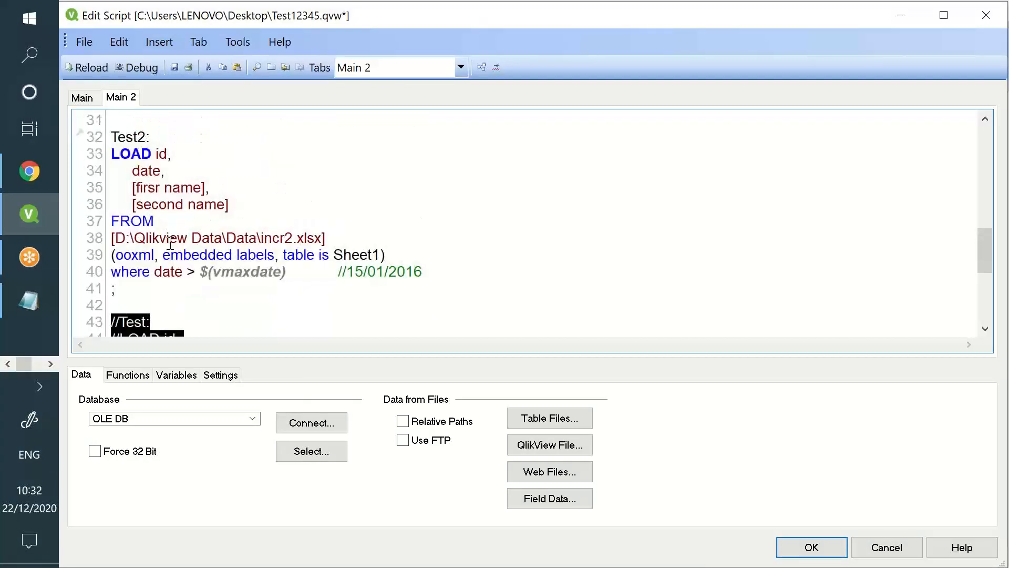
Review the Test2 load on lines 32–41, then reload, fetching 13 rows from Sheet1
left_click_drag(118, 138, 459, 284)
left_click(456, 273)
left_click_drag(385, 309, 96, 120)
left_click(138, 277)
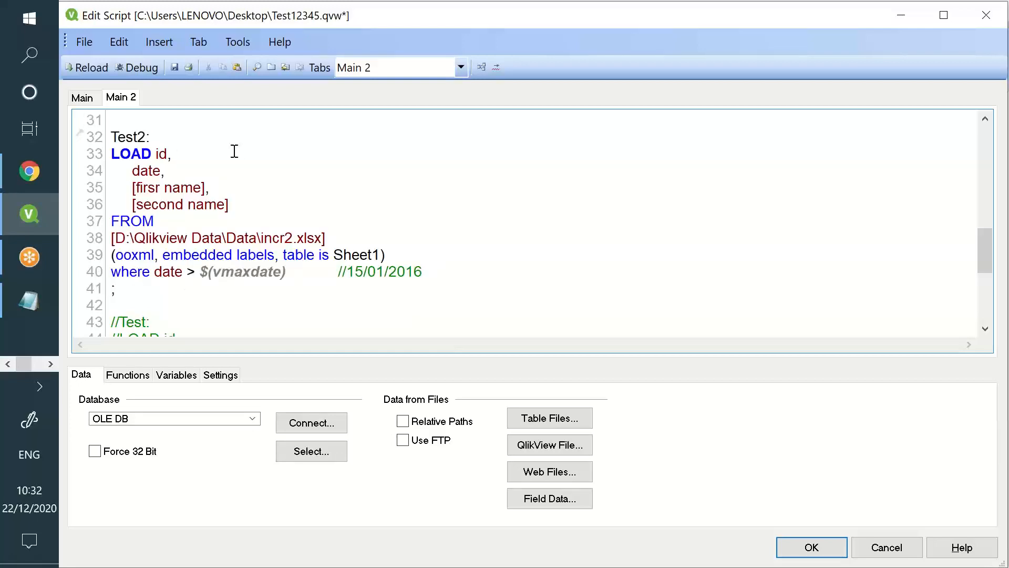
left_click(89, 67)
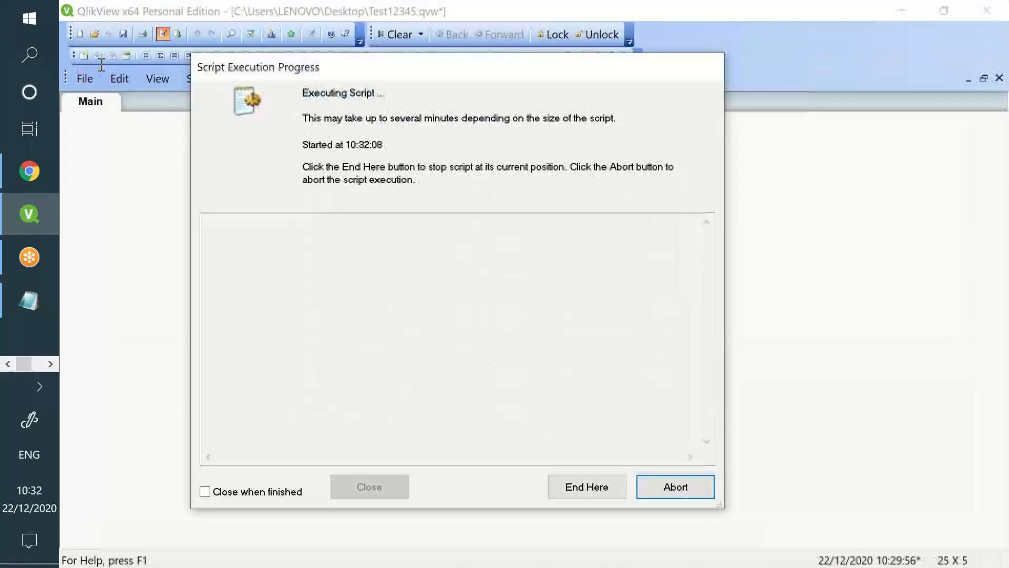
double_click(335, 247)
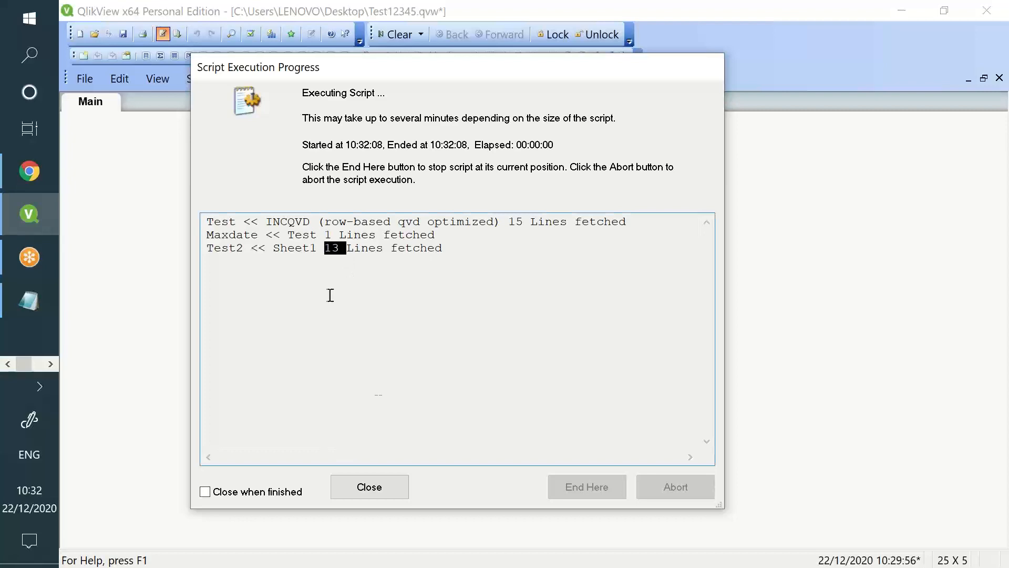
left_click(368, 487)
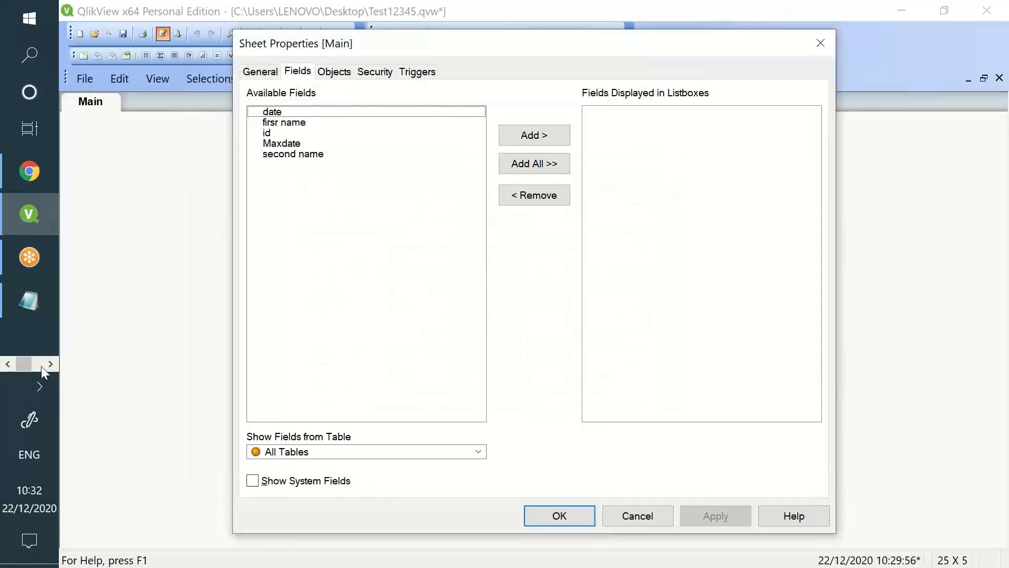
left_click(49, 362)
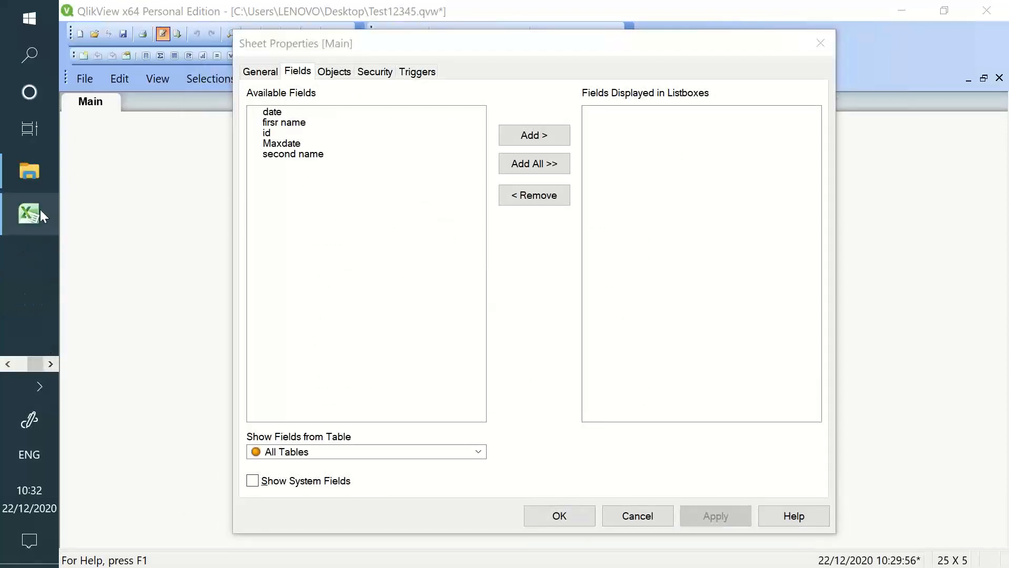
left_click(32, 211)
Compare the new 22/12/2020 dates in B10:B12 against the 15/01/2016 date in B16
left_click_drag(180, 279, 183, 315)
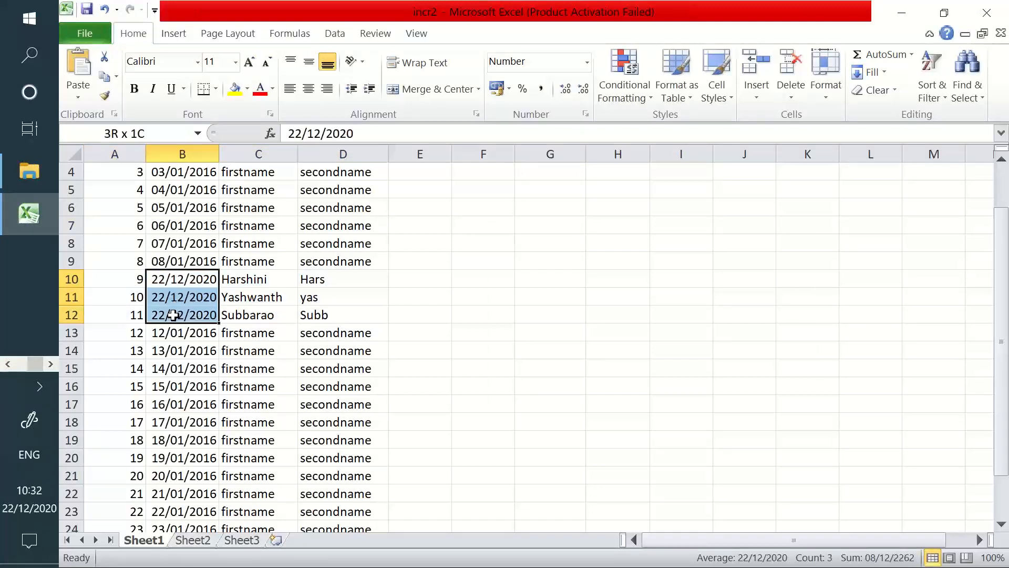
left_click_drag(183, 279, 186, 309)
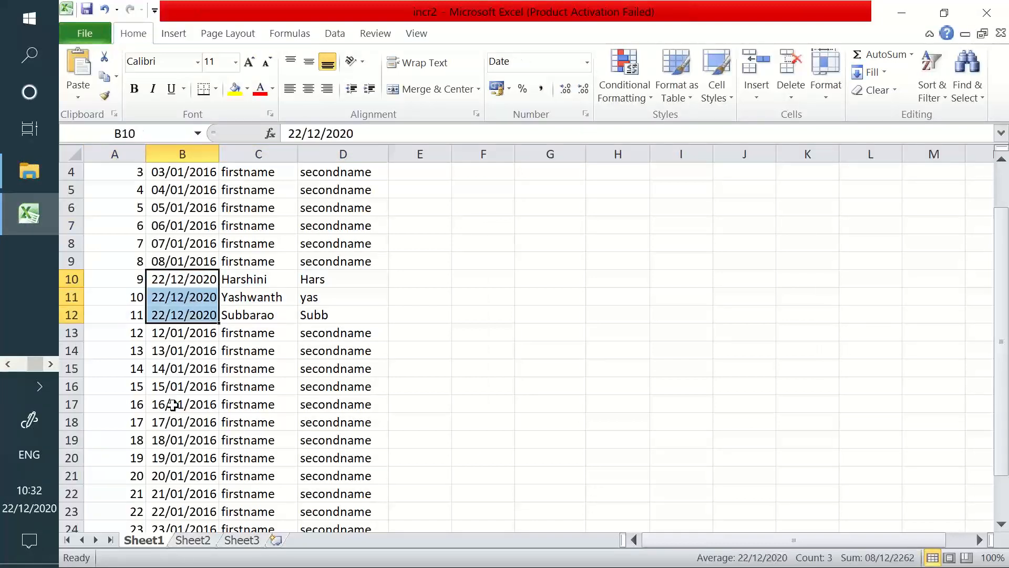
left_click(176, 389)
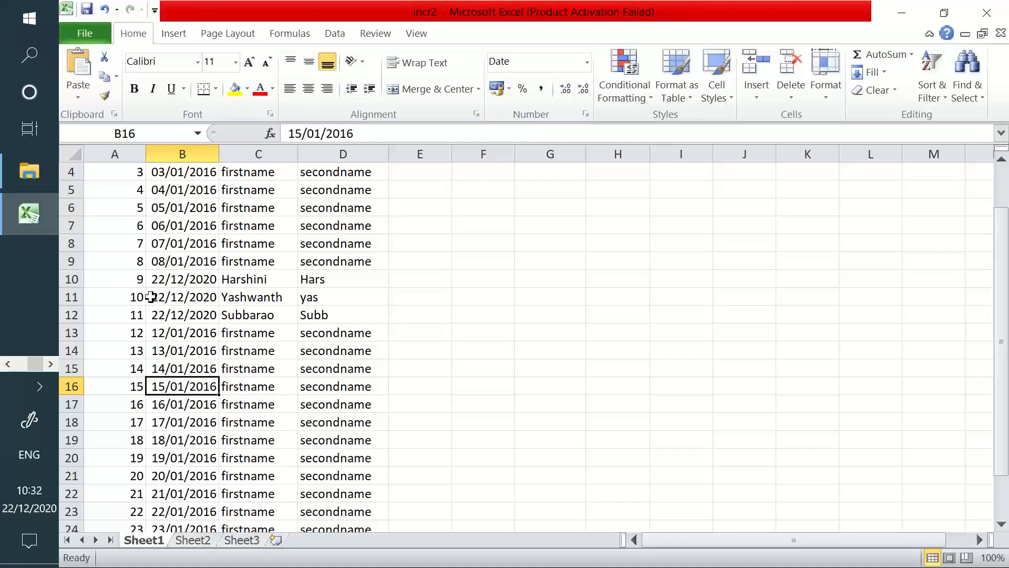
left_click_drag(256, 284, 322, 284)
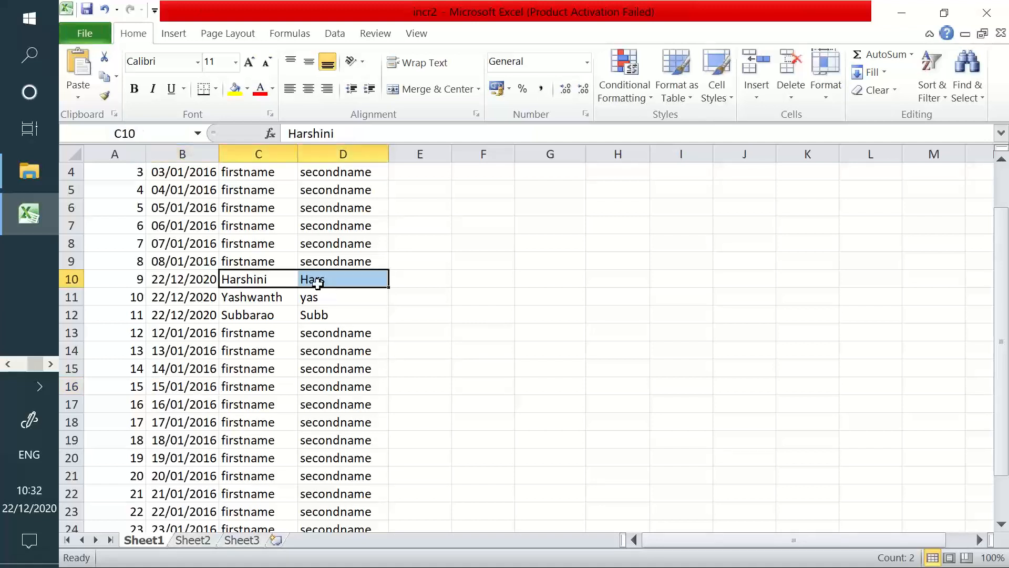
left_click_drag(169, 277, 187, 311)
left_click(184, 286)
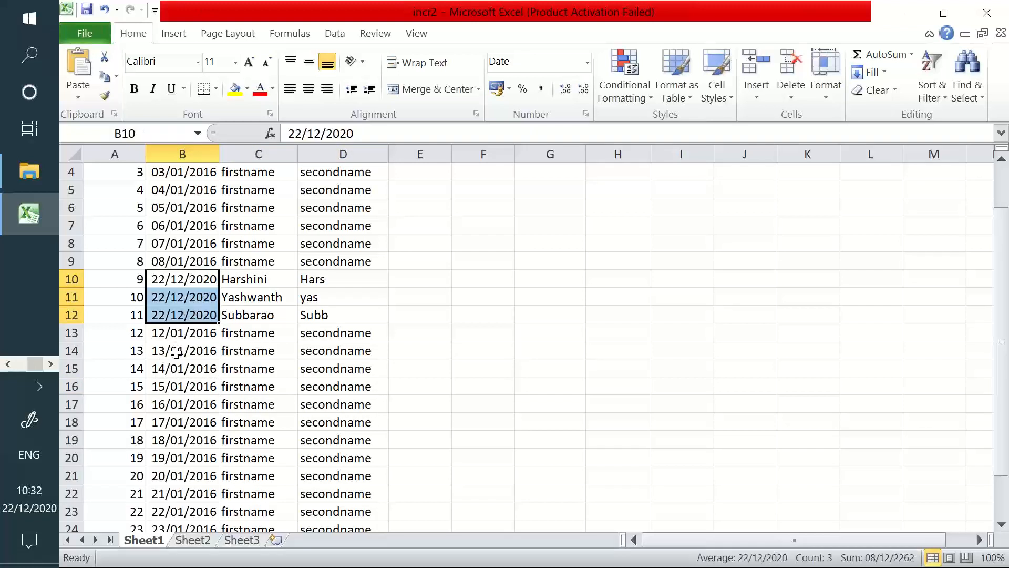
left_click(195, 388)
scroll(194, 387, "down", 1)
left_click_drag(138, 350, 314, 511)
scroll(305, 466, "up", 1)
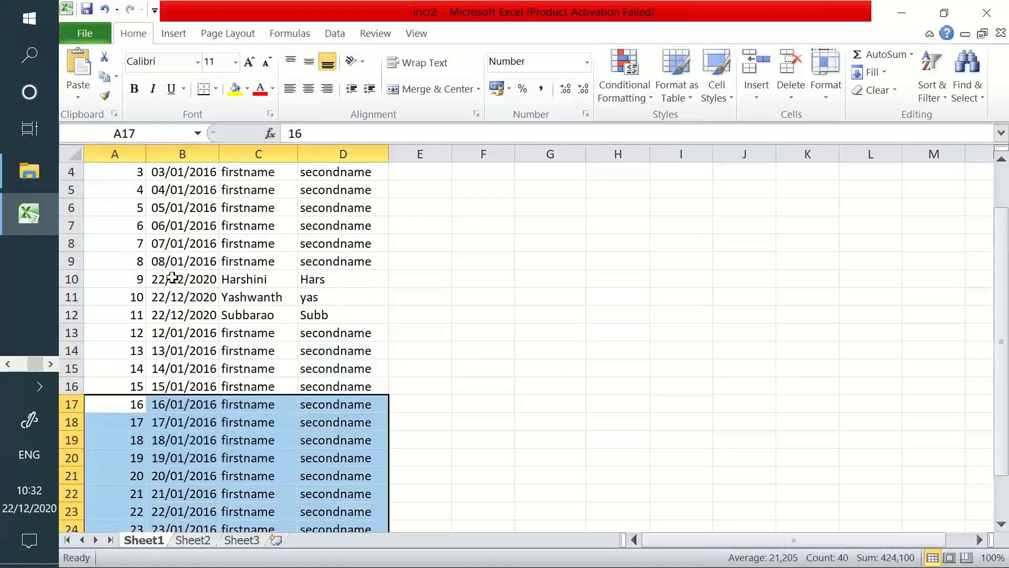
left_click_drag(170, 281, 303, 322)
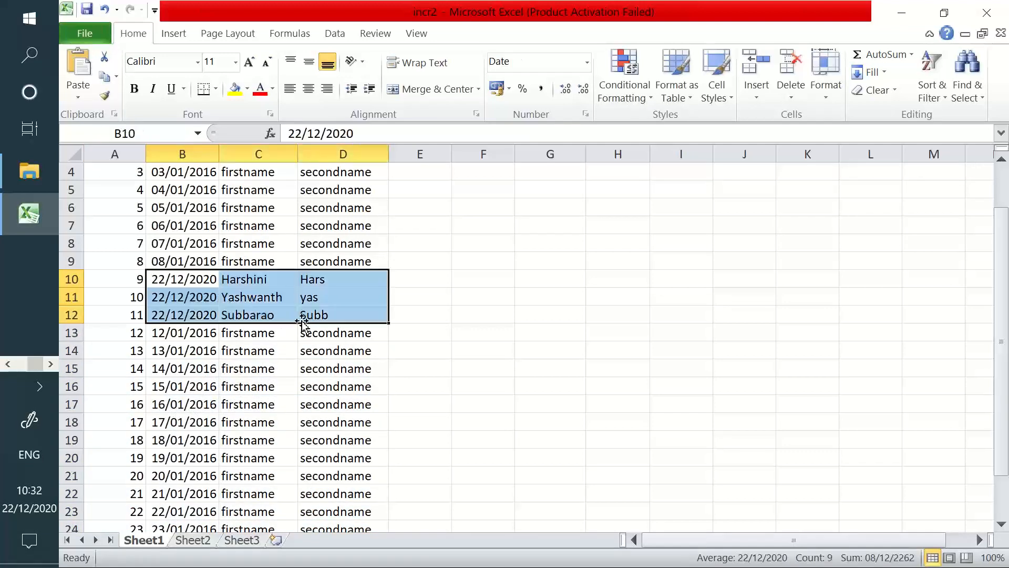
key("alt+Tab")
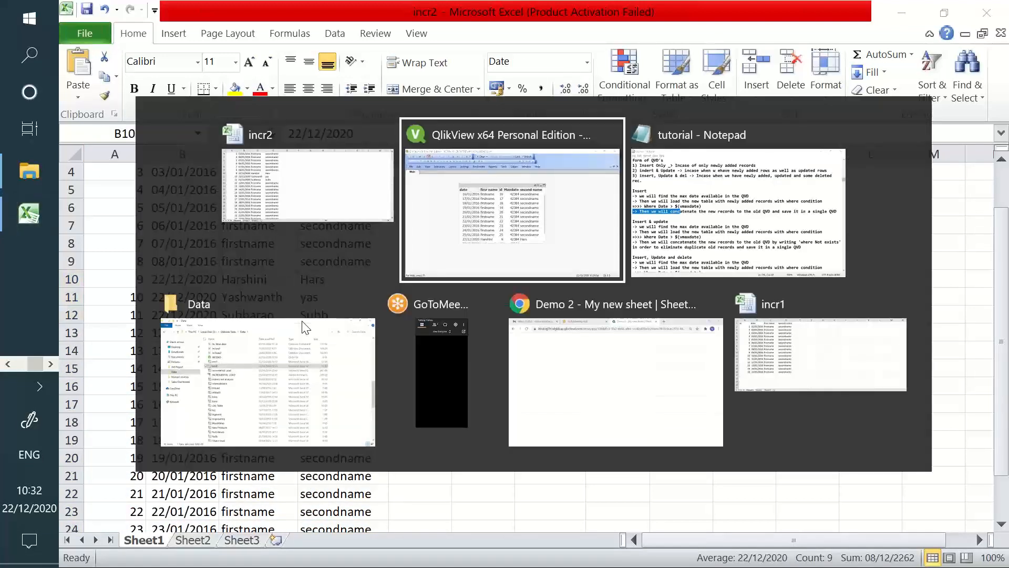
Close Sheet Properties and scroll the table box to check ids 16–25 and the 22/12/2020 records
left_click(574, 519)
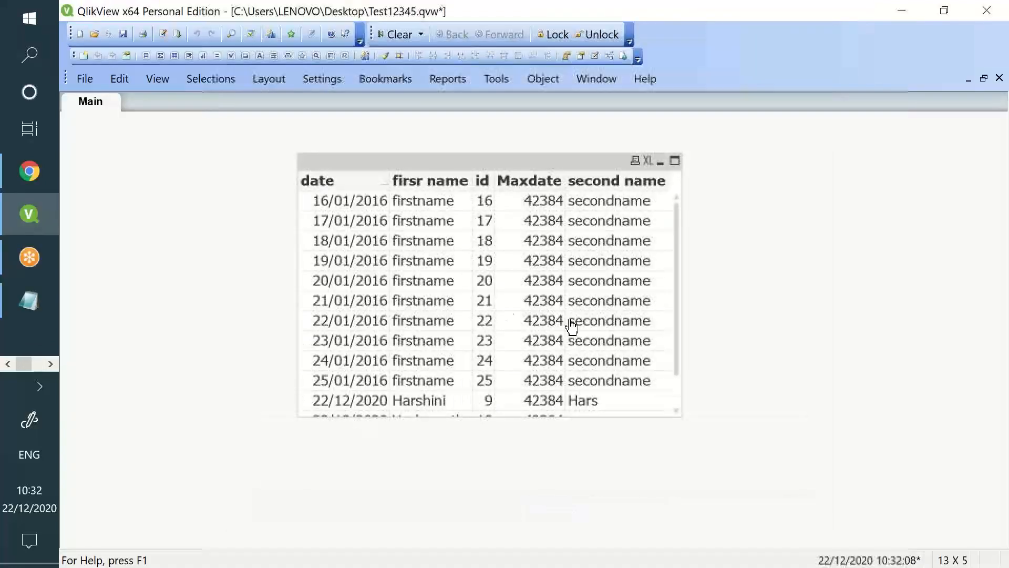
scroll(351, 356, "down", 1)
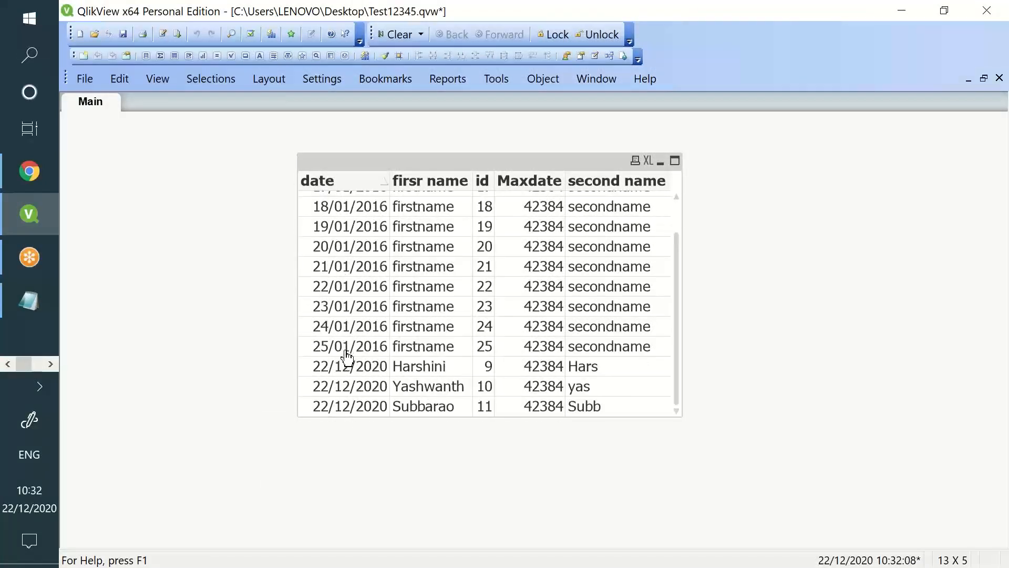
scroll(347, 357, "up", 1)
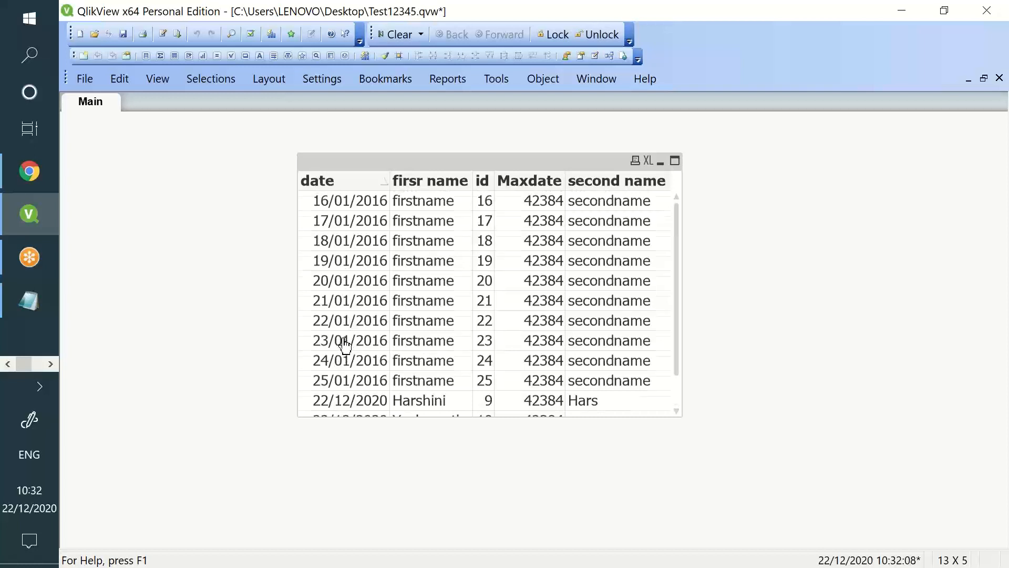
scroll(345, 346, "down", 1)
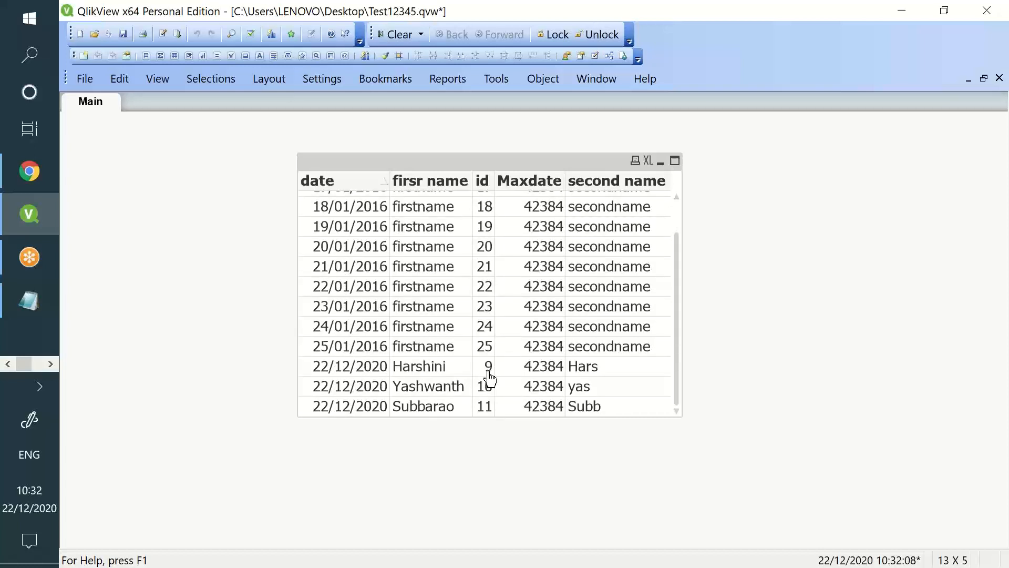
scroll(488, 367, "up", 1)
scroll(484, 355, "down", 1)
Review the date > $(vmaxdate) condition and uncomment the Test block on lines 43–51
left_click(162, 34)
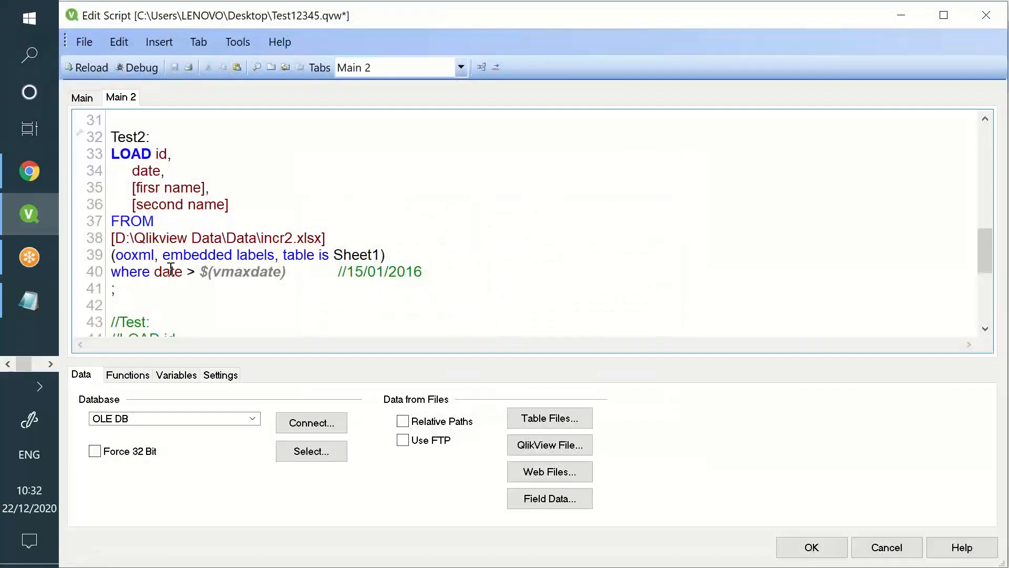
double_click(168, 272)
left_click_drag(201, 271, 427, 272)
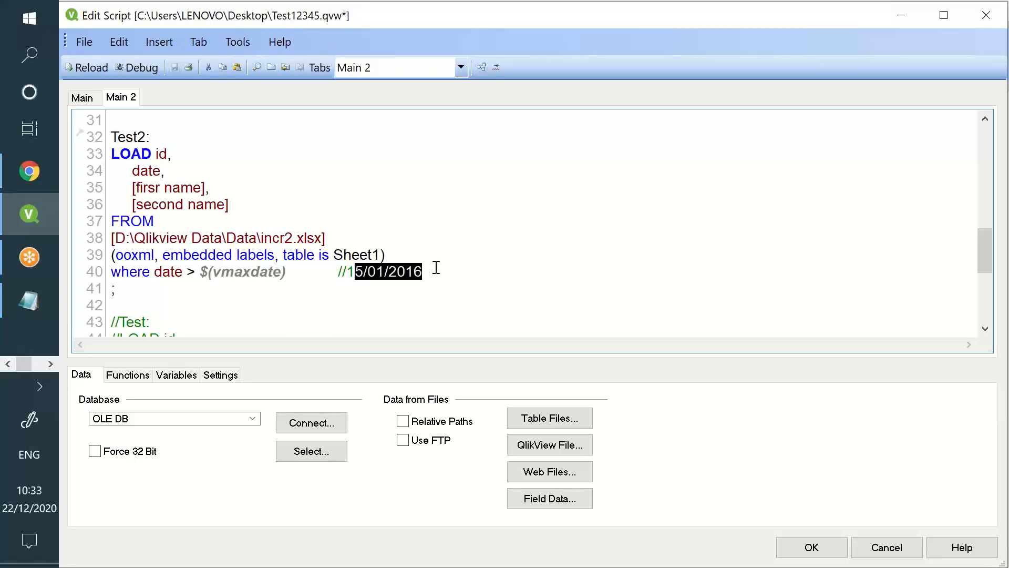
scroll(436, 271, "down", 4)
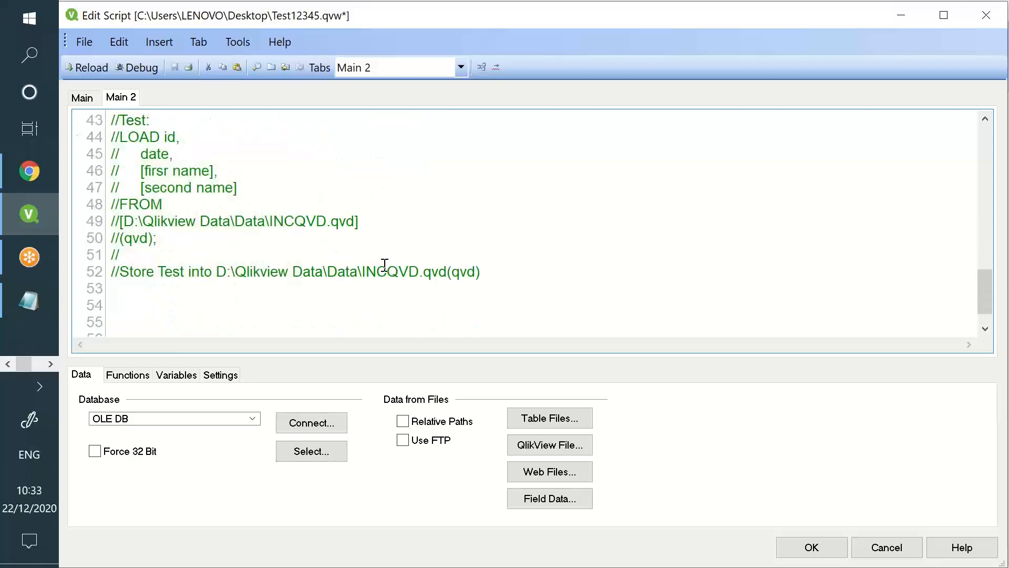
left_click_drag(121, 256, 110, 122)
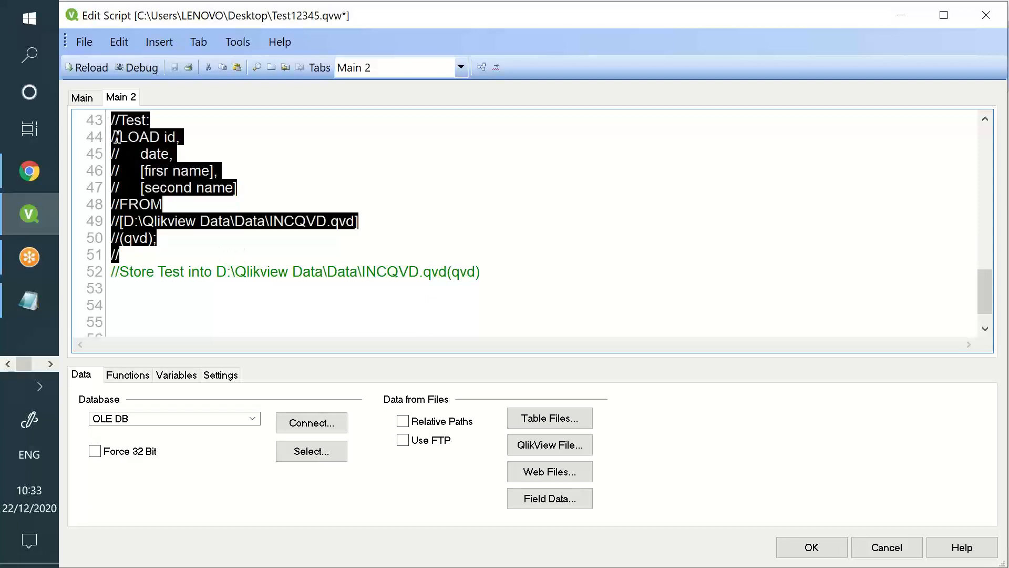
right_click(116, 137)
left_click(229, 259)
Reload the script, fetching 28 rows from INCQVD, and view the 28-record table box
scroll(354, 226, "up", 2)
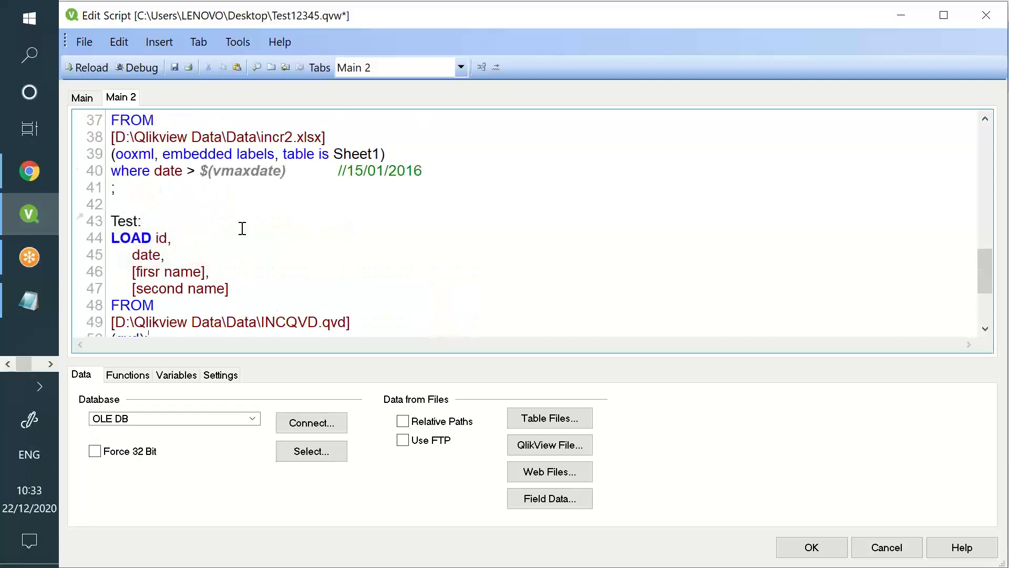
left_click_drag(155, 125, 192, 153)
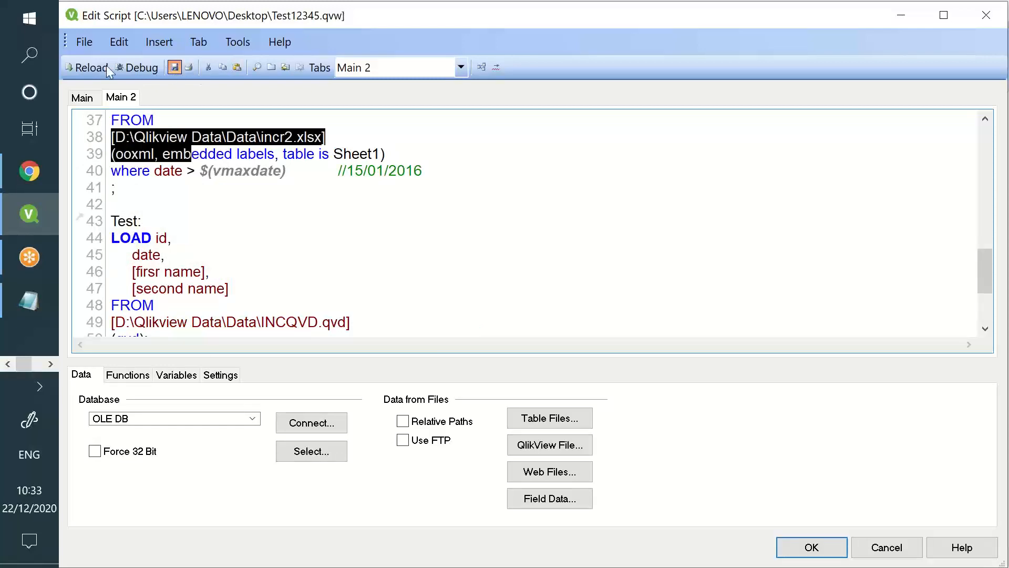
left_click(93, 66)
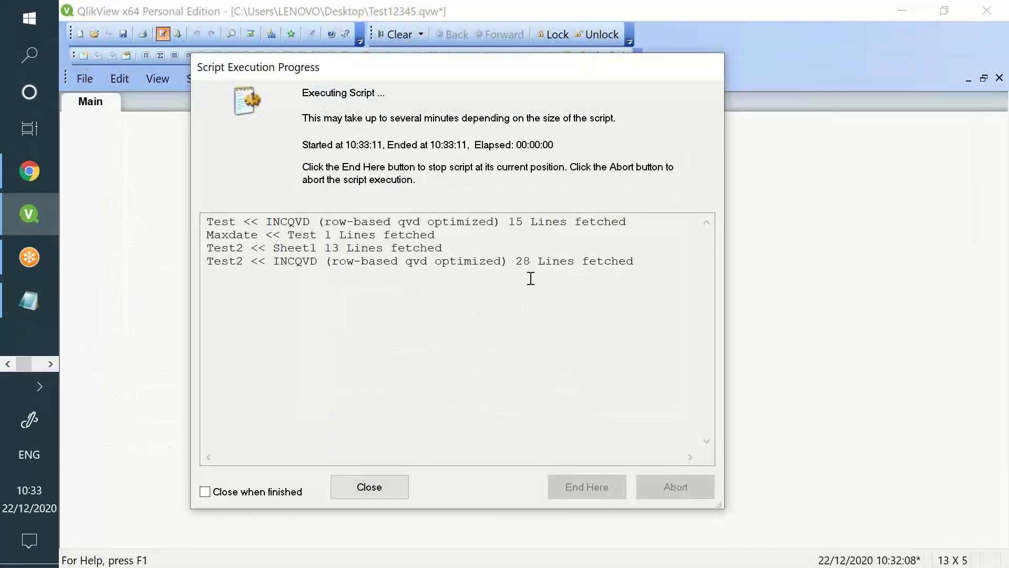
double_click(523, 261)
left_click(394, 490)
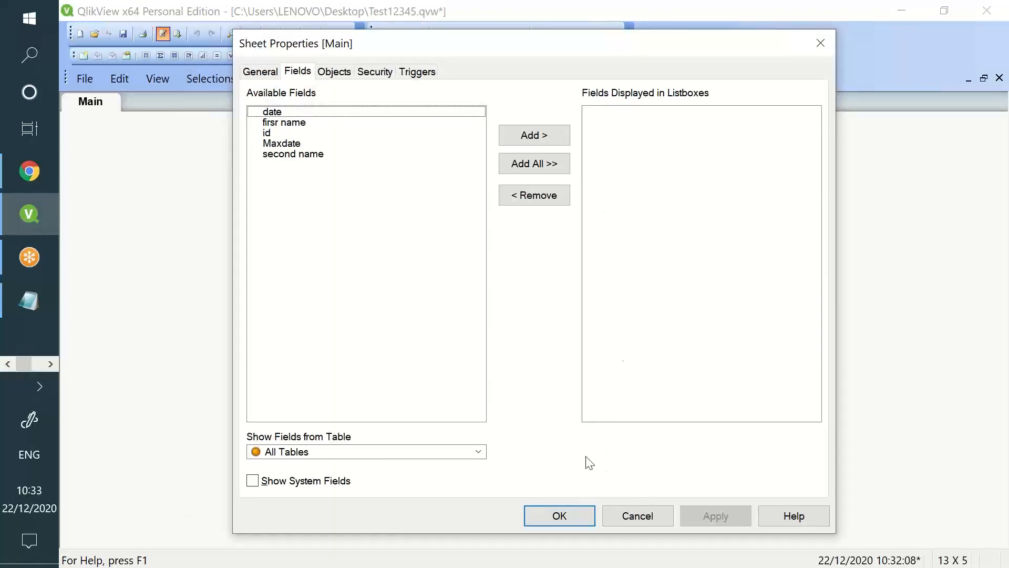
left_click(582, 514)
scroll(525, 321, "down", 1)
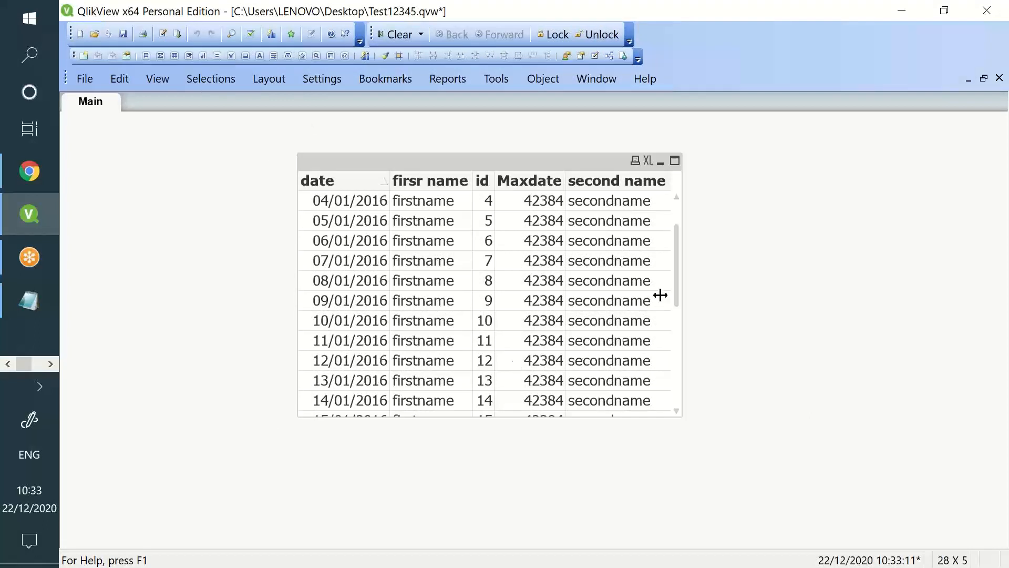
Enlarge the table box and scroll through all rows, including the three 22/12/2020 records
left_click_drag(681, 416, 686, 547)
scroll(656, 413, "down", 4)
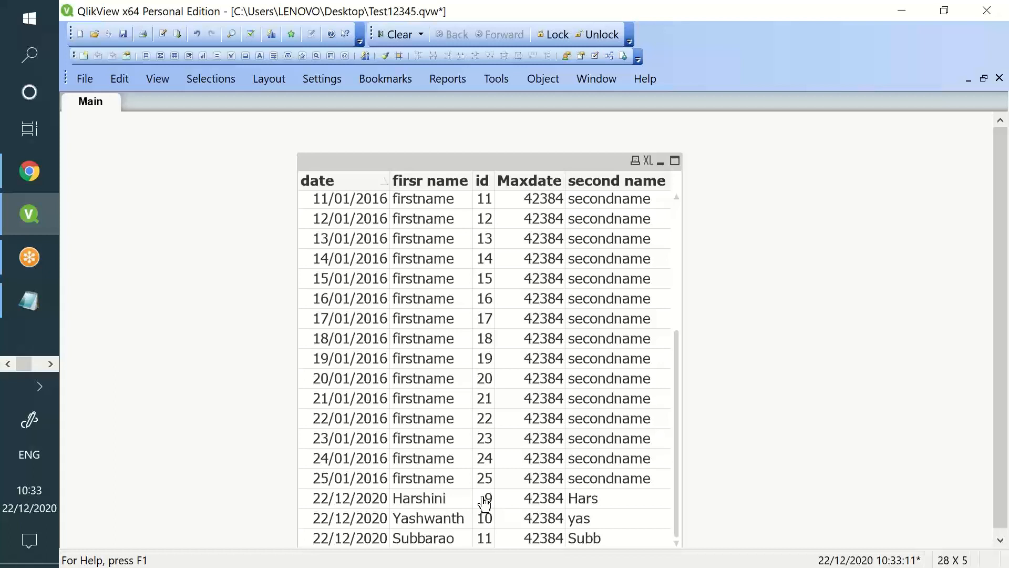
left_click(928, 530)
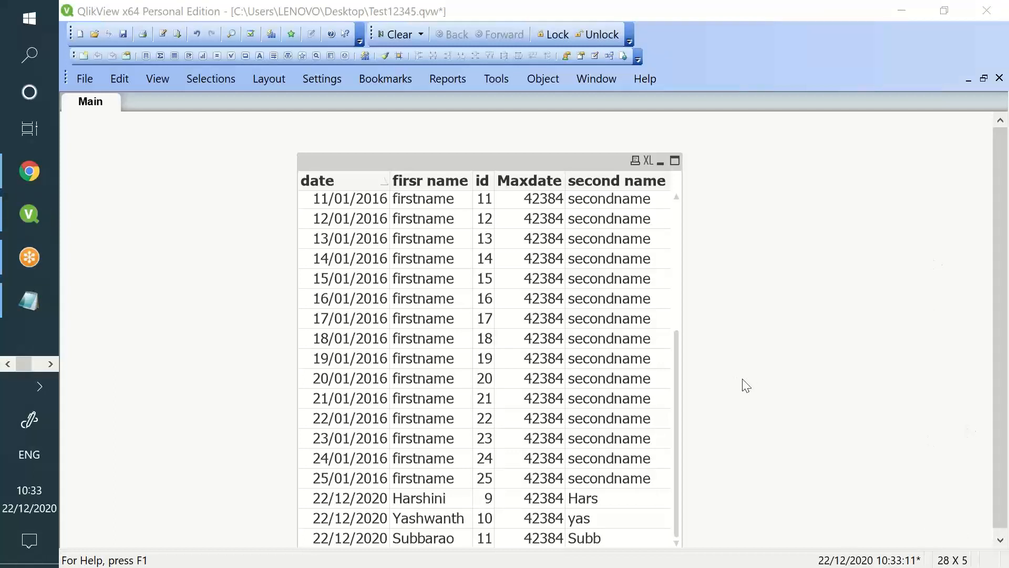
scroll(499, 365, "up", 5)
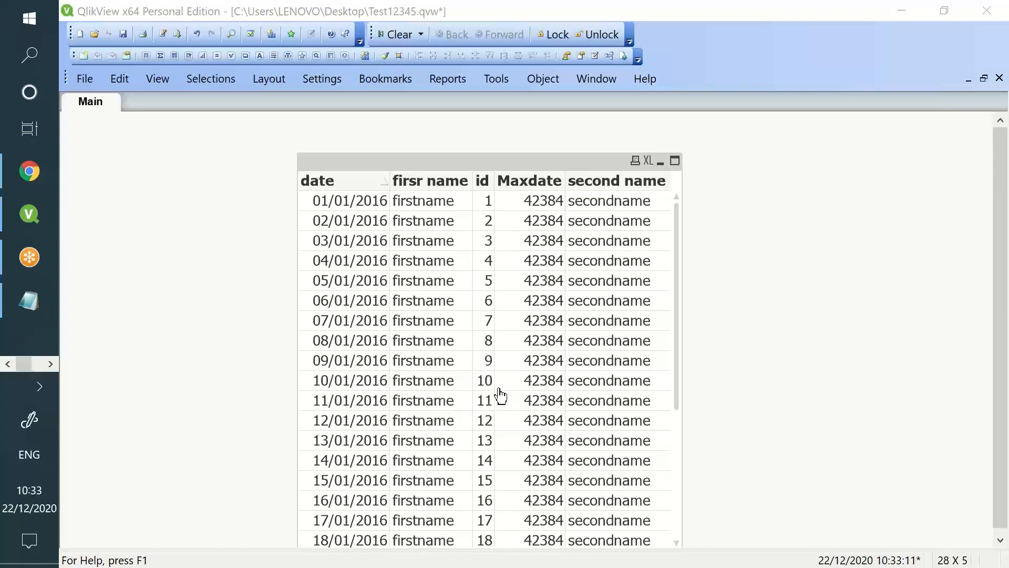
scroll(491, 418, "down", 3)
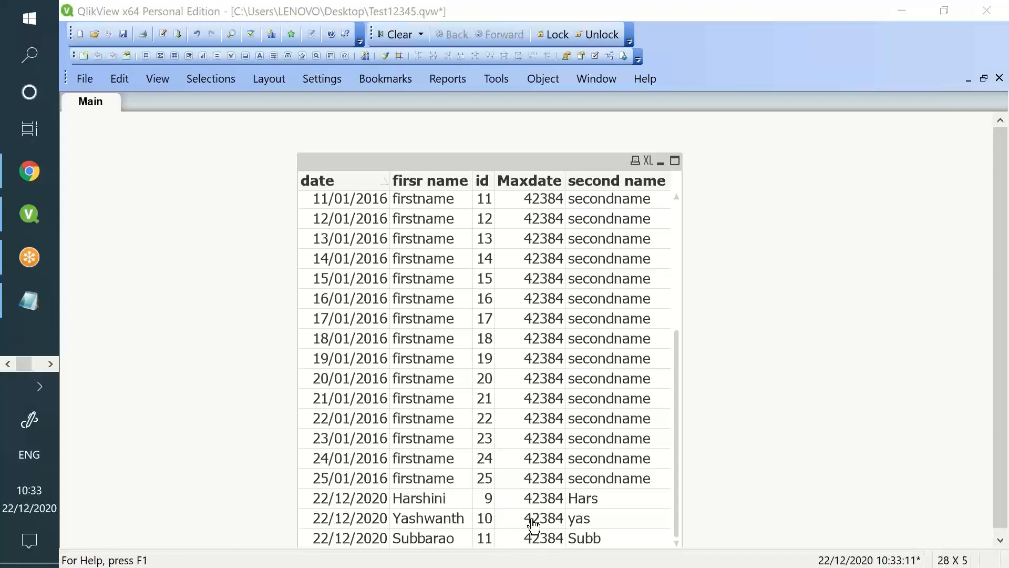
Open the load script and select the Test load block from INCQVD.qvd
left_click(163, 33)
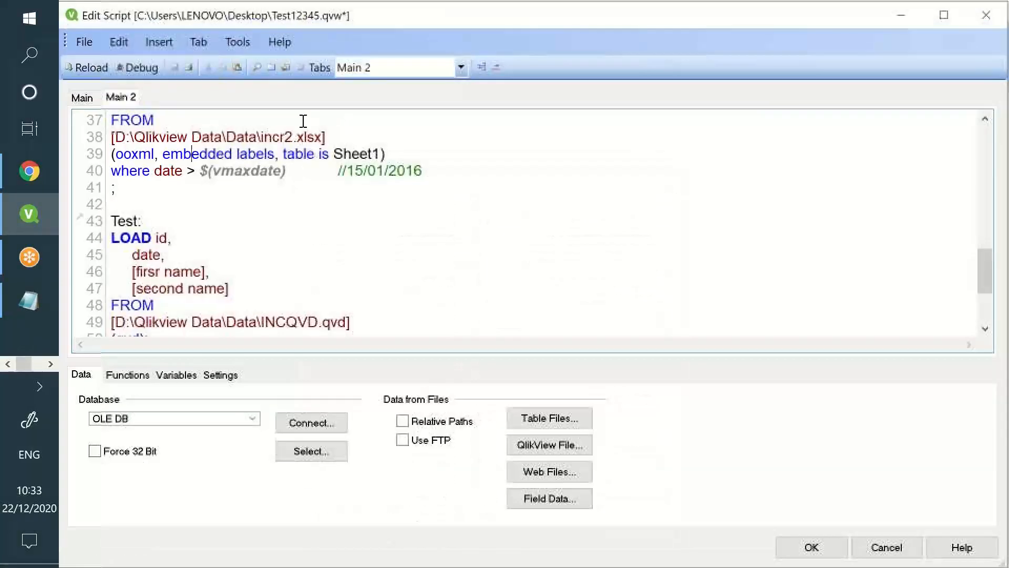
scroll(303, 121, "up", 2)
left_click_drag(118, 137, 423, 272)
scroll(266, 218, "down", 3)
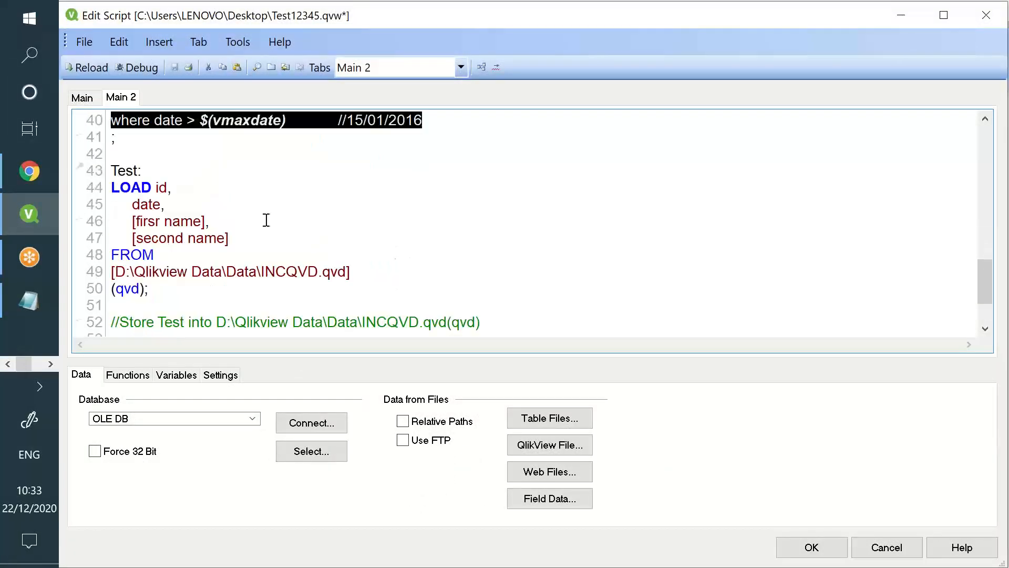
left_click_drag(122, 181, 148, 289)
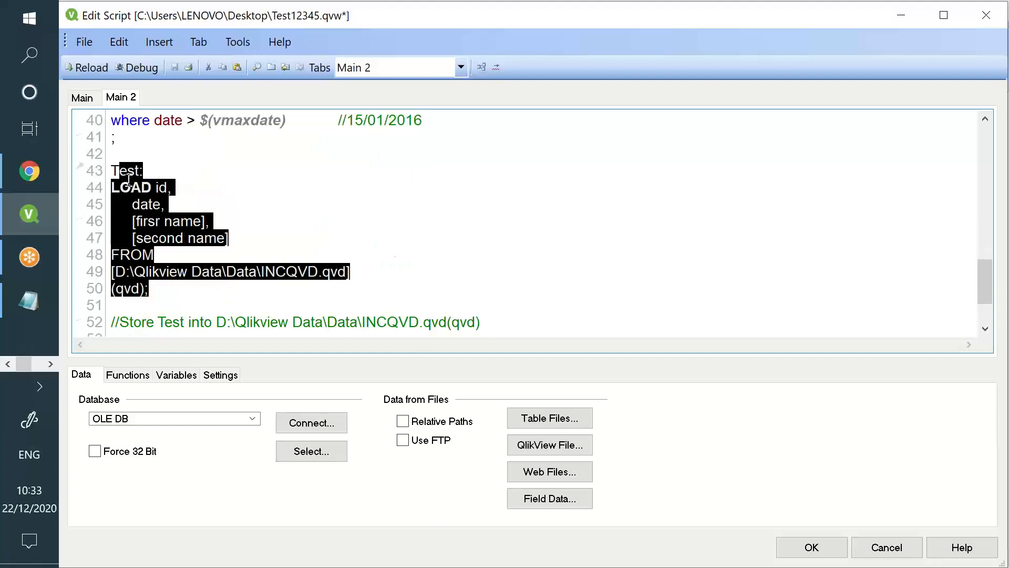
left_click_drag(127, 175, 174, 271)
scroll(173, 271, "up", 3)
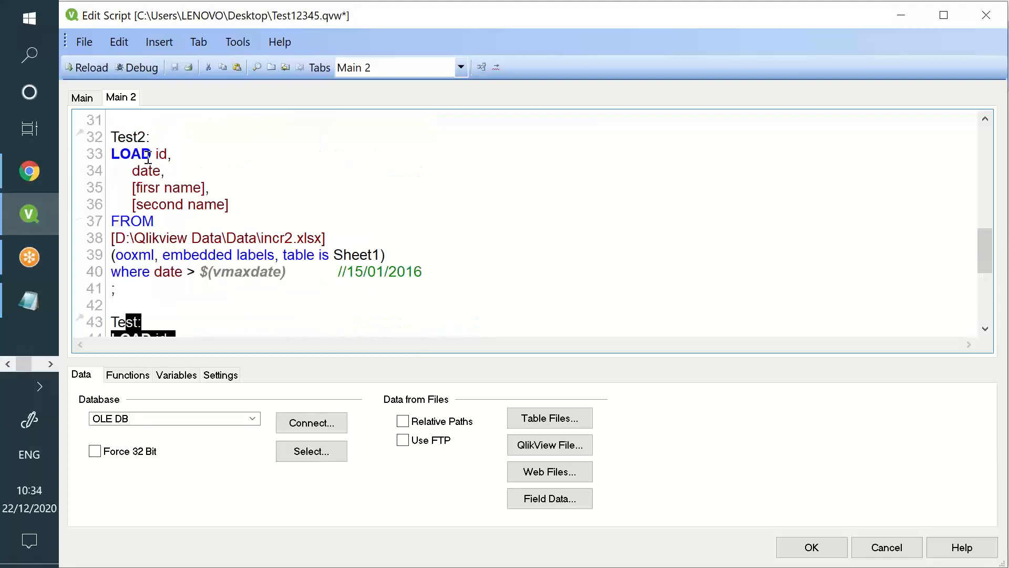
left_click_drag(140, 153, 227, 240)
left_click(190, 196)
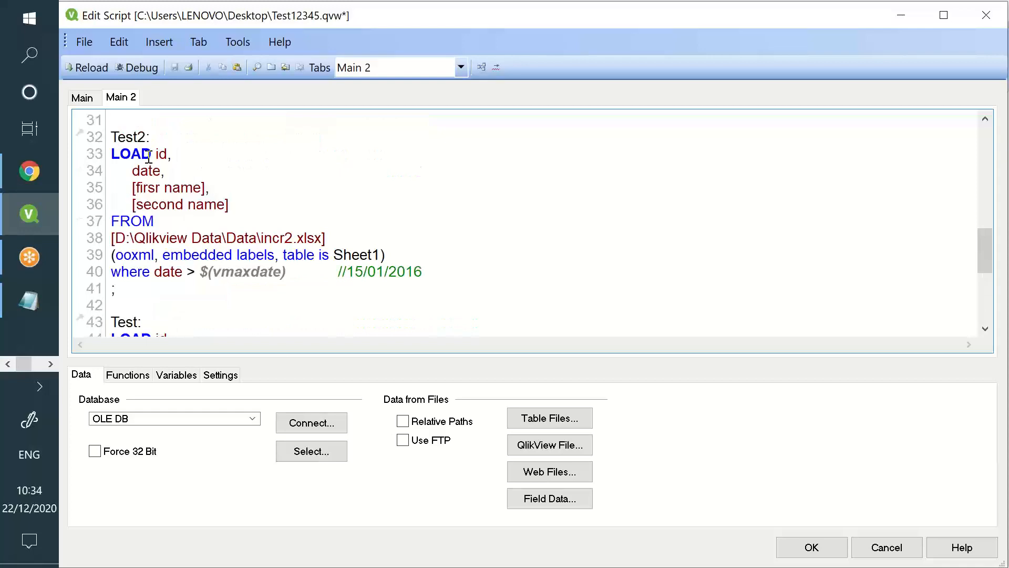
left_click_drag(150, 157, 238, 238)
scroll(226, 225, "down", 4)
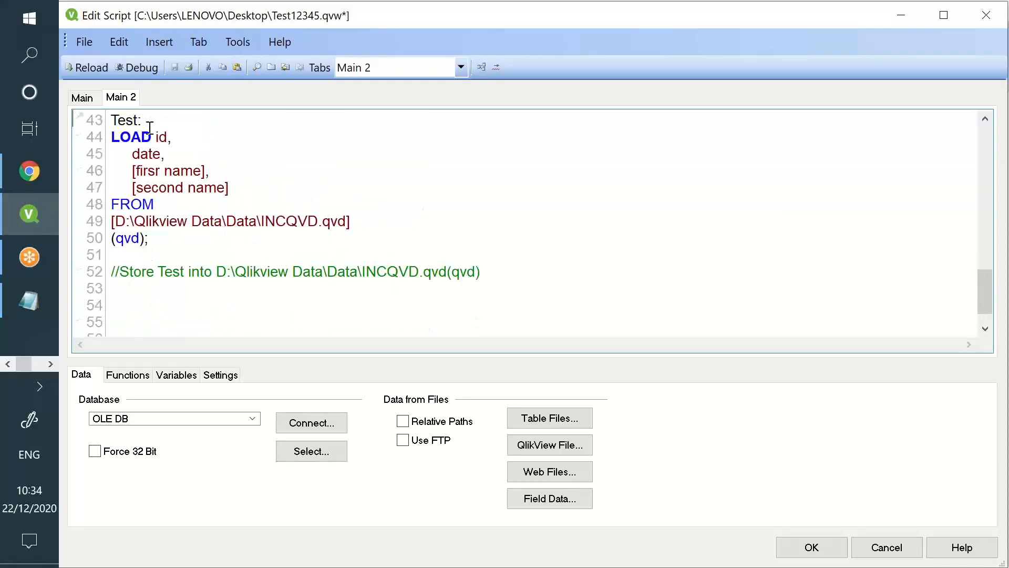
left_click_drag(111, 136, 221, 217)
scroll(221, 217, "up", 4)
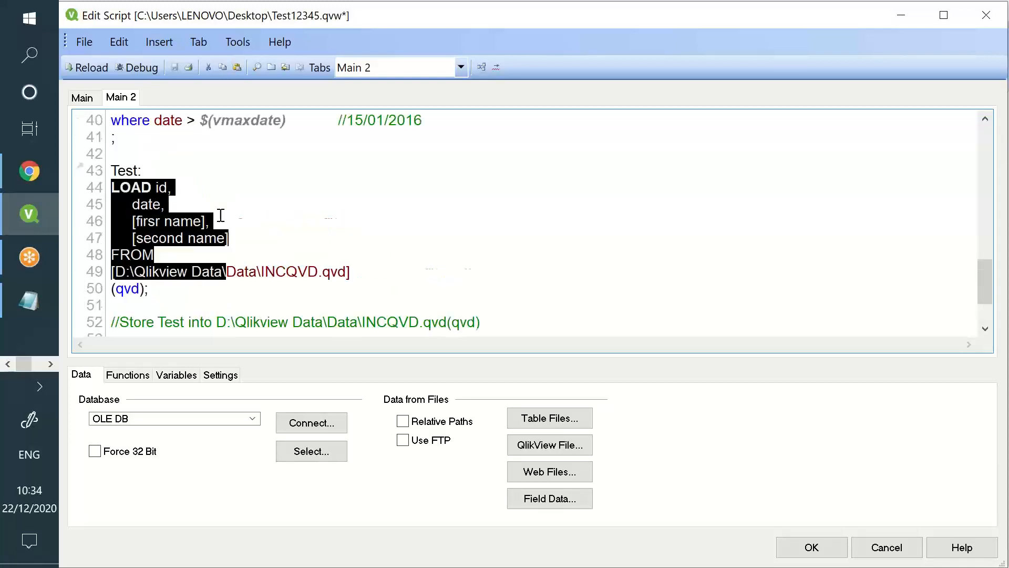
left_click_drag(141, 153, 209, 216)
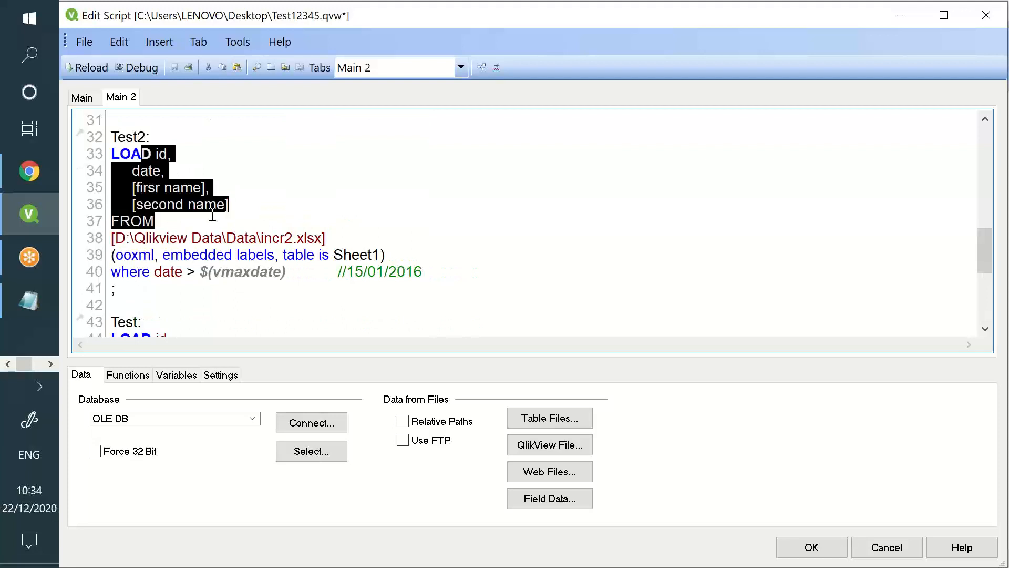
scroll(212, 216, "down", 3)
left_click_drag(158, 185, 205, 238)
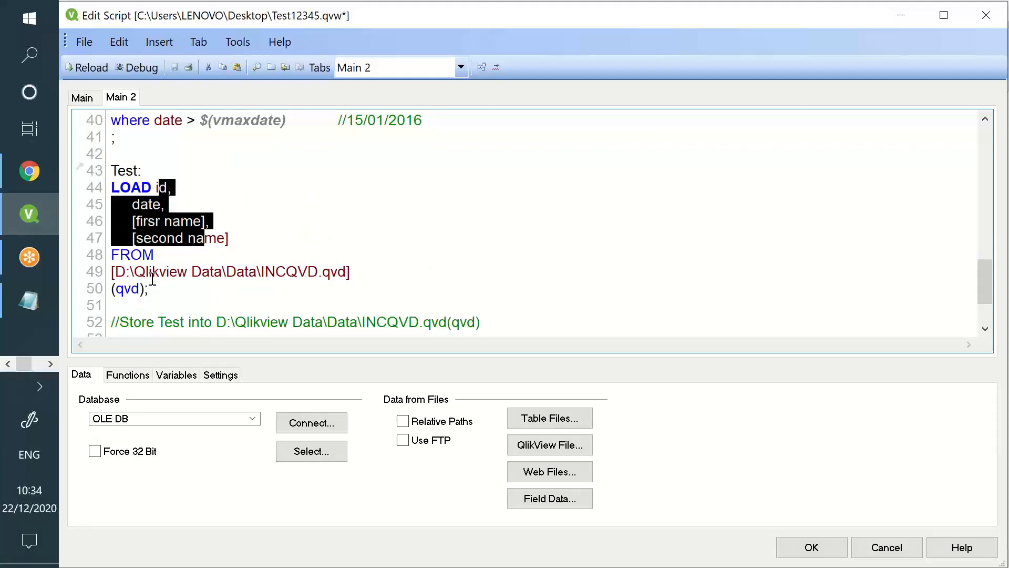
left_click(147, 288)
Insert line 51 reading Where Not Exists(id) before the Test load's closing semicolon
key("Return")
key("Return")
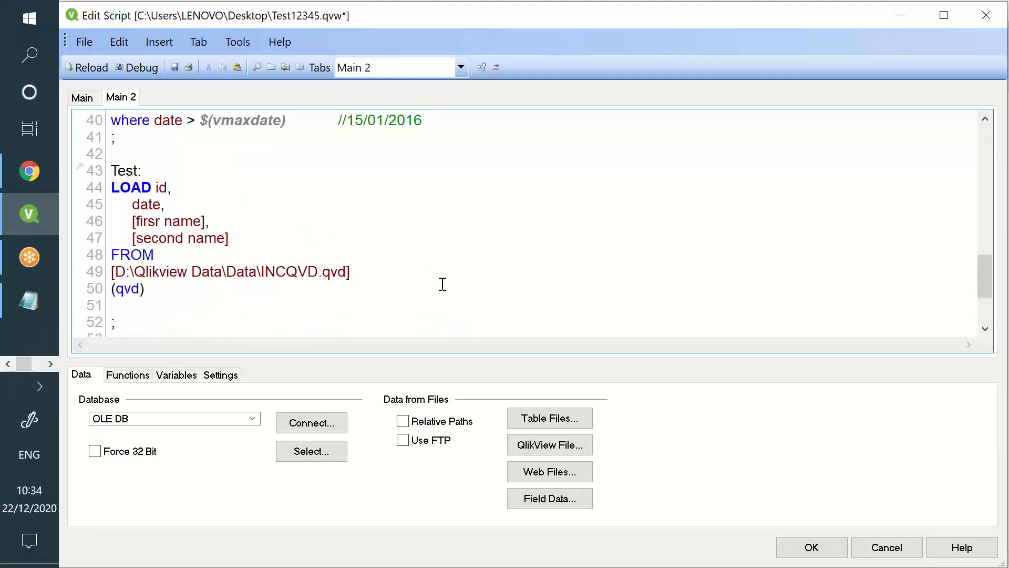
type("Where Not ex")
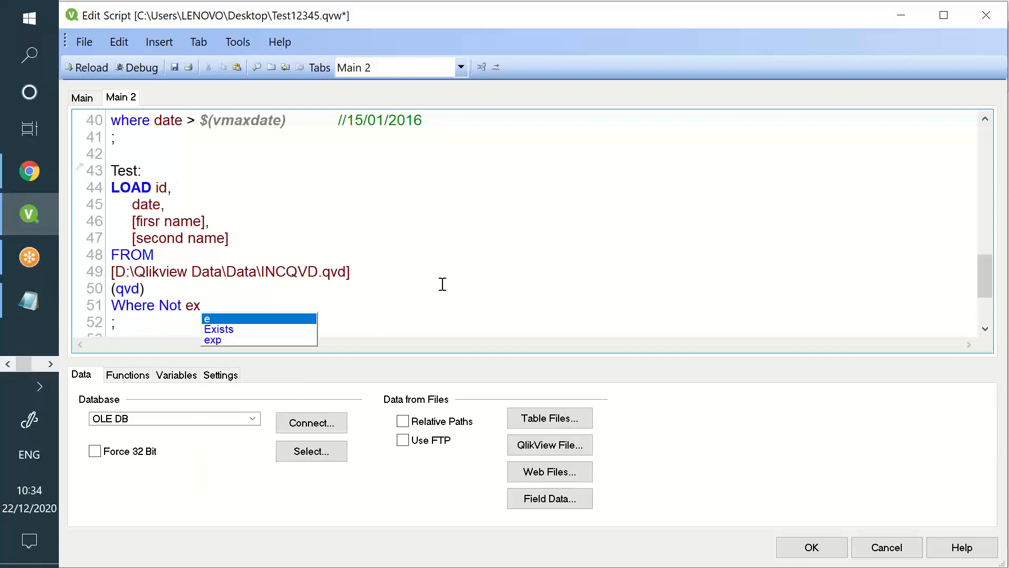
key("BackSpace")
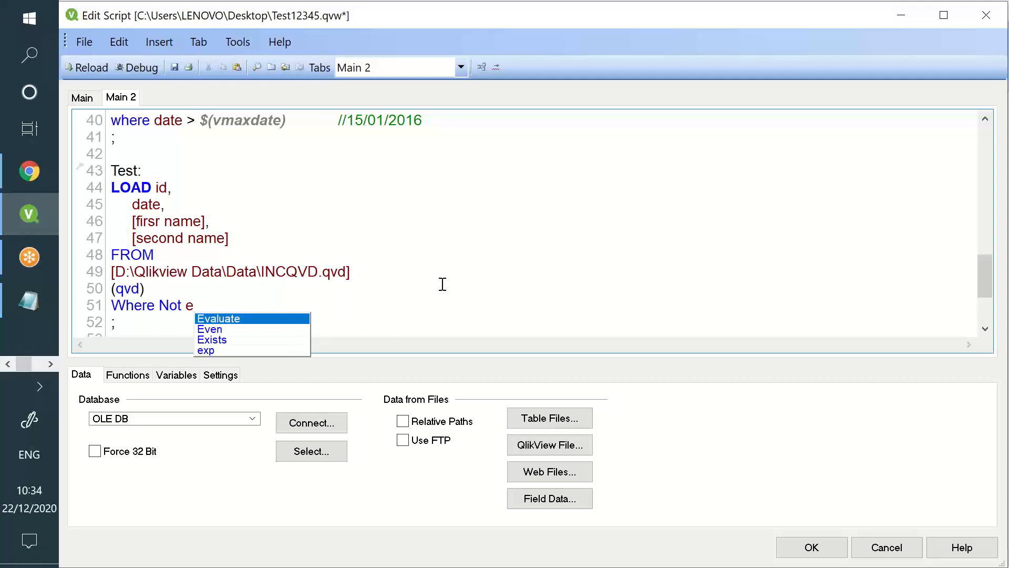
key("Down")
key("Down")
key("Return")
type("(i")
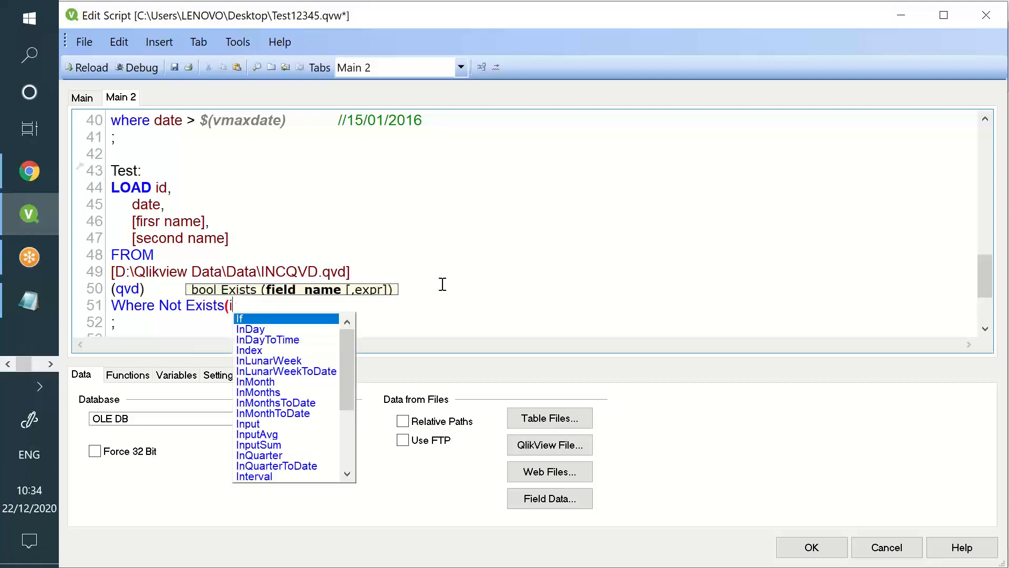
type("f")
key("BackSpace")
type("d")
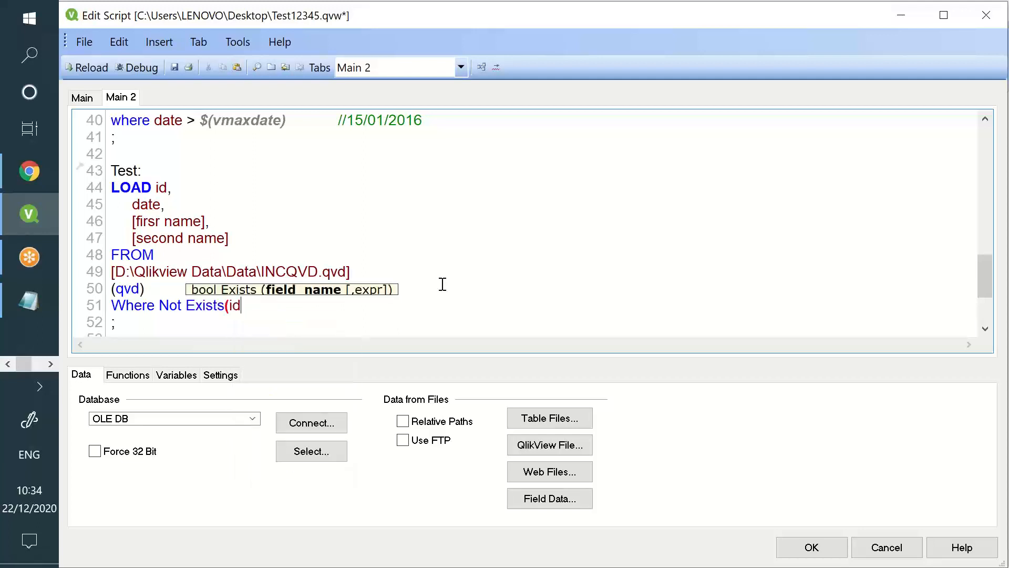
type(")")
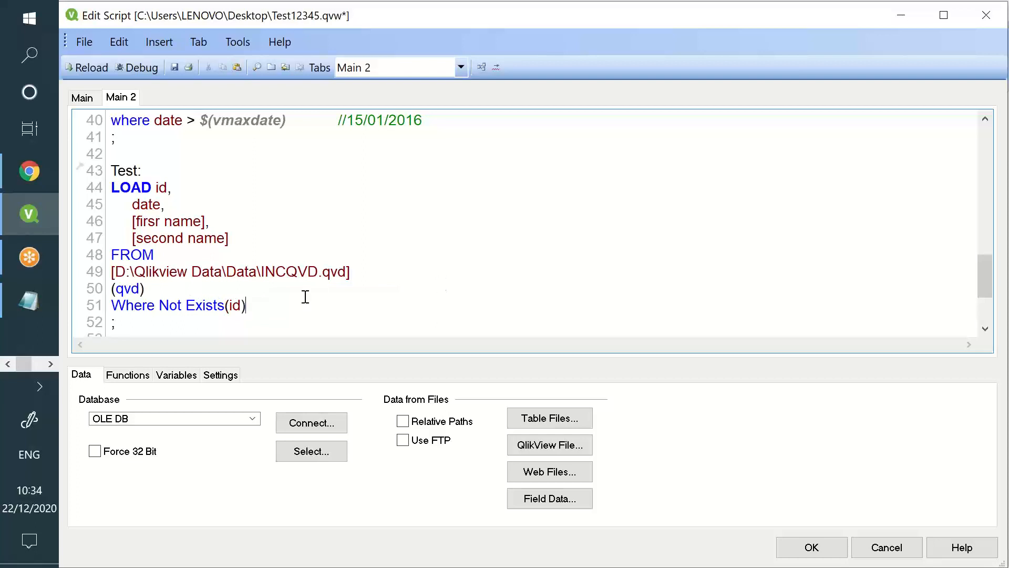
left_click_drag(158, 306, 217, 307)
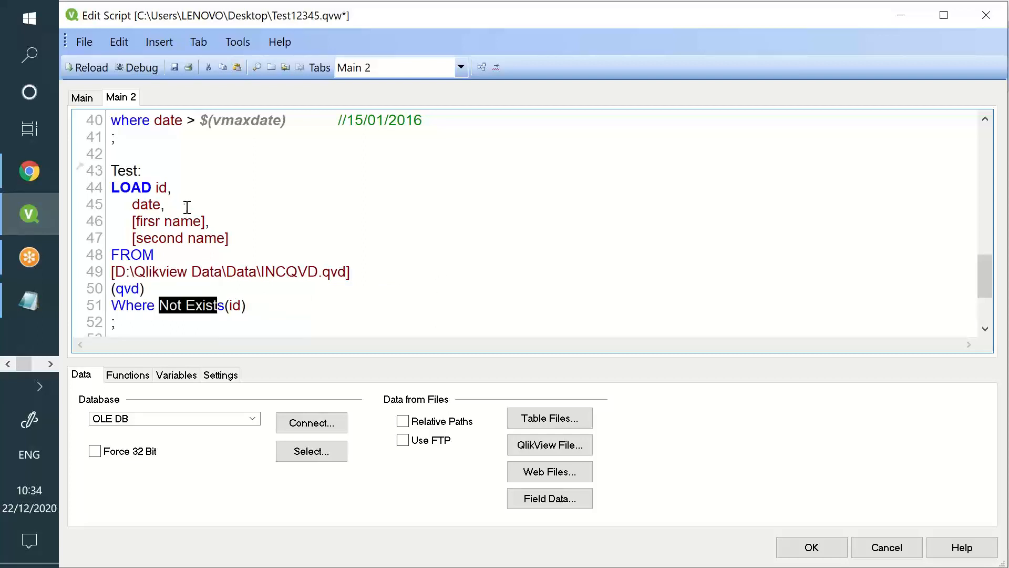
double_click(162, 187)
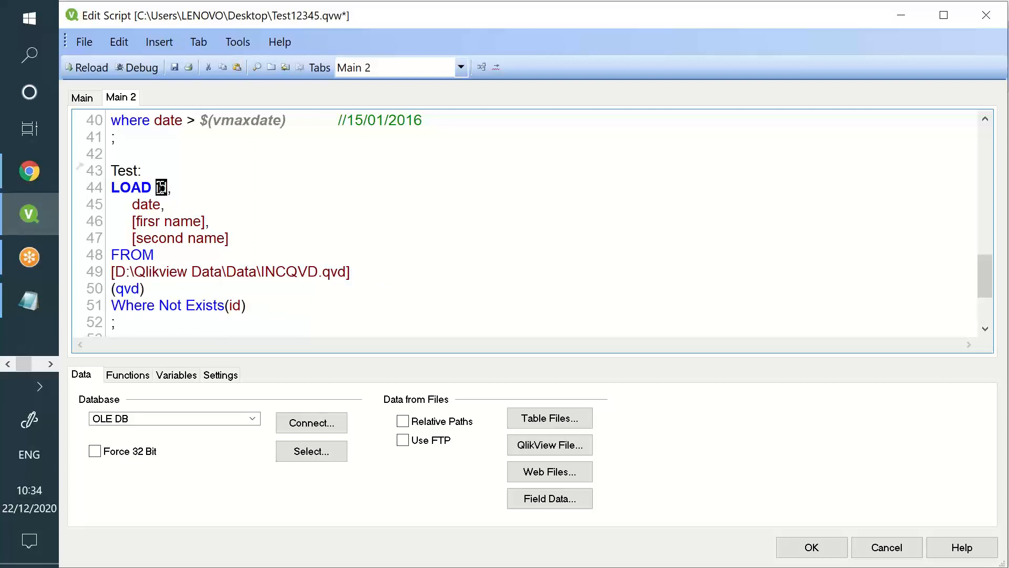
left_click(225, 307)
left_click_drag(265, 295, 132, 189)
scroll(210, 186, "up", 1)
left_click_drag(271, 172, 154, 119)
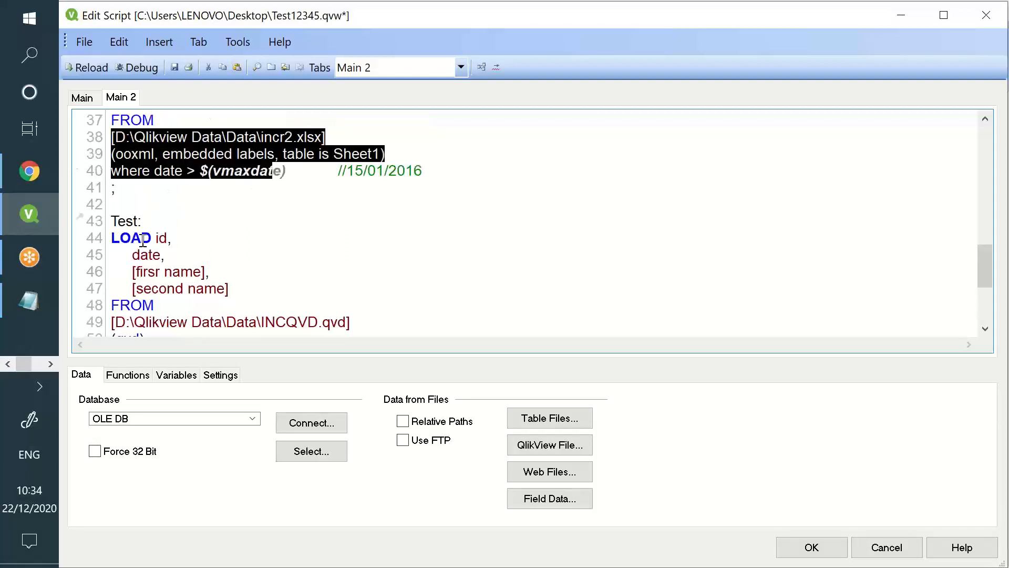
left_click(164, 239)
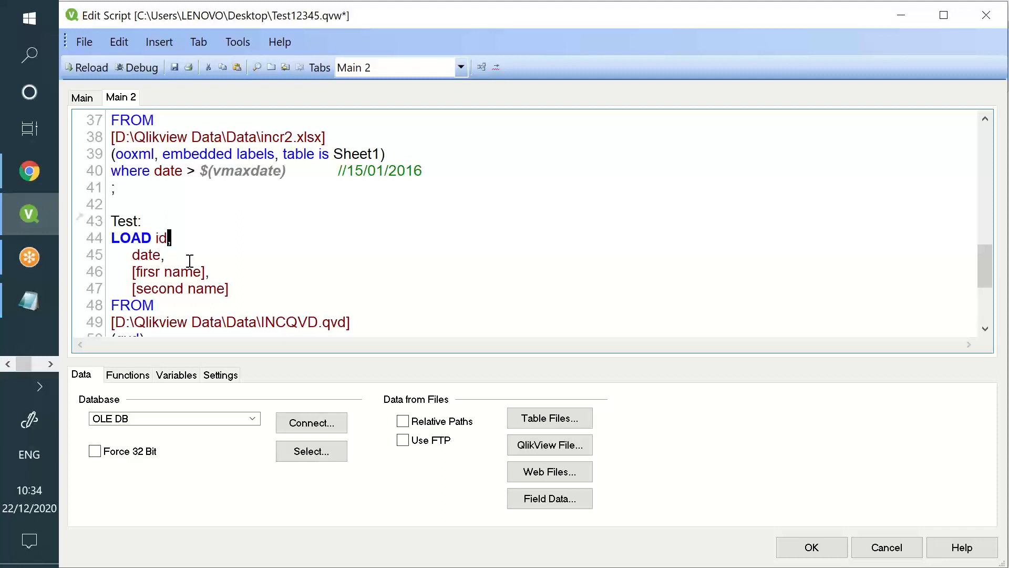
scroll(192, 263, "down", 1)
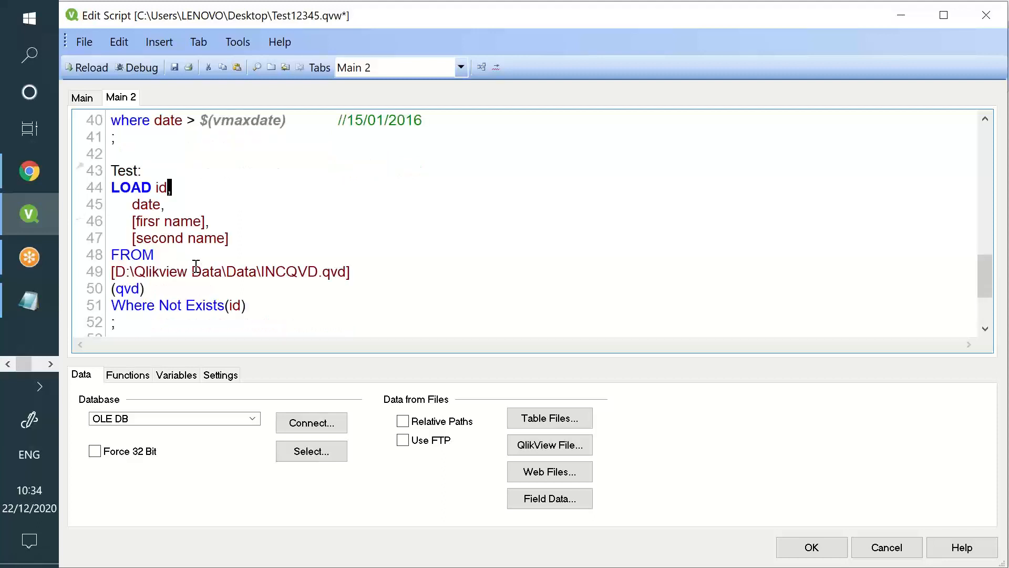
double_click(160, 187)
scroll(266, 206, "up", 3)
double_click(162, 154)
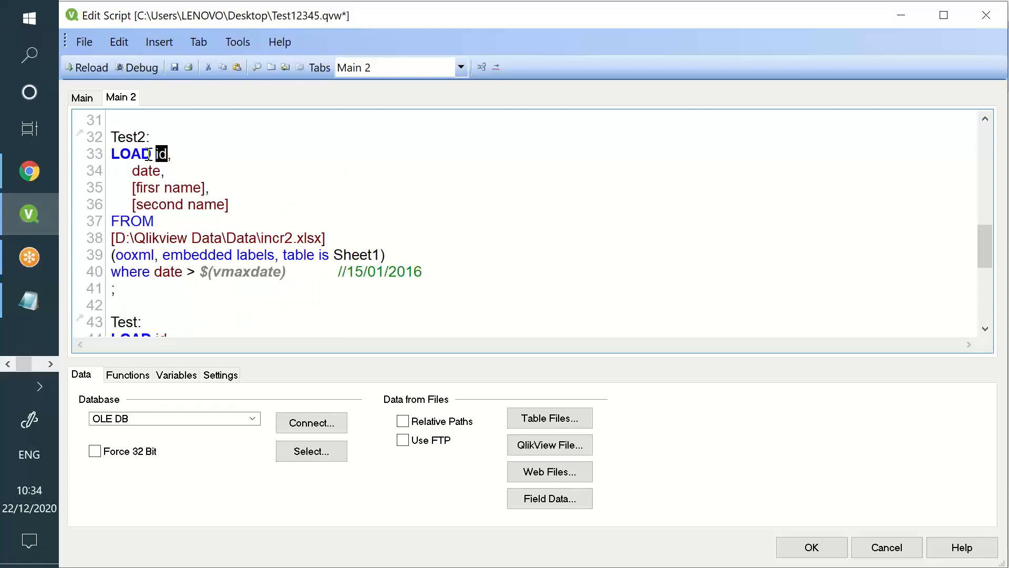
scroll(149, 154, "down", 2)
left_click_drag(156, 238, 256, 301)
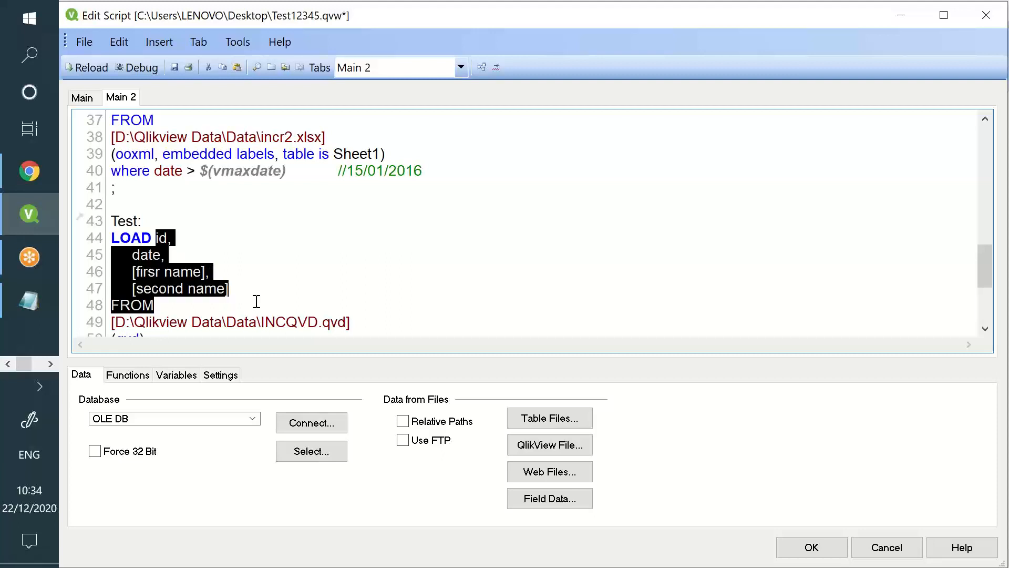
scroll(256, 301, "down", 2)
left_click_drag(170, 255, 209, 267)
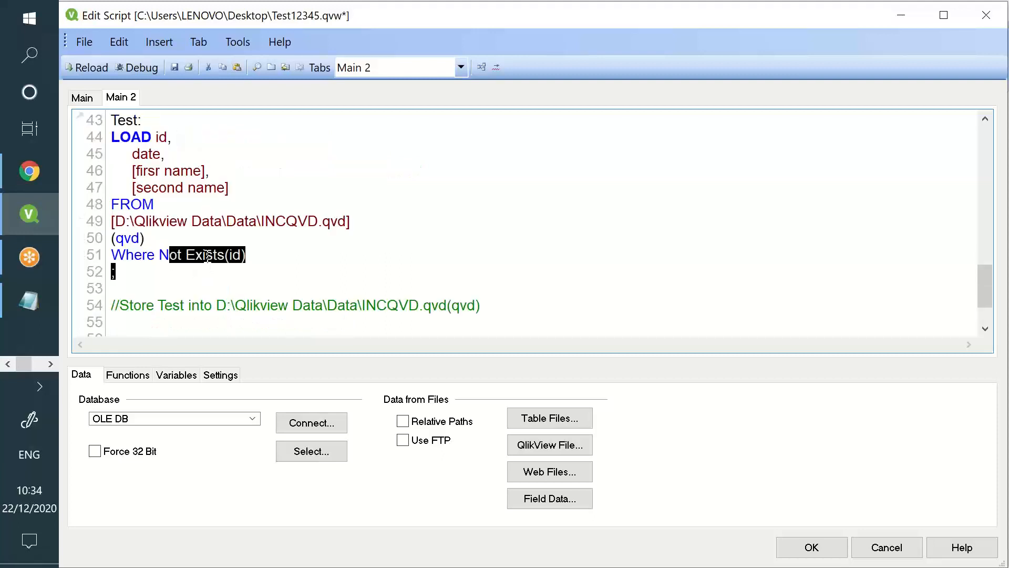
double_click(162, 138)
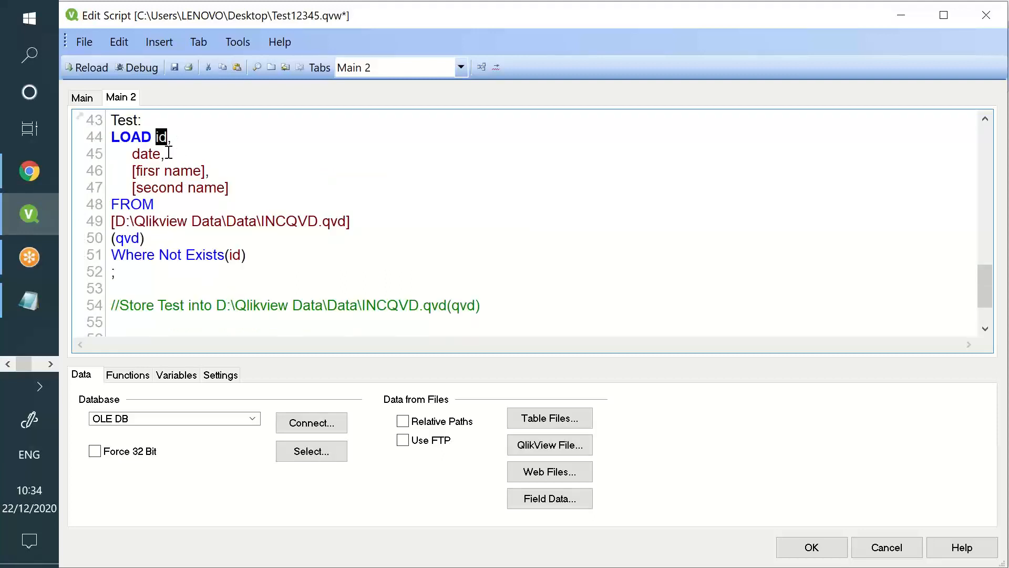
left_click_drag(158, 137, 205, 188)
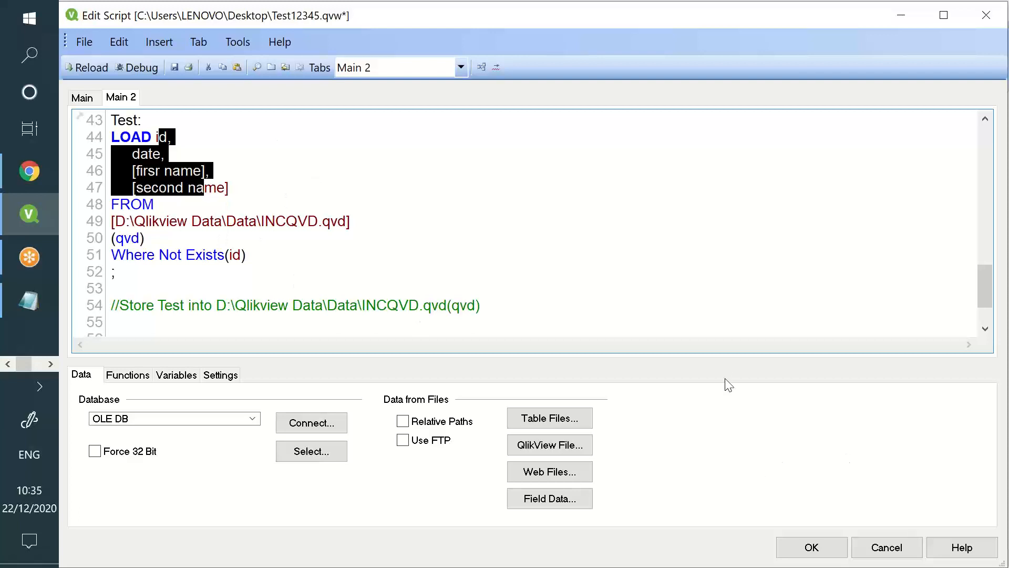
left_click(428, 251)
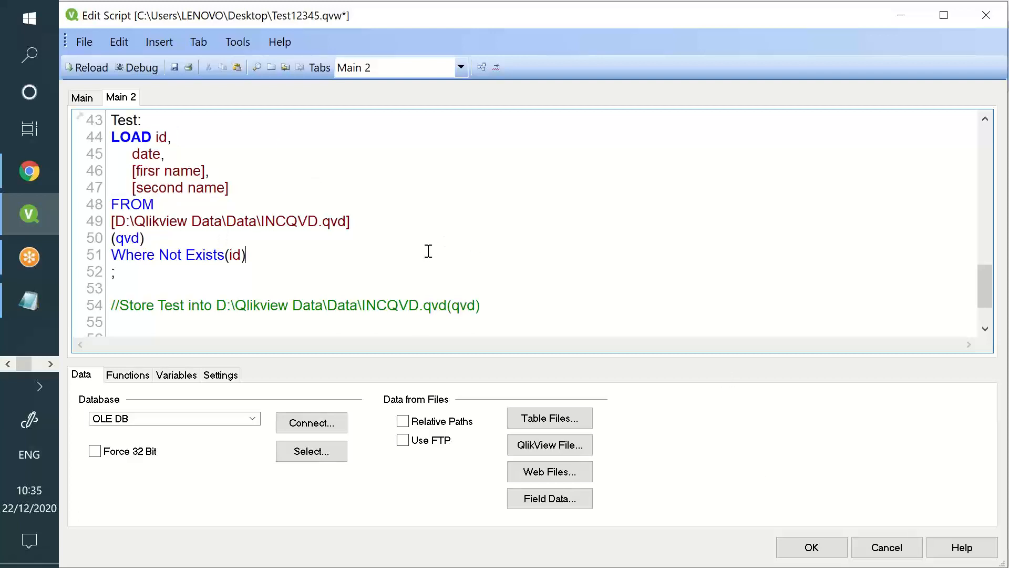
scroll(428, 250, "up", 1)
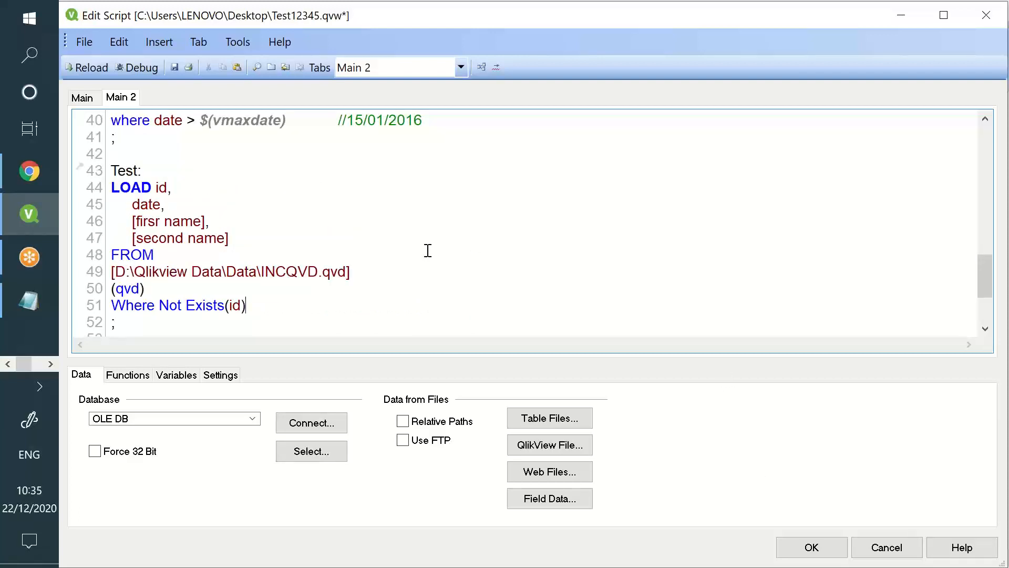
scroll(428, 251, "down", 1)
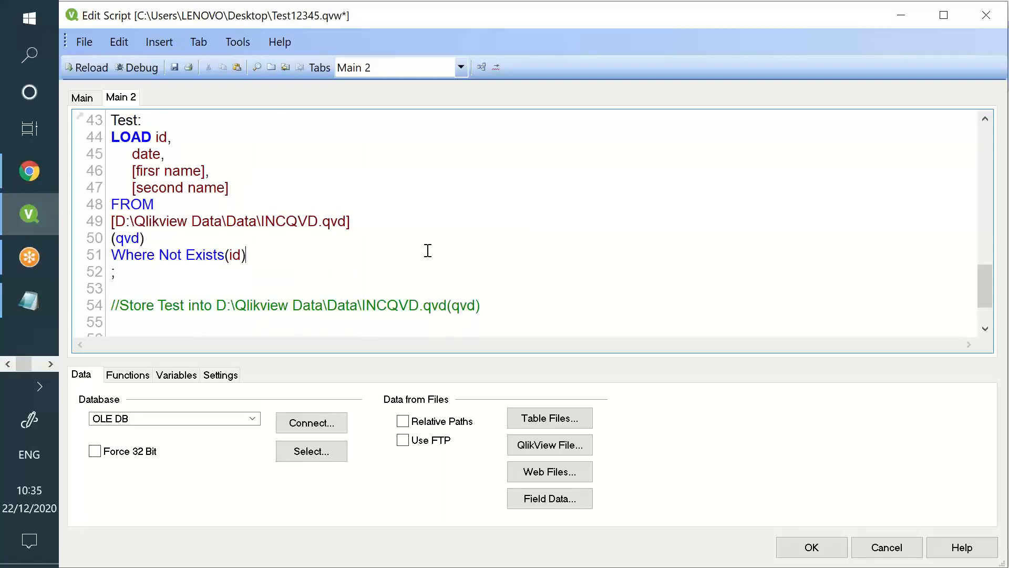
scroll(429, 251, "up", 2)
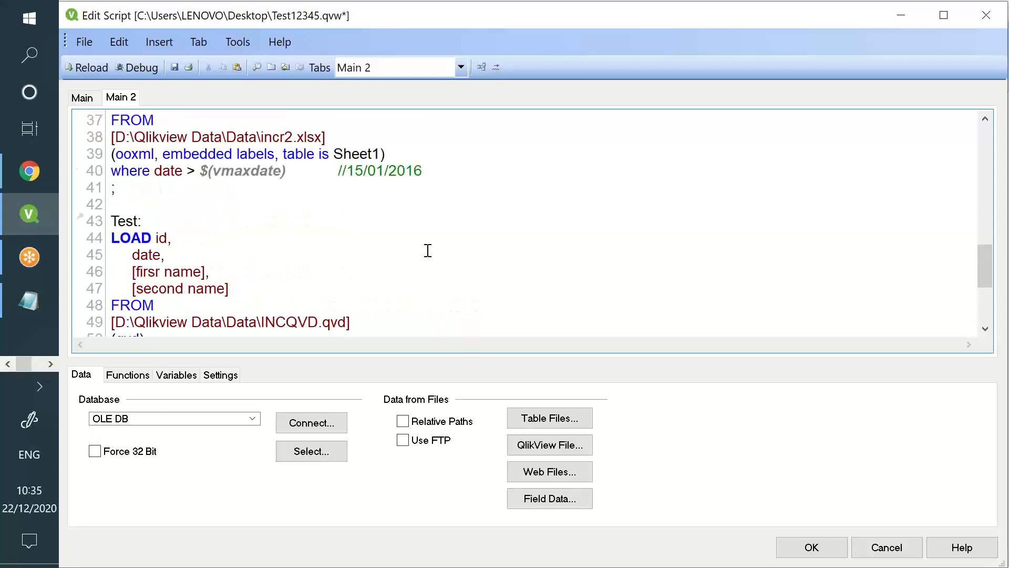
scroll(429, 250, "up", 2)
left_click_drag(175, 169, 210, 205)
scroll(210, 205, "down", 2)
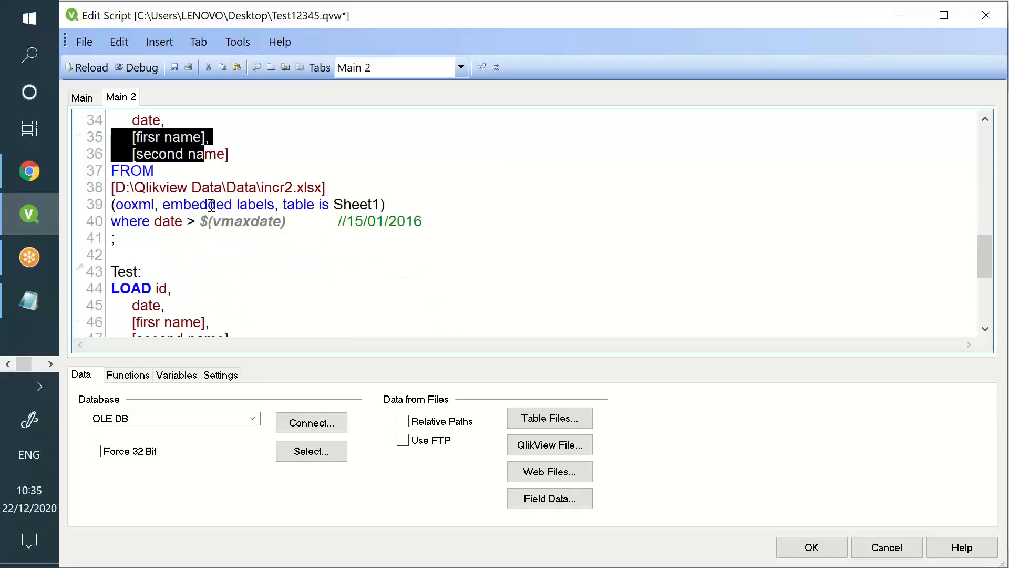
left_click_drag(153, 239, 193, 288)
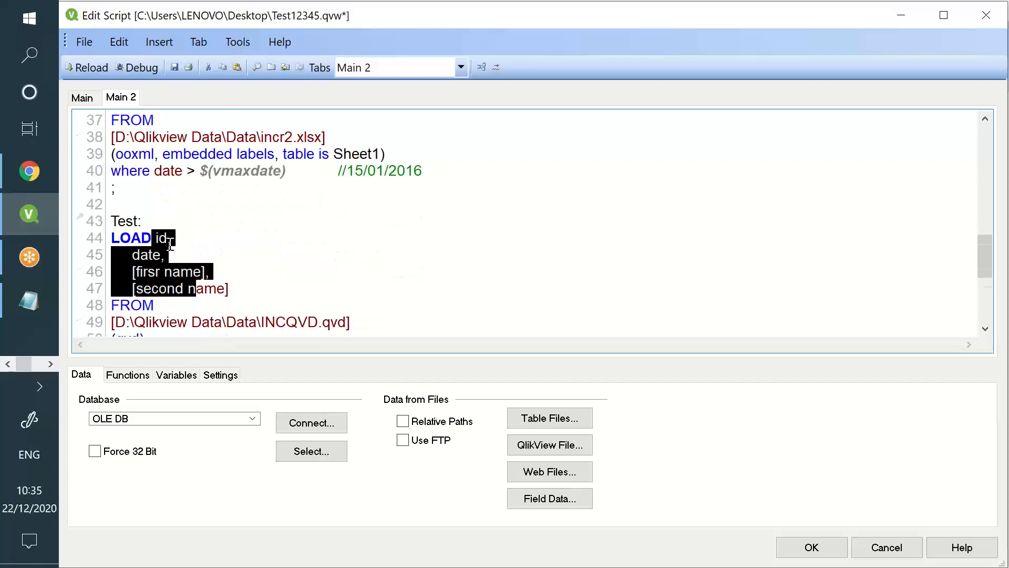
scroll(157, 255, "up", 2)
scroll(158, 255, "down", 2)
left_click_drag(148, 254, 163, 287)
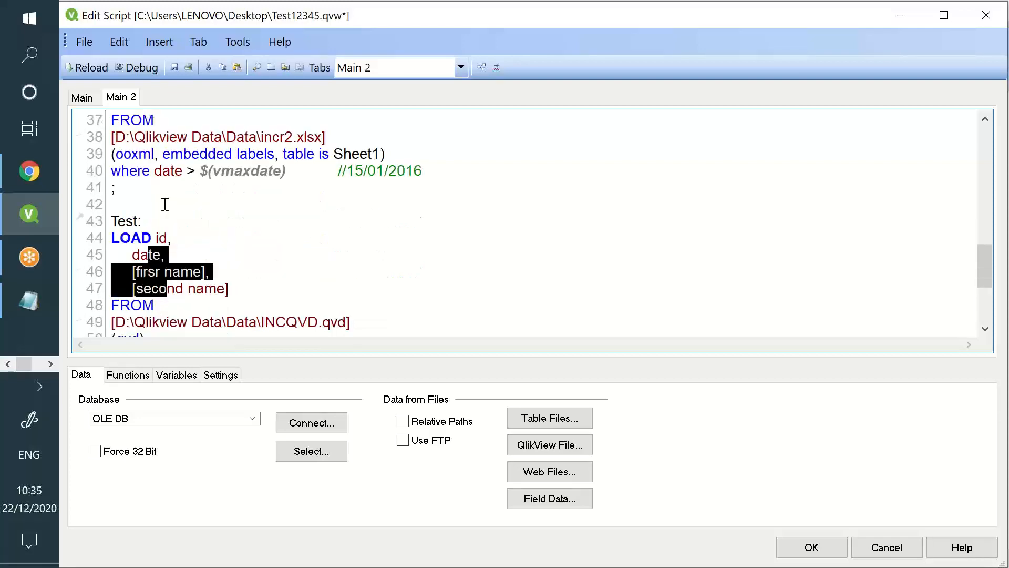
scroll(164, 207, "up", 2)
left_click_drag(152, 167, 171, 188)
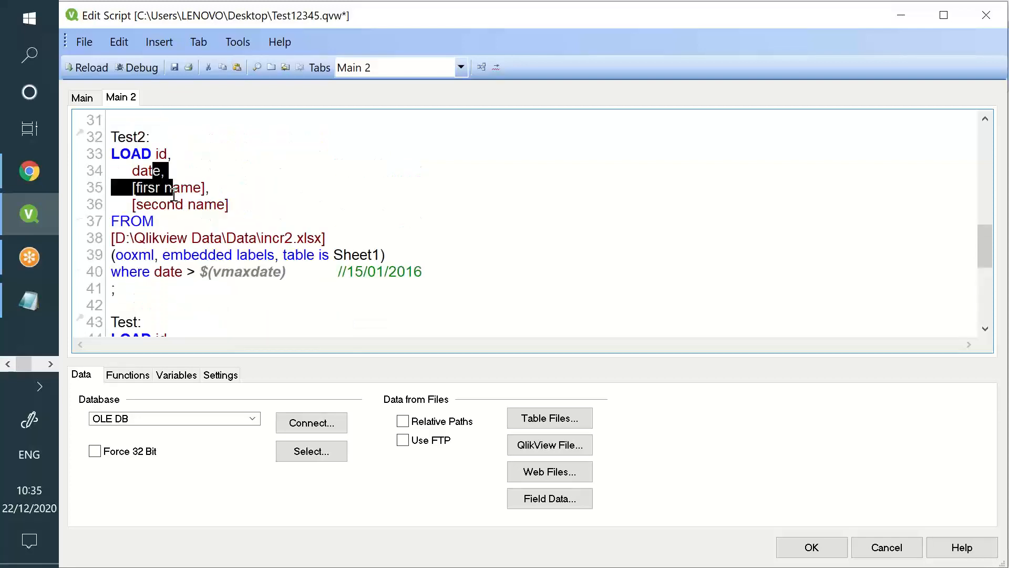
left_click(156, 147)
left_click_drag(156, 153, 228, 205)
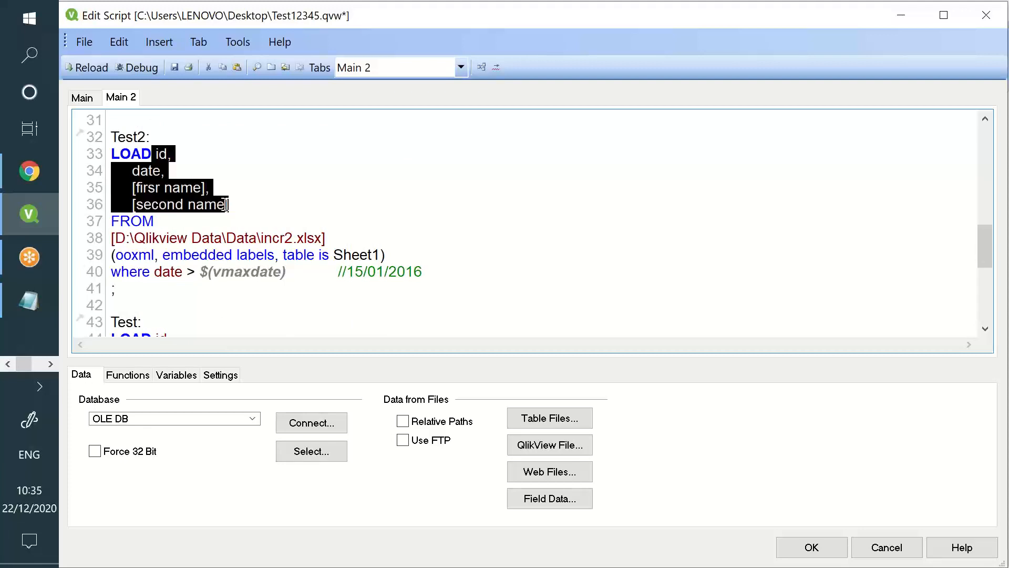
scroll(208, 215, "down", 2)
left_click_drag(154, 238, 208, 279)
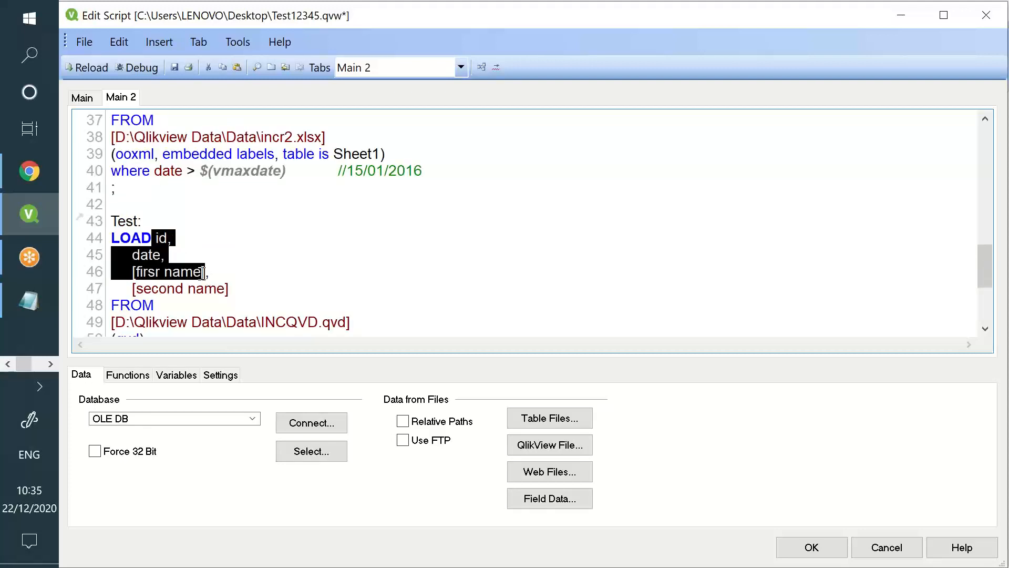
scroll(200, 271, "down", 1)
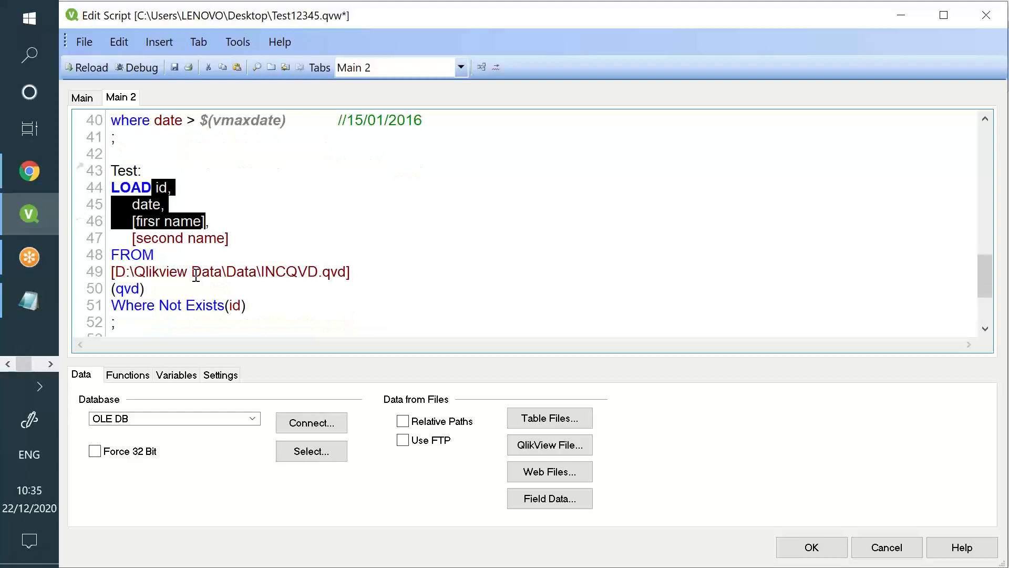
double_click(163, 305)
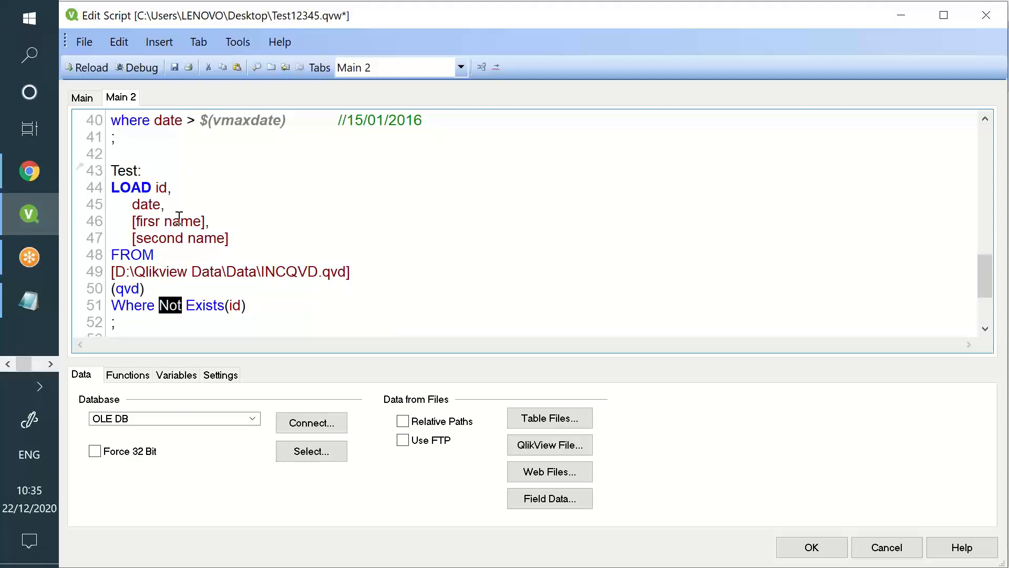
left_click_drag(157, 187, 211, 238)
scroll(200, 231, "up", 4)
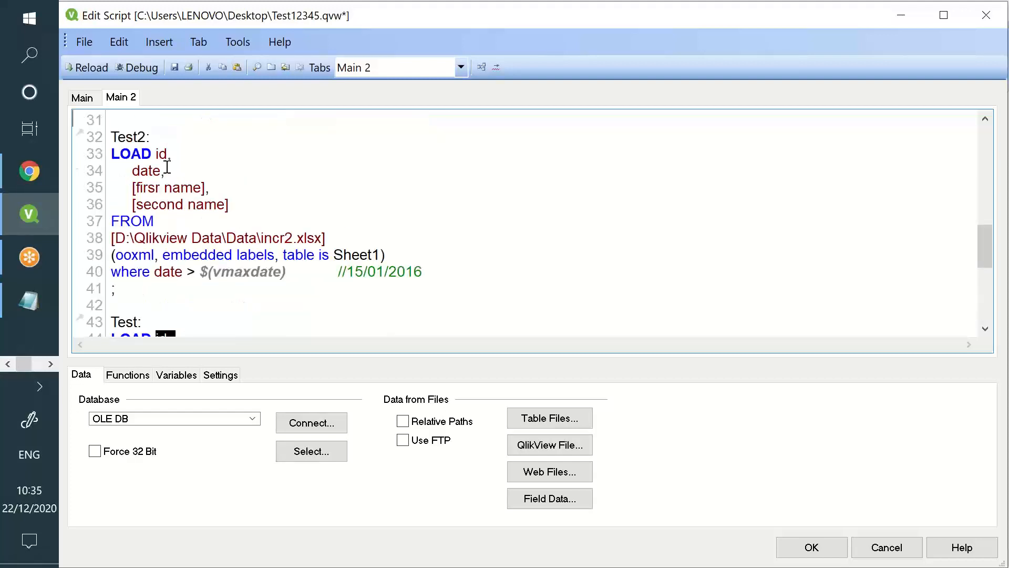
left_click_drag(167, 158, 190, 207)
scroll(190, 209, "down", 2)
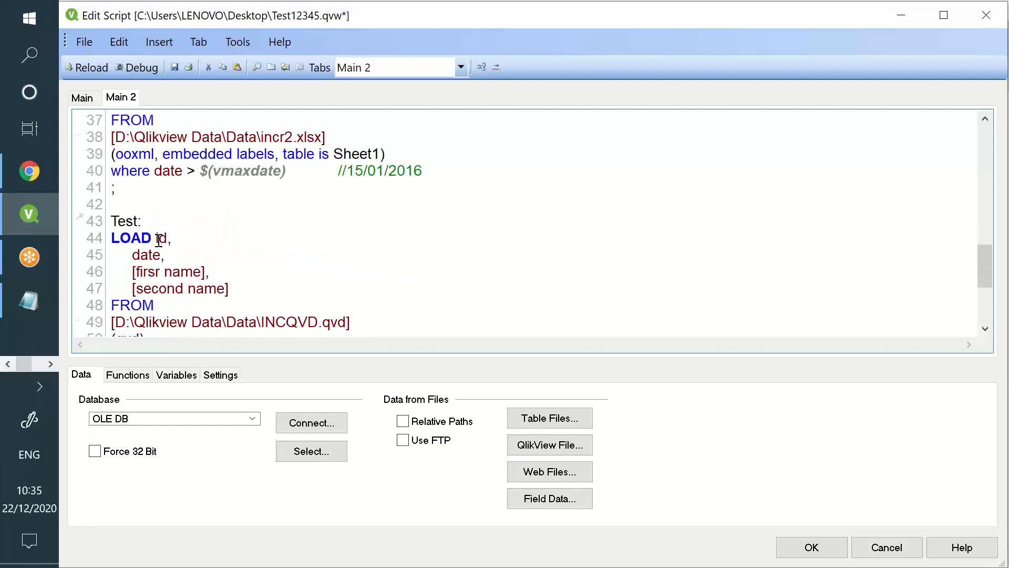
left_click_drag(159, 240, 250, 275)
double_click(298, 318)
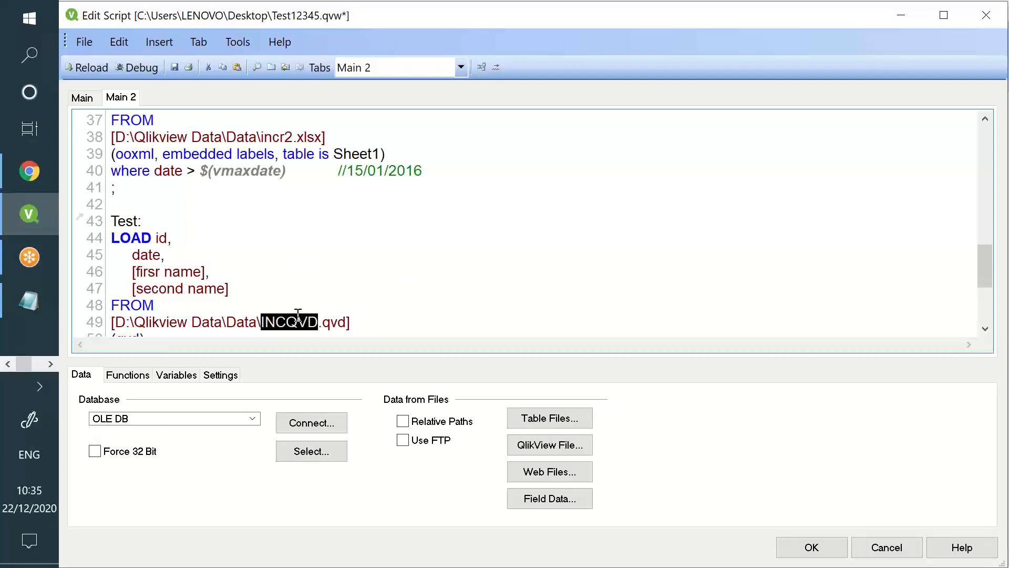
left_click_drag(164, 256, 203, 272)
scroll(182, 226, "up", 2)
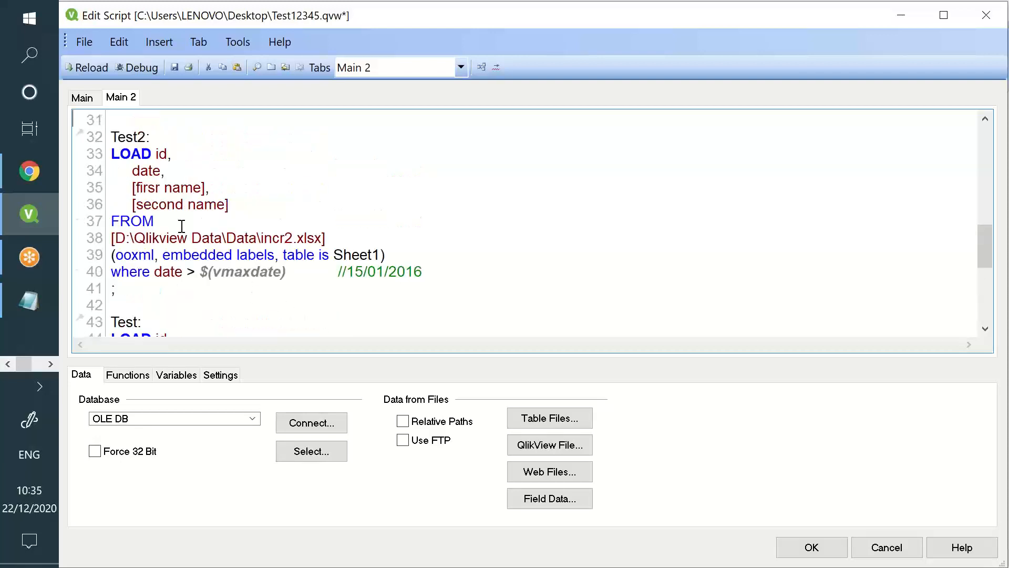
left_click_drag(187, 192, 198, 200)
scroll(199, 234, "down", 4)
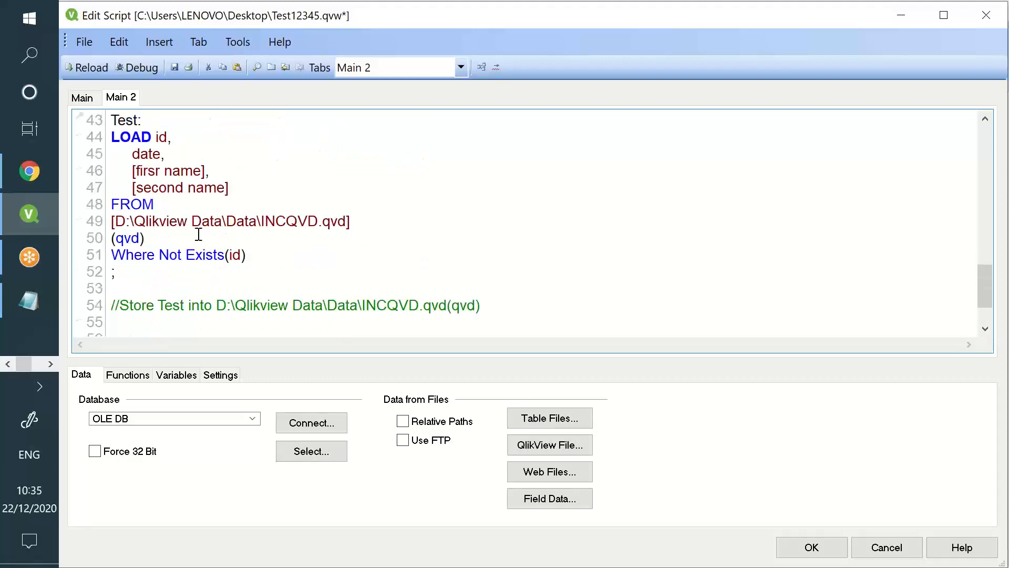
left_click_drag(246, 255, 110, 254)
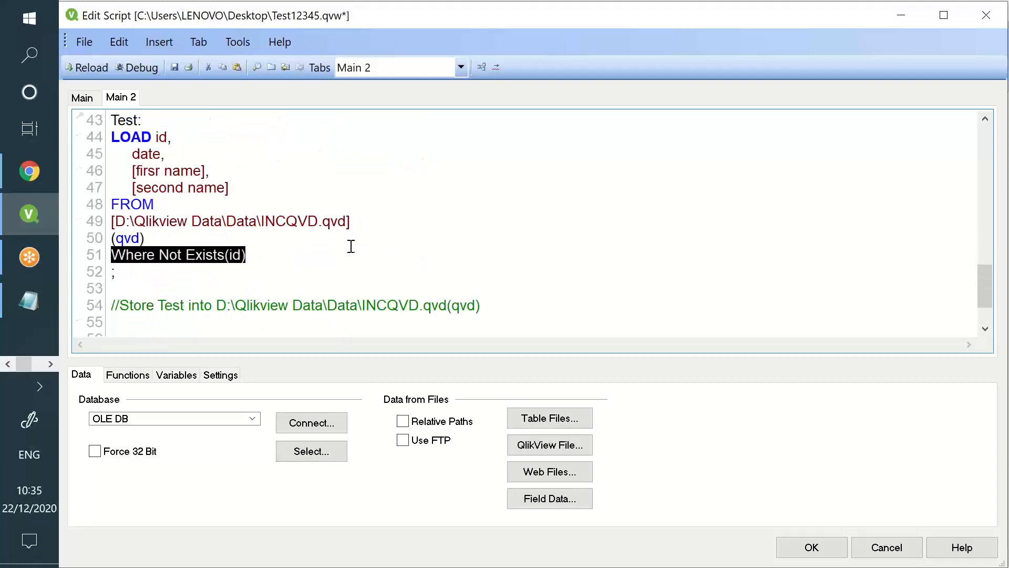
left_click(351, 247)
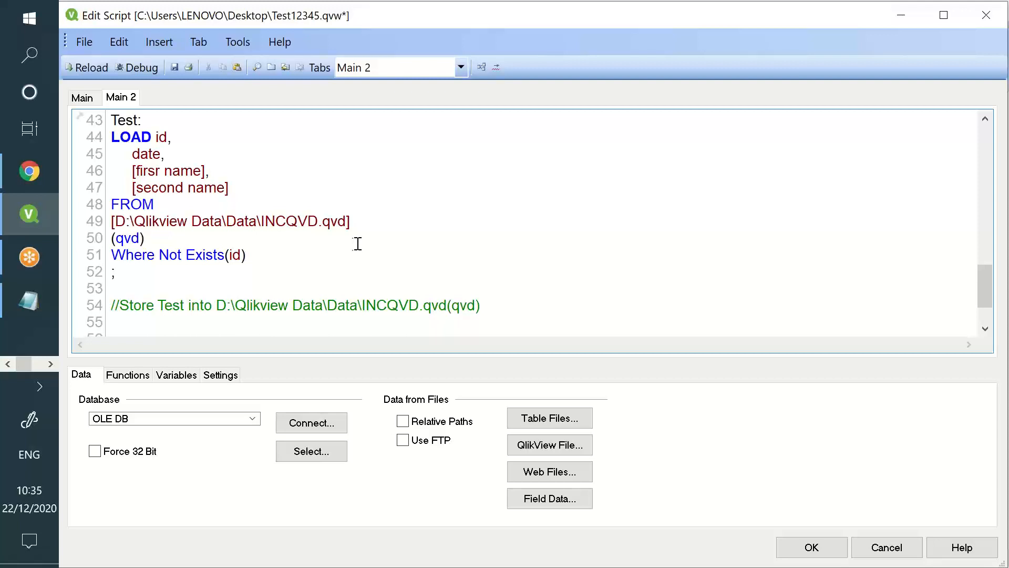
scroll(192, 256, "up", 2)
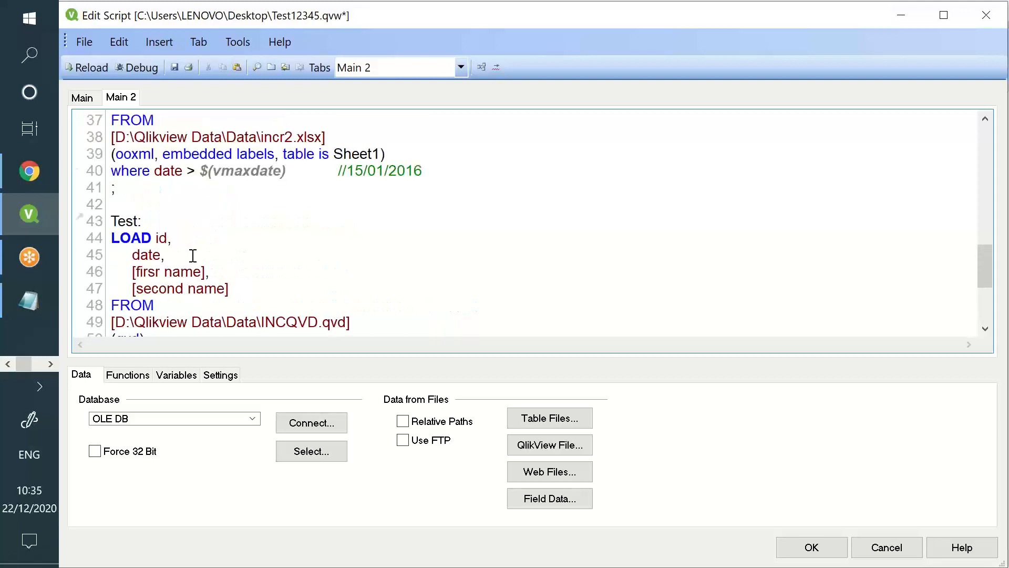
mouse_move(126, 167)
left_mouse_down()
mouse_move(285, 178)
mouse_move(110, 172)
left_mouse_up()
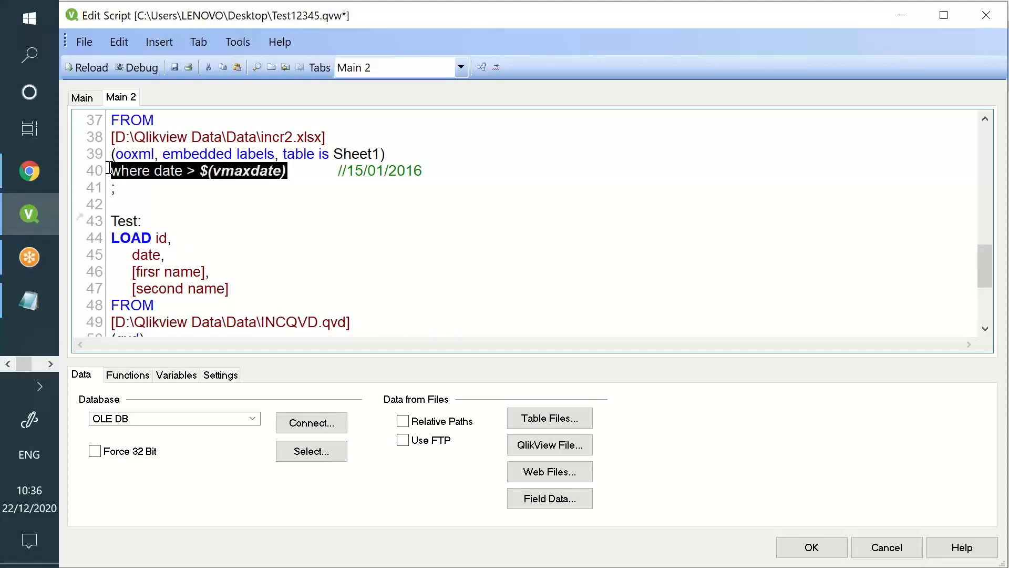
scroll(113, 173, "down", 1)
left_click_drag(131, 187, 285, 285)
left_click_drag(126, 305, 256, 305)
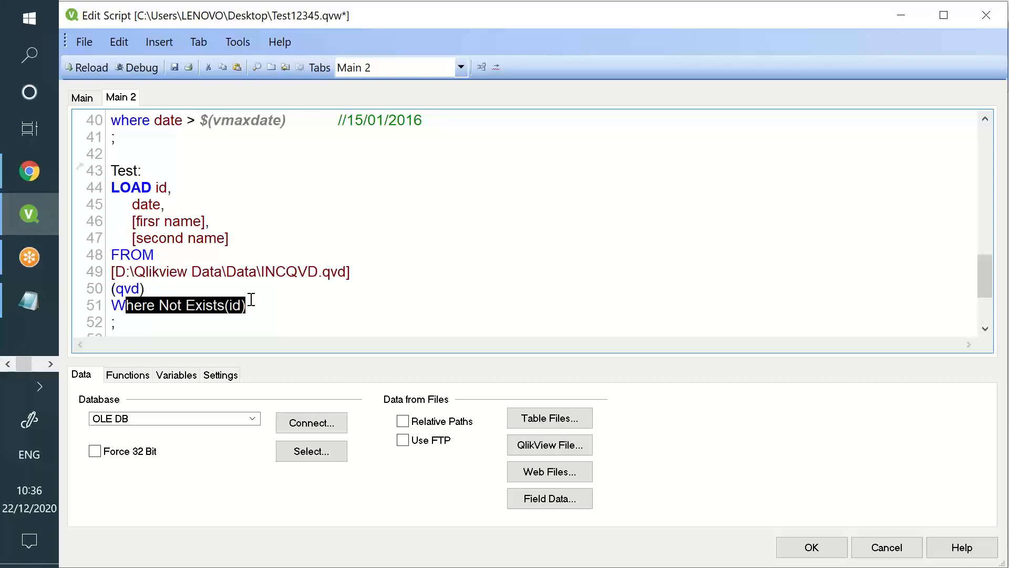
scroll(203, 184, "up", 3)
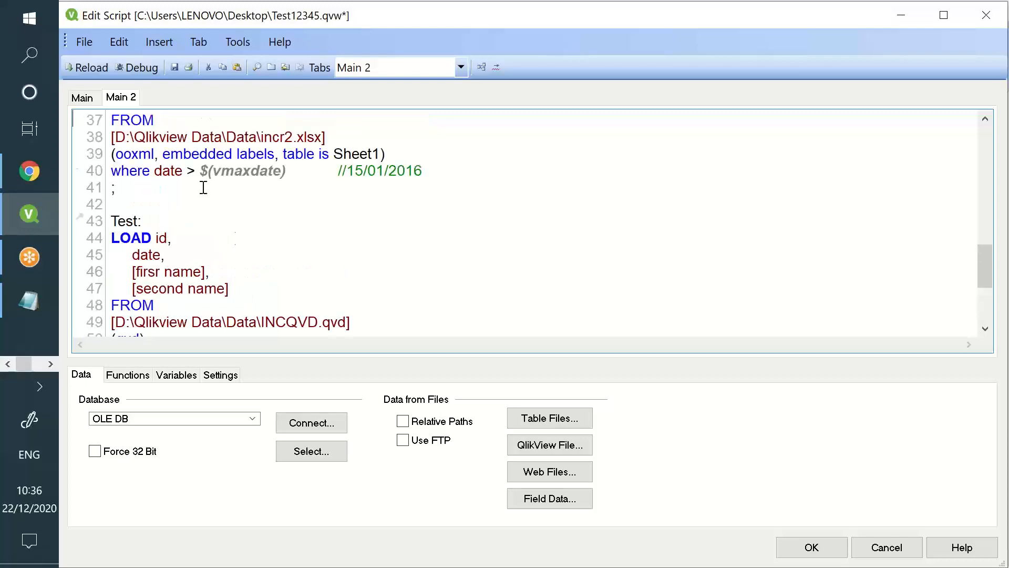
scroll(383, 210, "down", 3)
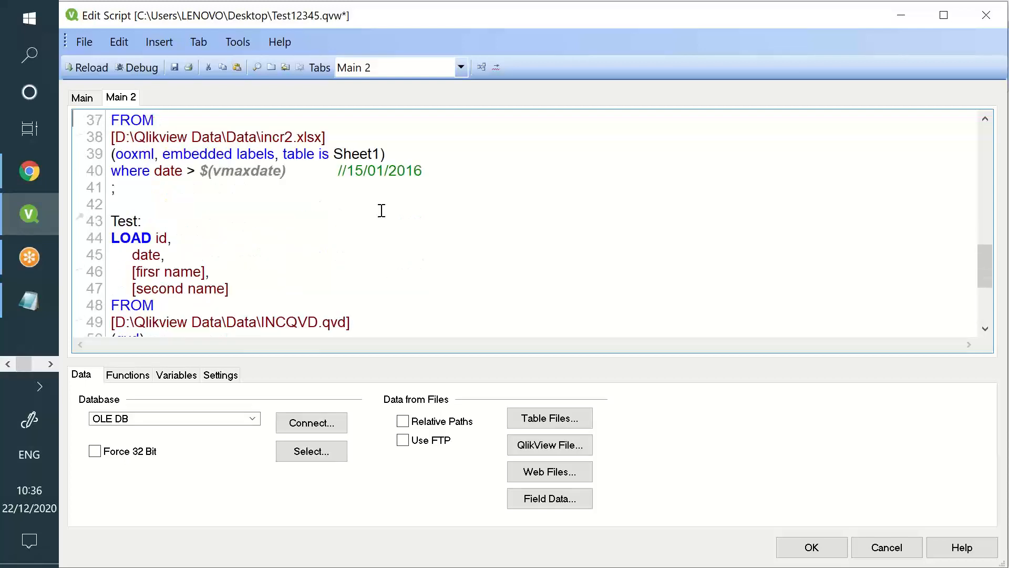
Replace the Not Exists(id) condition on line 51 with id <> 9,10,11
left_click(901, 527)
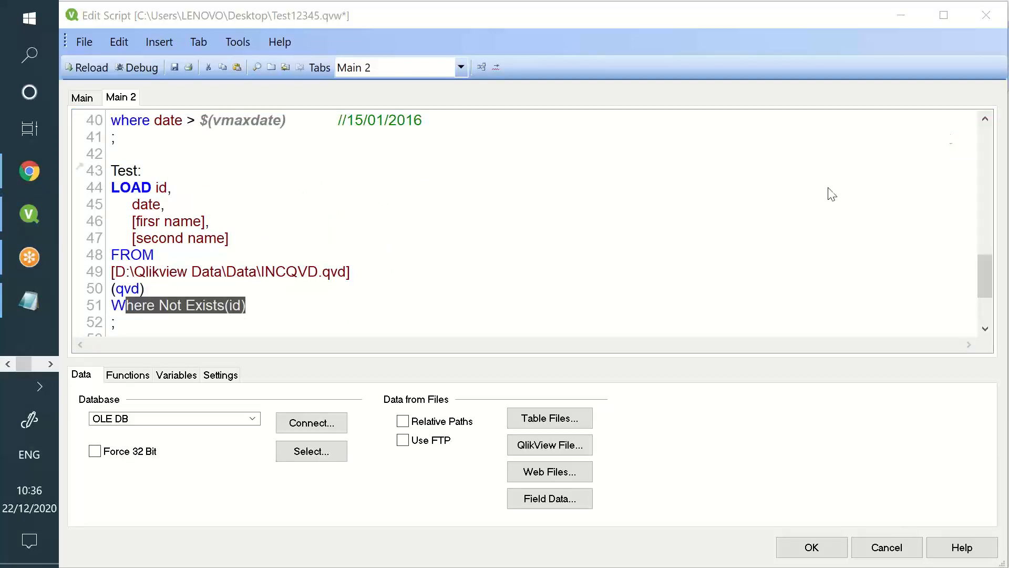
left_click(266, 305)
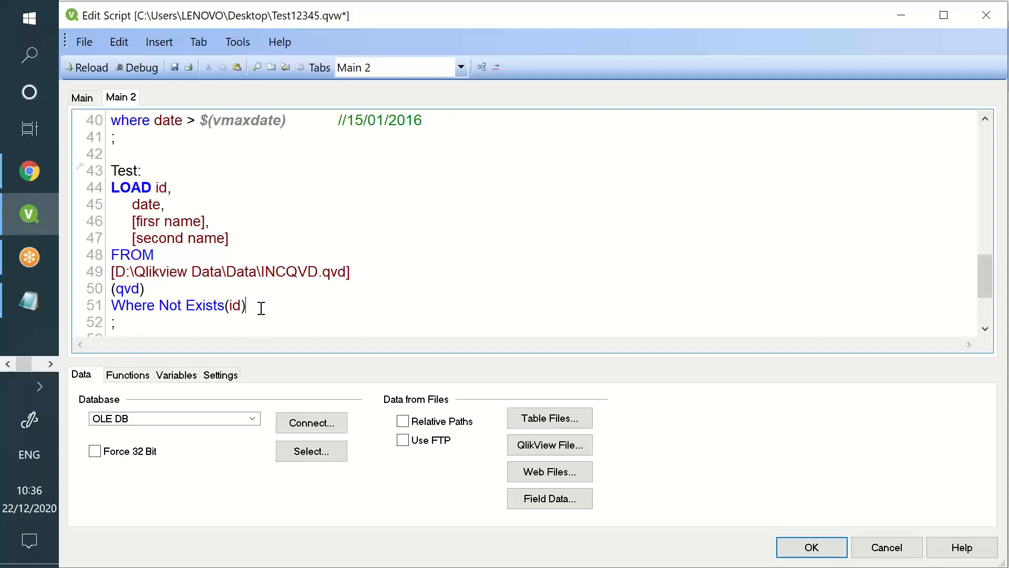
left_click_drag(245, 305, 156, 307)
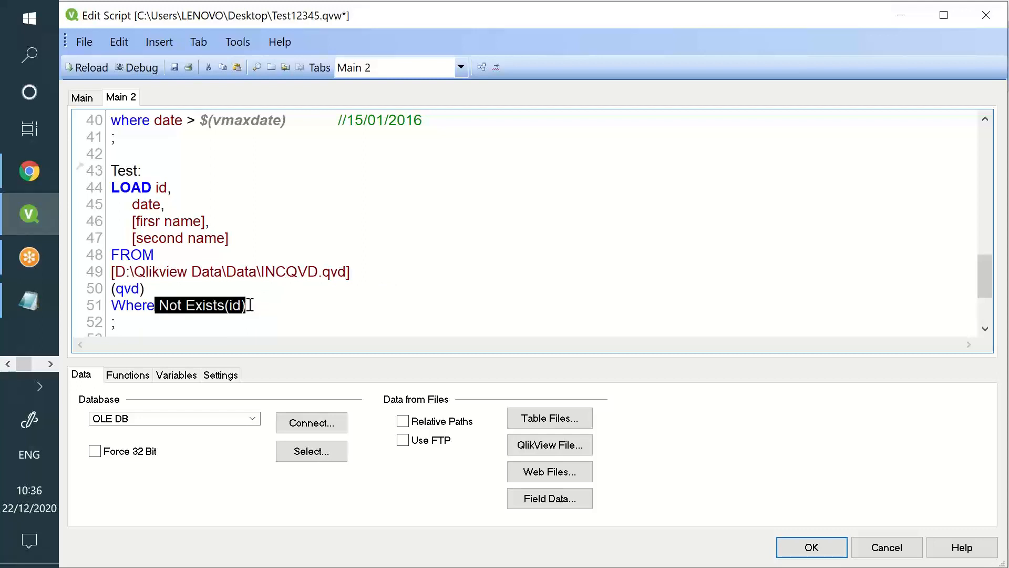
key("BackSpace")
type("id ")
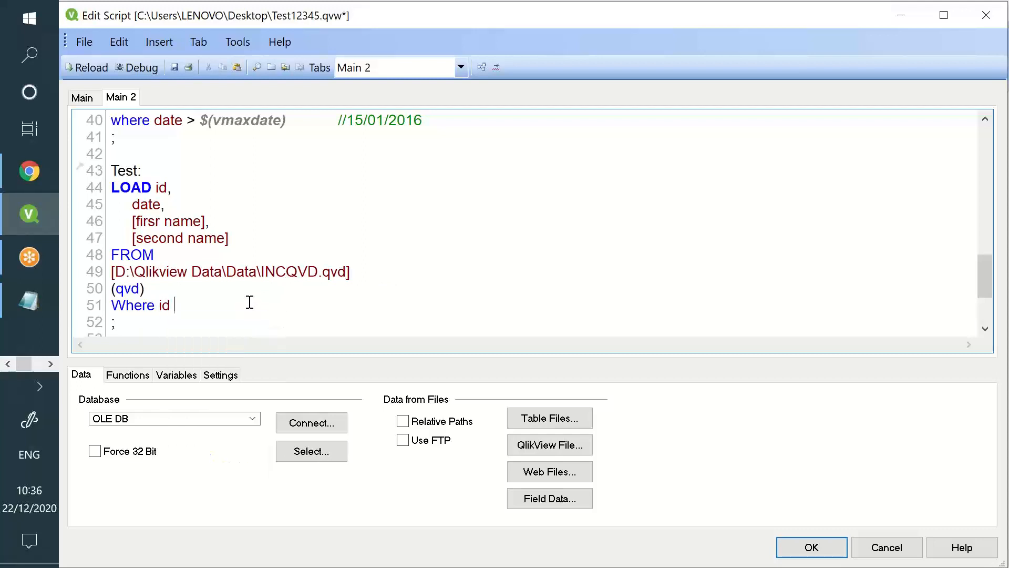
type("<> 9,10,11")
Remove the hard-coded ids 9,10,11 and restore line 51 to Where Not Exists(id)
left_click_drag(198, 298, 241, 302)
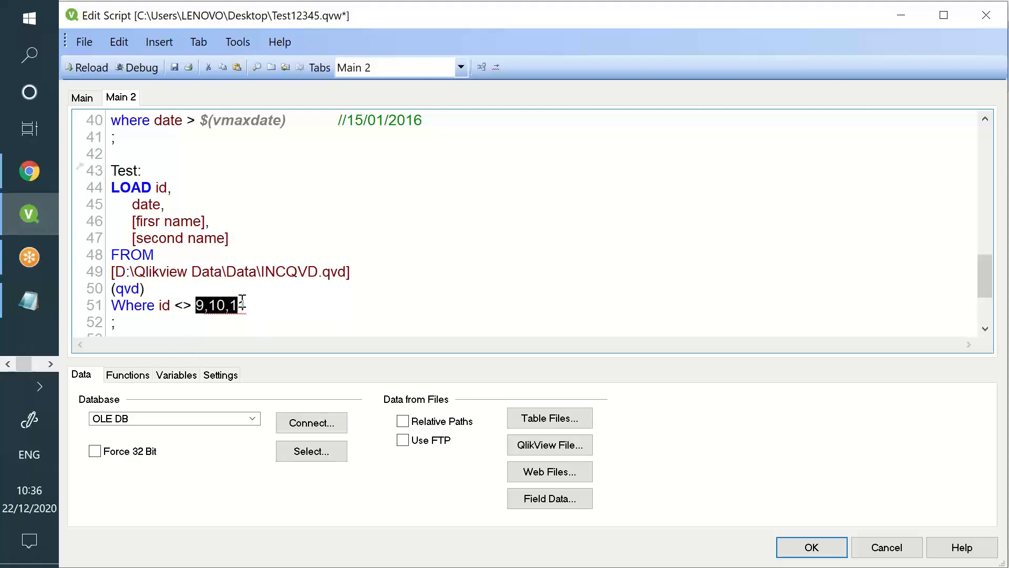
left_click_drag(245, 305, 196, 303)
key("Delete")
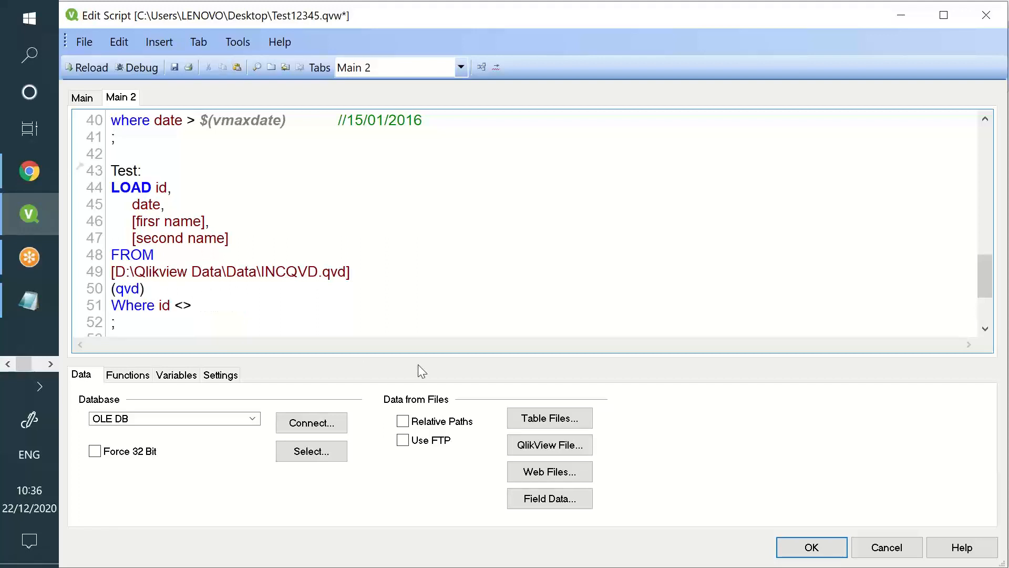
type("id")
scroll(150, 144, "up", 1)
left_click_drag(149, 144, 243, 160)
scroll(244, 163, "down", 2)
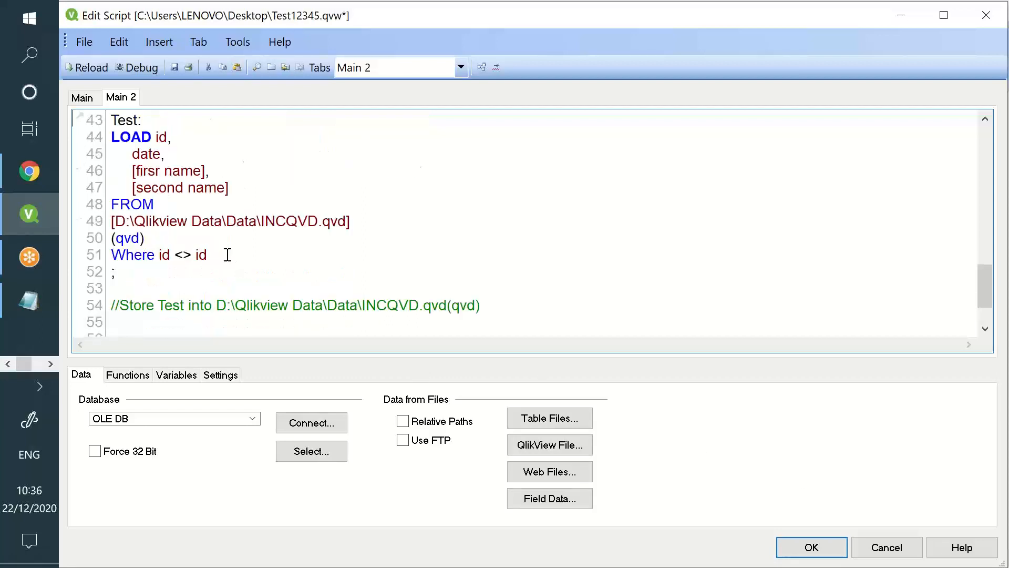
key("ctrl+z")
key("ctrl+z")
key("ctrl+z")
key("ctrl+z")
key("ctrl+z")
Review the Not Exists(id) condition alongside the Test2 and Test load field lists
left_click_drag(246, 254, 162, 253)
scroll(254, 270, "up", 4)
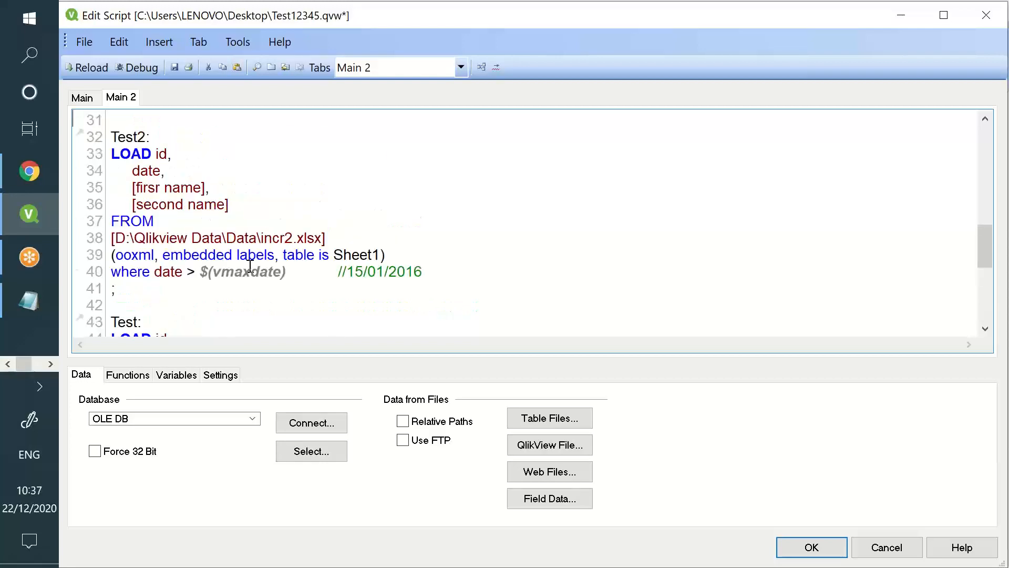
left_click_drag(152, 154, 304, 272)
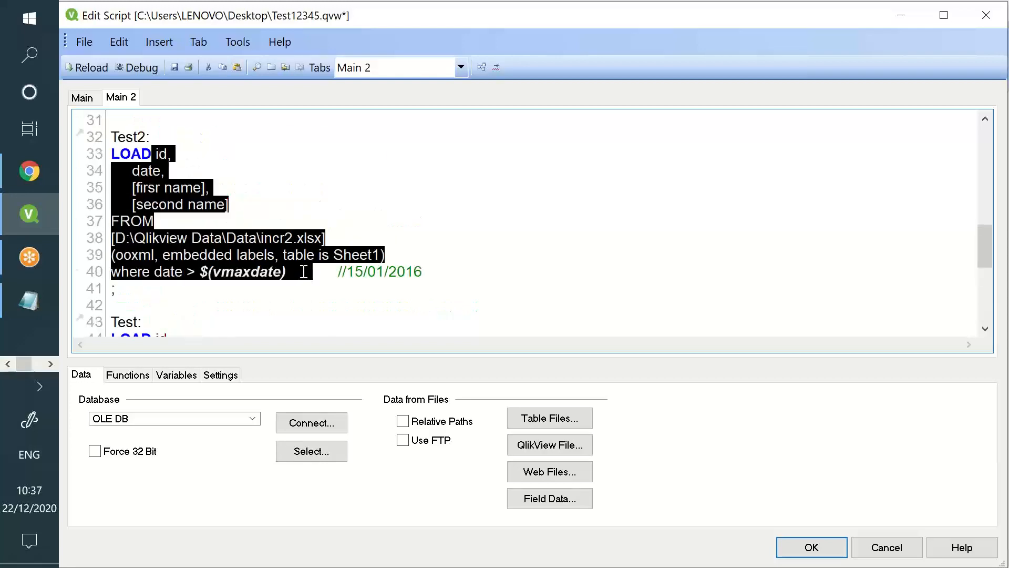
scroll(303, 271, "down", 3)
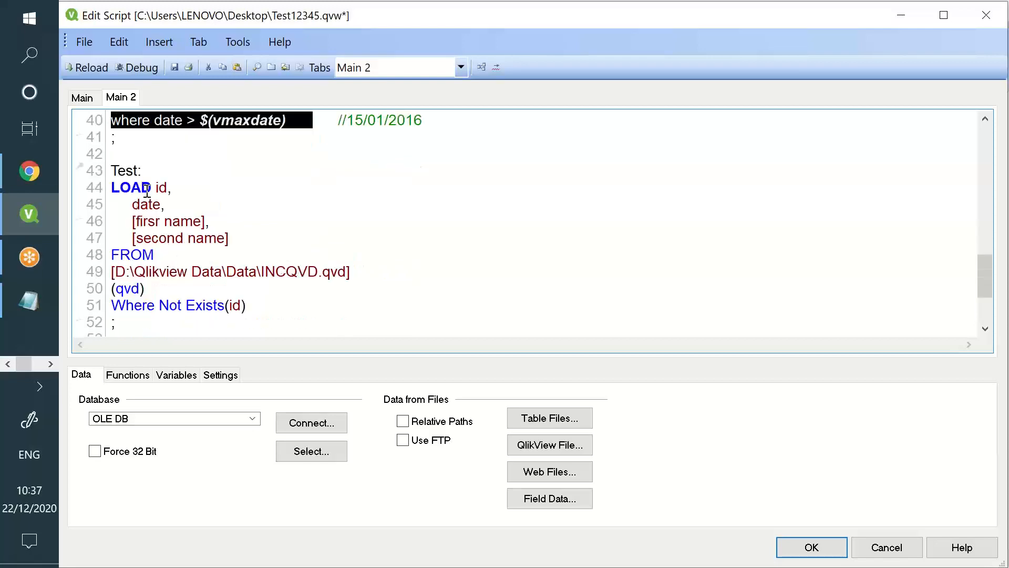
left_click_drag(147, 193, 143, 190)
scroll(150, 182, "up", 3)
left_click_drag(152, 156, 216, 219)
scroll(211, 217, "down", 4)
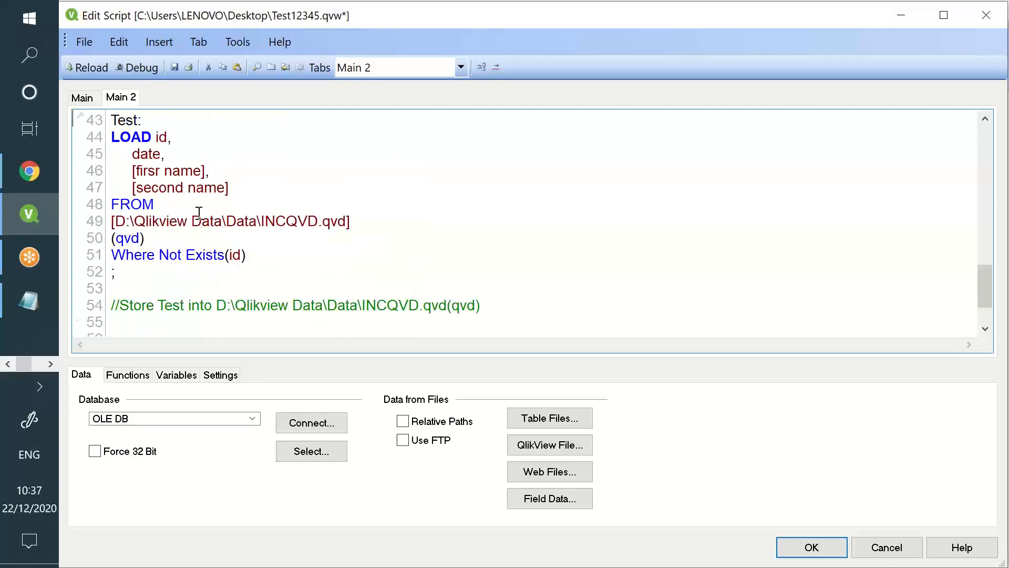
left_click_drag(152, 137, 197, 185)
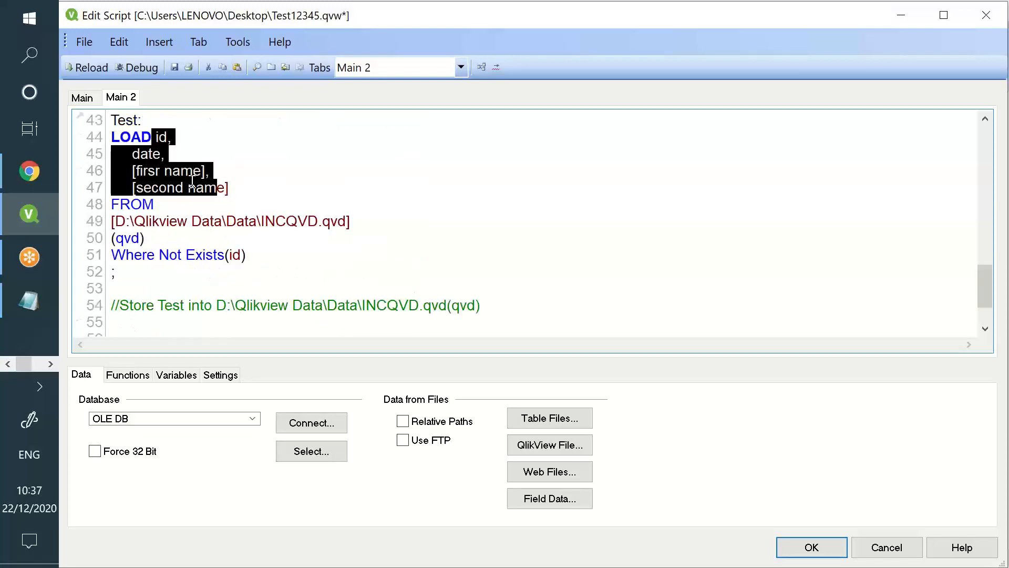
Save the script with the Not Exists(id) filter in place
left_click(171, 69)
left_click(289, 282)
left_click_drag(378, 226, 274, 205)
scroll(216, 169, "up", 3)
Reload the script, fetching only 25 lines from INCQVD, and return to the table box
left_click(98, 68)
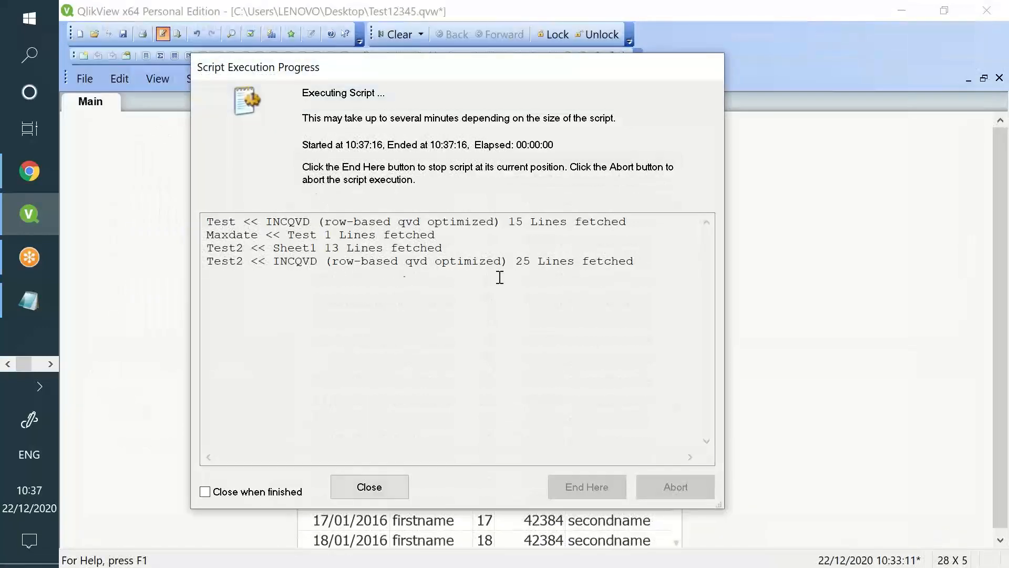
left_click_drag(532, 262, 508, 263)
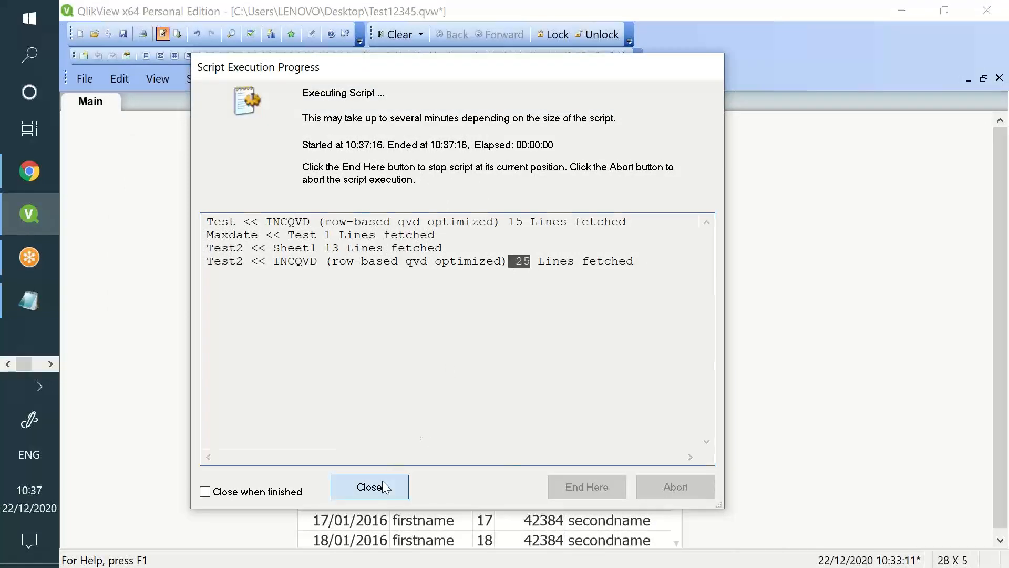
left_click(383, 480)
left_click(576, 516)
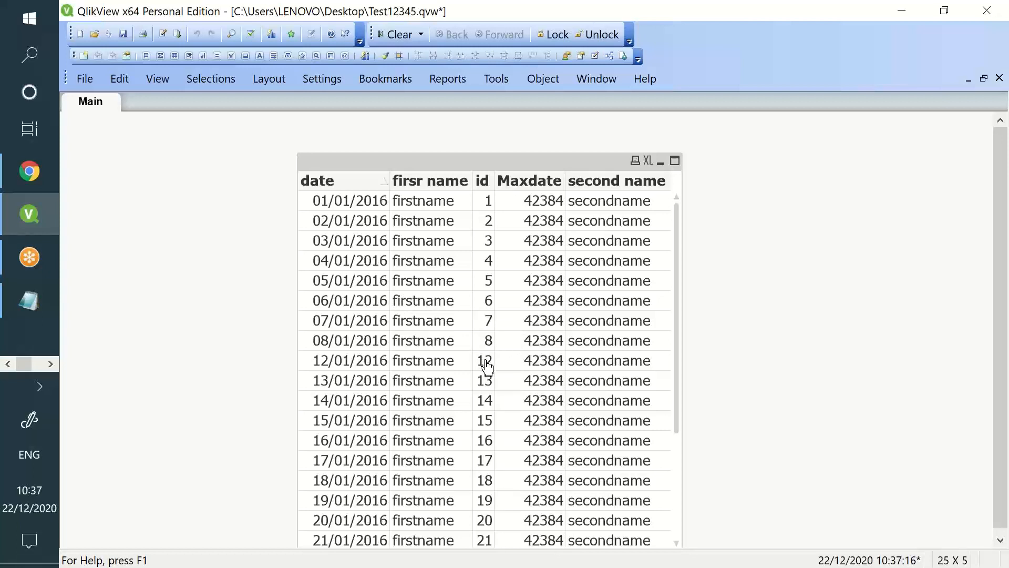
Sort the table box by id so updated records 9–11 appear in sequence
scroll(484, 358, "down", 3)
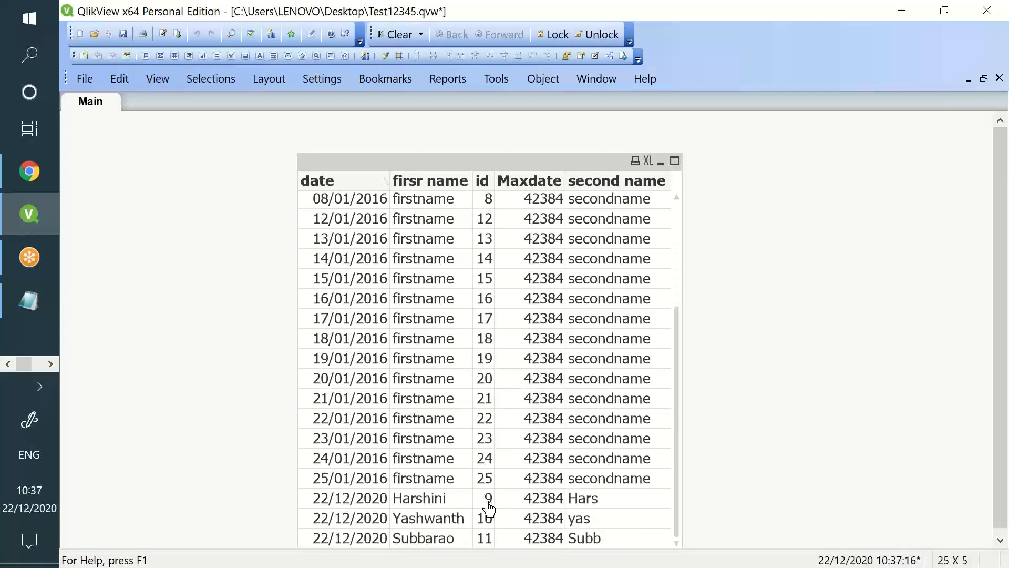
left_click(476, 182)
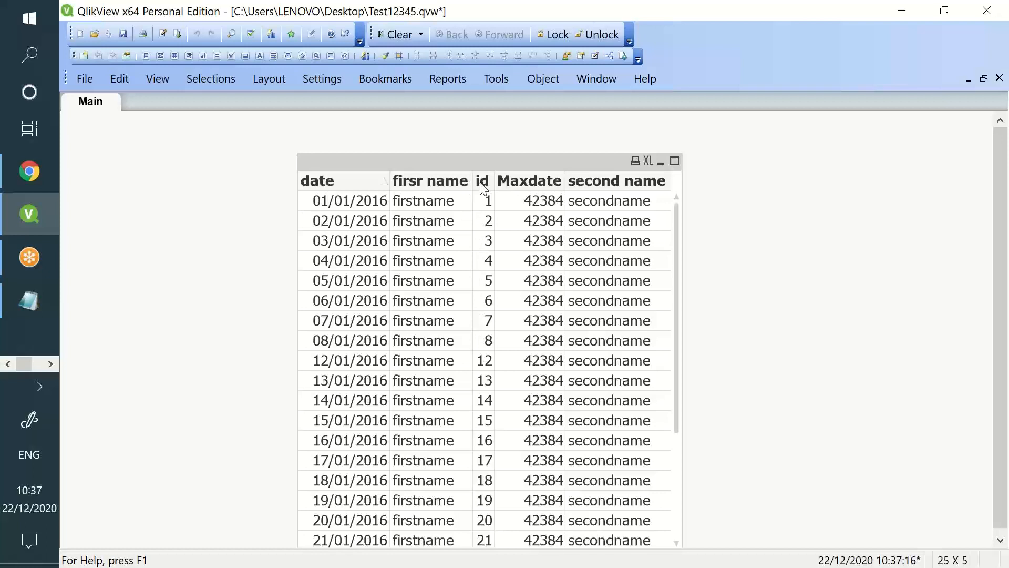
scroll(486, 299, "down", 3)
scroll(486, 311, "up", 3)
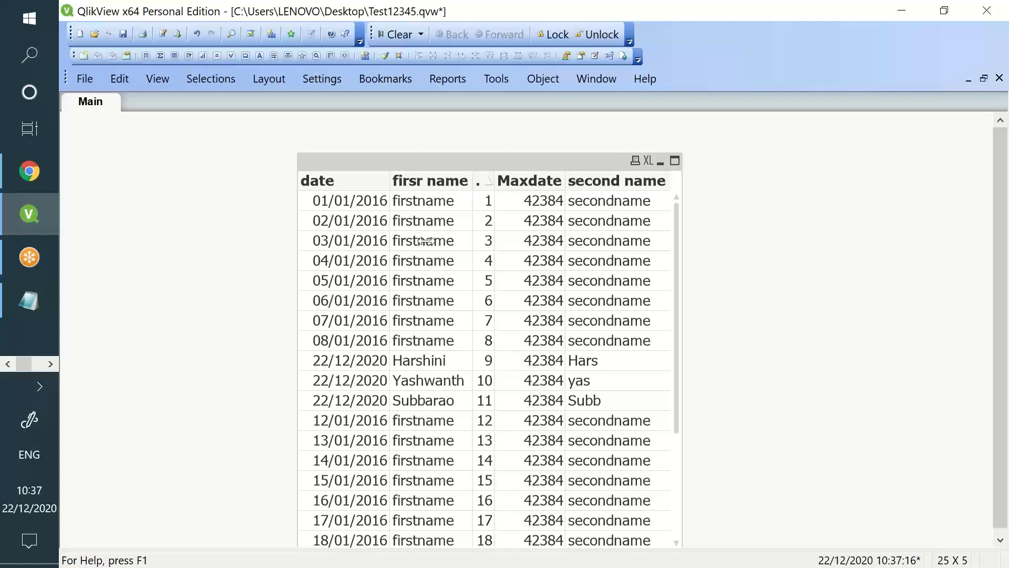
left_click(164, 36)
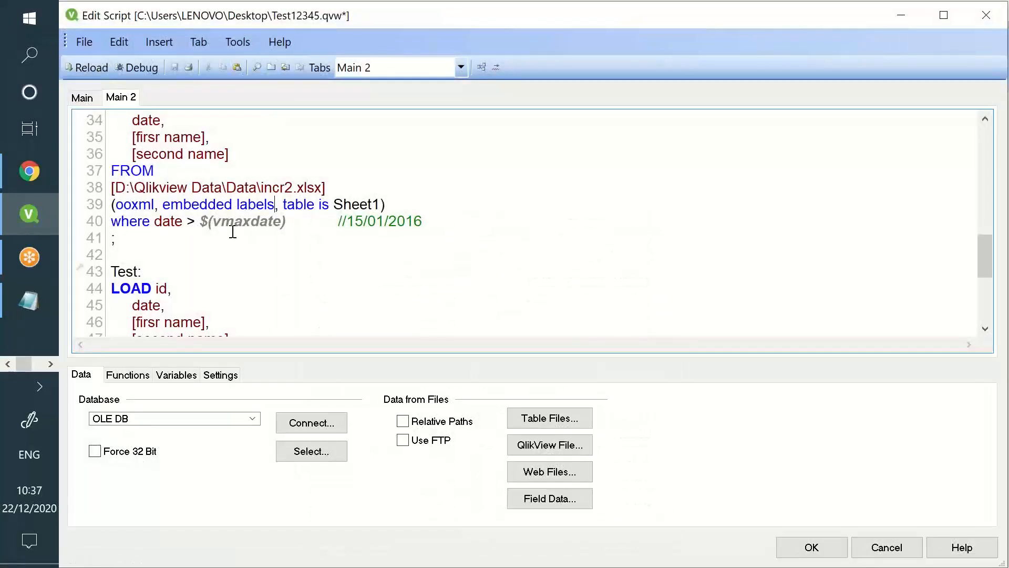
Insert two blank lines above the Store Test statement, keeping it commented out with //
scroll(435, 254, "down", 3)
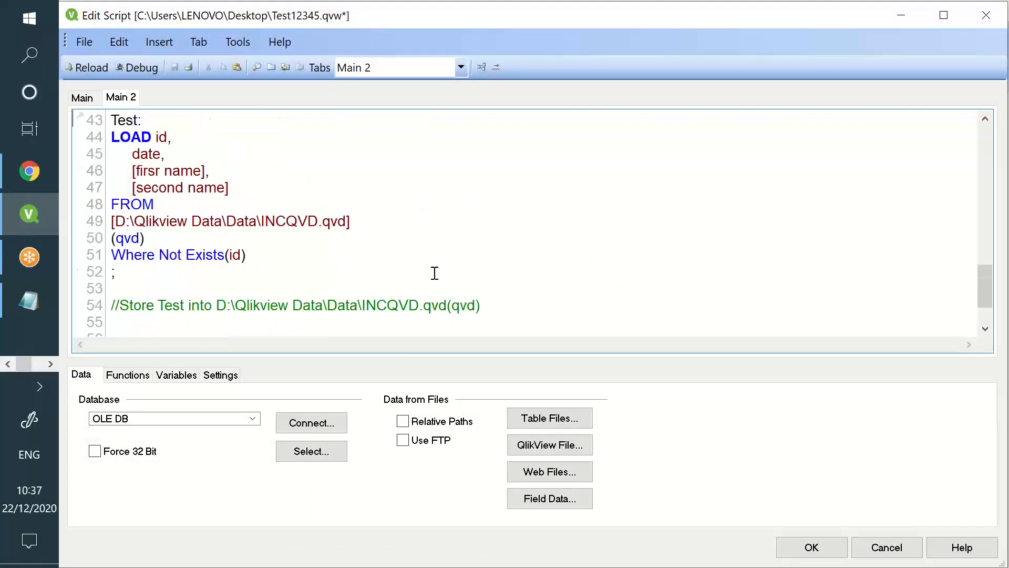
left_click_drag(372, 264, 110, 119)
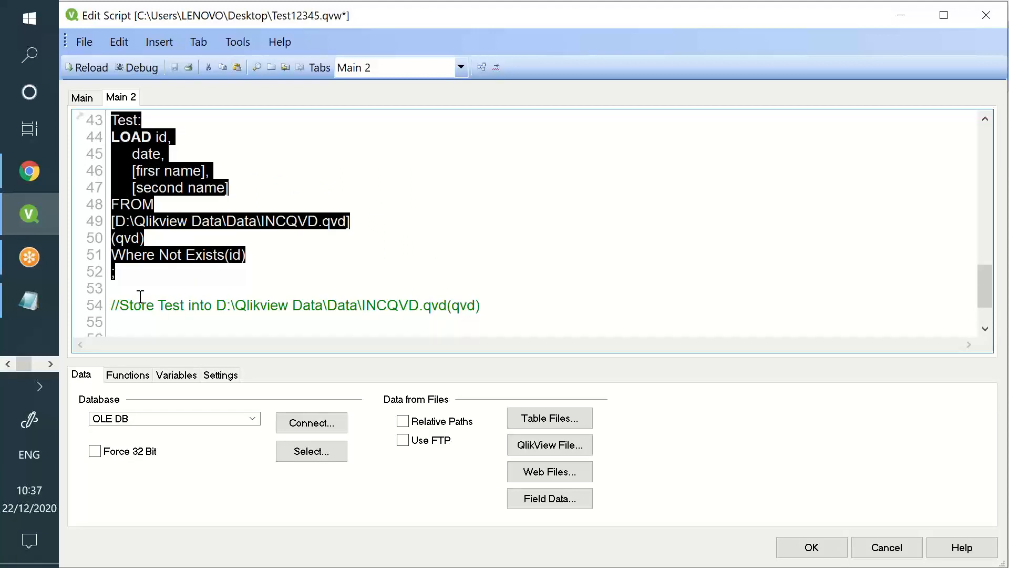
left_click(123, 297)
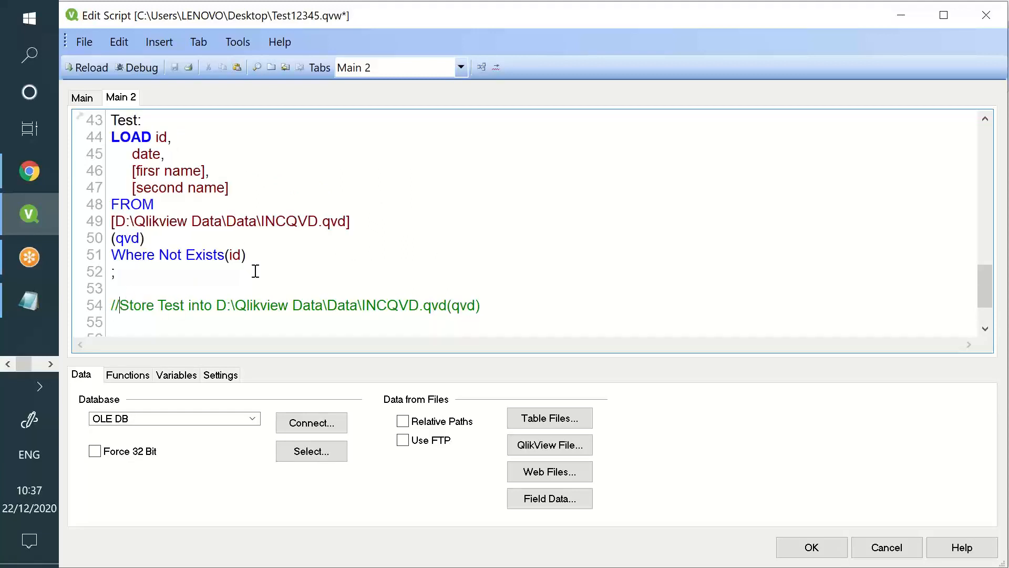
key("BackSpace")
key("BackSpace")
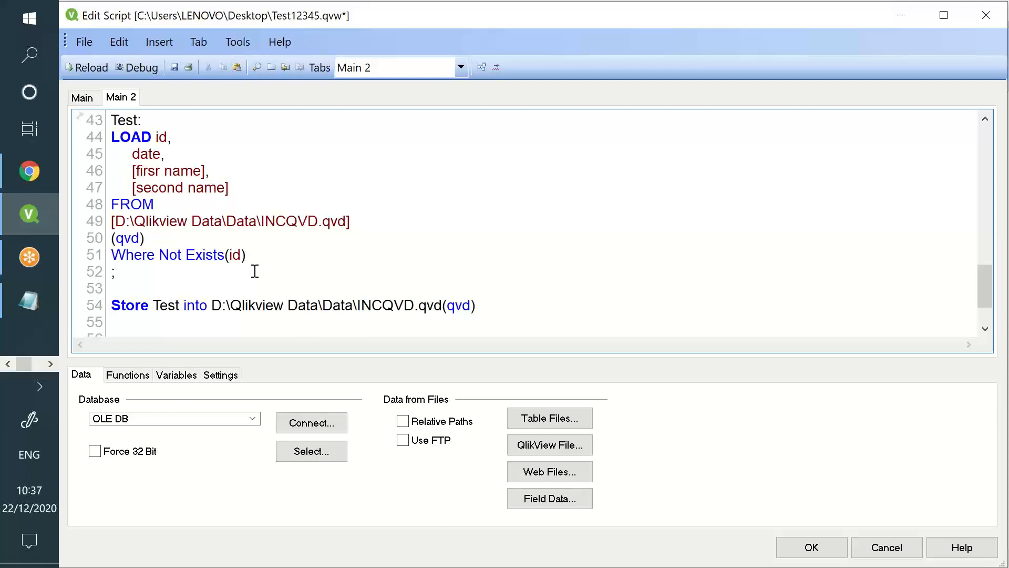
key("Return")
key("Return")
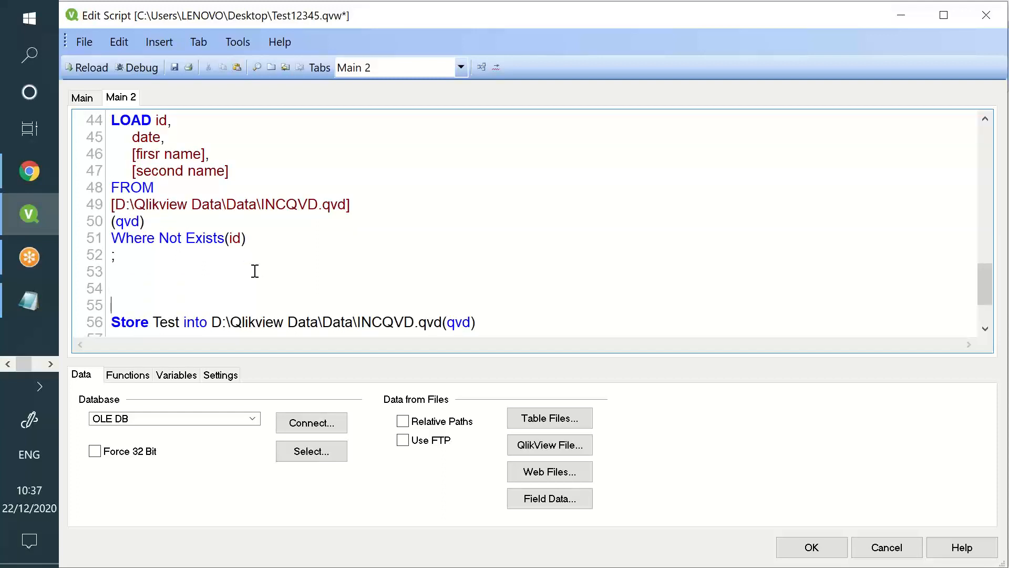
type("//")
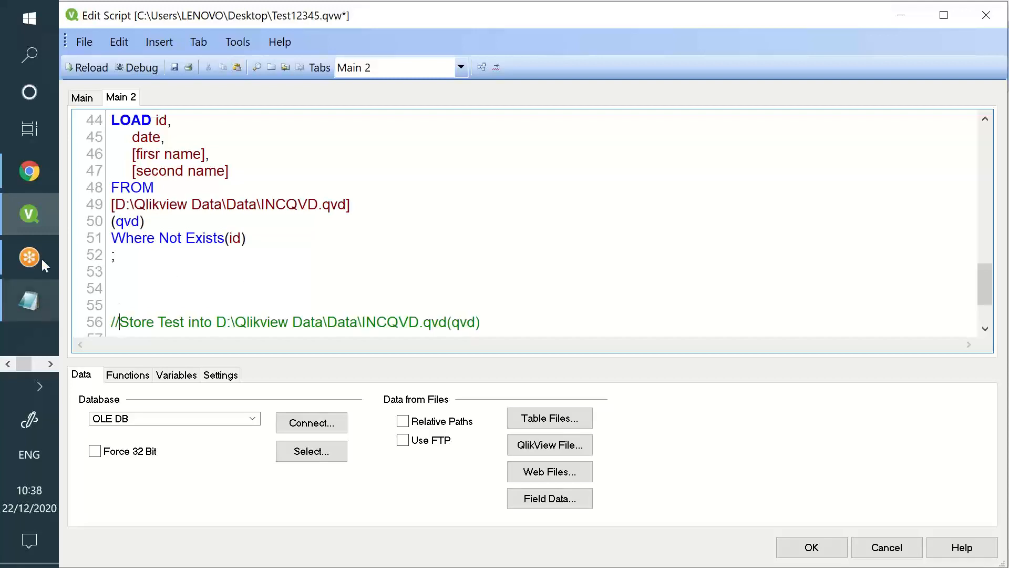
left_click(51, 364)
Delete the incr2 rows for ids 12 and 13, shifting the cells below up
left_click(20, 206)
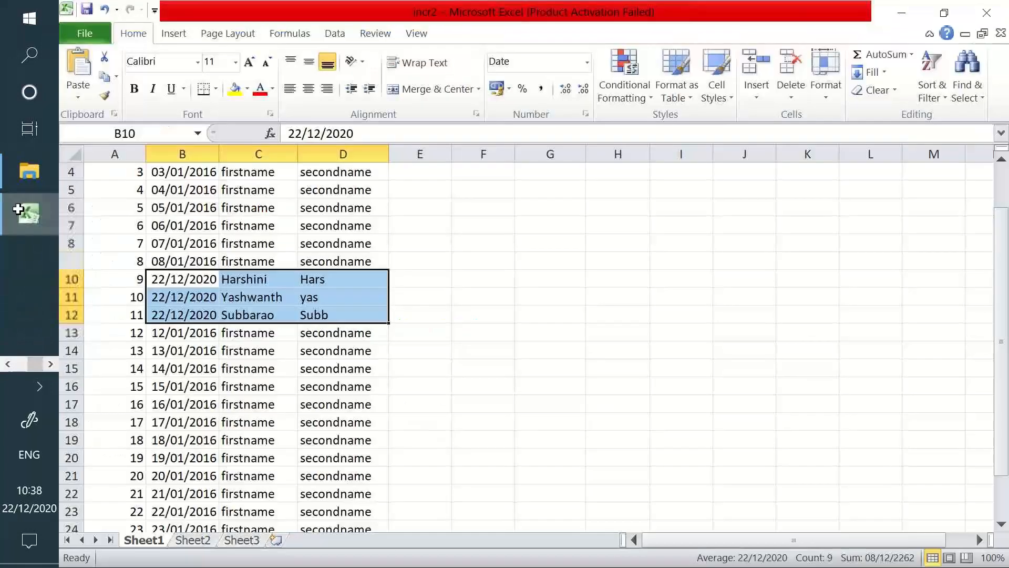
scroll(173, 263, "down", 3)
left_click_drag(122, 243, 366, 402)
left_click_drag(123, 244, 393, 404)
scroll(259, 324, "up", 3)
left_click_drag(116, 277, 337, 317)
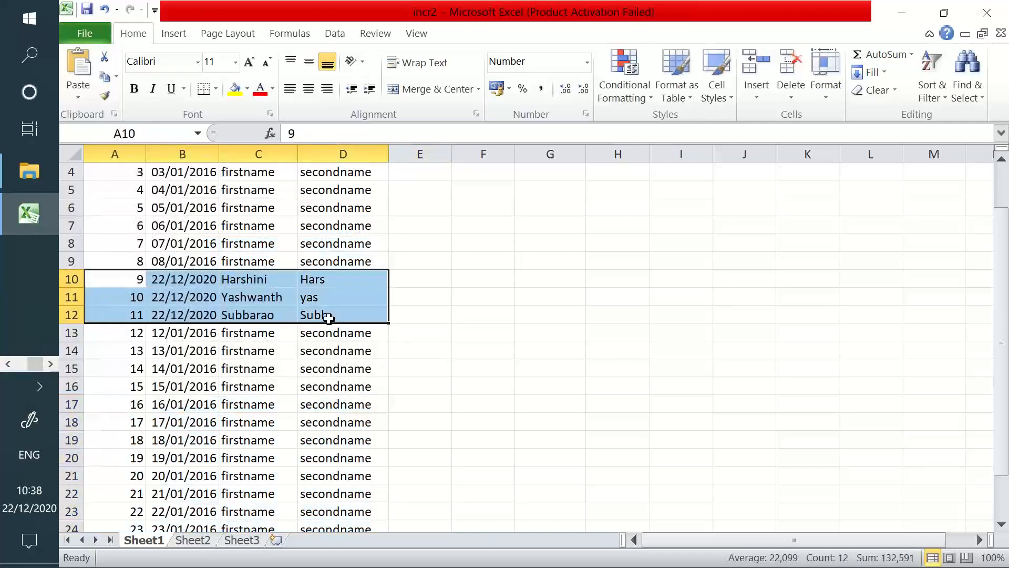
left_click_drag(129, 337, 310, 352)
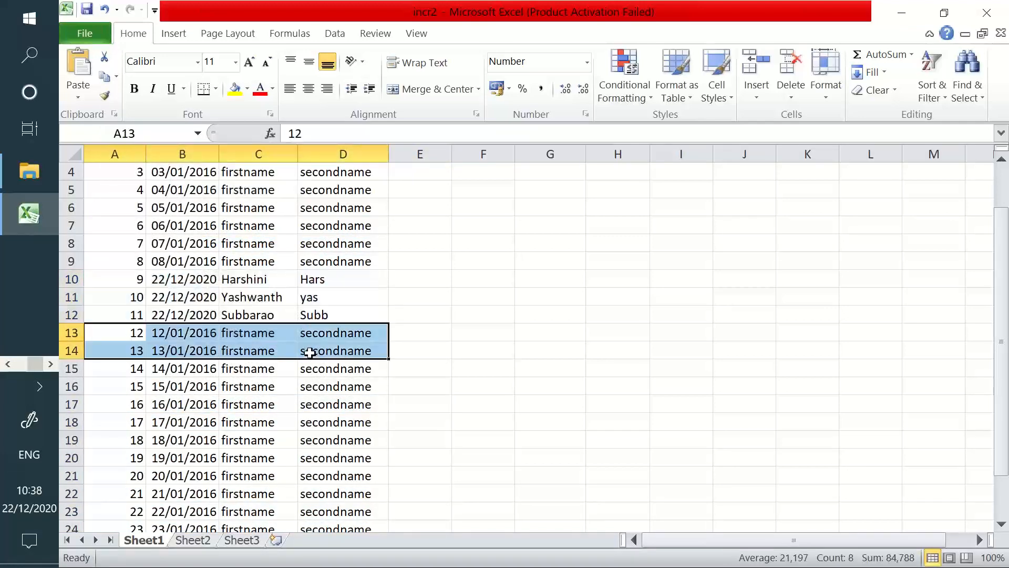
key("ctrl+minus")
left_click(284, 314)
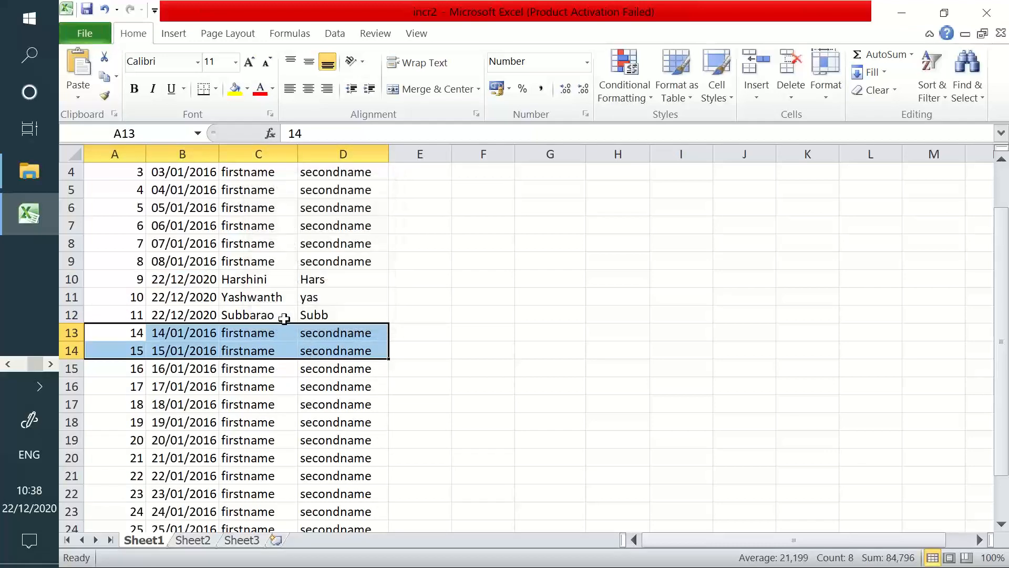
left_click(299, 384)
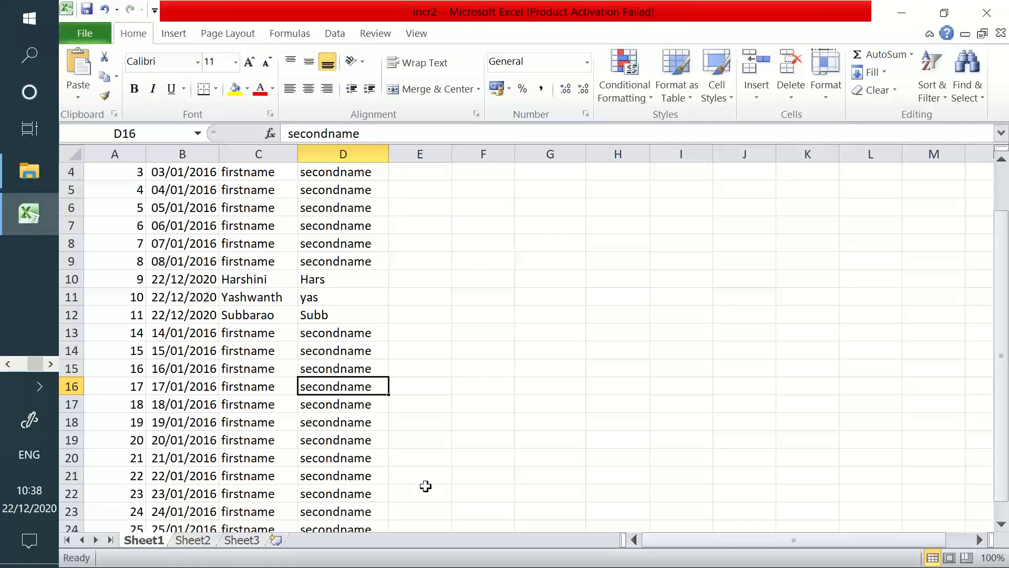
Check the updated records with ids 9 to 11 in the incr2 sheet
scroll(131, 384, "down", 2)
left_click_drag(131, 260, 339, 424)
scroll(332, 423, "up", 2)
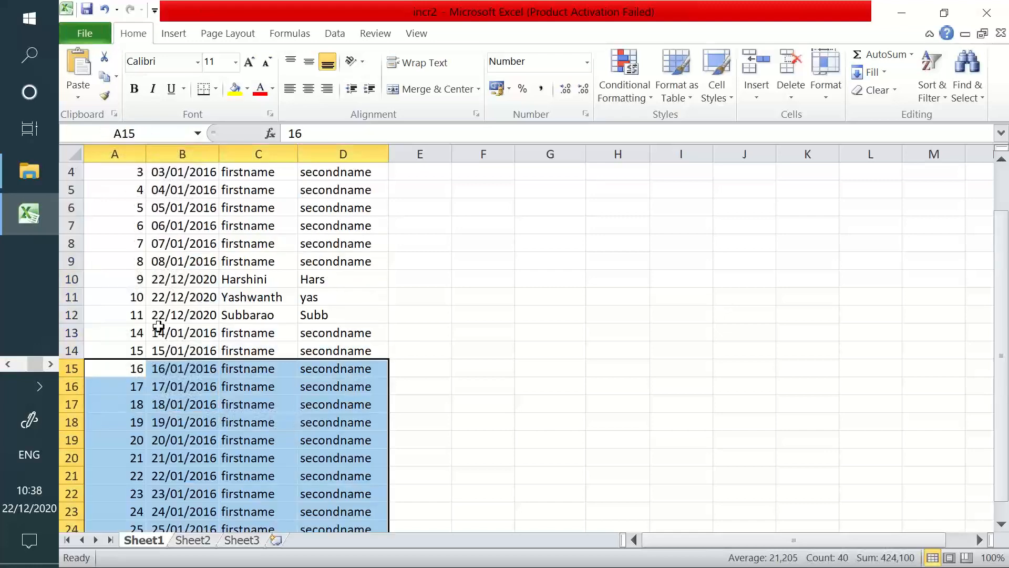
left_click_drag(138, 277, 314, 311)
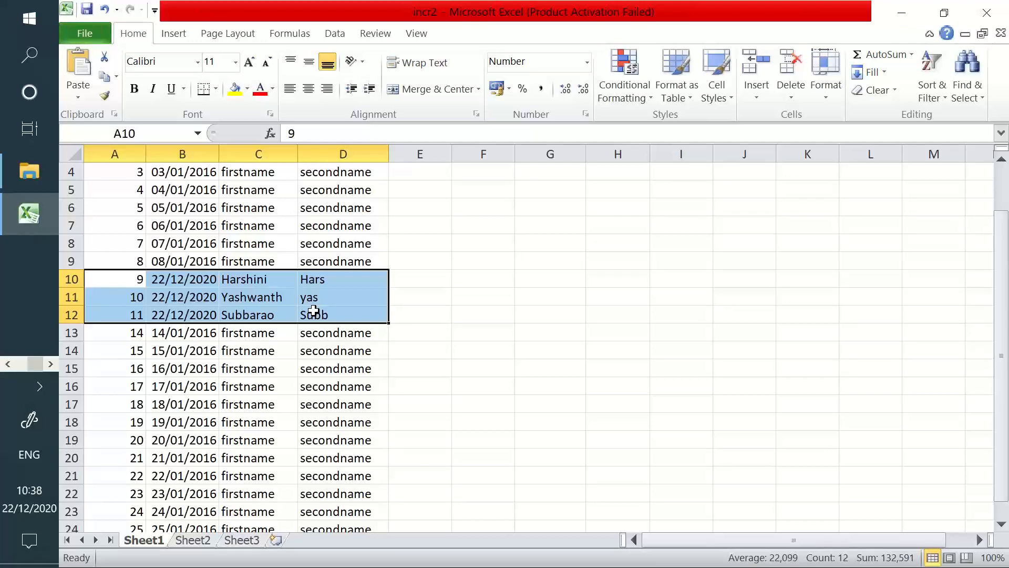
left_click(8, 364)
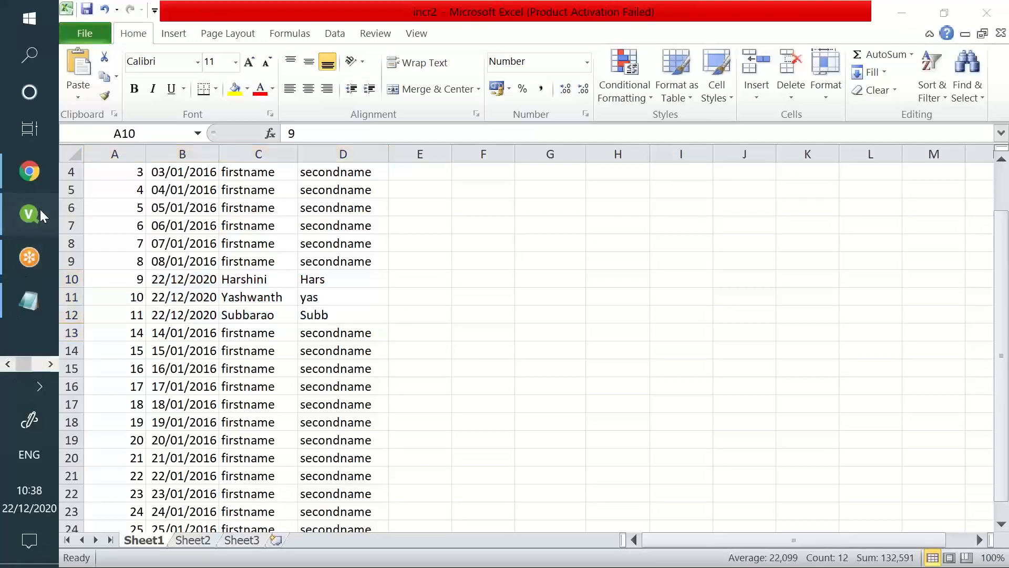
Review the Test and Test2 load statements in the QlikView script
left_click(41, 210)
scroll(201, 171, "up", 12)
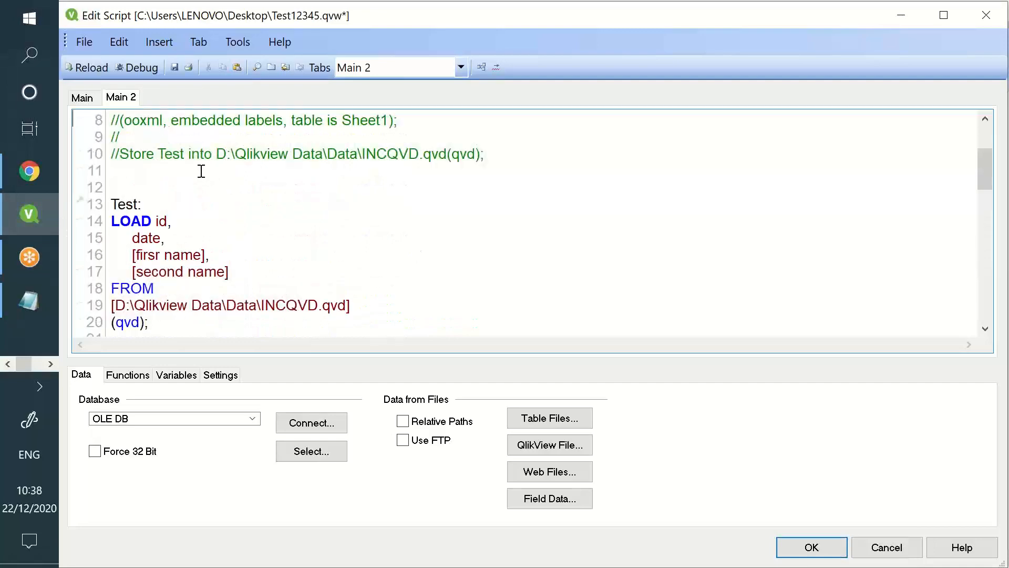
scroll(202, 171, "down", 2)
left_click_drag(171, 155, 291, 244)
scroll(210, 214, "down", 2)
left_click_drag(206, 174, 376, 279)
scroll(377, 279, "down", 3)
left_click_drag(141, 187, 347, 310)
left_click_drag(424, 306, 112, 288)
scroll(149, 189, "down", 4)
scroll(144, 250, "down", 2)
left_click(148, 241)
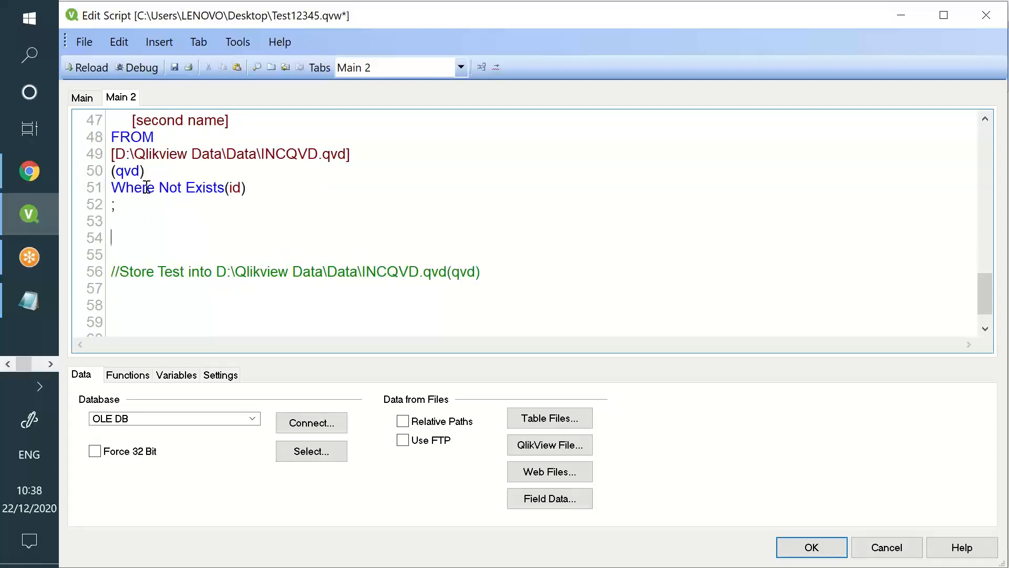
Save and reload the script, confirming 25 lines fetched and checking the table box
left_click(174, 67)
left_click(86, 73)
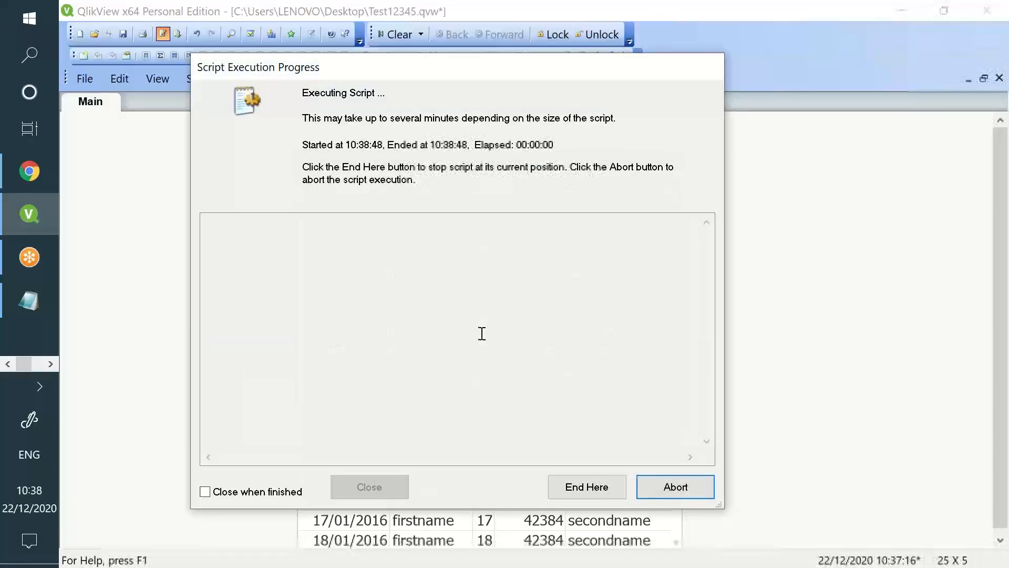
double_click(518, 261)
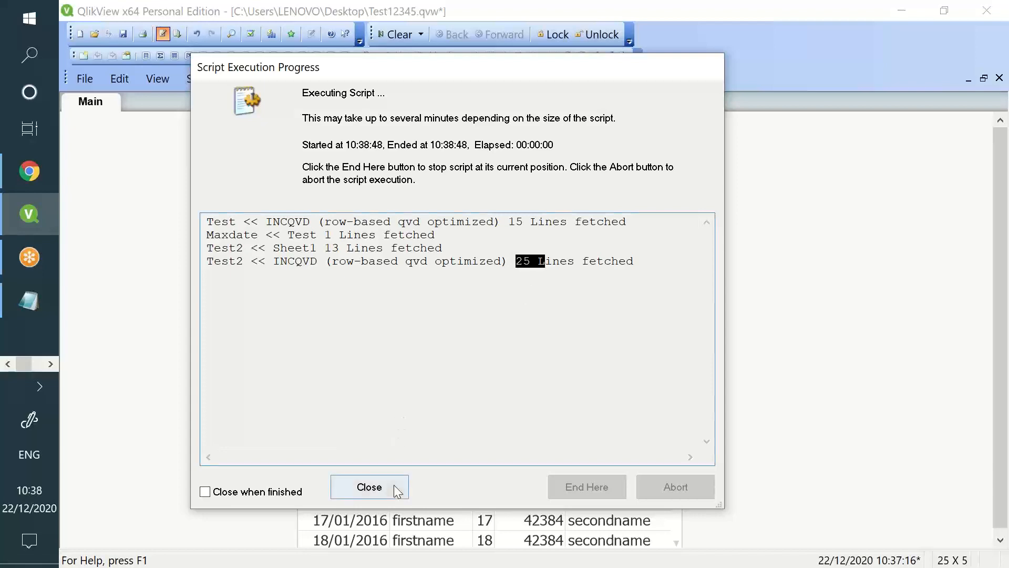
left_click(393, 485)
left_click(558, 517)
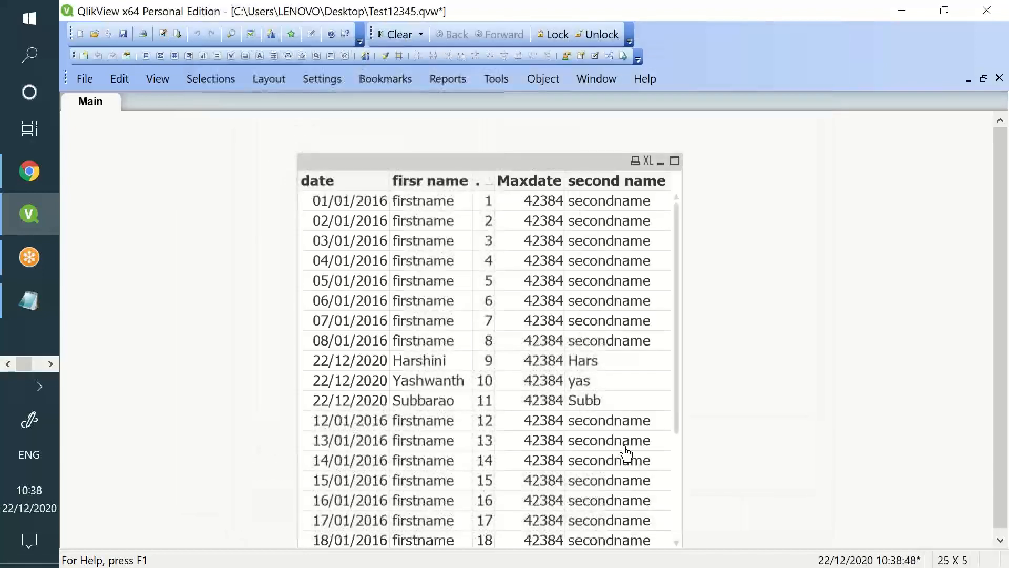
scroll(497, 338, "down", 3)
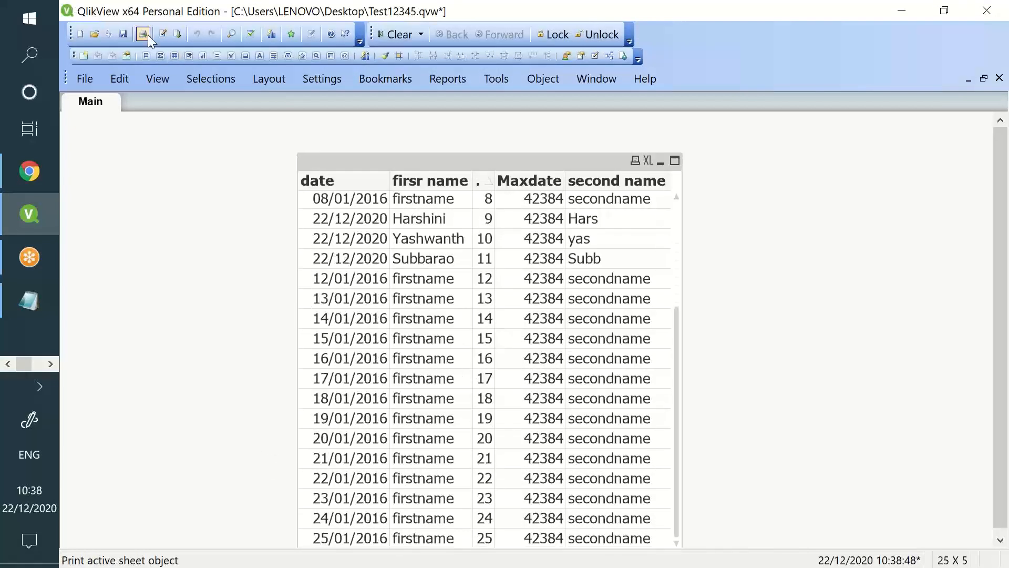
left_click(163, 34)
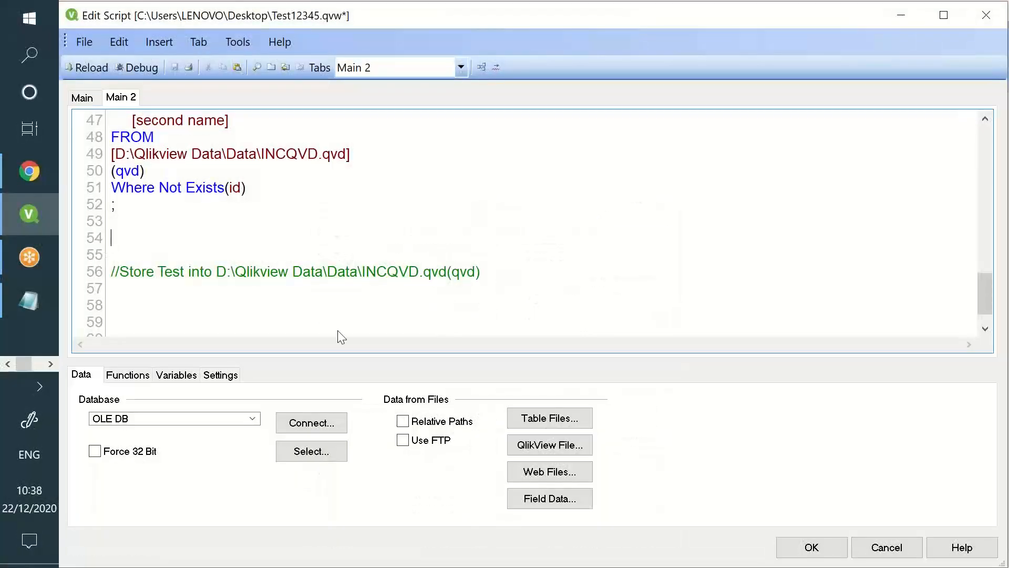
Insert a table-file load of incr2.xlsx using Embedded Labels
left_click(566, 410)
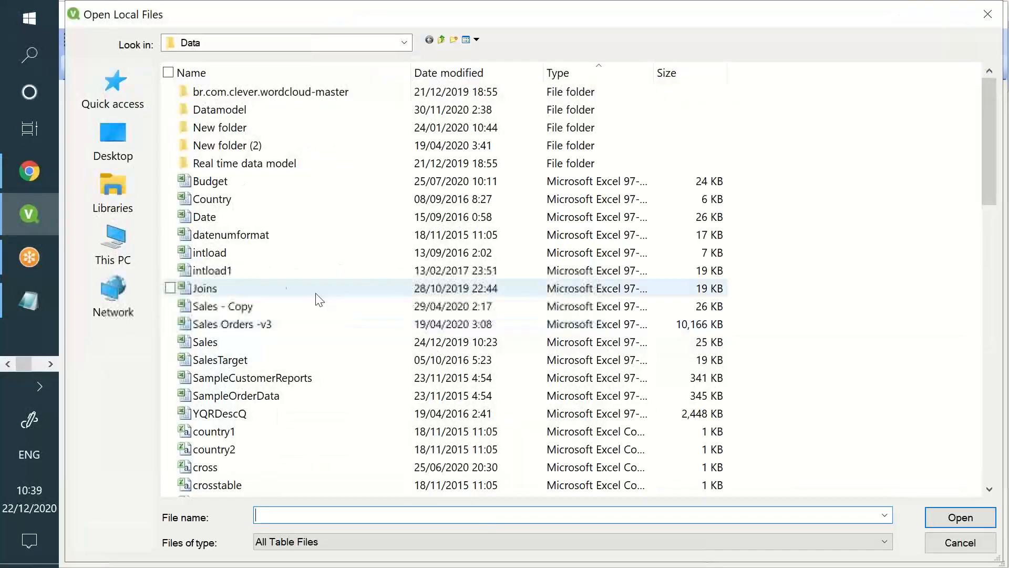
left_click(256, 341)
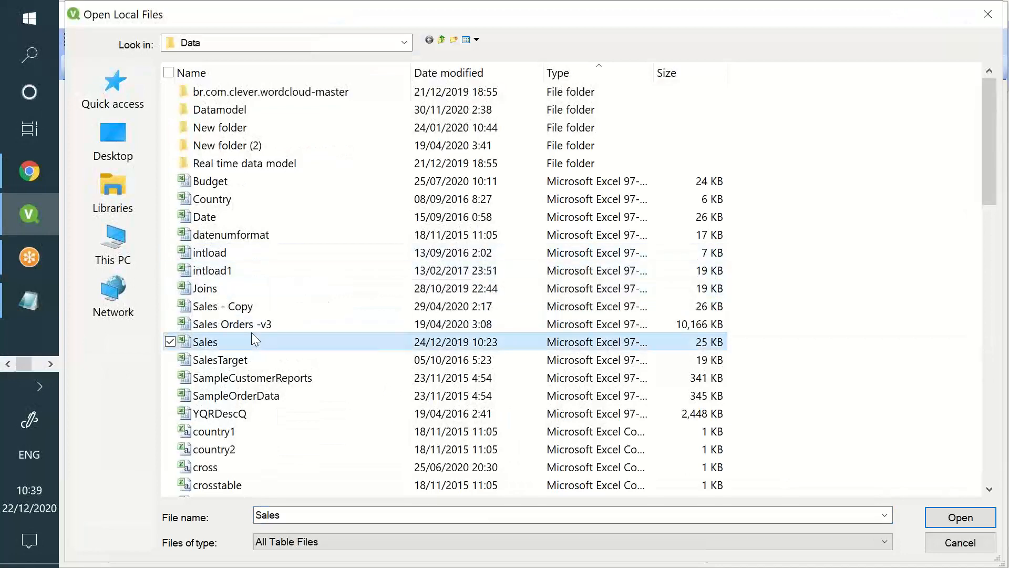
key("i")
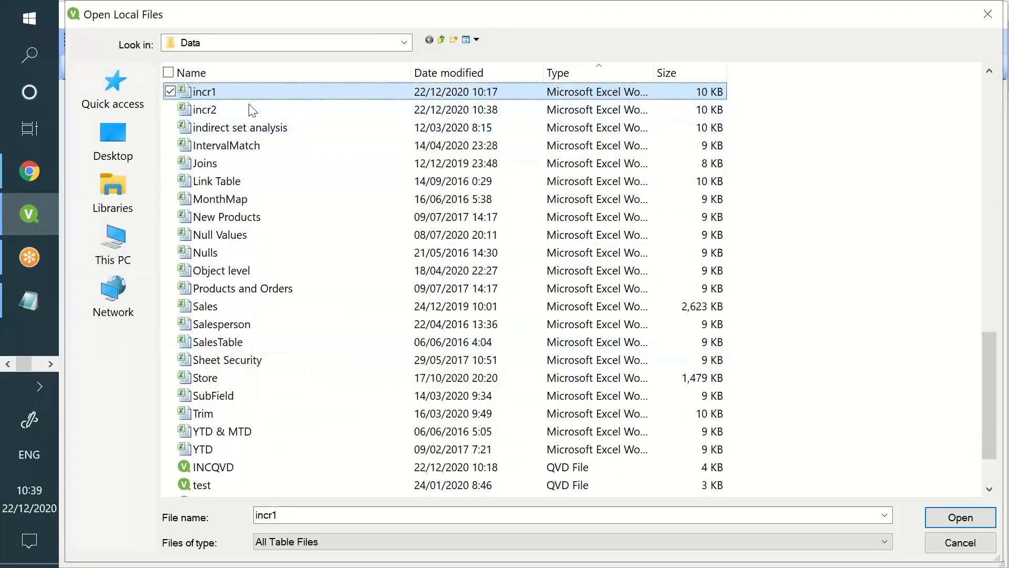
left_click(249, 108)
left_click(249, 108)
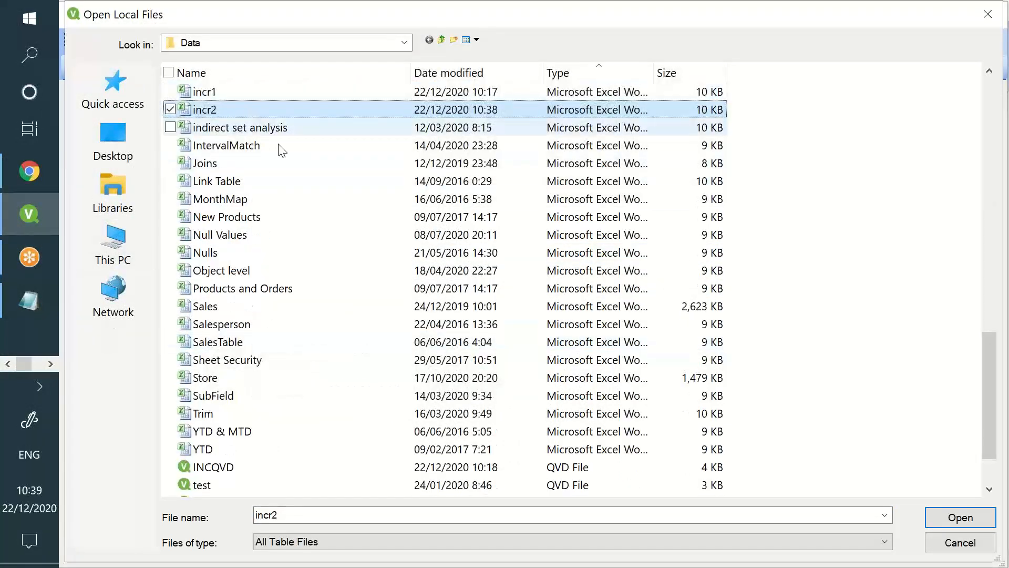
left_click(351, 110)
double_click(351, 112)
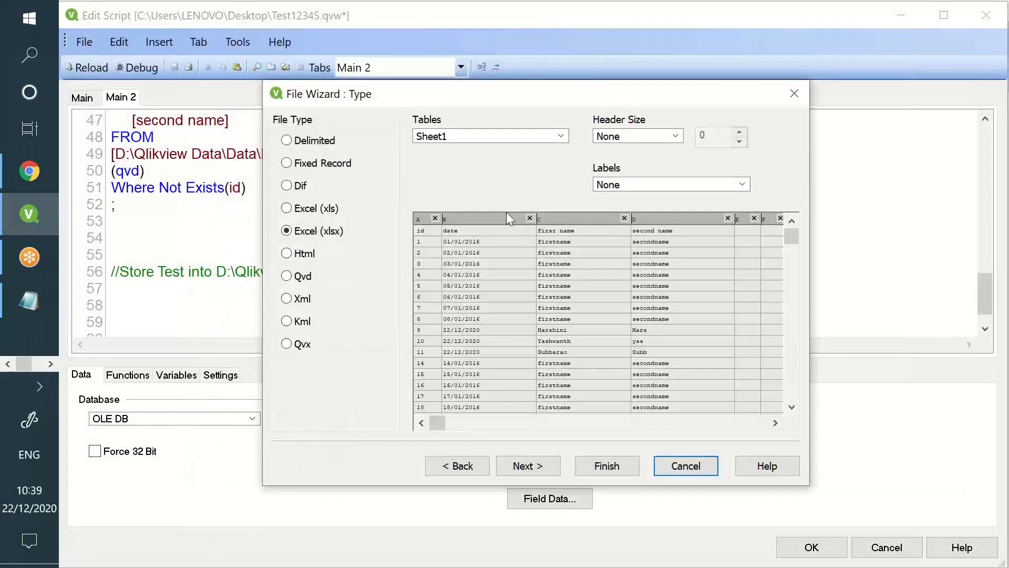
left_click(664, 185)
left_click(649, 197)
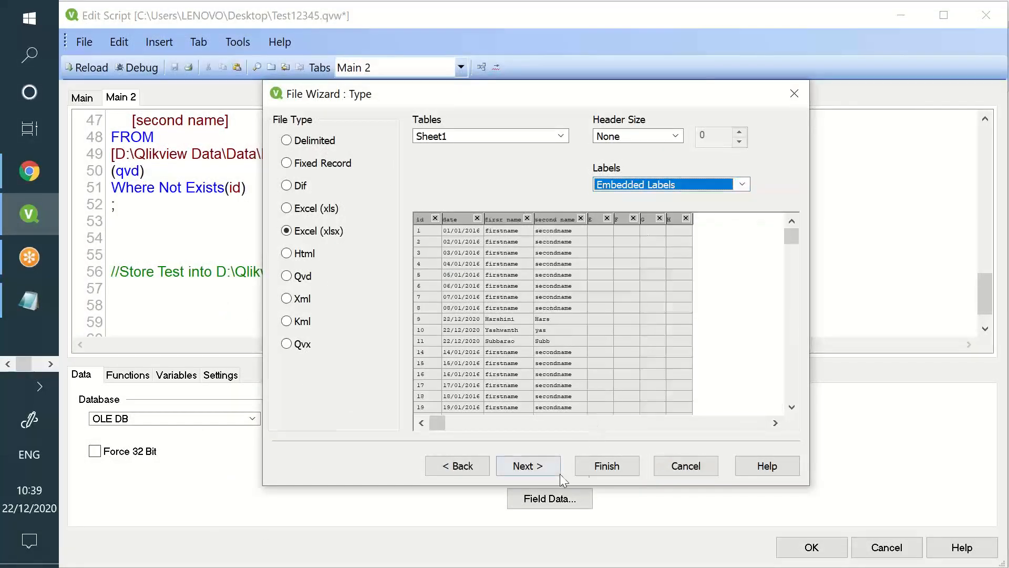
left_click(603, 466)
Remove the extra empty columns E to H from the new load
left_click_drag(150, 238, 234, 171)
key("Delete")
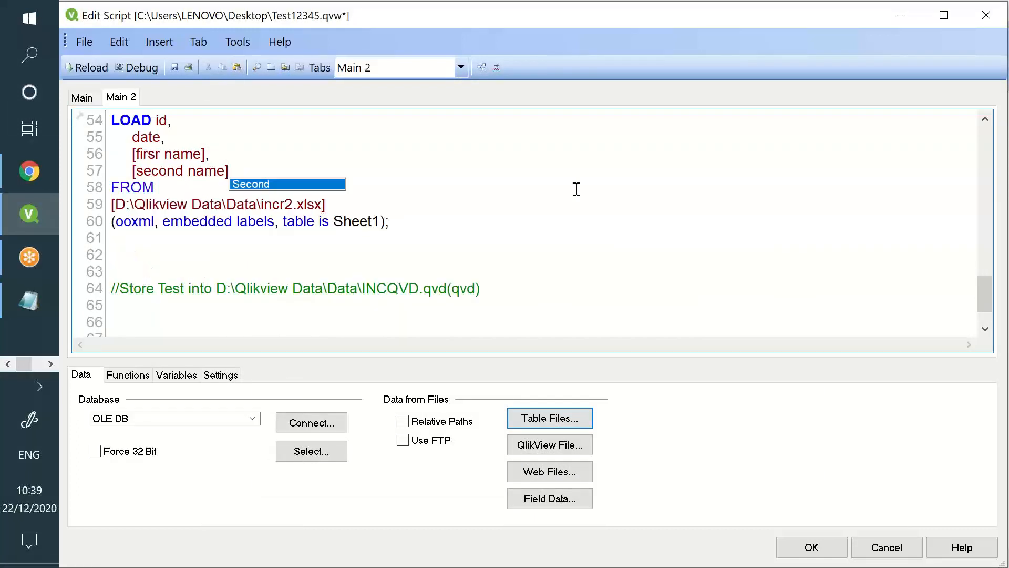
scroll(560, 219, "up", 2)
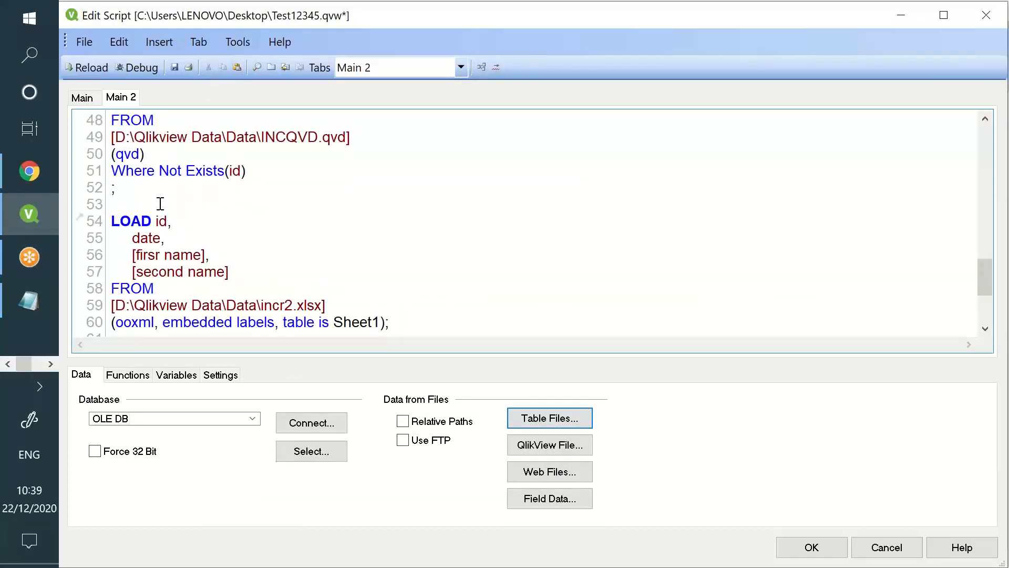
Label the new incr2 load 'Deleted:' and select the whole block
left_click(158, 204)
key("Return")
type("Deleted:")
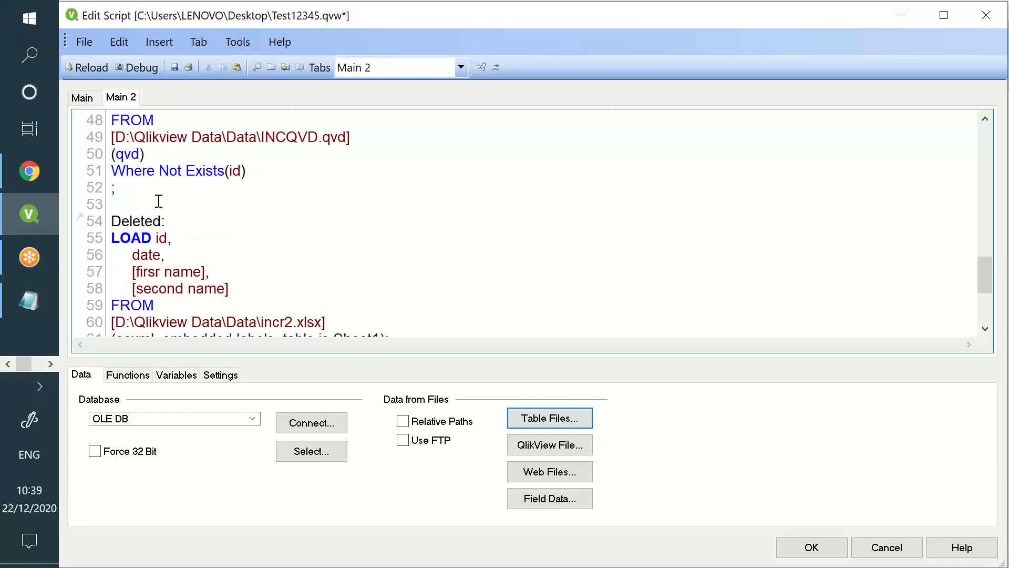
left_click_drag(158, 201, 111, 184)
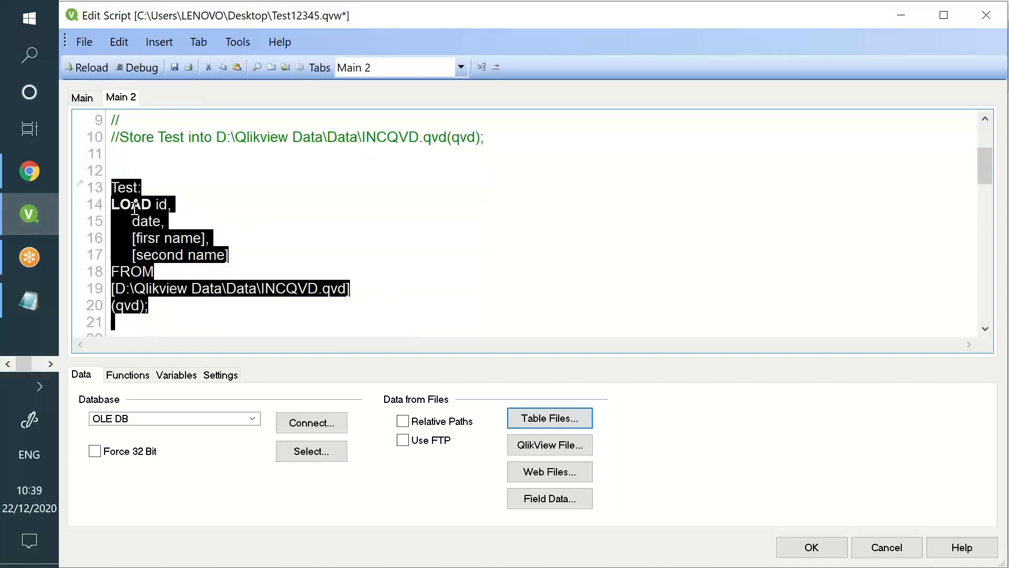
scroll(198, 236, "down", 6)
left_click(197, 238)
scroll(196, 240, "down", 10)
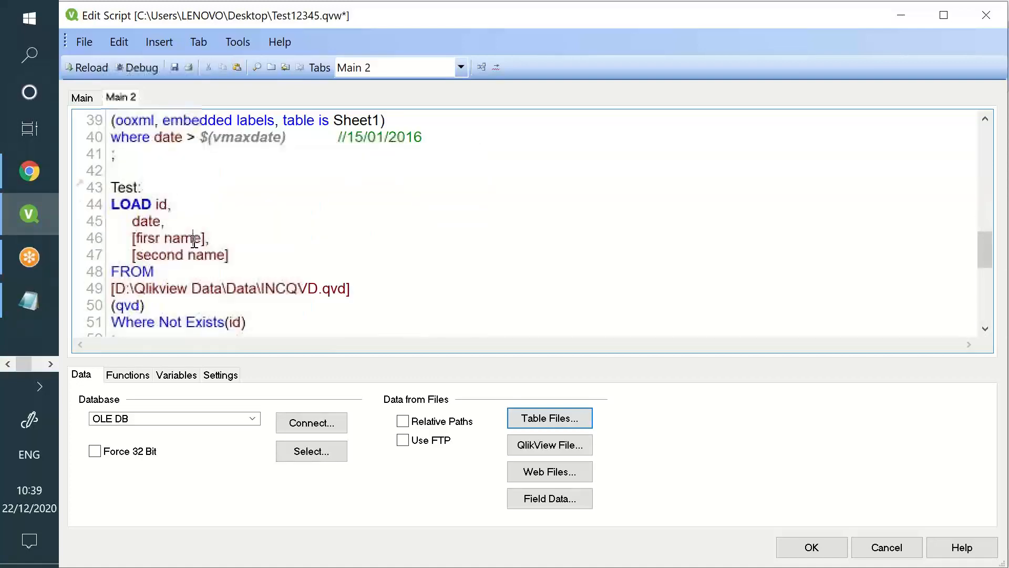
scroll(204, 243, "up", 2)
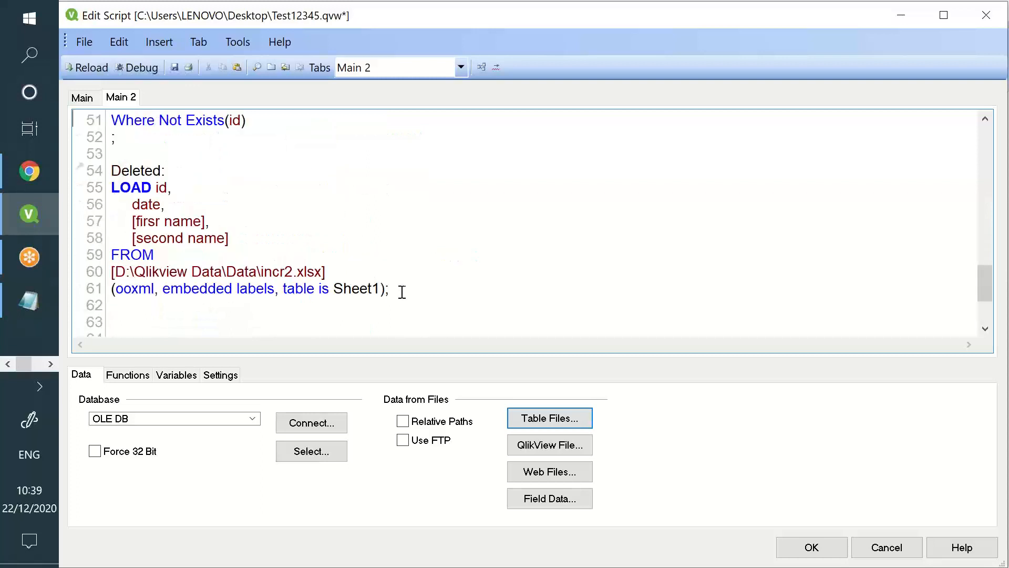
left_click_drag(398, 289, 111, 155)
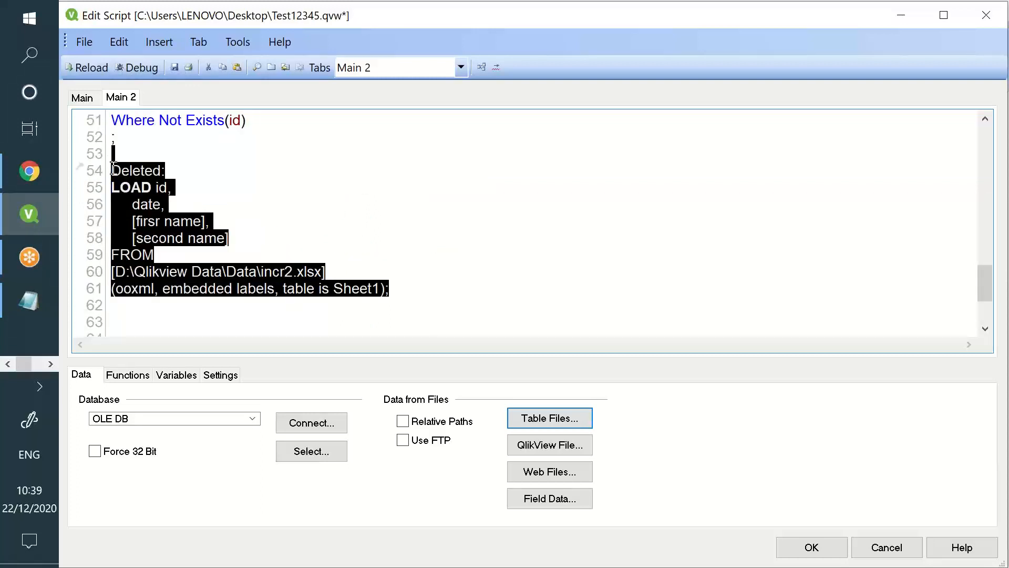
left_click_drag(114, 170, 113, 171)
key("ctrl+c")
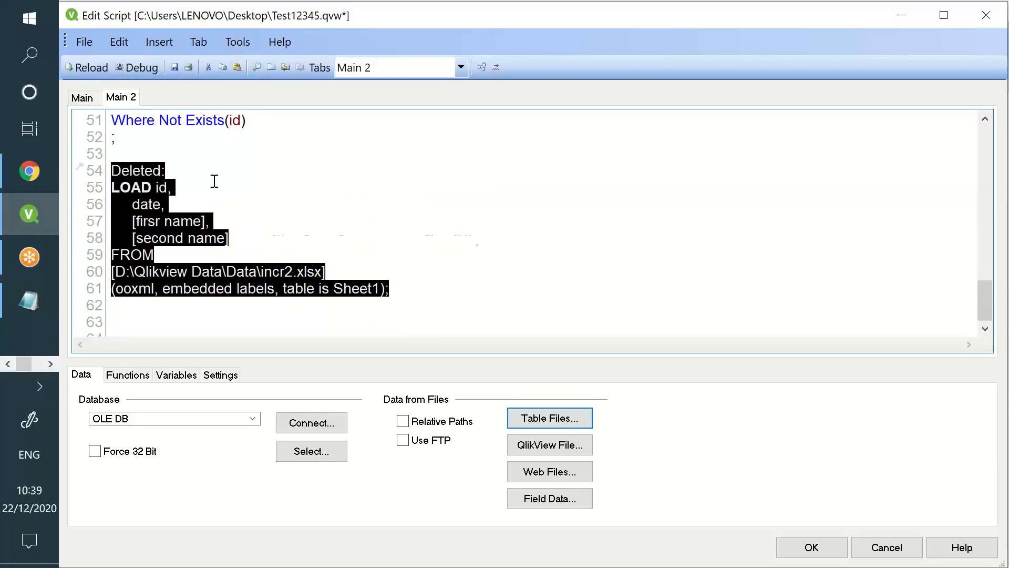
Paste the Deleted load at line 11 and follow it with an 'Exit script' line
scroll(210, 179, "up", 15)
scroll(189, 182, "down", 2)
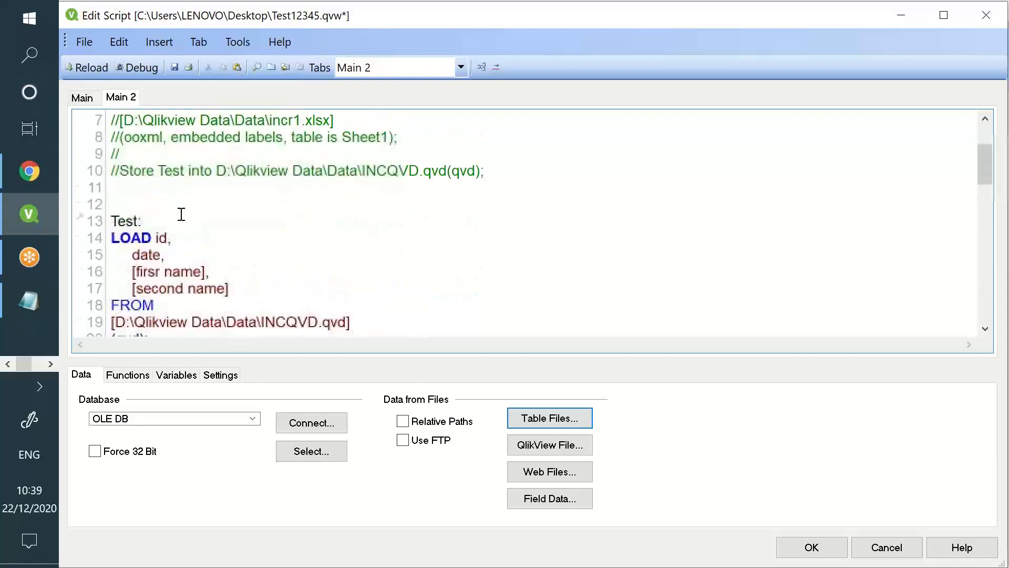
left_click(175, 193)
key("ctrl+v")
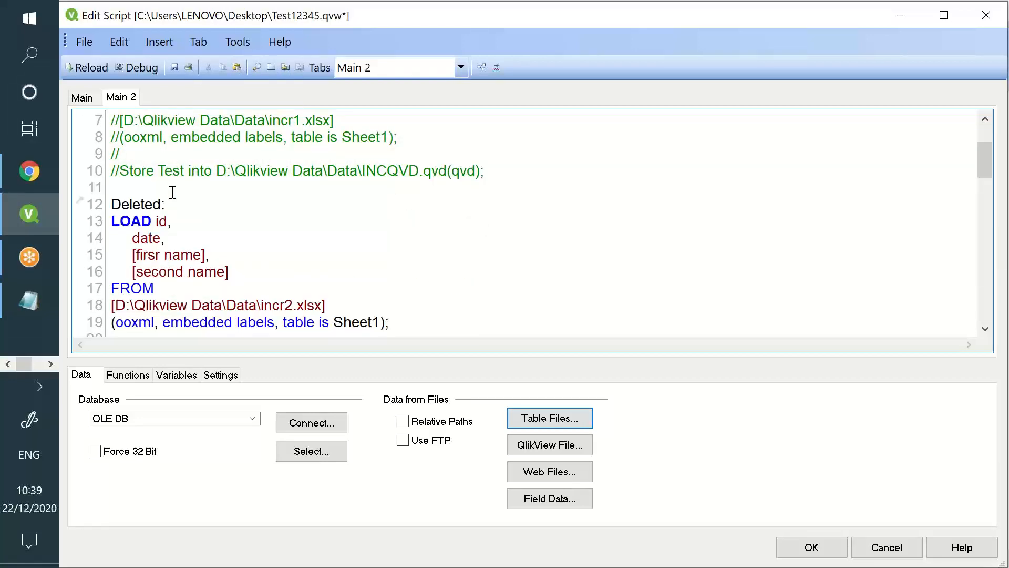
key("Return")
key("Return")
type("Exi")
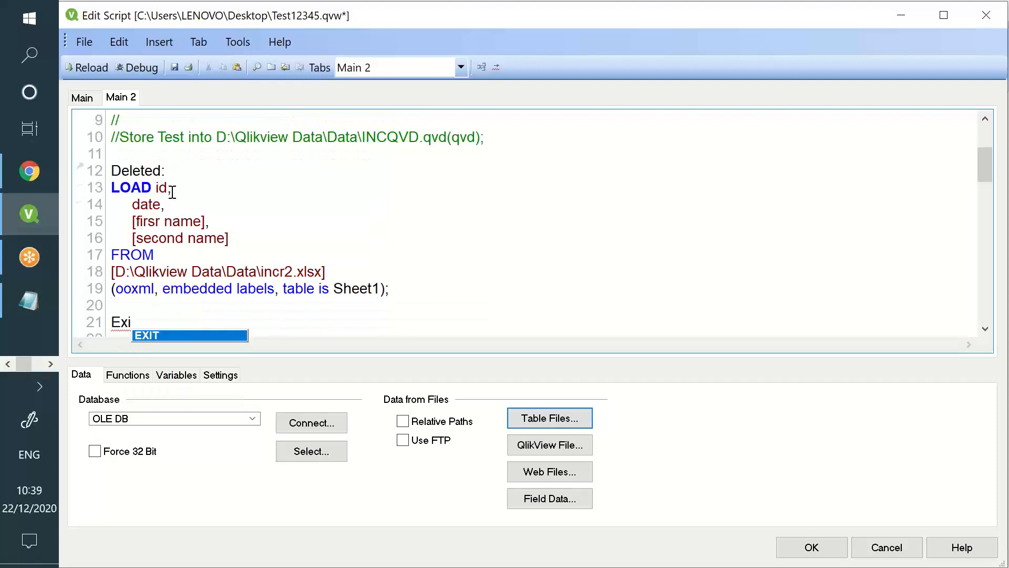
type("t script;")
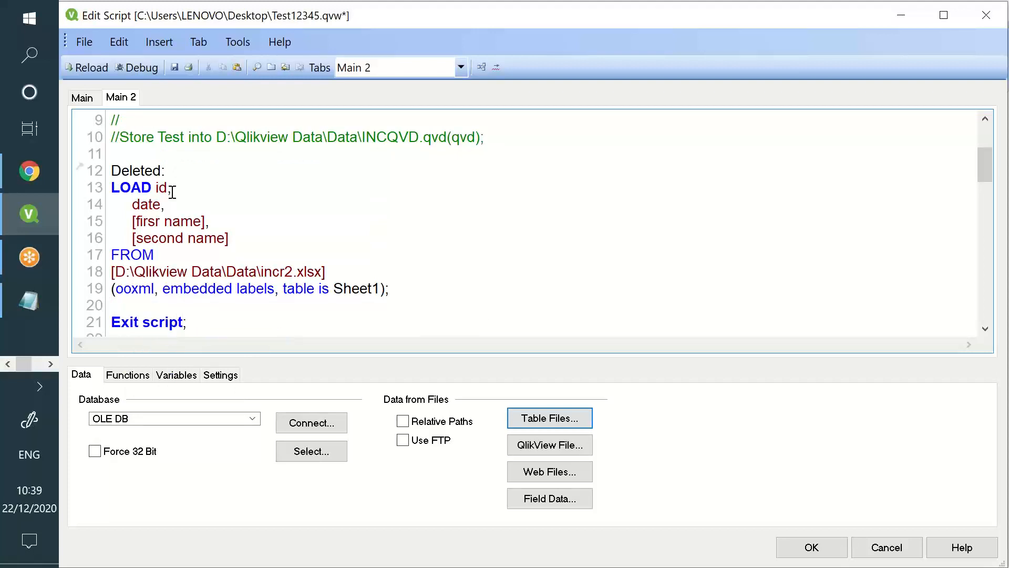
left_click_drag(207, 322, 120, 322)
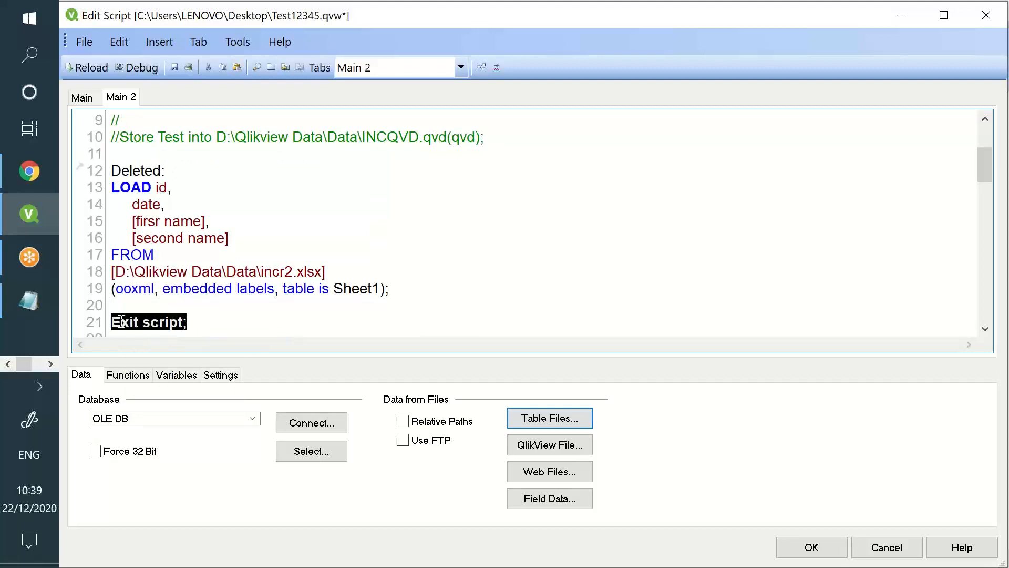
left_click_drag(224, 319, 111, 187)
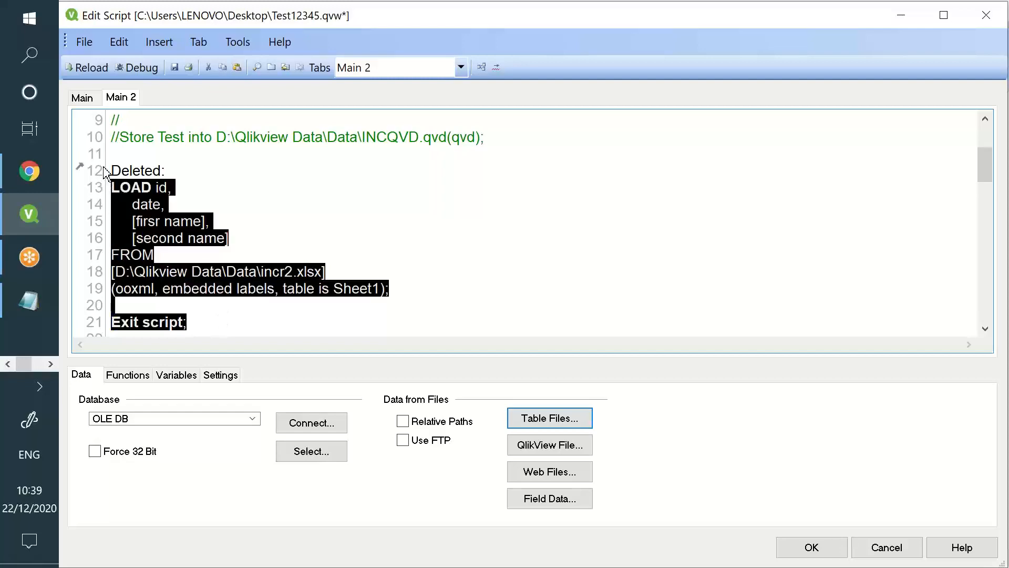
left_click(187, 68)
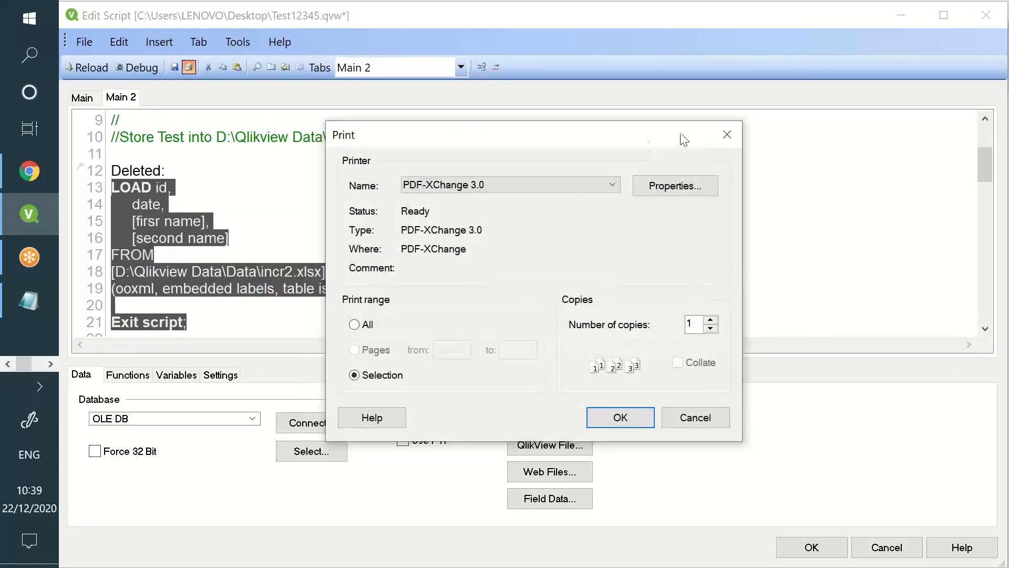
Reload the script with the Deleted load, confirming 23 lines fetched from Sheet1
left_click(579, 134)
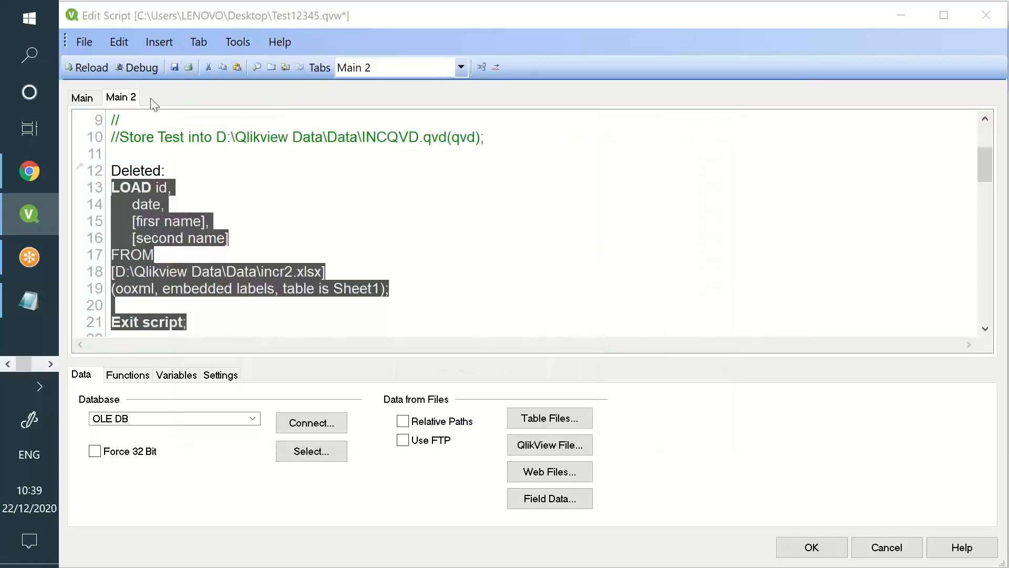
left_click(90, 68)
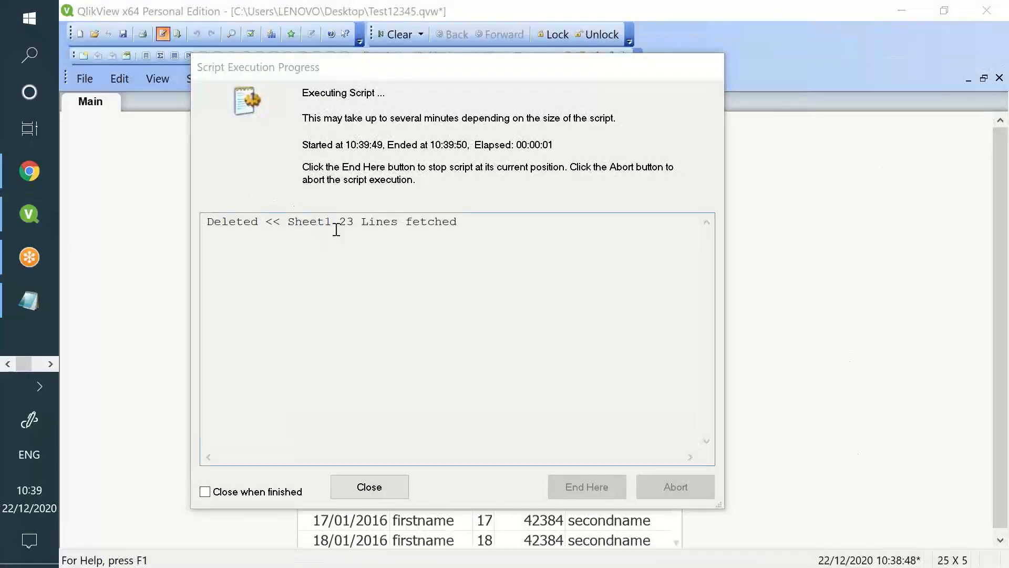
left_click_drag(383, 223, 346, 287)
left_click(356, 483)
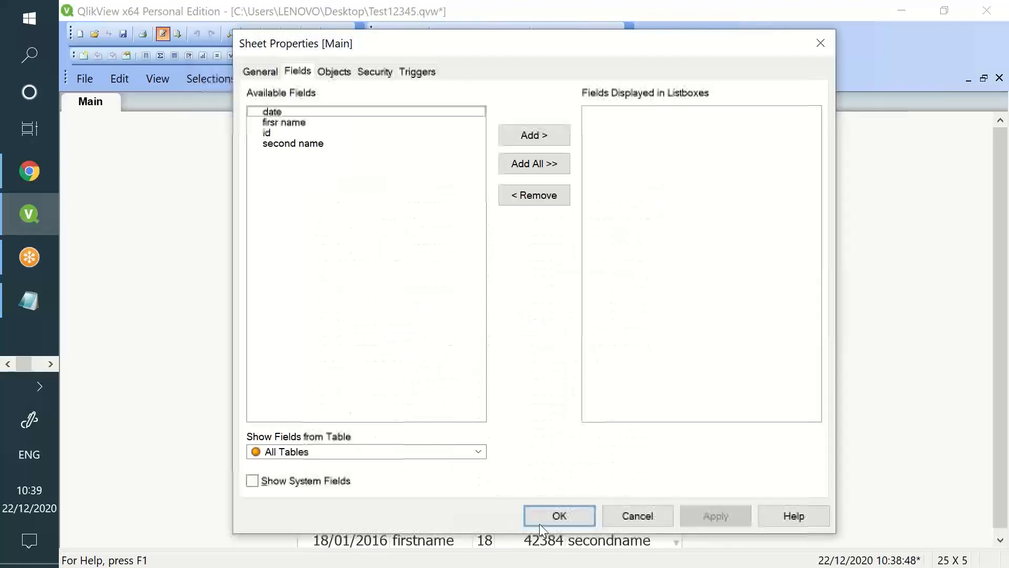
left_click(552, 520)
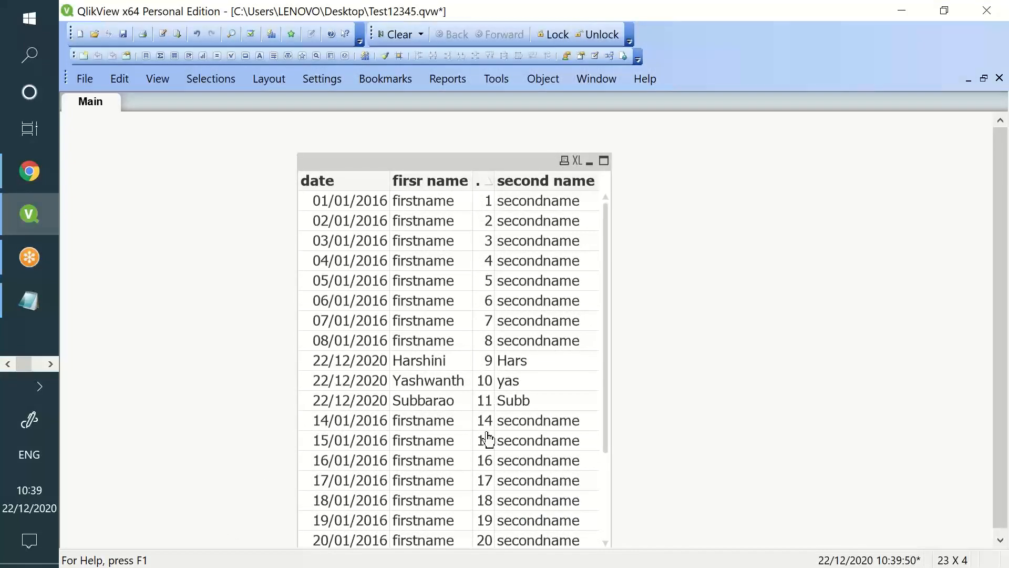
left_click(163, 33)
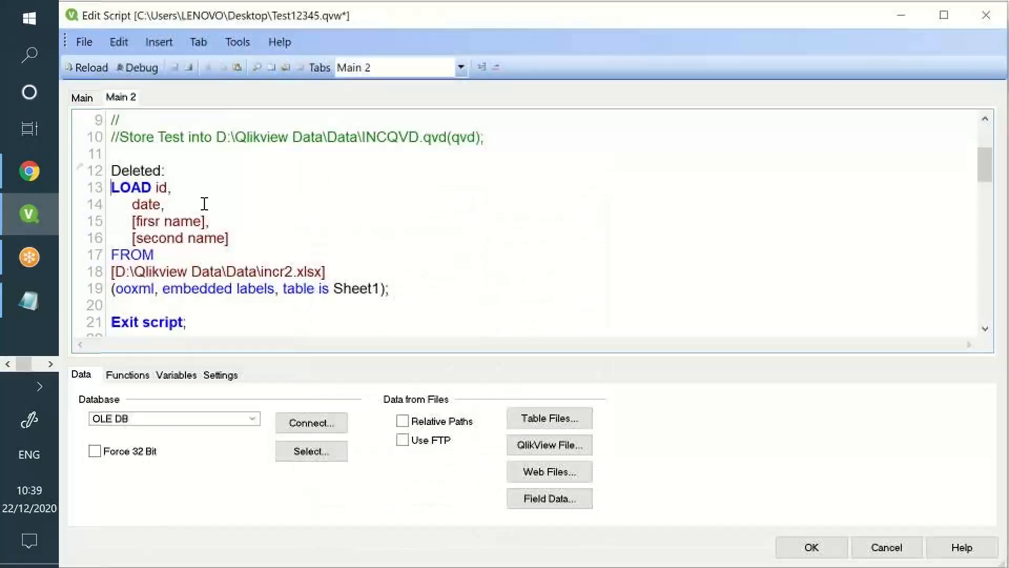
Replace the top Deleted block and Exit script with the INCQVD.qvd Test load
left_click_drag(281, 322, 108, 173)
type("Test: LOAD id, \tdate, \t[firsr name], \t[second name] FROM [D:\\Qlikview Data\\Data\\INCQVD.qvd] (qvd);")
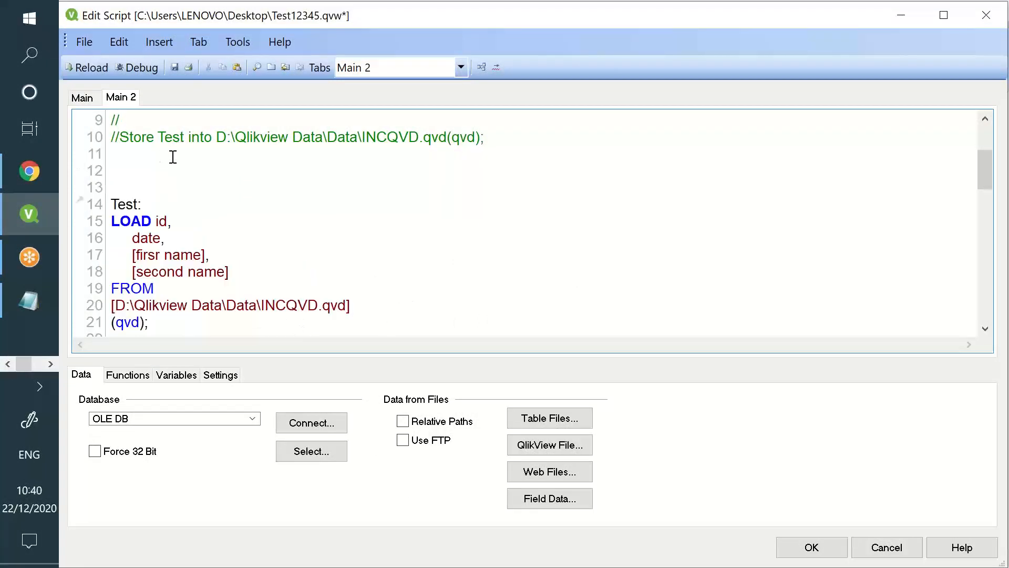
key("Delete")
key("Delete")
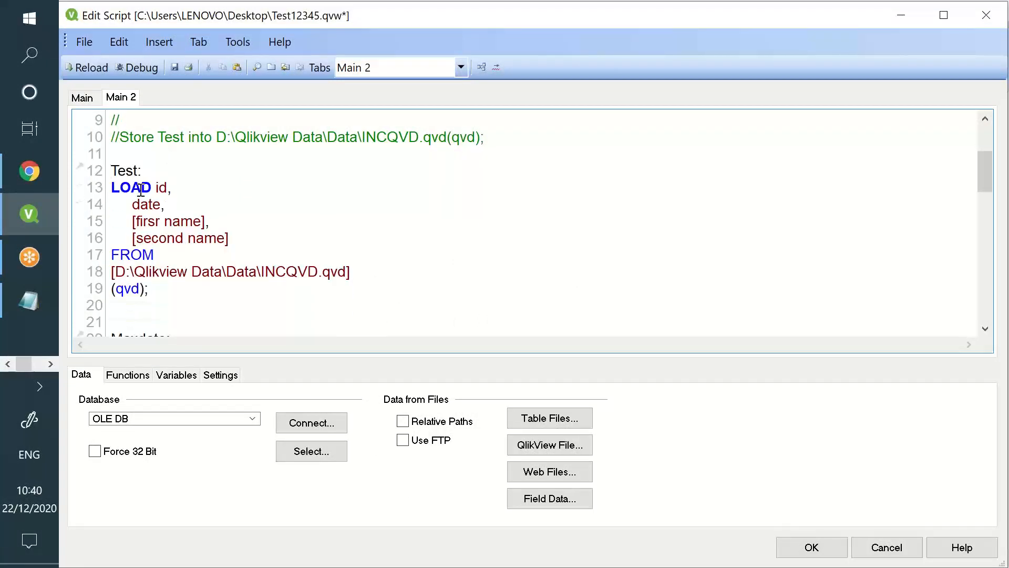
left_click_drag(112, 172, 231, 286)
scroll(229, 277, "down", 2)
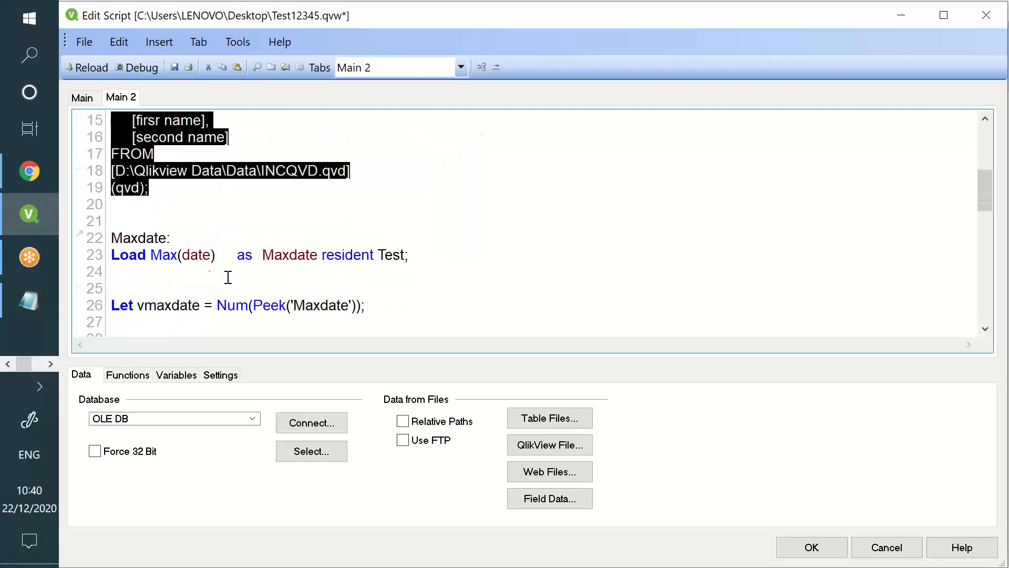
left_click_drag(176, 241, 237, 265)
scroll(237, 265, "down", 2)
left_click(203, 204)
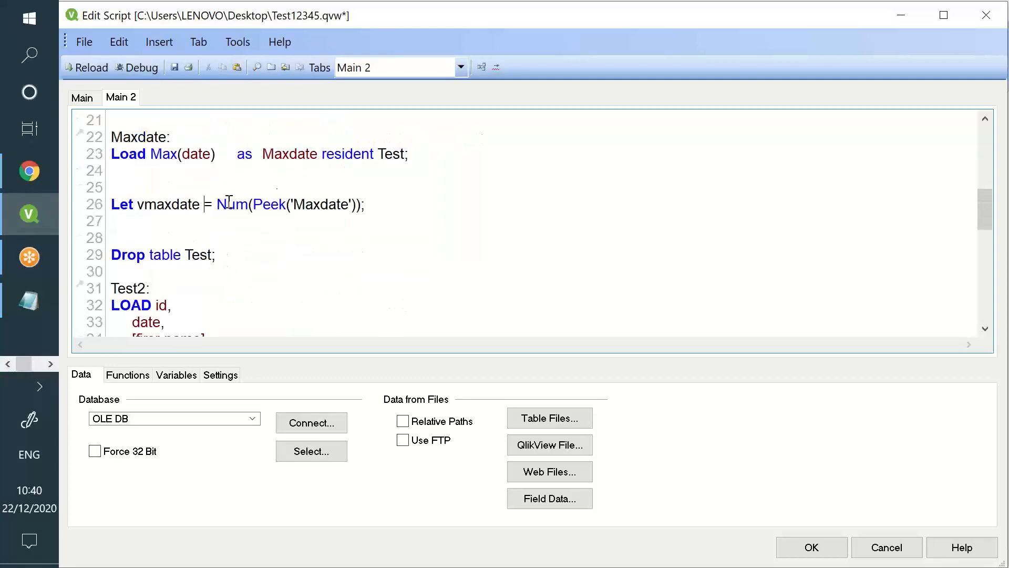
Paste the Deleted load with Exit script onto line 53, after the Where Not Exists(id) load
left_click_drag(229, 202, 286, 195)
scroll(268, 225, "down", 2)
left_click_drag(126, 190, 397, 321)
scroll(398, 321, "down", 4)
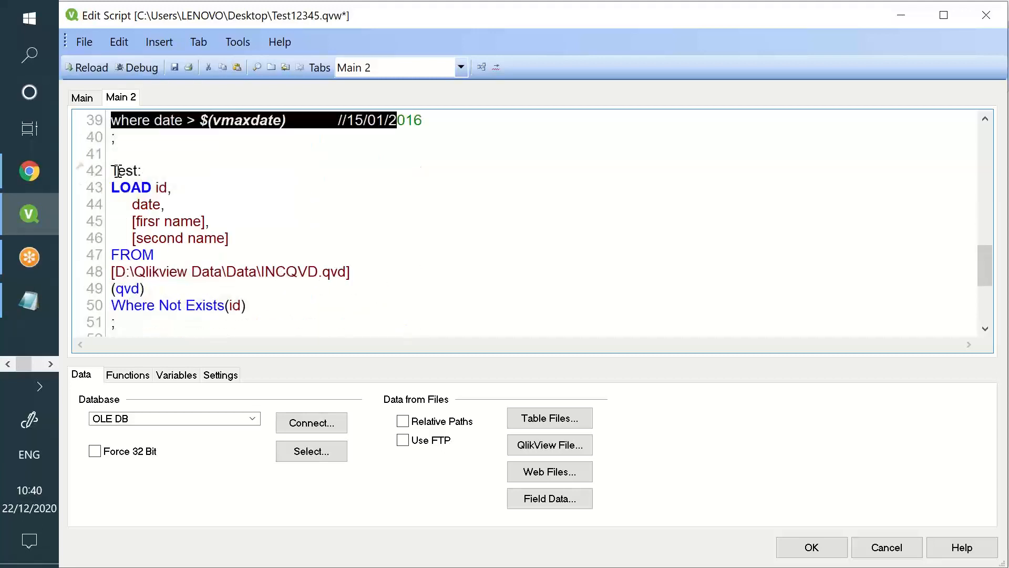
left_click_drag(118, 171, 351, 274)
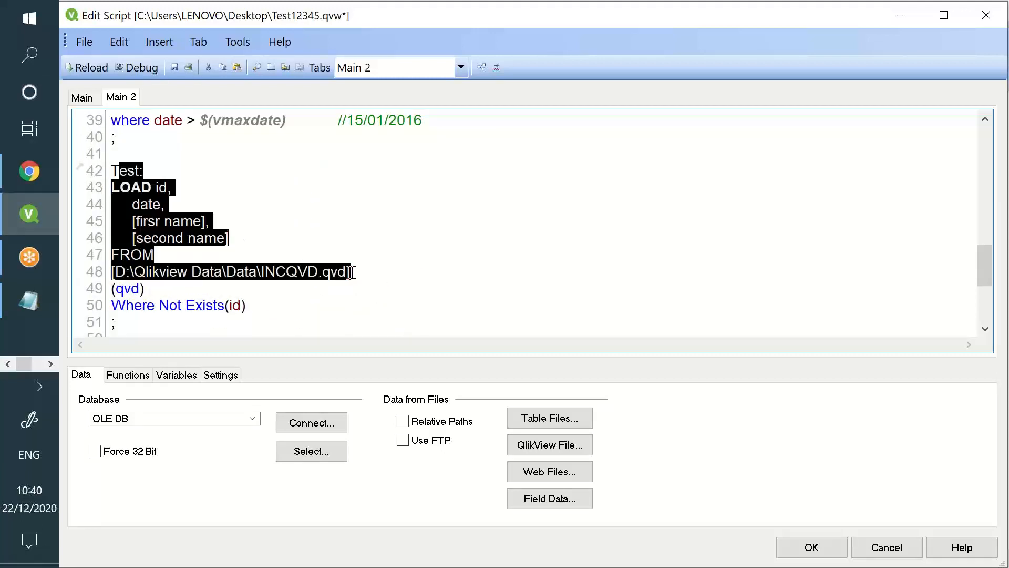
left_click_drag(266, 306, 108, 308)
scroll(108, 305, "down", 3)
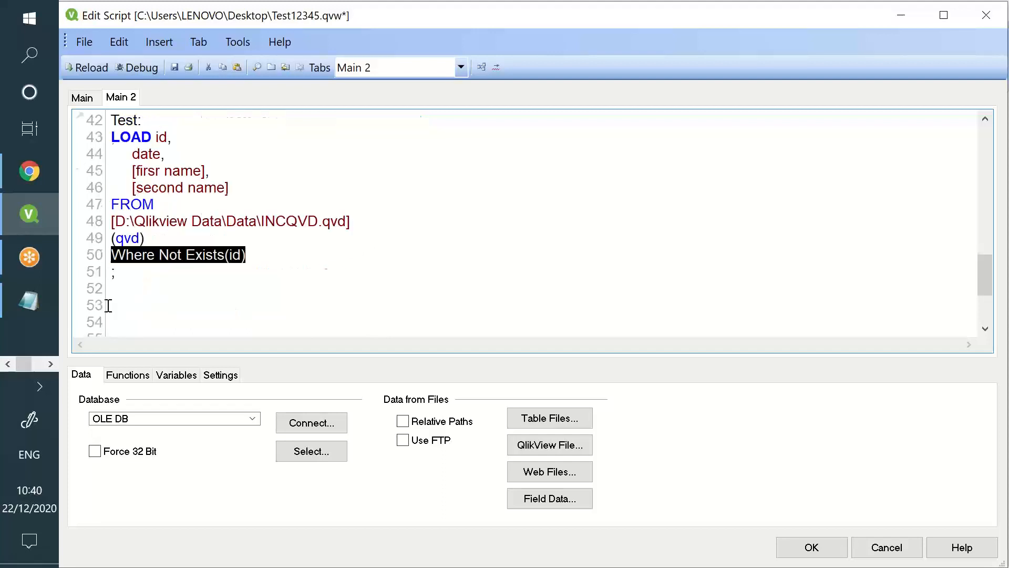
left_click(154, 210)
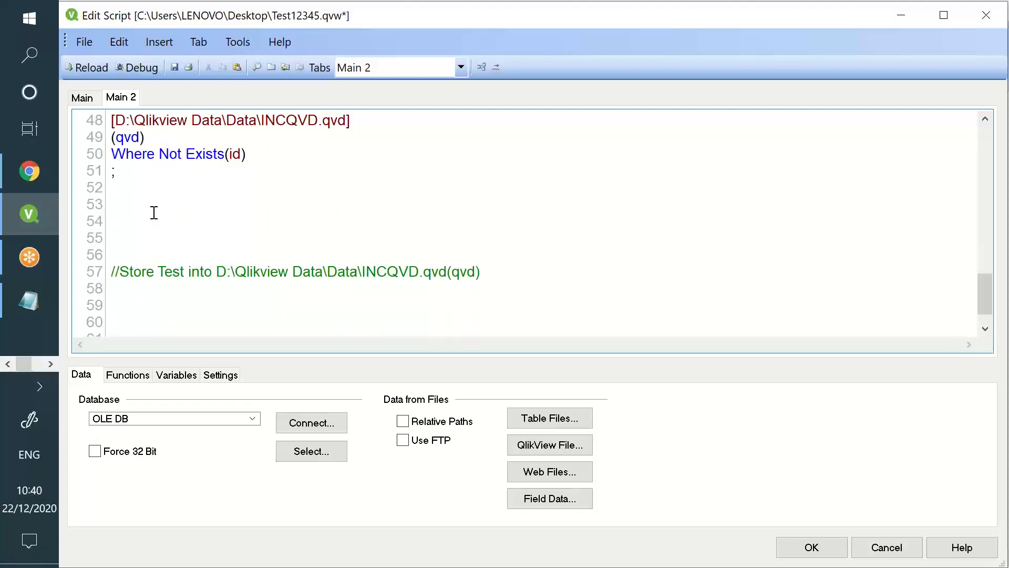
type("Deleted: LOAD id,      date,      [first name],      [second name] FROM [D:\\Qlikview Data\\Data\\incr2.xlsx] (ooxml, embedded labels, table is Sheet1);  Exit script;")
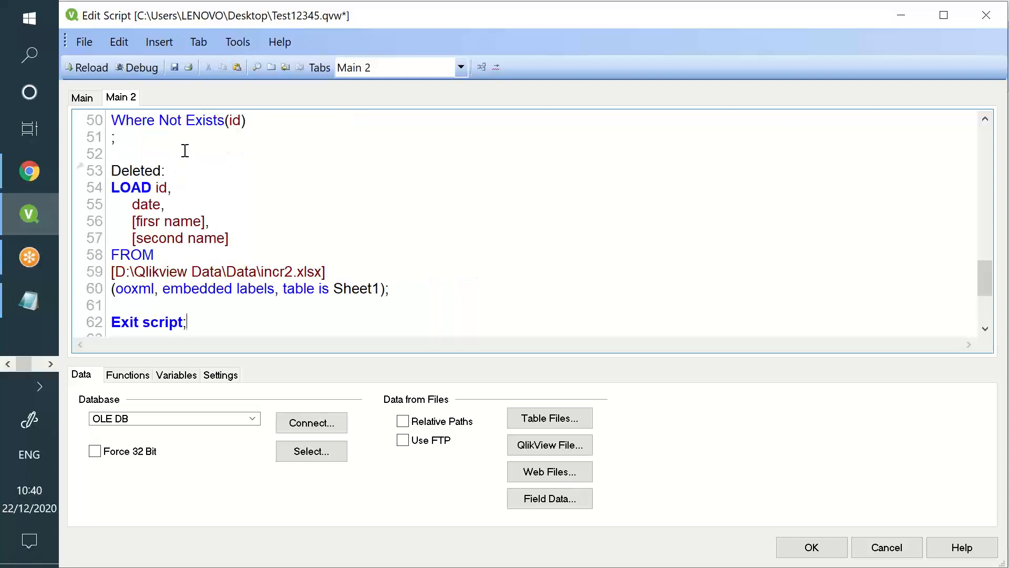
Add an 'Inner join' prefix above the Deleted: load
key("Return")
key("Return")
key("Up")
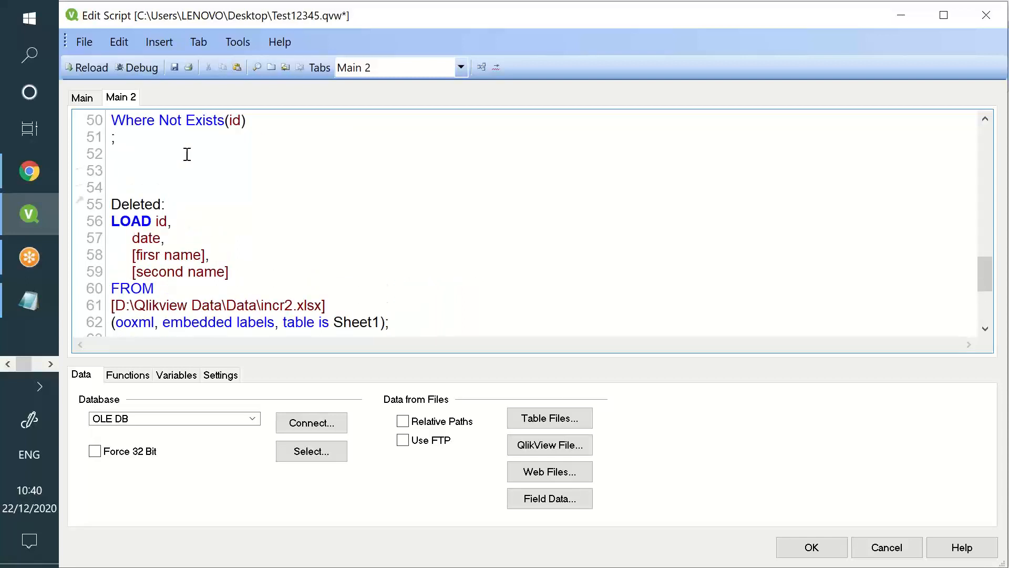
type("Inner join")
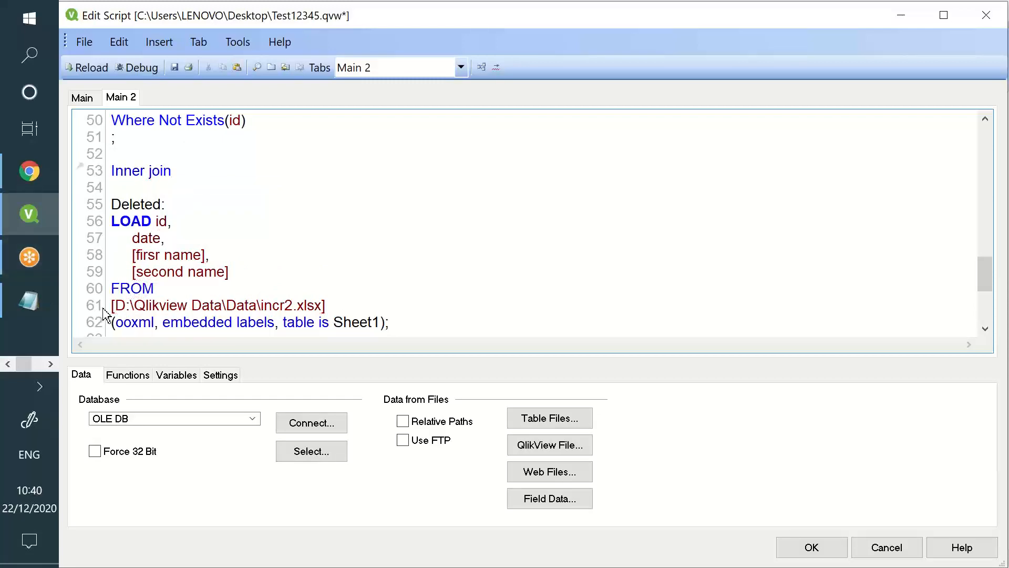
scroll(228, 259, "up", 2)
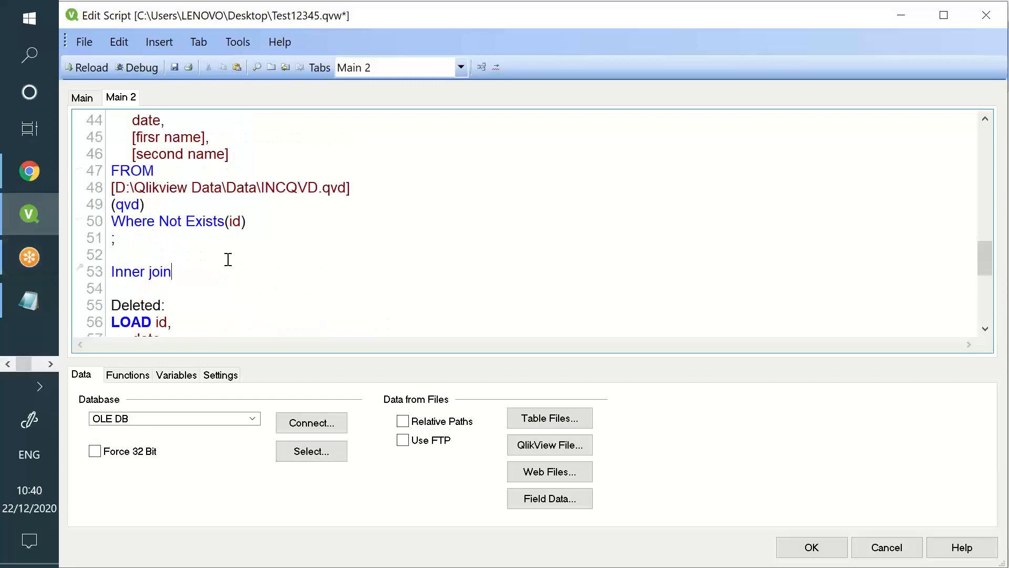
left_click_drag(244, 237, 168, 112)
scroll(158, 193, "down", 3)
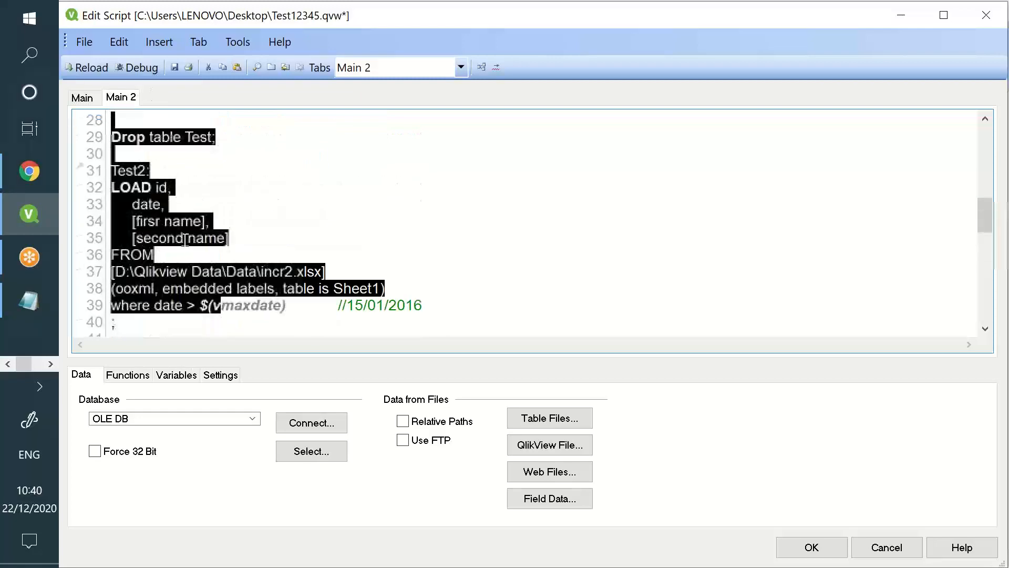
left_click(135, 170)
scroll(157, 189, "down", 3)
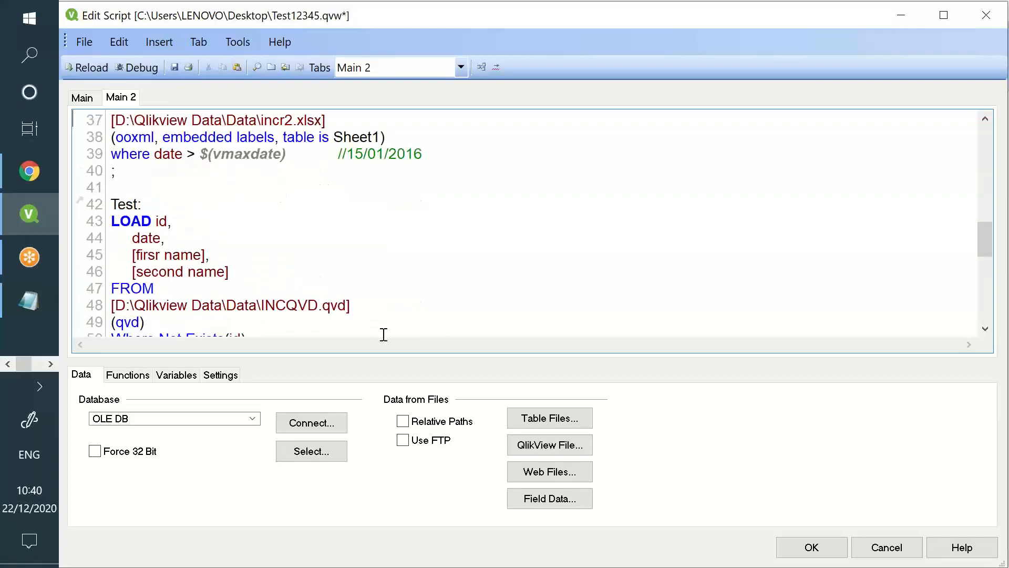
scroll(382, 315, "down", 1)
Insert 'exit script;' on line 53, right after the Where Not Exists load
left_click_drag(348, 288, 114, 138)
scroll(162, 166, "down", 6)
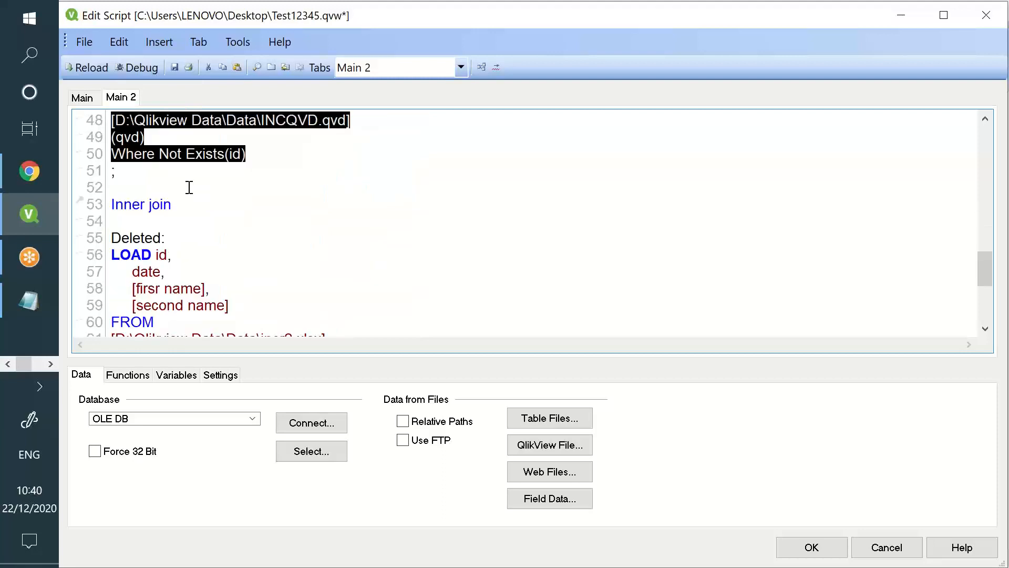
left_click(166, 194)
key("Return")
key("Return")
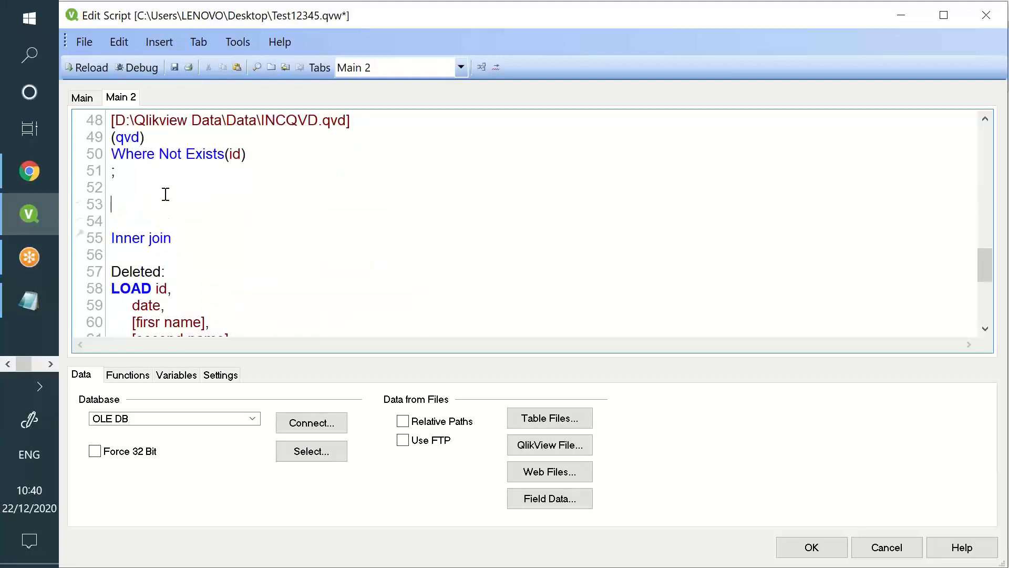
type("exit script;")
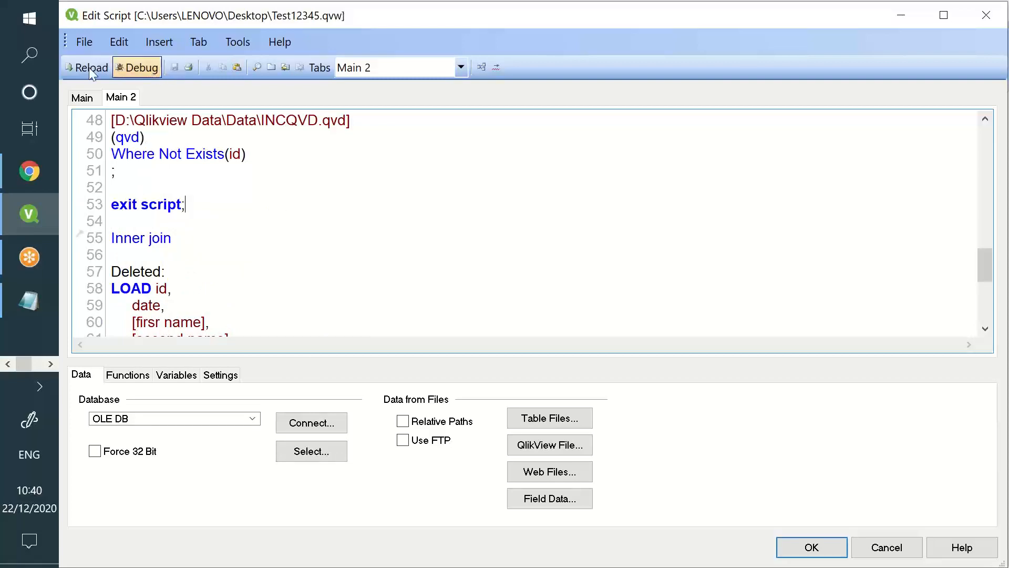
Reload the script and view the refreshed table
left_click(89, 67)
left_click(370, 483)
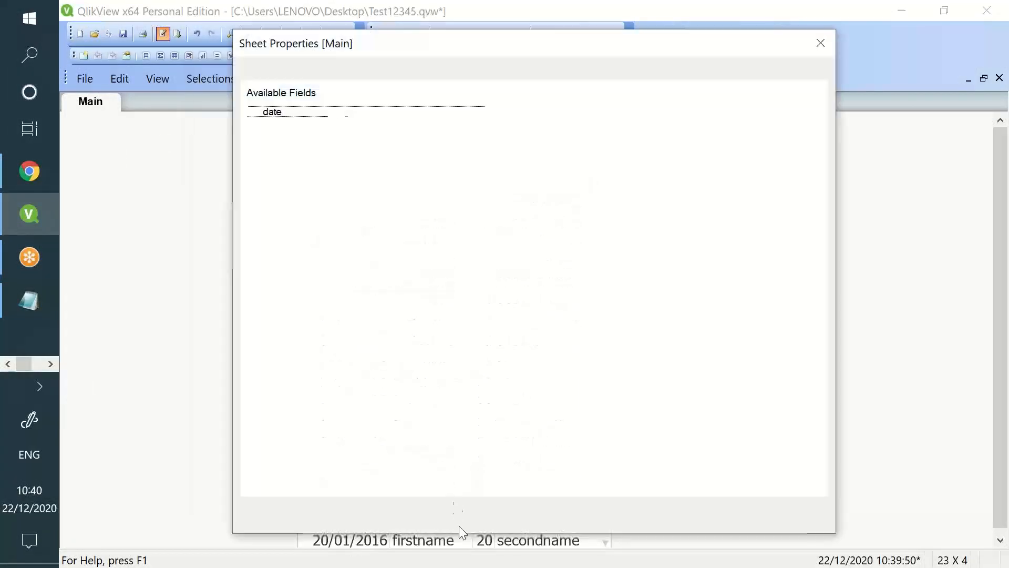
left_click(550, 516)
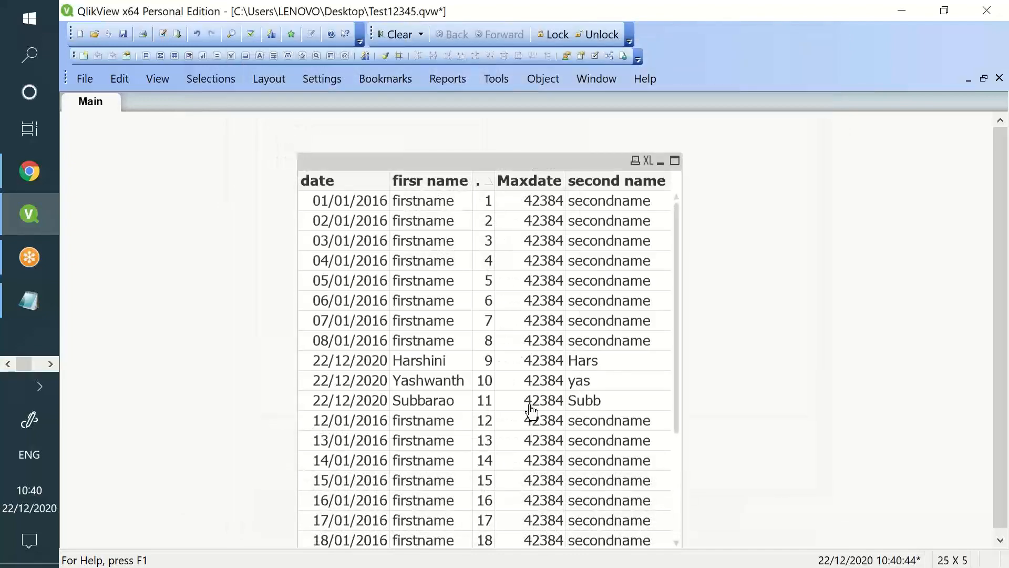
left_click(164, 34)
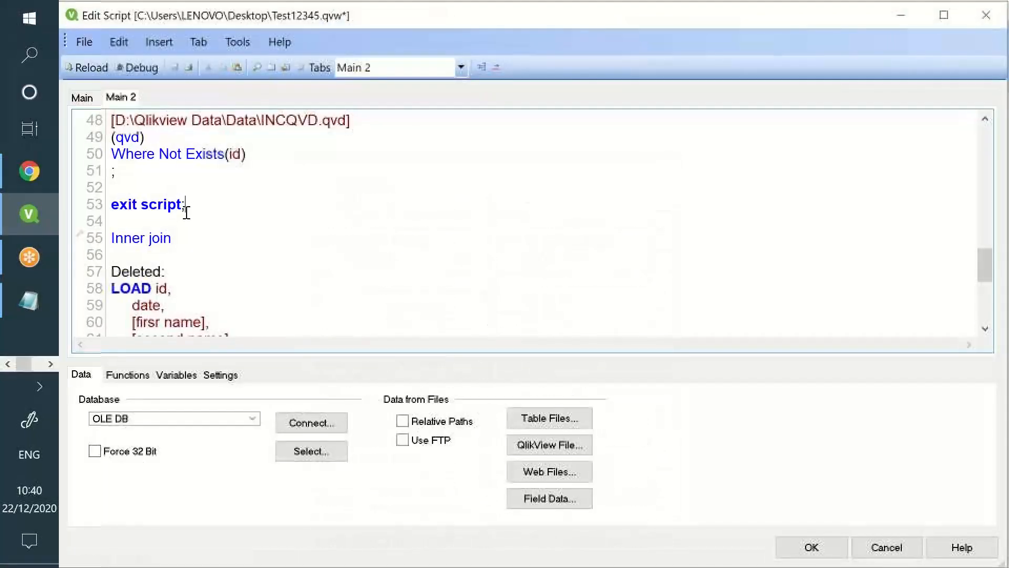
Delete the temporary exit script line so the Inner join Deleted load runs
left_click_drag(184, 205, 107, 195)
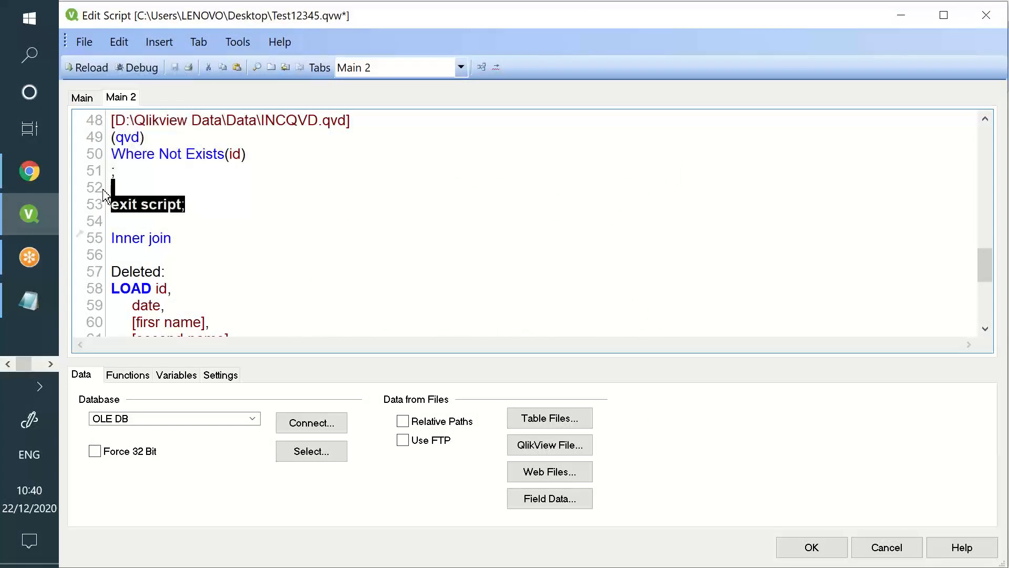
key("Delete")
scroll(151, 242, "down", 1)
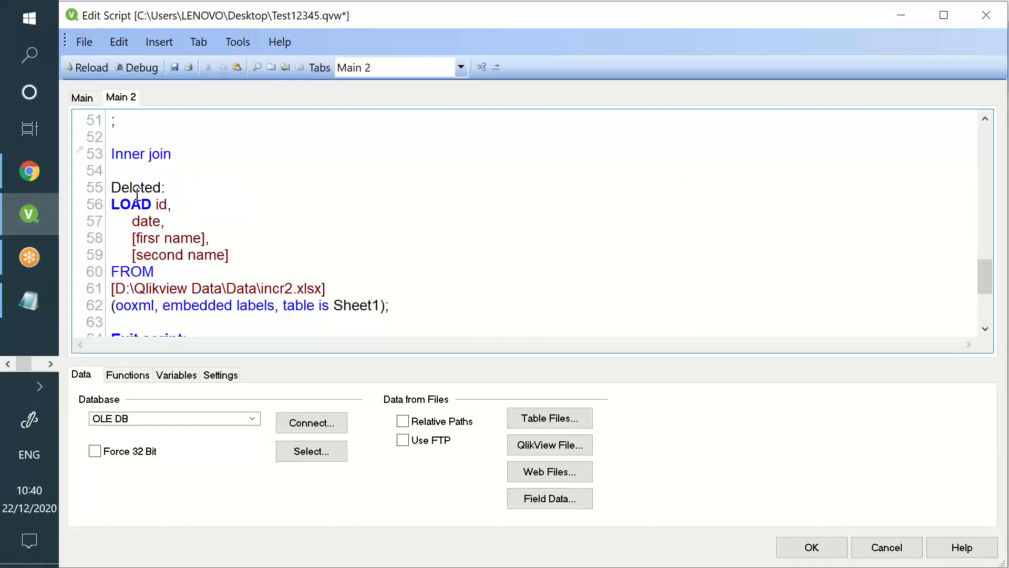
left_click_drag(137, 195, 243, 305)
left_click_drag(171, 153, 113, 151)
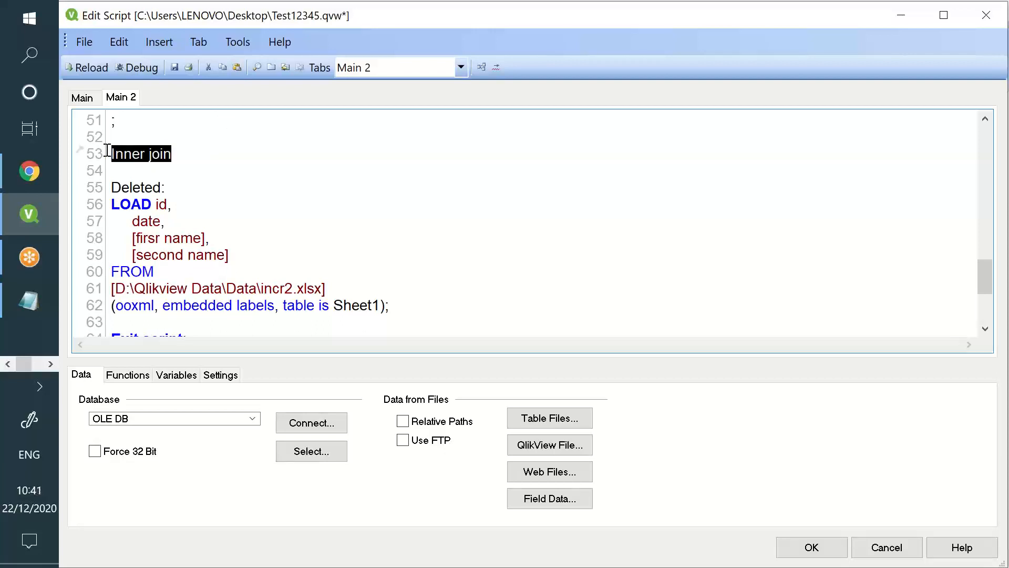
scroll(120, 210, "down", 2)
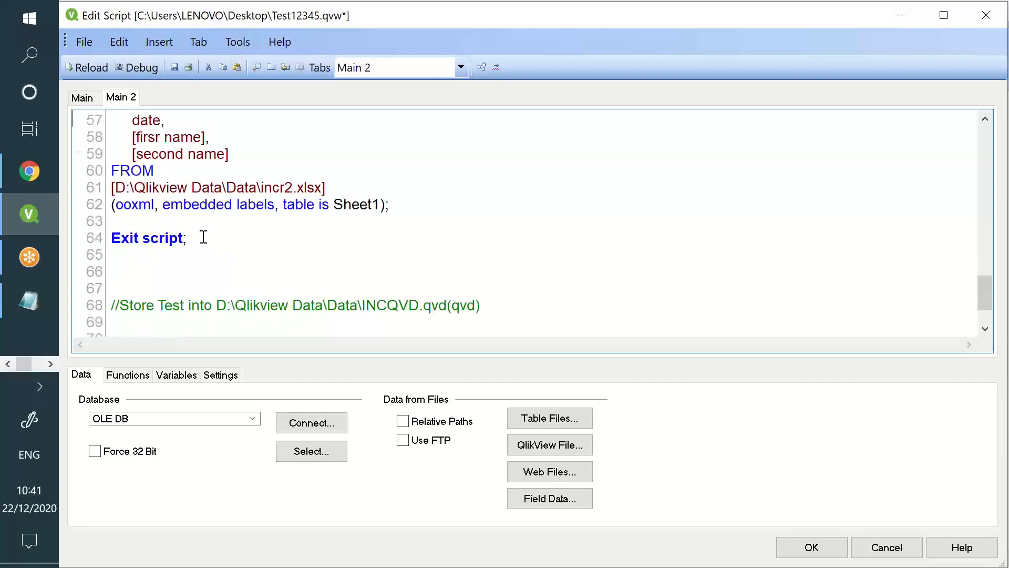
scroll(201, 237, "up", 2)
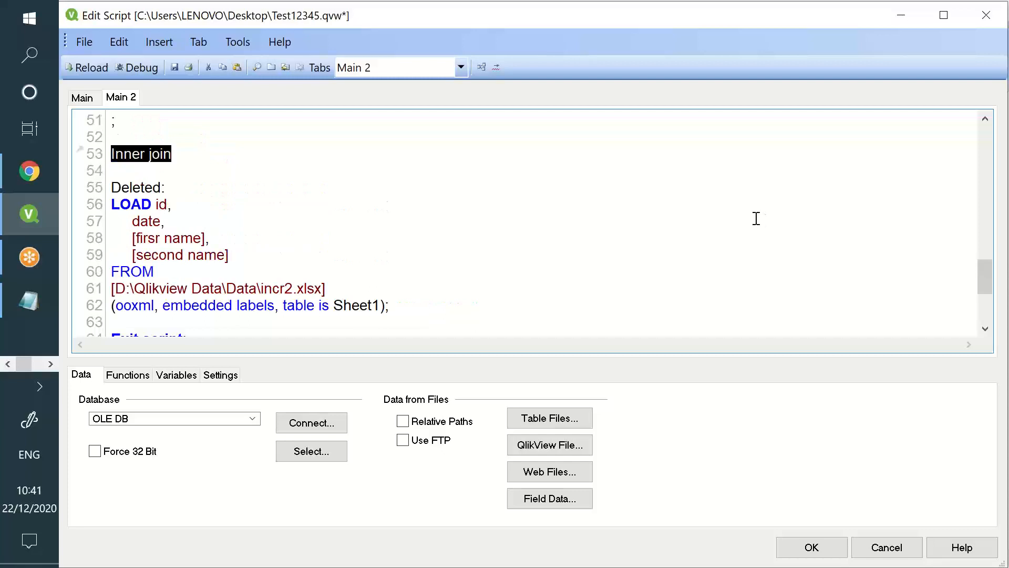
key("Tab")
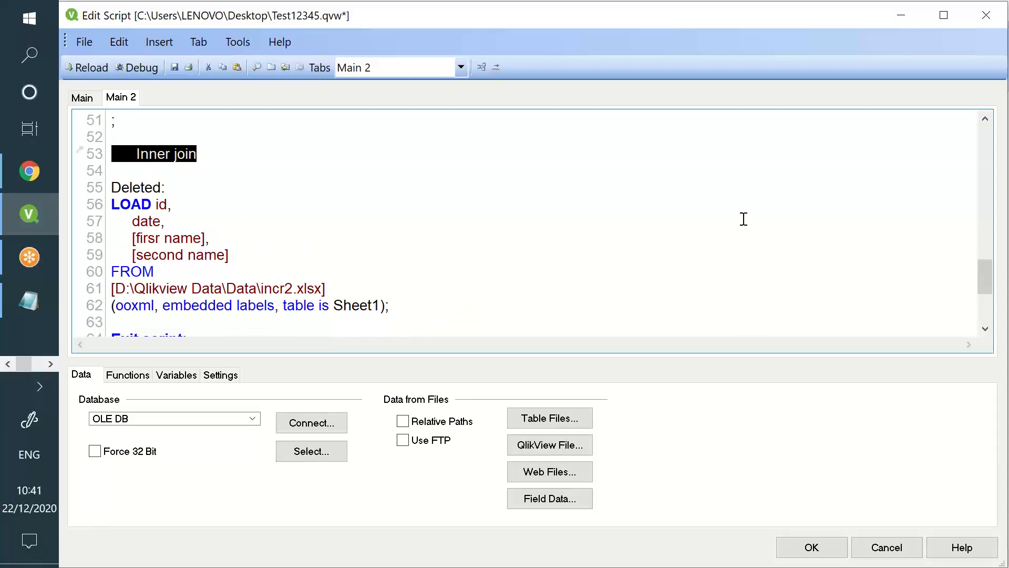
key("ctrl+z")
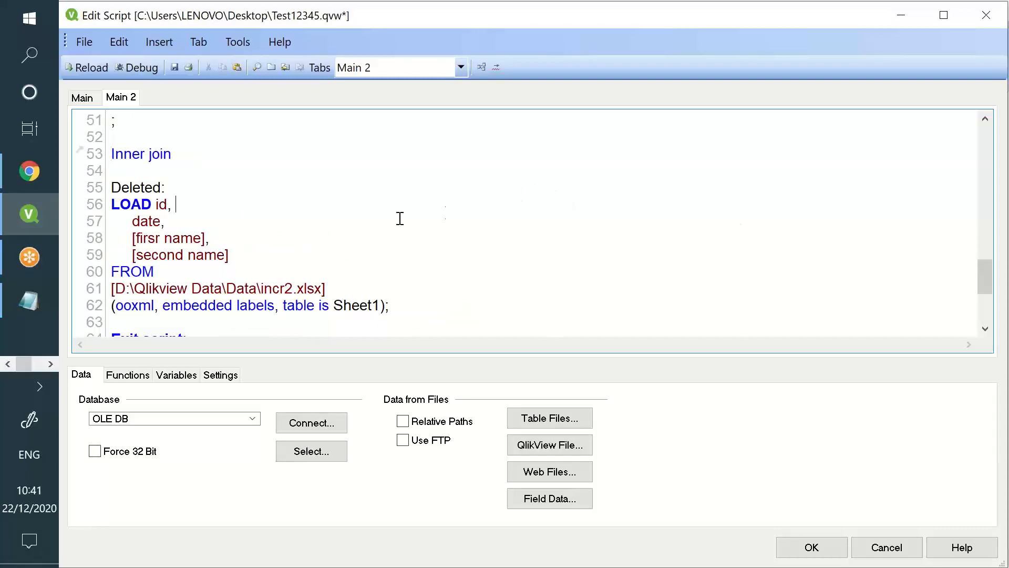
Review the Inner join Deleted load block and reload the script
scroll(391, 215, "up", 4)
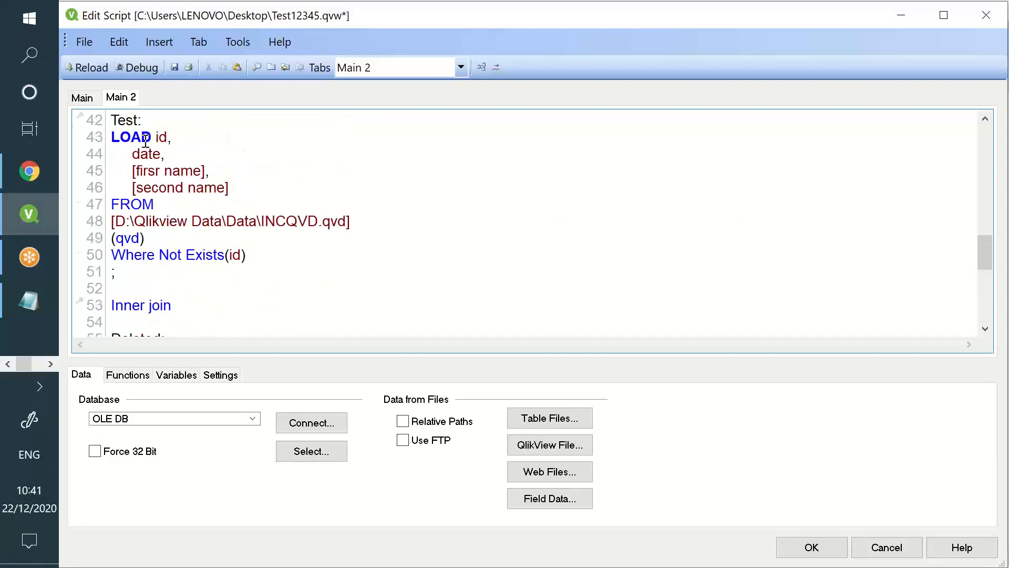
left_click_drag(285, 305, 115, 122)
scroll(137, 178, "down", 7)
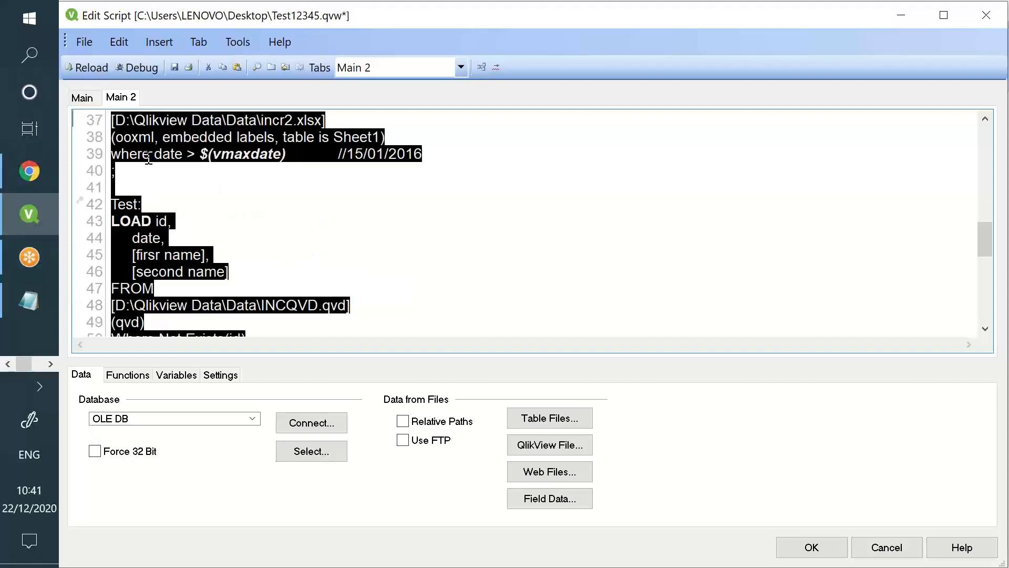
left_click_drag(131, 174, 386, 300)
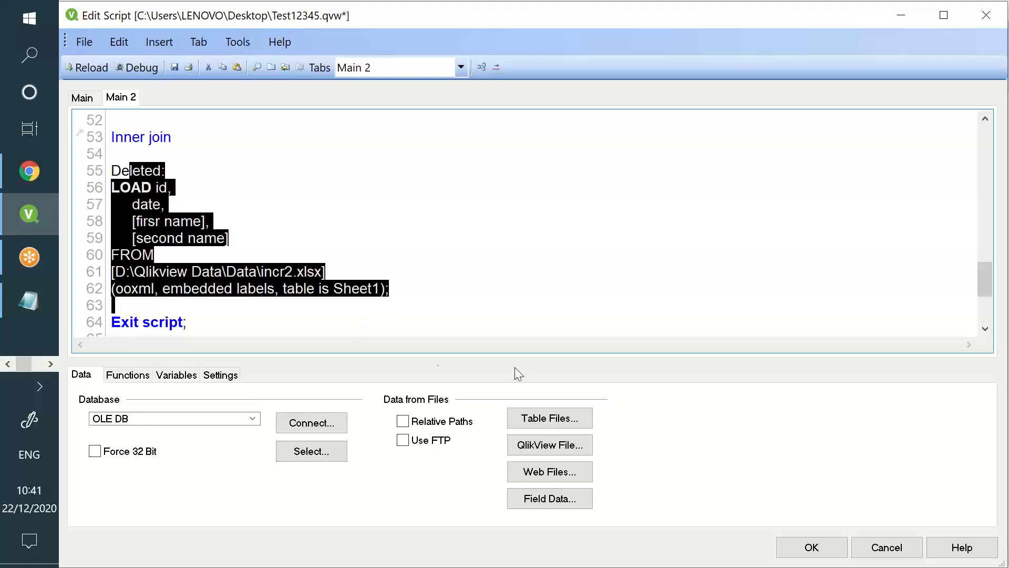
left_click(926, 419)
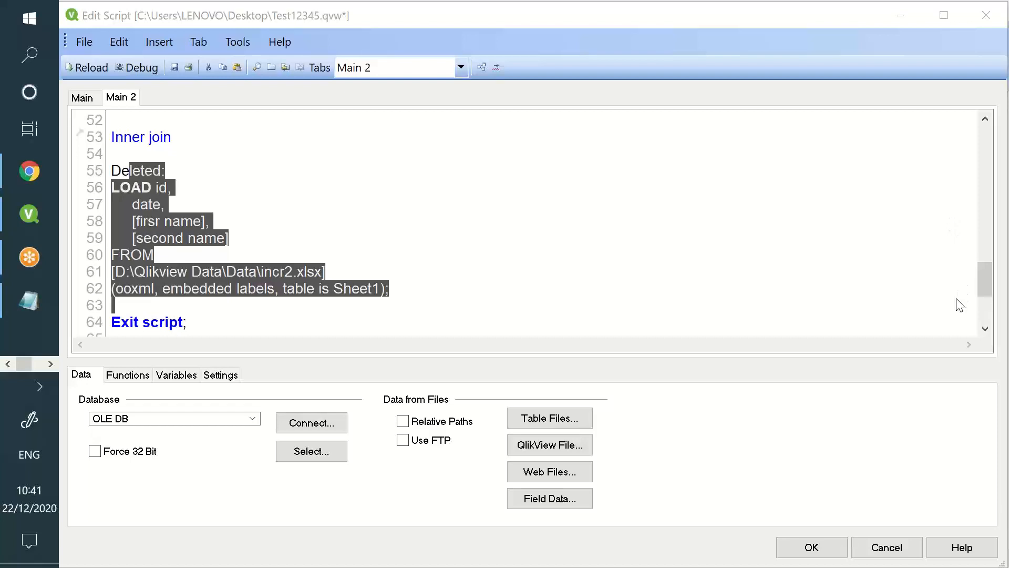
left_click(178, 74)
left_click(100, 70)
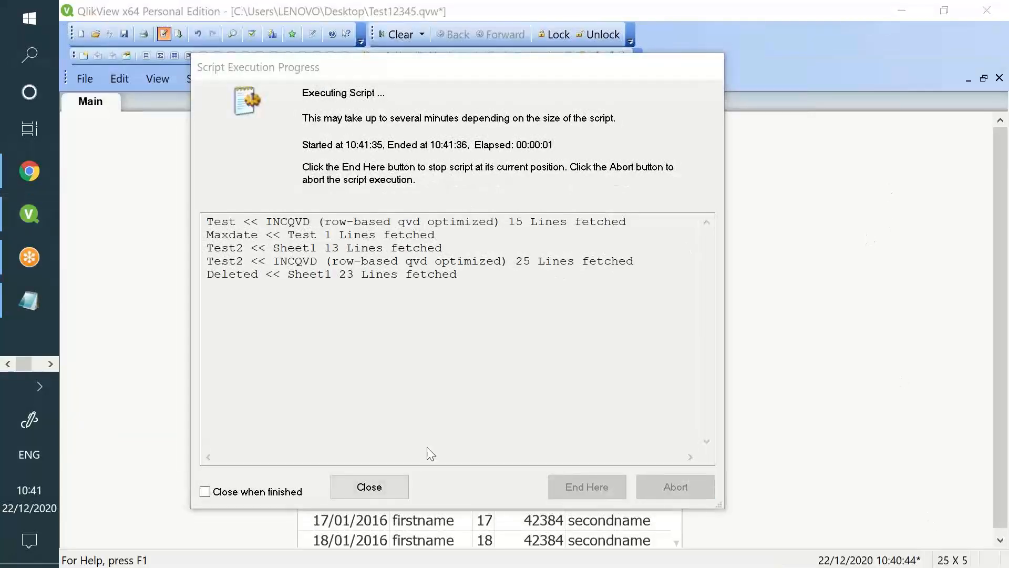
Verify the table box lists 23 records without ids 12 and 13
left_click(383, 485)
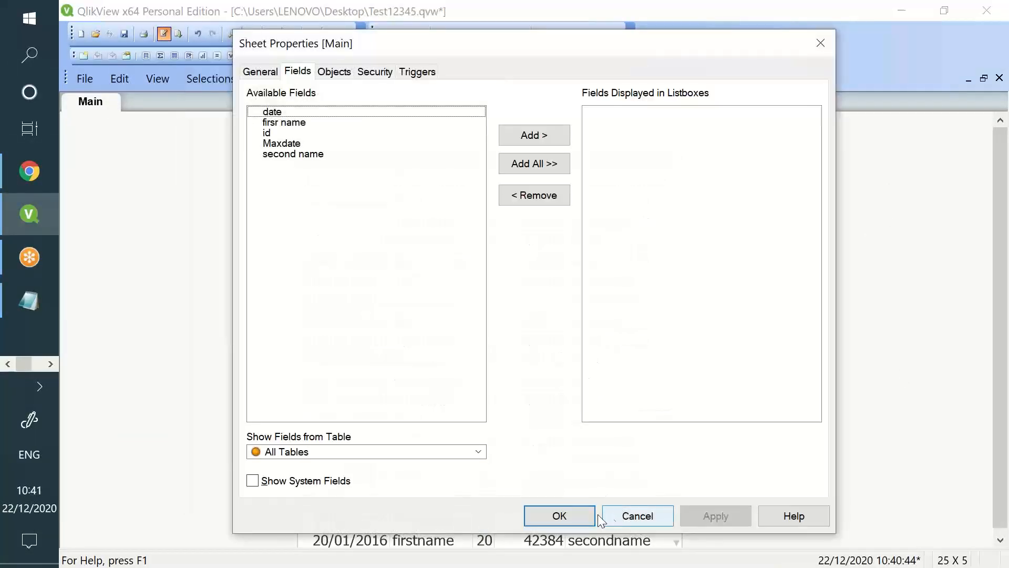
left_click(582, 518)
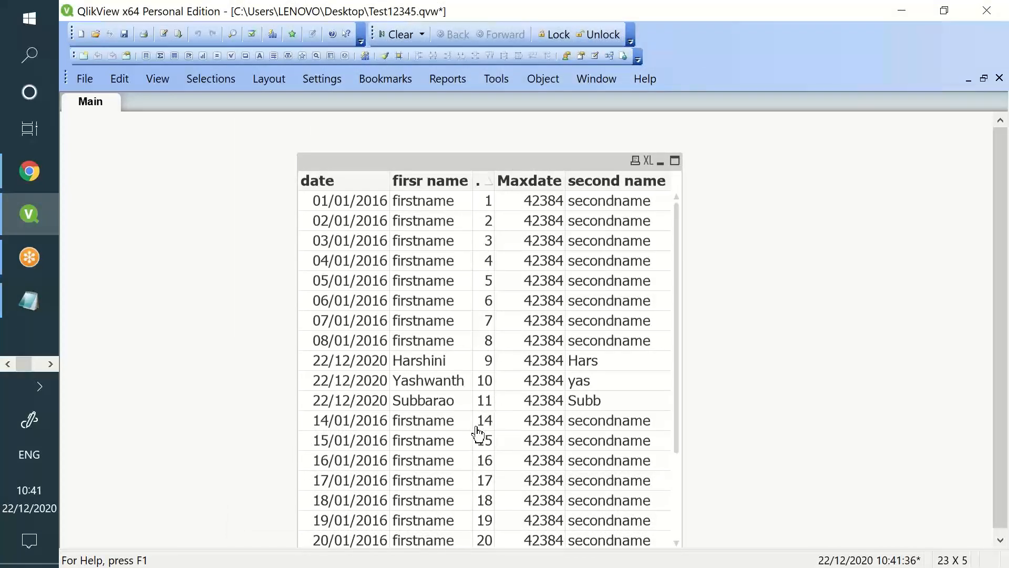
scroll(482, 434, "down", 1)
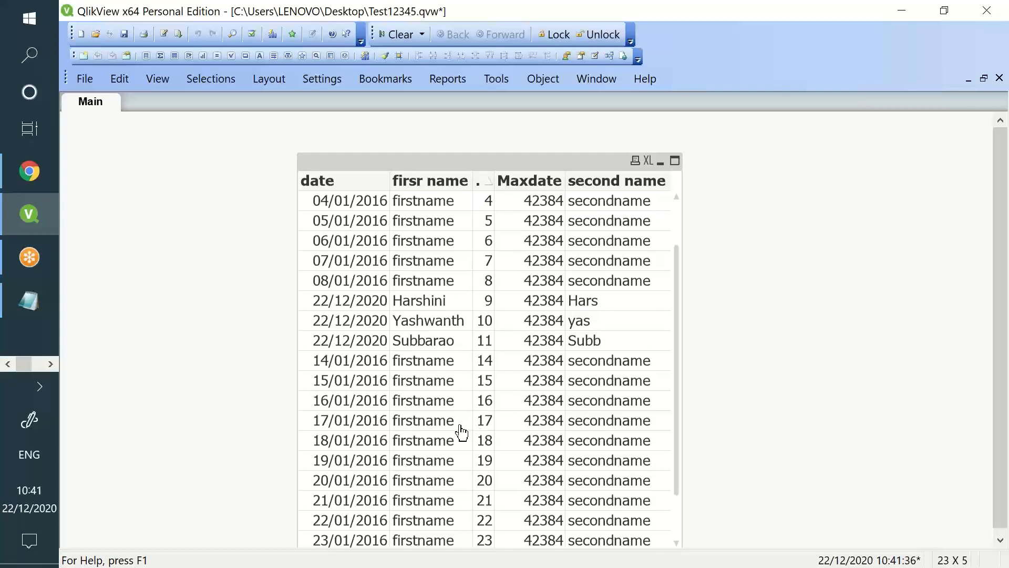
left_click(164, 34)
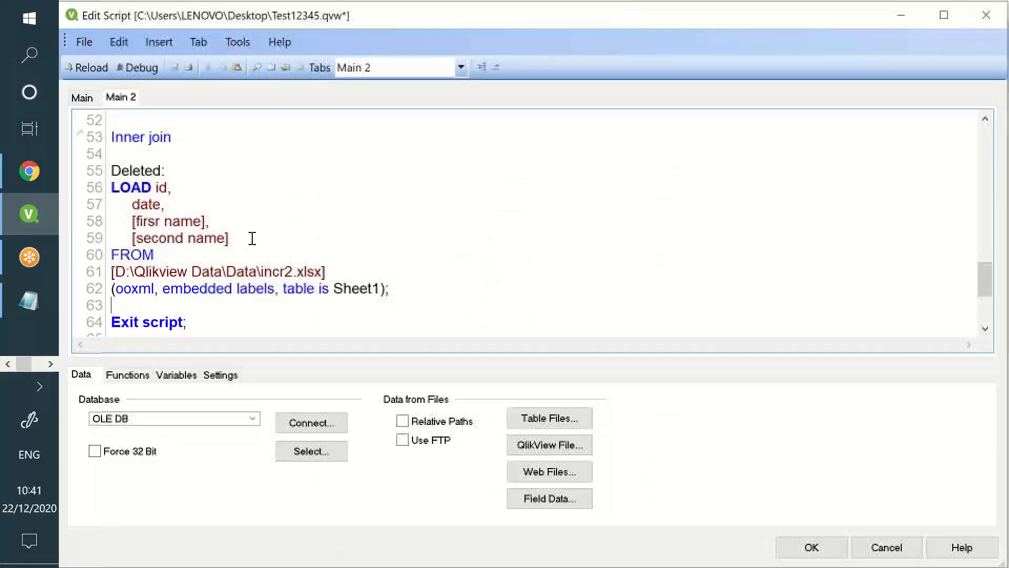
scroll(247, 231, "up", 3)
left_click_drag(247, 239, 137, 303)
scroll(153, 281, "down", 6)
scroll(157, 277, "down", 5)
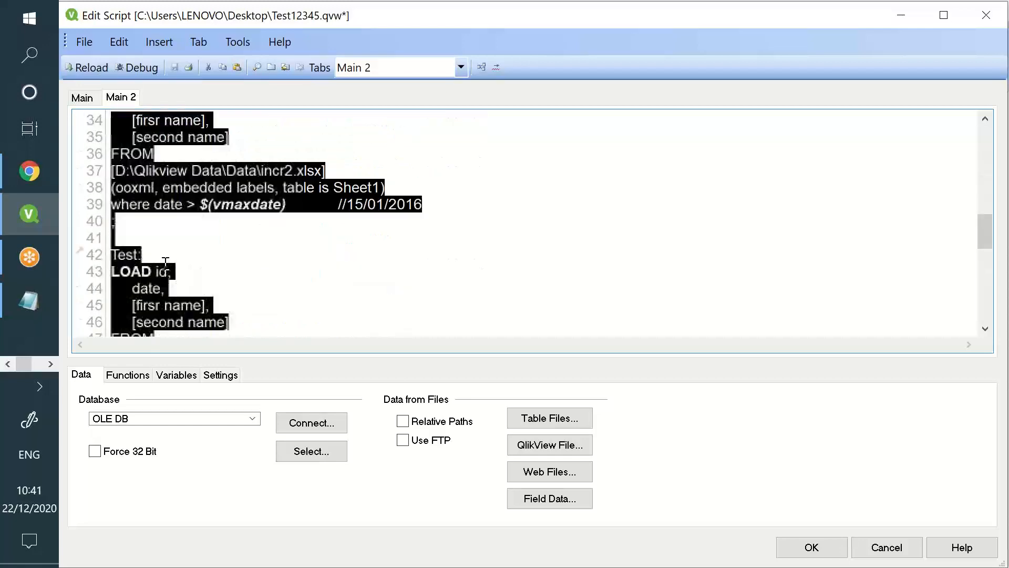
left_click_drag(187, 170, 294, 291)
left_click(294, 291)
scroll(294, 292, "down", 6)
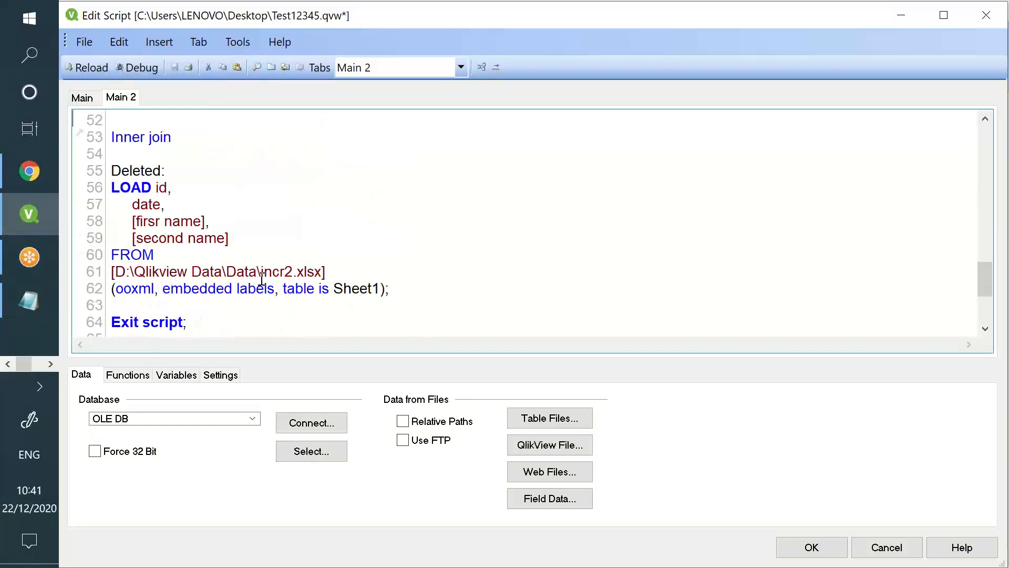
left_click_drag(158, 187, 257, 271)
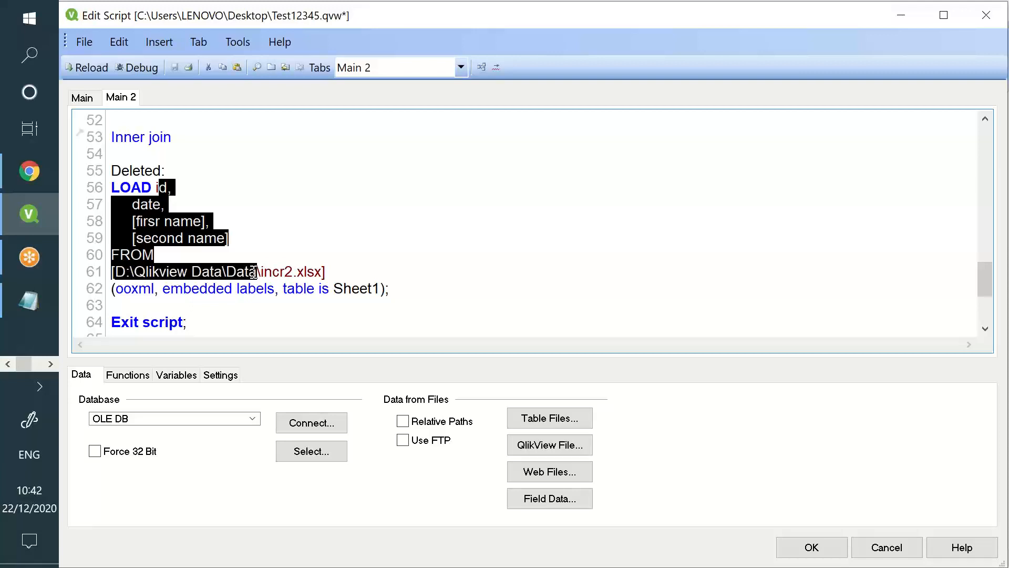
Label the load blocks with //deletion data, Update and Insertion comments
left_click(422, 289)
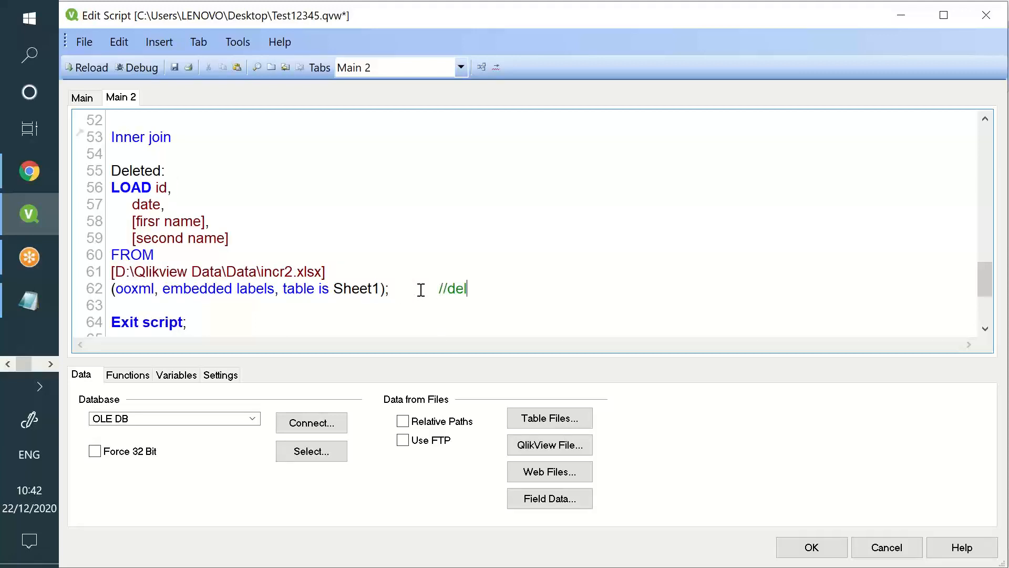
type("//deletion data")
scroll(237, 228, "up", 3)
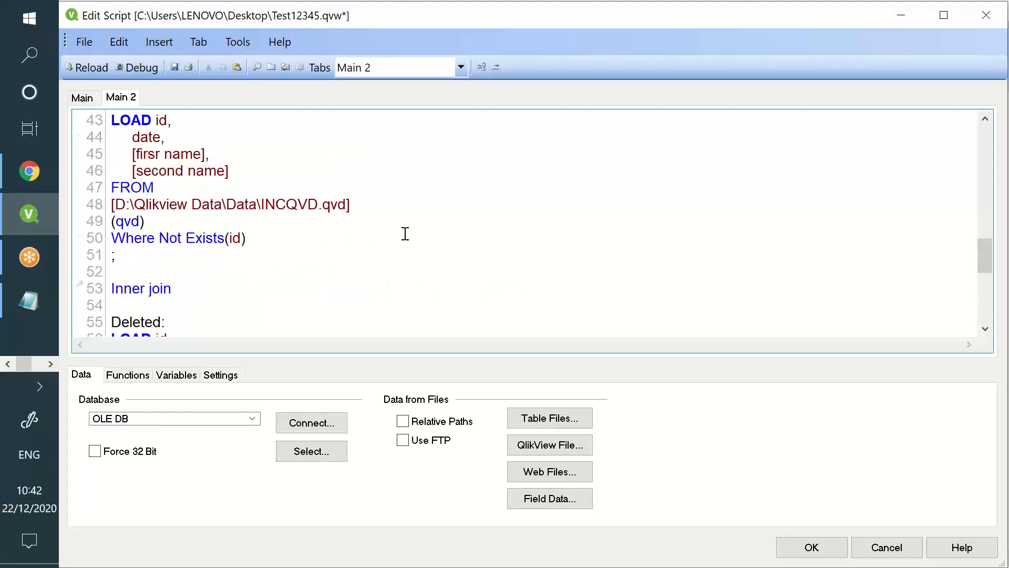
type("Update")
scroll(397, 234, "up", 4)
left_click(475, 252)
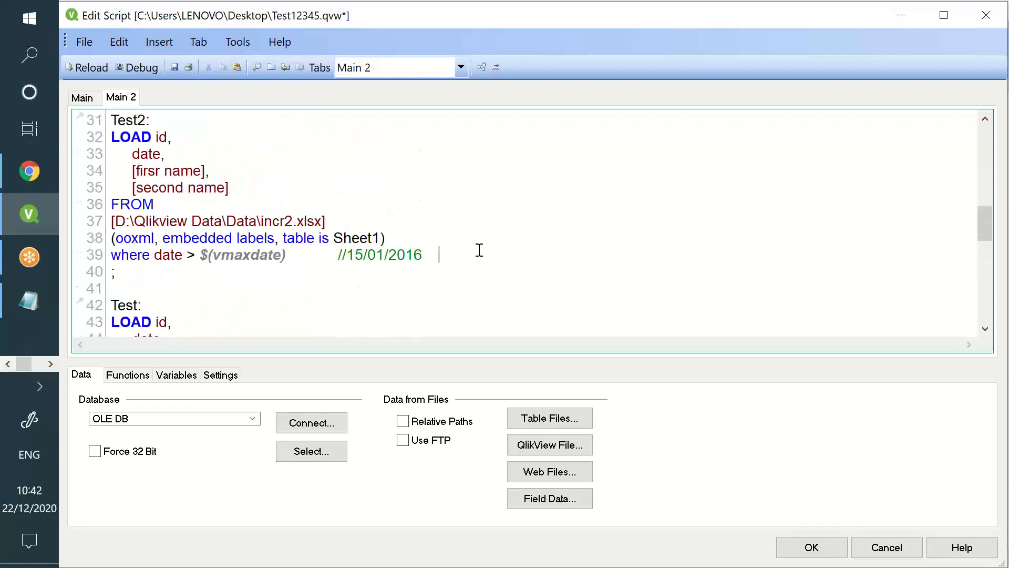
type("Insertion")
Review the Deleted load block and delete the Exit script statement
left_click_drag(578, 250, 112, 120)
scroll(356, 224, "down", 1)
scroll(550, 271, "down", 3)
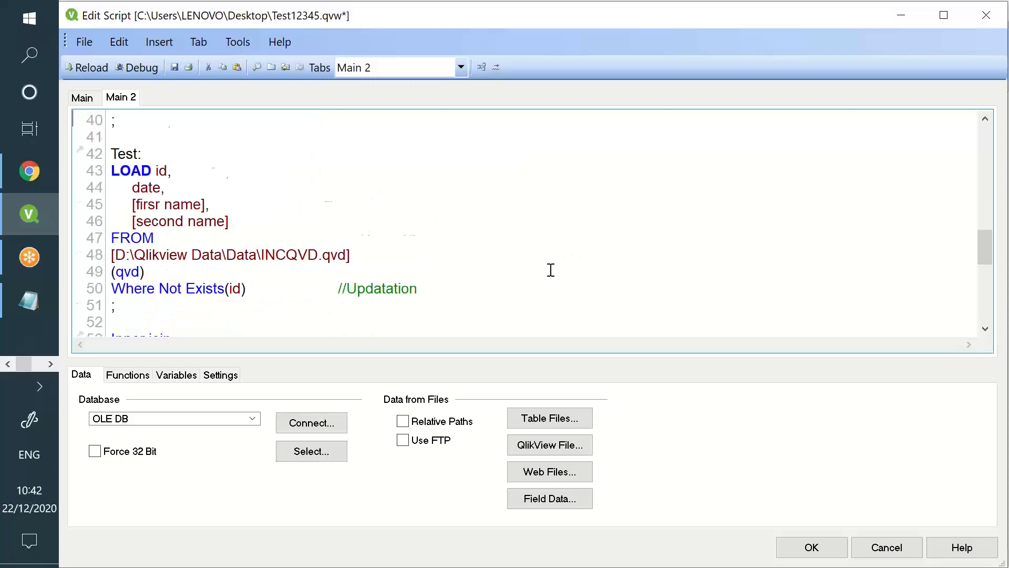
left_click_drag(550, 270, 174, 76)
scroll(347, 211, "down", 17)
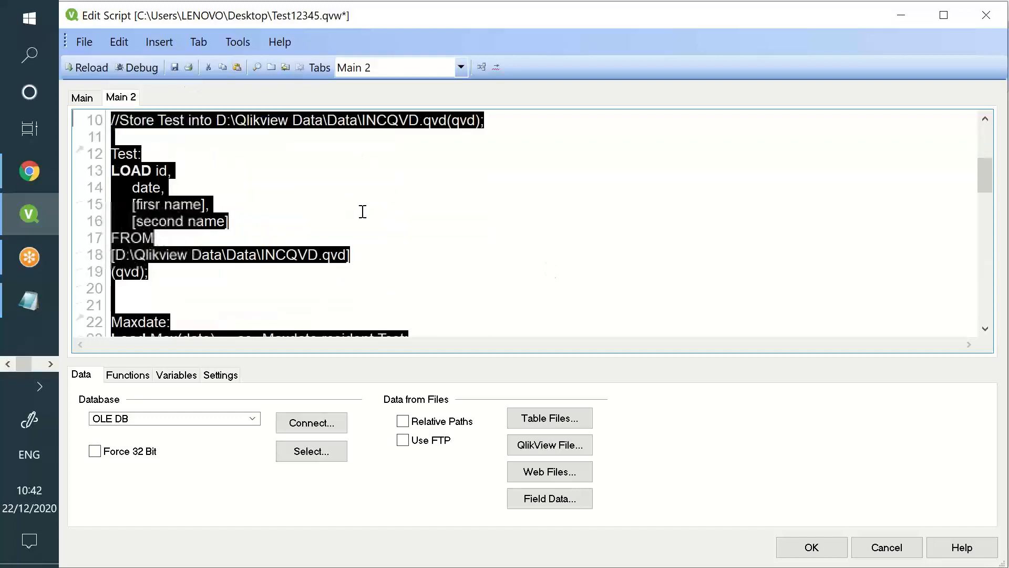
scroll(581, 349, "up", 1)
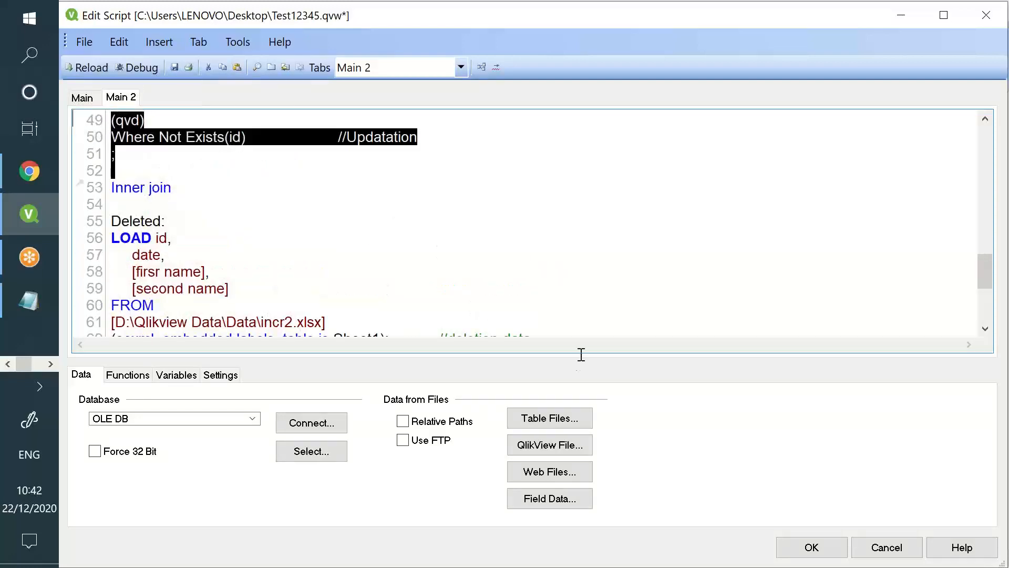
scroll(585, 254, "down", 2)
left_click(585, 254)
left_click_drag(585, 254, 120, 120)
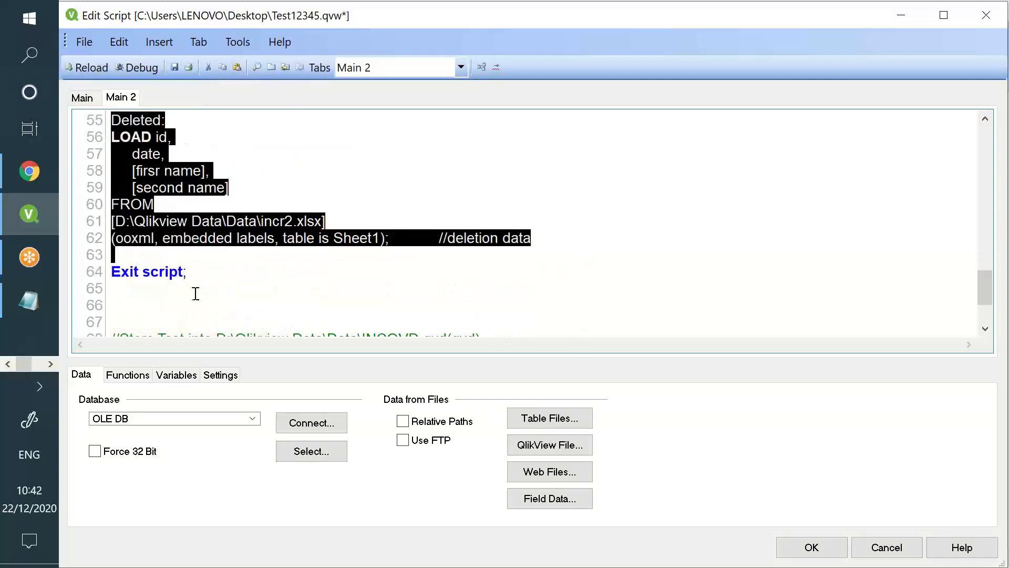
left_click_drag(184, 271, 119, 250)
key("Delete")
key("Delete")
key("Delete")
key("Delete")
key("Delete")
key("Delete")
key("Delete")
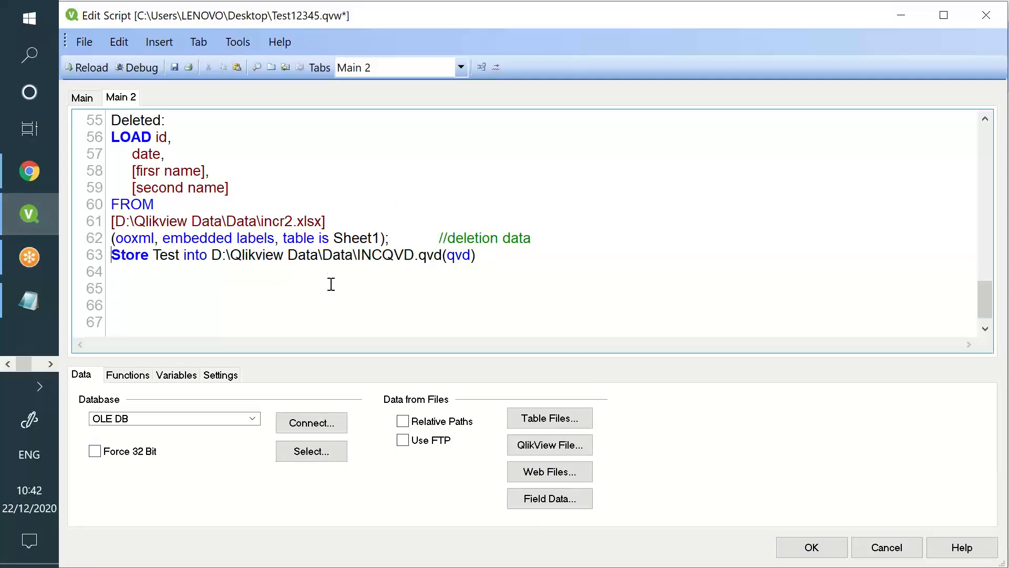
Select the Test2 table name and the closing Store Test into INCQVD.qvd lines
scroll(331, 284, "up", 10)
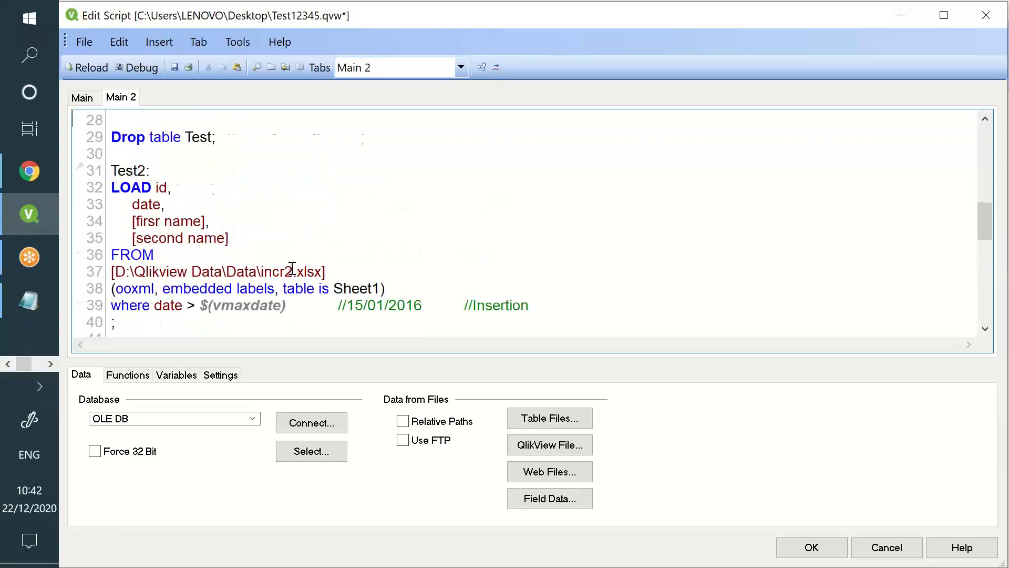
double_click(127, 219)
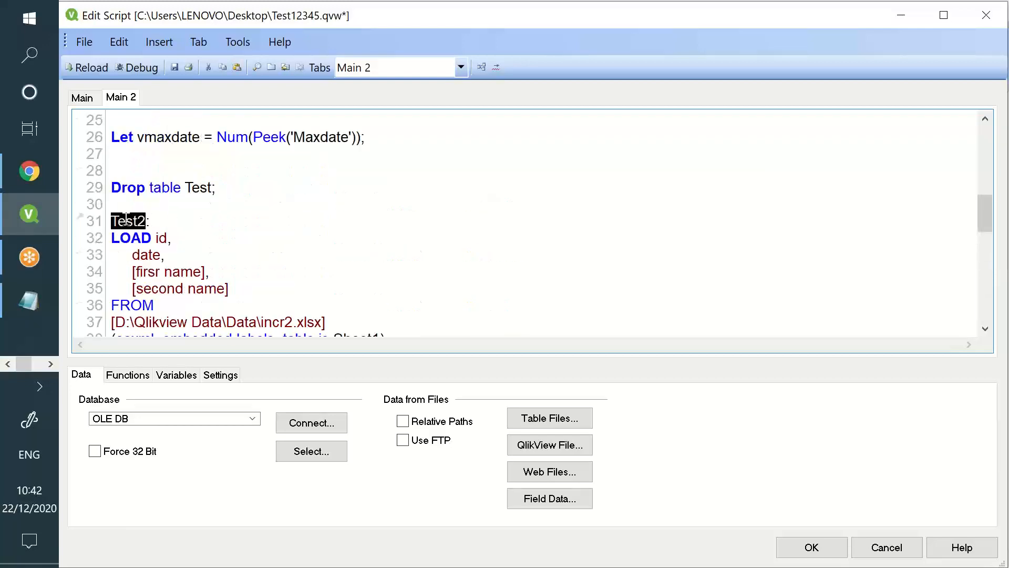
scroll(257, 321, "down", 2)
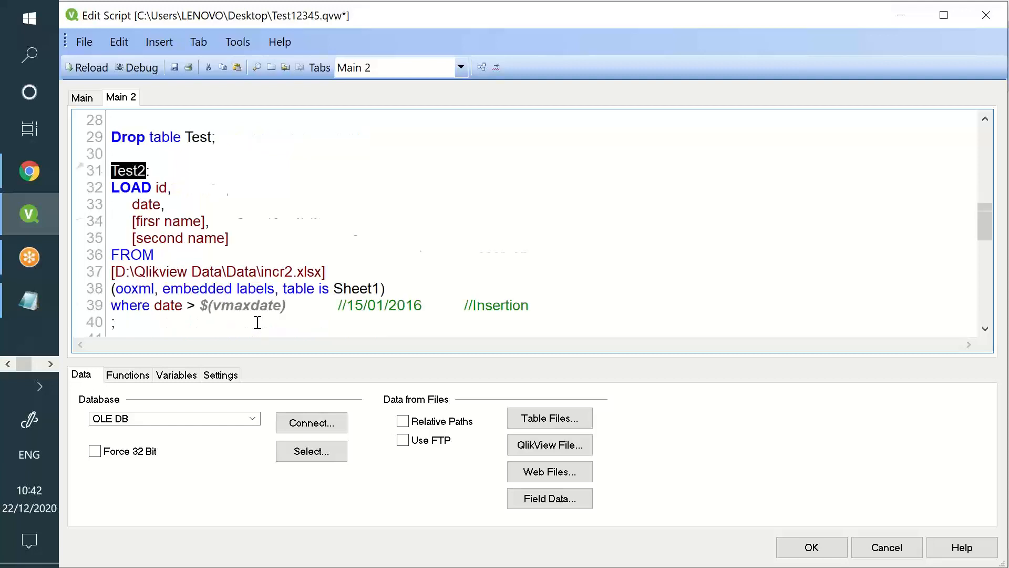
scroll(179, 189, "down", 3)
left_click_drag(112, 172, 210, 322)
scroll(212, 270, "down", 3)
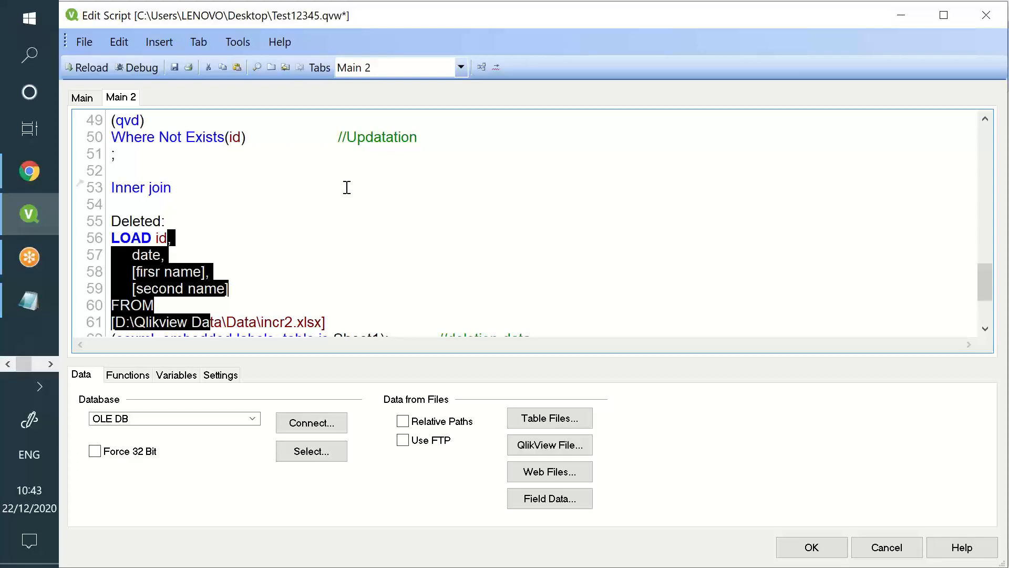
Bring up the Notepad tutorial notes and read through the incremental-load steps
left_click(41, 305)
left_click_drag(179, 204, 434, 523)
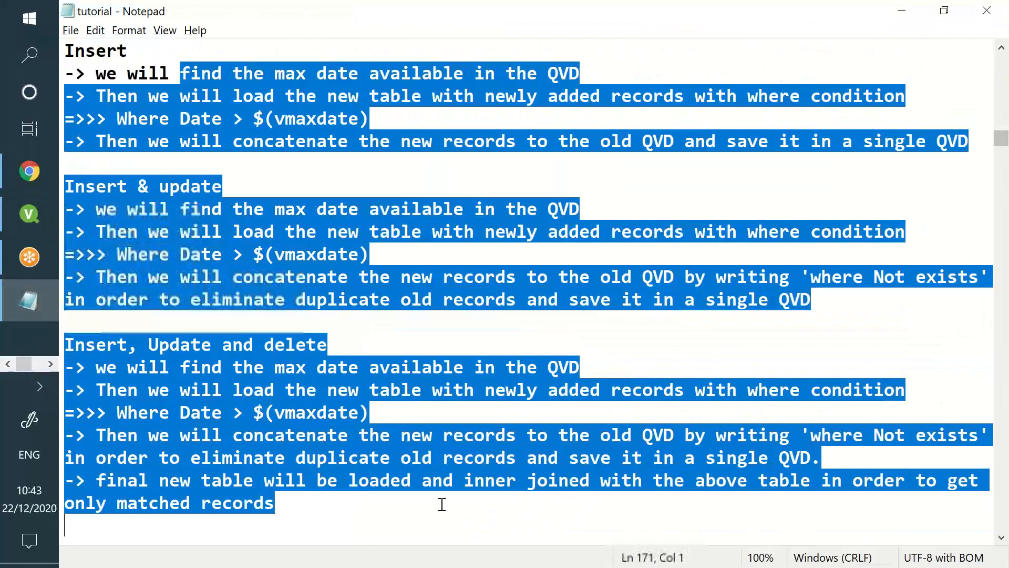
scroll(434, 493, "down", 4)
scroll(434, 493, "down", 15)
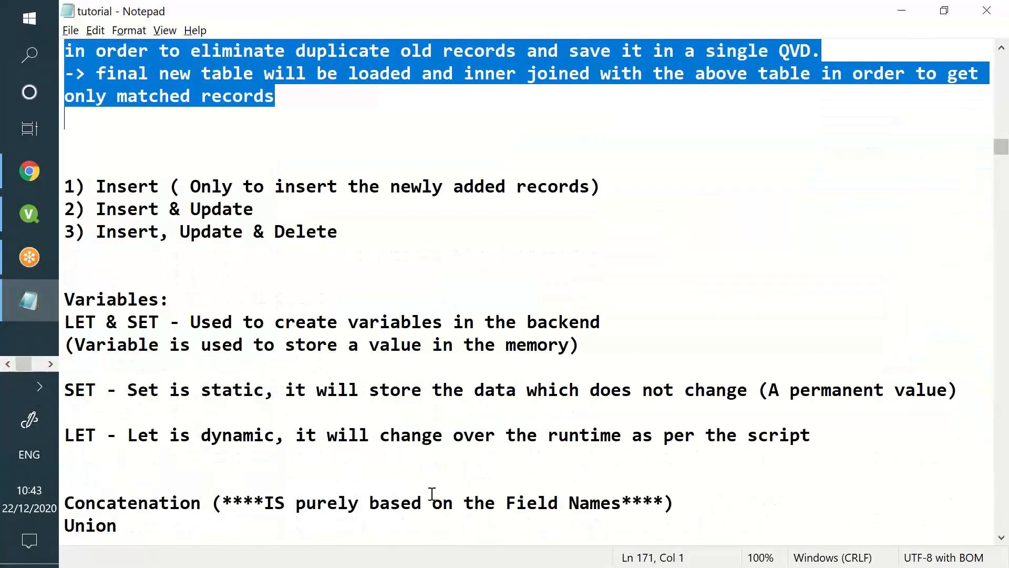
scroll(421, 491, "down", 9)
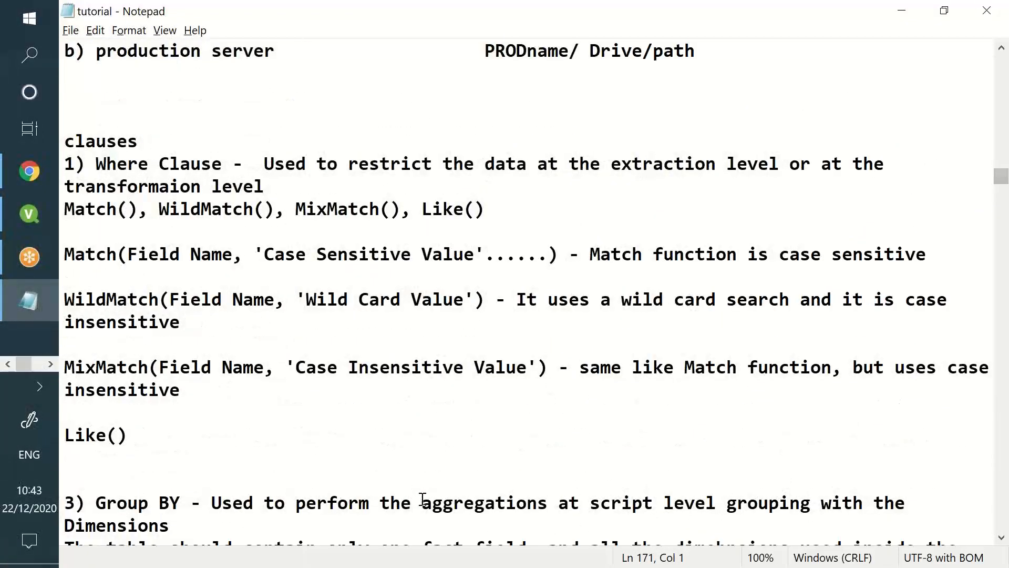
scroll(230, 378, "up", 3)
left_click_drag(230, 377, 333, 516)
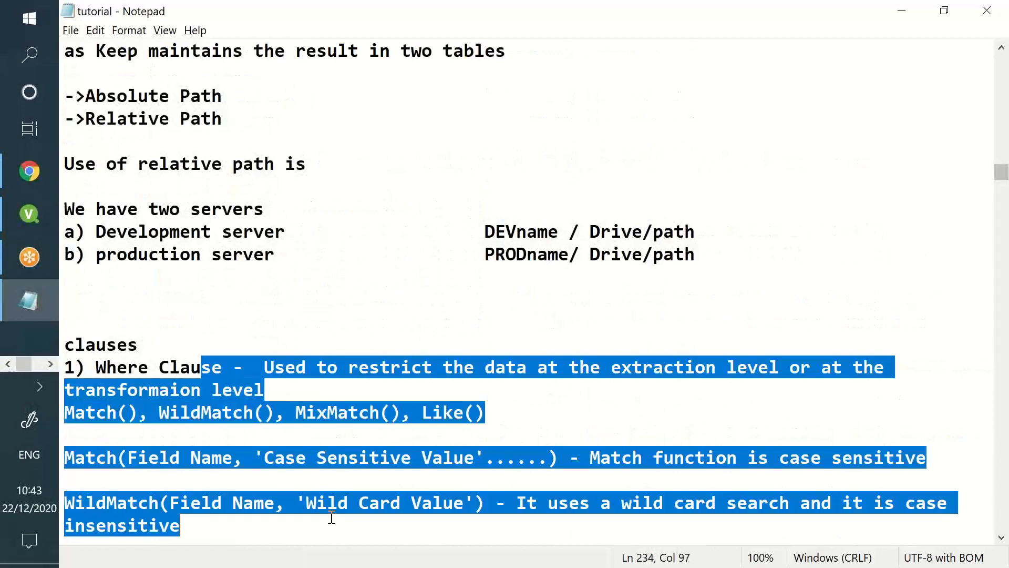
scroll(326, 506, "down", 5)
scroll(326, 507, "down", 3)
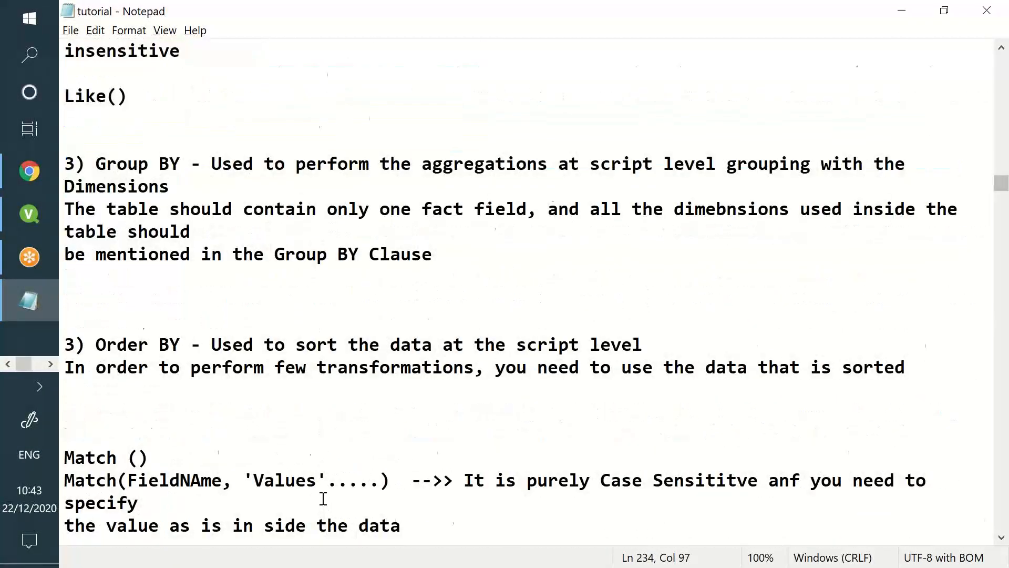
scroll(322, 499, "down", 6)
scroll(307, 468, "down", 5)
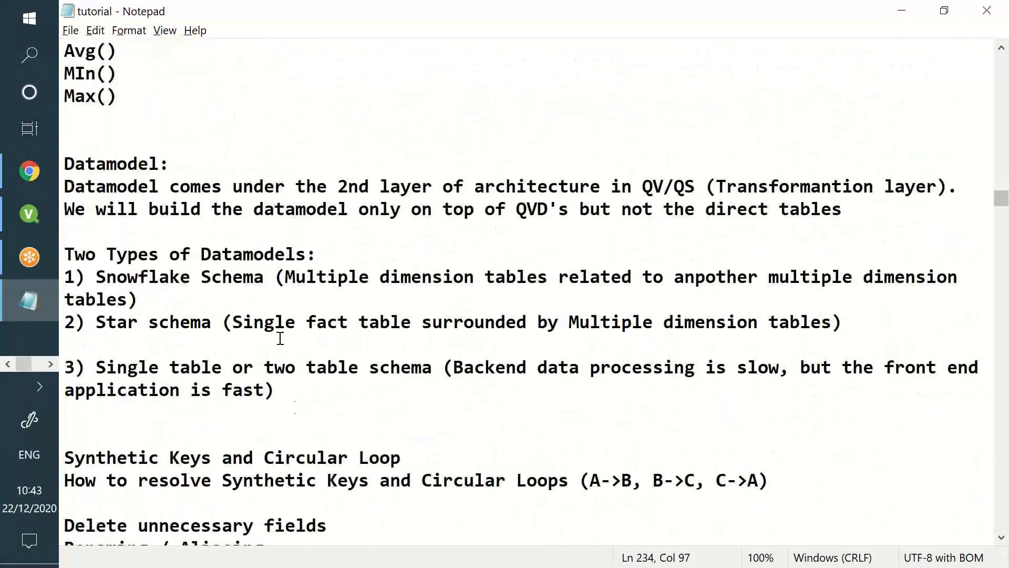
Continue to the function notes, highlighting the Subfield() and Peek() syntax
left_click_drag(211, 209, 486, 507)
scroll(487, 506, "down", 12)
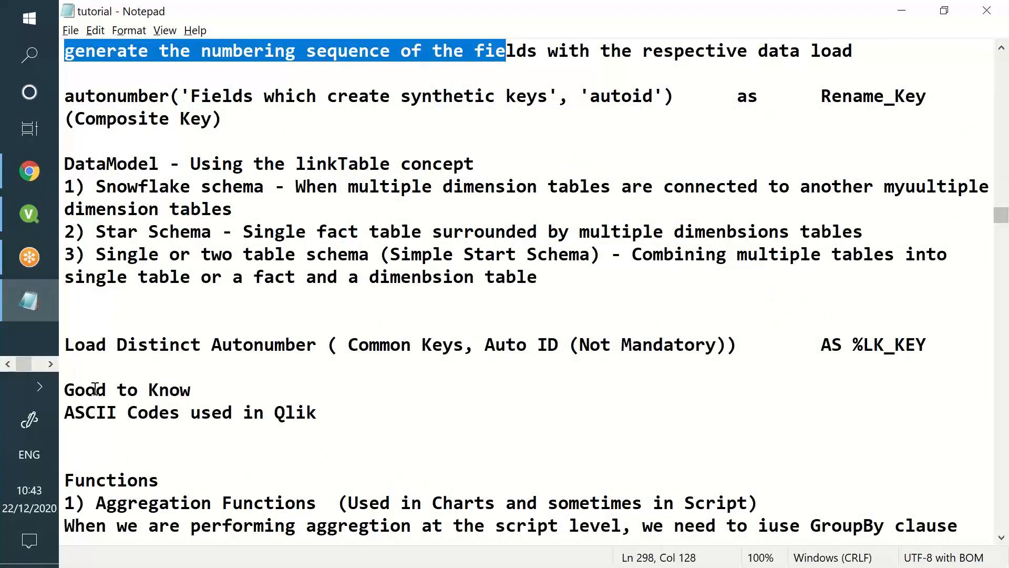
scroll(97, 389, "down", 3)
left_click_drag(137, 314, 128, 299)
left_click(243, 500, "shift")
scroll(246, 483, "down", 12)
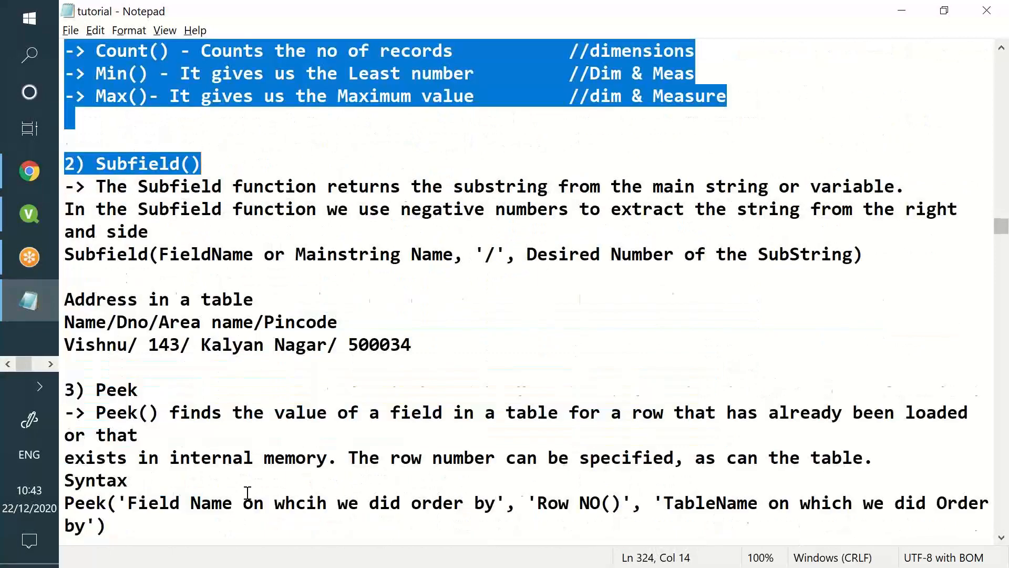